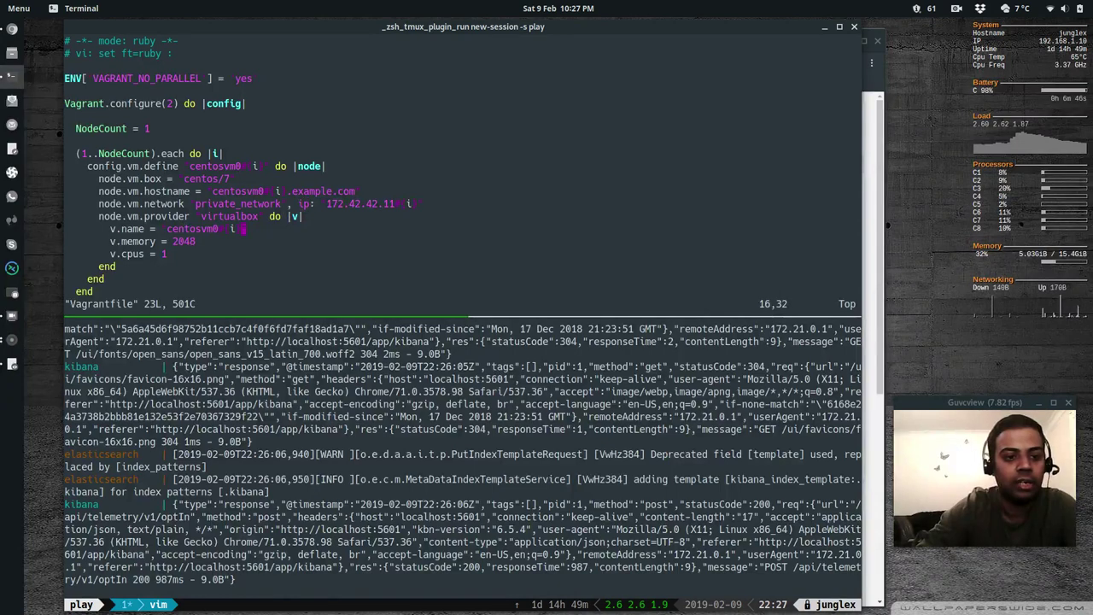
Save the Vagrantfile for the 2048 MB, 2-CPU centos/7 VM and quit vim with :wq
key("ctrl+e")
key("ctrl+e")
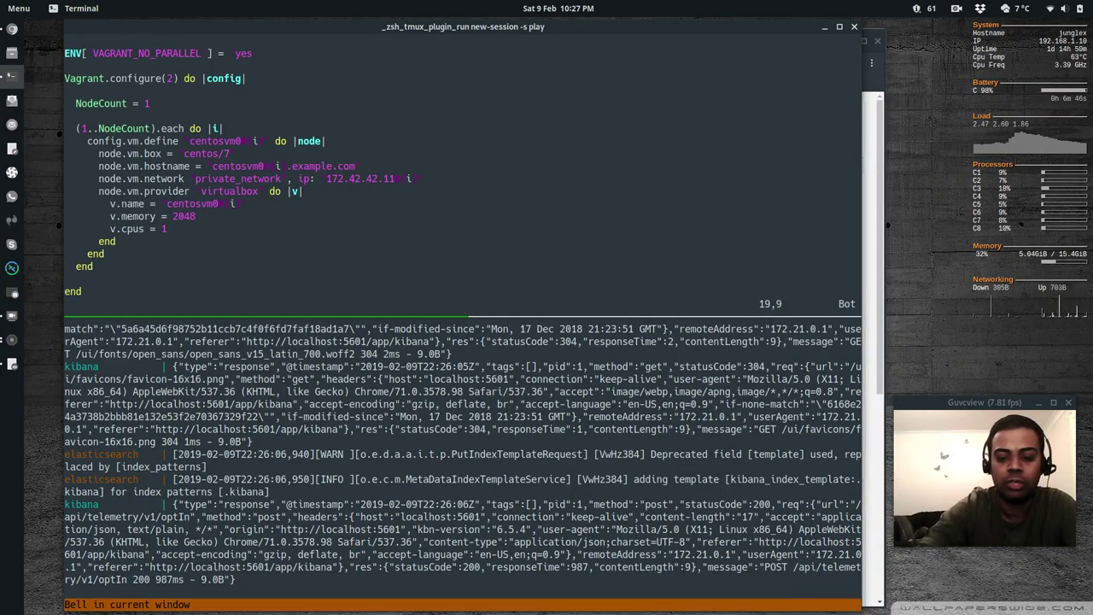
type(":wq")
key("Return")
type("vagrant")
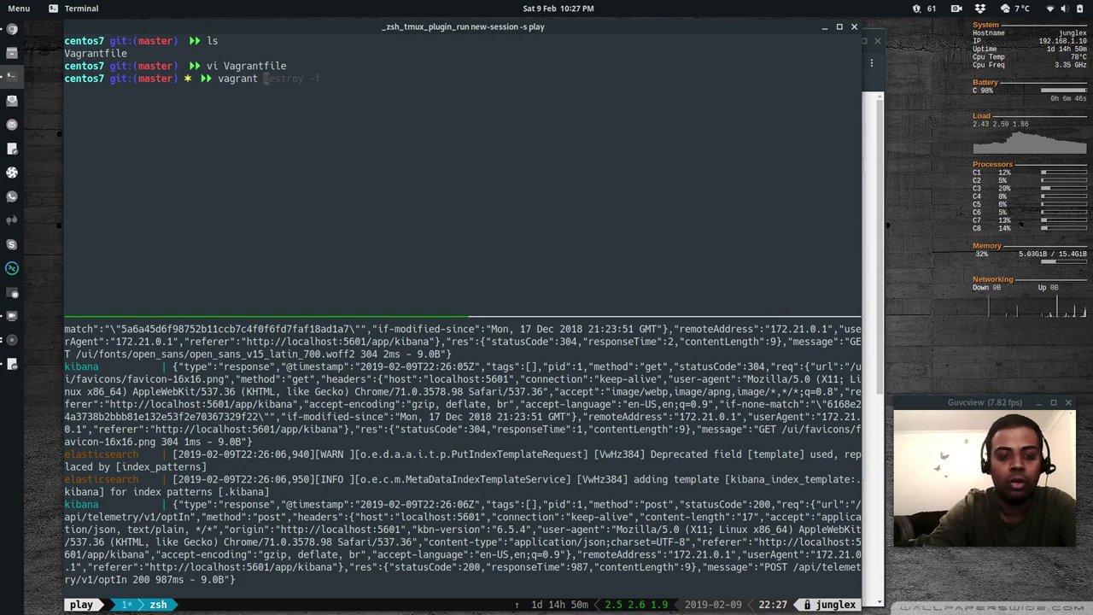
type(" up")
Boot the VM with vagrant up and list container status with docker-compose ps
key("Return")
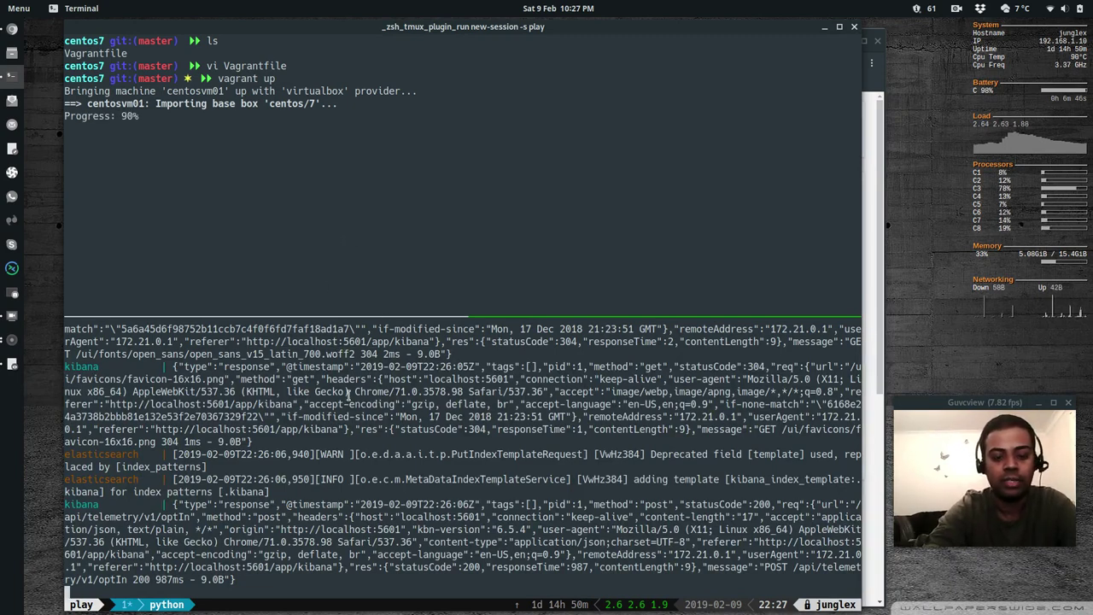
key("ctrl+c")
key("ctrl+l")
type("d")
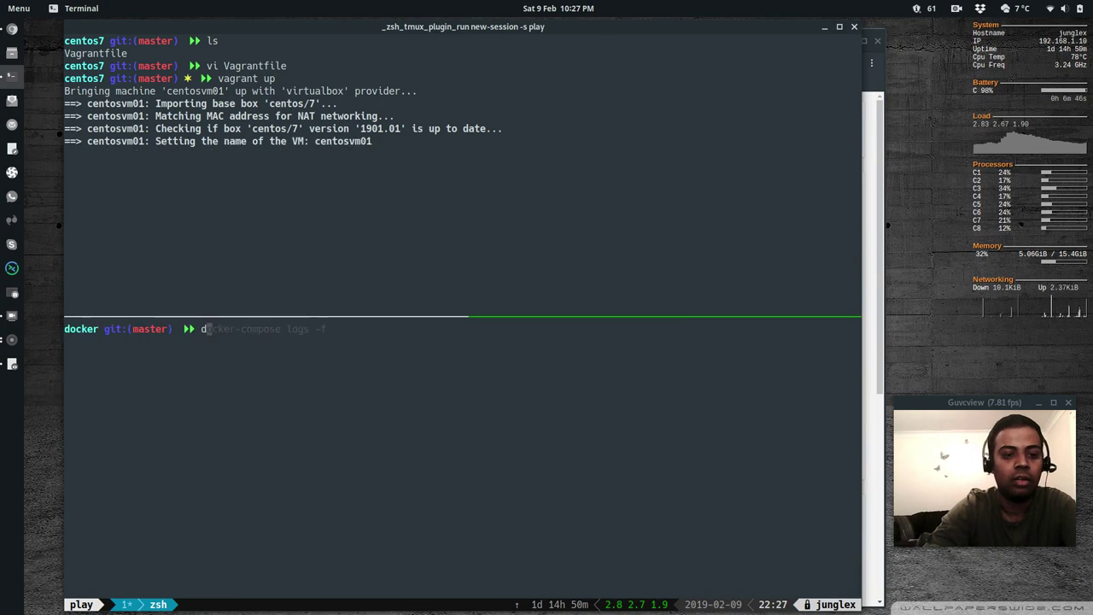
type("ocker-compose ps")
key("Return")
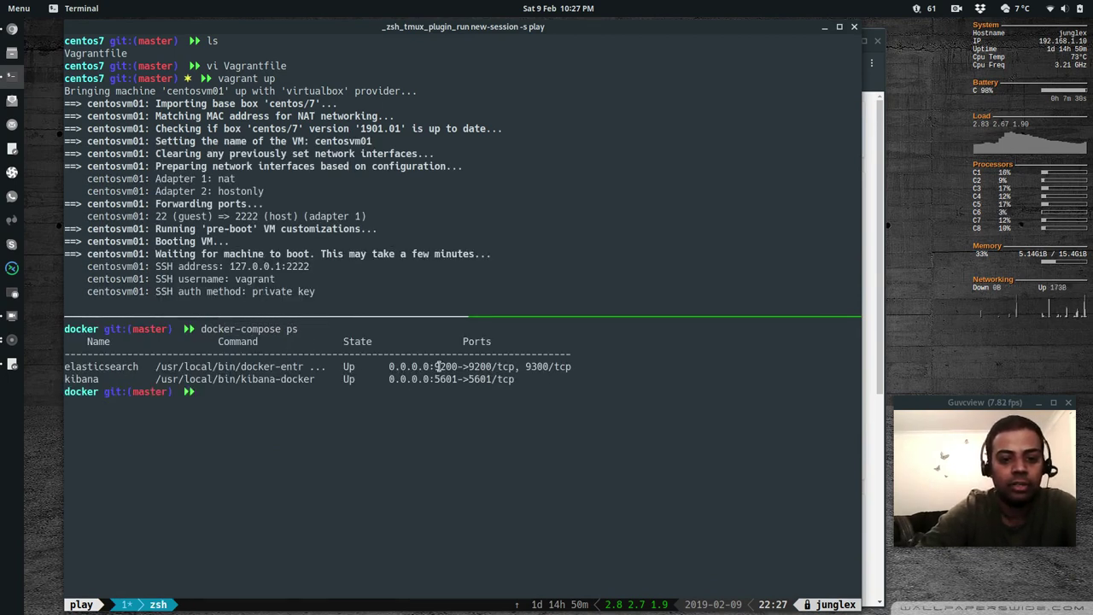
Confirm Elasticsearch on port 9200 and Kibana on 5601, then bring Kibana's home page forward
left_click_drag(434, 366, 457, 366)
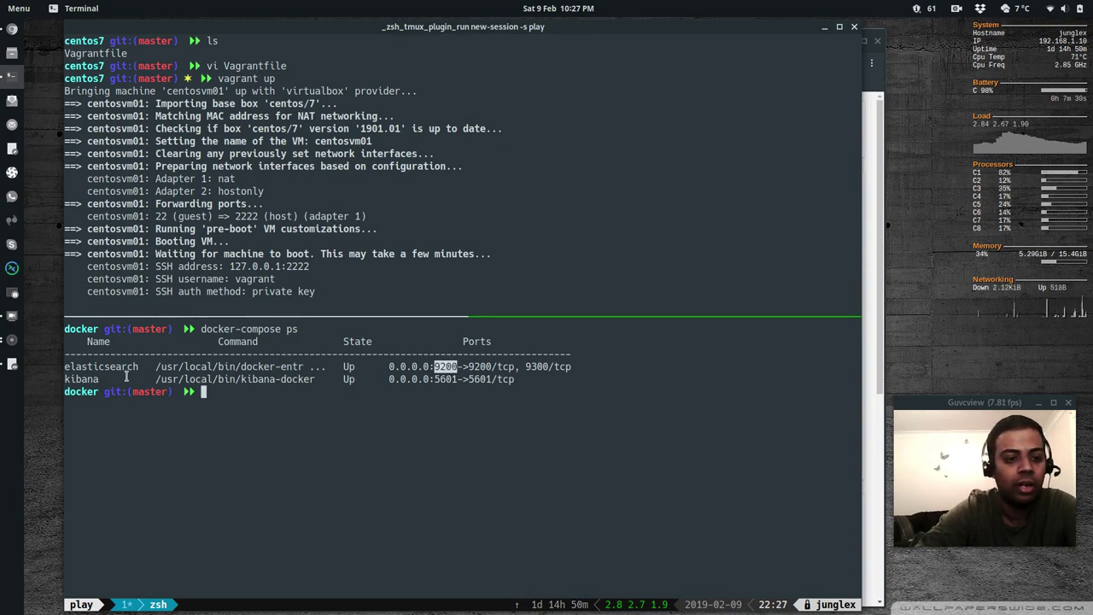
left_click_drag(429, 378, 458, 379)
key("ctrl+b")
key("Up")
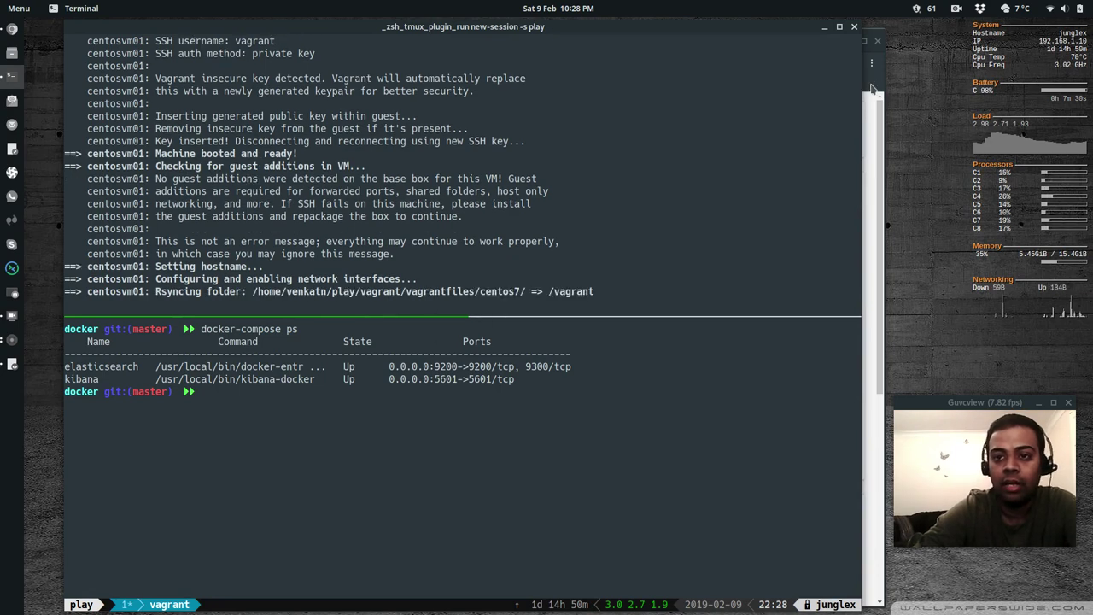
key("alt+Tab")
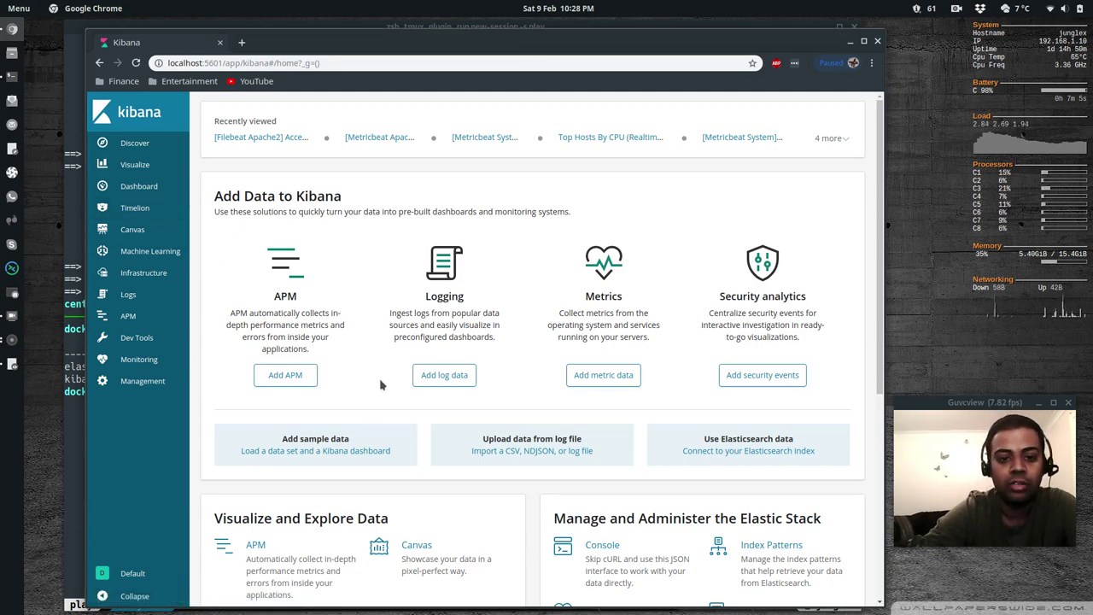
Browse the log and metrics data sources, then choose the System logs card
left_click(445, 381)
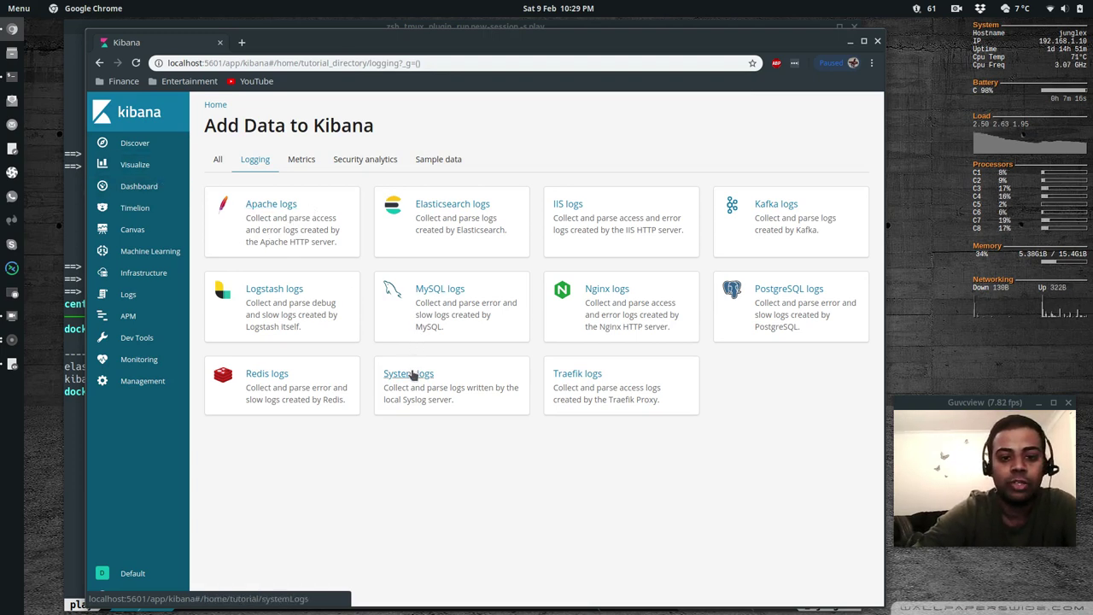
left_click(298, 164)
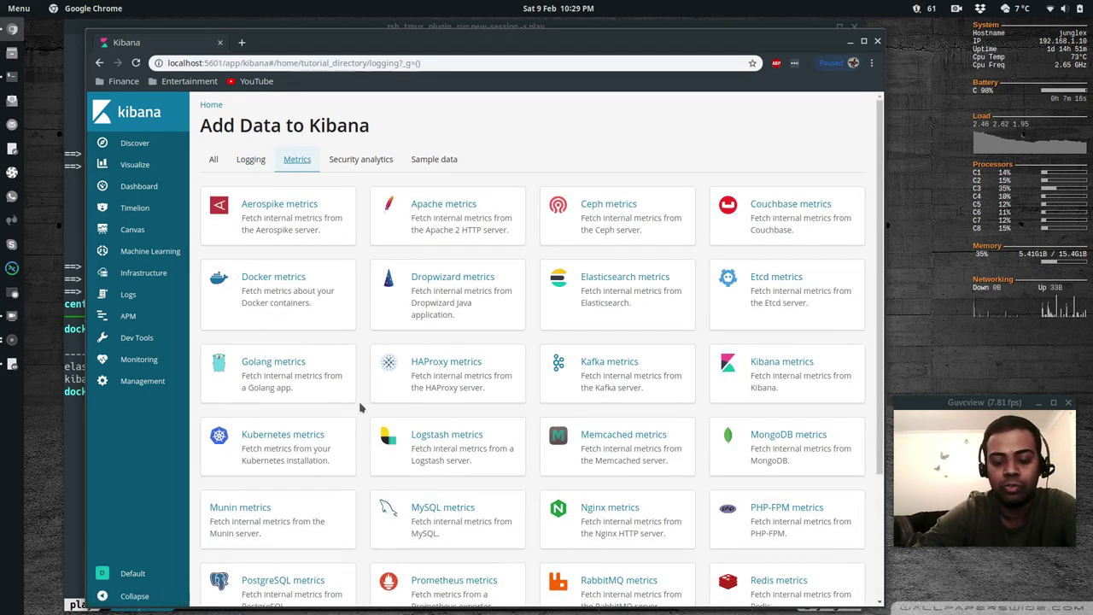
scroll(363, 407, "down", 3)
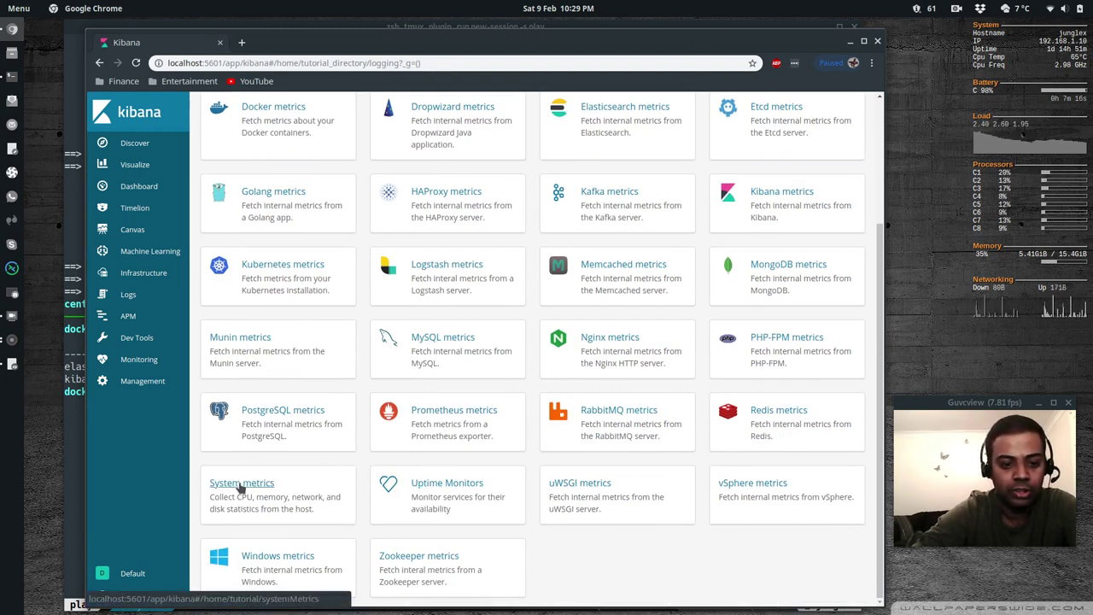
scroll(366, 297, "up", 4)
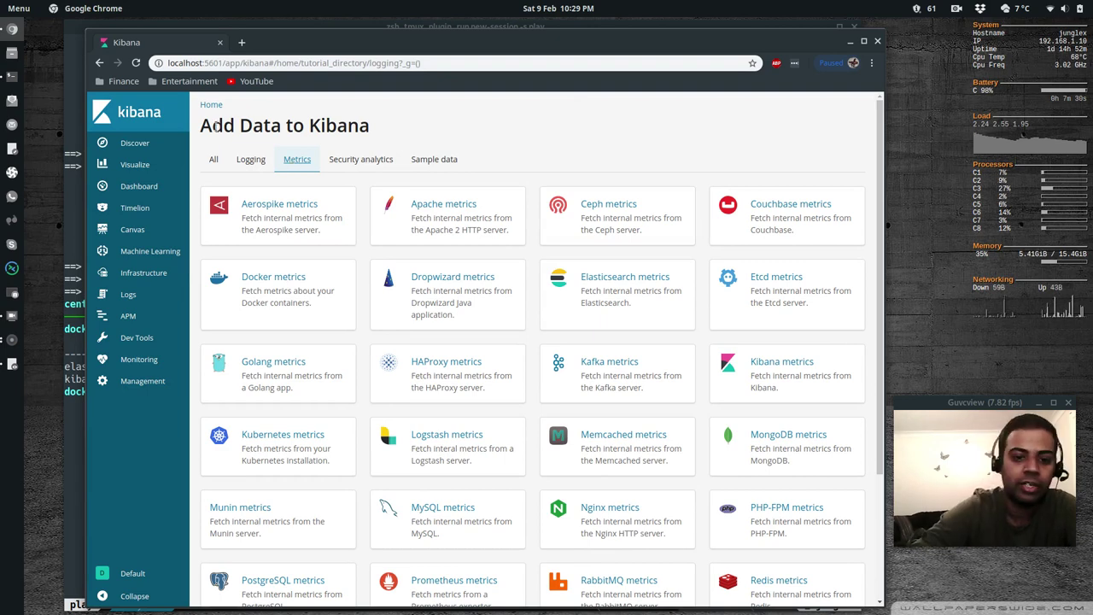
left_click(248, 160)
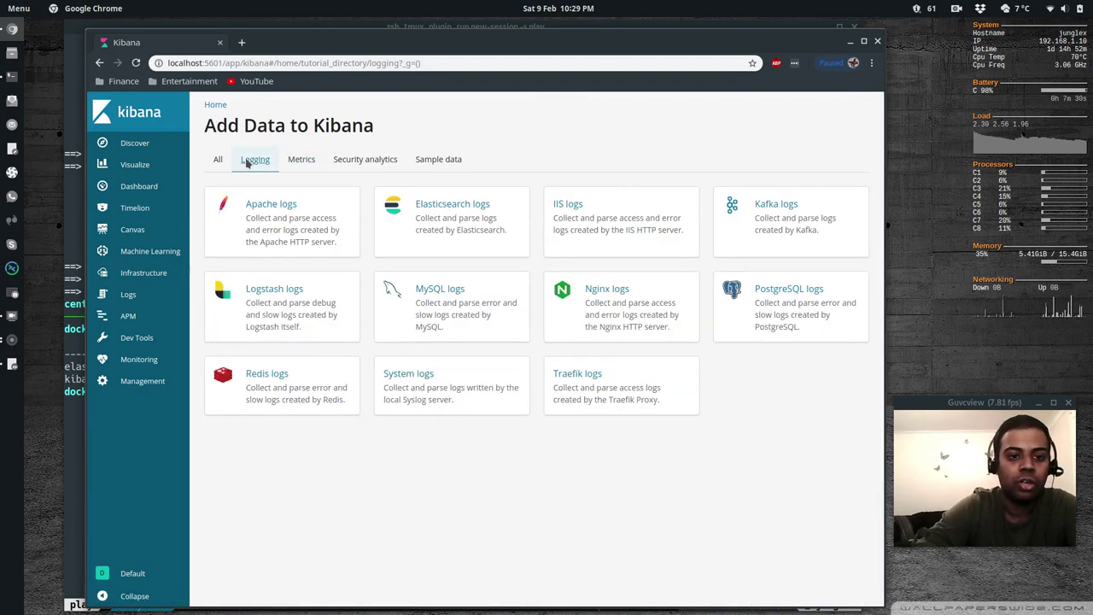
left_click(420, 377)
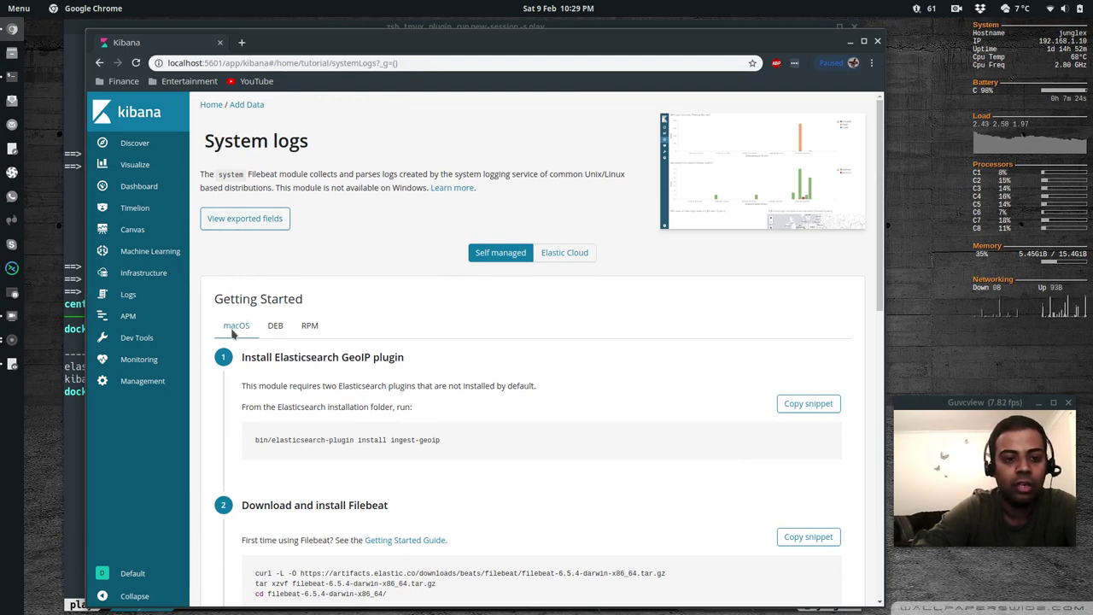
Switch the System logs setup instructions from DEB to RPM
scroll(210, 417, "down", 2)
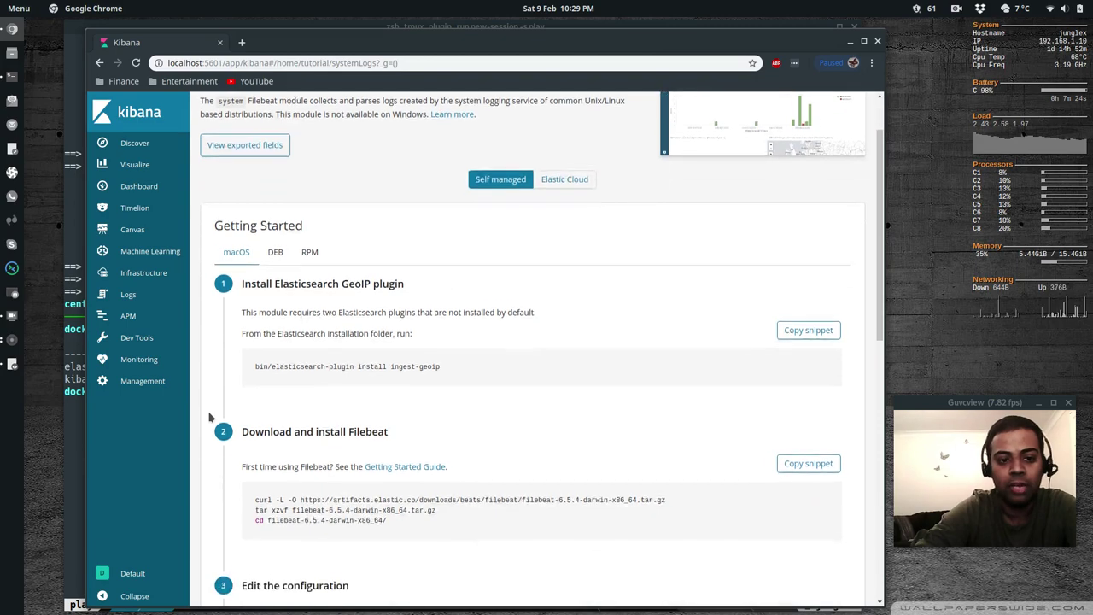
scroll(209, 416, "up", 2)
scroll(209, 417, "down", 12)
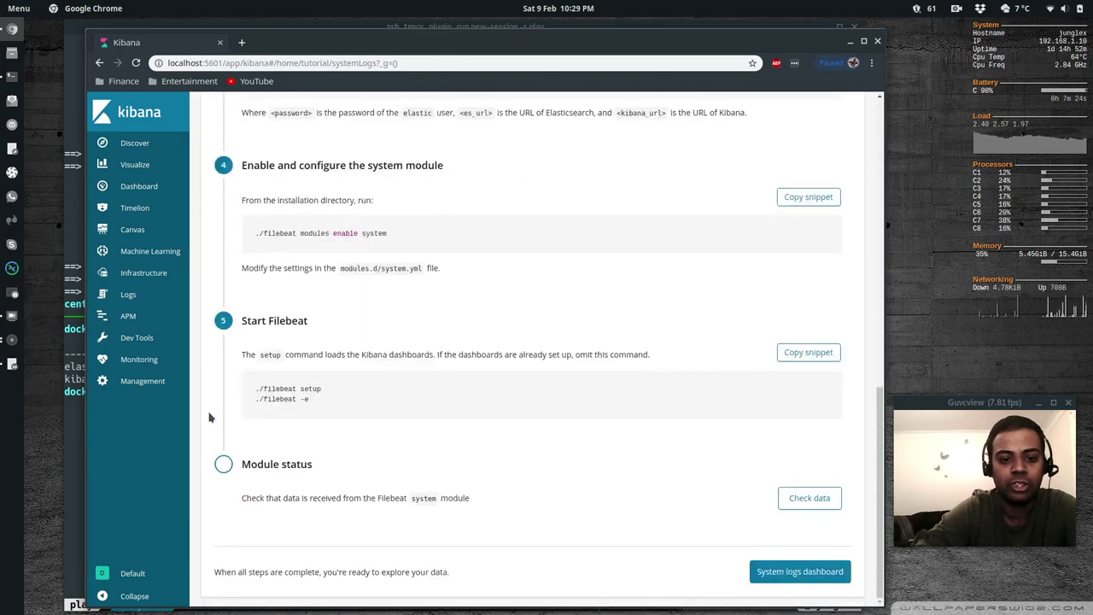
scroll(210, 417, "up", 14)
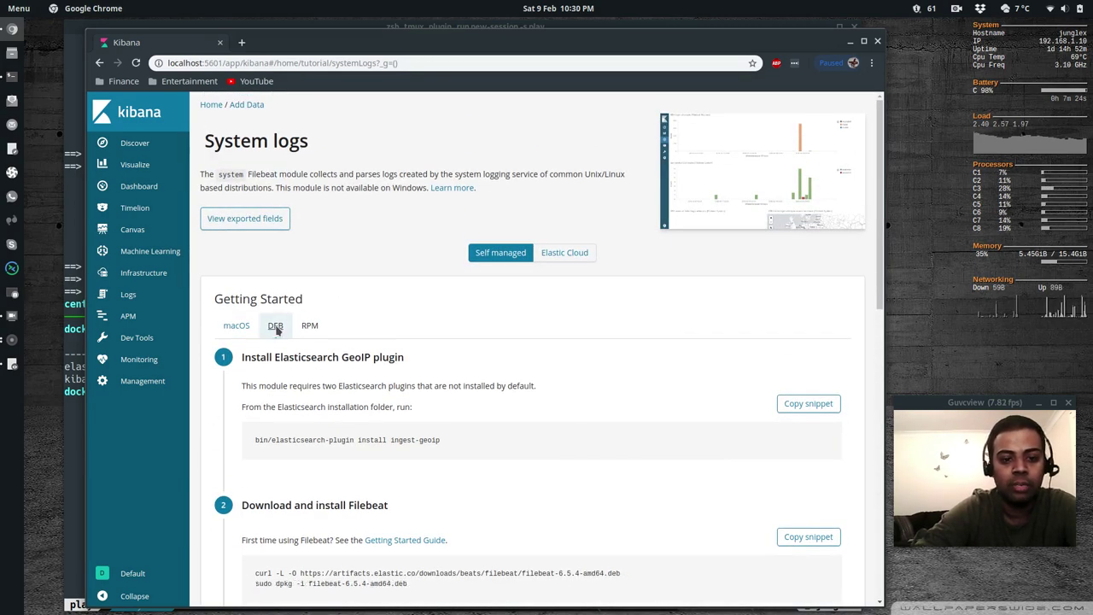
left_click(276, 327)
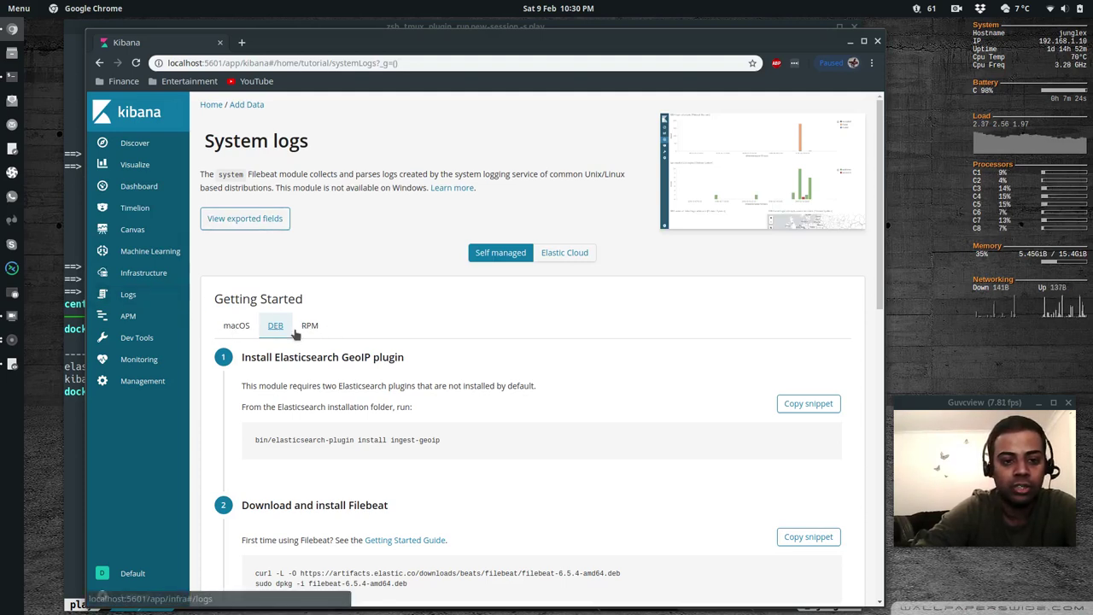
left_click(310, 326)
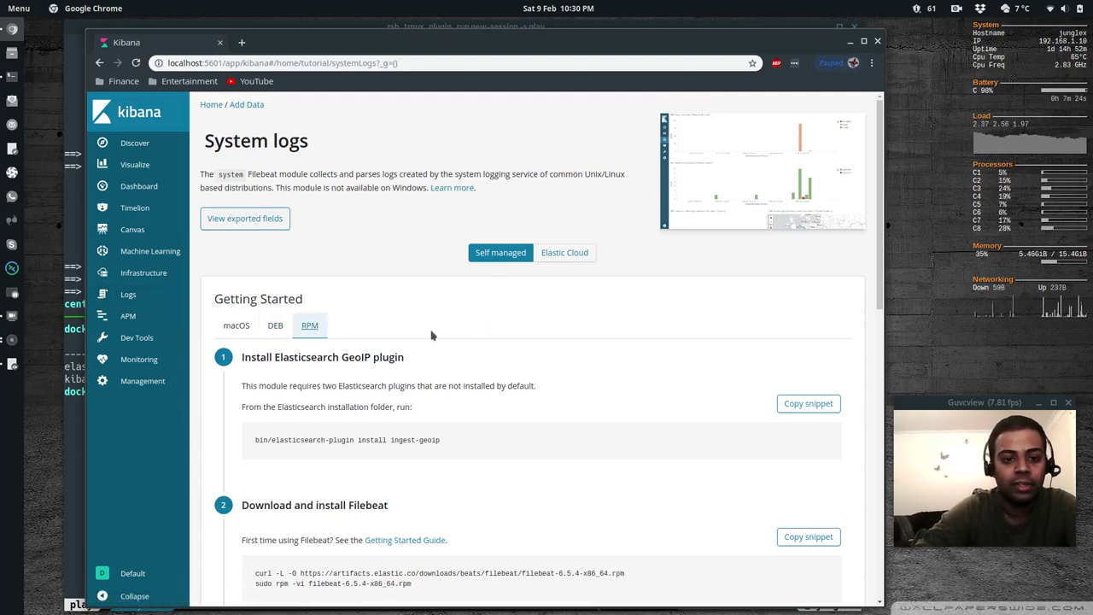
Note the ingest-geoip plugin name in step 1 and return to the terminal
scroll(431, 336, "down", 2)
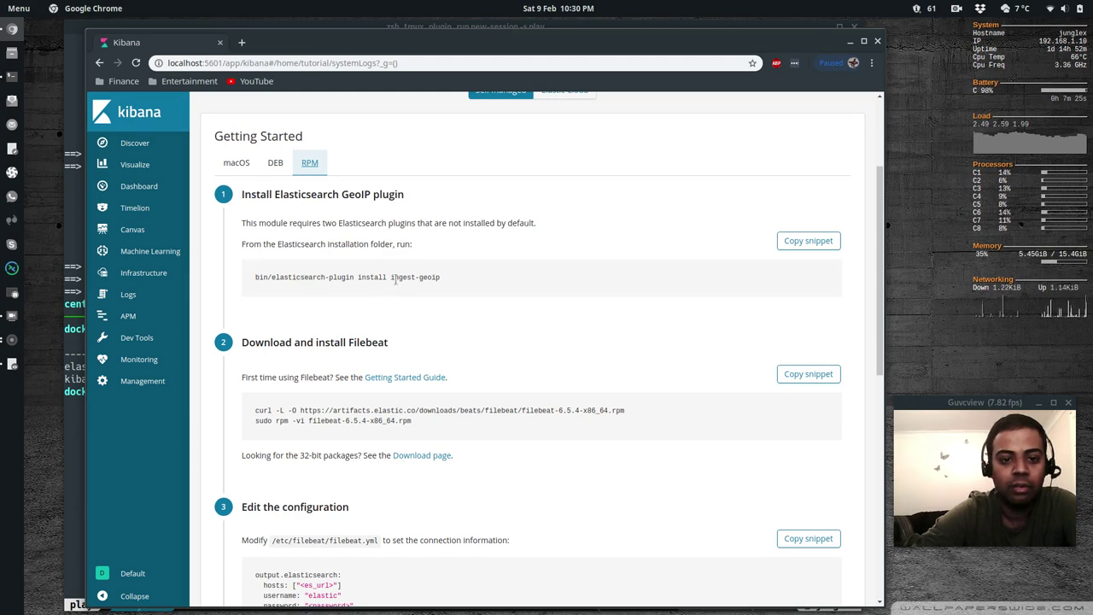
left_click_drag(391, 277, 446, 288)
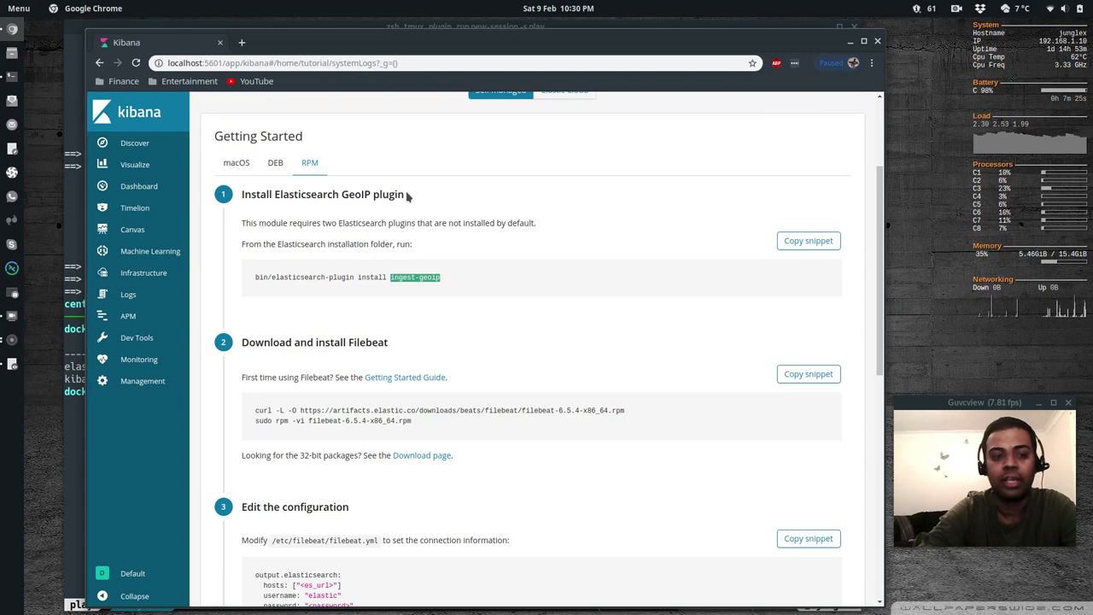
left_click(72, 229)
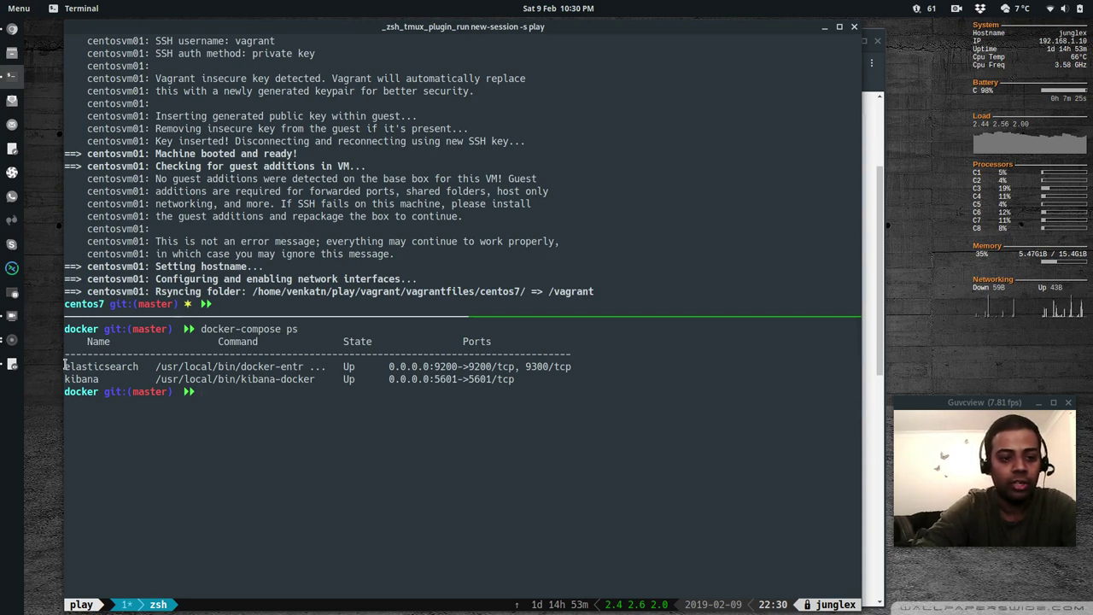
List /usr/share/elasticsearch/plugins in the elasticsearch container, showing ingest-geoip and ingest-user-agent
left_click_drag(64, 365, 139, 366)
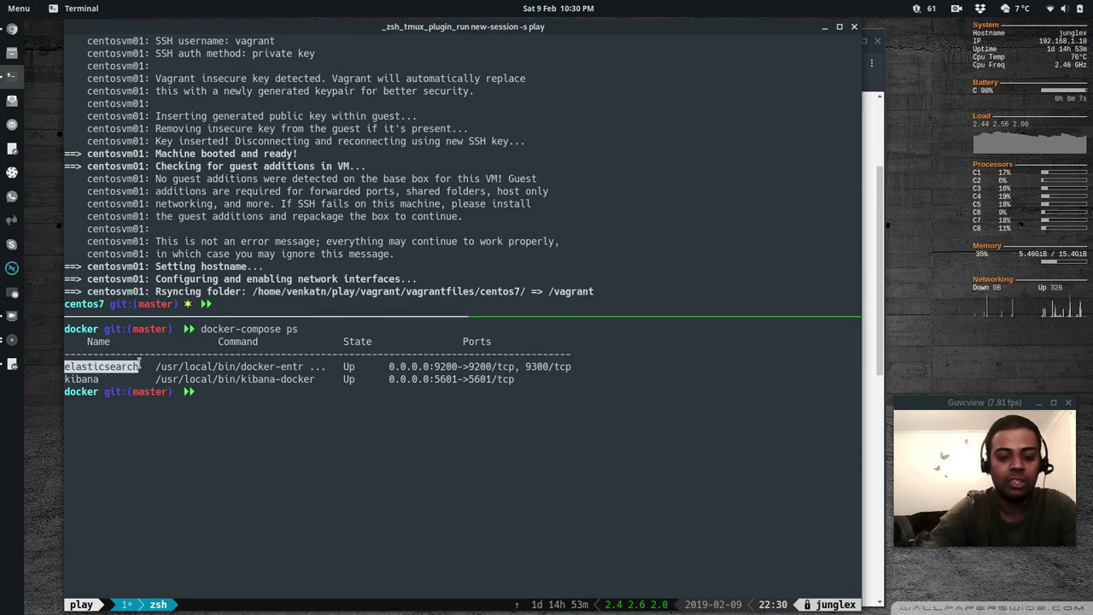
type("docker exec e")
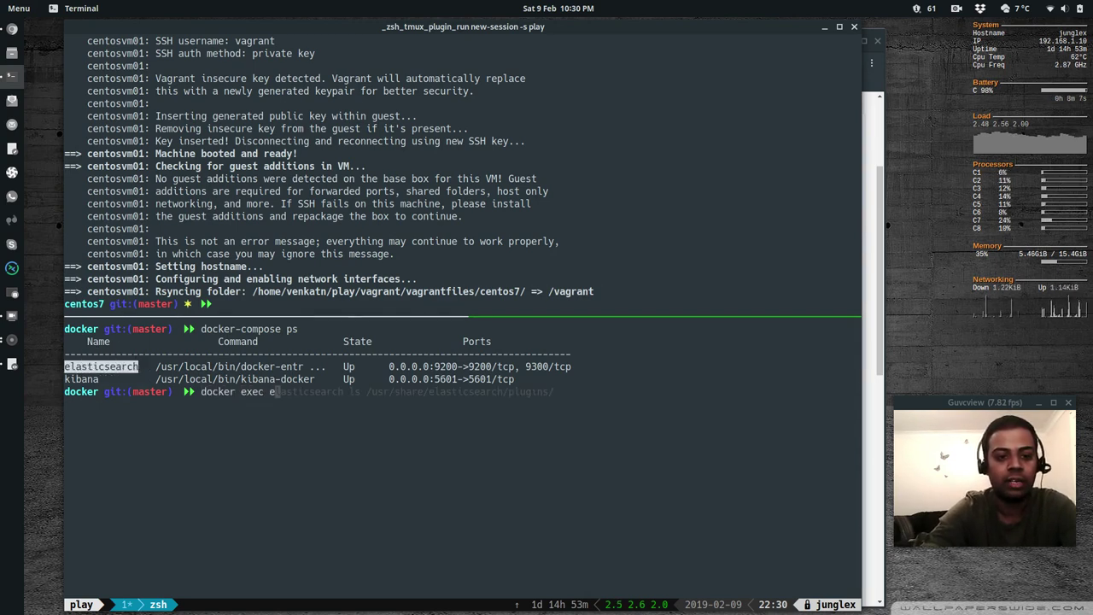
type("lasticsearc")
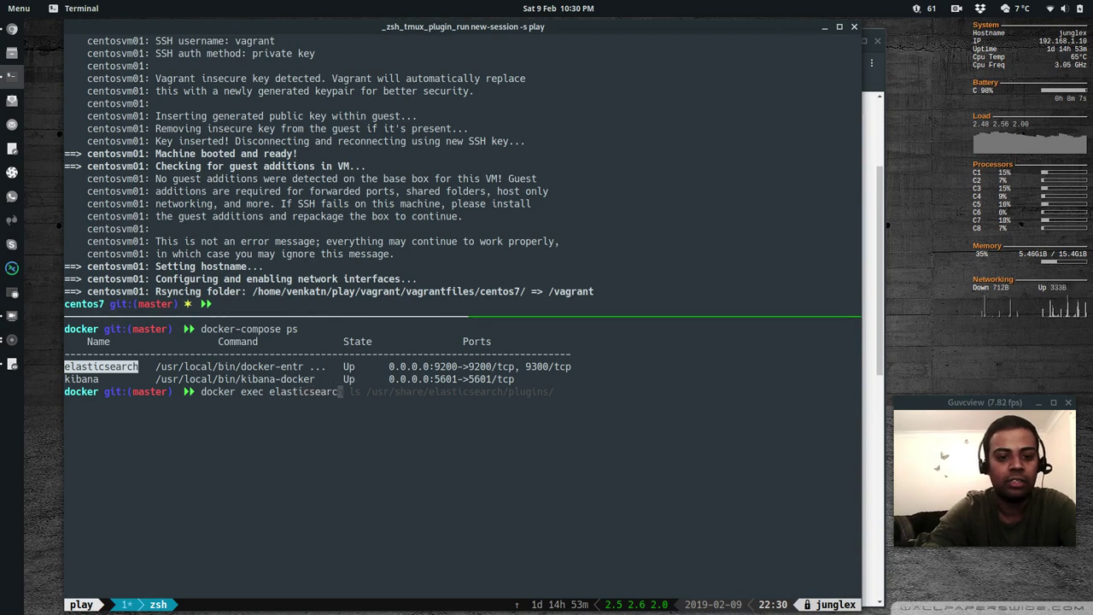
type("h ls /")
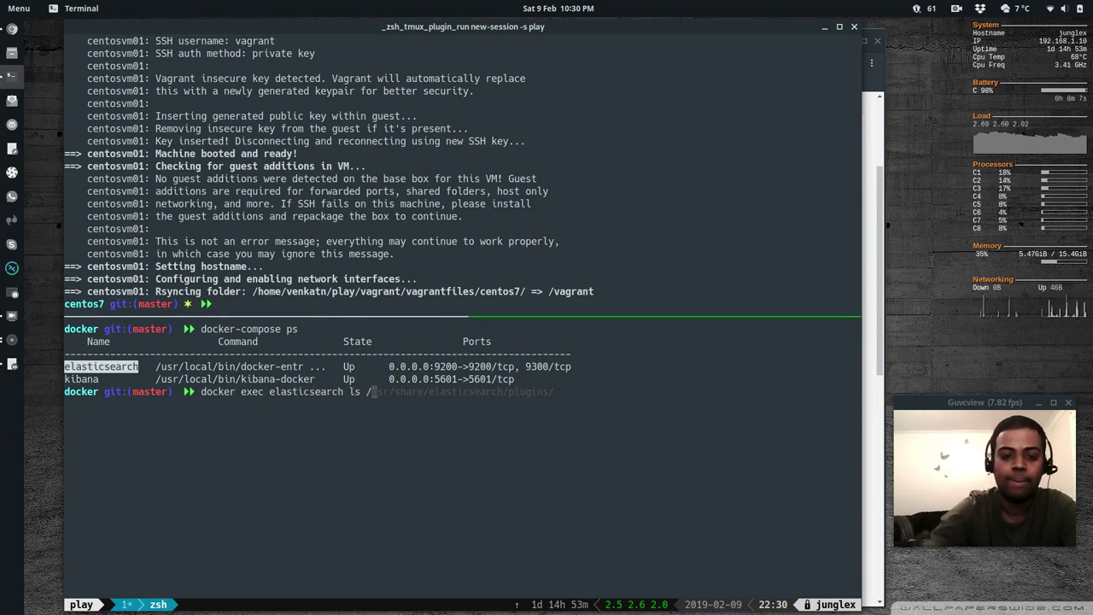
type("usr")
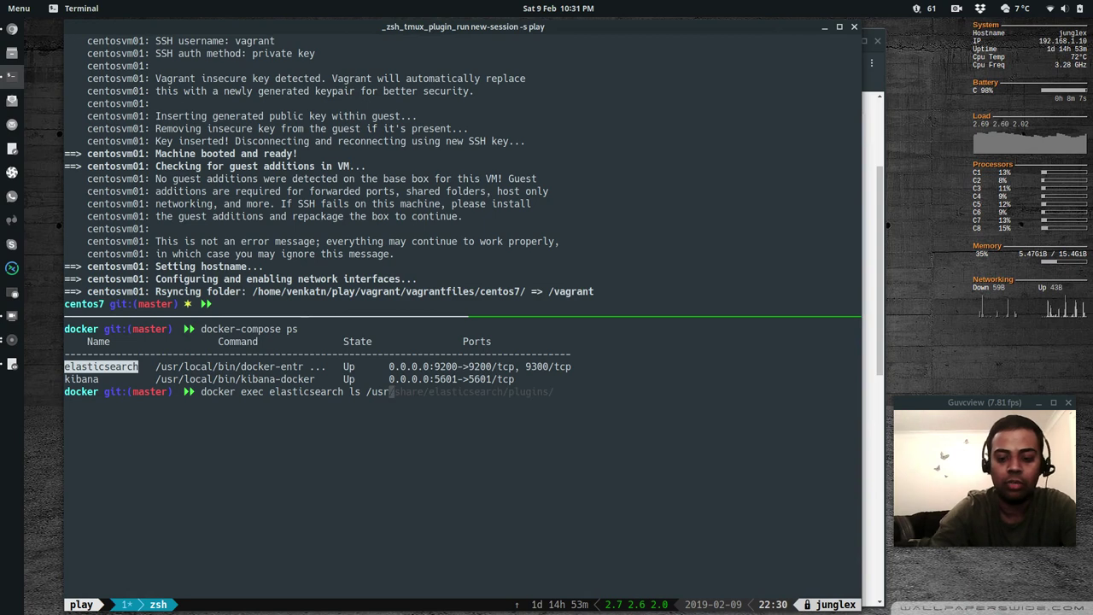
type("/")
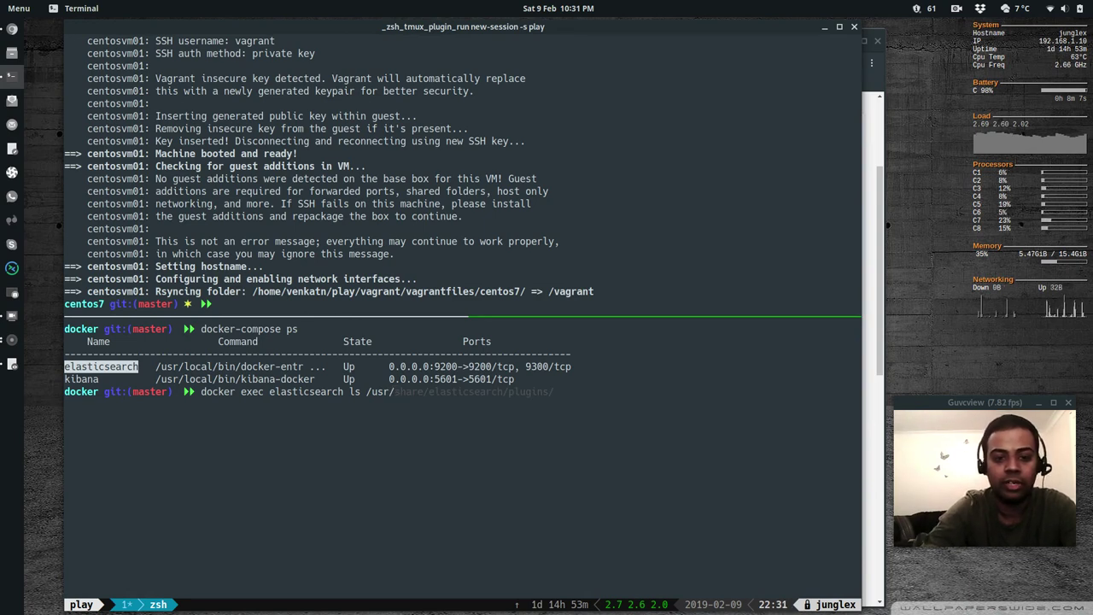
type("share/elast")
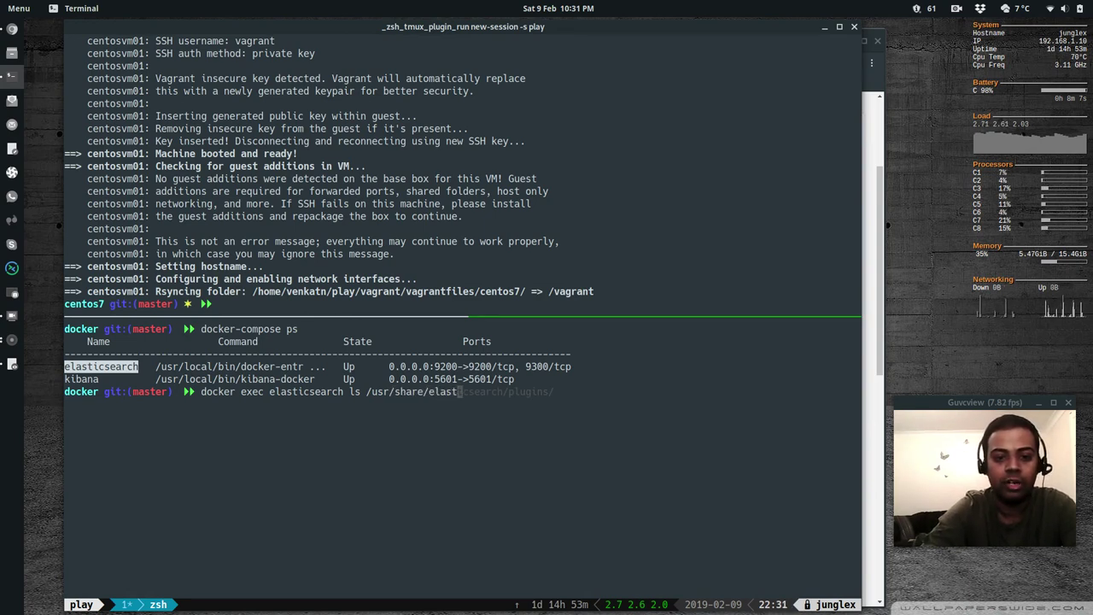
type("icsearch/")
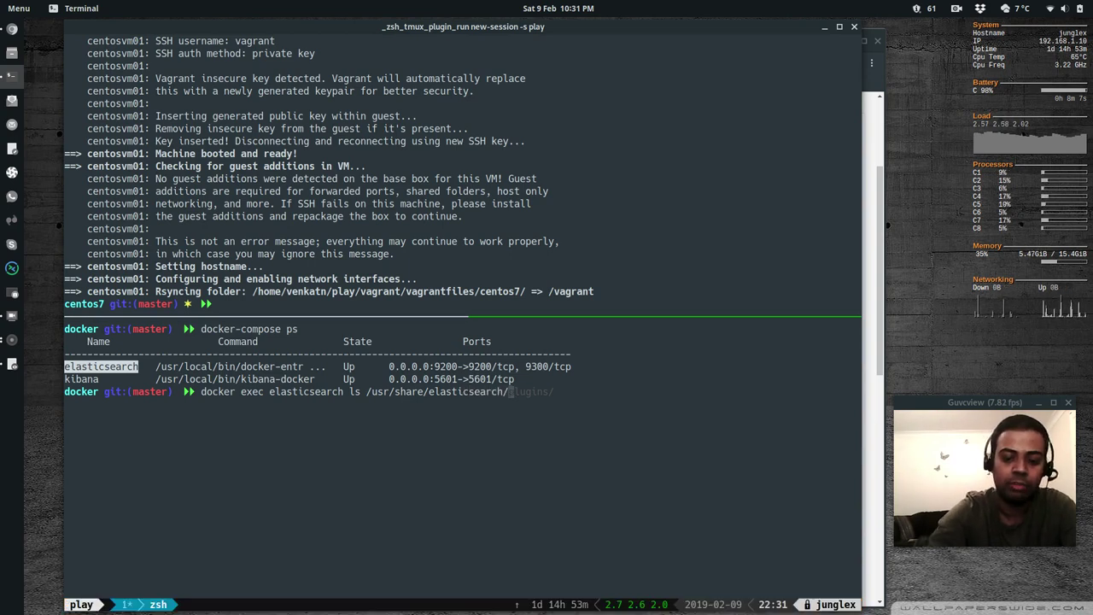
type("plugins")
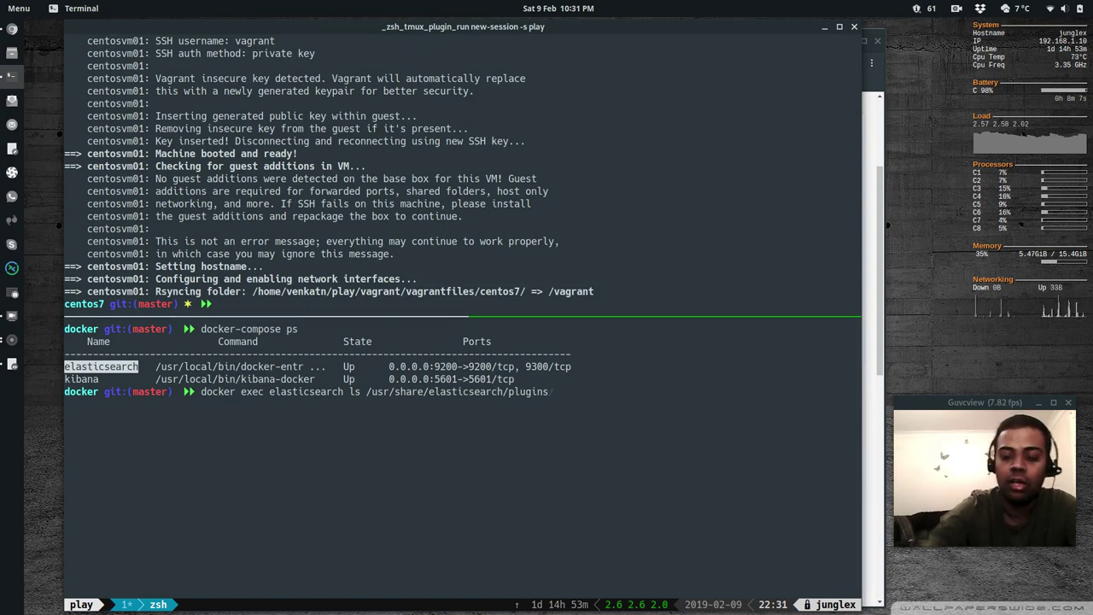
key("Return")
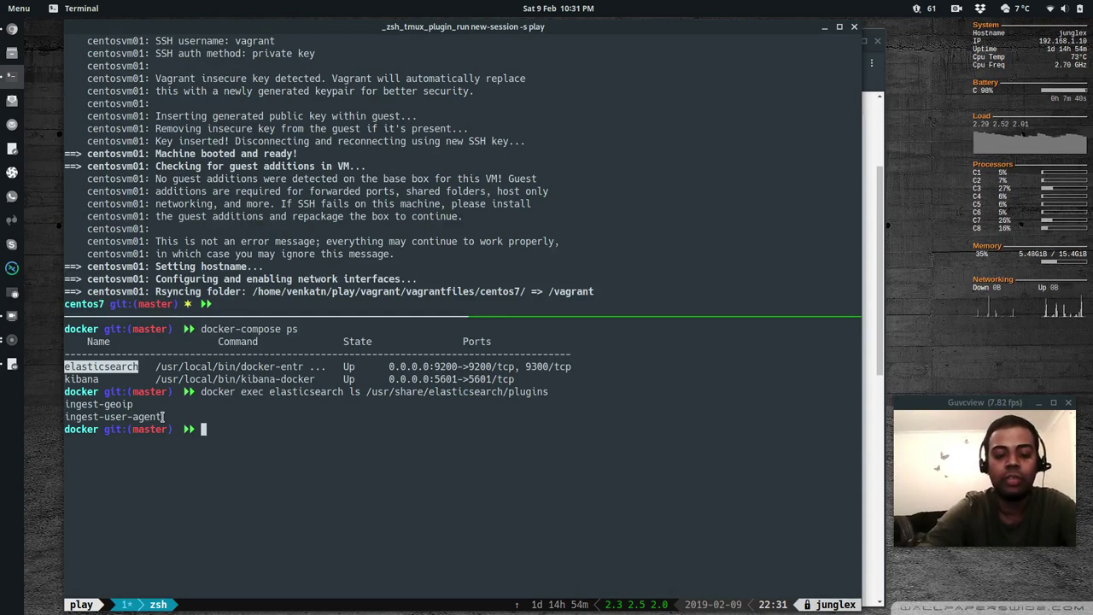
type("docker exec ")
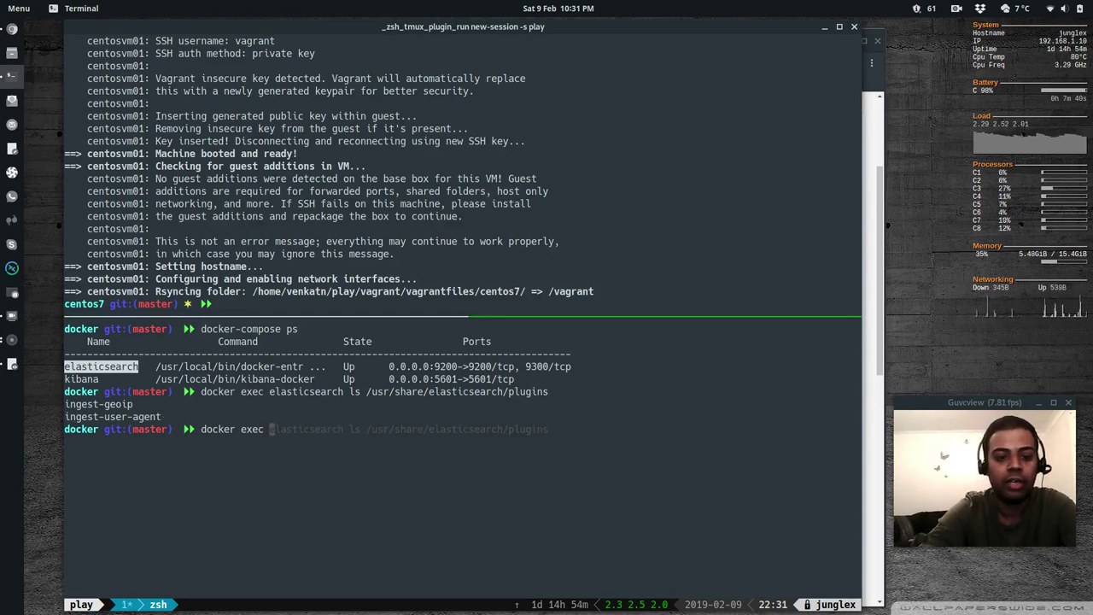
type("elasticsear")
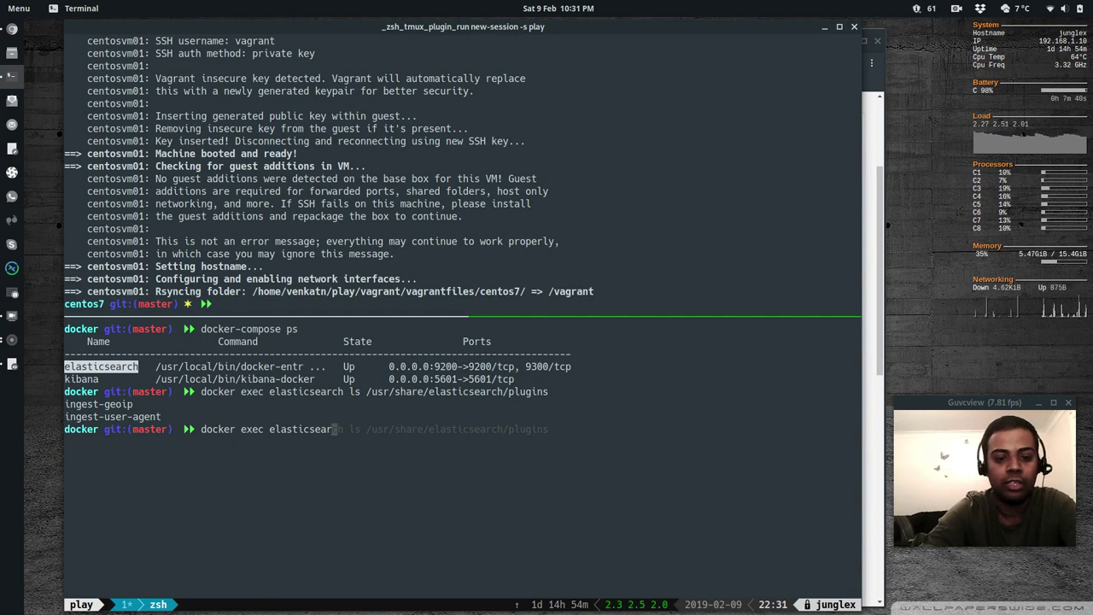
type("ch /usr")
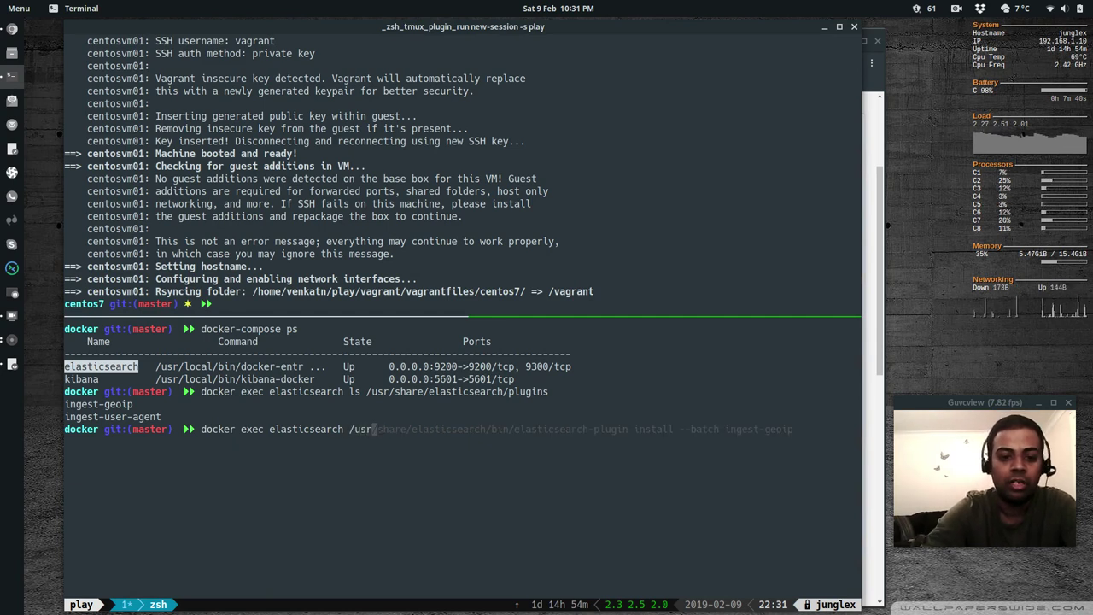
type("/share/elas")
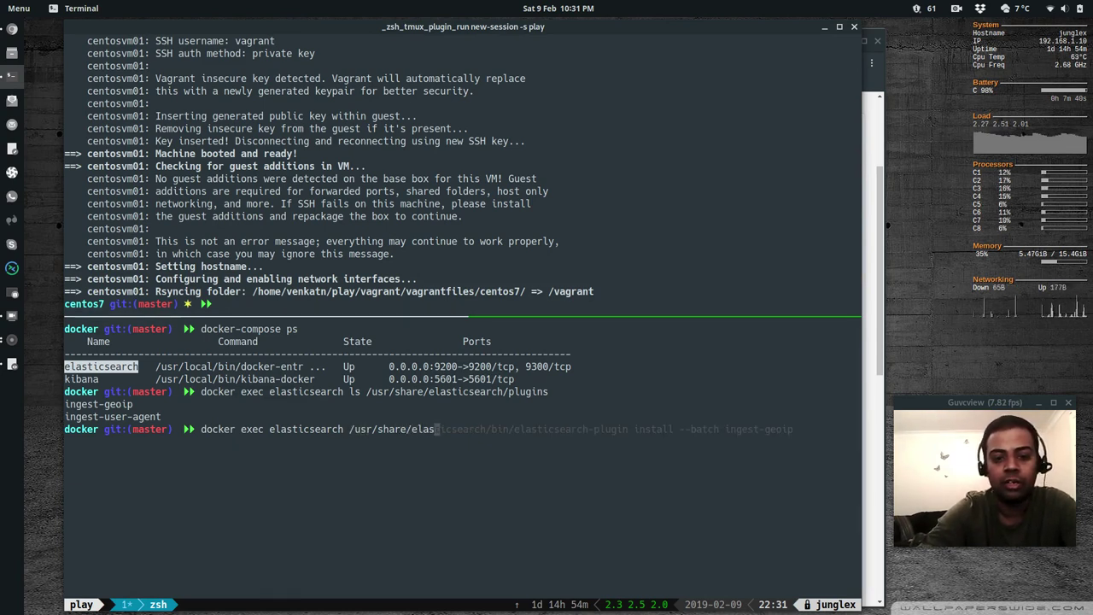
type("ticsea")
key("BackSpace")
key("BackSpace")
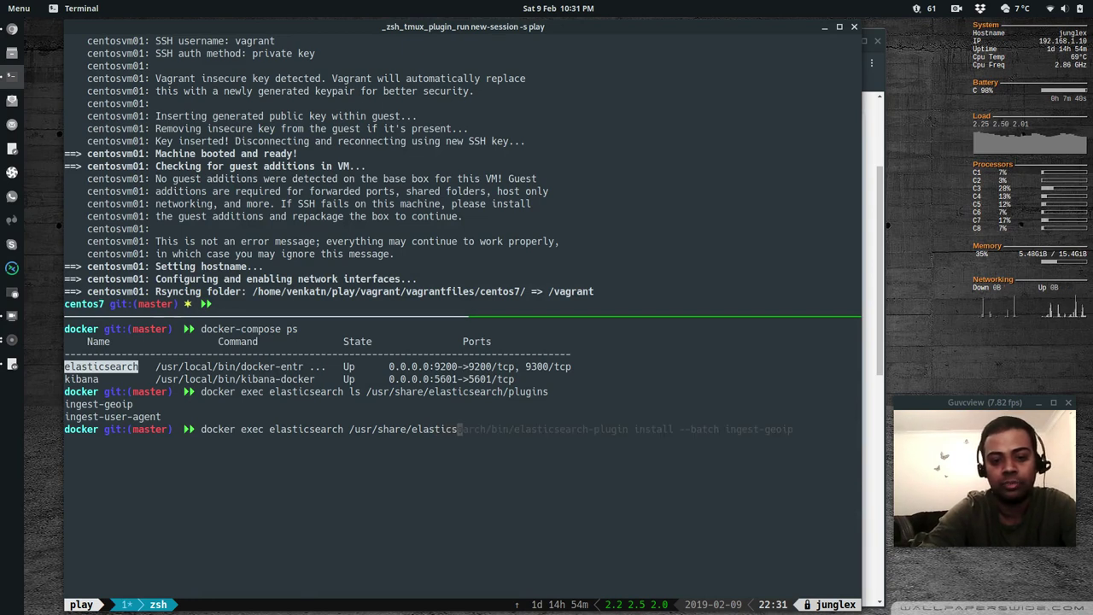
type("earch/bin/")
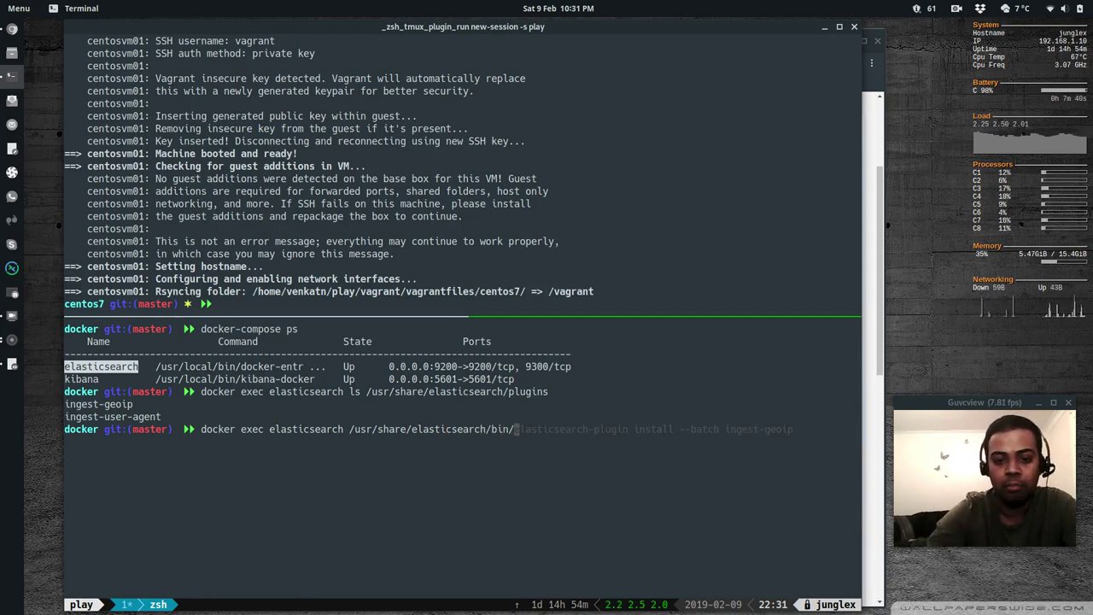
type("elasticse")
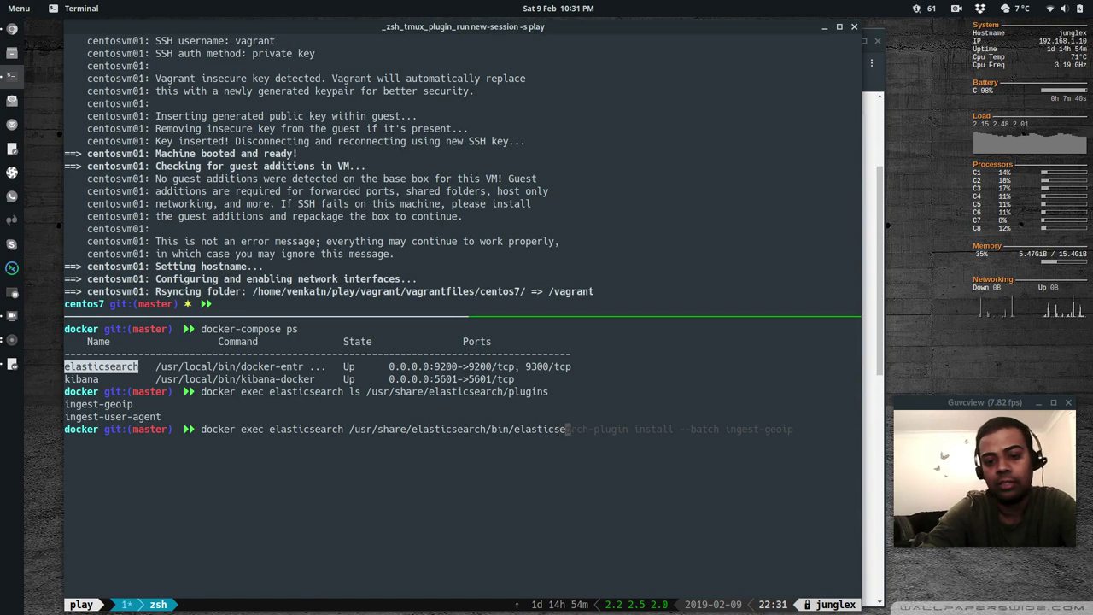
type("arch-plugin ")
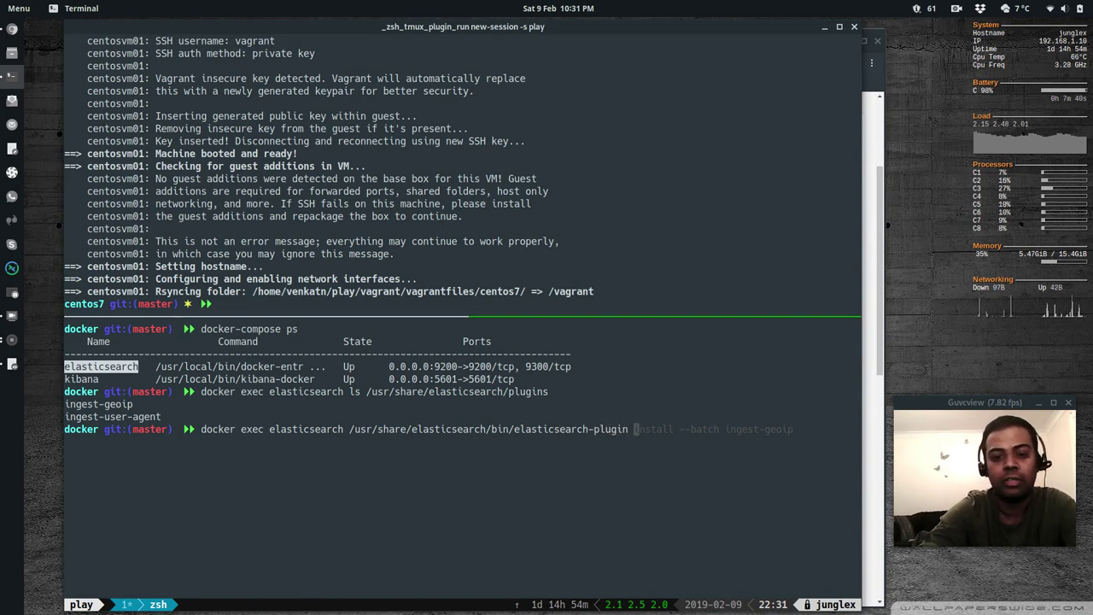
type("install --ba")
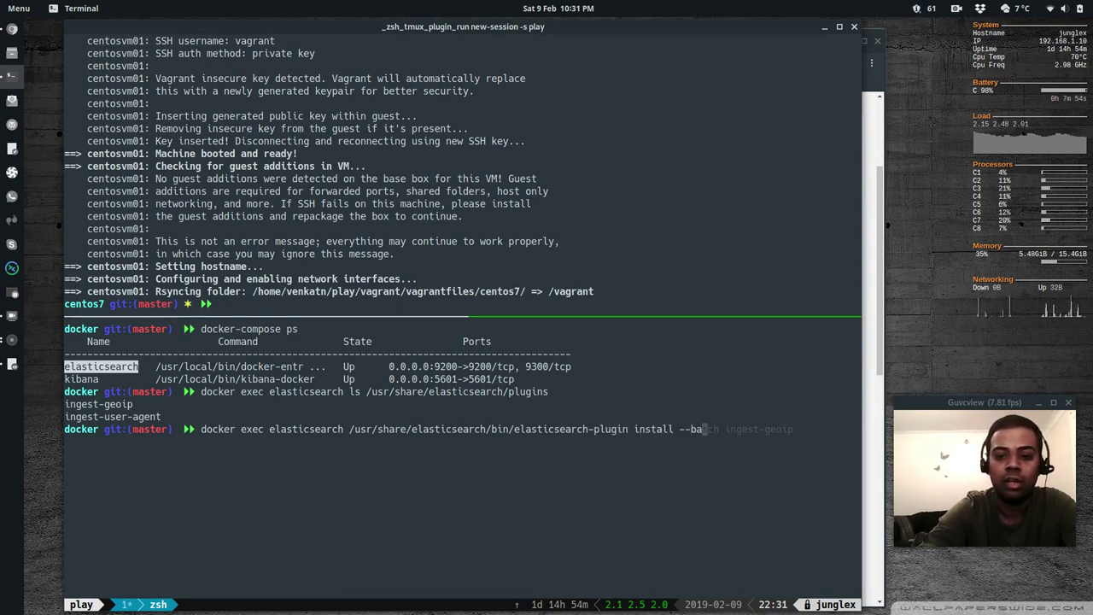
type("tch ingest")
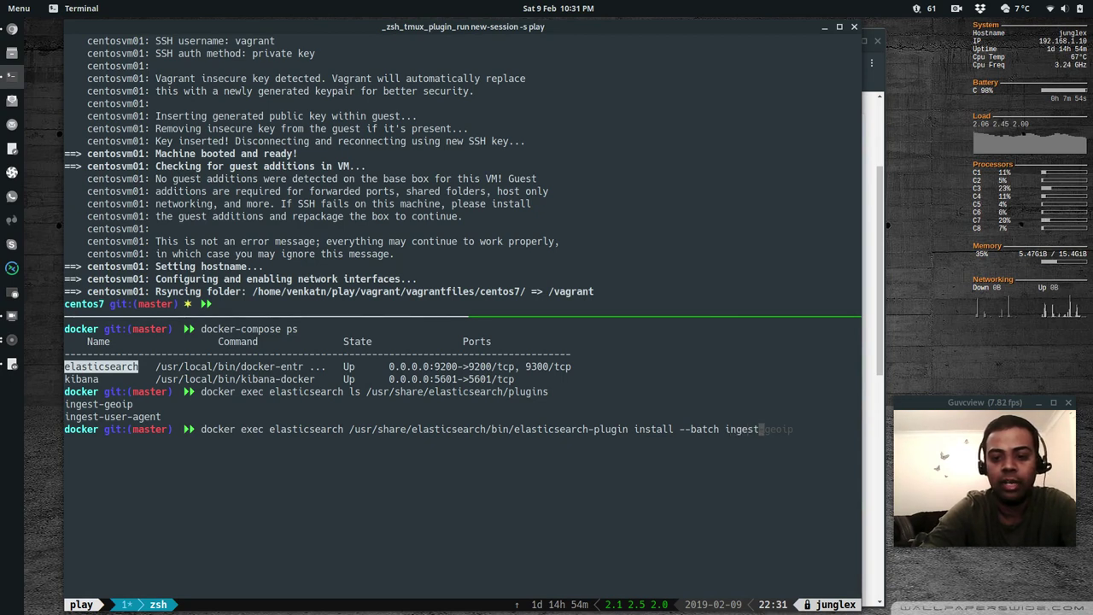
type("-geoip")
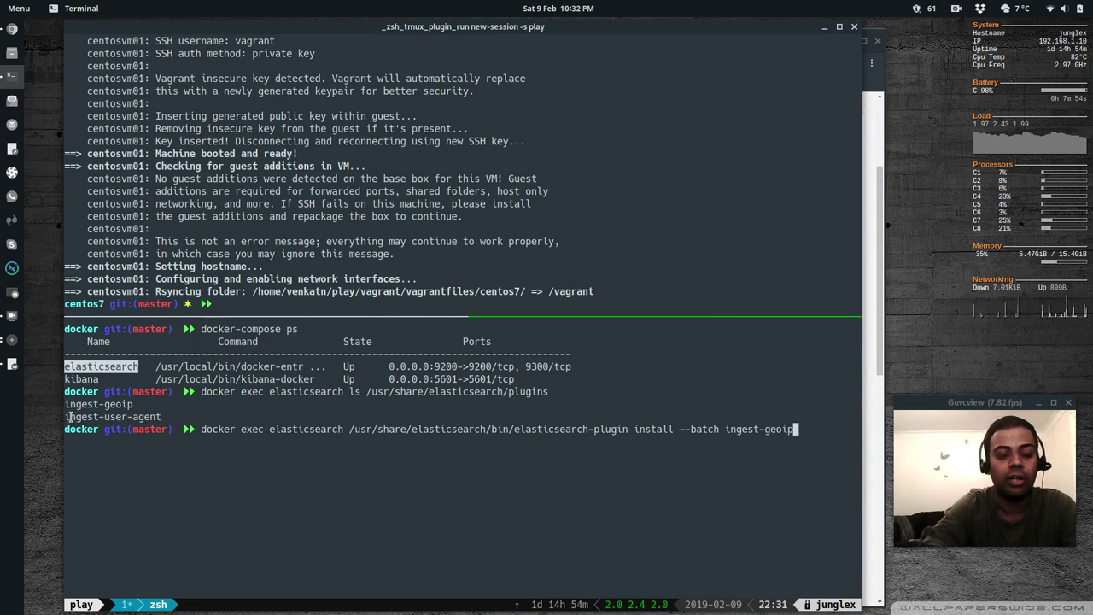
left_click_drag(160, 417, 72, 418)
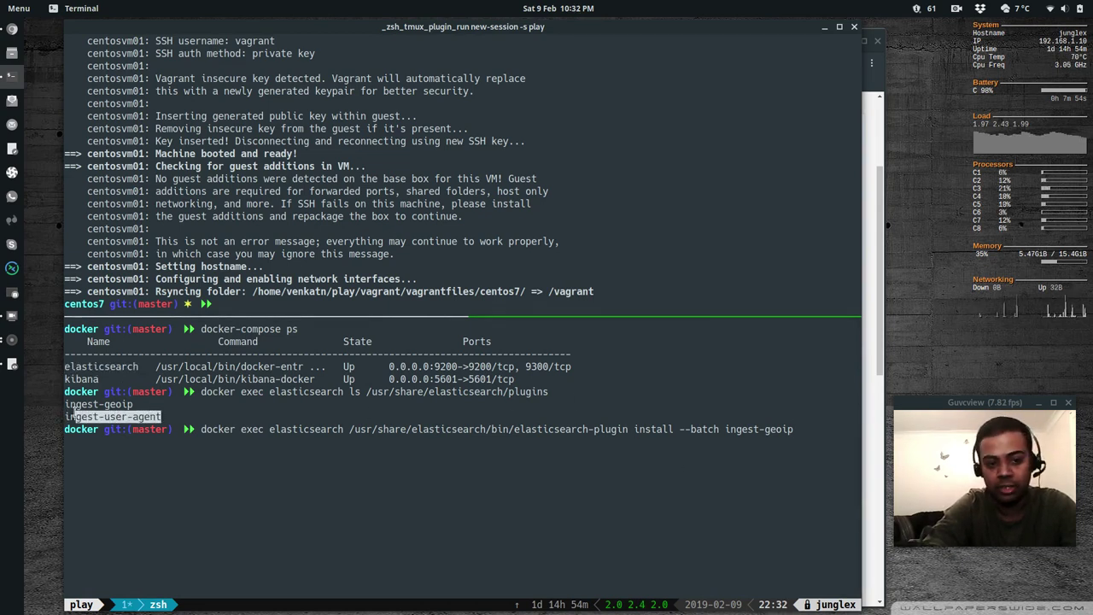
left_click(359, 472)
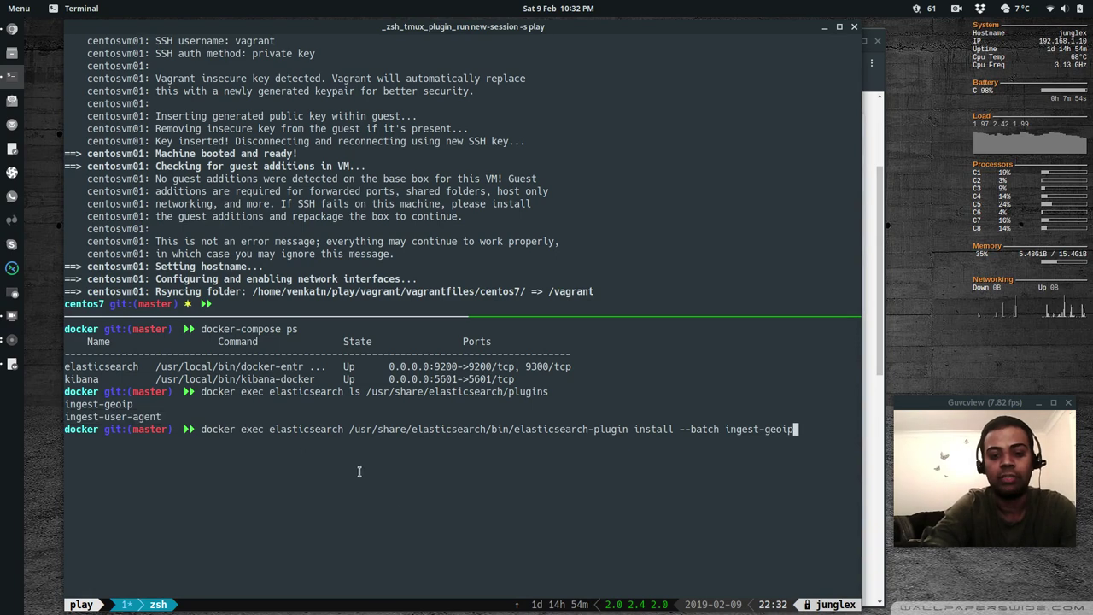
key("alt+Tab")
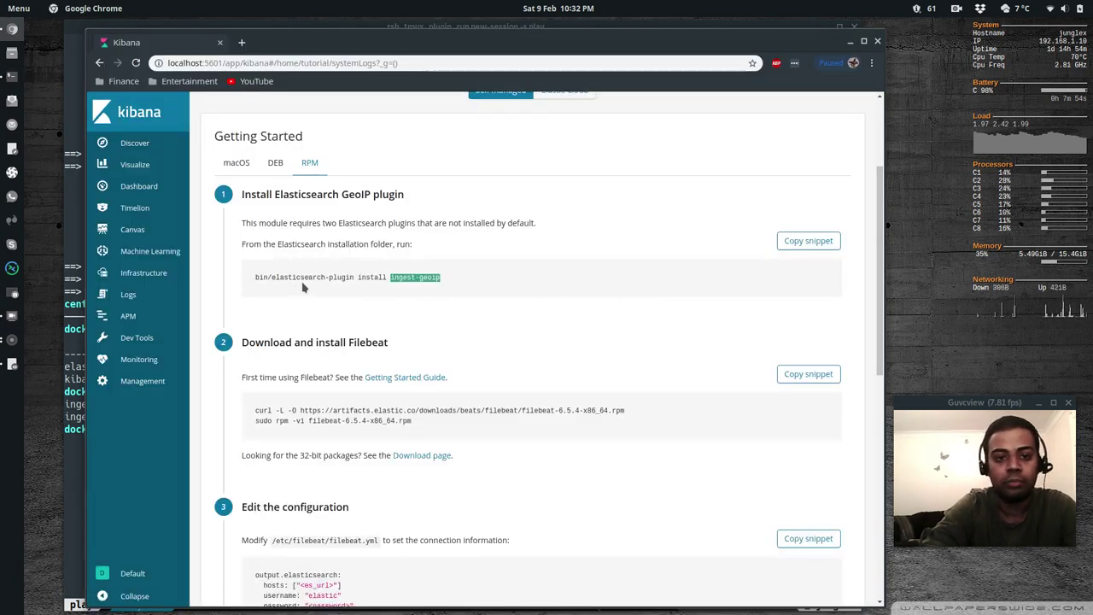
left_click_drag(258, 278, 398, 280)
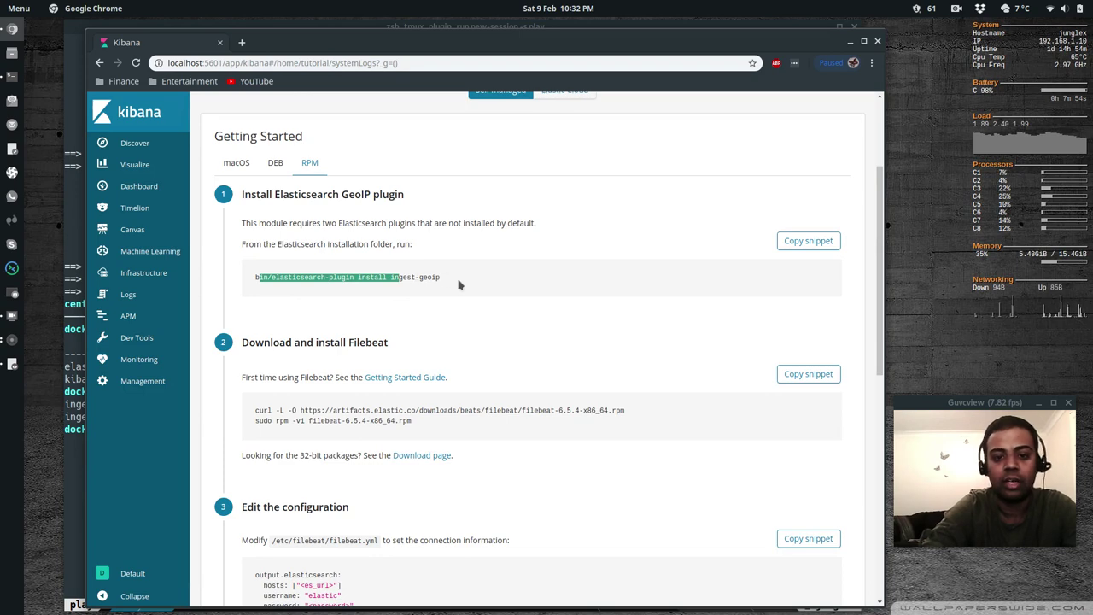
key("alt+Tab")
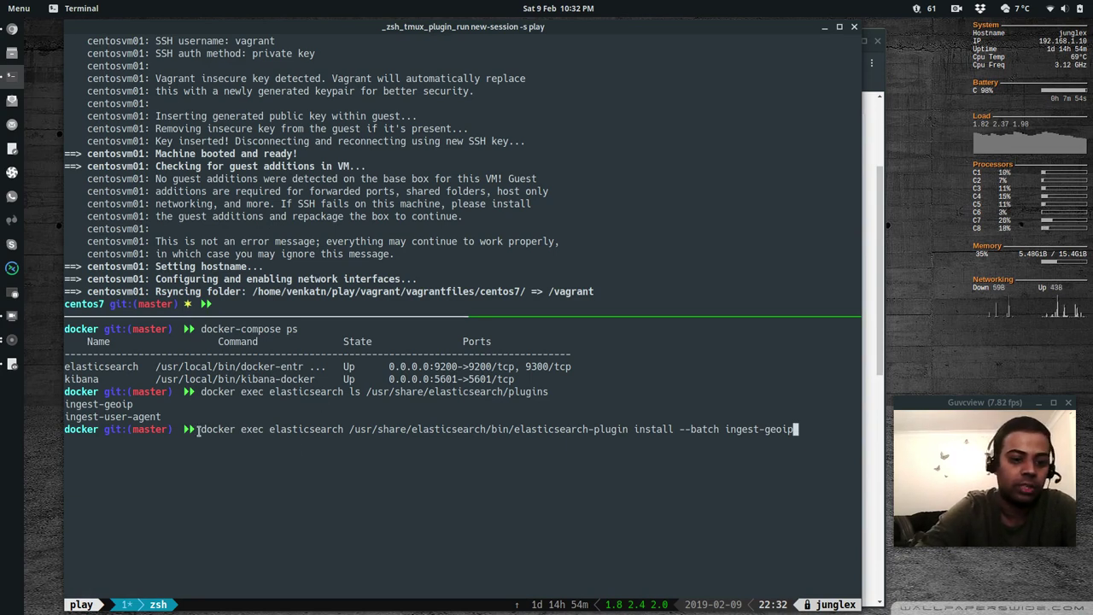
left_click_drag(271, 430, 314, 427)
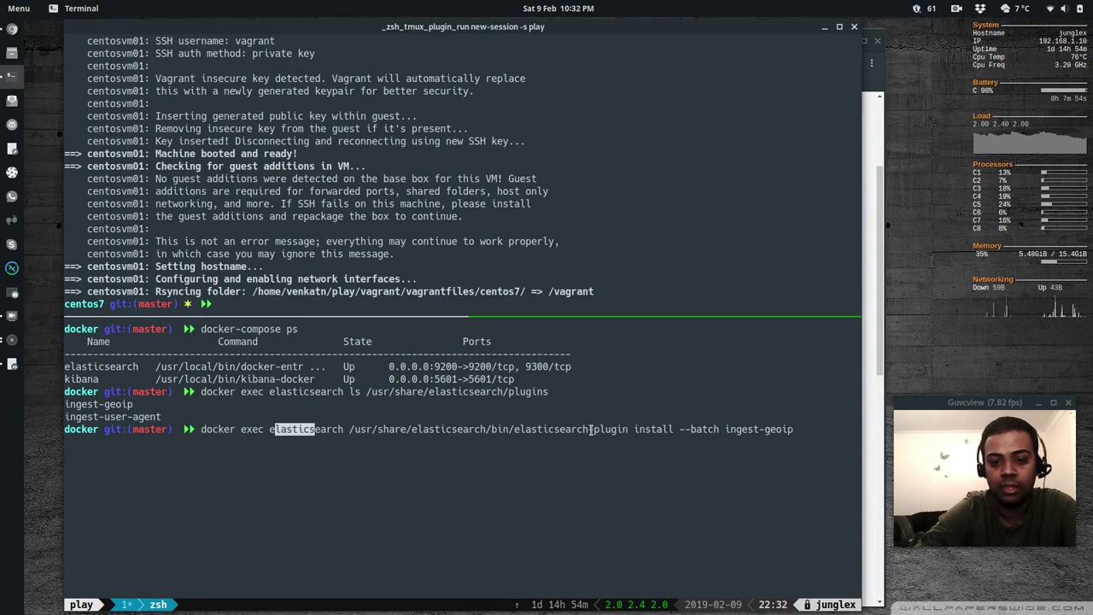
left_click_drag(633, 429, 774, 430)
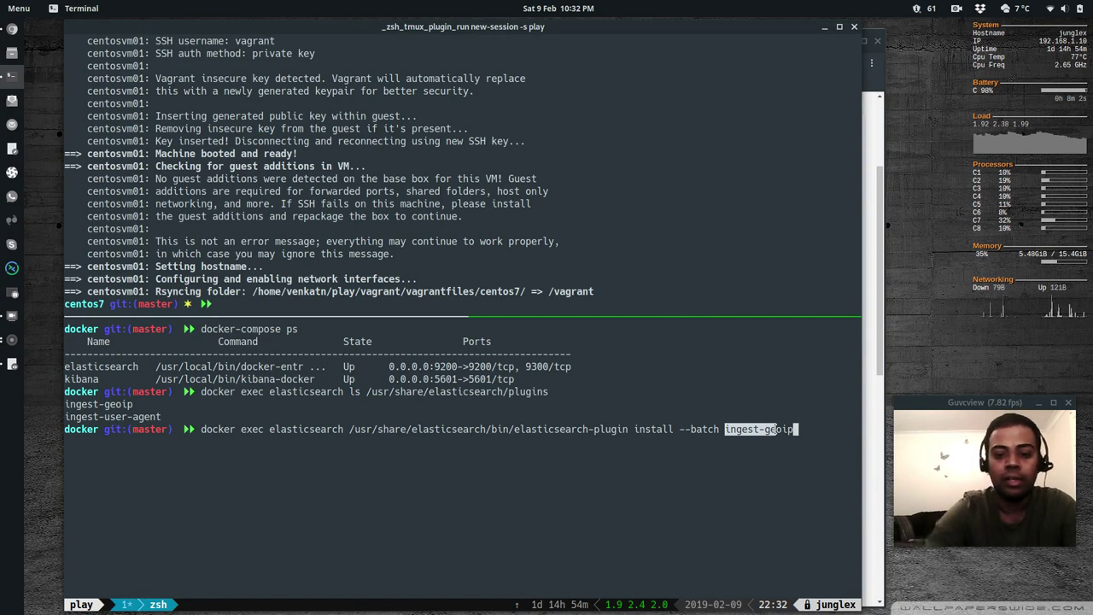
key("ctrl+u")
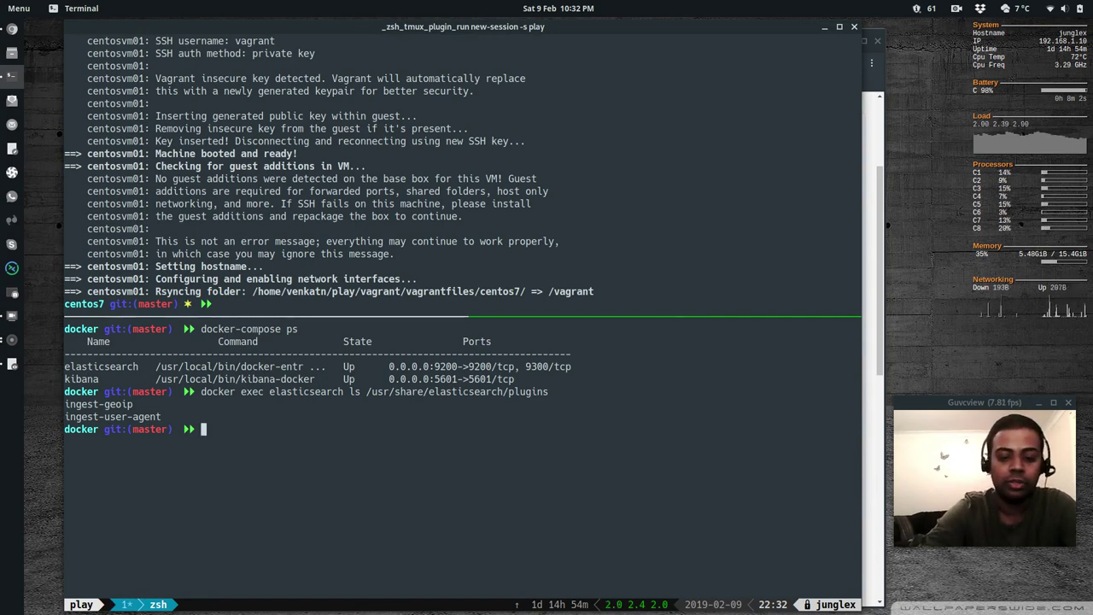
Clear the docker pane and log into the CentOS VM with vagrant ssh
type("clear")
key("Return")
key("ctrl+b")
key("Up")
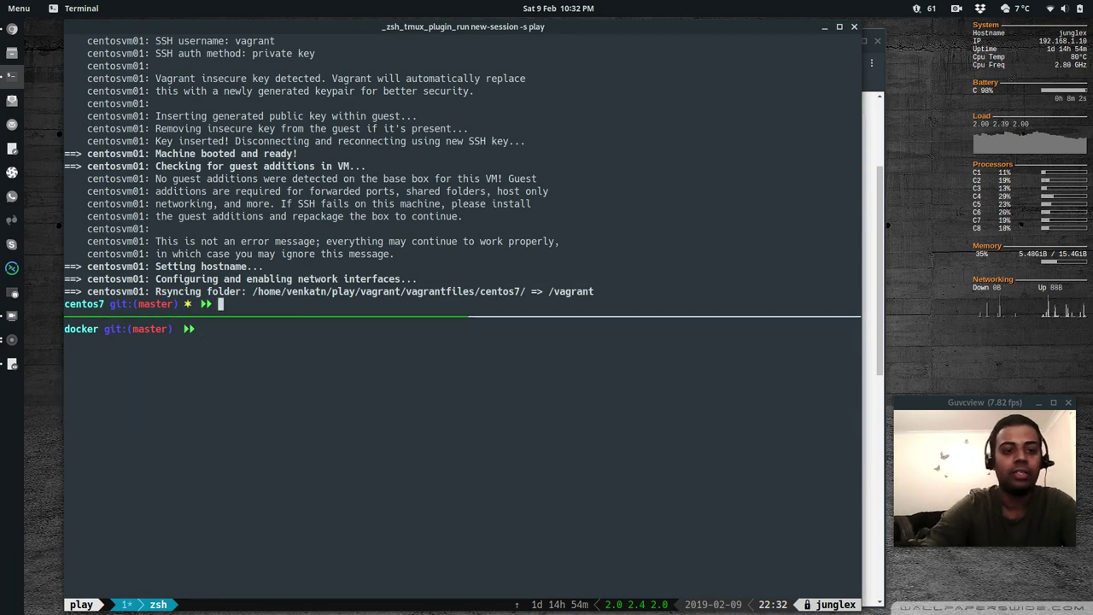
type("vagrant ")
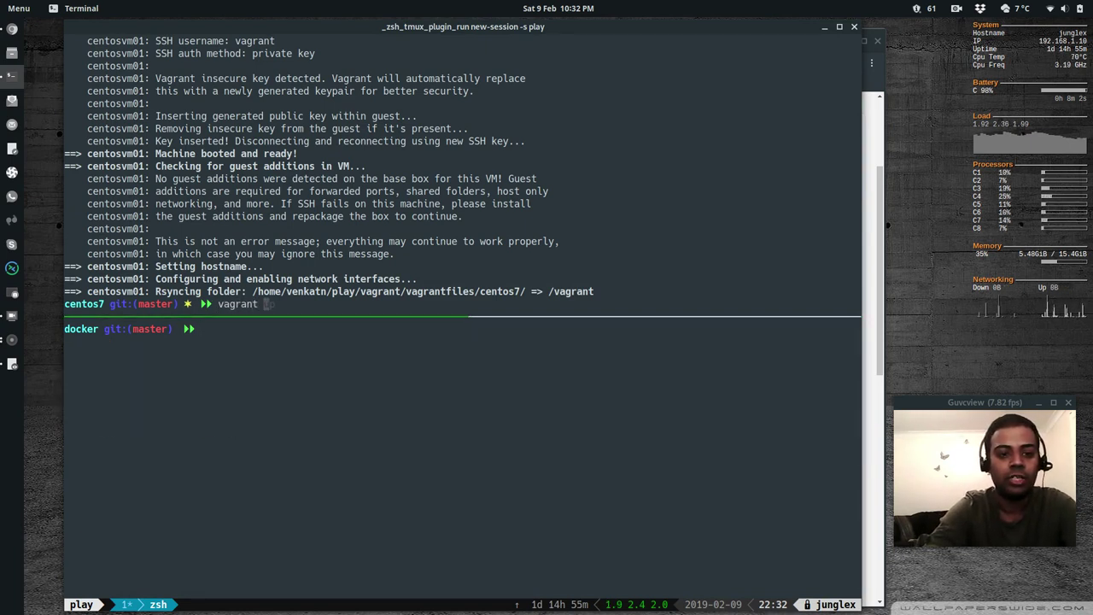
type("ssh")
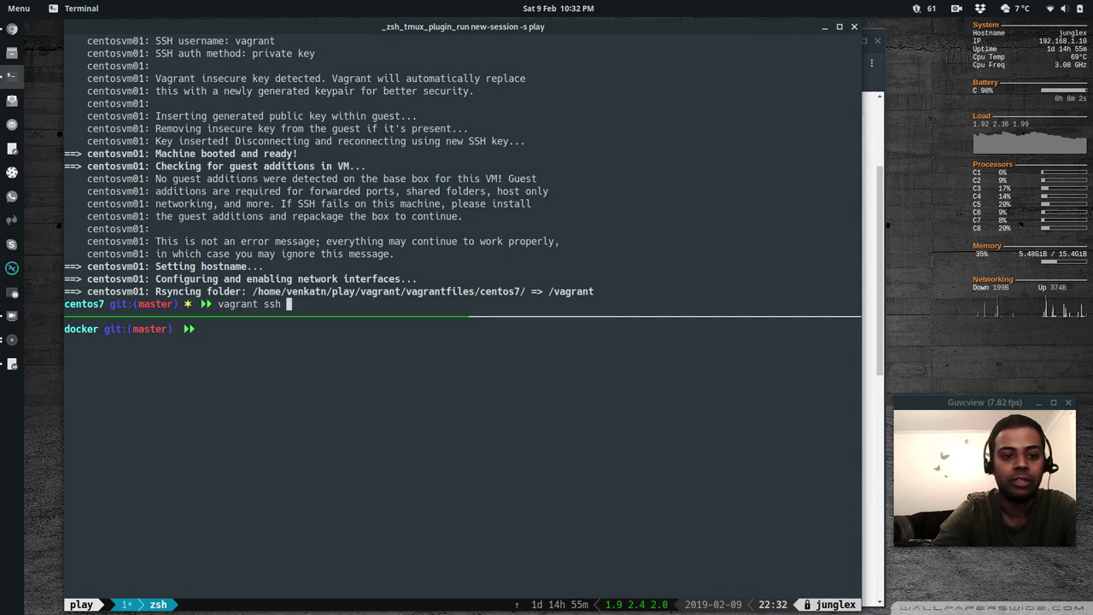
key("Return")
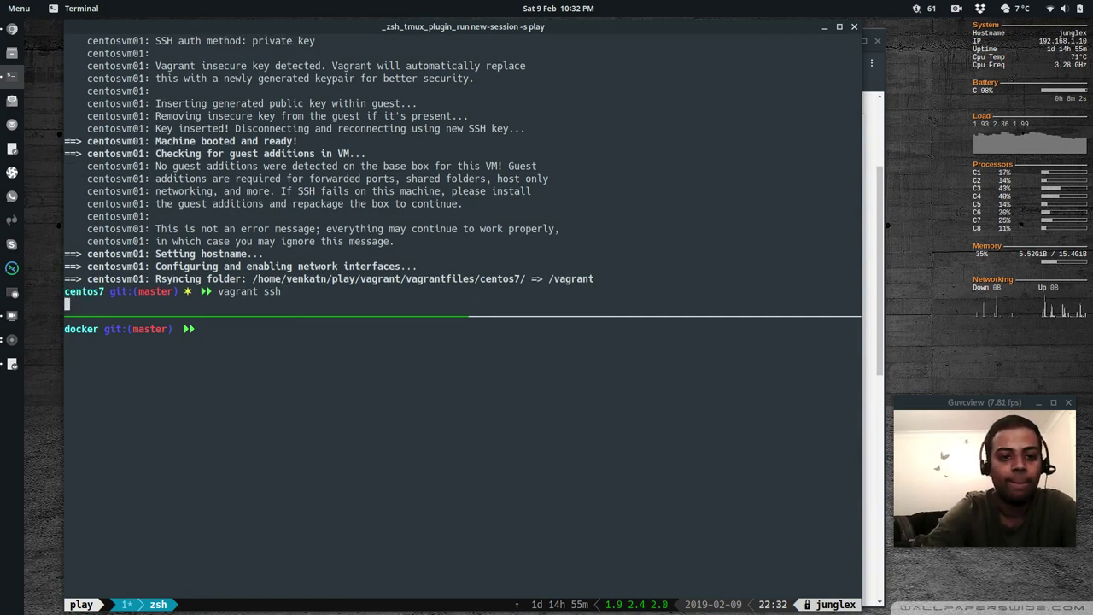
Check the OS release with lsb_release -dirc and cat /etc/redhat-release
type("clear")
key("Return")
type("lsb_rel")
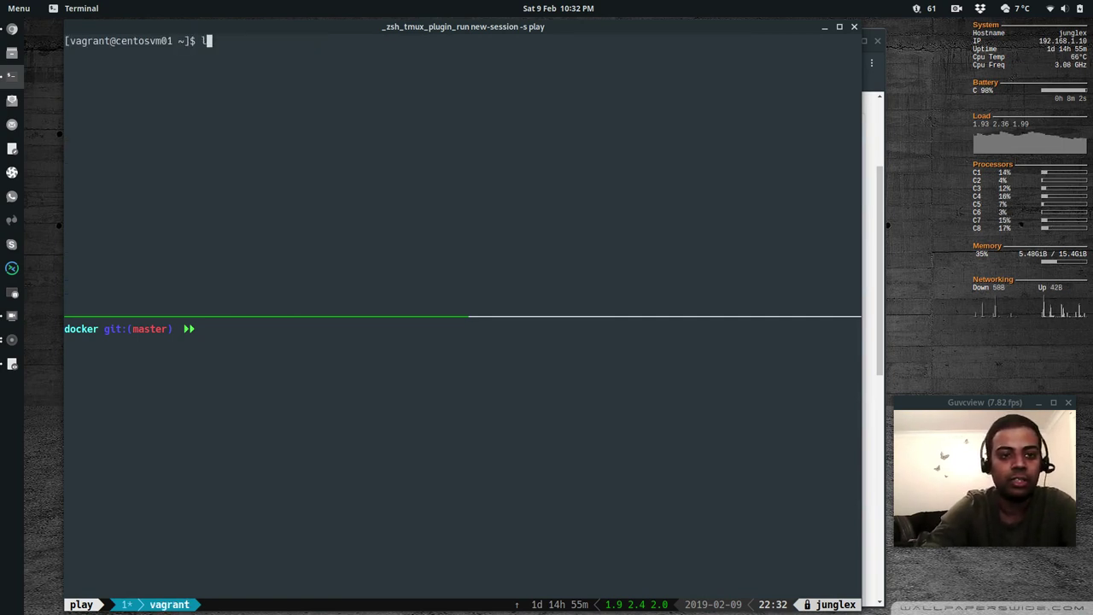
type("ease -di")
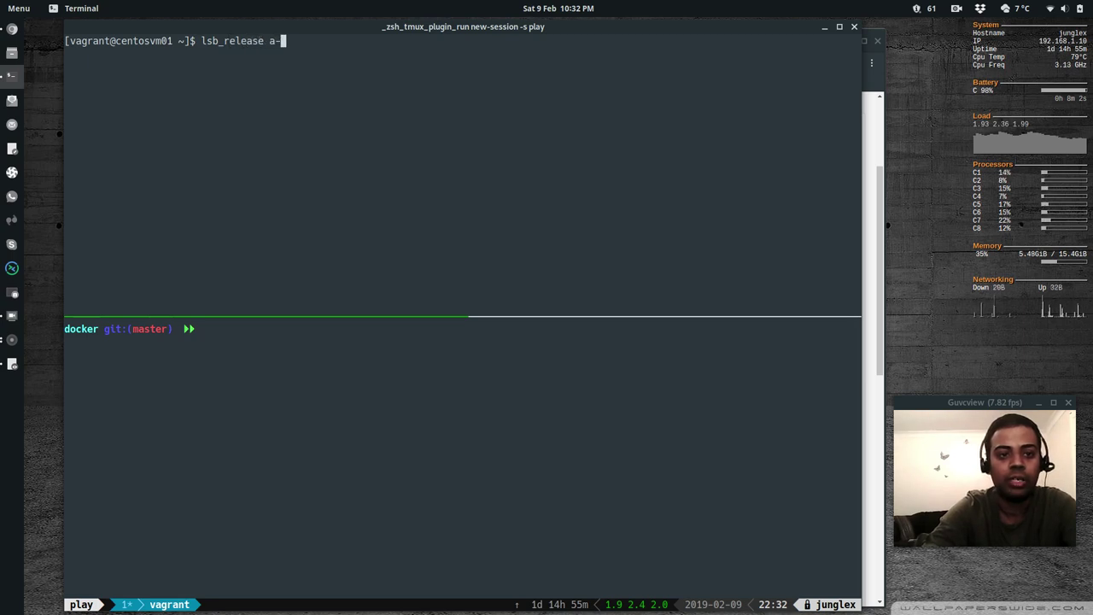
type("rc")
key("Return")
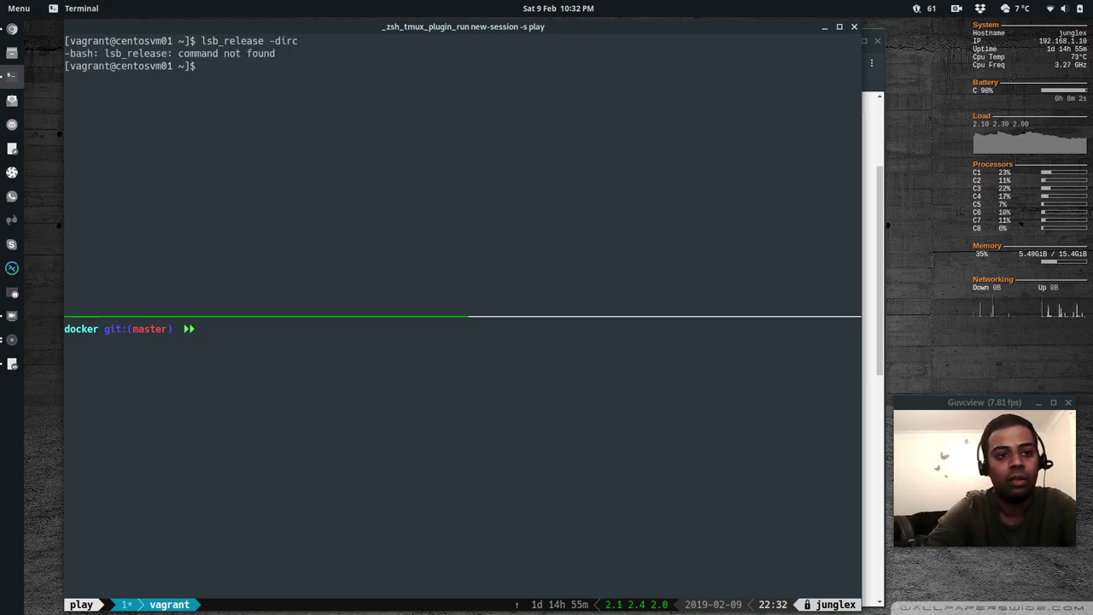
type("cat ")
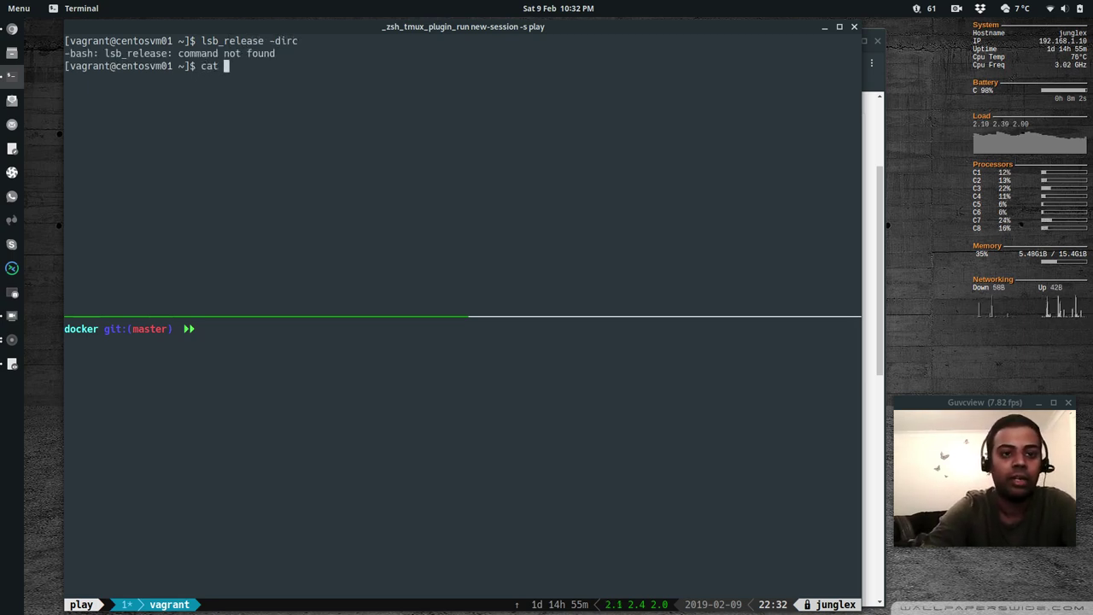
type("/etc/redhat")
key("Tab")
key("Return")
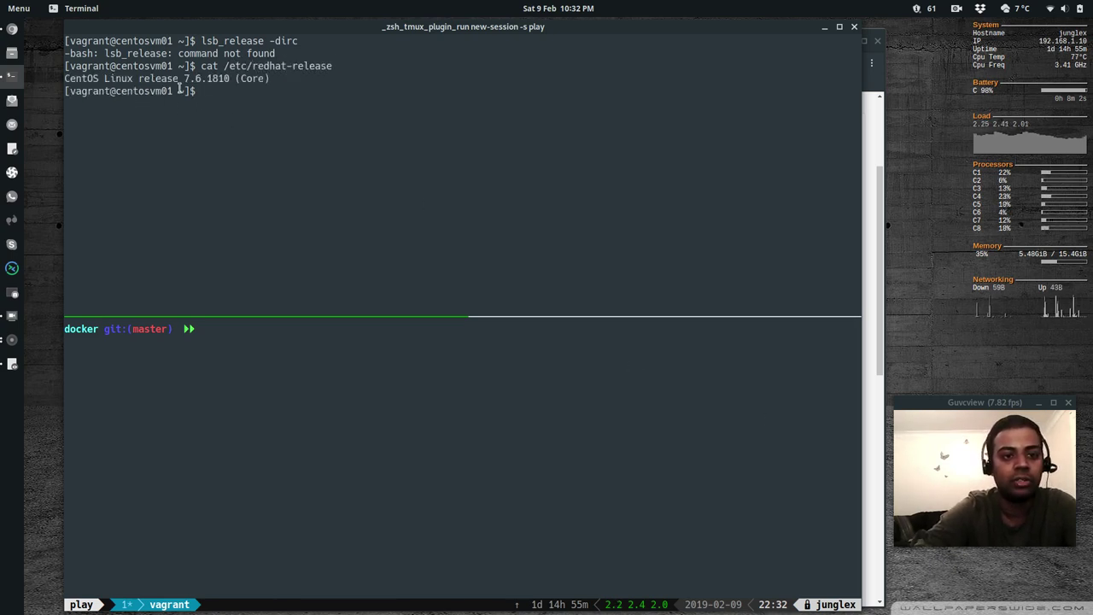
Run sudo systemctl status firewalld, confirming the firewall is inactive (dead), then clear the screen
type("clear")
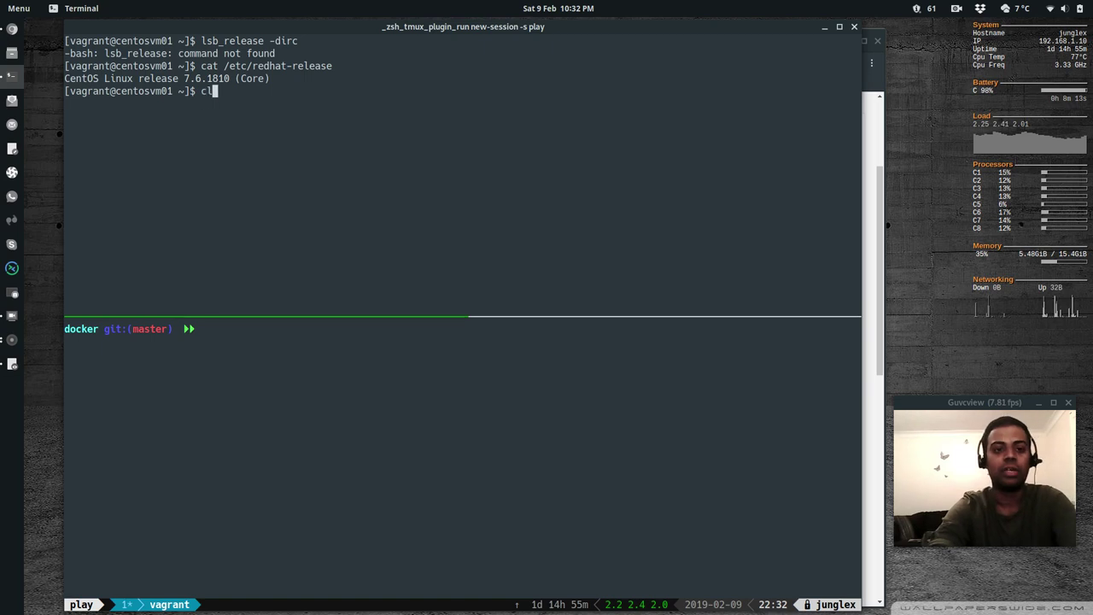
key("Return")
type("sudo s")
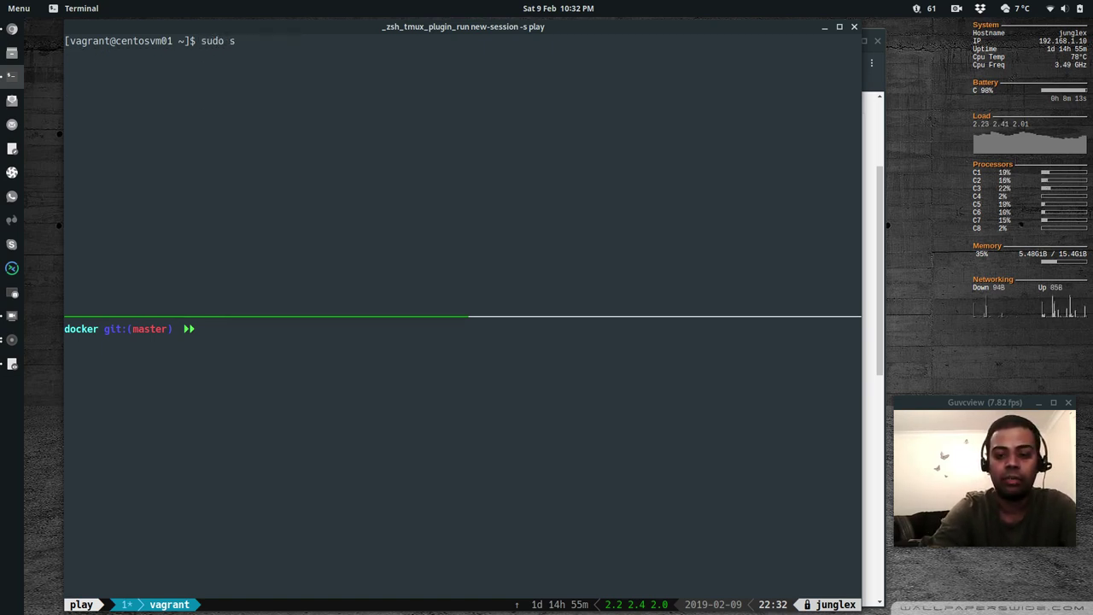
type("ystem")
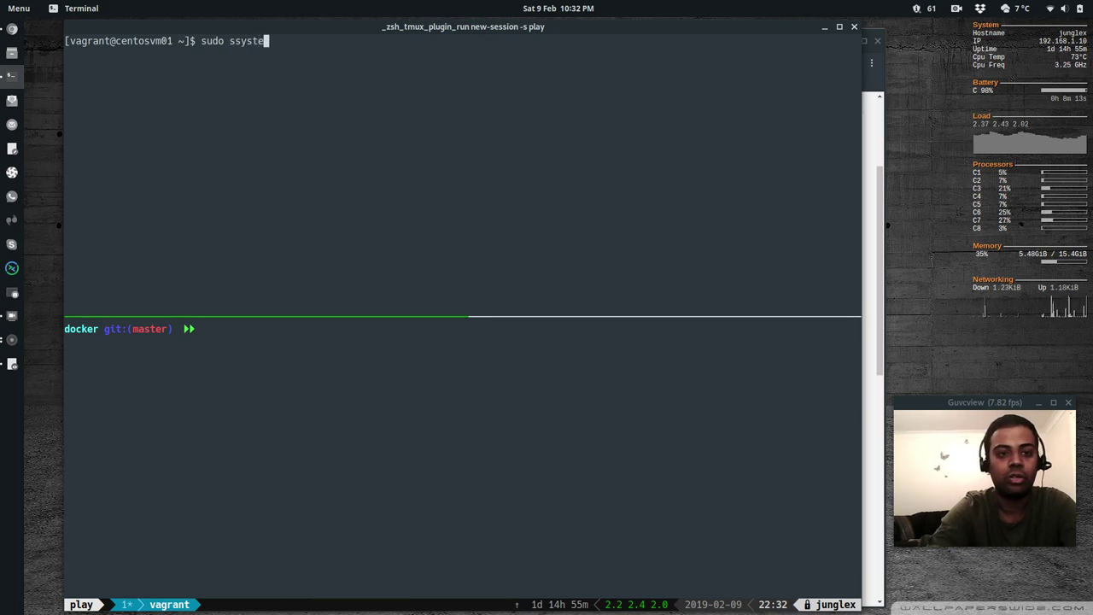
key("BackSpace")
key("BackSpace")
key("BackSpace")
key("BackSpace")
key("BackSpace")
type("ystem")
key("BackSpace")
key("BackSpace")
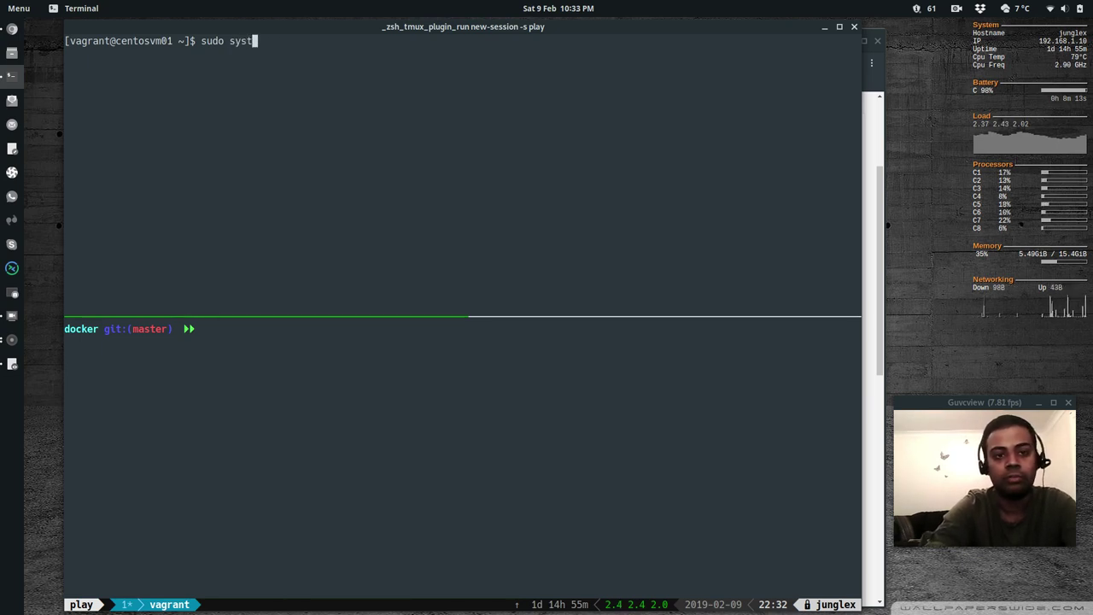
type("emctl stat")
type("us firewall")
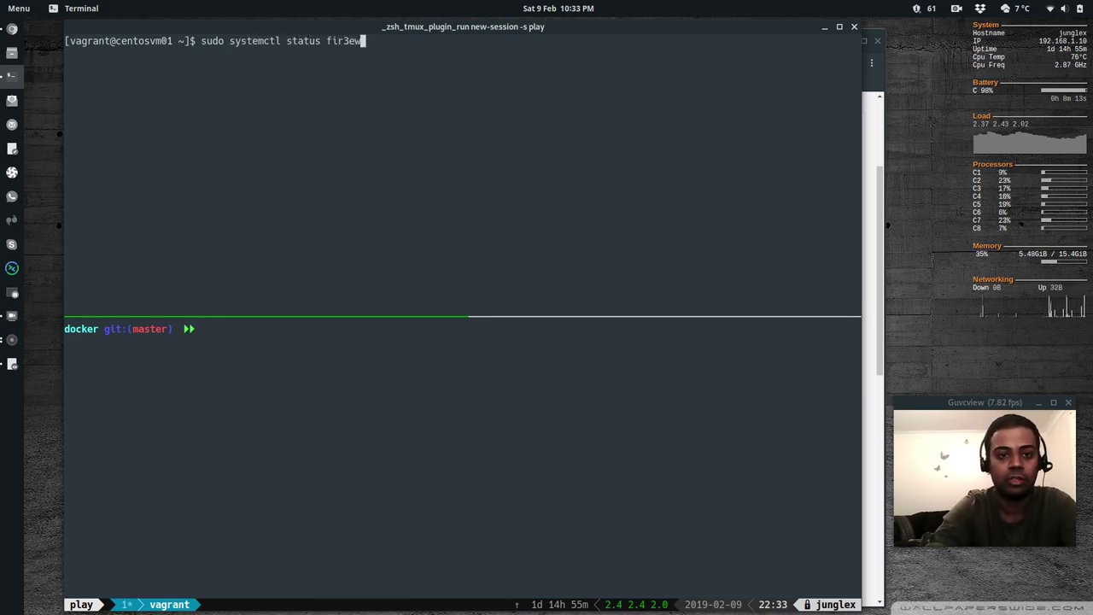
key("BackSpace")
key("BackSpace")
key("BackSpace")
key("BackSpace")
type("walld")
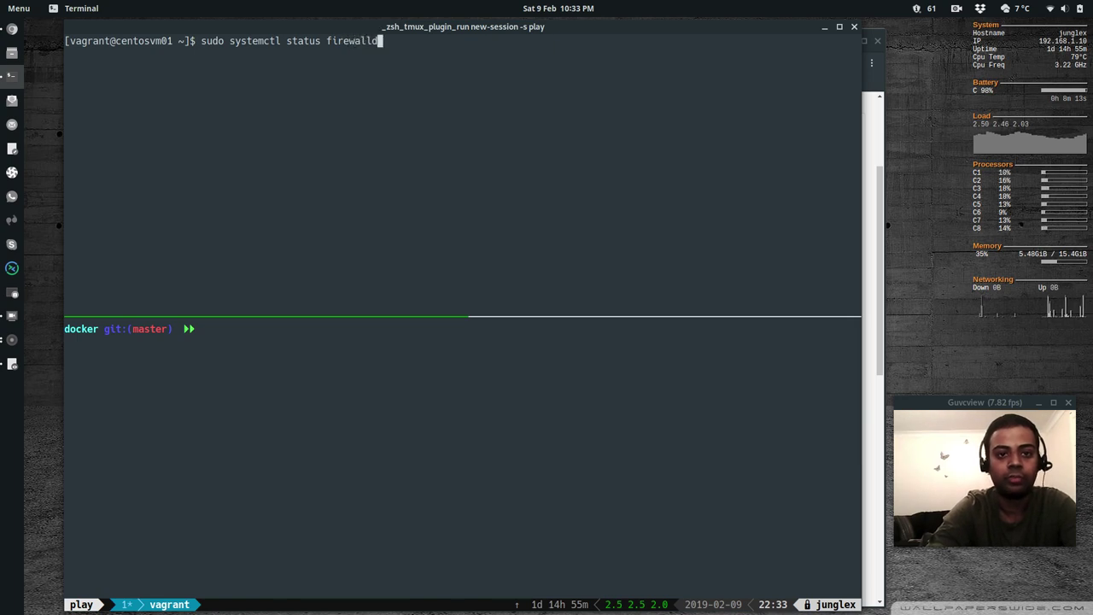
key("Return")
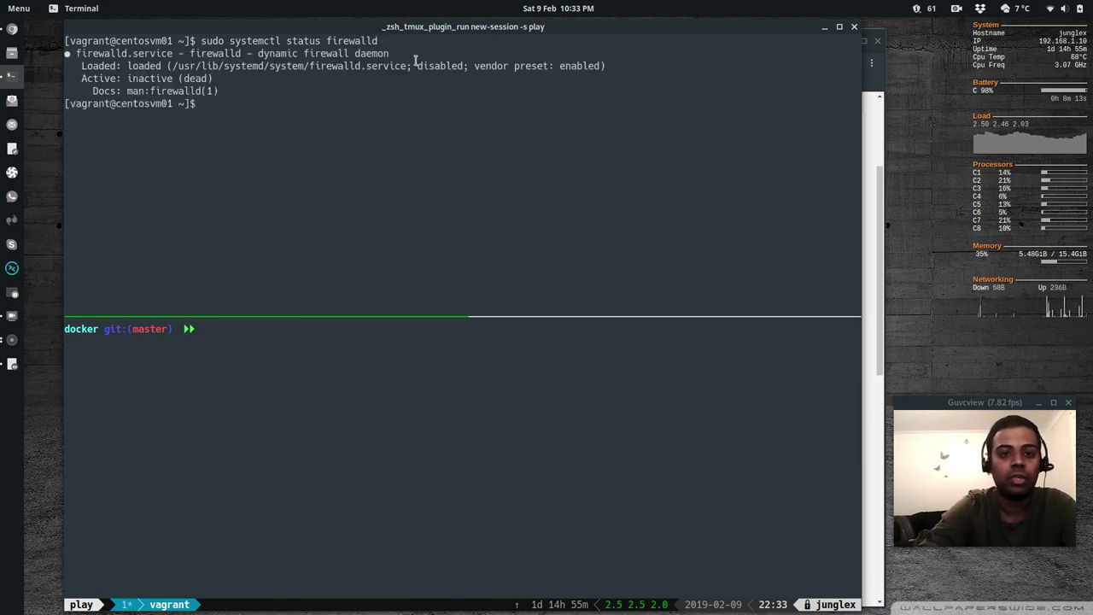
type("clear")
key("Return")
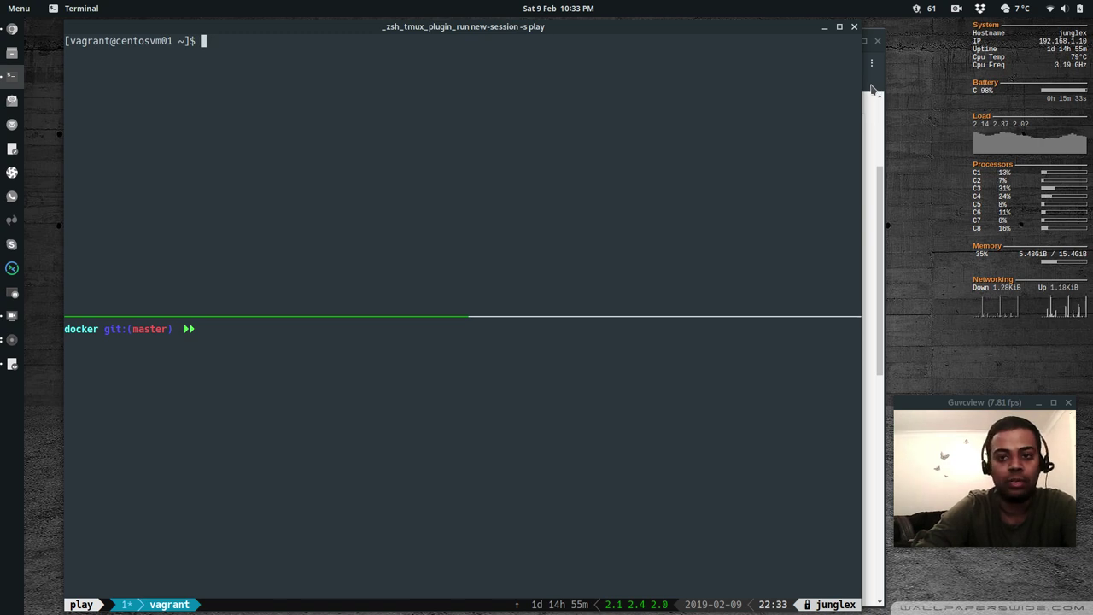
key("alt+Tab")
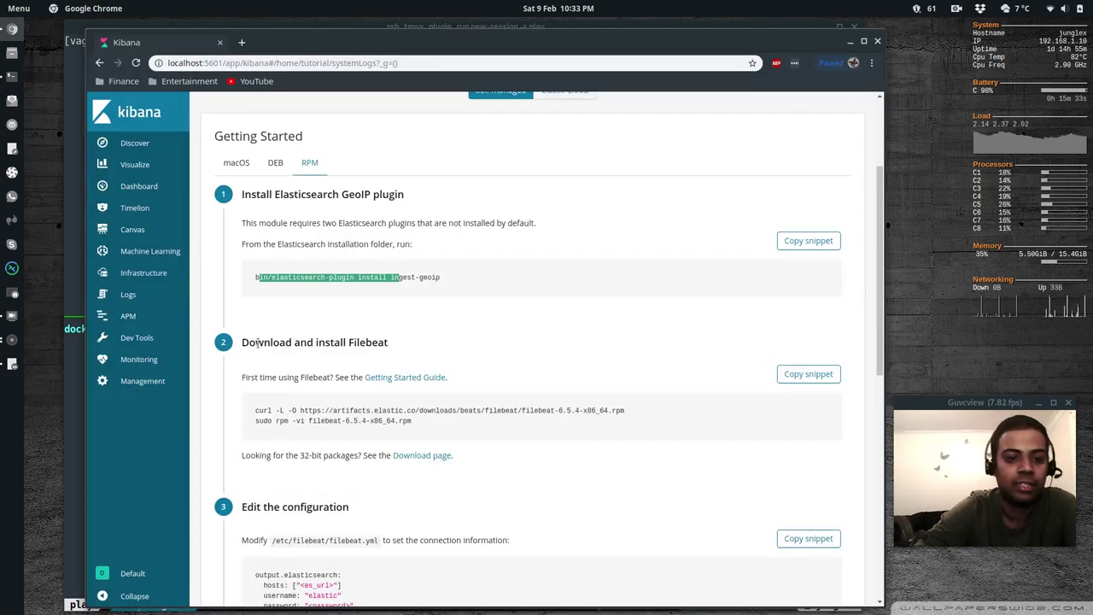
Review the curl and sudo rpm -vi commands for filebeat-6.5.4-x86_64.rpm in the Filebeat step
left_click_drag(250, 344, 325, 359)
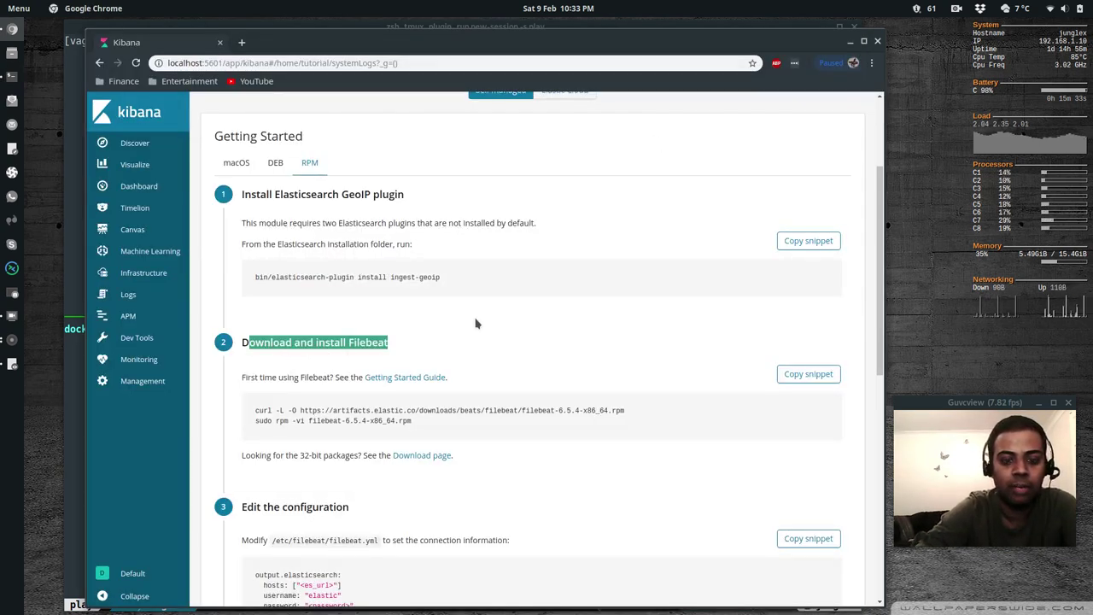
scroll(483, 324, "down", 3)
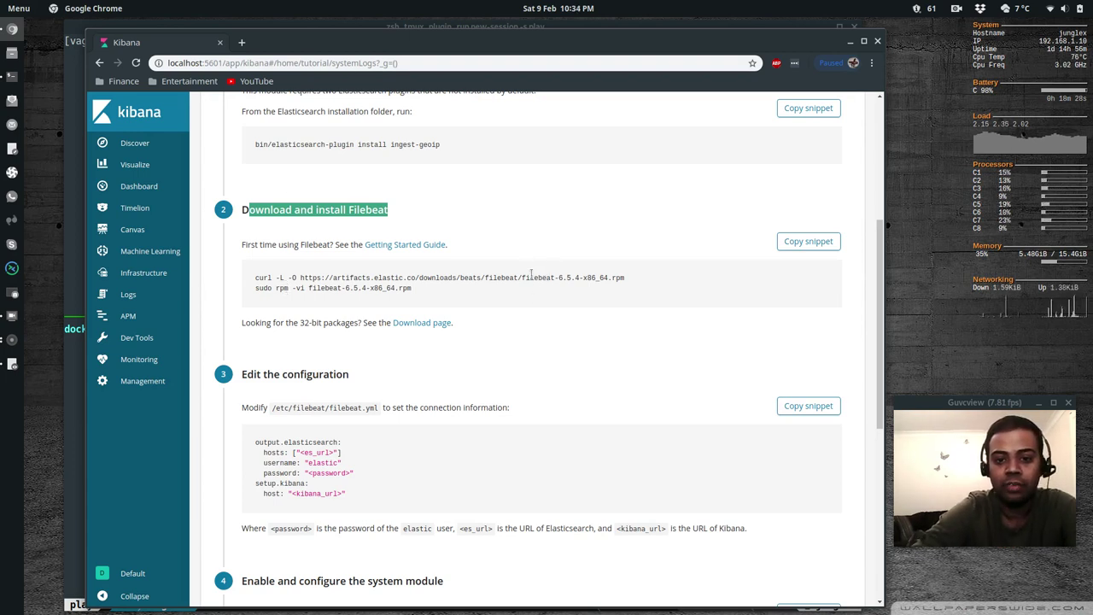
left_click_drag(523, 277, 255, 278)
left_click_drag(581, 277, 581, 272)
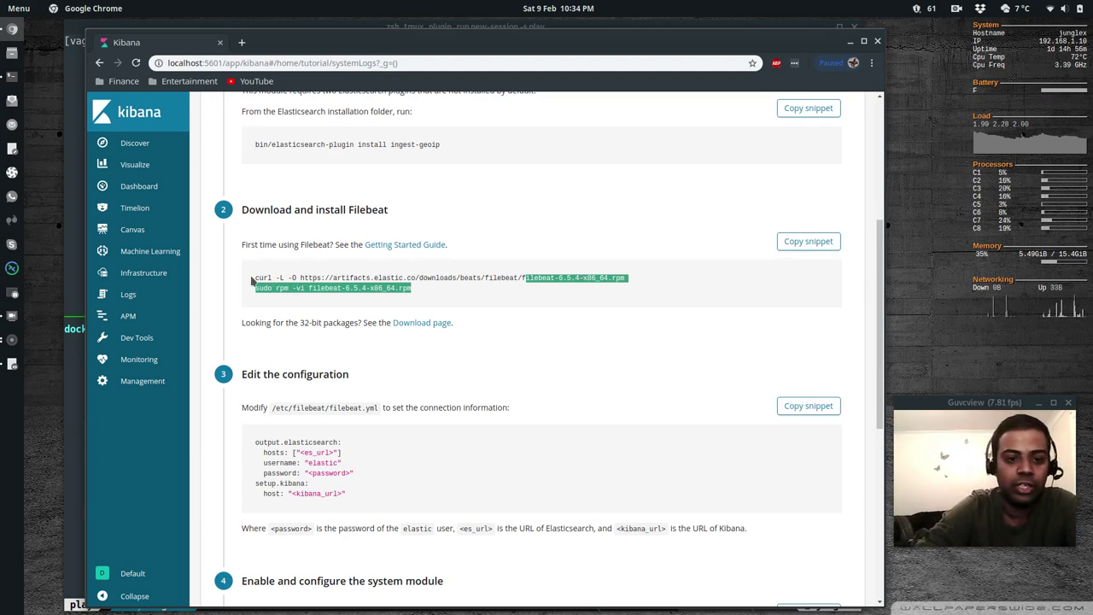
left_click(441, 282)
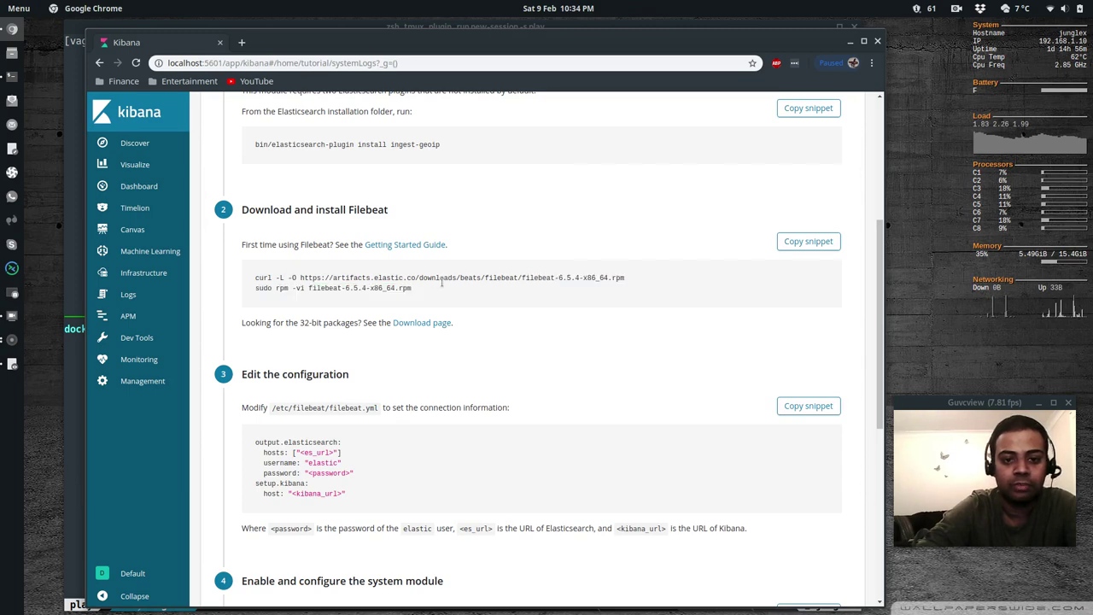
Open the Filebeat Getting Started Guide in a new tab and go to Step 1: Install Filebeat
right_click(395, 250)
left_click(431, 257)
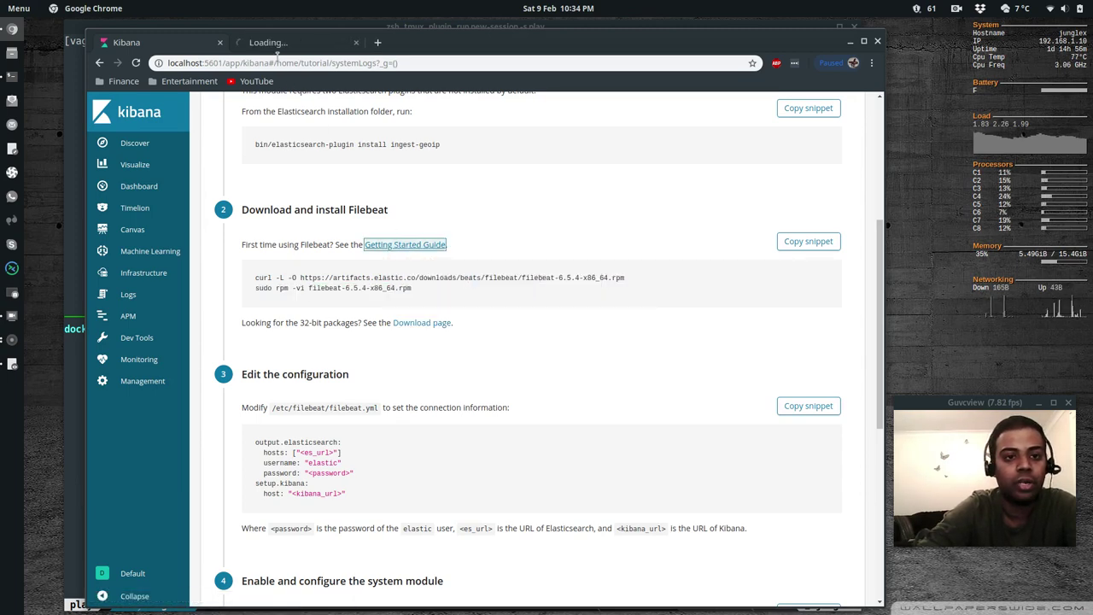
left_click(276, 43)
scroll(181, 385, "down", 1)
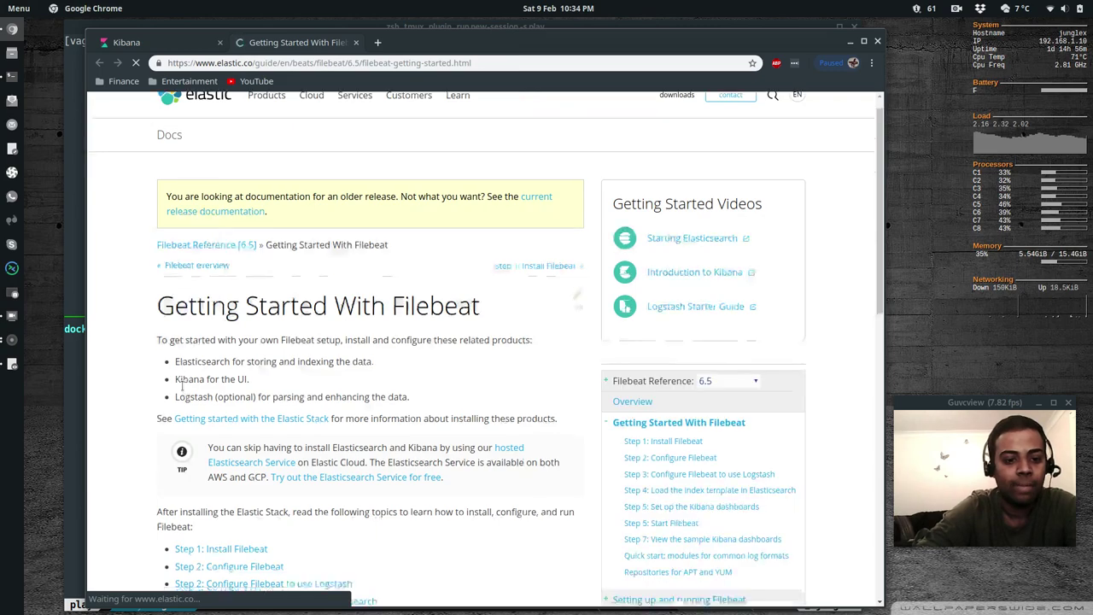
scroll(181, 384, "down", 5)
left_click(232, 215)
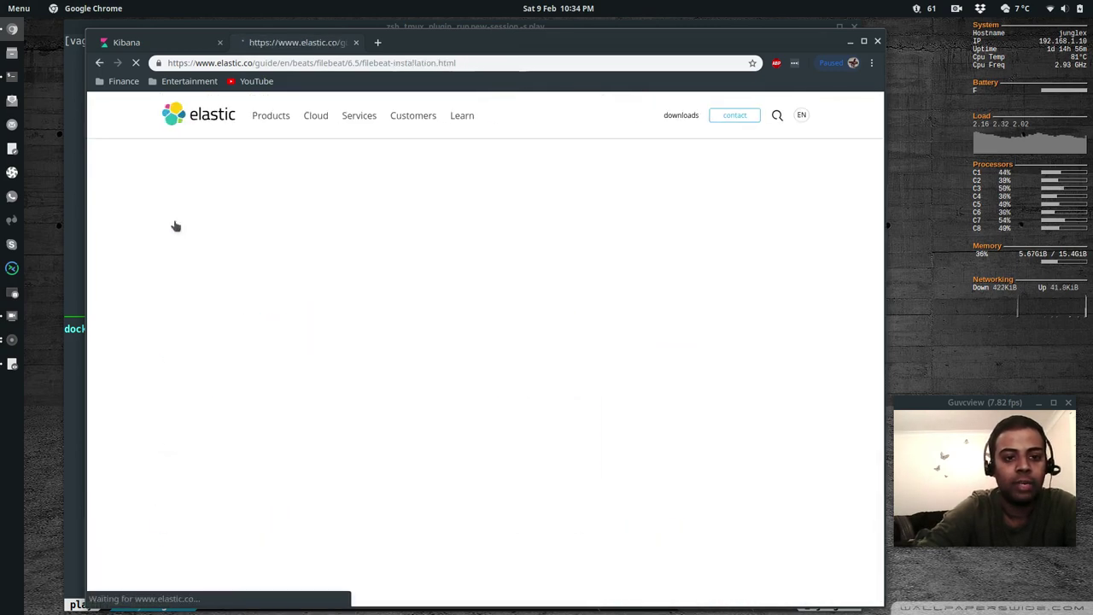
Open Repositories for APT and YUM and select the YUM elastic.repo configuration lines
scroll(235, 278, "down", 3)
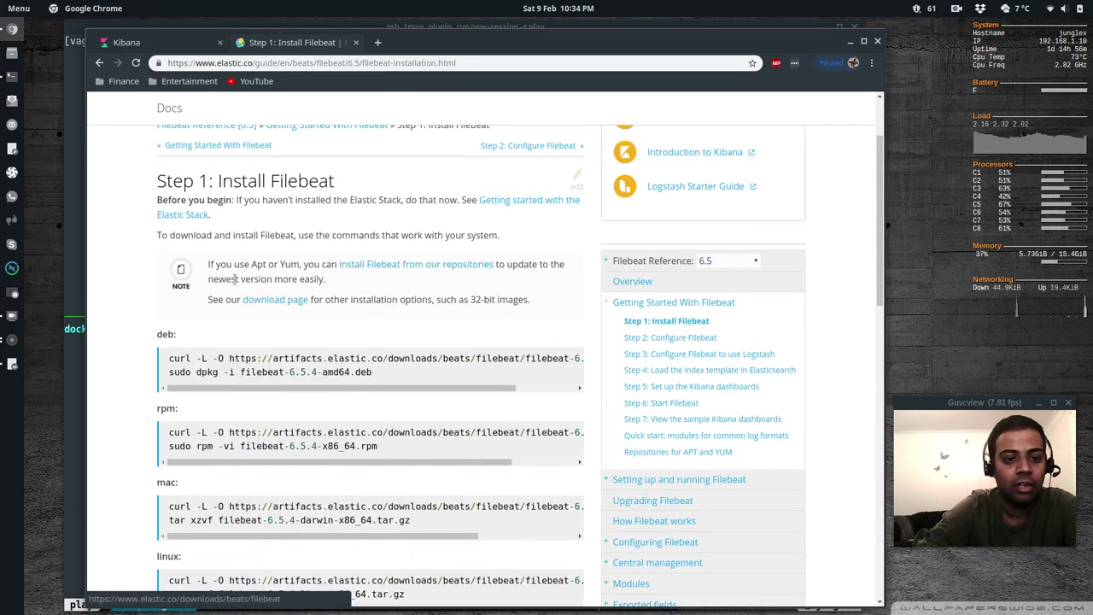
left_click(418, 268)
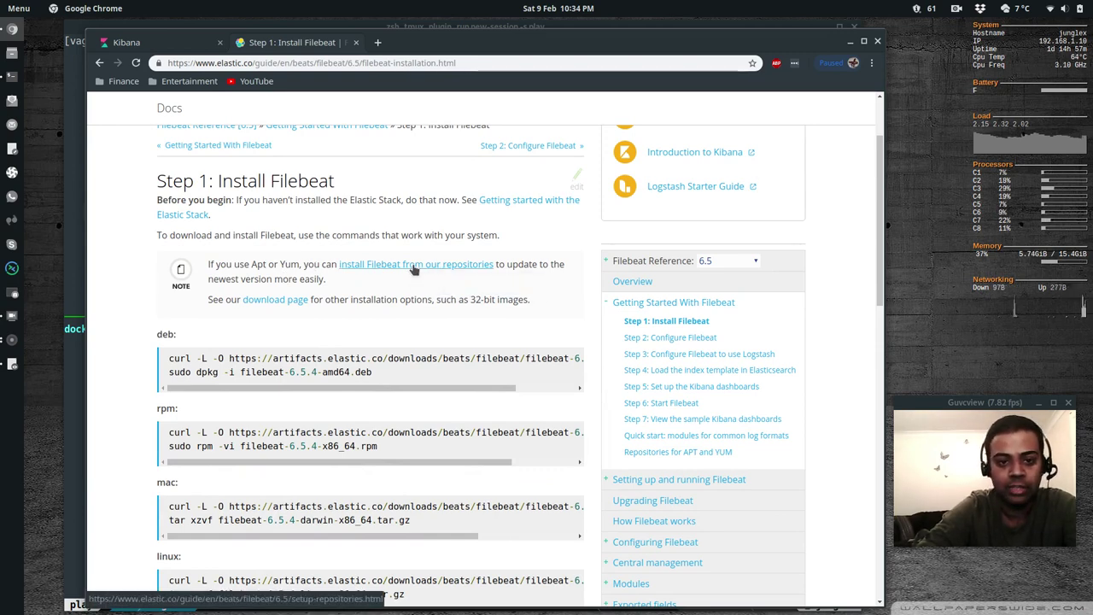
scroll(147, 346, "down", 5)
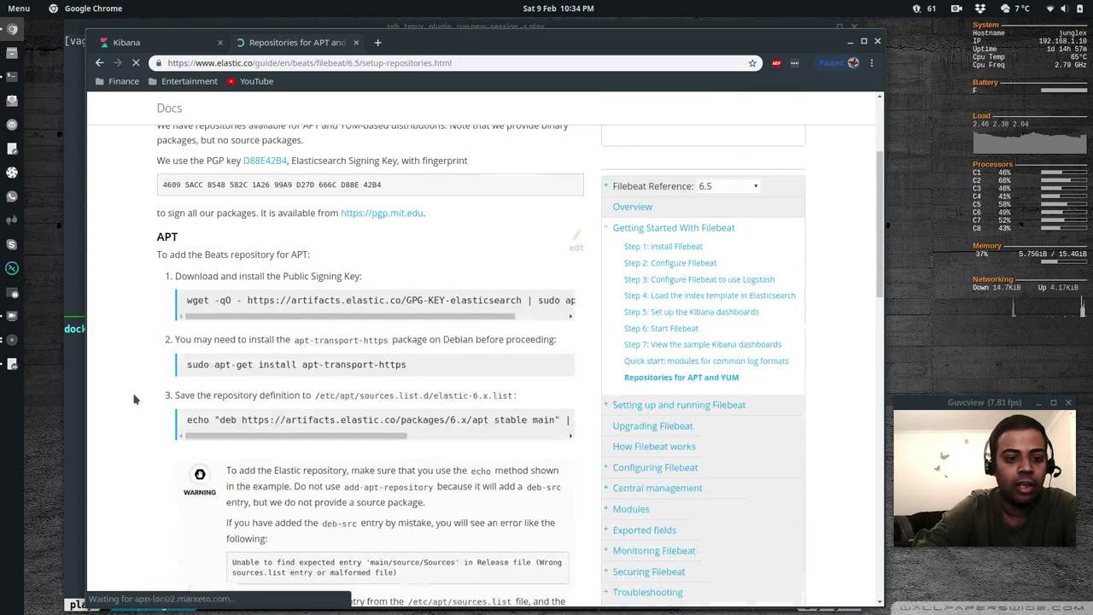
scroll(136, 376, "down", 10)
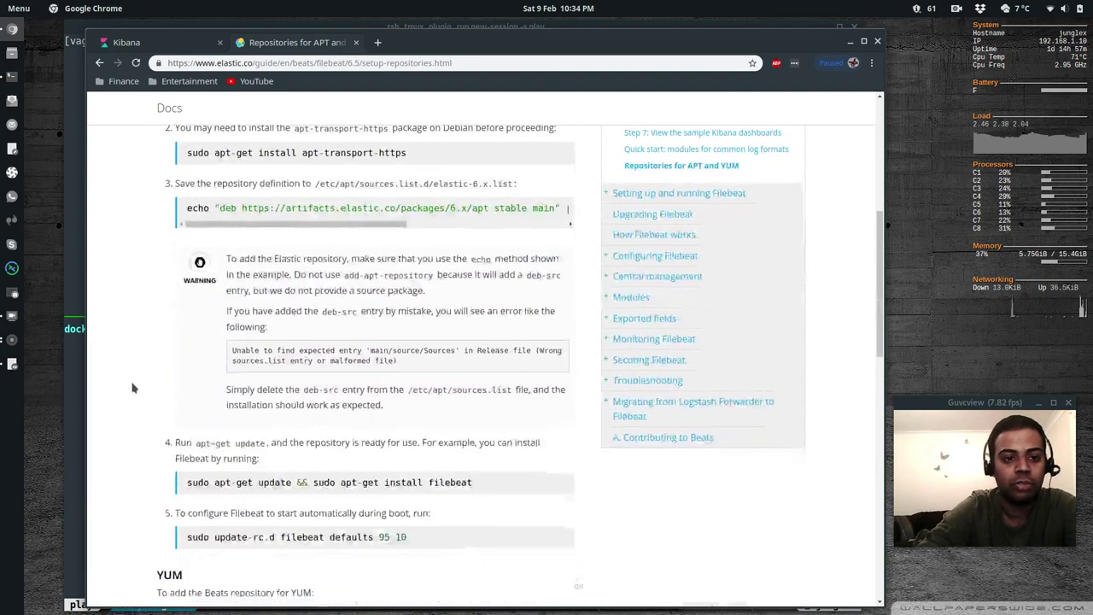
scroll(132, 387, "down", 3)
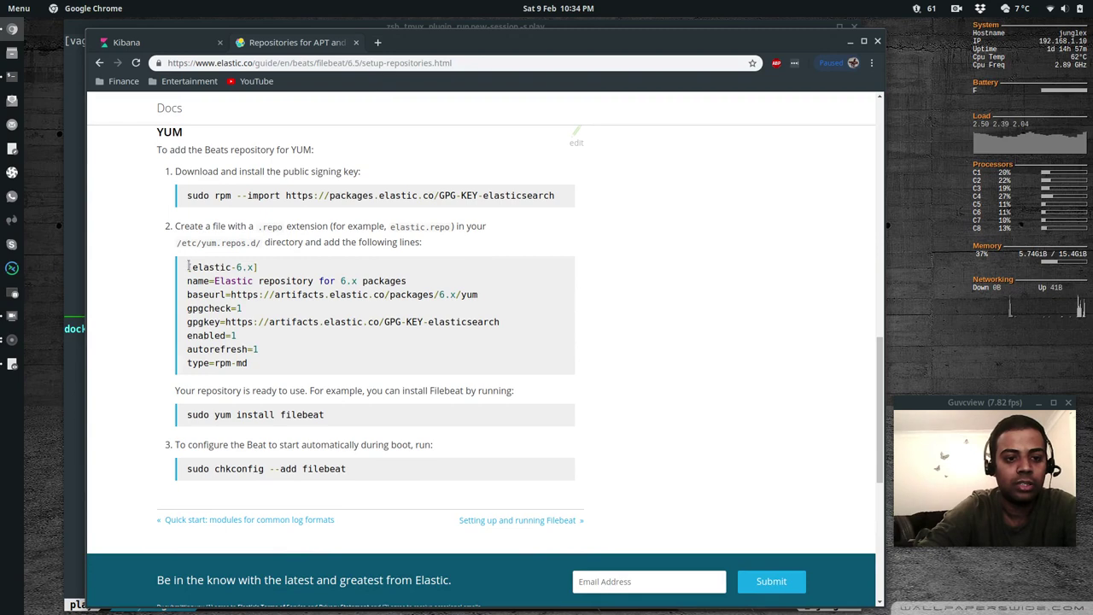
left_click_drag(189, 267, 253, 376)
right_click(221, 306)
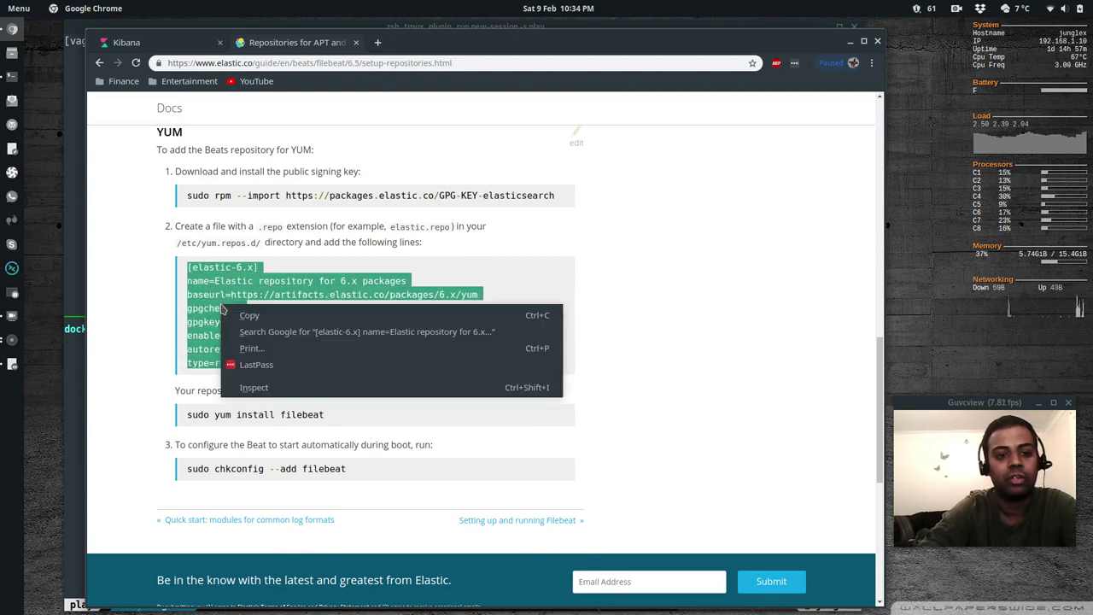
Paste the copied elastic-6.x repo block into a new /etc/yum.repos.d/elastic.repo with sudo vi and save
left_click(249, 315)
key("alt+Tab")
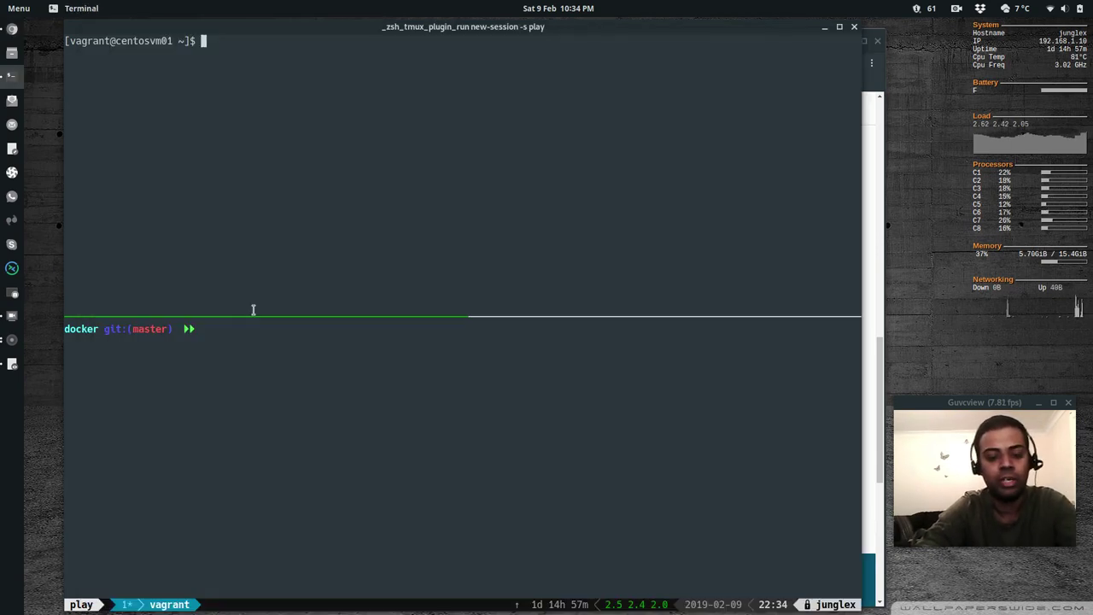
type("sudo vi ")
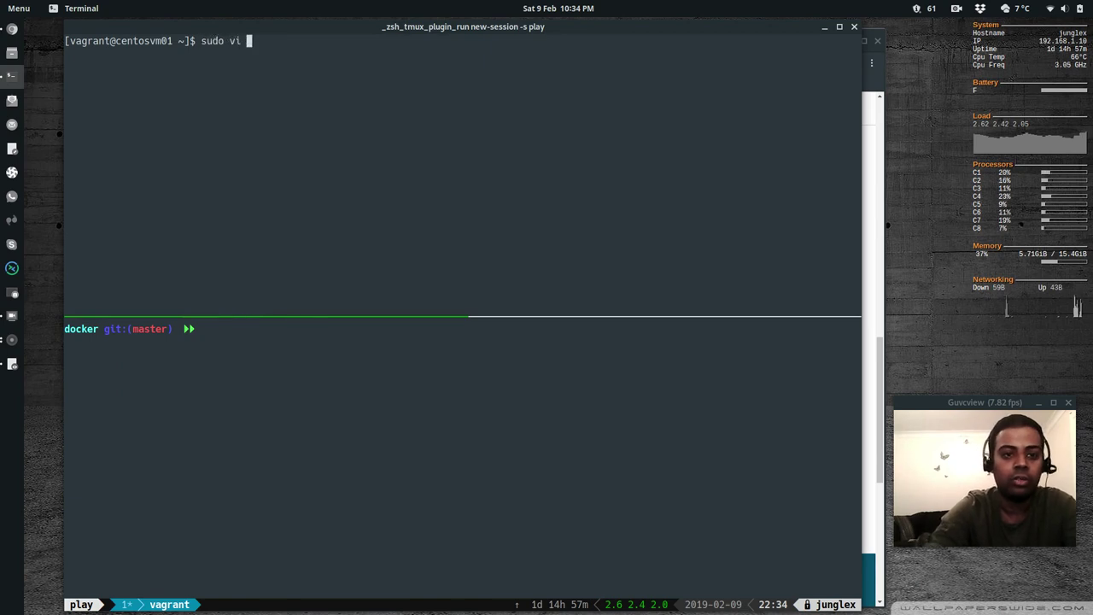
type("/etc/yum.re")
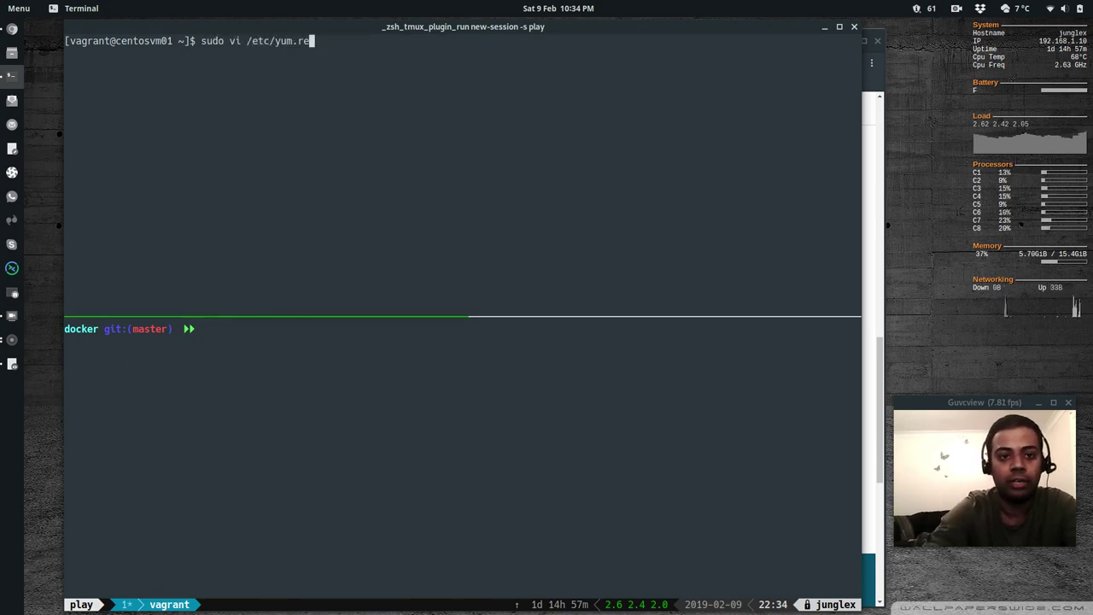
type("pos.d/elas")
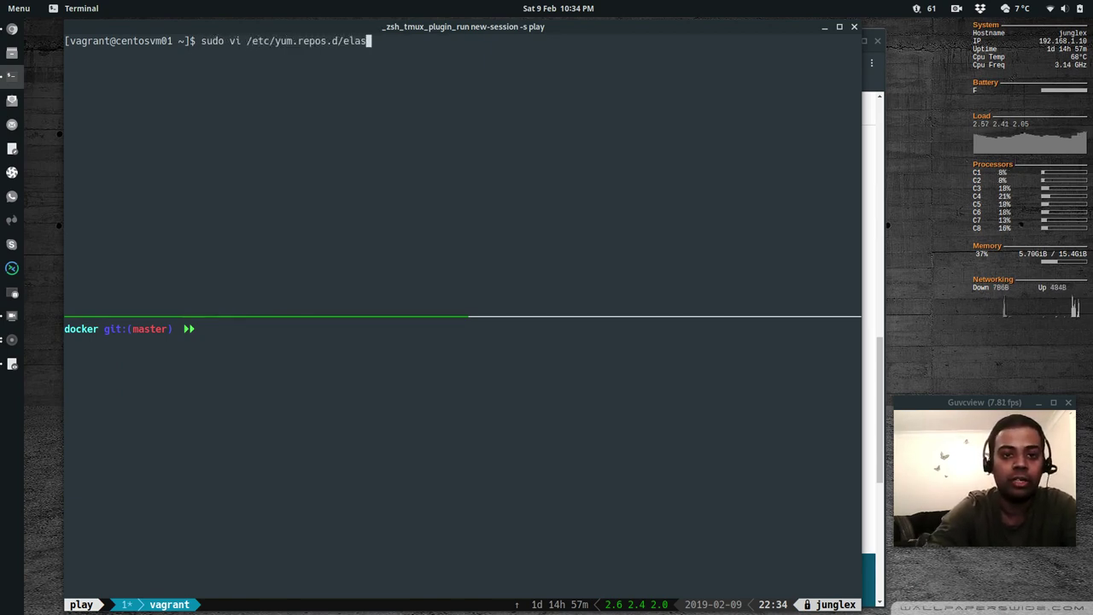
type("tic.repo")
key("Return")
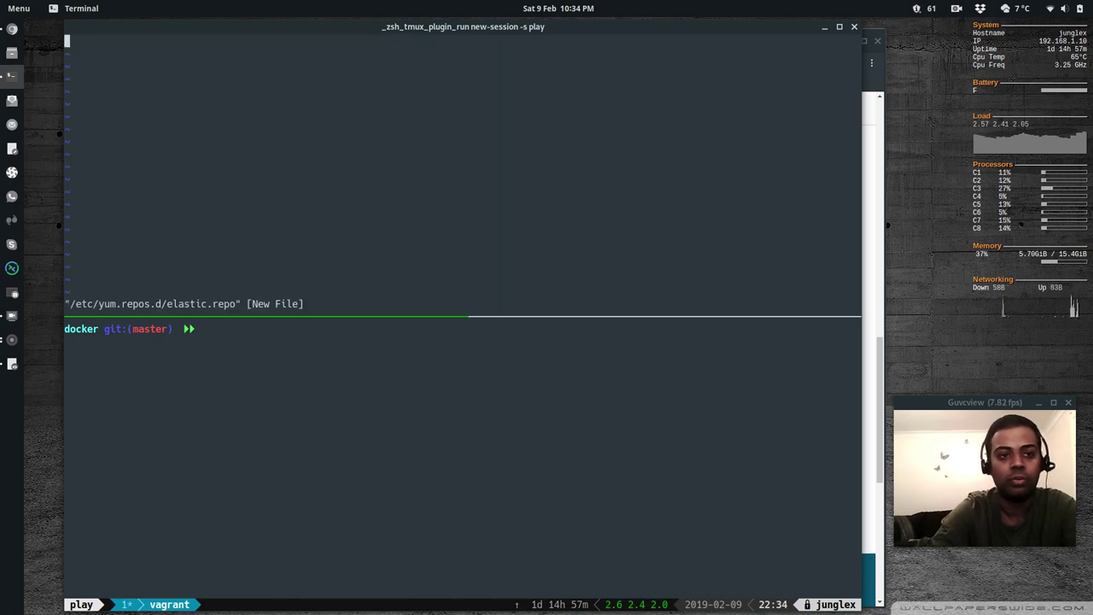
key("i")
key("ctrl+shift+v")
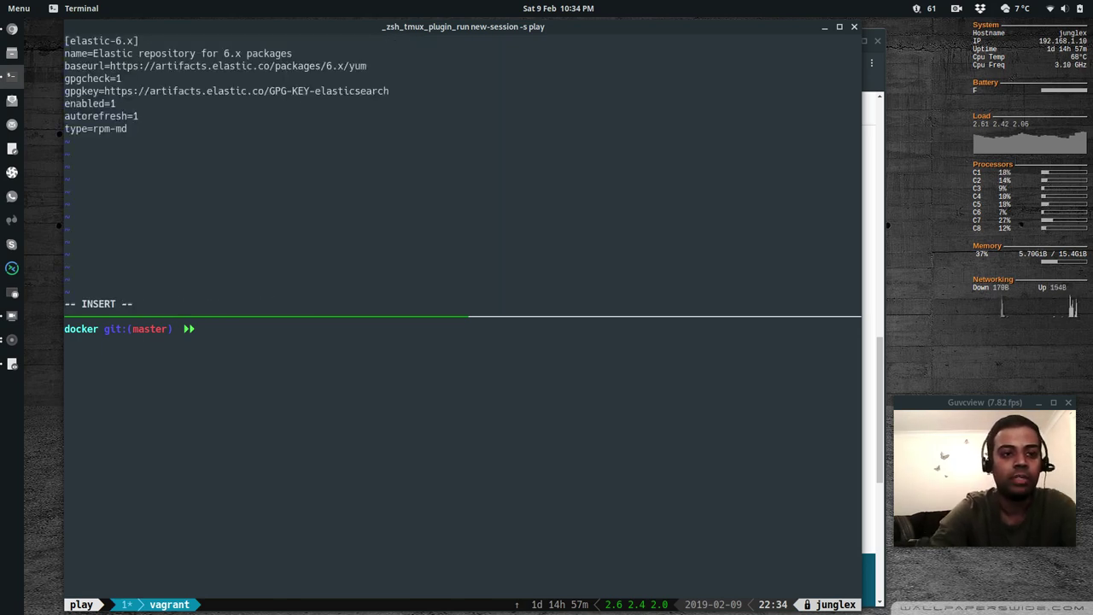
key("Escape")
type(":wq")
key("Return")
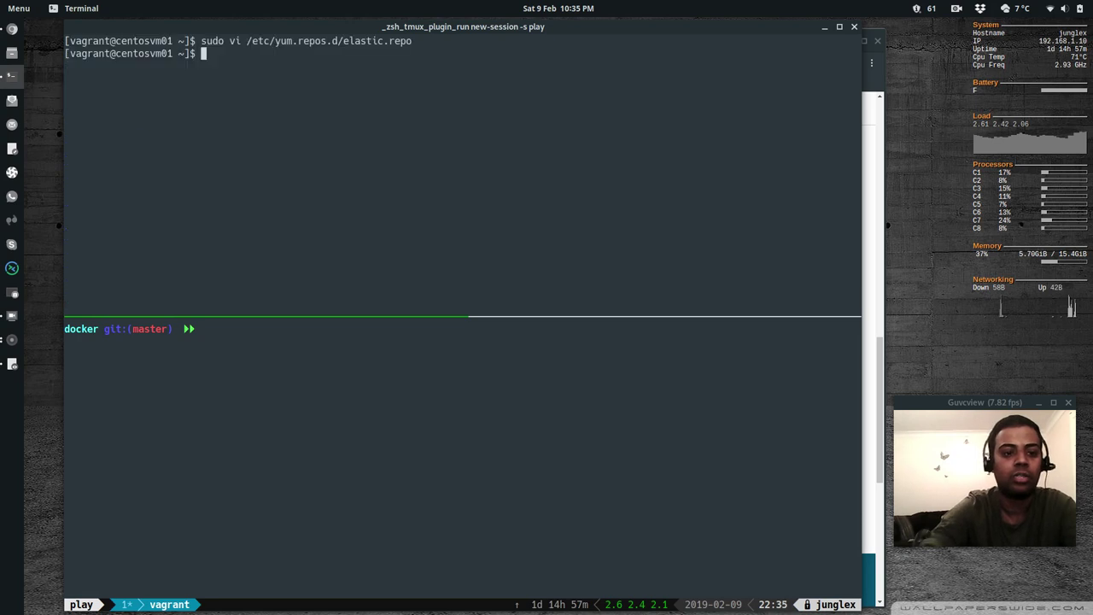
type("clear")
key("Return")
Run sudo yum install -y filebeat, installing filebeat 6.6.0-1 from the elastic-6.x repo
type("sudo ")
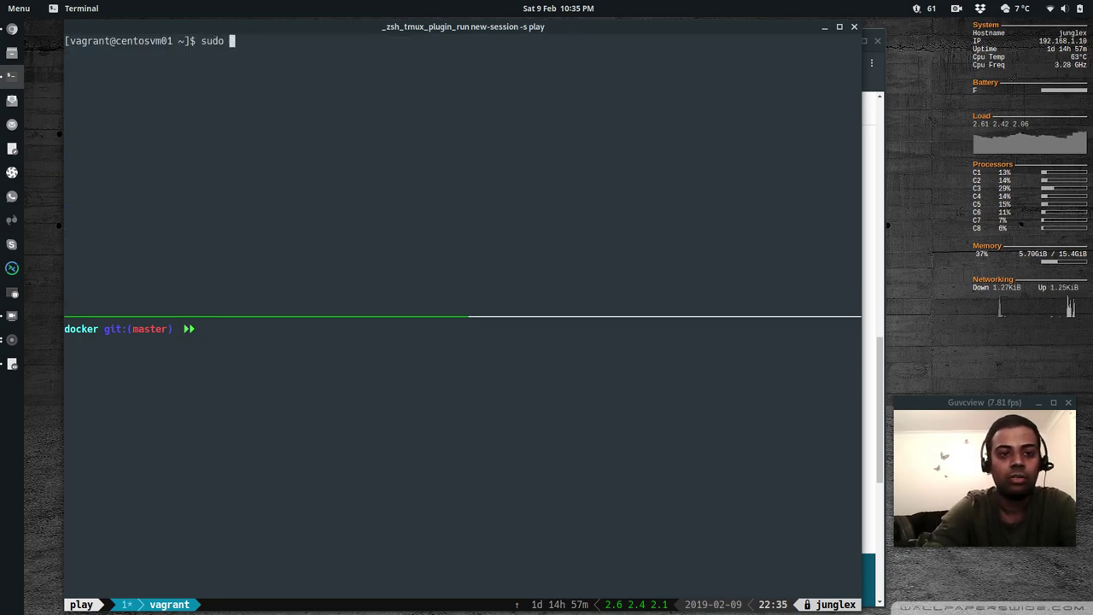
type("yum install ")
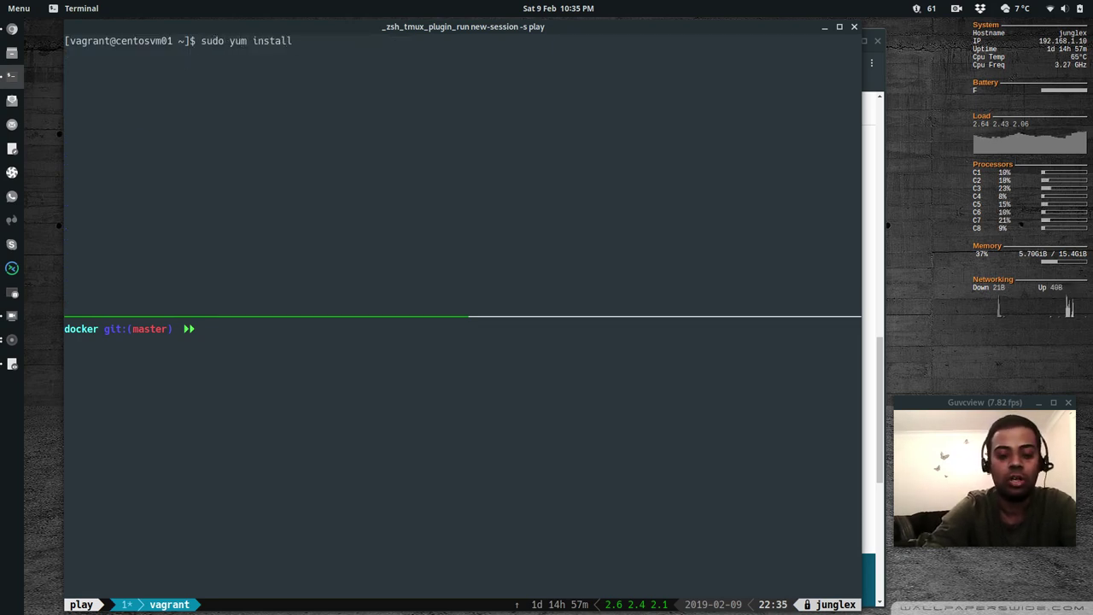
type("-y fileb")
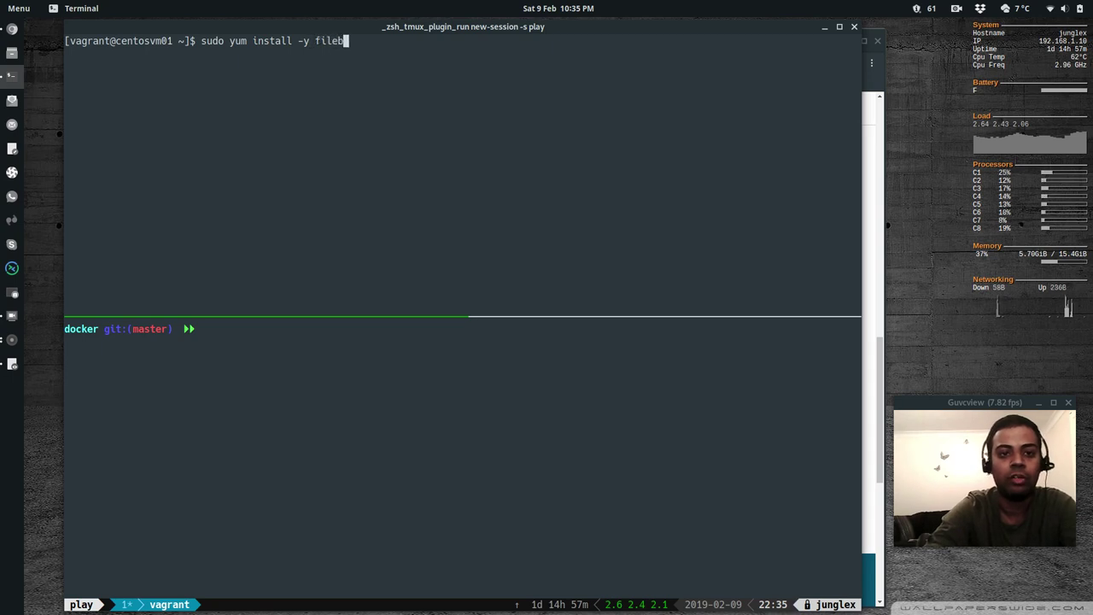
type("eat")
key("Return")
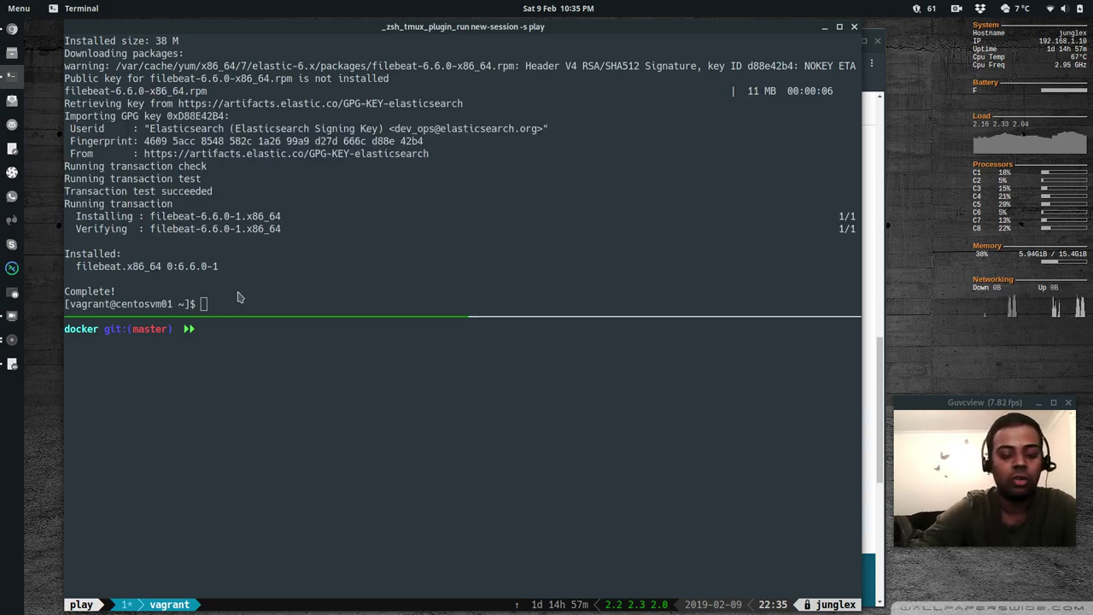
key("alt+Tab")
Scroll the Kibana System logs tutorial to its Filebeat configuration steps, then return to the CentOS terminal
left_click(368, 376)
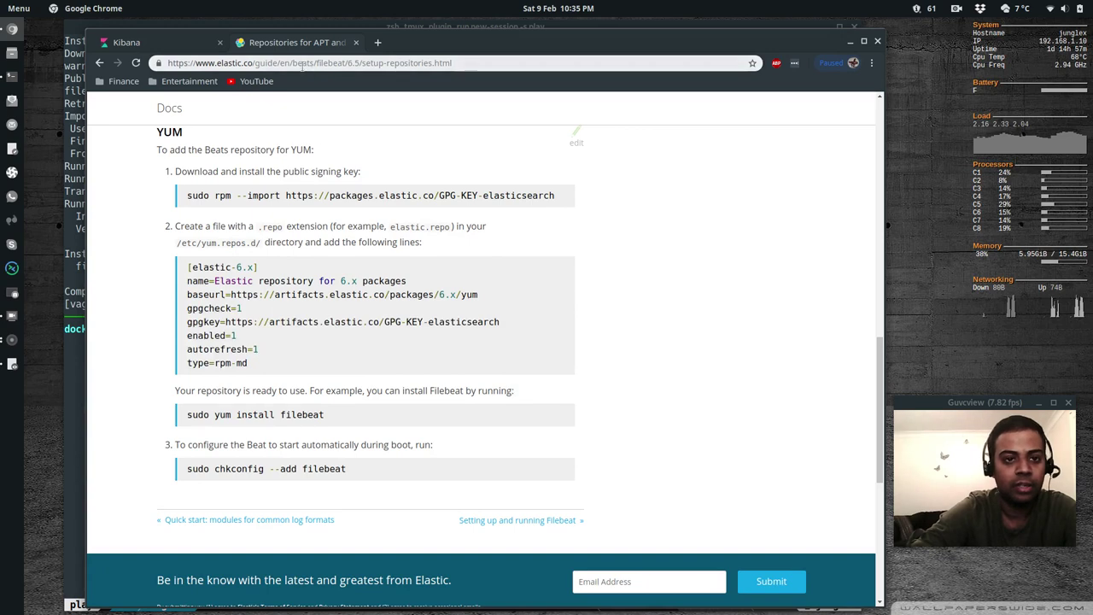
left_click(173, 44)
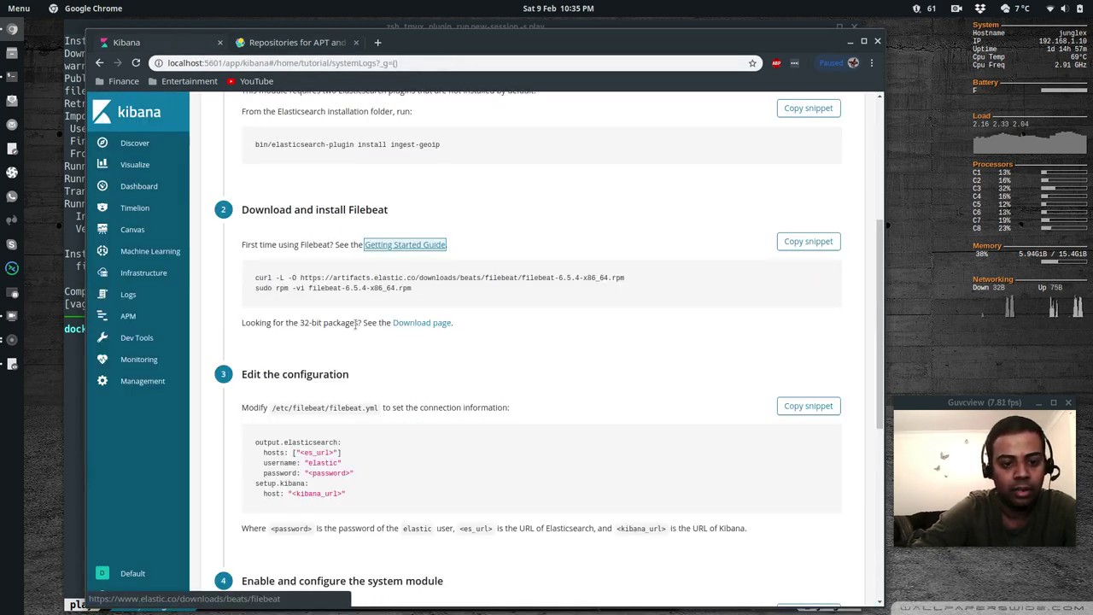
scroll(359, 375, "down", 3)
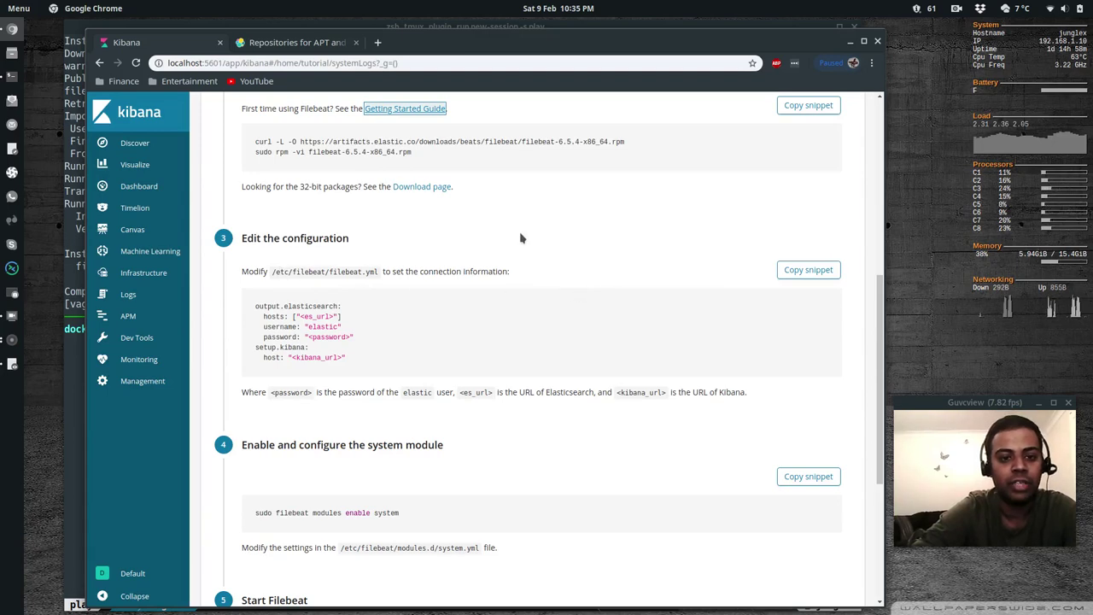
key("alt+Tab")
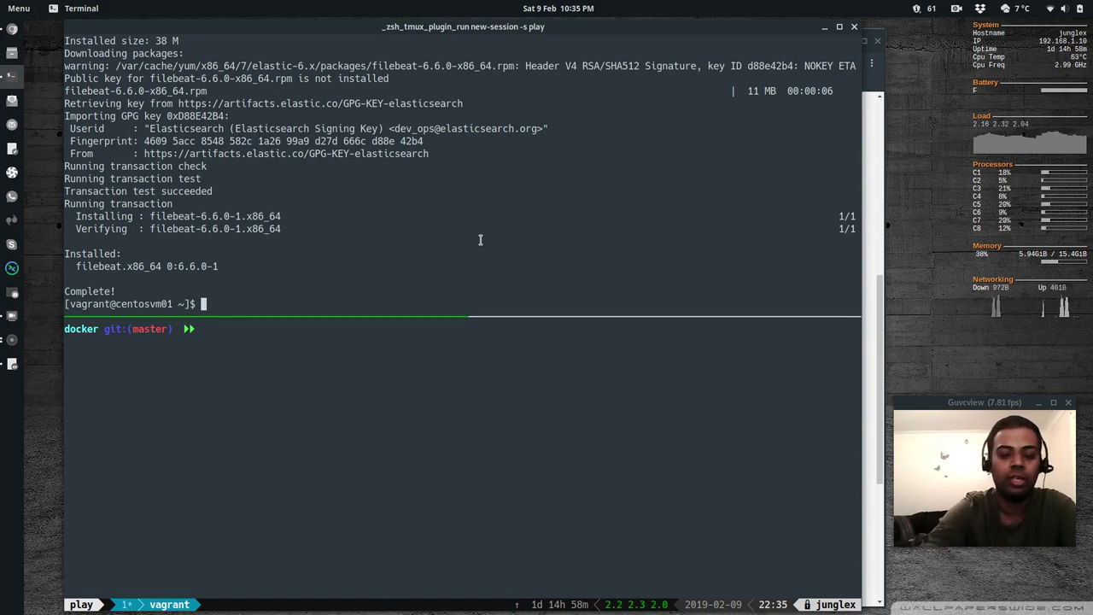
Open /etc/filebeat/filebeat.yml in vi and jump to the setup.kibana section
type("sudo ")
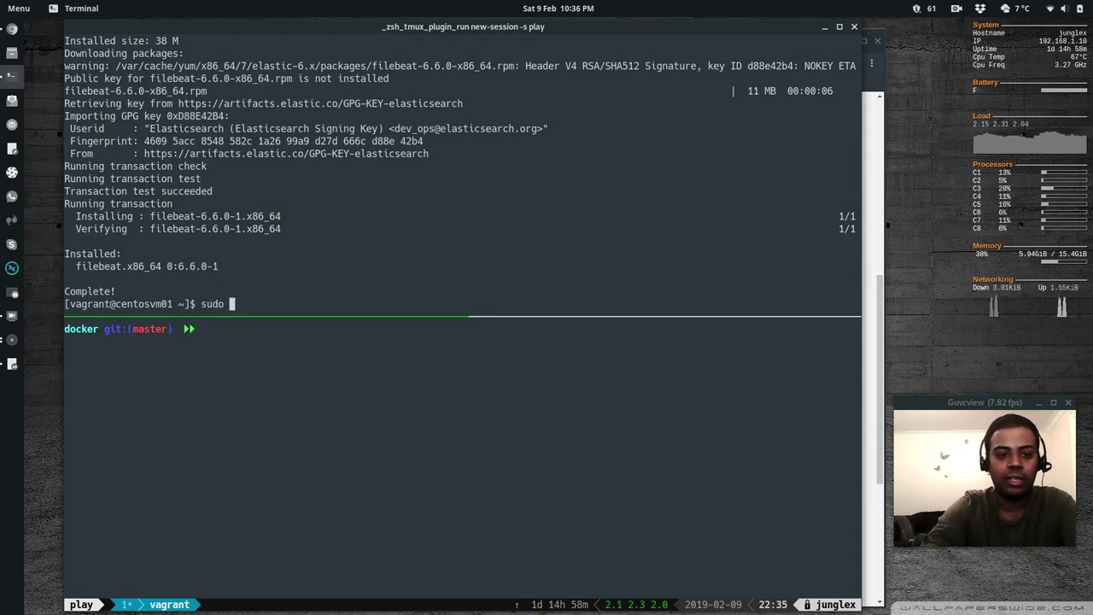
type("vi /etc/fil")
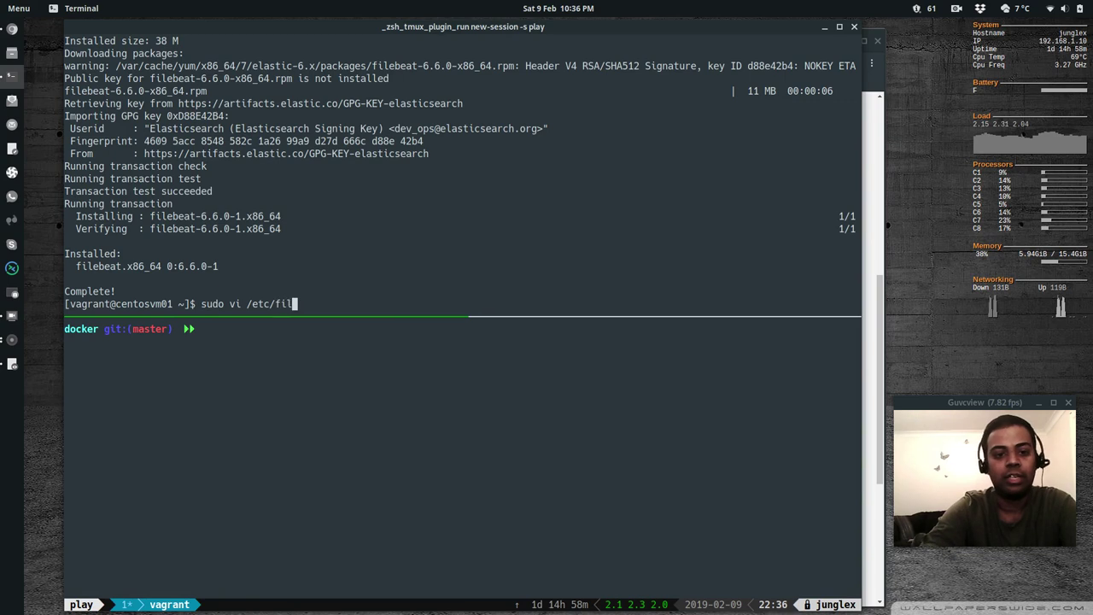
type("ebeat/file")
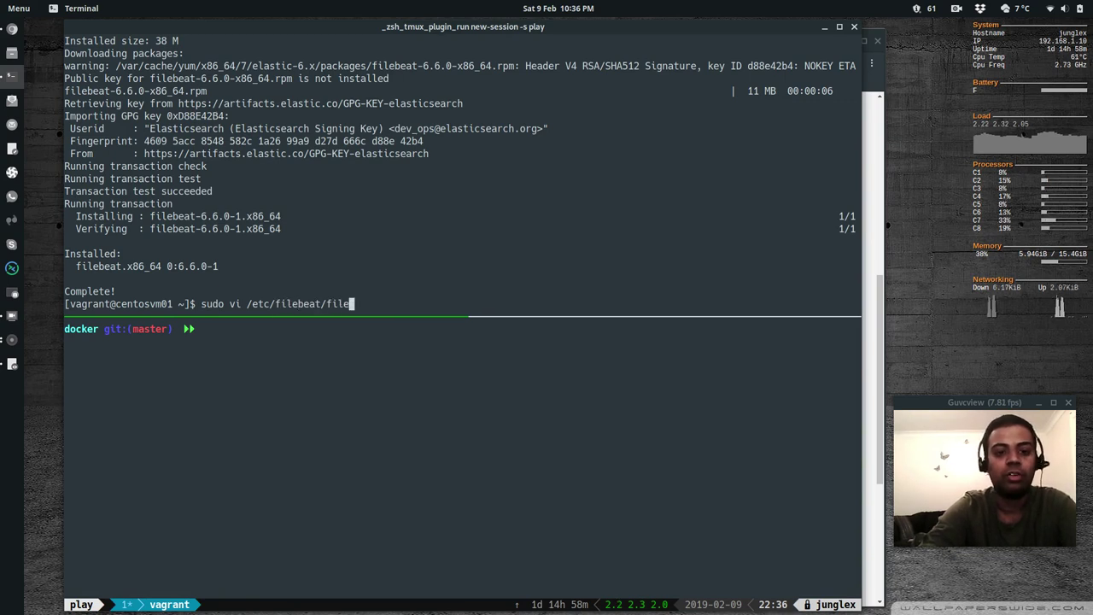
type("beat.yml")
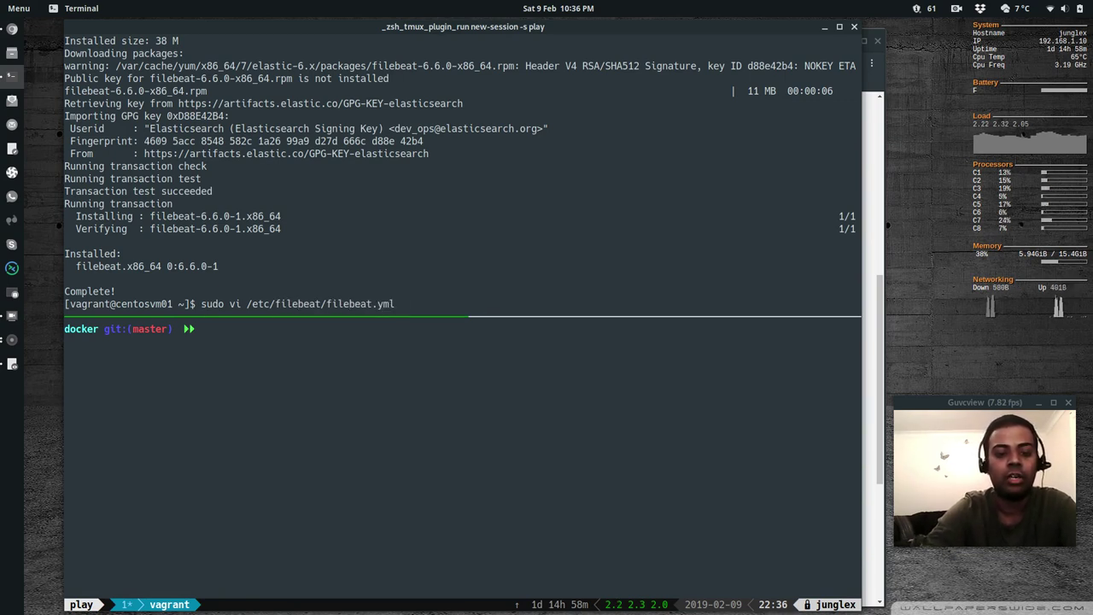
key("Return")
type("/kibana")
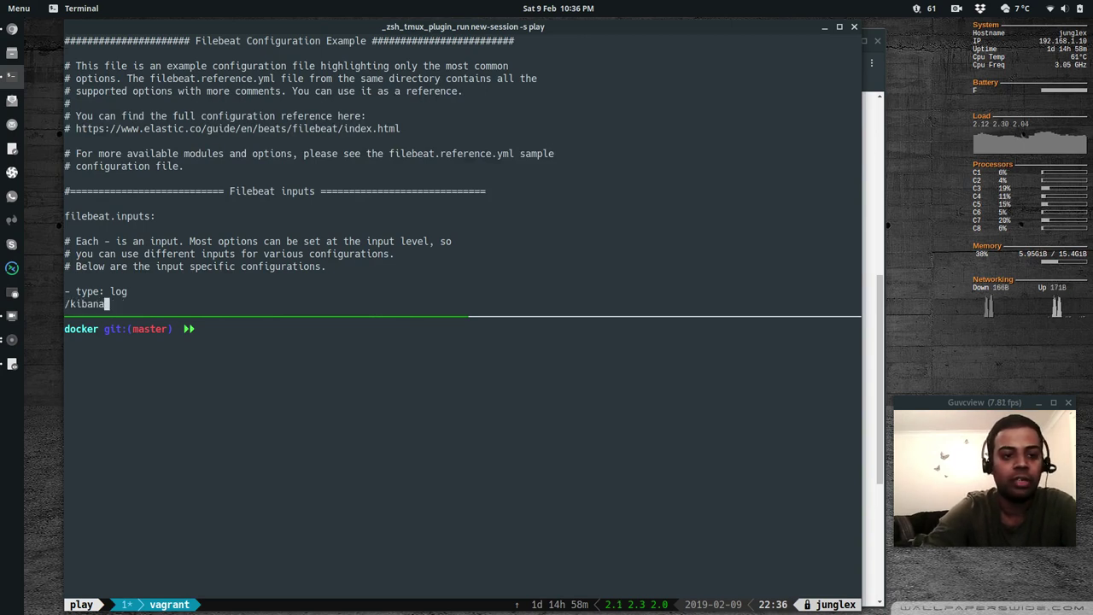
key("Return")
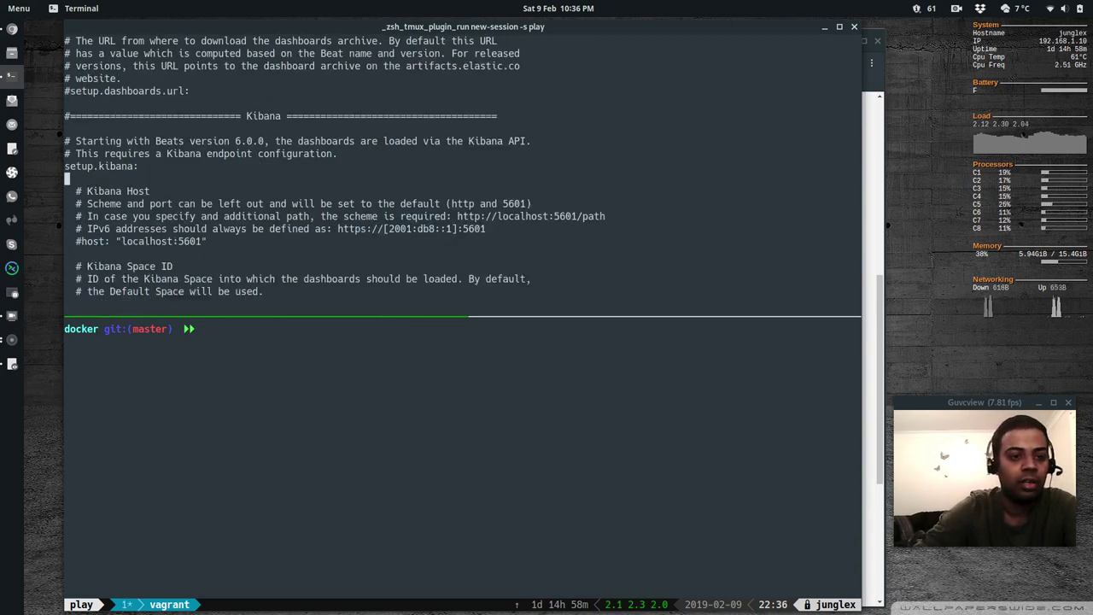
Uncomment the Kibana host line and change localhost to 192.168.1.10, keeping port 5601
key("j")
key("j")
key("j")
key("j")
key("j")
key("h")
key("h")
key("i")
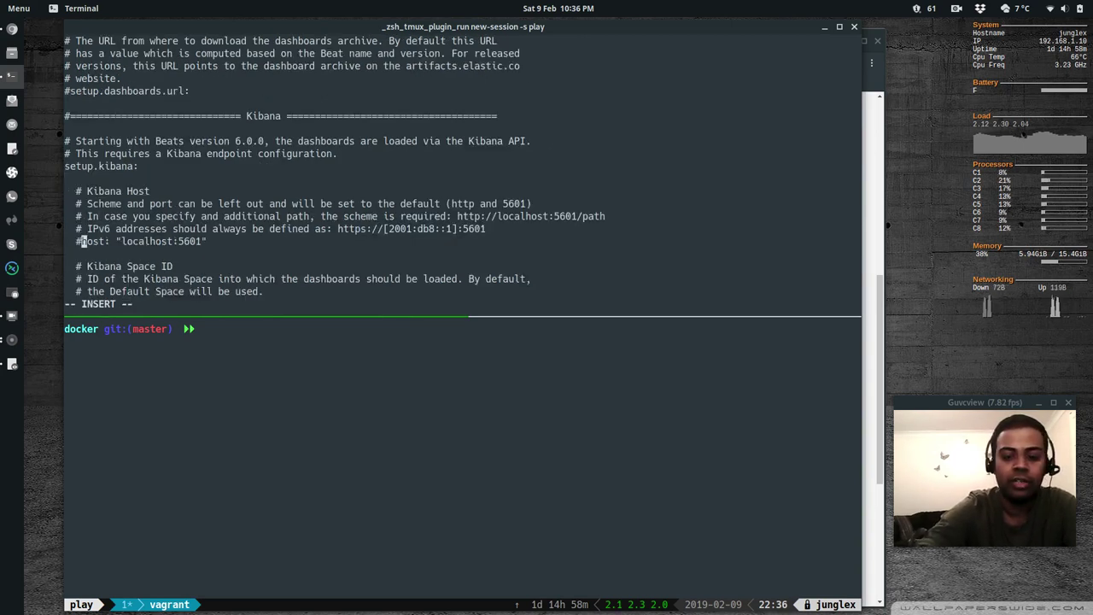
key("BackSpace")
key("Right")
key("Right")
key("Right")
key("Right")
key("Right")
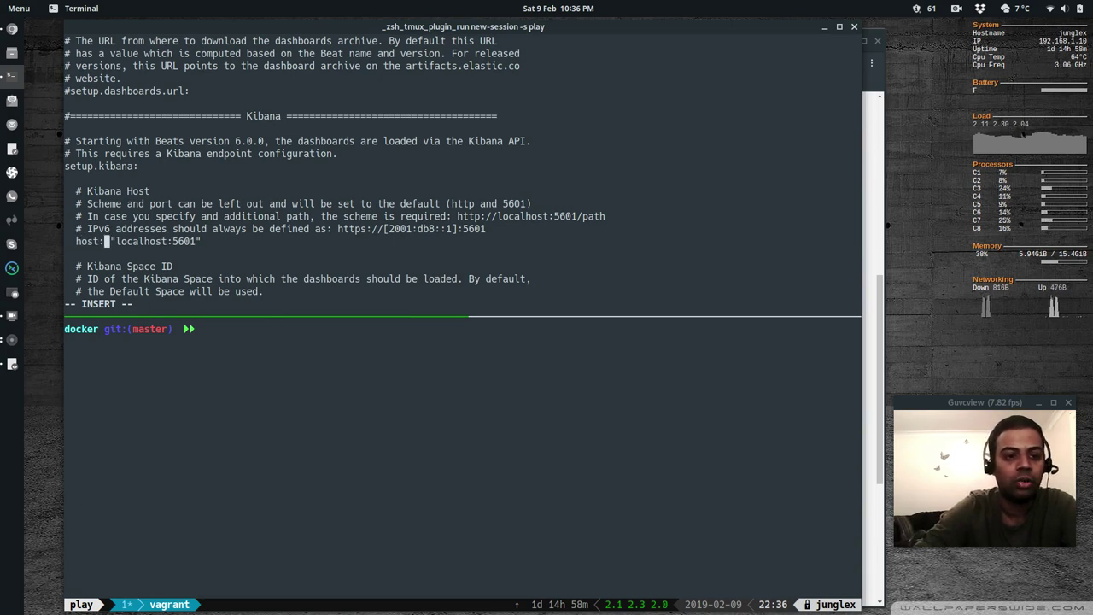
key("Right")
key("Right")
key("Right")
key("Right")
key("Right")
key("Right")
key("Right")
key("Right")
key("Right")
key("Right")
key("Right")
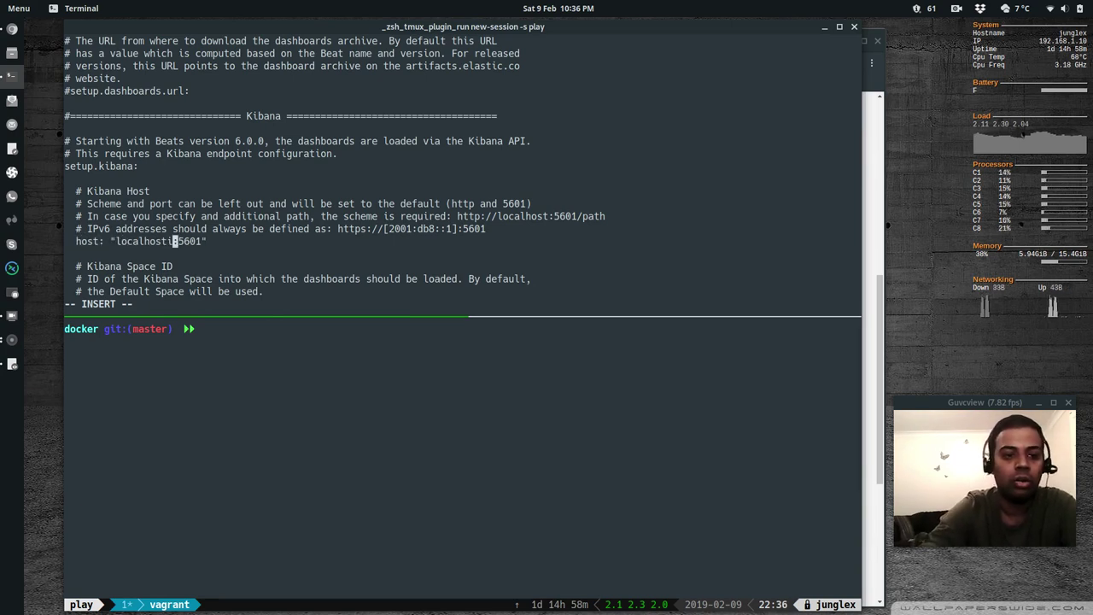
key("BackSpace")
key("BackSpace")
key("BackSpace")
key("BackSpace")
key("BackSpace")
key("BackSpace")
key("BackSpace")
key("BackSpace")
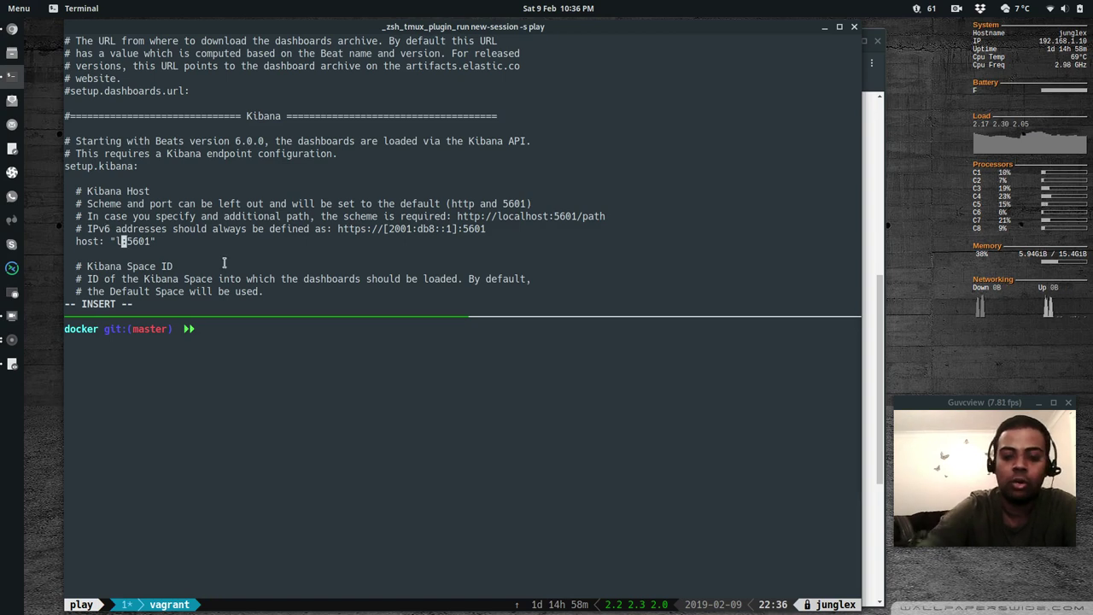
key("BackSpace")
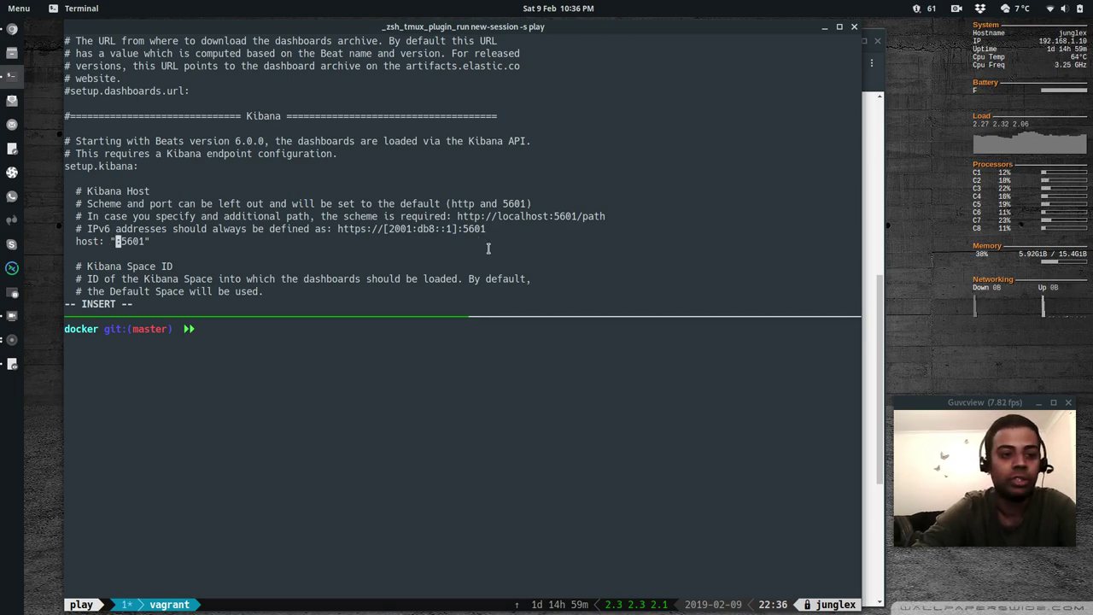
type("192.")
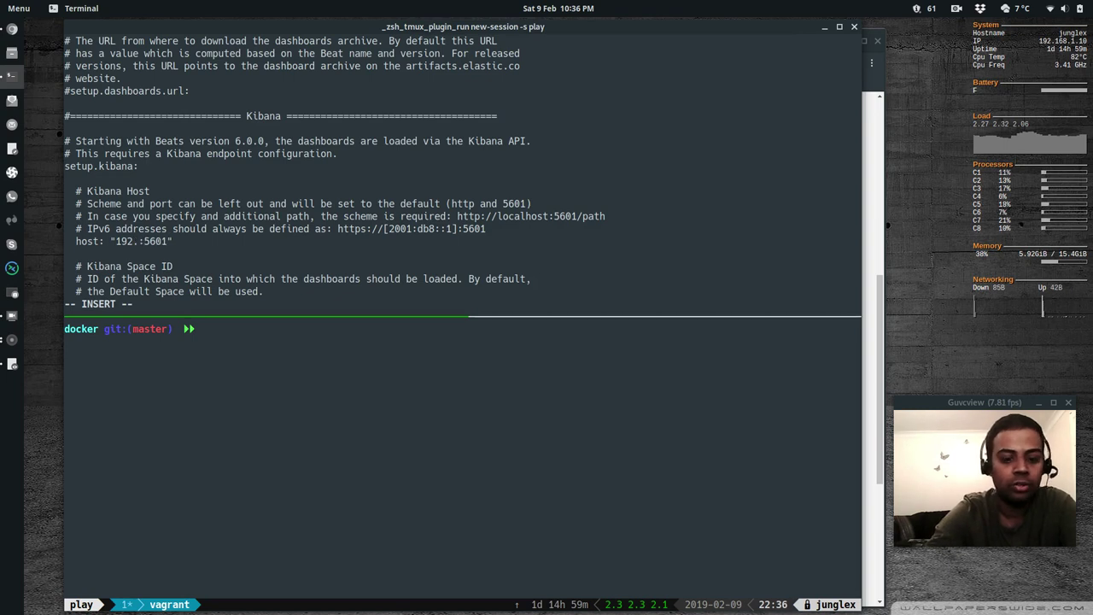
type("168.")
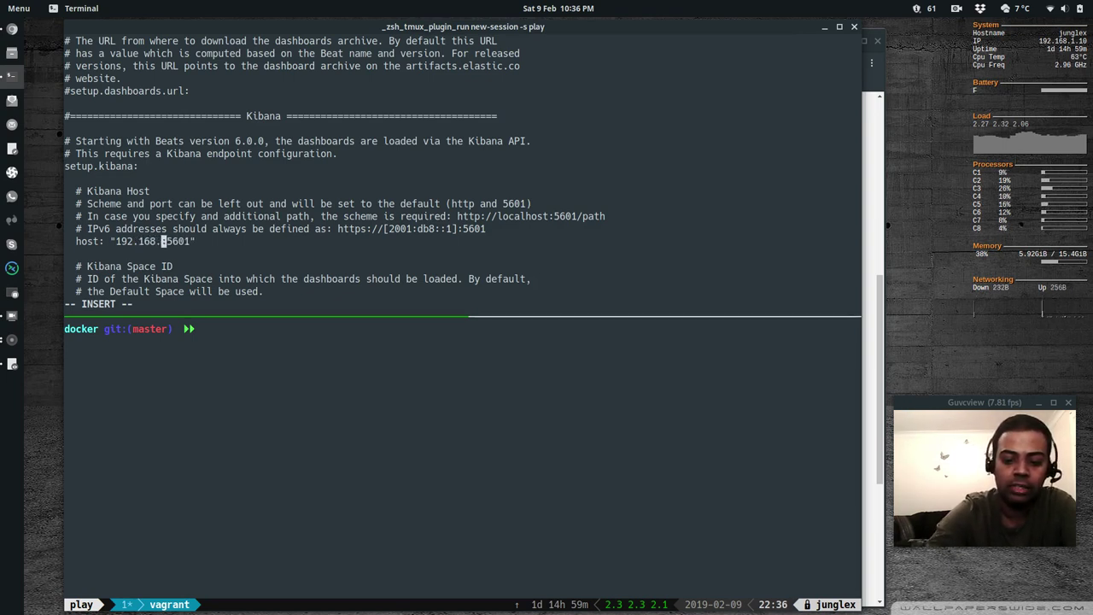
type("1.10")
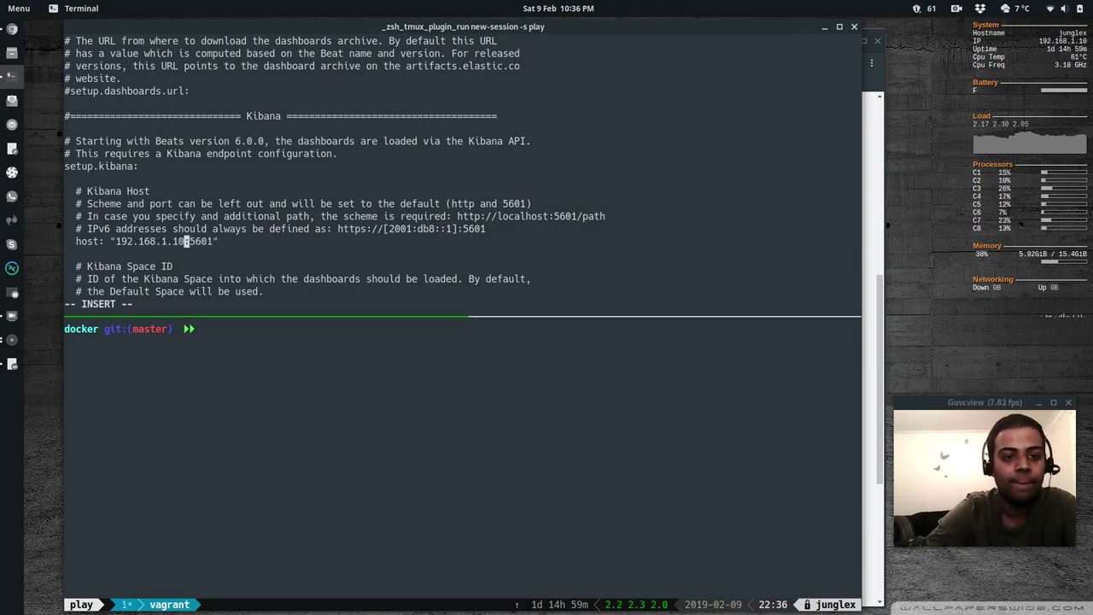
key("Right")
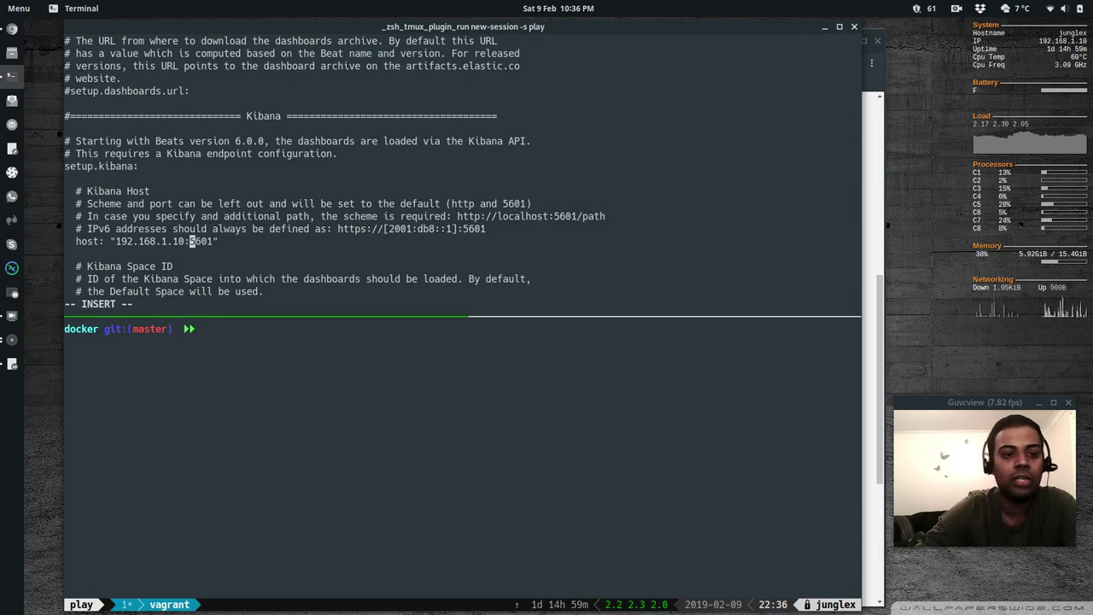
key("Left")
key("Left")
key("Left")
key("Left")
key("Left")
key("Left")
key("Left")
key("Left")
key("Left")
key("Left")
key("Escape")
Change the Elasticsearch output hosts to 192.168.1.10:9200 and save filebeat.yml with :wq
type("/")
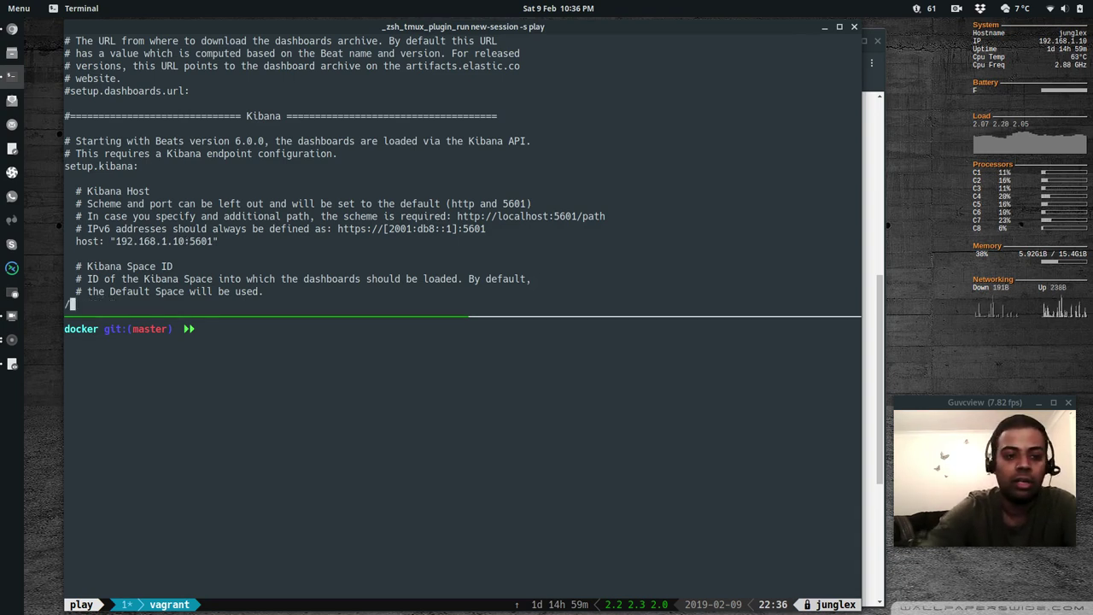
type("Outputs")
key("Return")
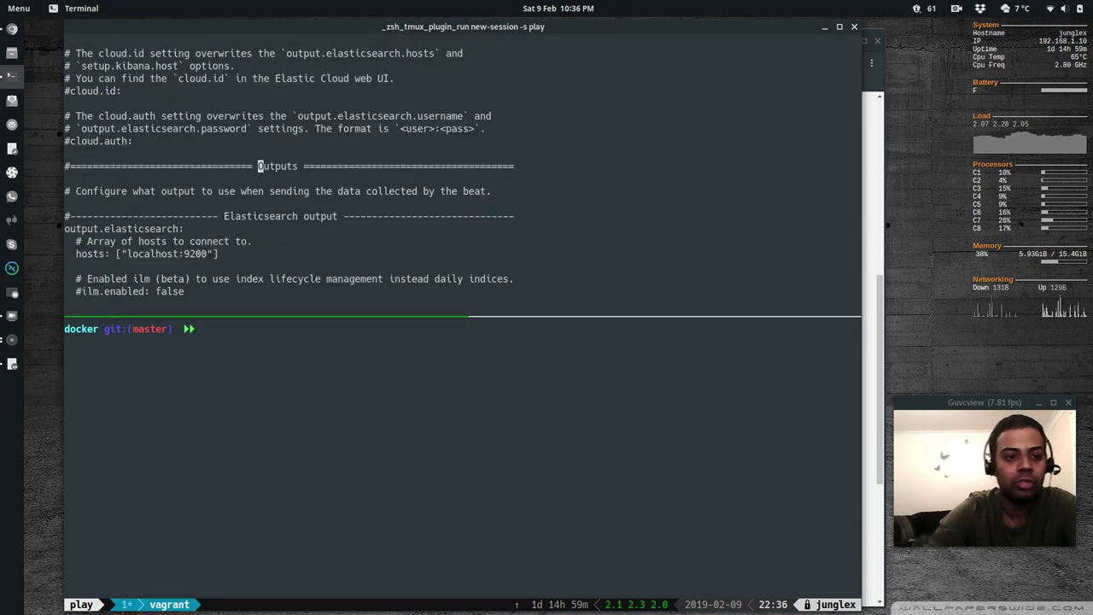
key("Down")
key("Down")
key("Down")
key("Down")
key("Down")
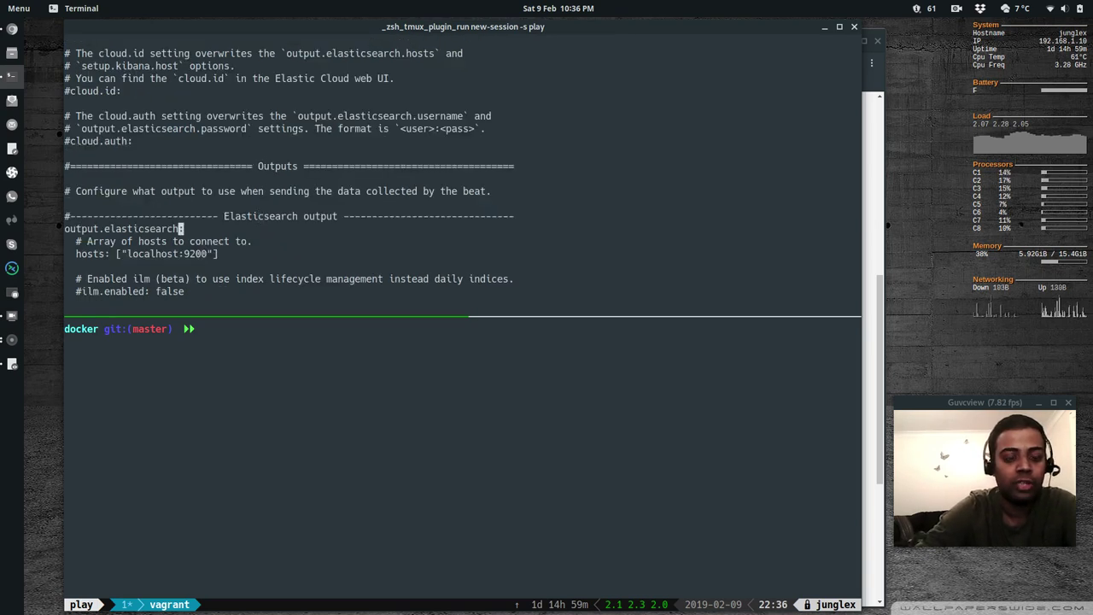
key("Down")
key("Down")
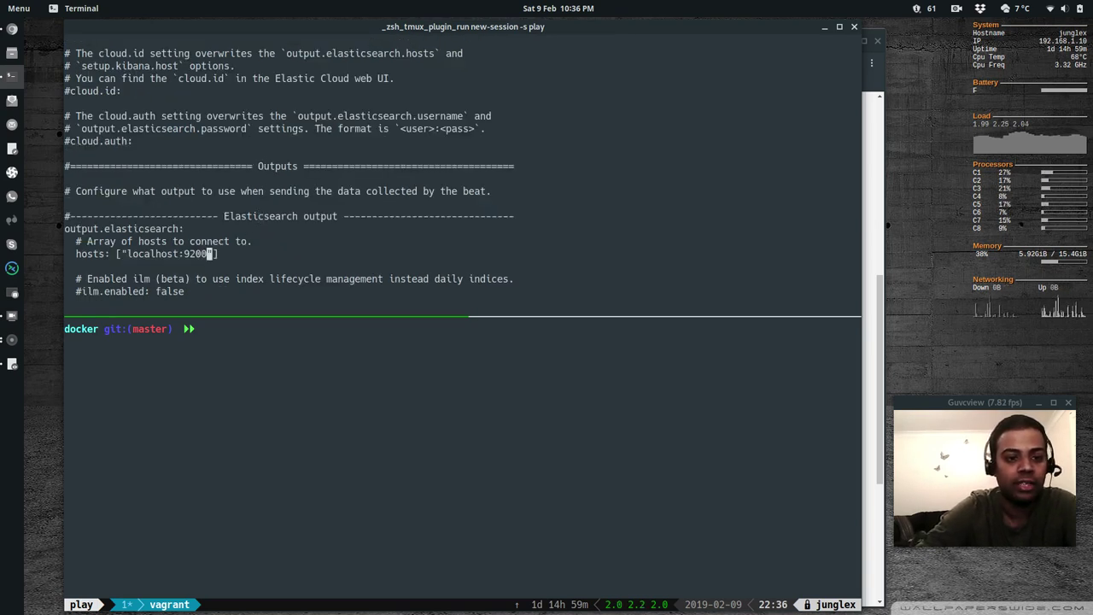
key("Left")
key("Left")
key("Left")
key("Left")
key("i")
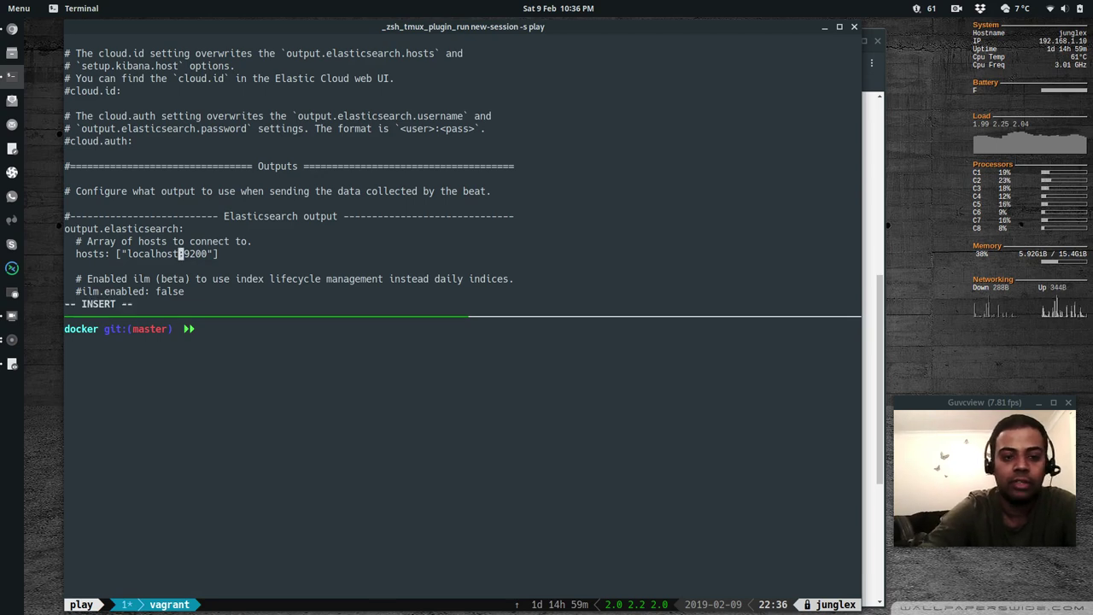
key("BackSpace")
key("BackSpace")
key("BackSpace")
key("BackSpace")
key("BackSpace")
key("BackSpace")
key("BackSpace")
key("BackSpace")
key("BackSpace")
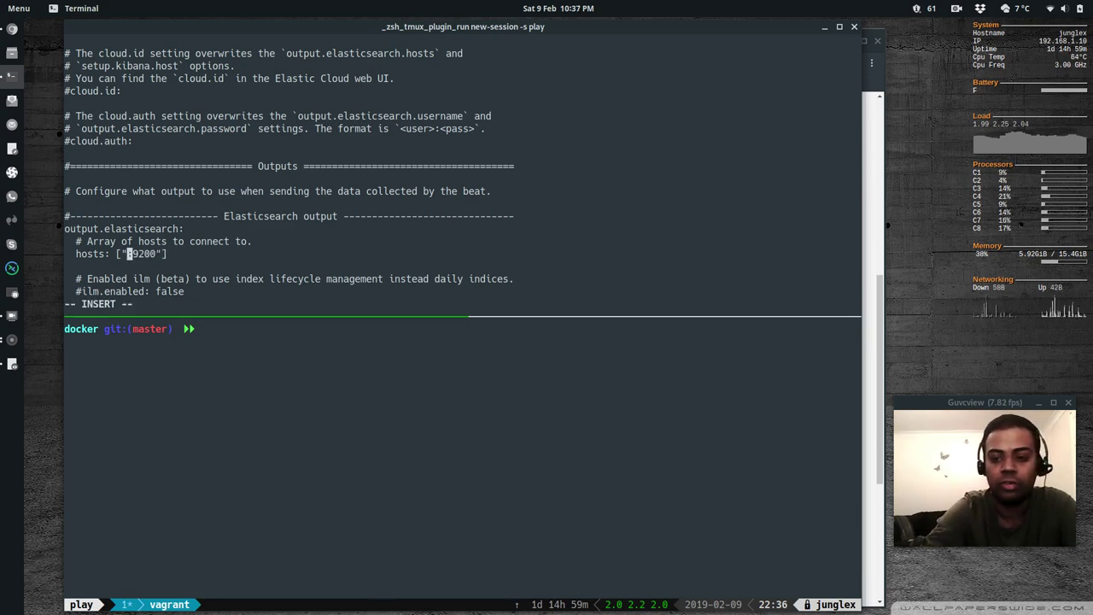
type("192.16")
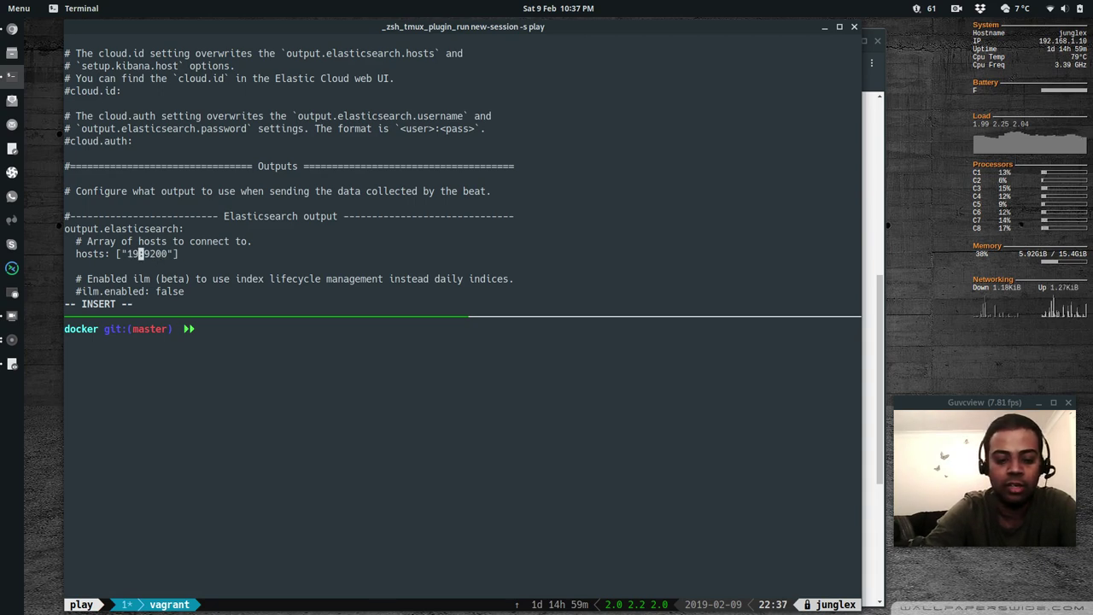
type("8.1.")
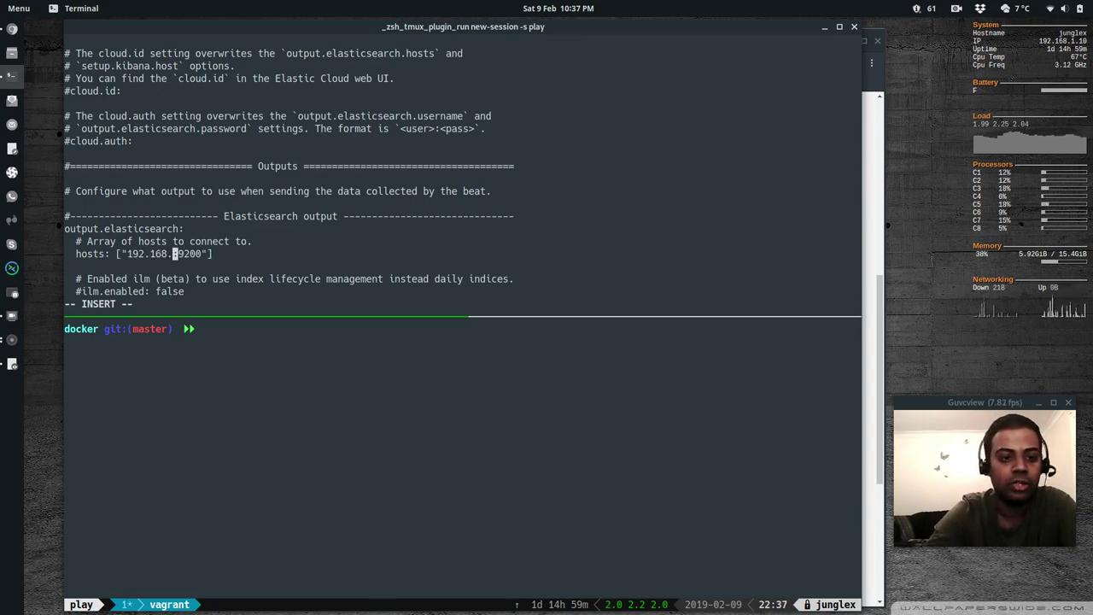
type("10")
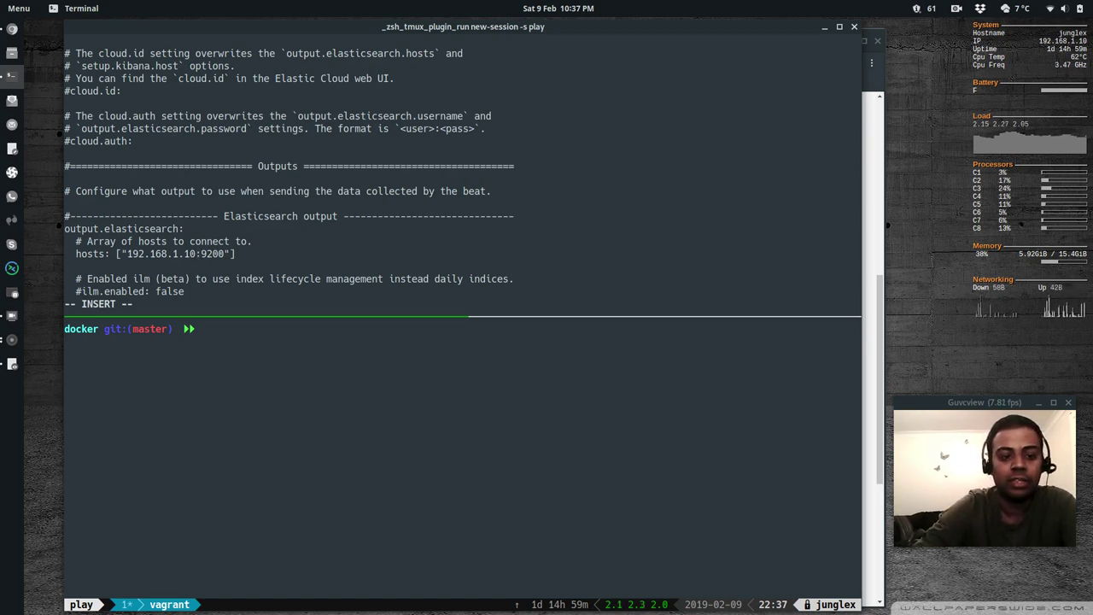
key("Escape")
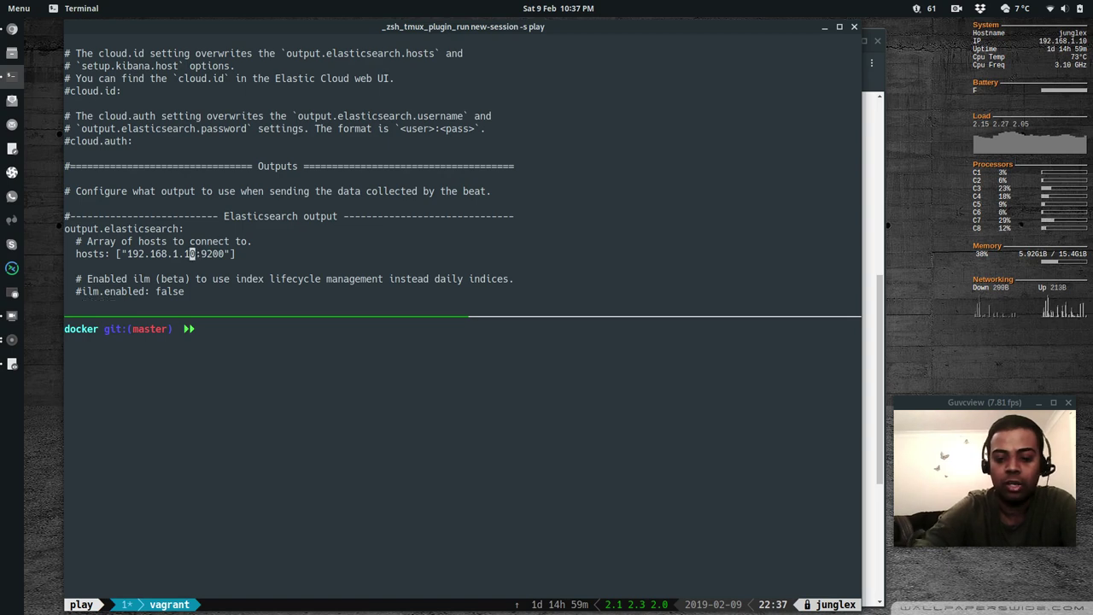
type(":wq")
key("Return")
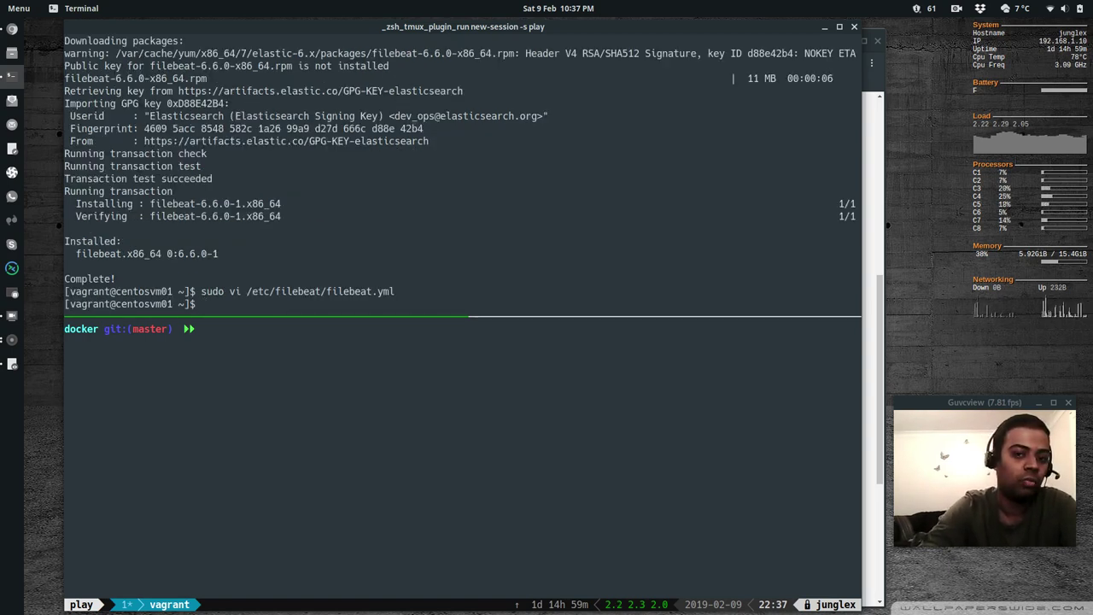
Run sudo filebeat test output and verify it reaches Elasticsearch 6.5.4 at 192.168.1.10
type("sudo fil")
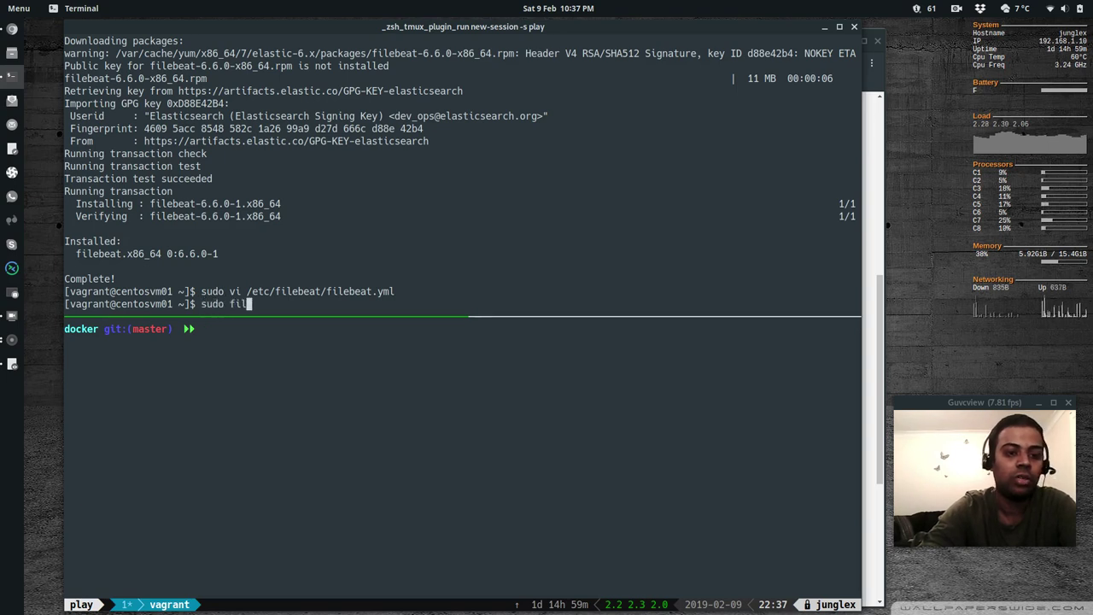
type("ebeat test output")
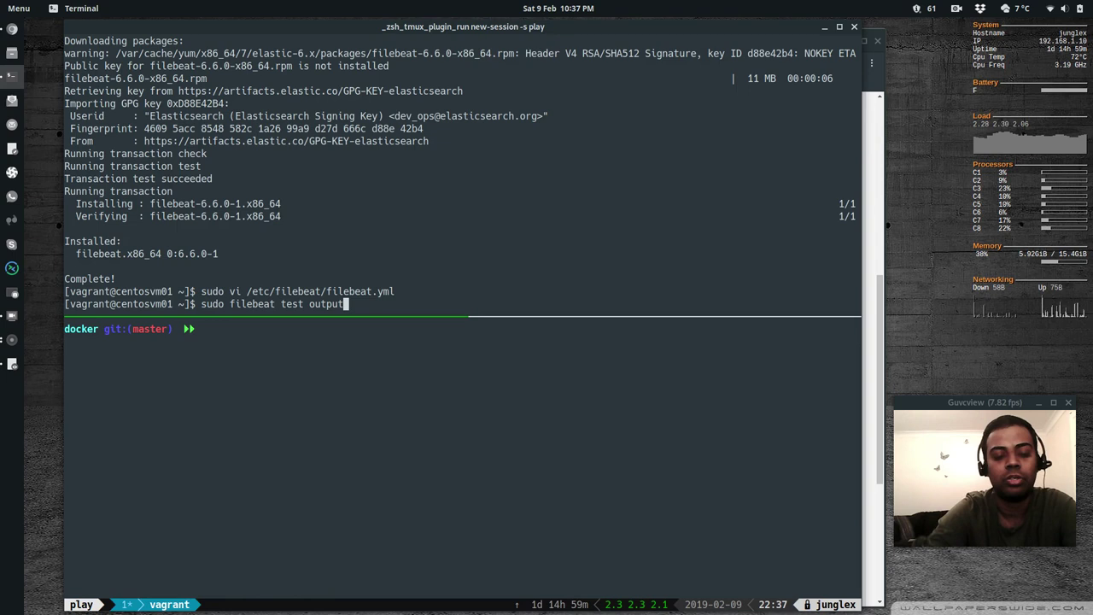
key("Return")
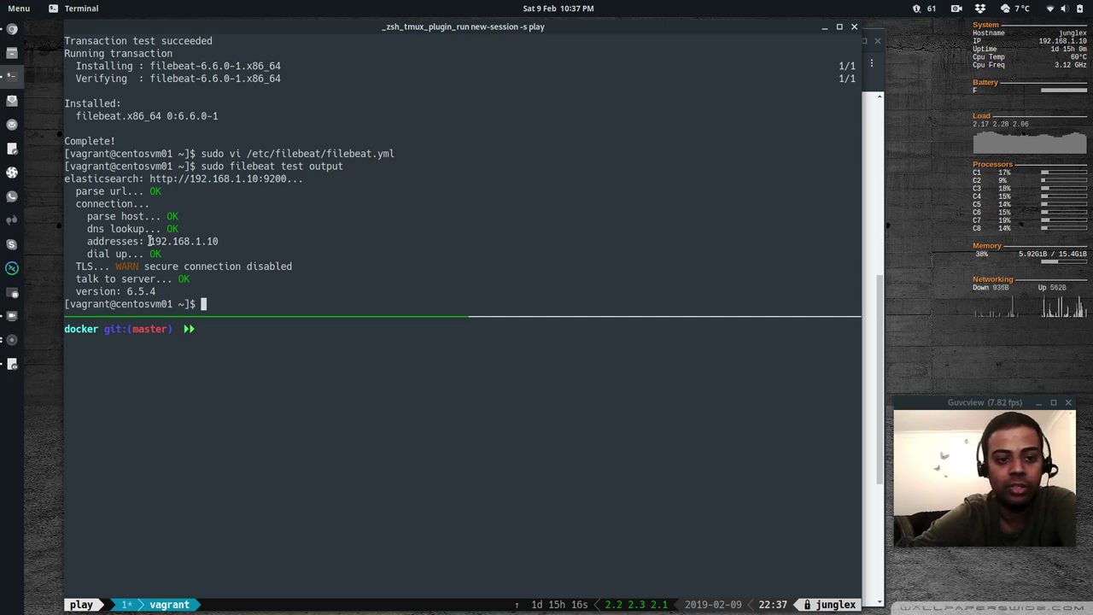
left_click_drag(148, 242, 219, 241)
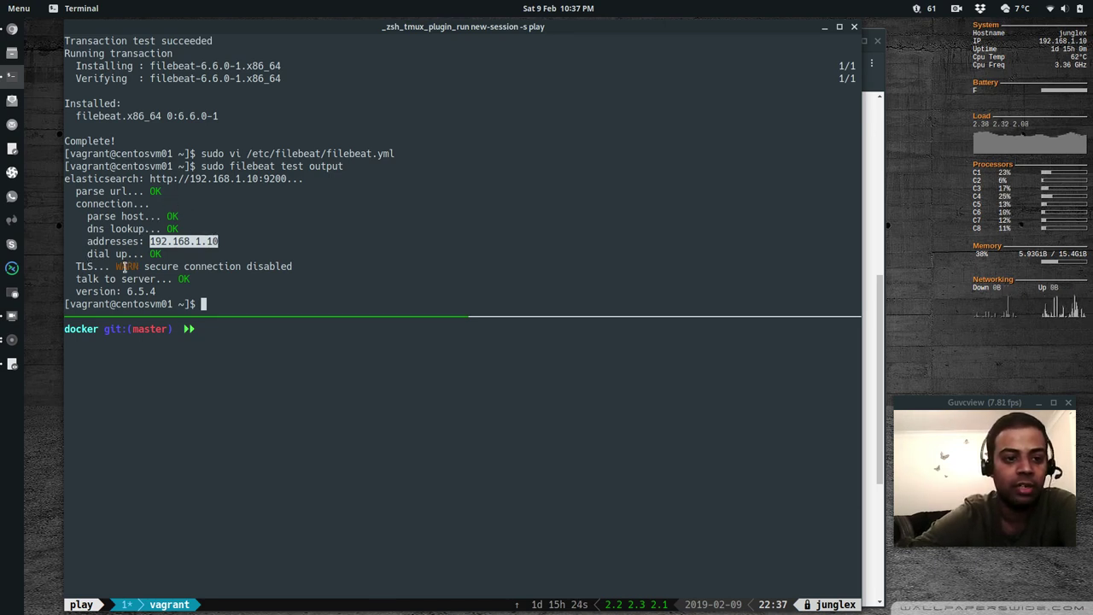
left_click_drag(76, 279, 194, 283)
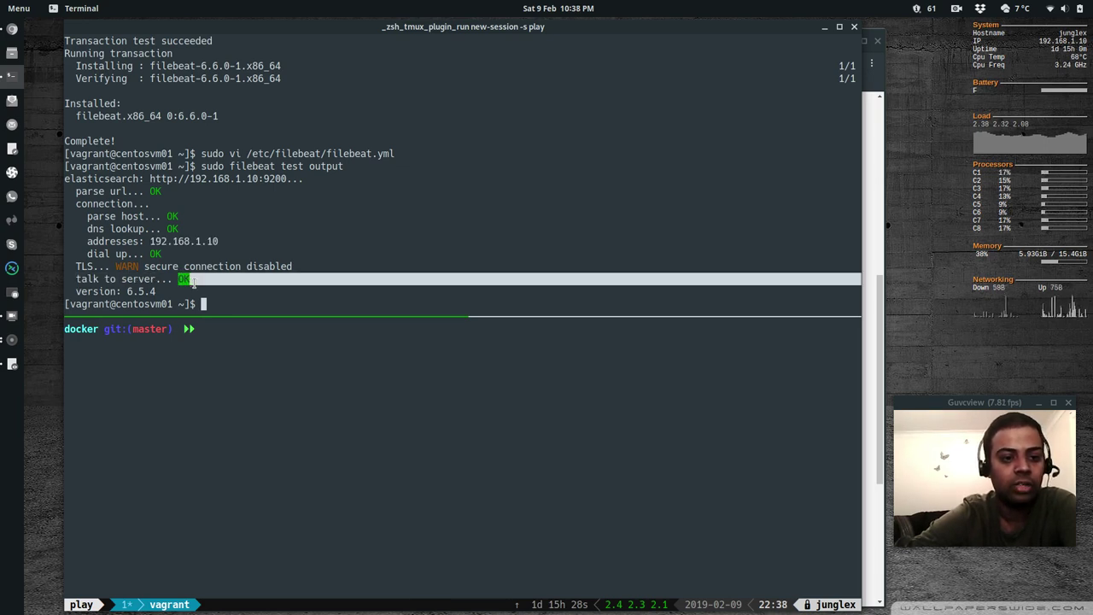
left_click_drag(76, 291, 153, 291)
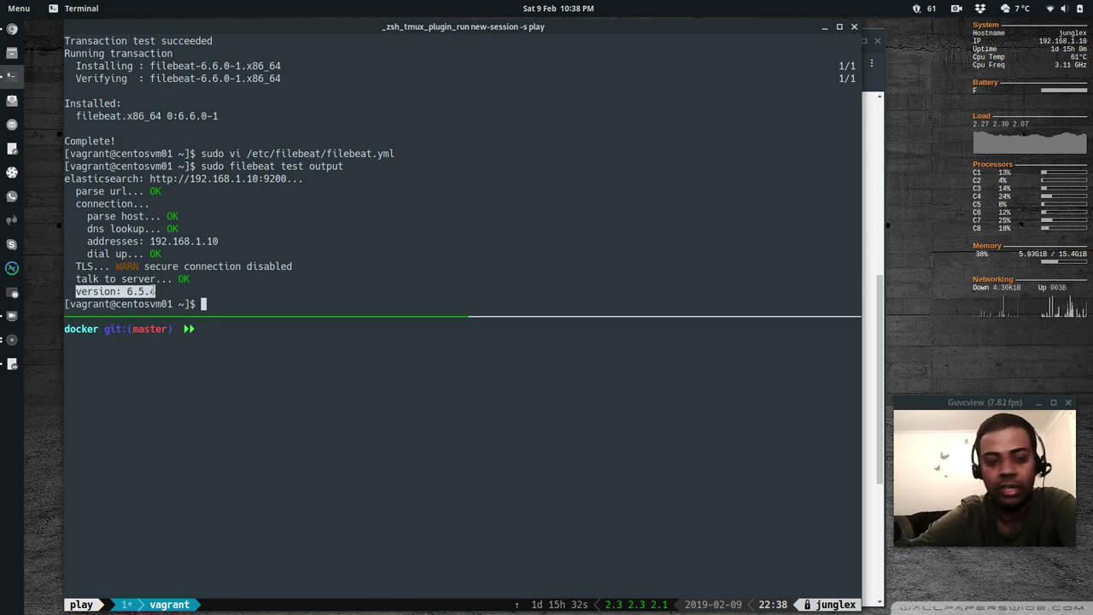
left_click(124, 282)
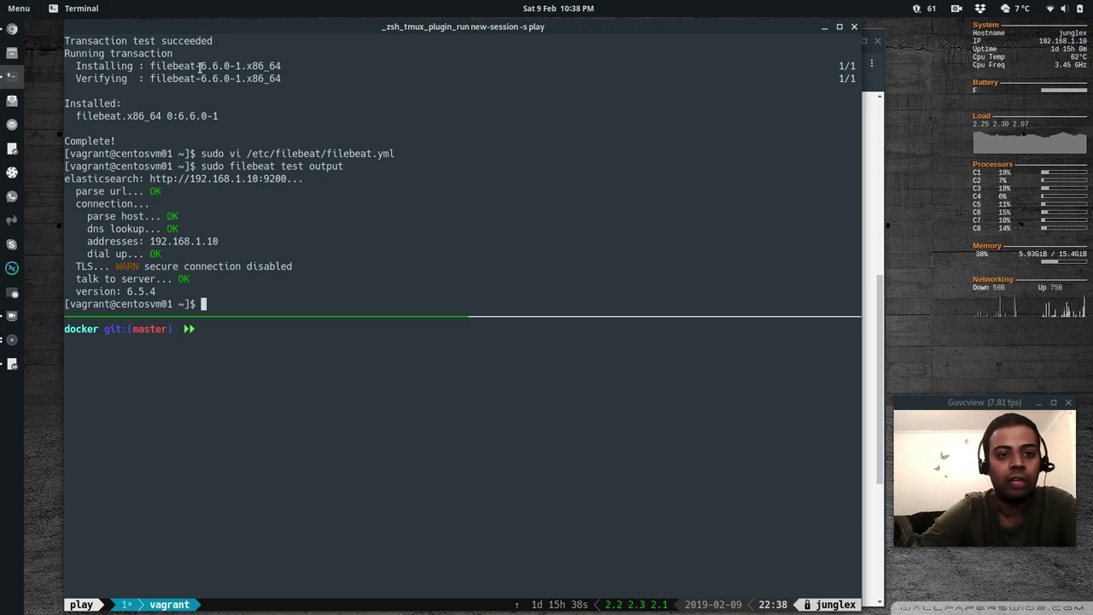
Check the installed Filebeat version (6.6.0) with sudo filebeat version
left_click_drag(201, 66, 219, 66)
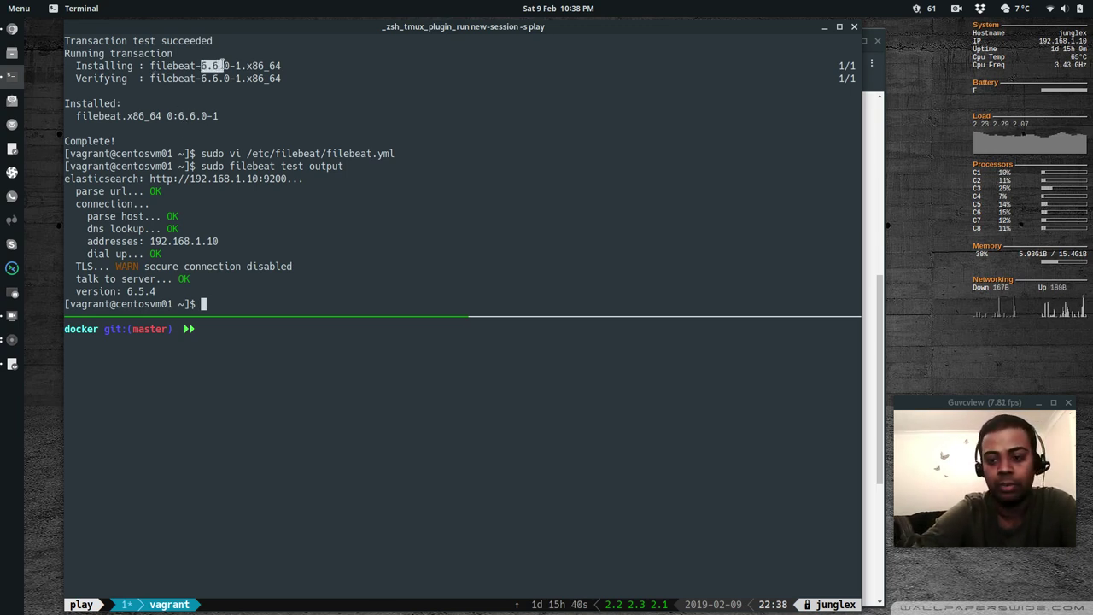
type("sufo")
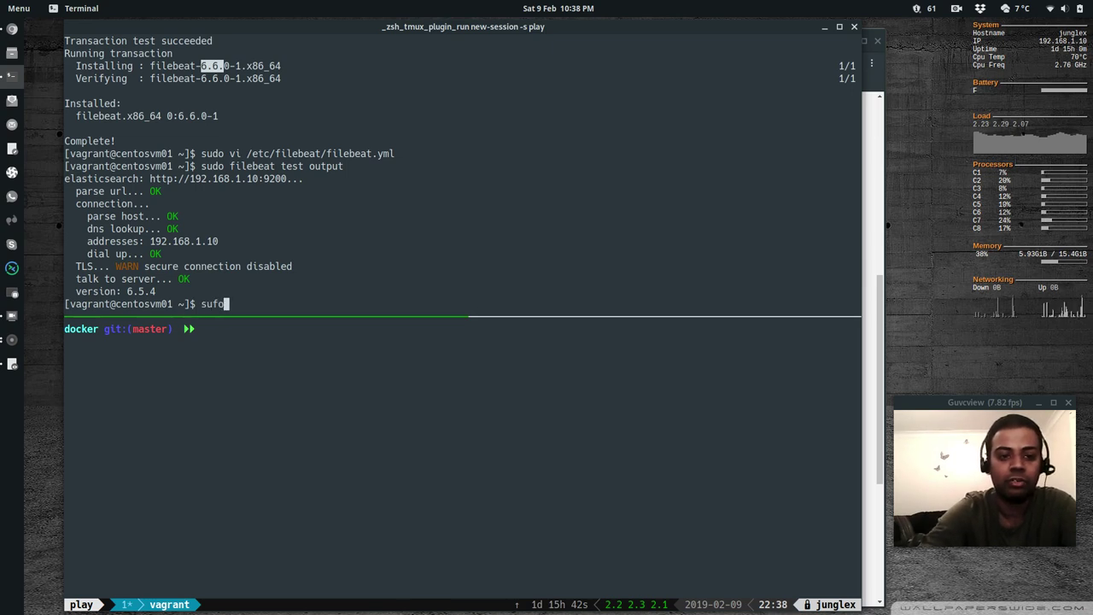
type(" fi")
key("BackSpace")
key("BackSpace")
key("BackSpace")
key("BackSpace")
key("BackSpace")
type("do fi")
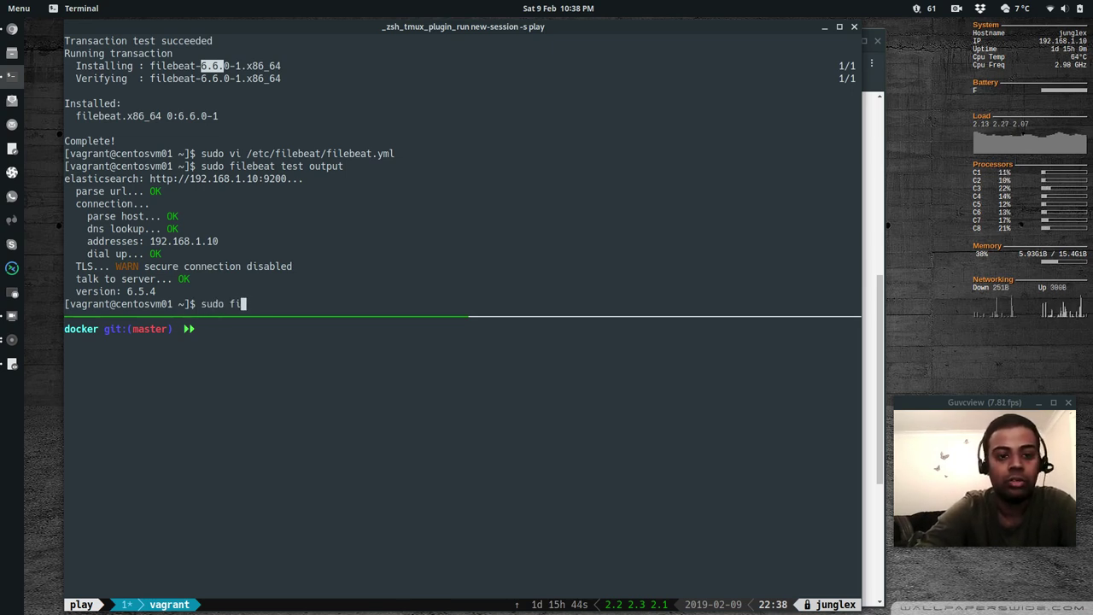
type("lebeat version")
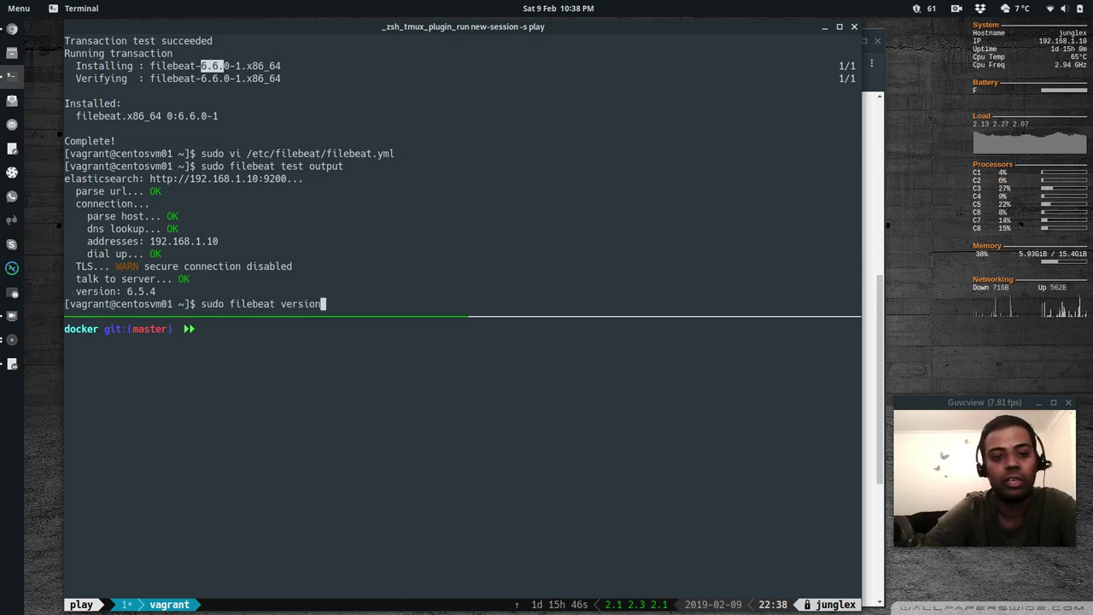
key("Return")
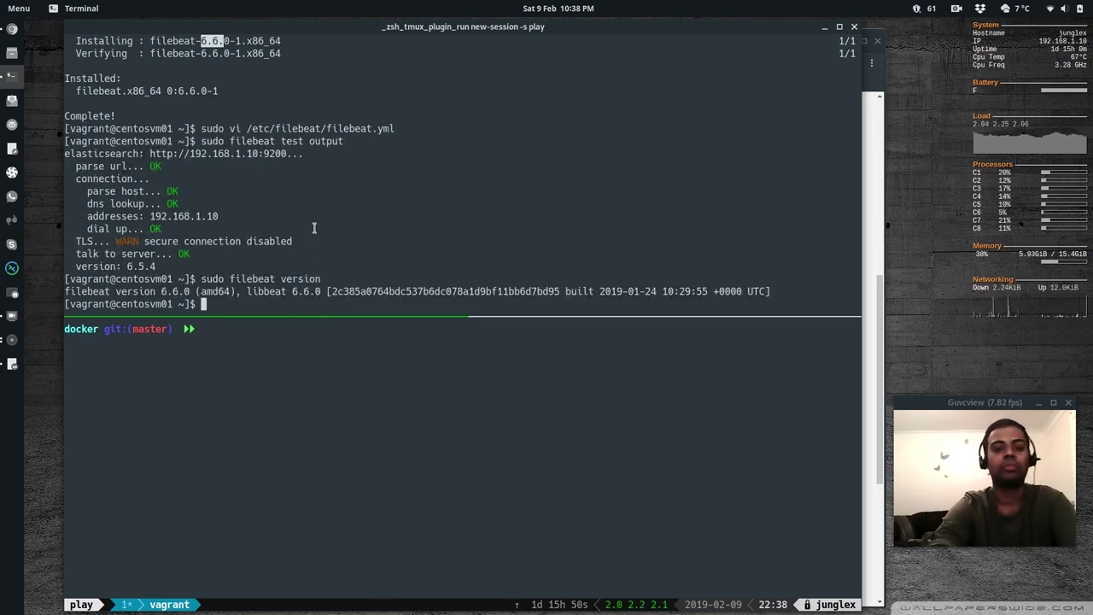
type("clear")
key("BackSpace")
key("BackSpace")
key("BackSpace")
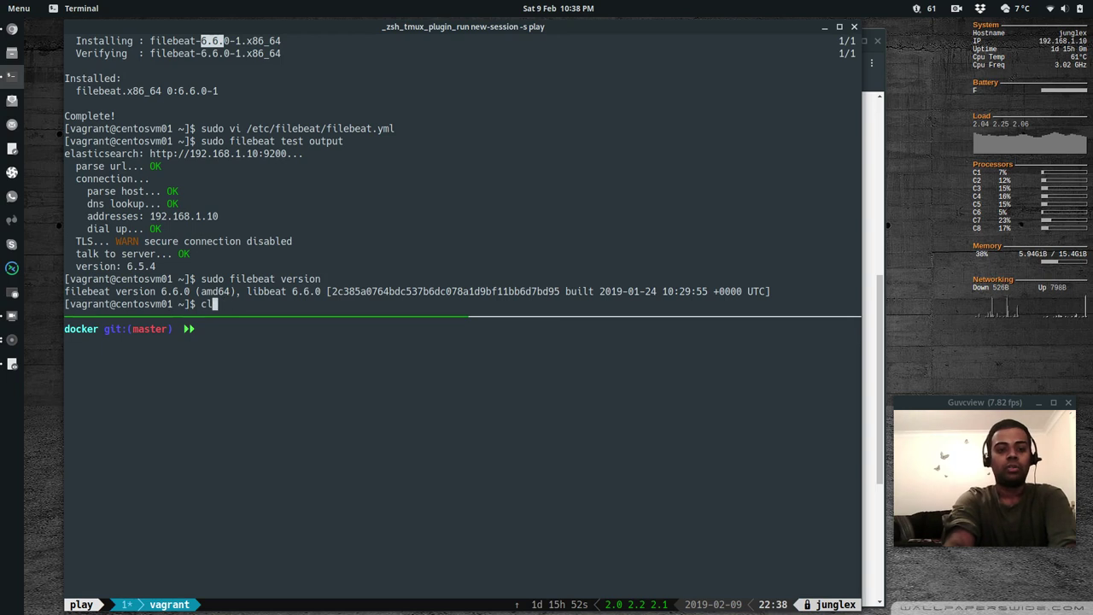
key("BackSpace")
key("BackSpace")
key("BackSpace")
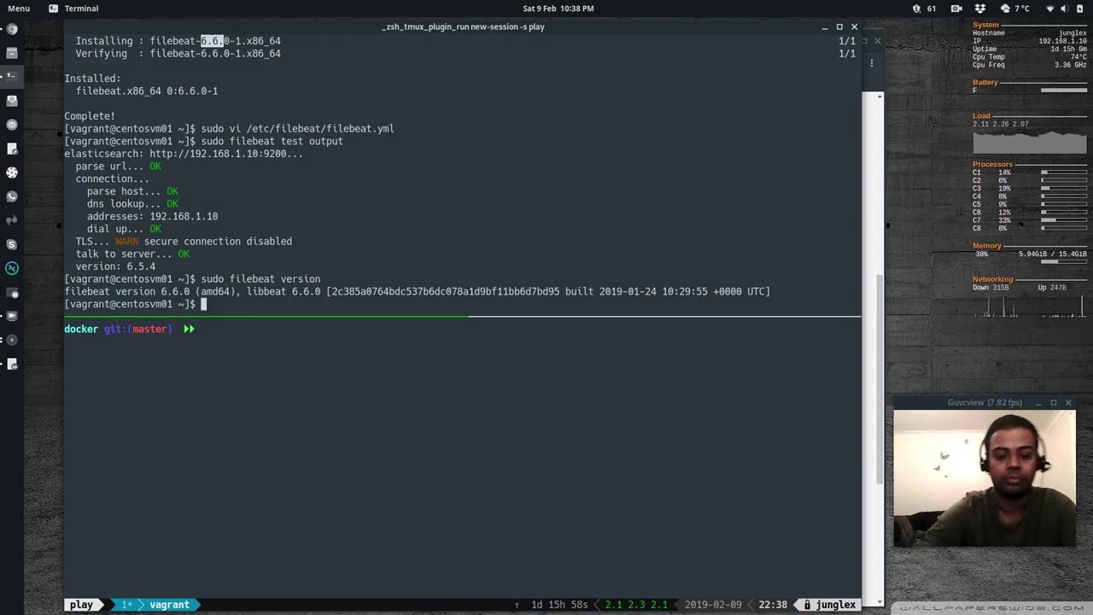
Review the next Kibana tutorial step, then begin the sudo filebeat modules list command
key("alt+Tab")
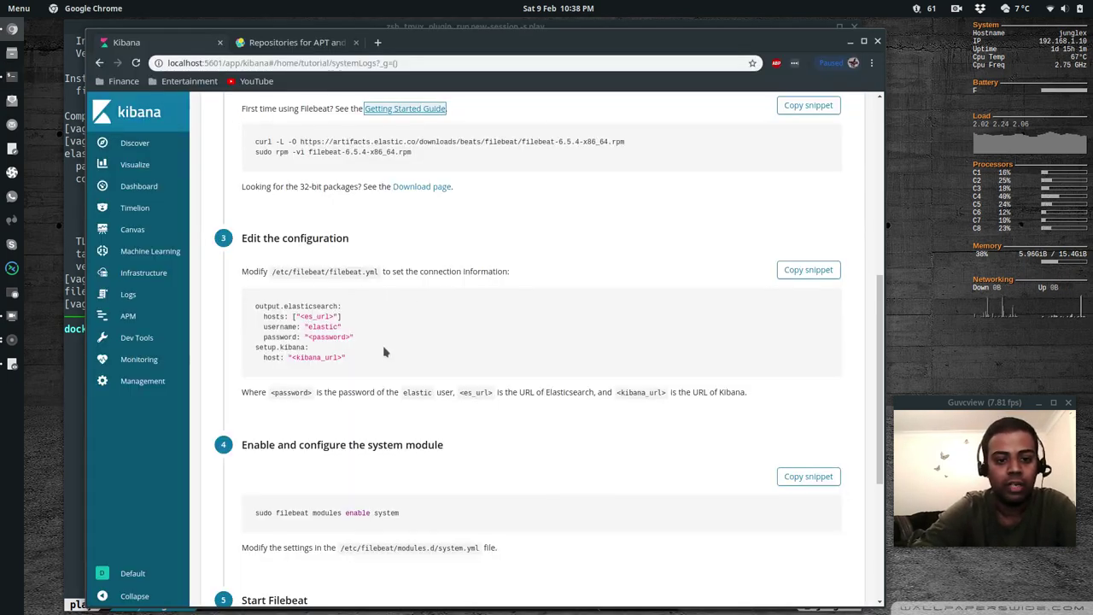
scroll(388, 357, "down", 5)
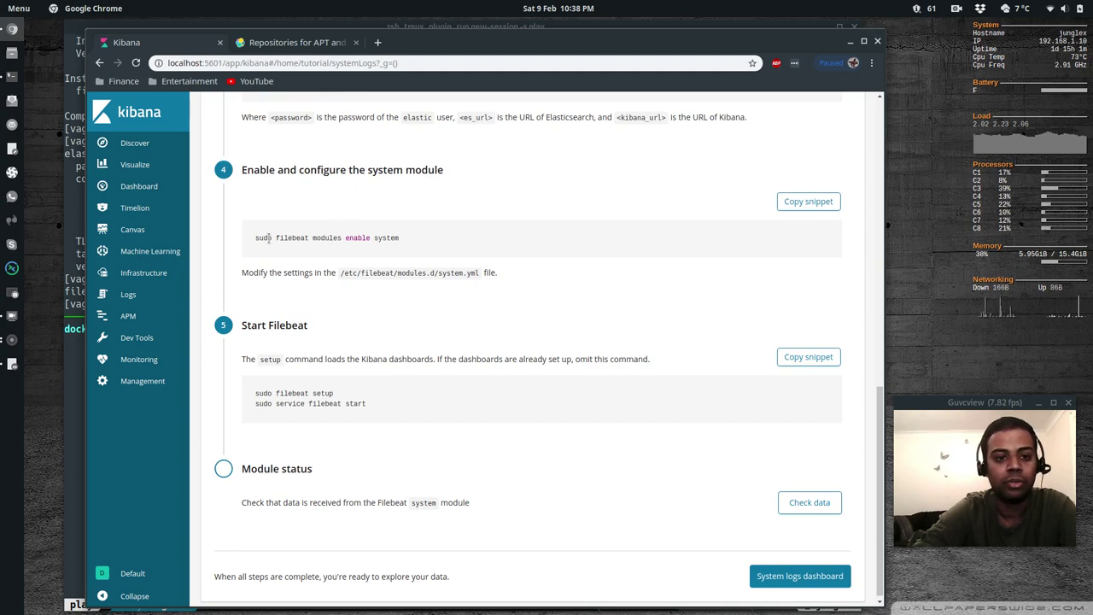
key("alt+Tab")
type("sudo")
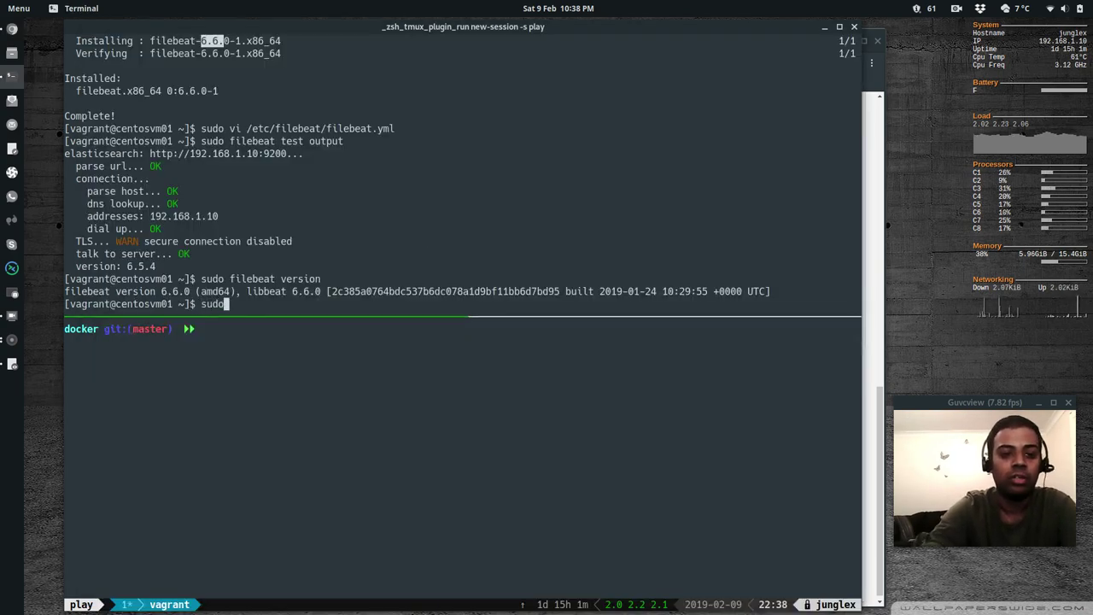
type(" filebeat module")
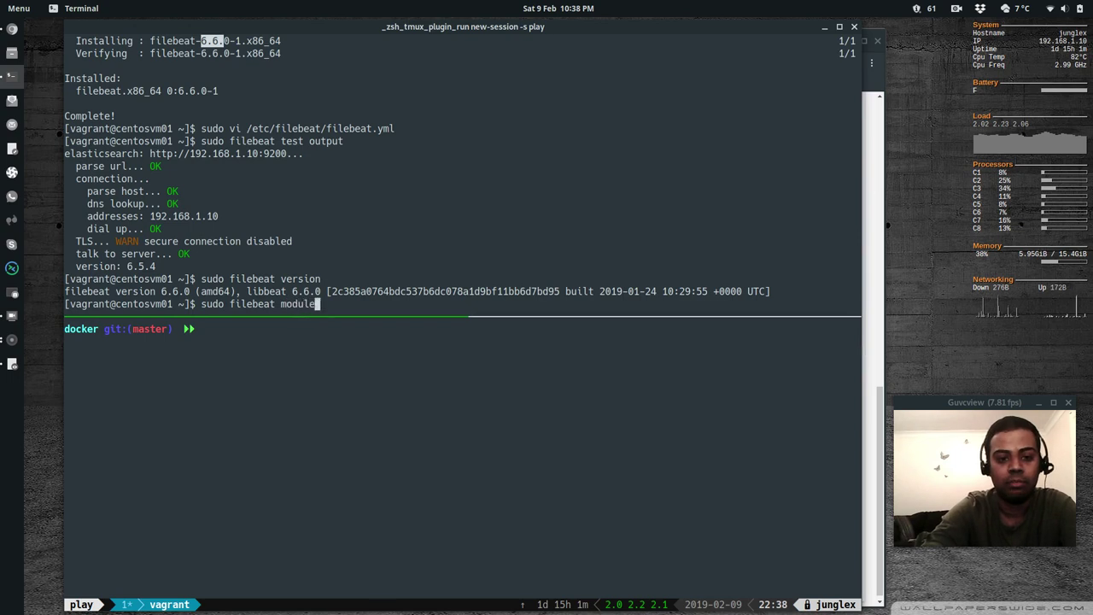
type("s list")
List the Filebeat modules and note that system is among the disabled ones
key("Return")
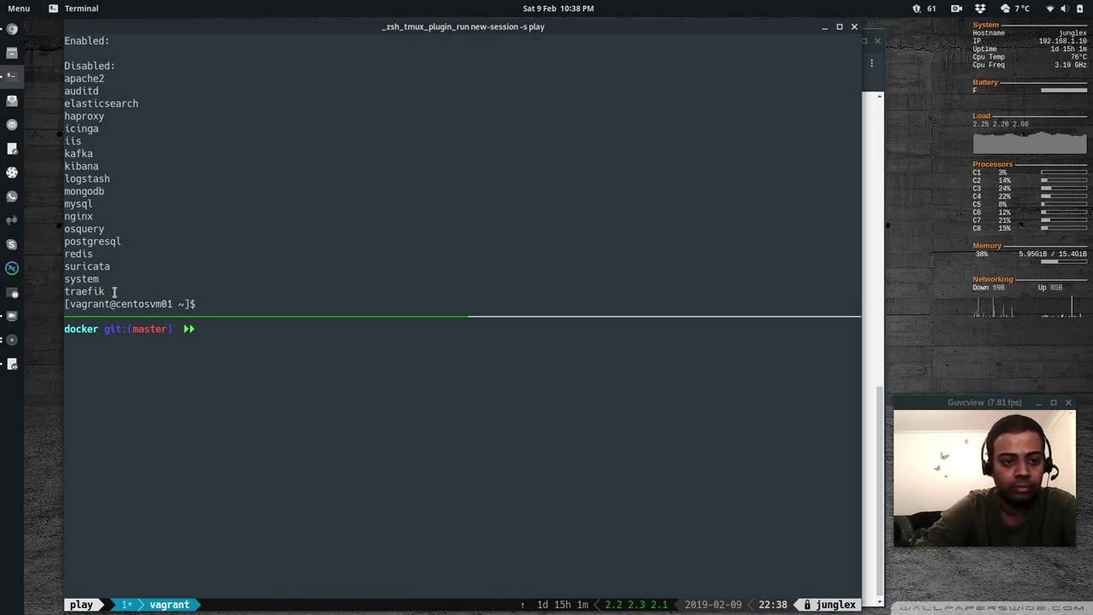
left_click_drag(114, 291, 48, 82)
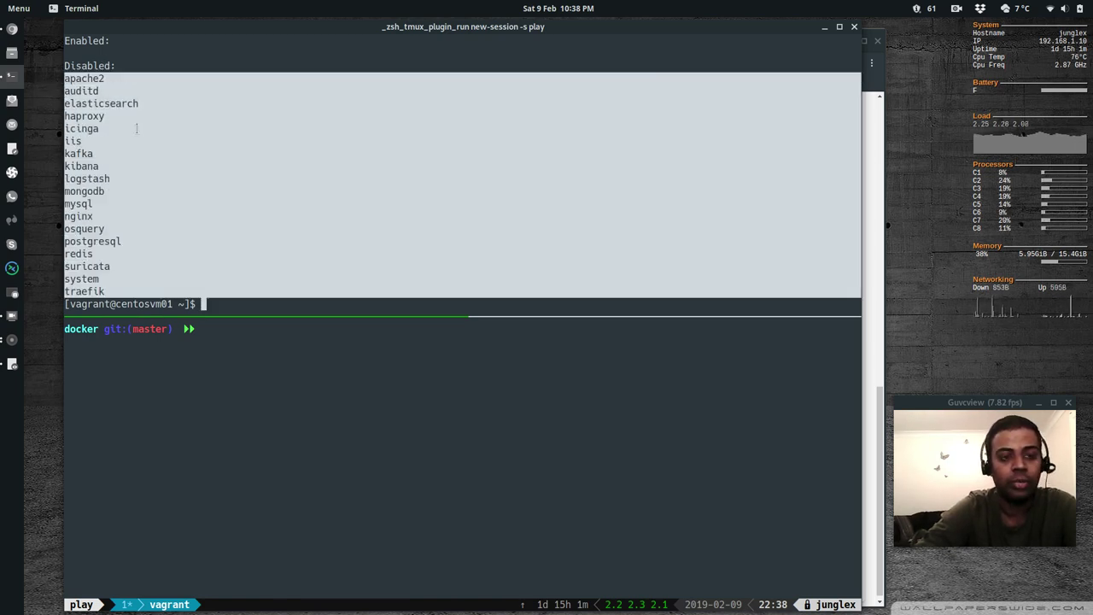
left_click(136, 129)
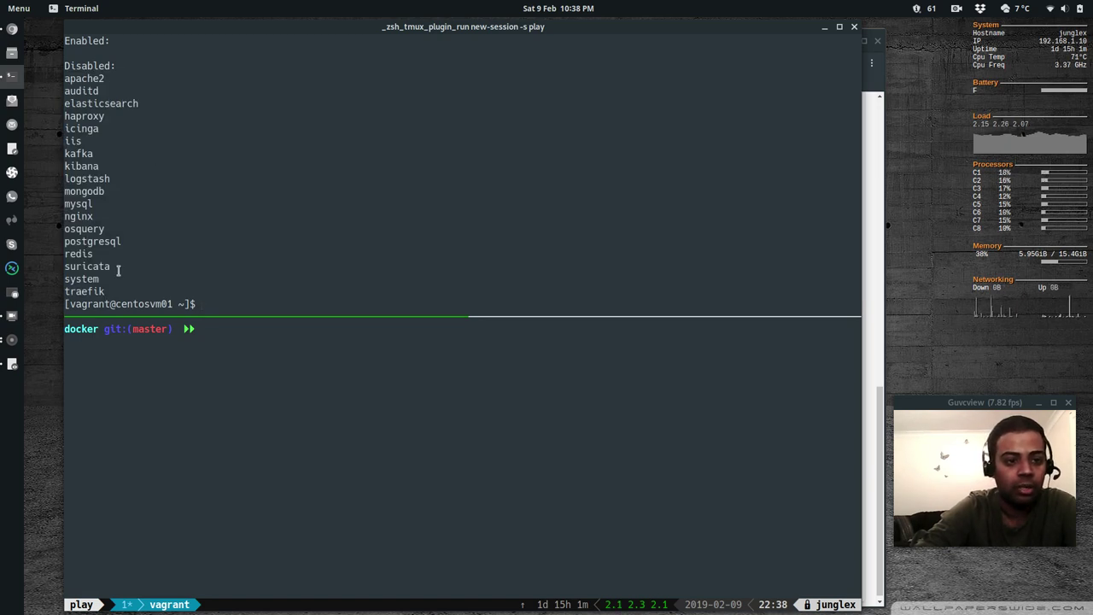
triple_click(60, 278)
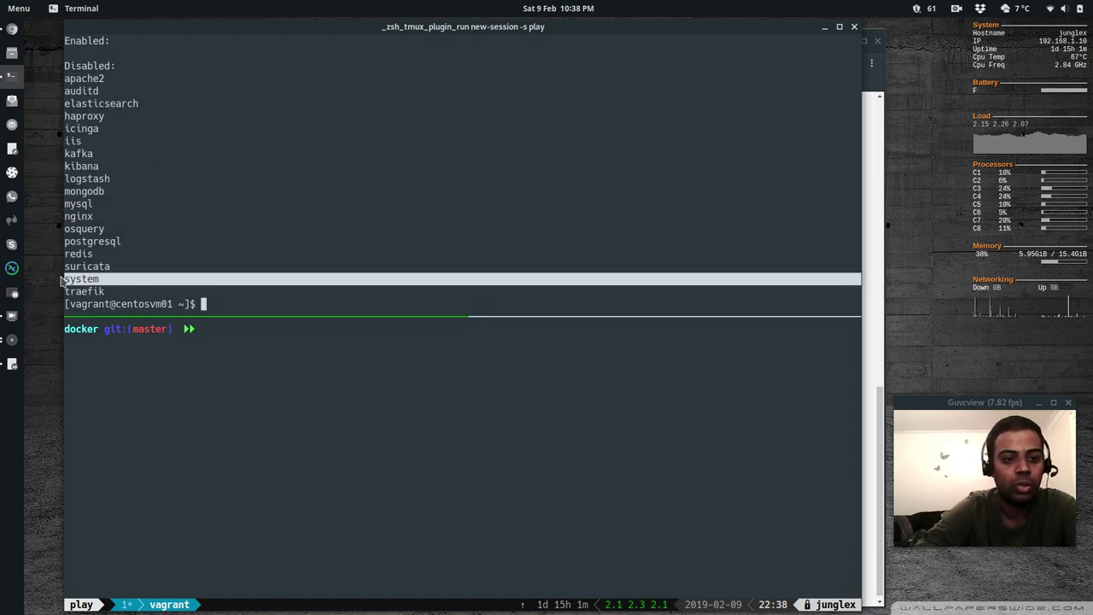
left_click(299, 244)
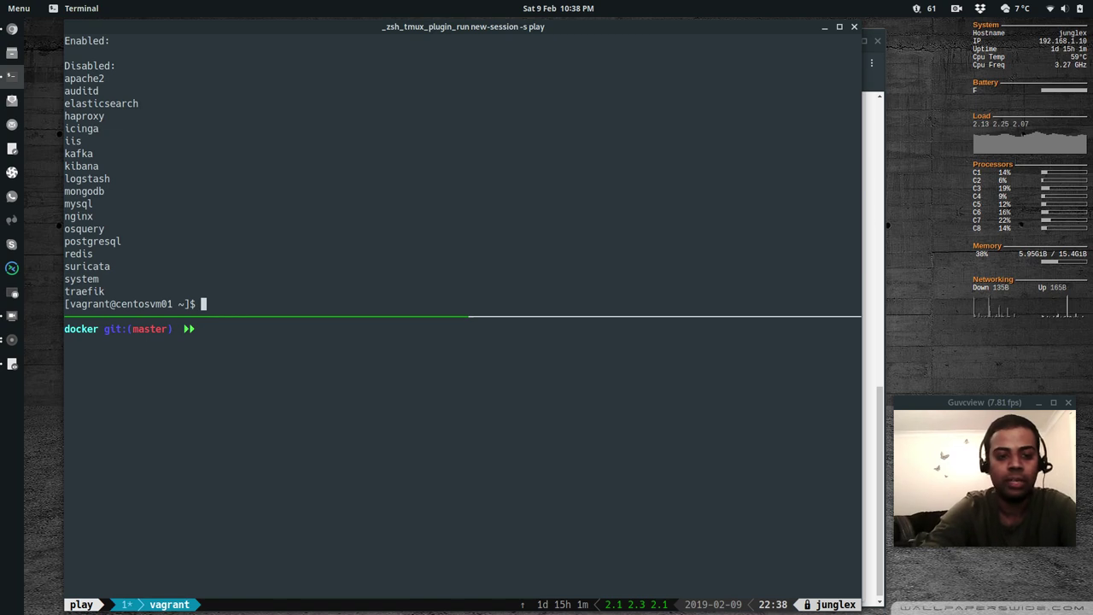
Enable the system module with sudo filebeat modules enable system
type("sudo filebeat")
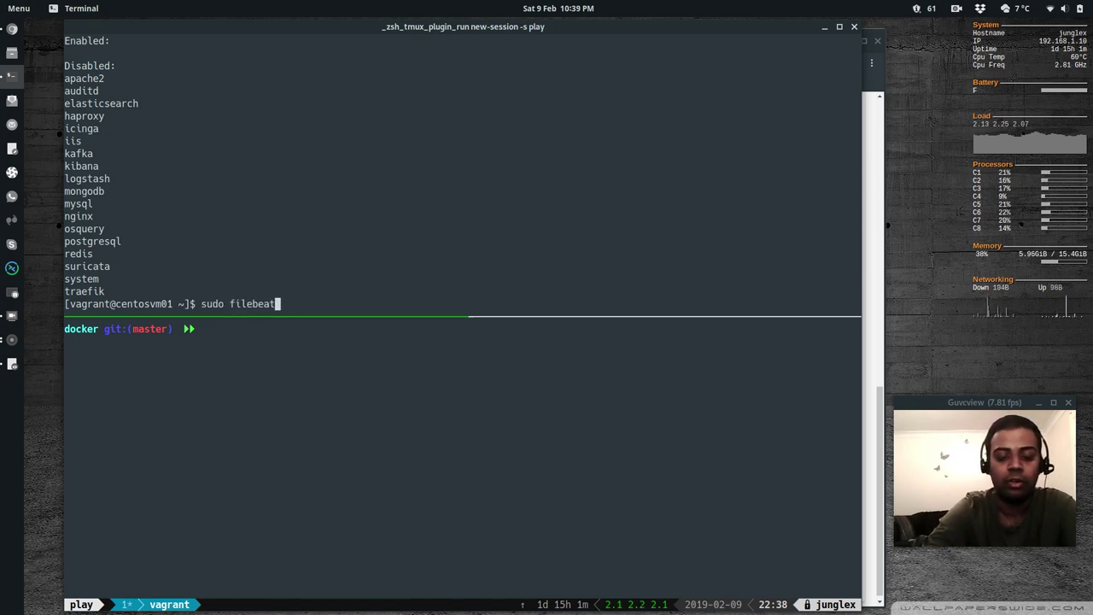
type(" mo")
key("BackSpace")
key("BackSpace")
type("mo")
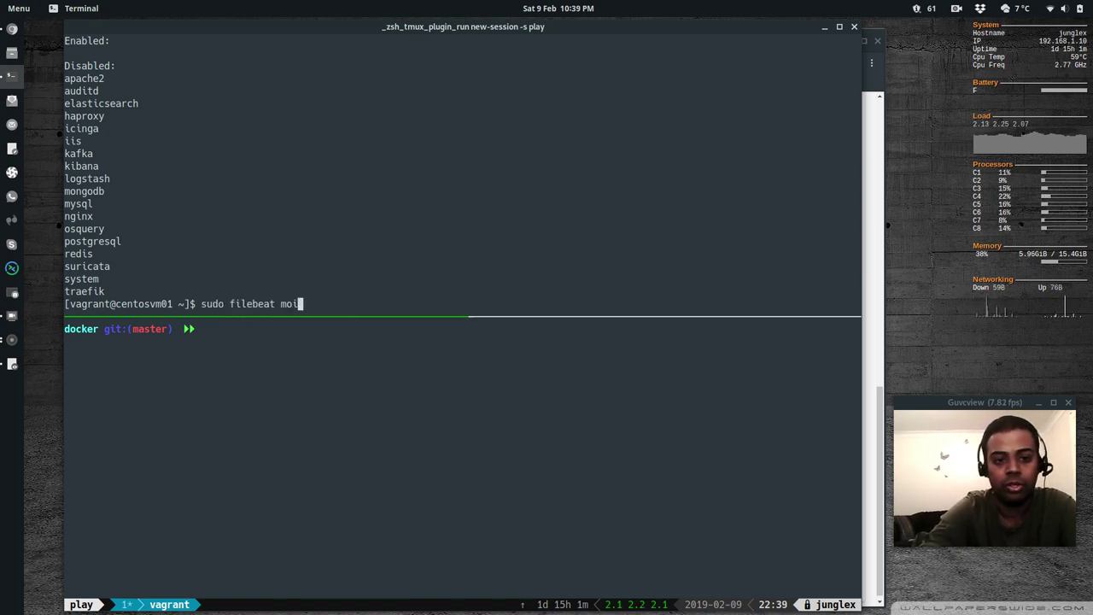
type("dules enable")
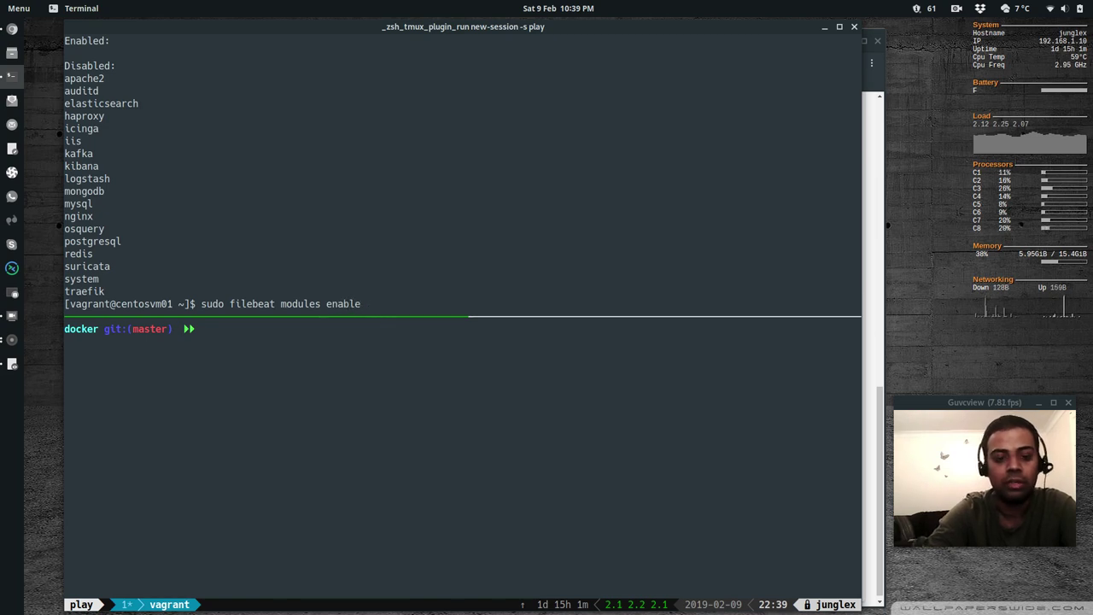
type(" system")
key("Return")
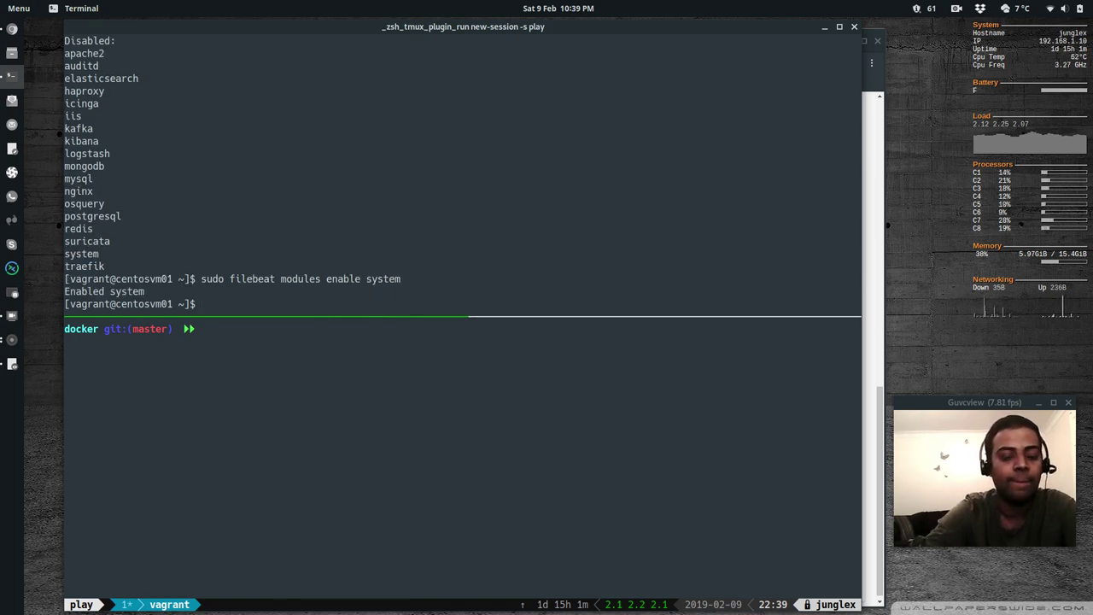
Re-list modules to confirm system is enabled, then start vi on modules.d/system.yml
key("Up")
key("BackSpace")
key("BackSpace")
key("BackSpace")
key("BackSpace")
key("BackSpace")
key("BackSpace")
key("BackSpace")
key("BackSpace")
key("BackSpace")
key("BackSpace")
key("BackSpace")
key("BackSpace")
key("BackSpace")
type("list")
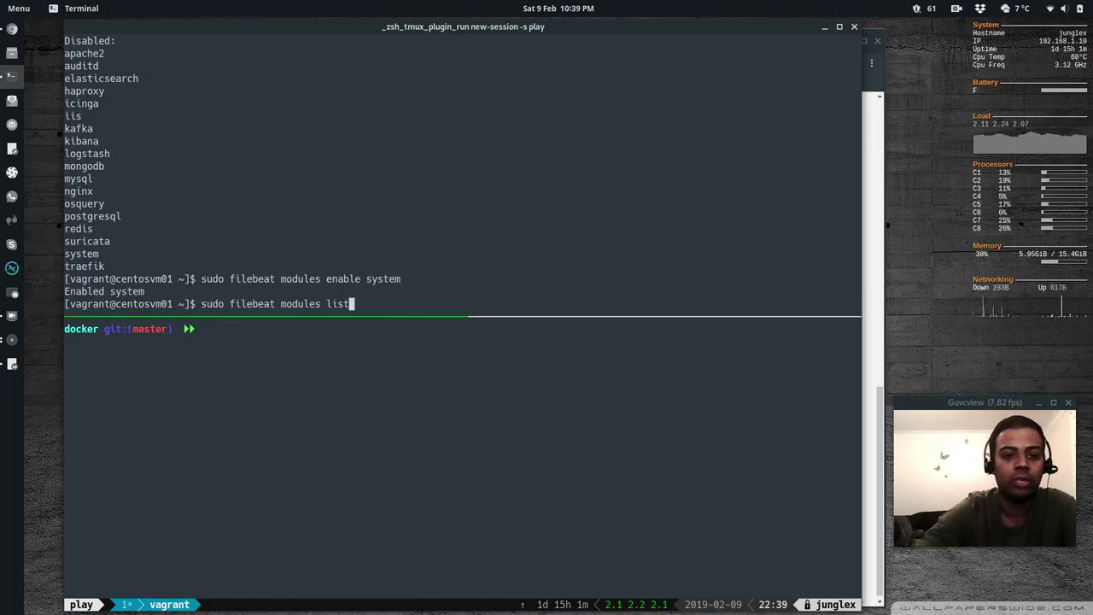
key("Return")
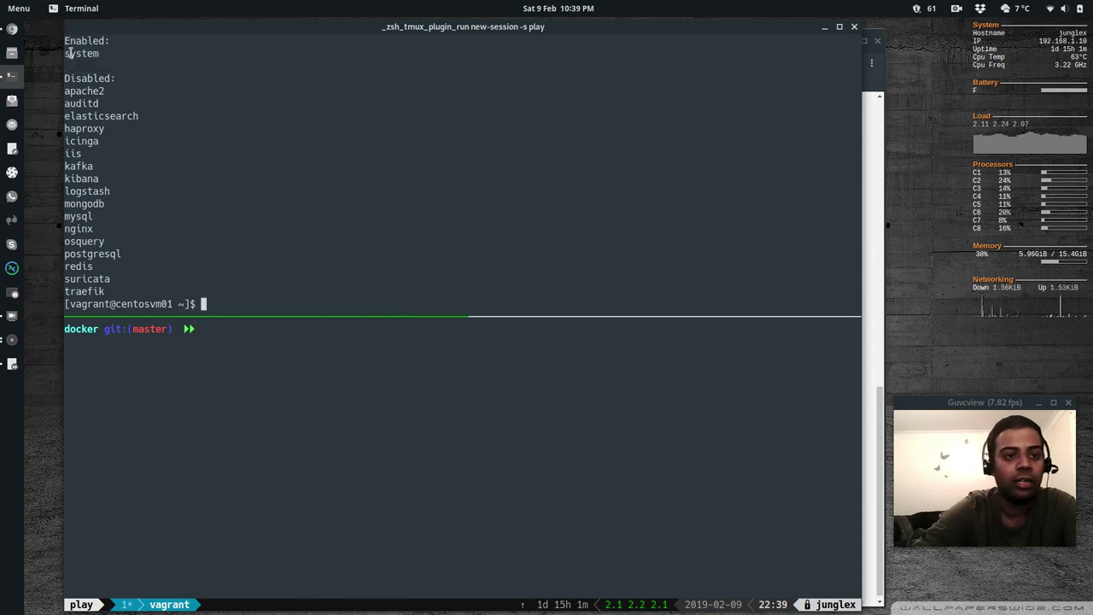
left_click_drag(66, 53, 98, 53)
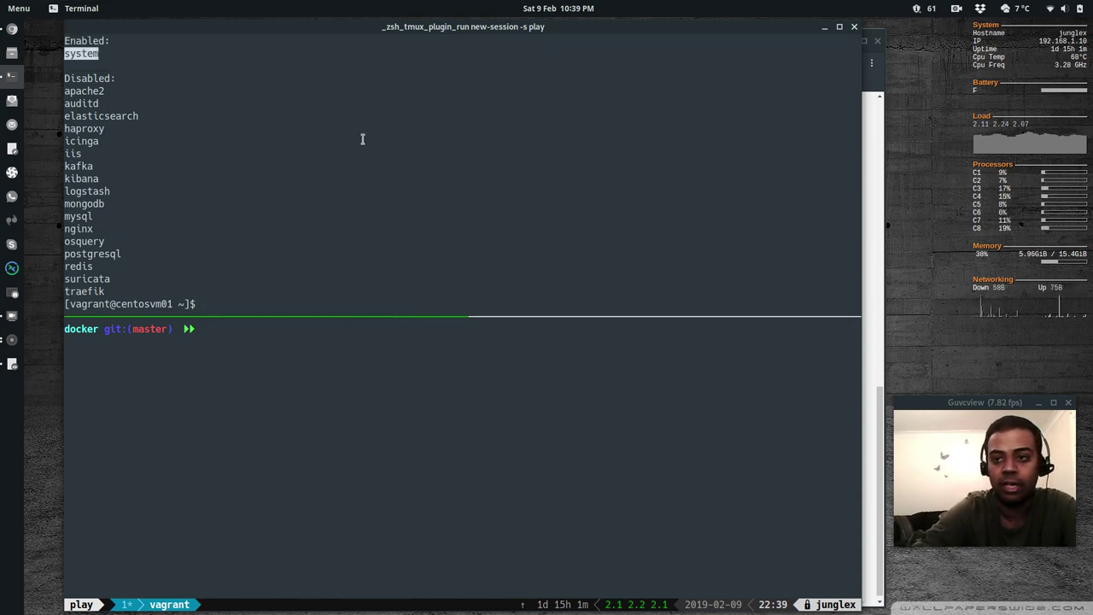
double_click(351, 175)
left_click(339, 228)
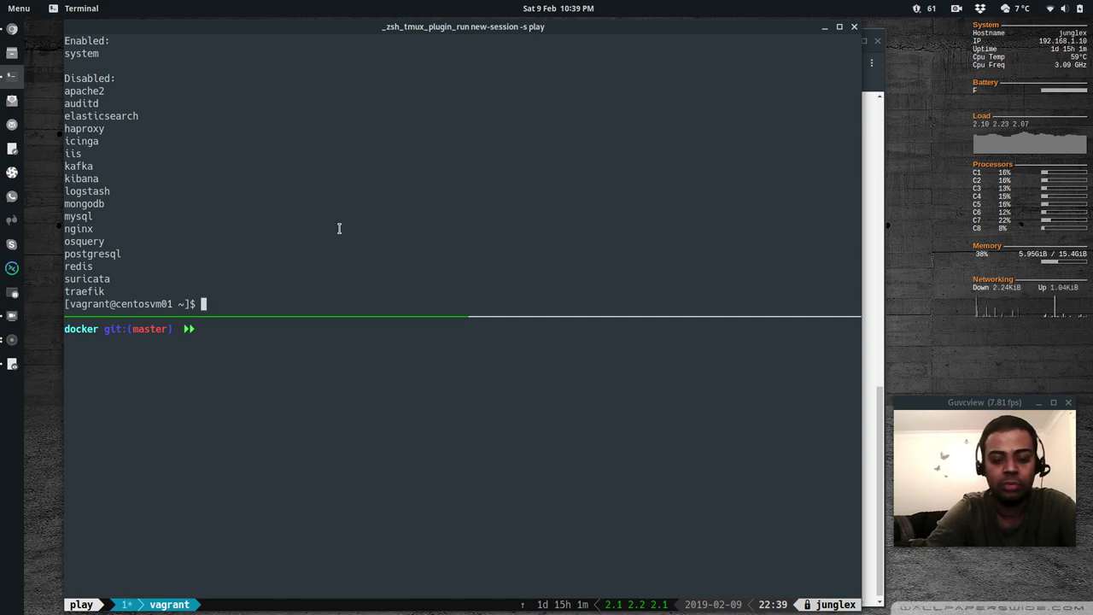
type("sudo vi ")
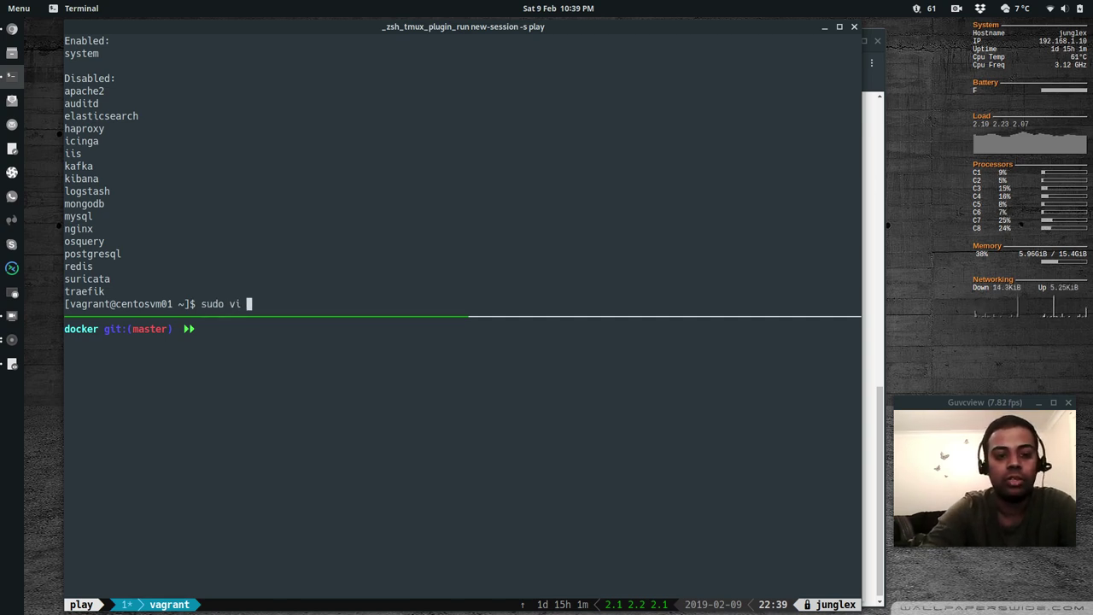
type("/etc/fileb")
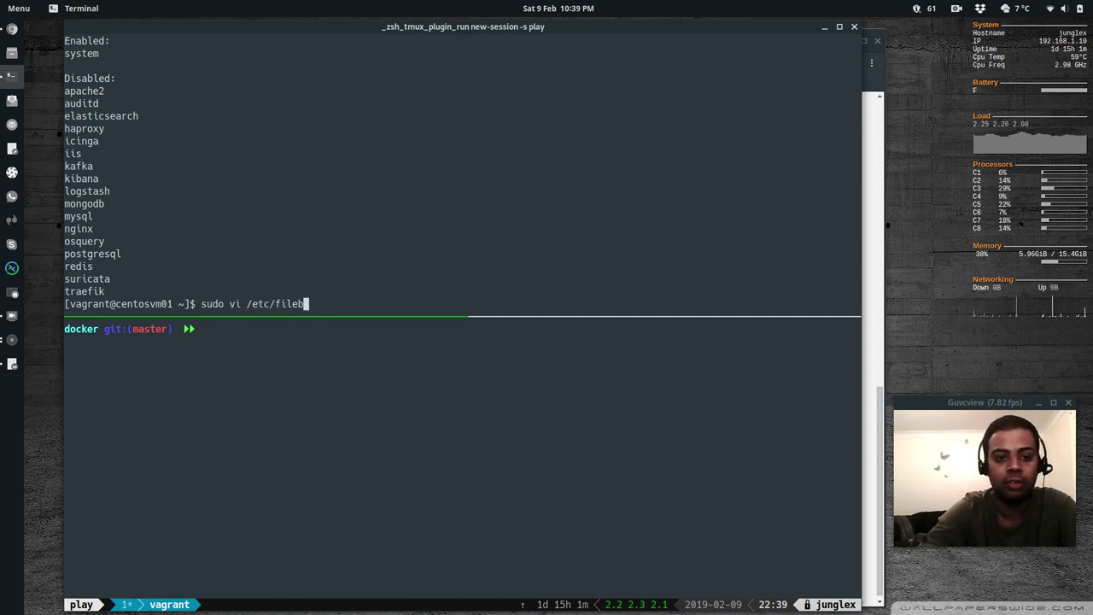
type("eat/modules.d/sys")
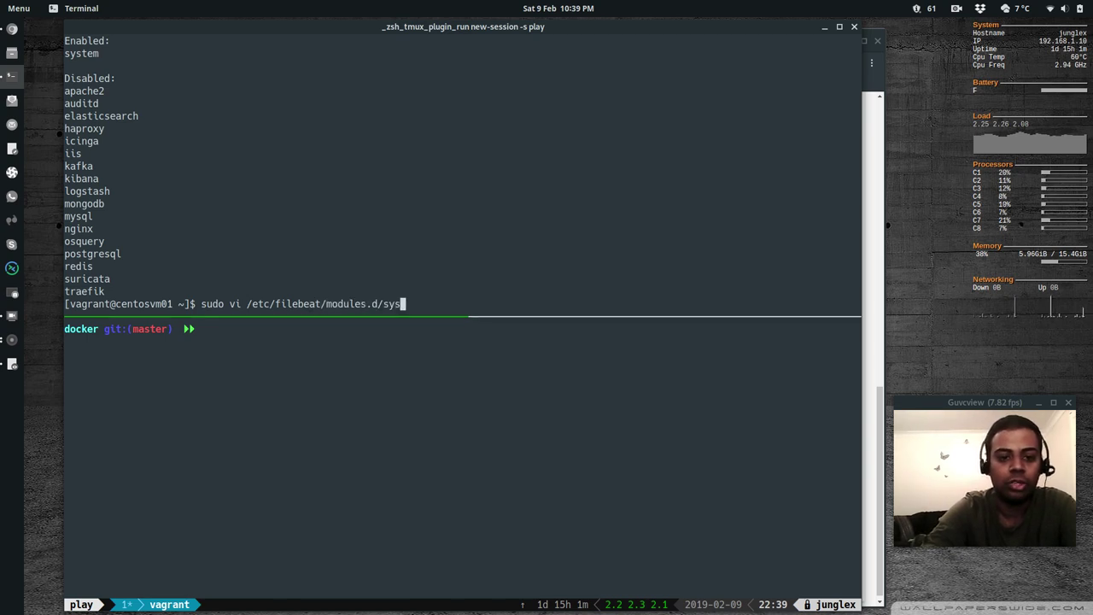
key("Tab")
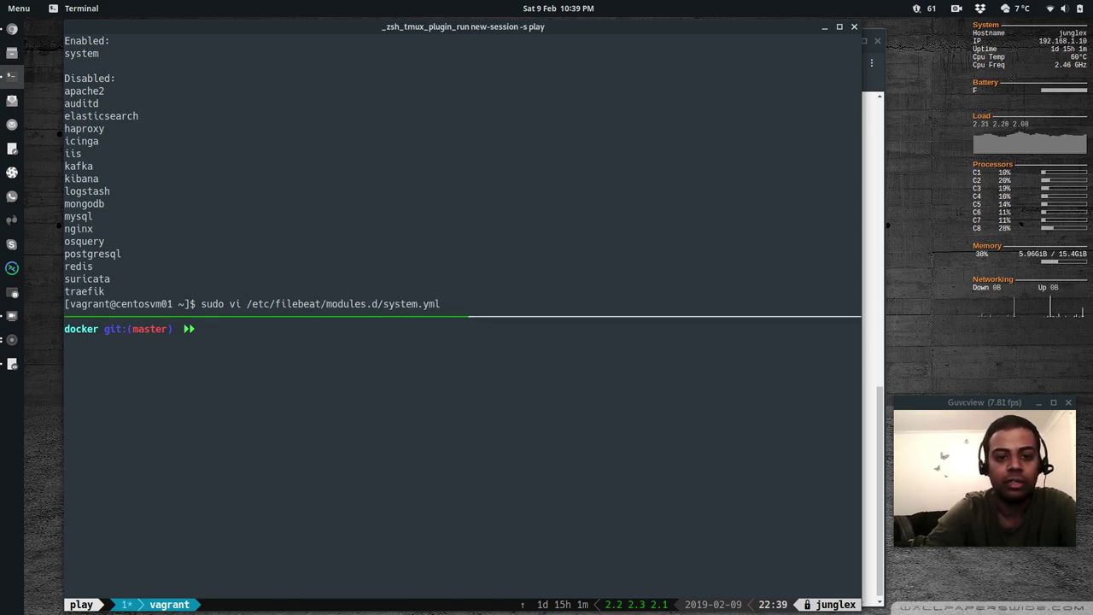
Open system.yml, uncomment the syslog var.paths line and enter ["/var/log/messages as its path
key("Return")
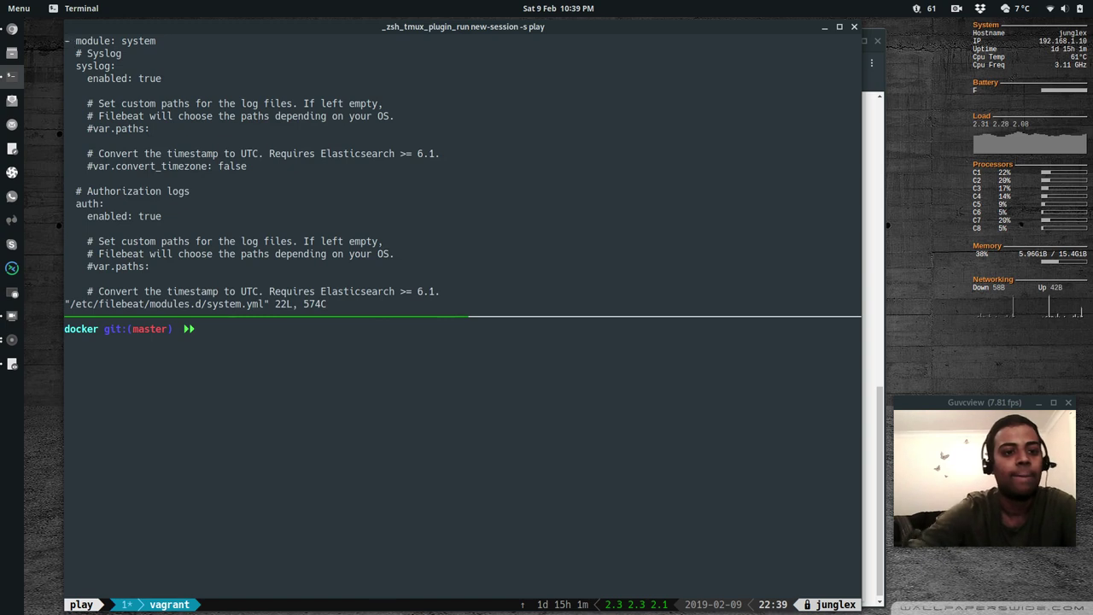
key("j")
key("j")
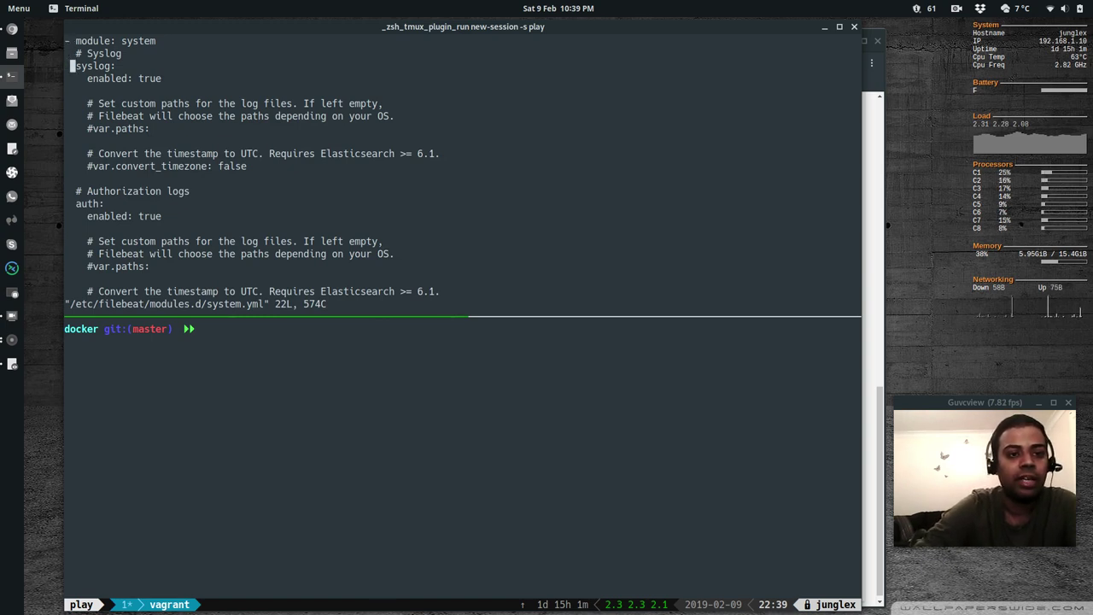
key("l")
key("j")
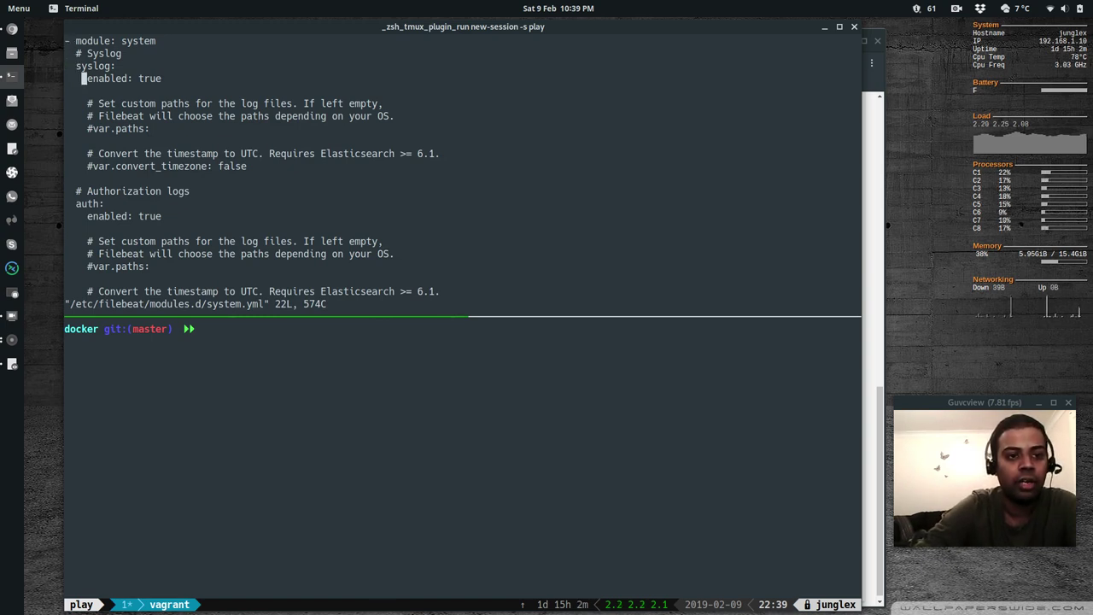
key("l")
key("w")
key("j")
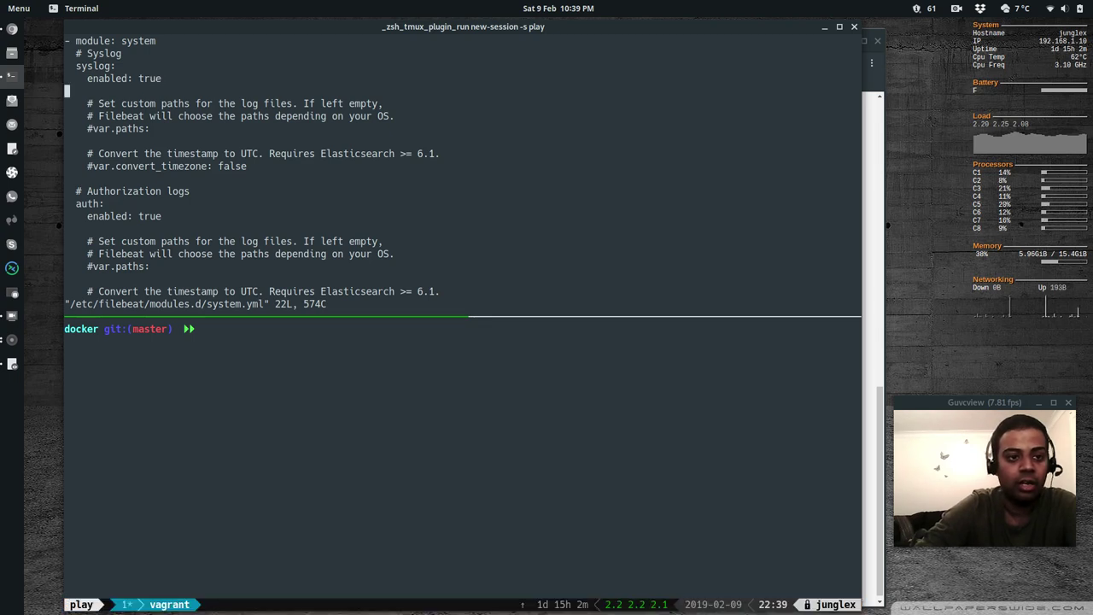
key("j")
key("j")
key("j")
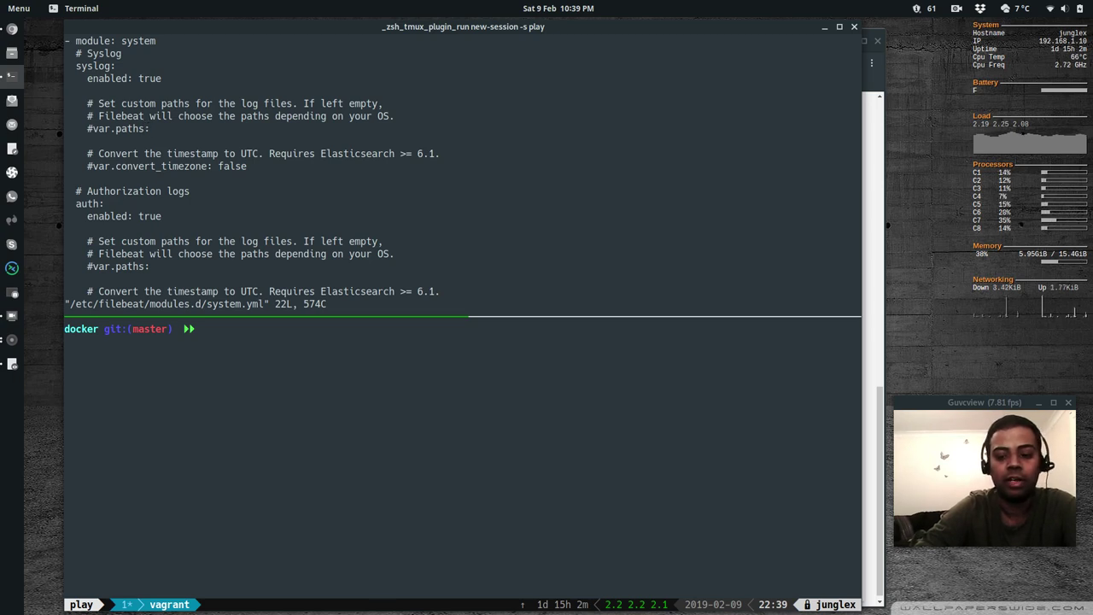
key("j")
key("j")
key("j")
key("j")
key("j")
key("j")
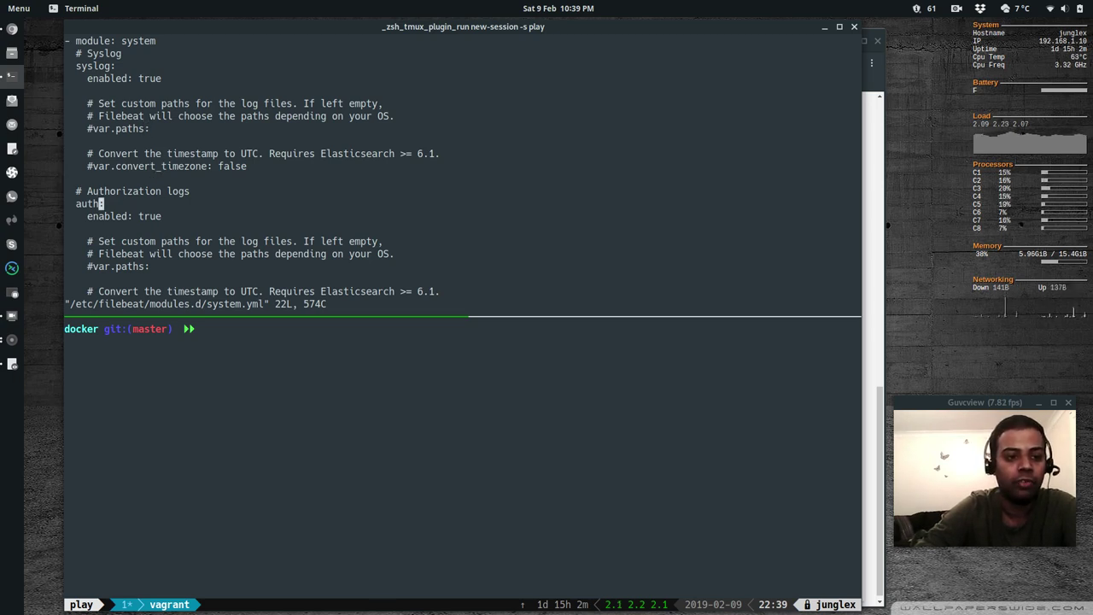
key("j")
key("k")
key("k")
key("k")
key("k")
key("k")
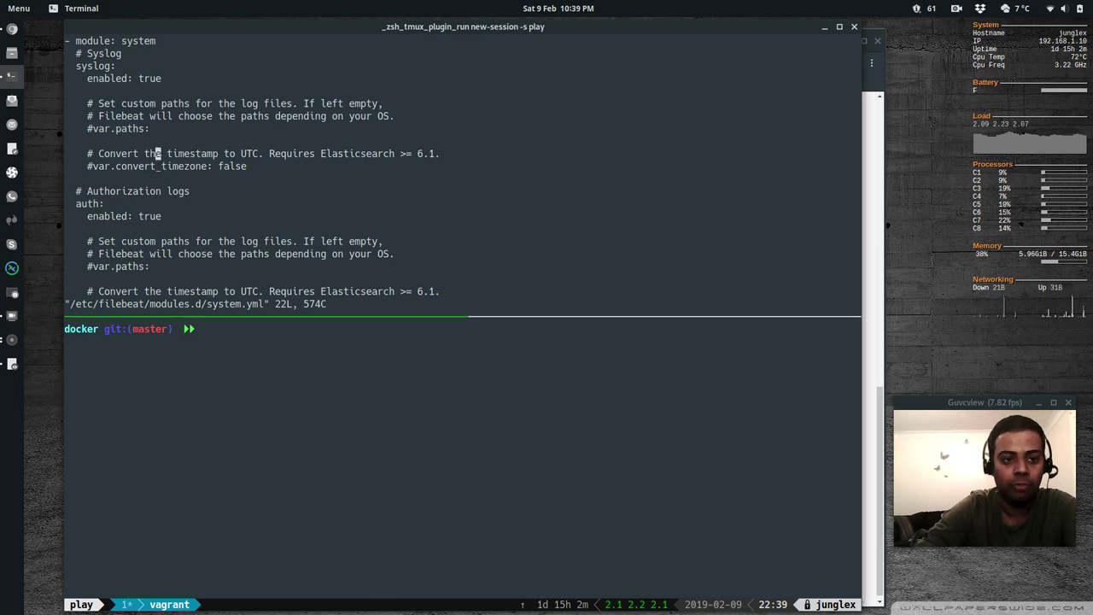
key("k")
key("k")
key("h")
key("h")
key("h")
key("h")
key("h")
key("h")
key("h")
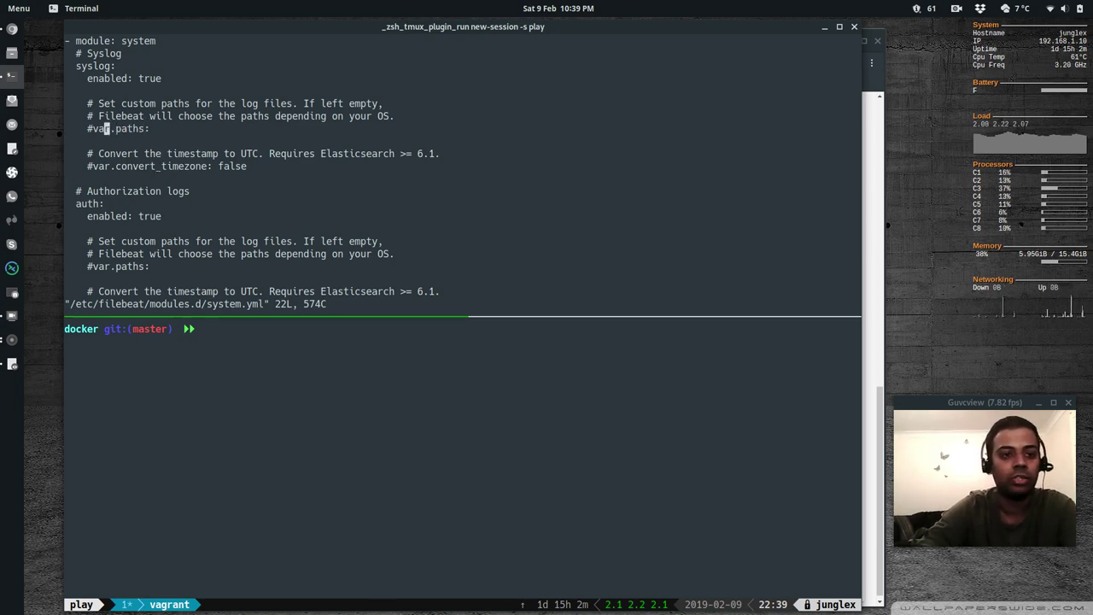
key("h")
key("h")
key("i")
key("BackSpace")
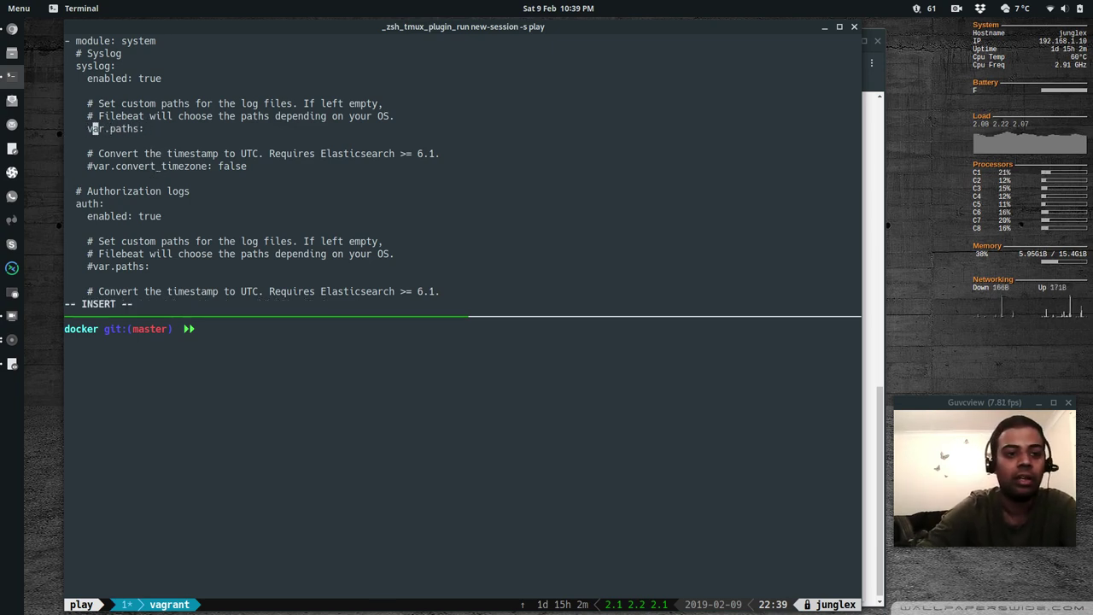
key("Right")
key("Right")
key("Right")
key("Right")
key("Right")
key("Right")
key("Right")
key("Right")
key("Right")
key("Right")
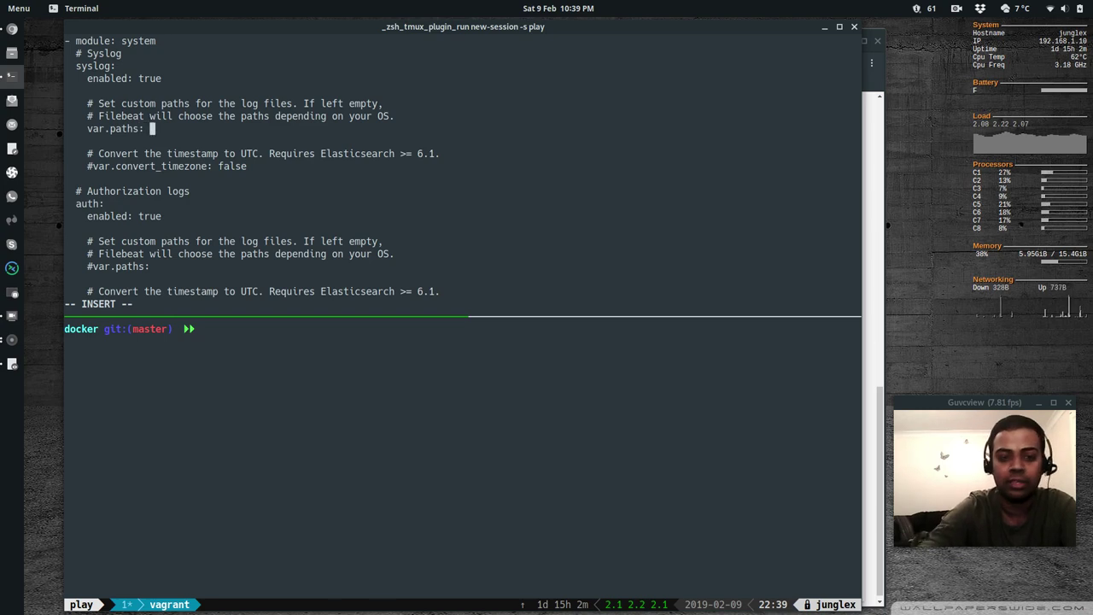
type("[\"")
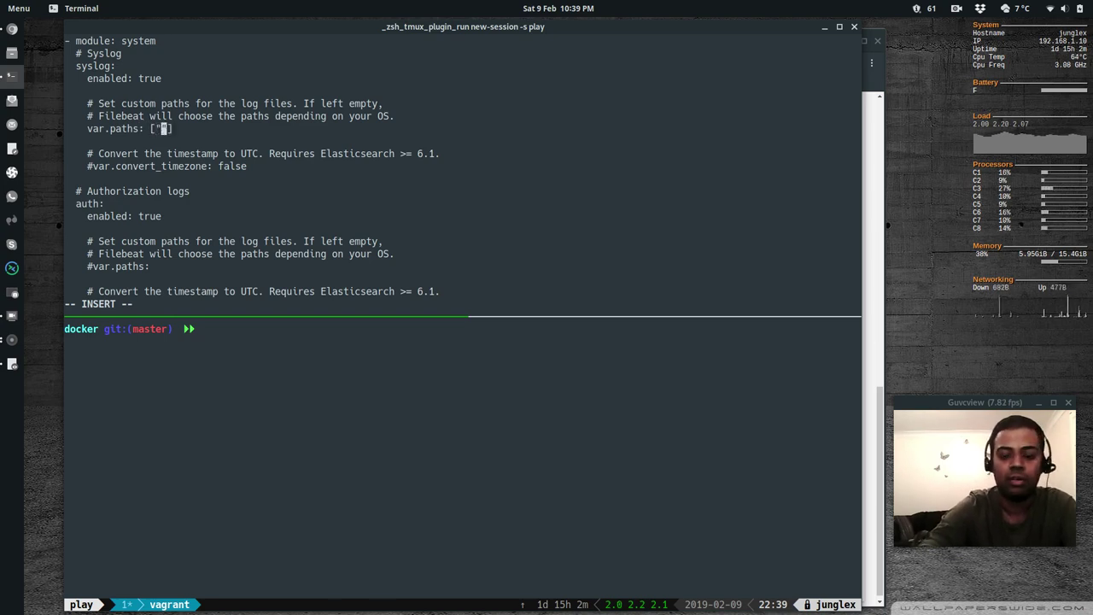
type("/var/log/me")
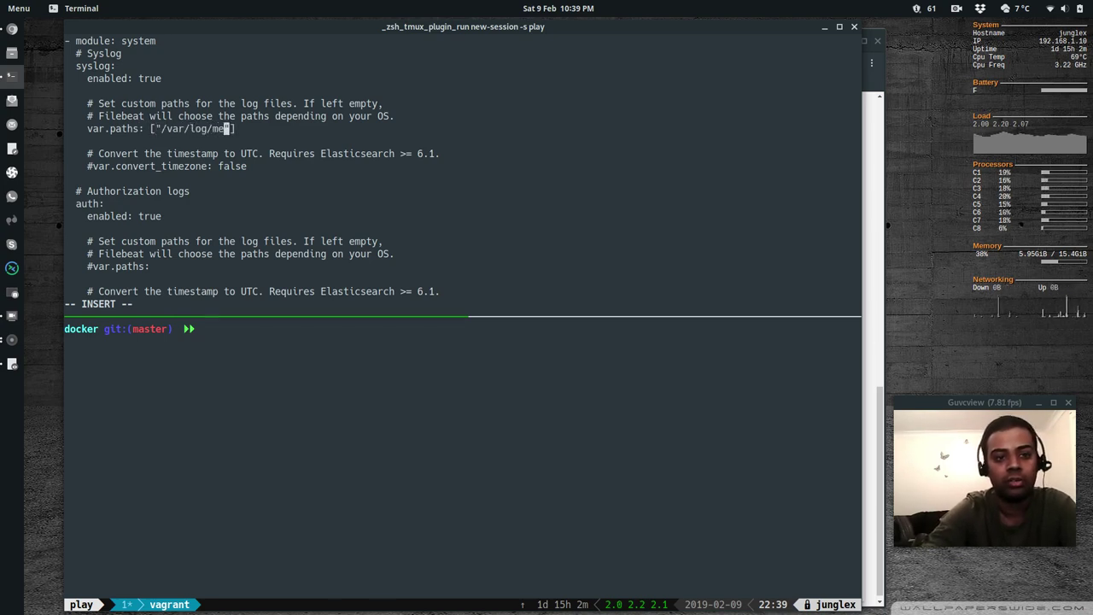
type("ssages")
Uncomment the auth var.paths line and enter "/var/log/secure inside brackets
key("Down")
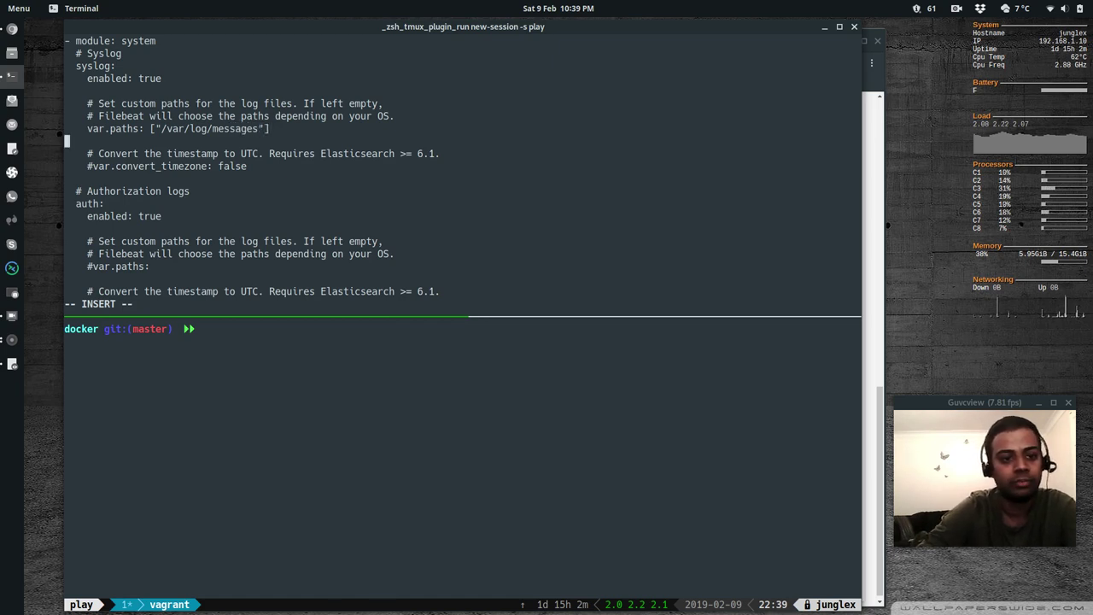
key("Down")
key("Down")
key("Down")
key("Down")
key("Down")
key("Down")
key("Down")
key("Down")
key("Down")
key("Down")
key("Down")
key("Up")
key("Left")
key("Left")
key("Left")
key("Left")
key("Left")
key("Left")
key("Left")
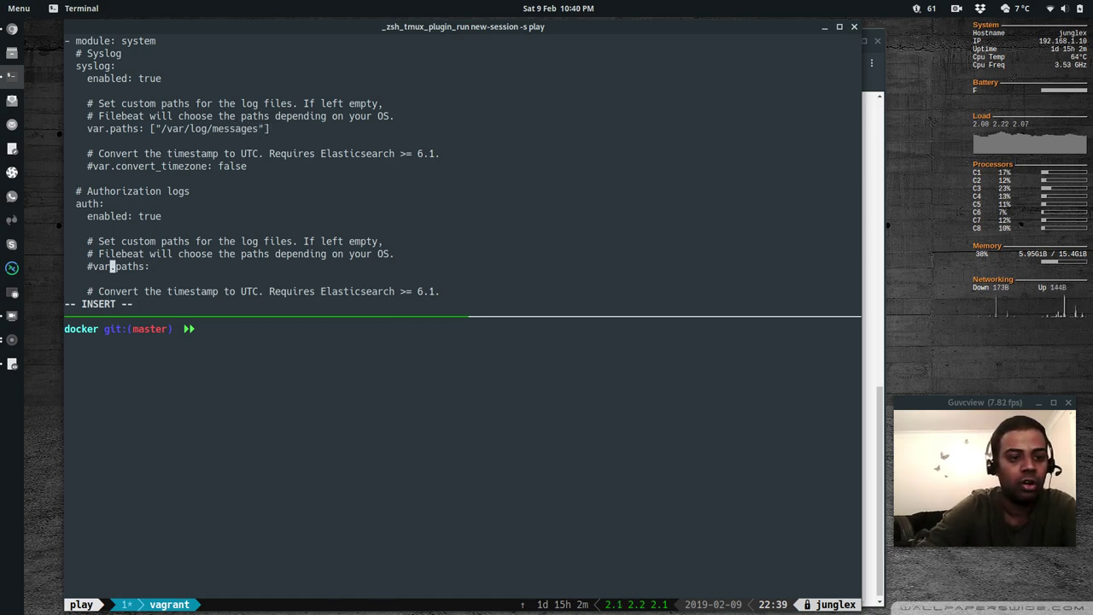
key("Left")
key("Left")
key("Left")
key("BackSpace")
key("Right")
key("Right")
key("Right")
key("Right")
key("Right")
key("Right")
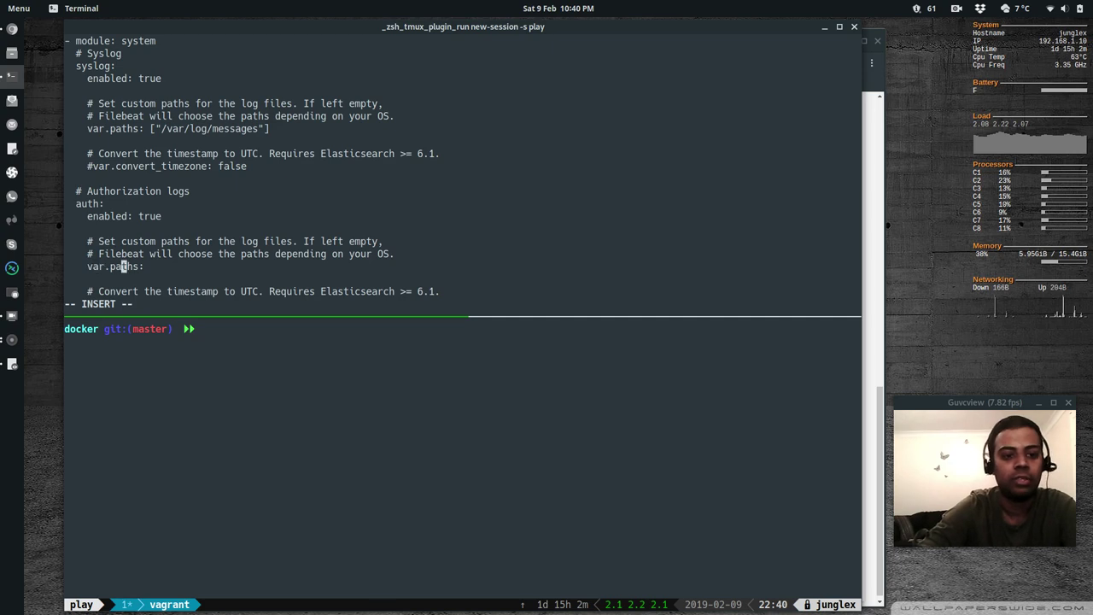
key("Right")
key("Right")
key("Right")
key("Right")
type("[]")
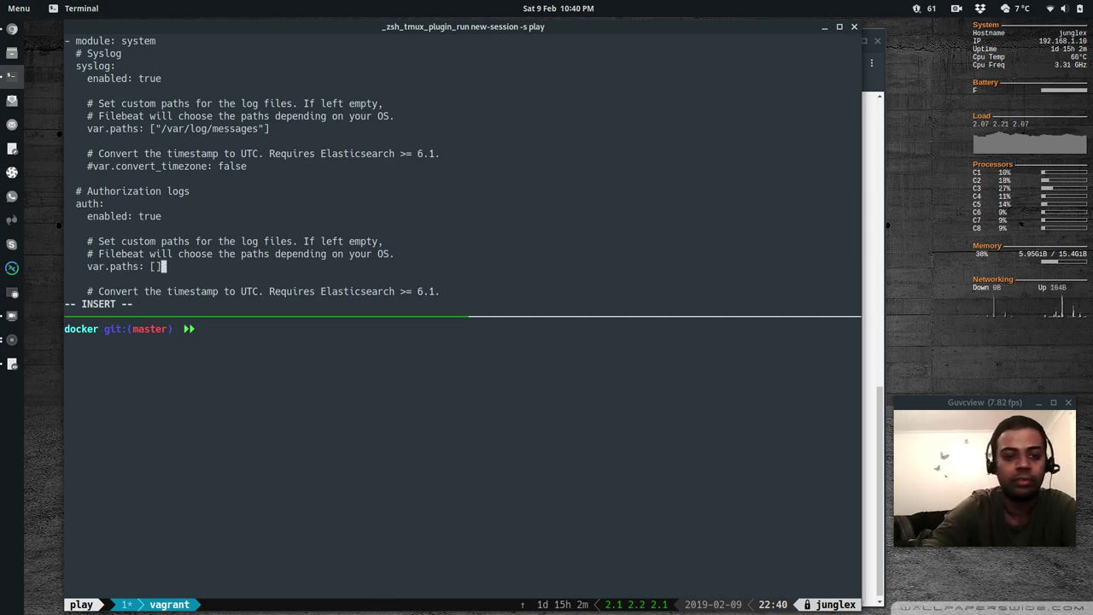
key("Left")
type("\"/var/")
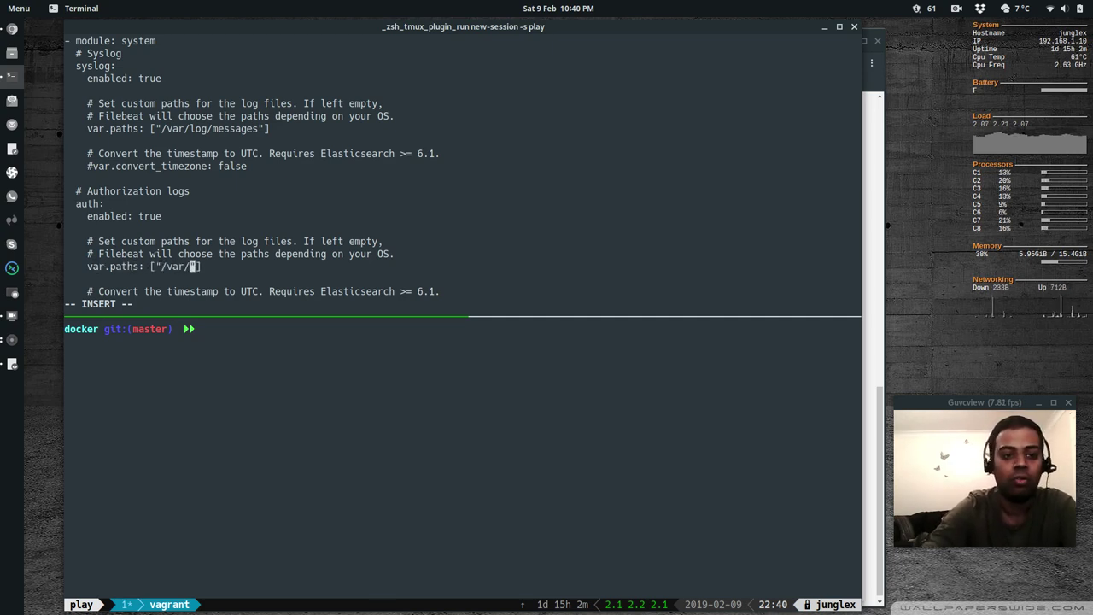
type("log/secure")
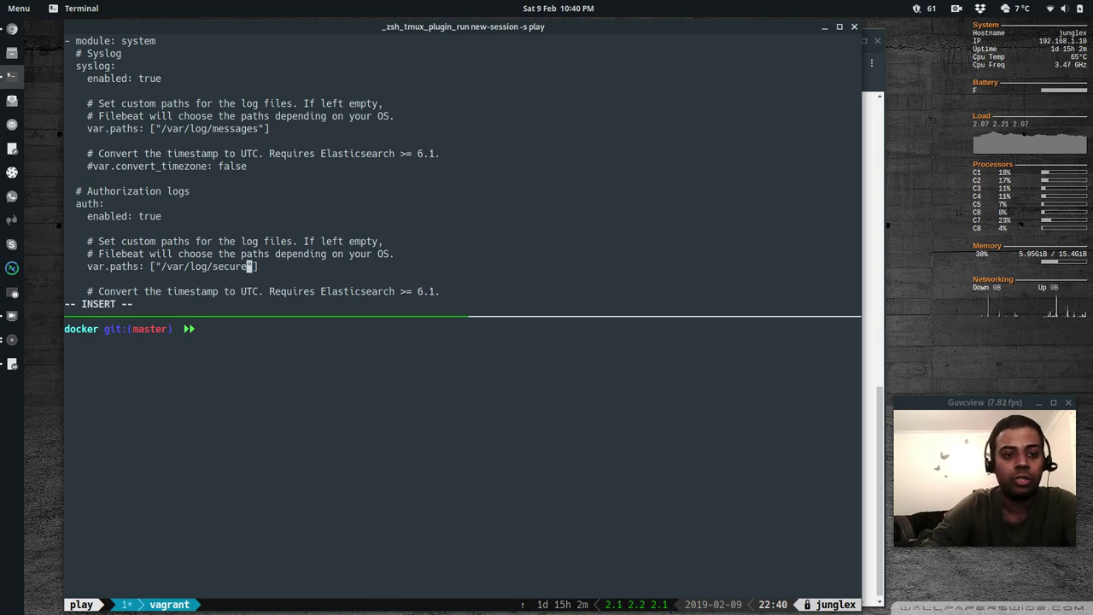
key("Left")
key("Left")
key("Left")
key("Left")
key("Left")
key("Left")
key("Left")
key("Left")
key("Left")
key("Left")
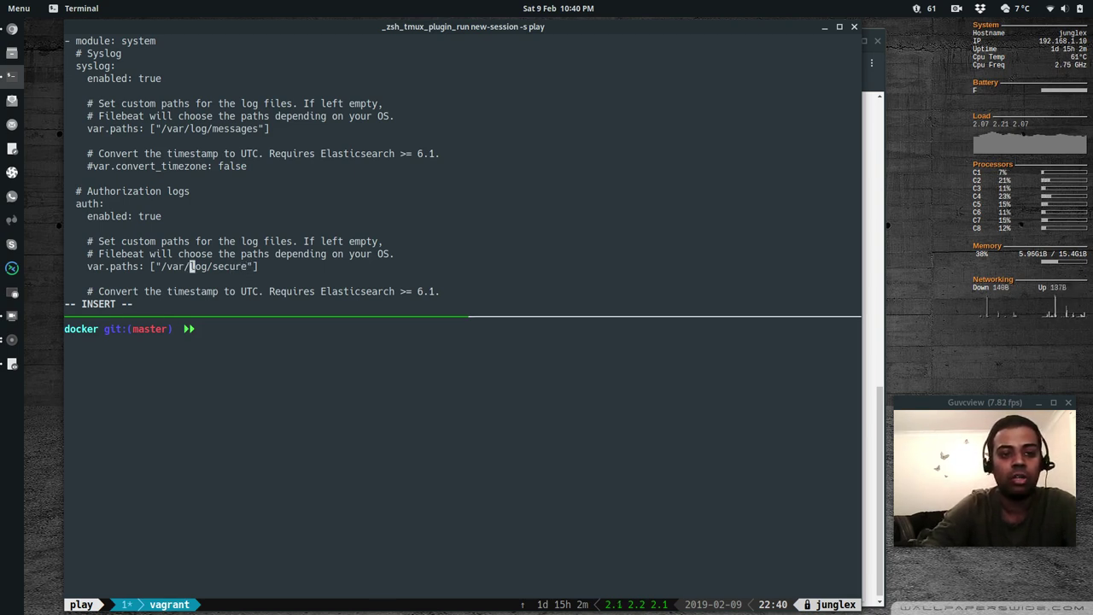
key("Up")
key("Up")
key("Up")
key("Up")
key("Up")
key("Up")
key("Up")
key("Up")
key("Up")
key("Up")
key("Up")
key("Up")
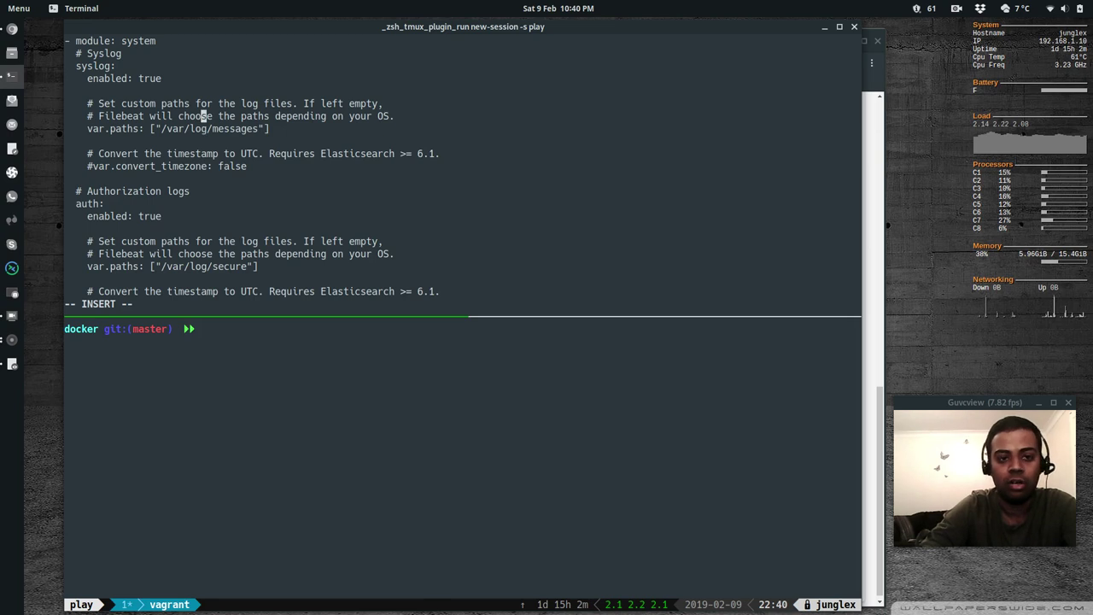
key("Down")
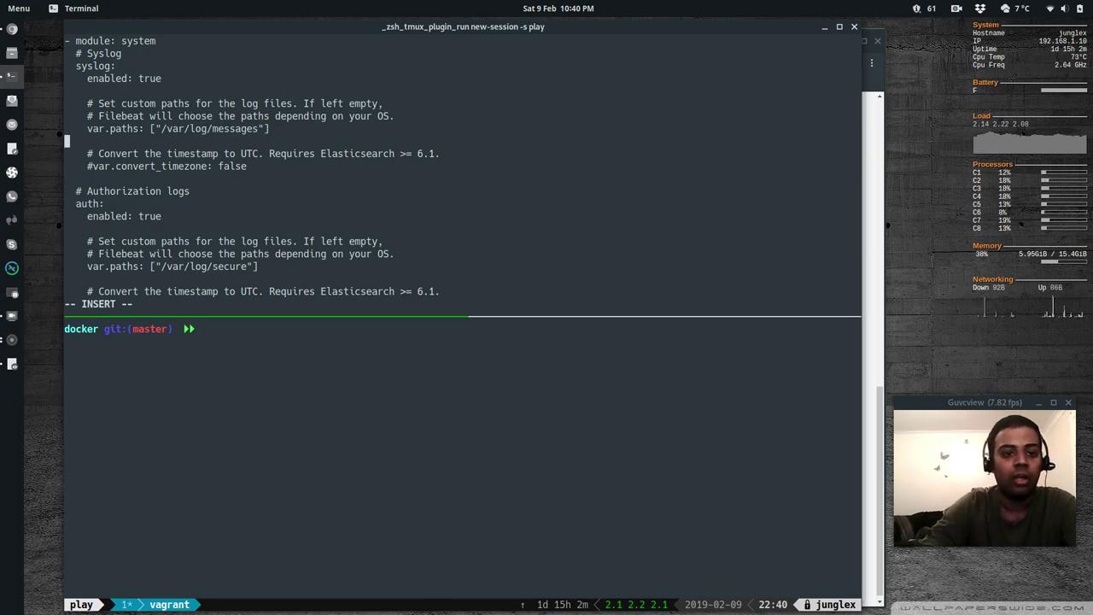
key("Up")
Remove the syslog messages path and comment out the syslog var.paths line with #
key("Escape")
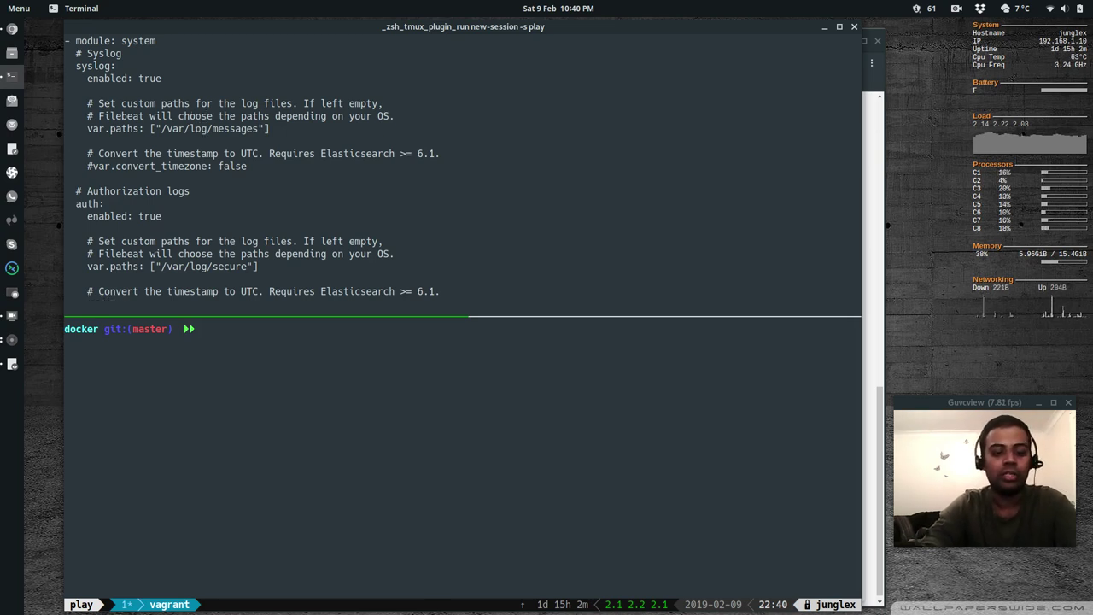
key("shift+a")
key("BackSpace")
key("BackSpace")
key("BackSpace")
key("BackSpace")
key("BackSpace")
key("BackSpace")
key("BackSpace")
key("BackSpace")
key("BackSpace")
key("BackSpace")
key("BackSpace")
key("BackSpace")
key("BackSpace")
key("BackSpace")
key("BackSpace")
key("BackSpace")
key("BackSpace")
key("BackSpace")
key("BackSpace")
key("BackSpace")
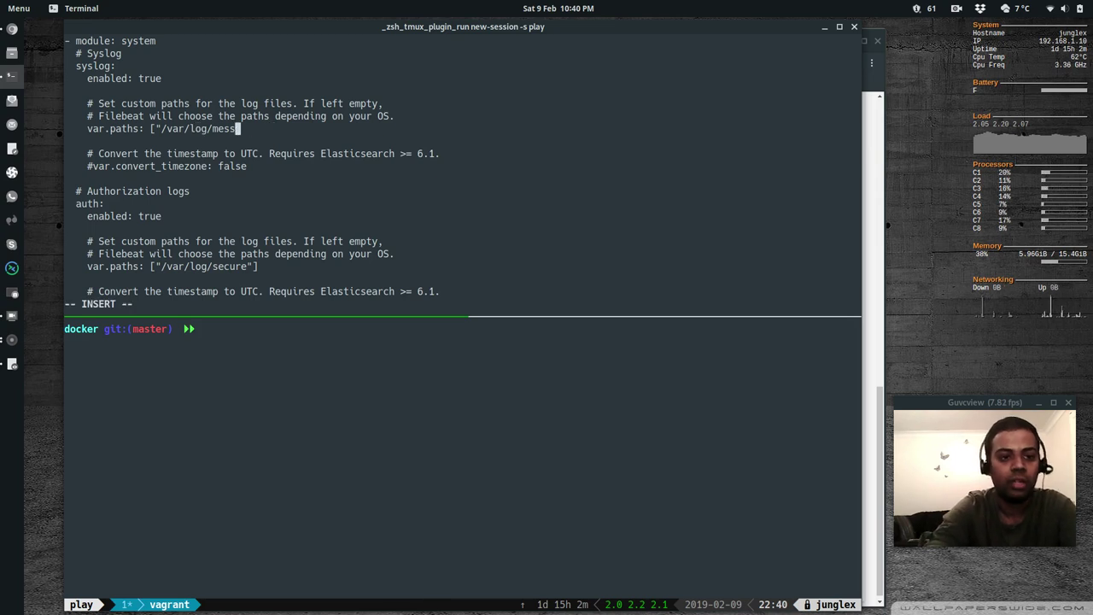
key("Left")
key("Left")
key("Left")
key("Left")
key("Left")
key("Left")
key("Left")
key("Left")
key("Left")
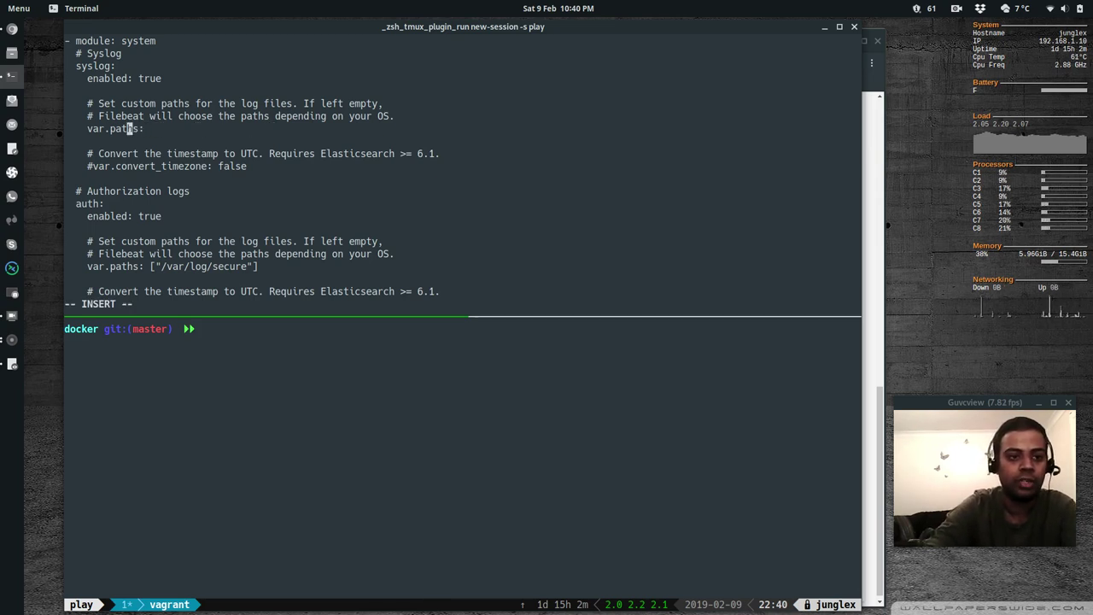
key("Left")
type("i#")
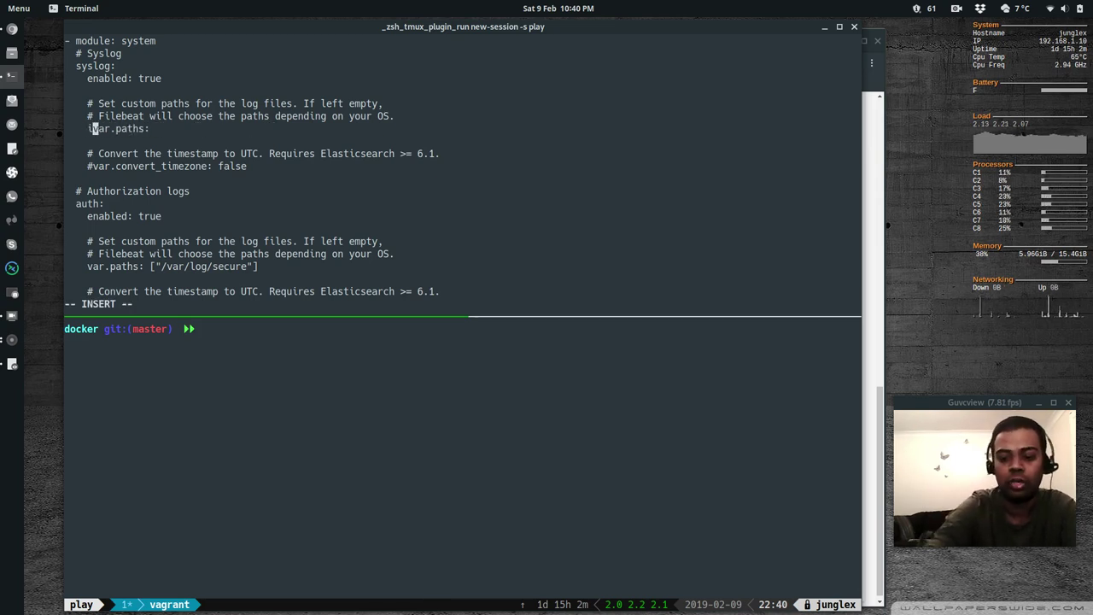
key("Left")
key("Left")
key("Delete")
key("Escape")
Comment out the auth var.paths line and delete its secure log path
key("j")
key("j")
key("j")
key("j")
key("j")
key("j")
key("j")
key("j")
key("j")
key("j")
key("j")
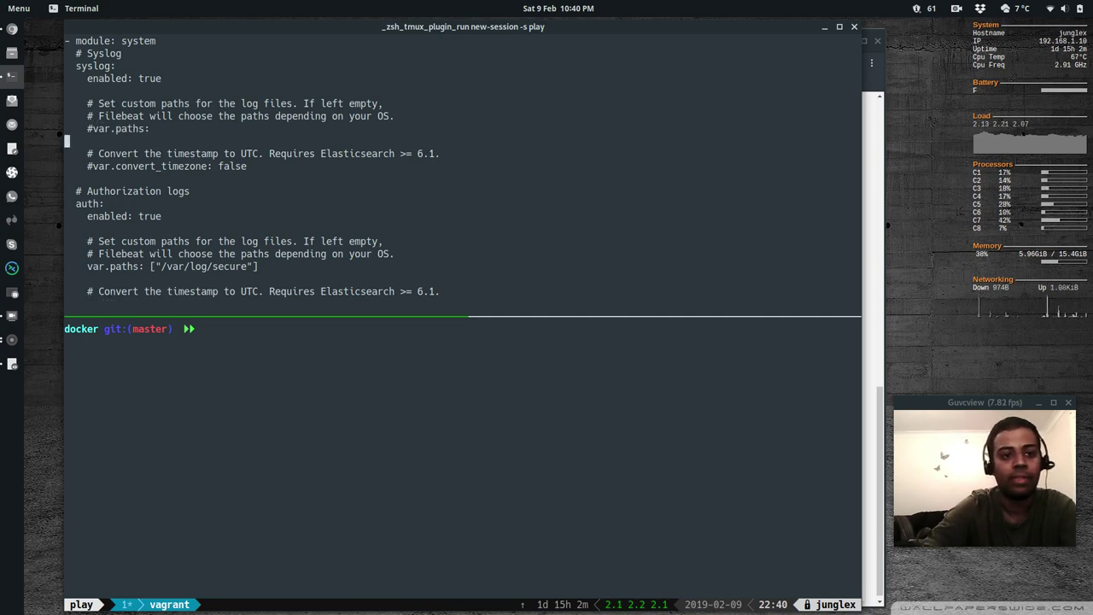
type("i")
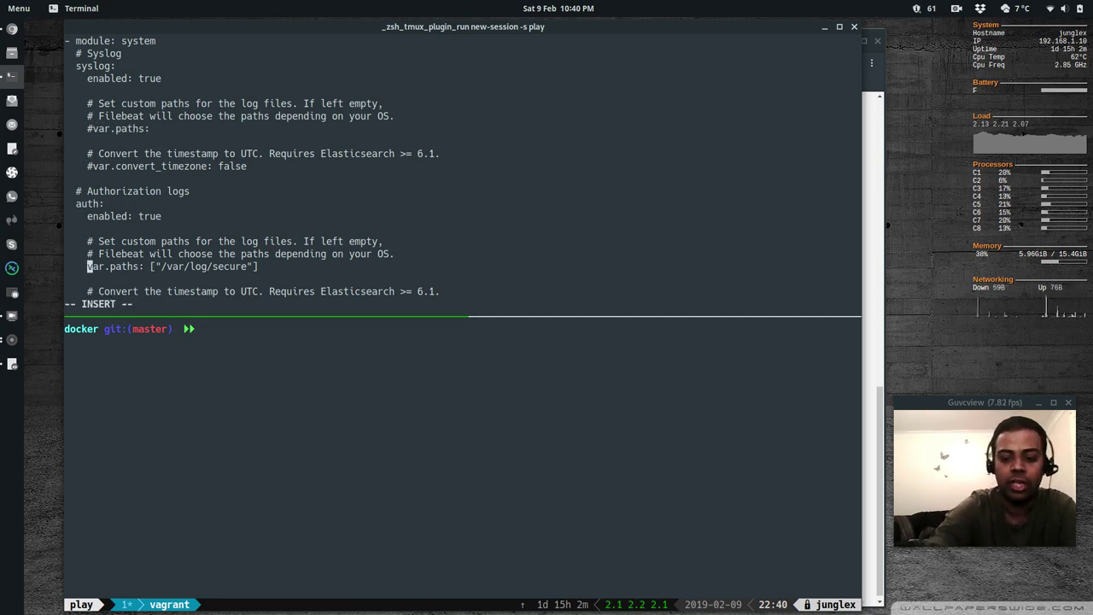
type("#")
key("Escape")
key("A")
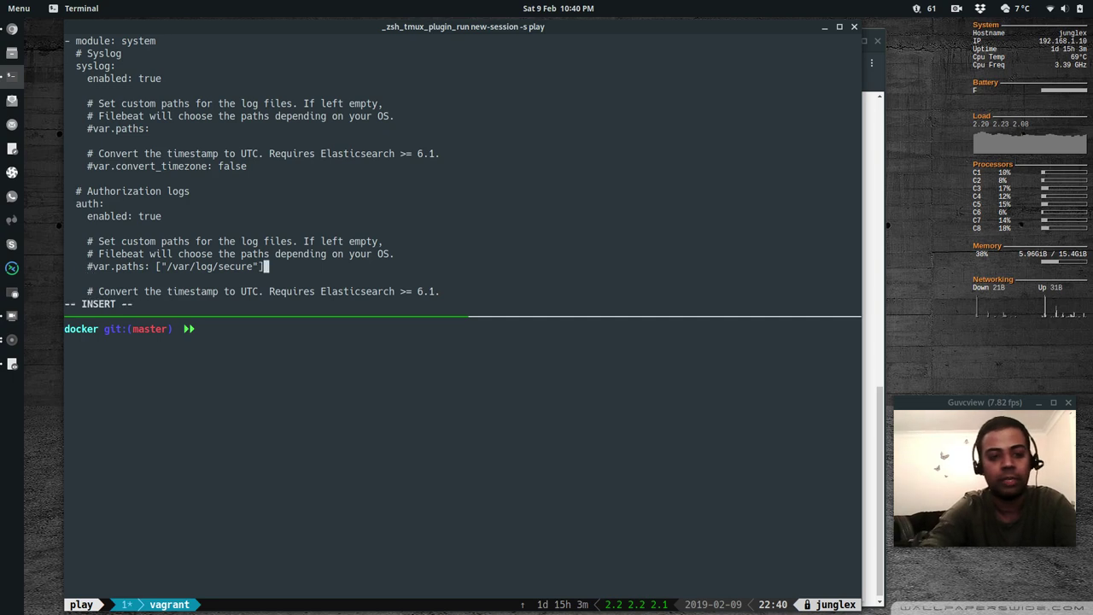
key("BackSpace")
key("BackSpace")
key("BackSpace")
key("BackSpace")
key("BackSpace")
key("BackSpace")
key("BackSpace")
key("BackSpace")
key("BackSpace")
key("BackSpace")
key("BackSpace")
key("BackSpace")
key("BackSpace")
key("BackSpace")
key("BackSpace")
key("BackSpace")
key("BackSpace")
key("BackSpace")
key("BackSpace")
key("BackSpace")
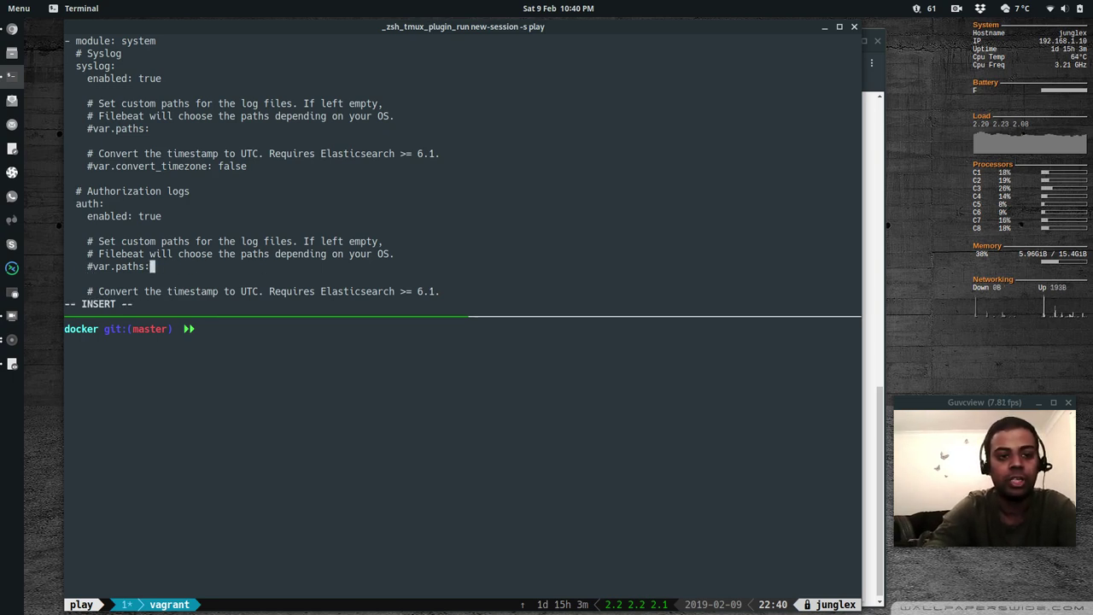
key("Escape")
Save system.yml with :wq and clear the terminal screen
type(":wq")
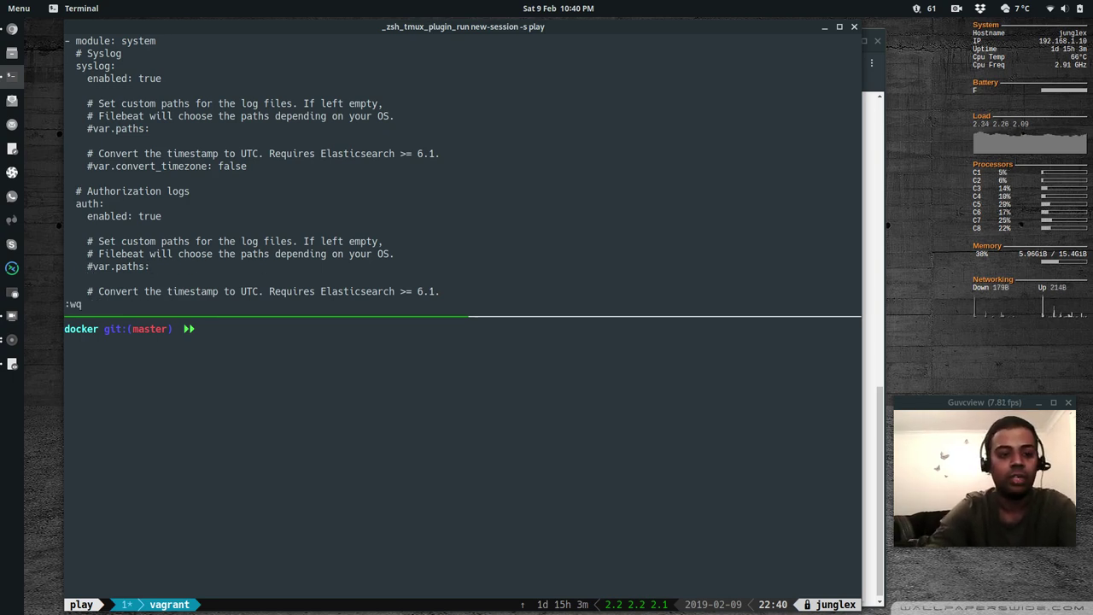
key("Return")
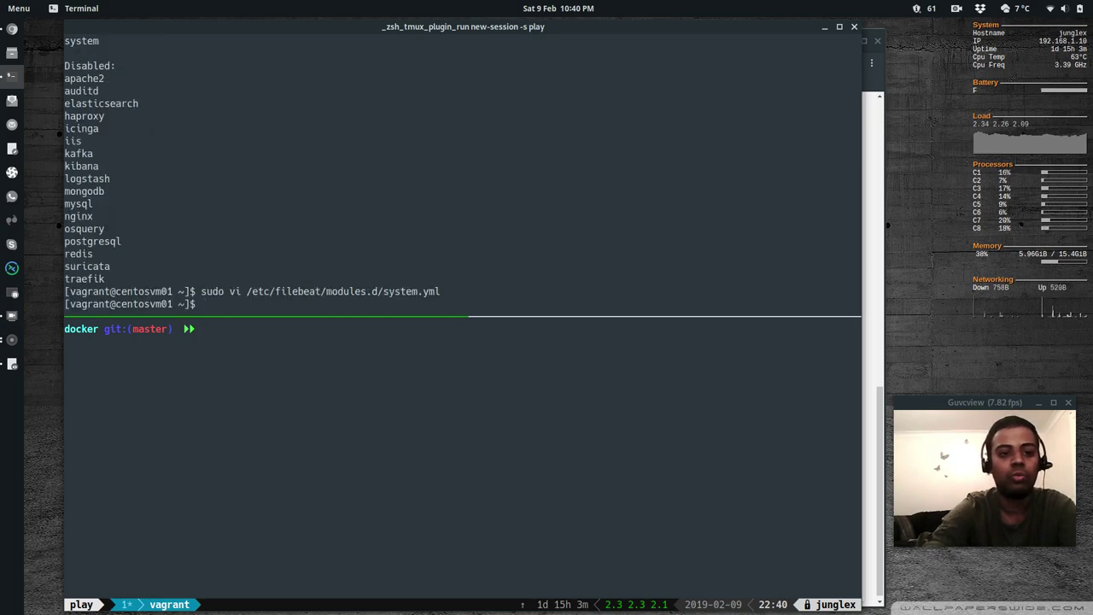
key("ctrl+l")
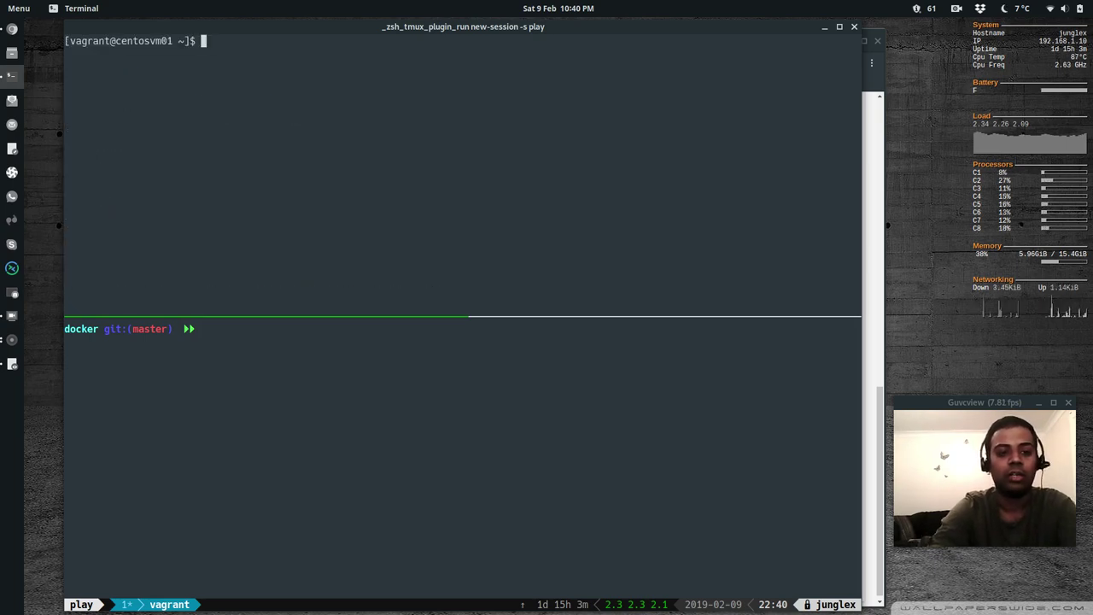
Find the filebeat setup command in the Kibana tutorial's Start Filebeat step, then return
key("alt+Tab")
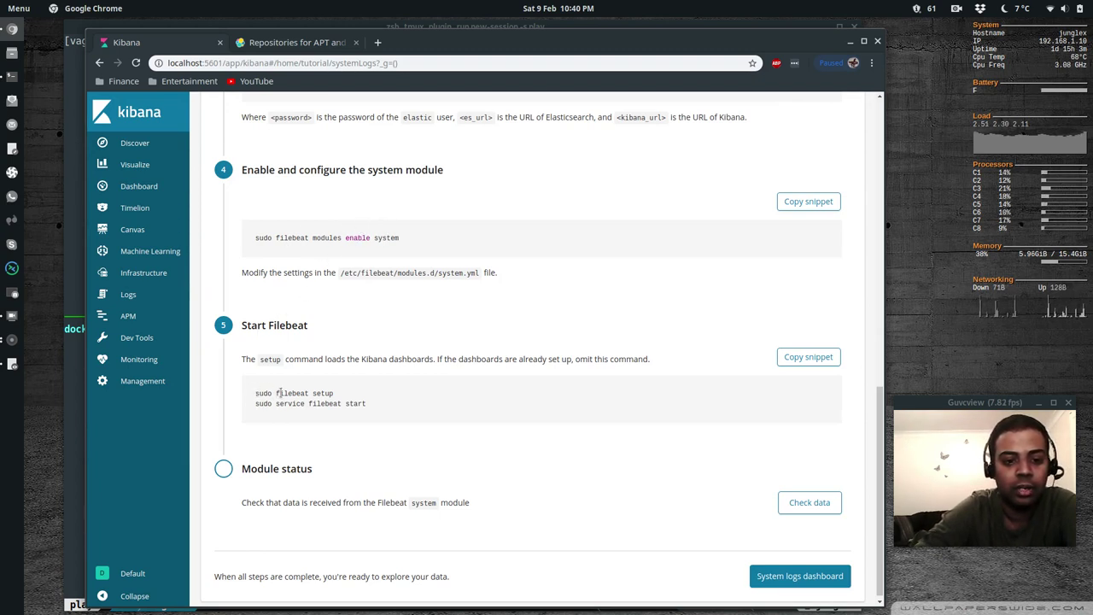
left_click_drag(277, 392, 333, 395)
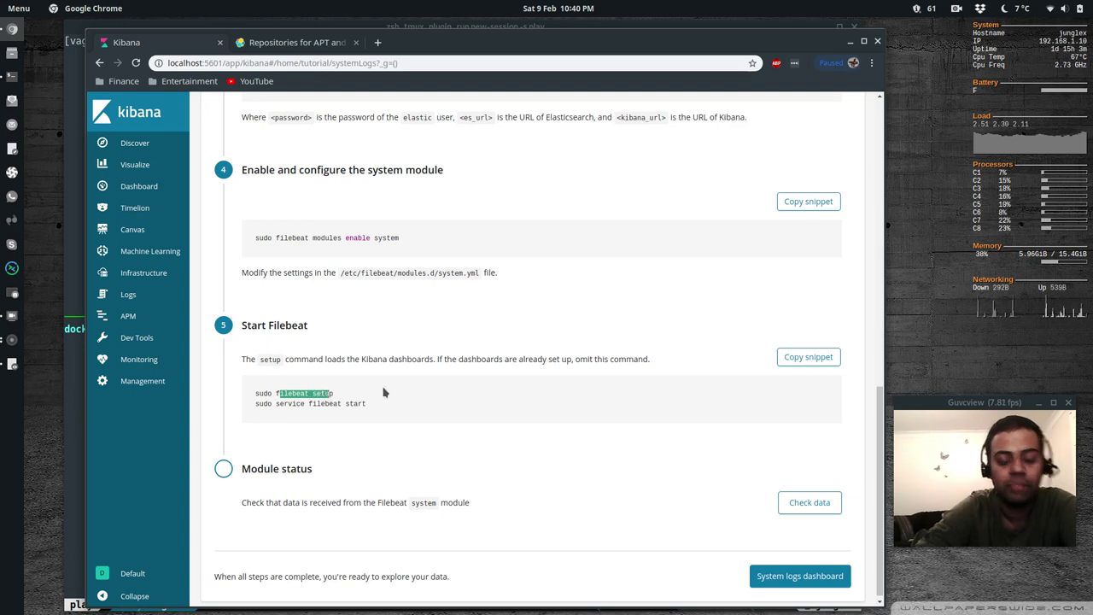
key("alt+Tab")
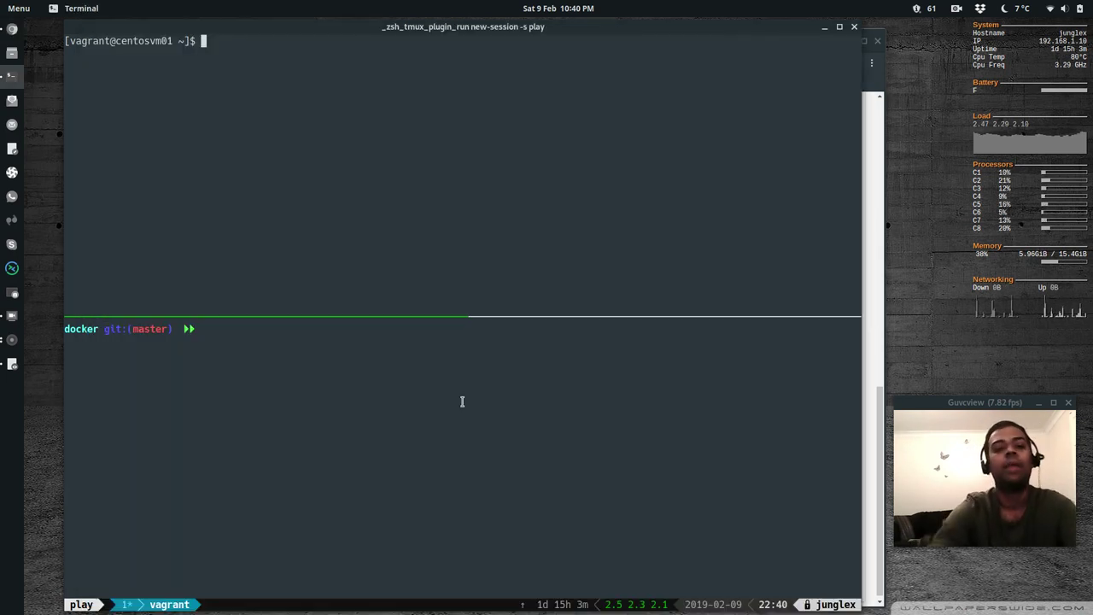
Check the filebeat service status and enable it to start at boot
type("sudo s")
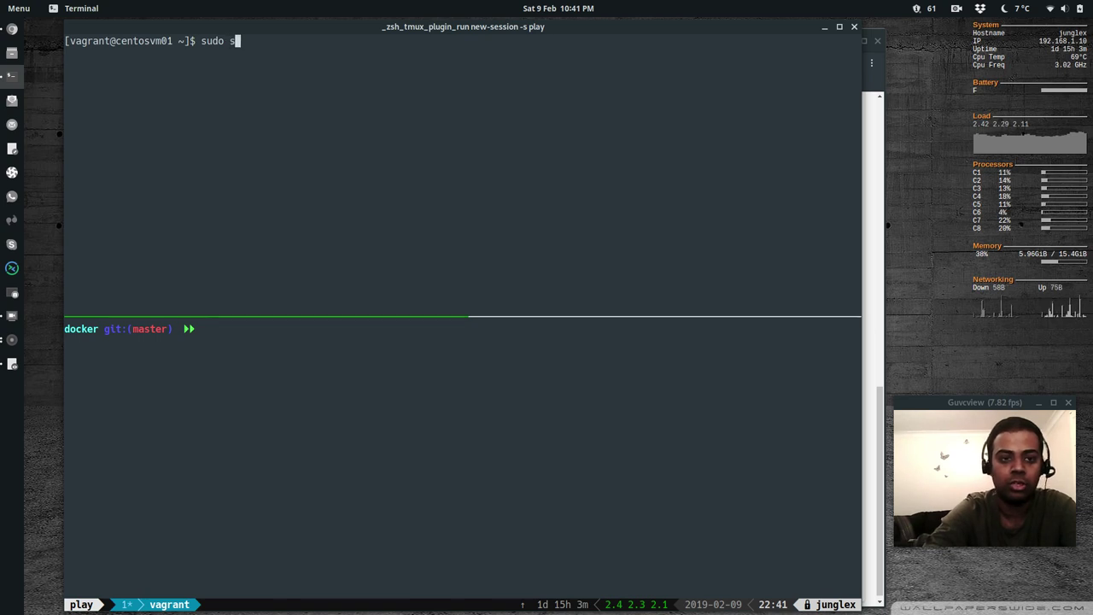
type("ystemctl status ")
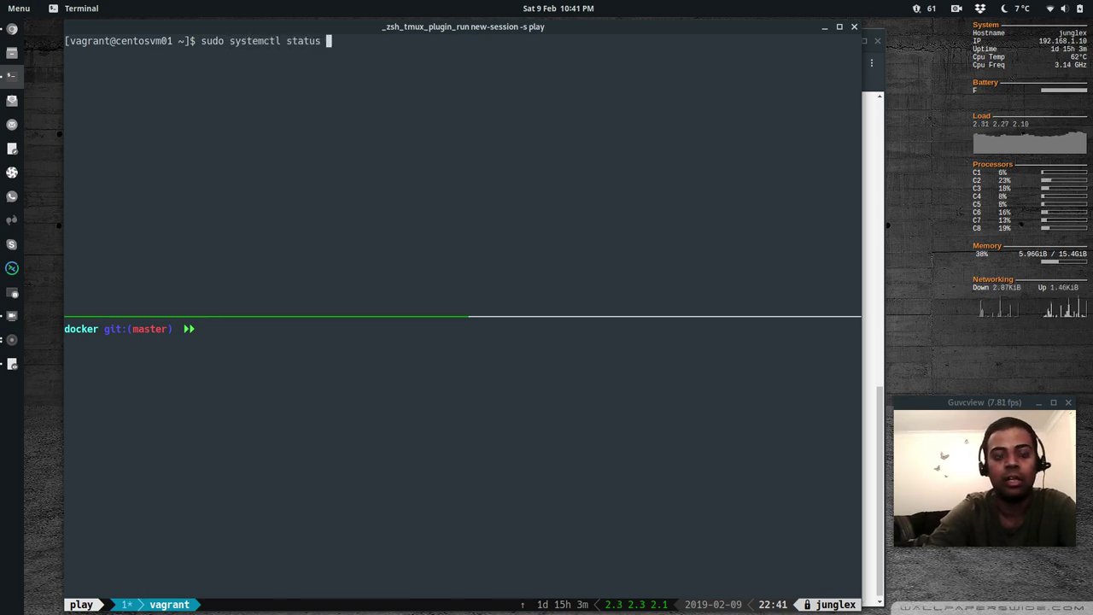
type("filebeat")
key("Return")
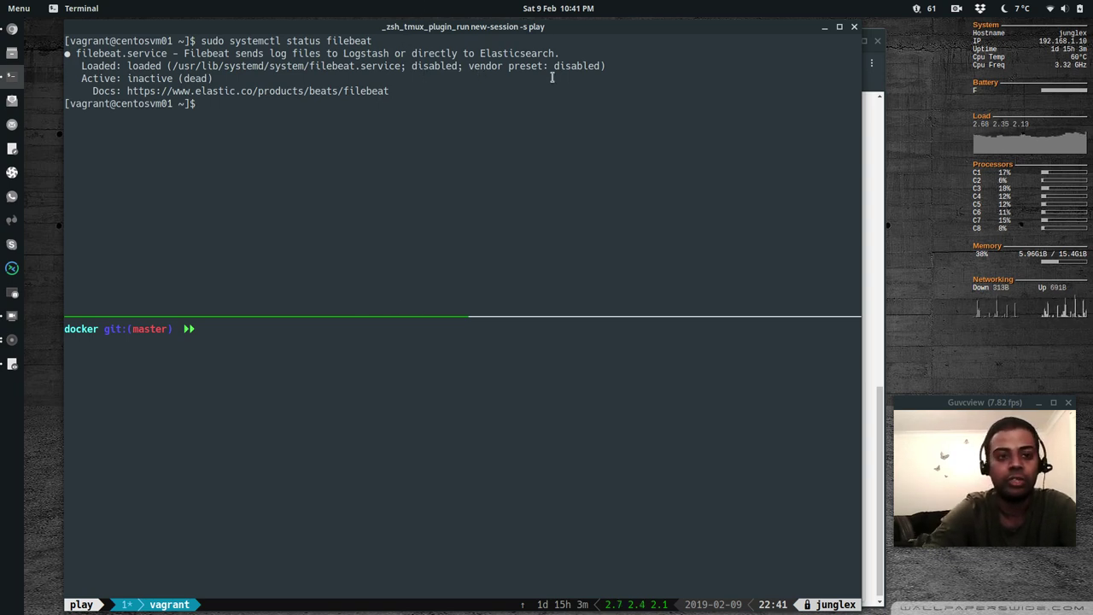
type("sudo system")
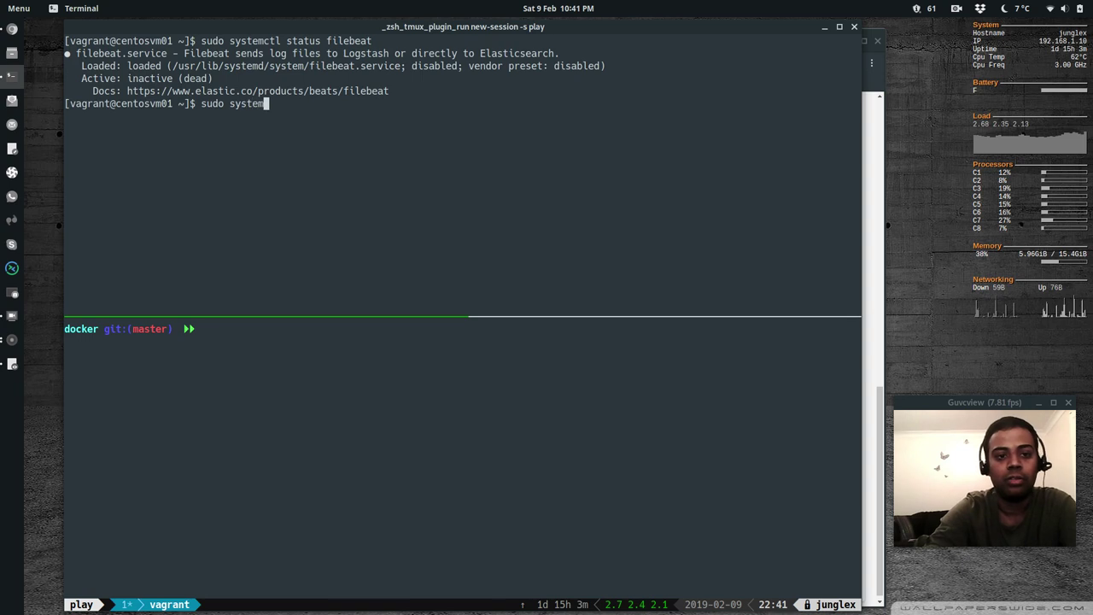
type("ctl enabel")
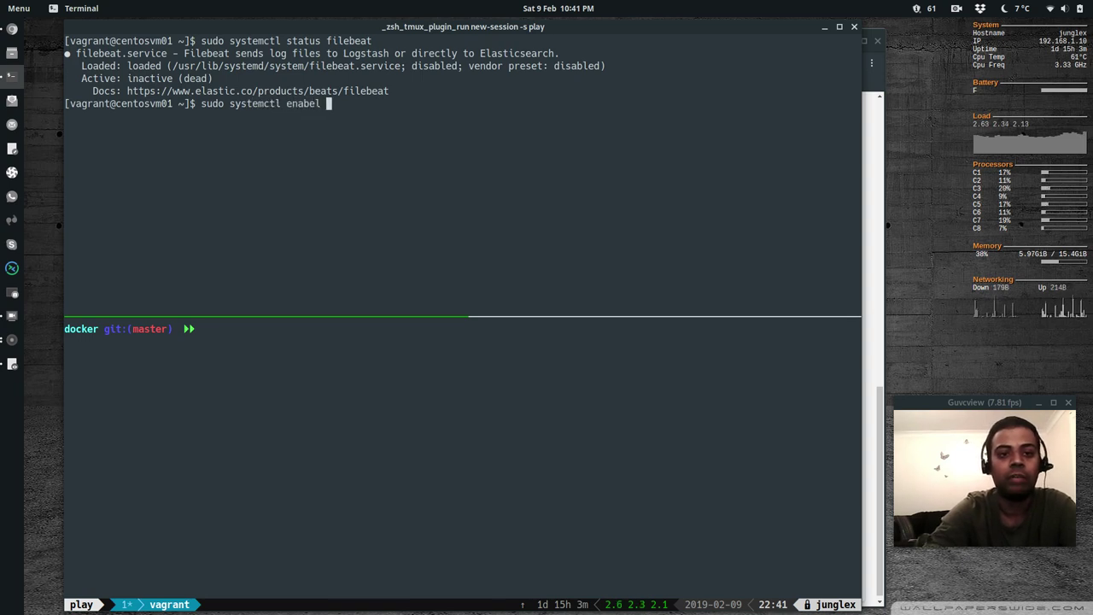
key("BackSpace")
key("BackSpace")
key("BackSpace")
type("le filebeat")
key("Return")
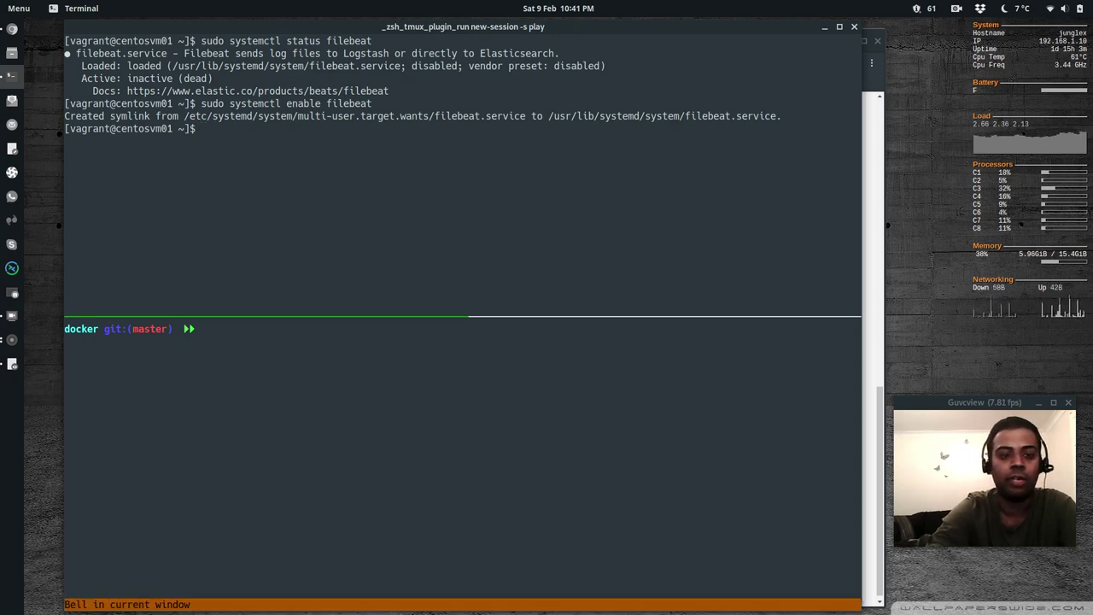
Run filebeat setup to load dashboards, start the filebeat service, and confirm it's active (running)
type("sudo filebeat")
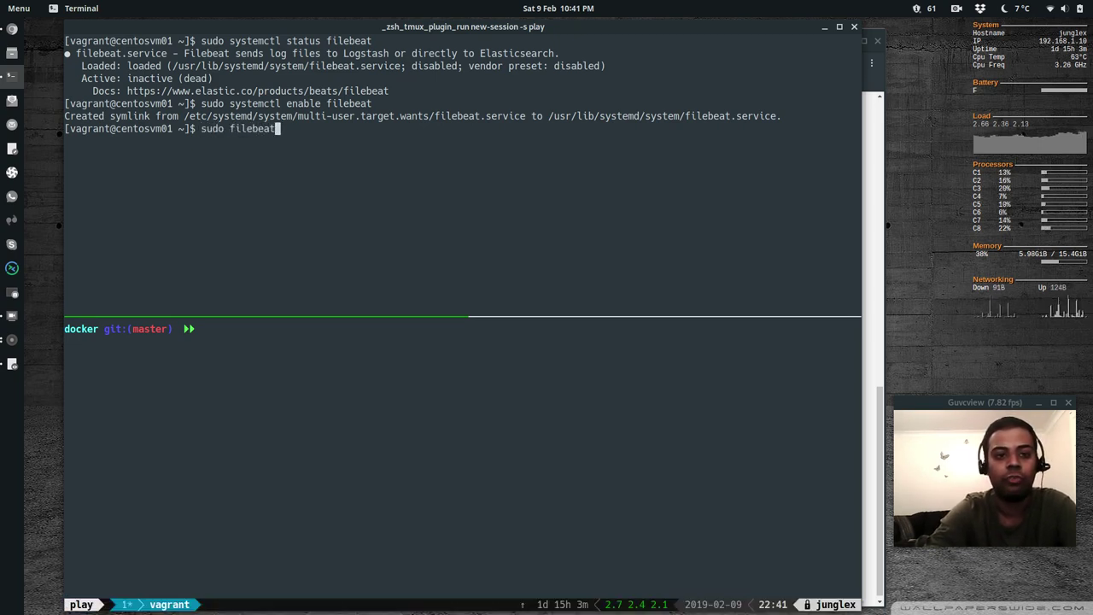
type(" sttup")
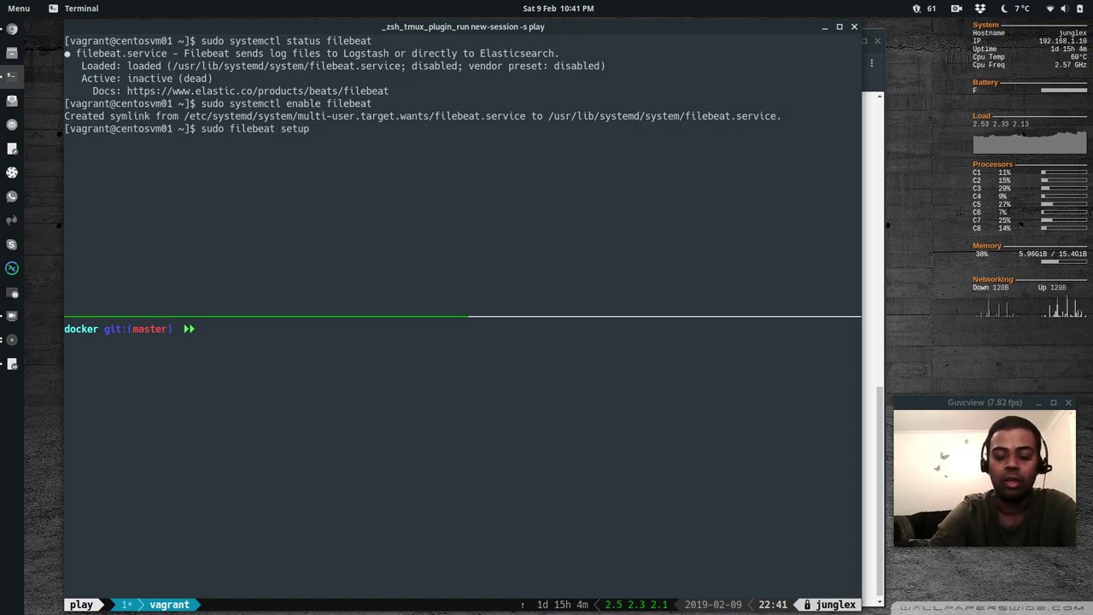
key("Return")
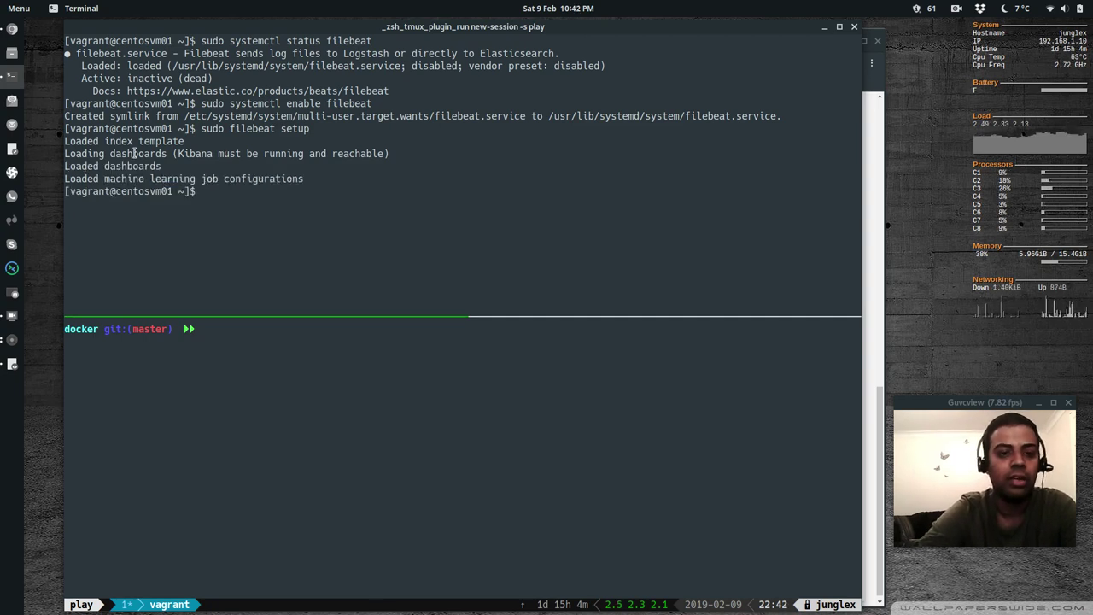
type("udo ")
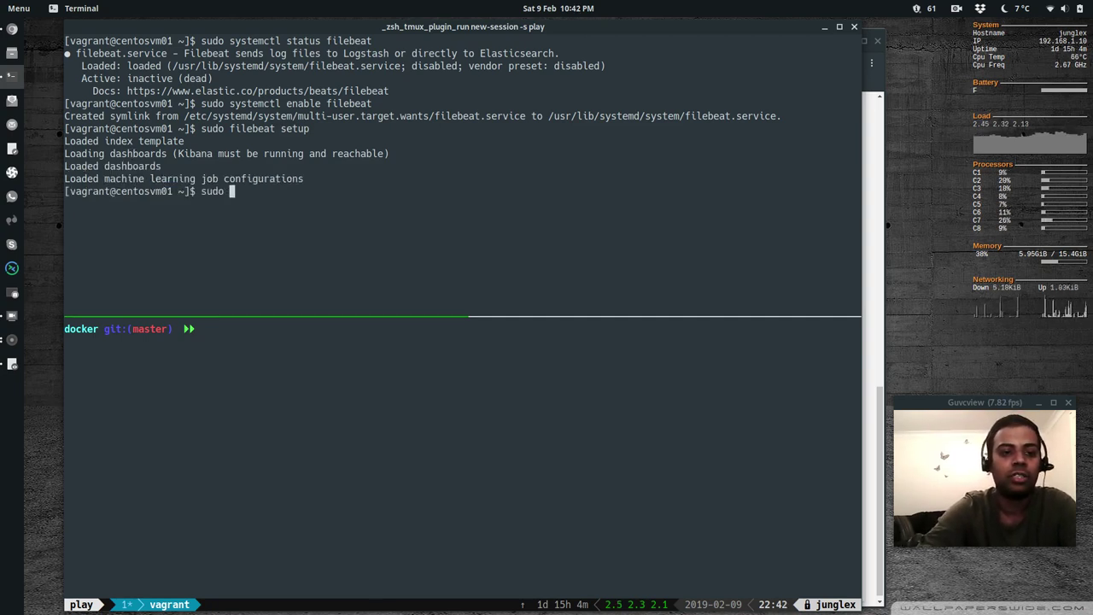
type("sys")
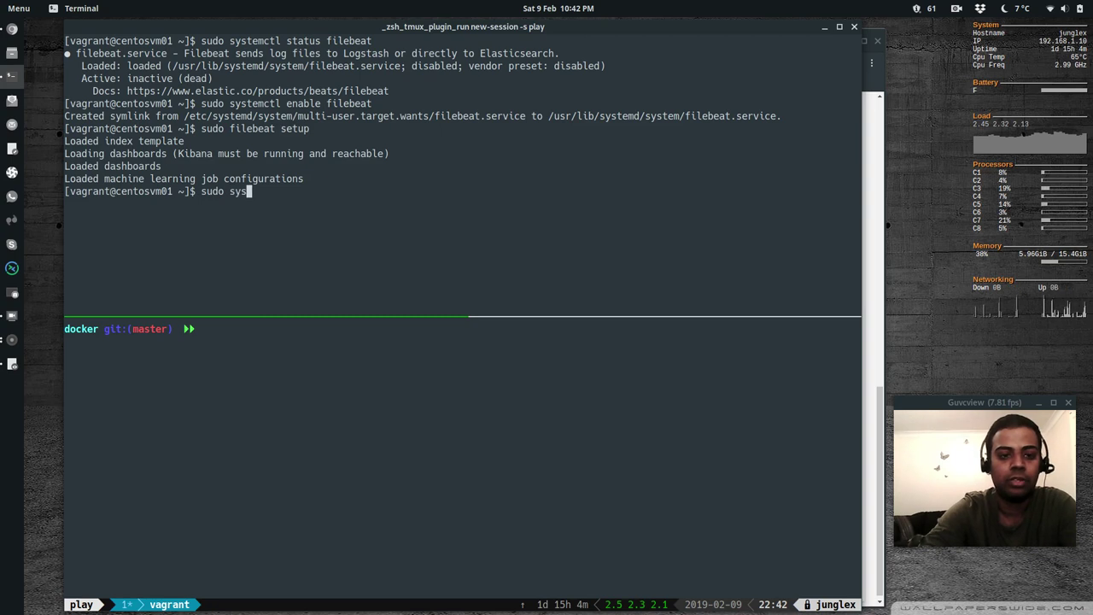
type("temctl start filebeaty")
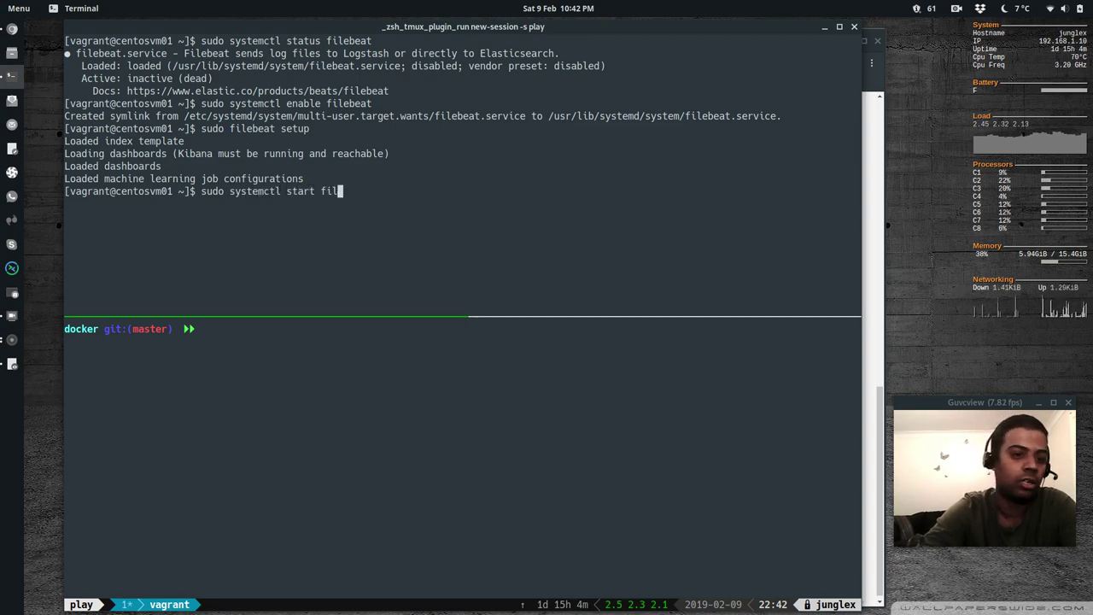
key("Return")
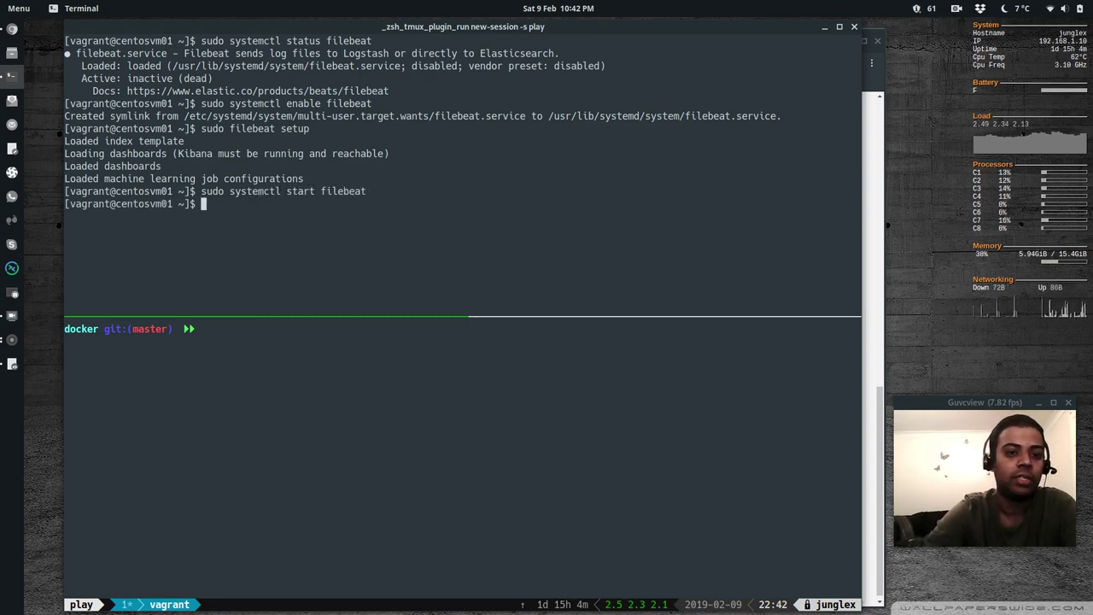
type("sudo systemctl sta")
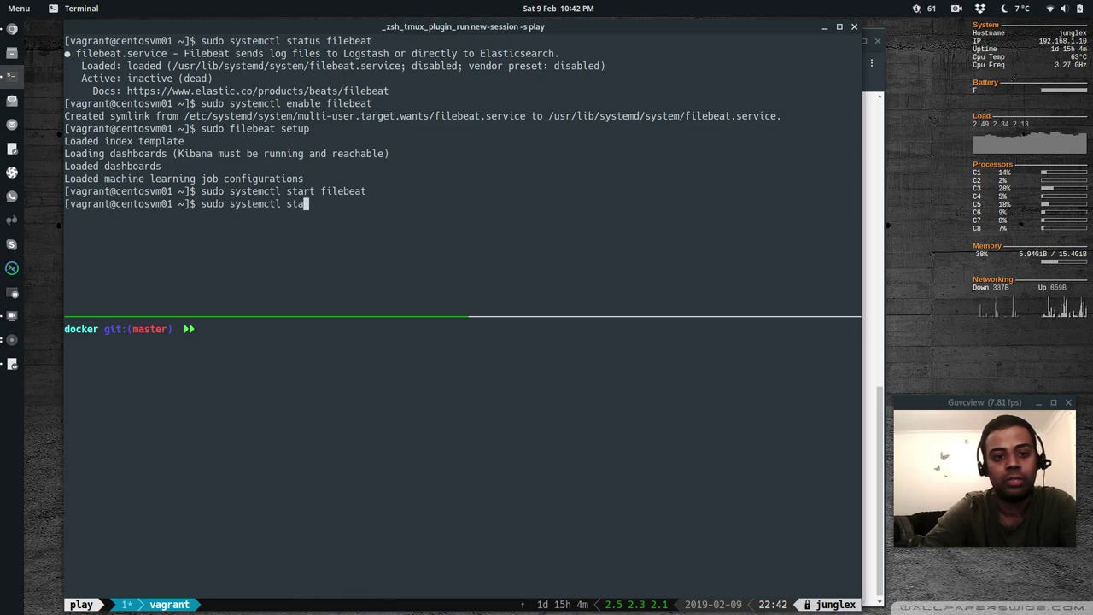
type("tus filebeat")
key("Return")
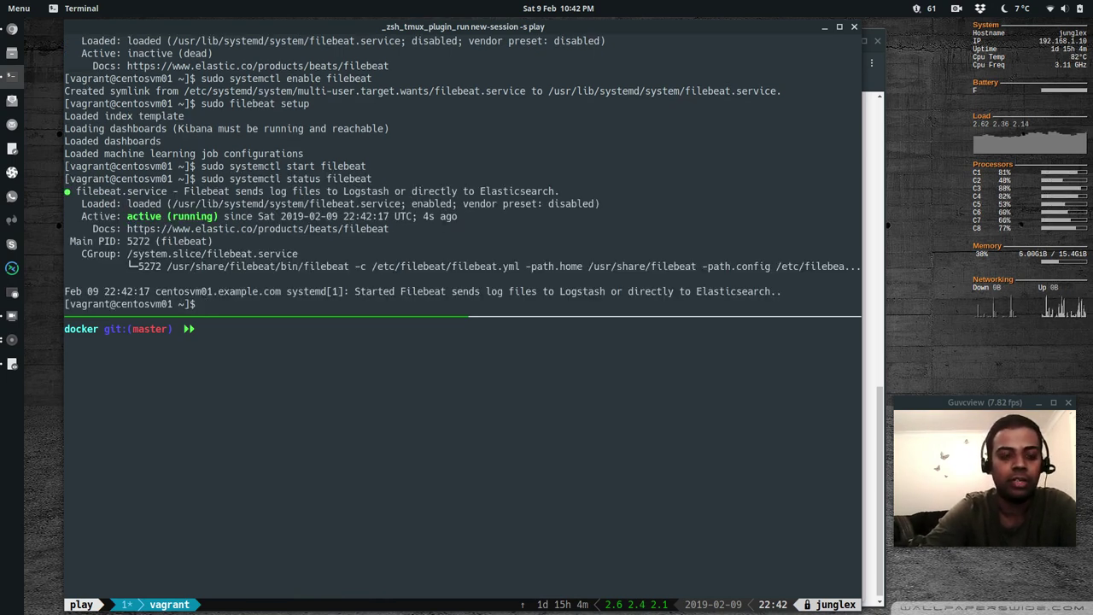
Back in the Kibana tutorial, confirm data is arriving from the system module
key("alt+Tab")
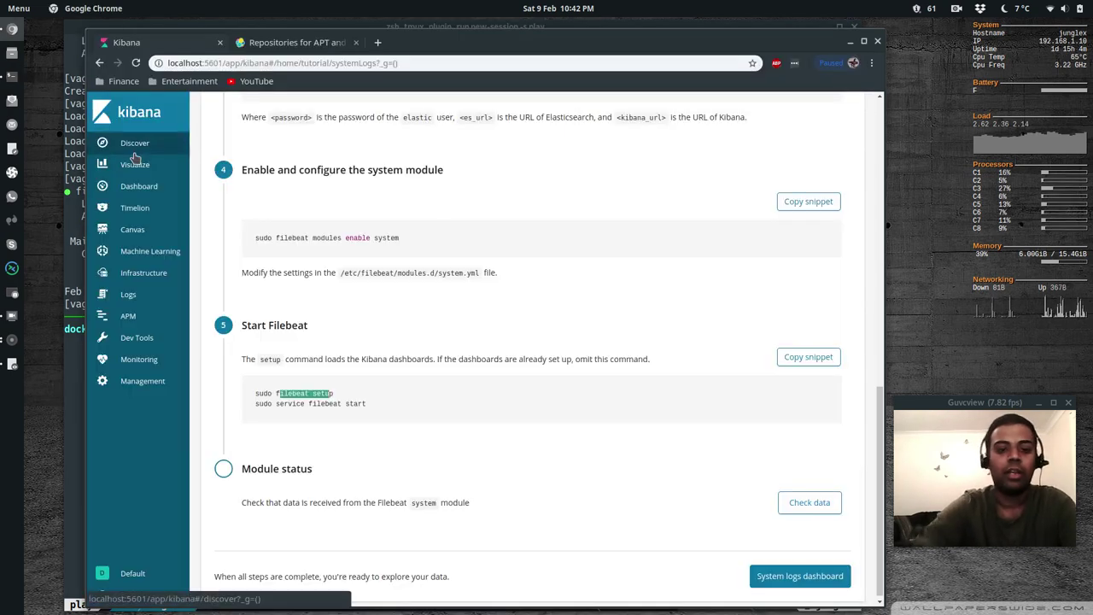
left_click(647, 467)
scroll(507, 416, "down", 1)
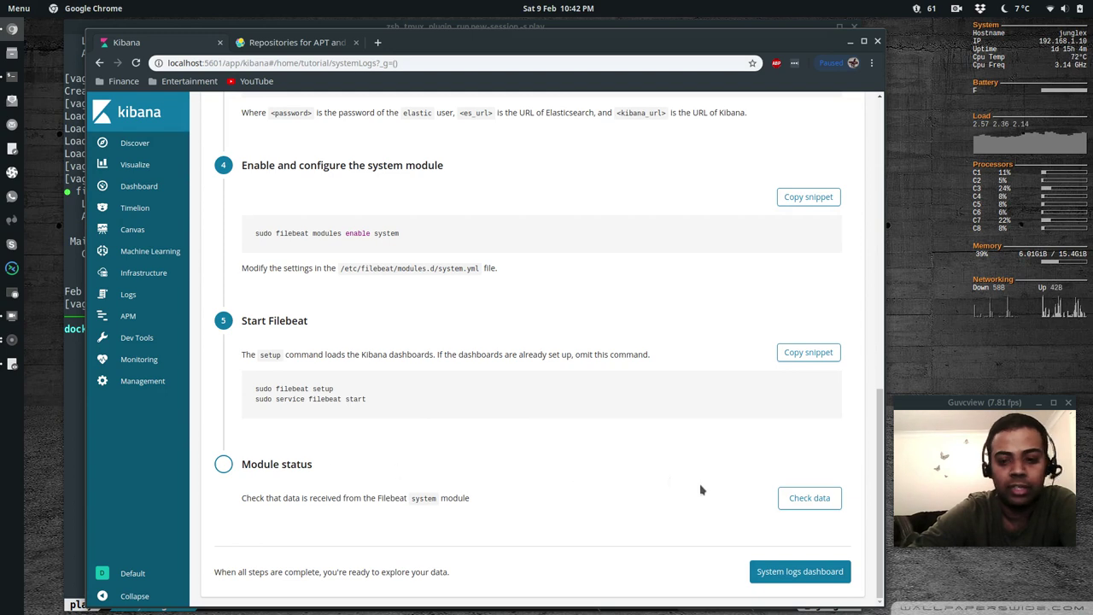
left_click(814, 504)
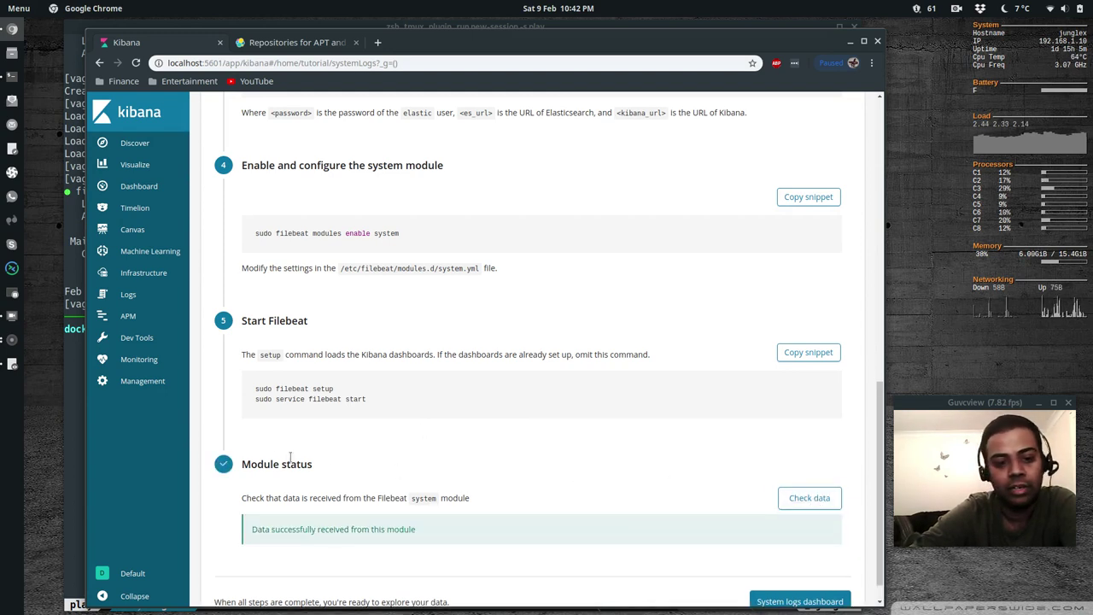
Go via the System logs dashboard to the filebeat-* index pattern with 1135 fields
scroll(389, 480, "down", 1)
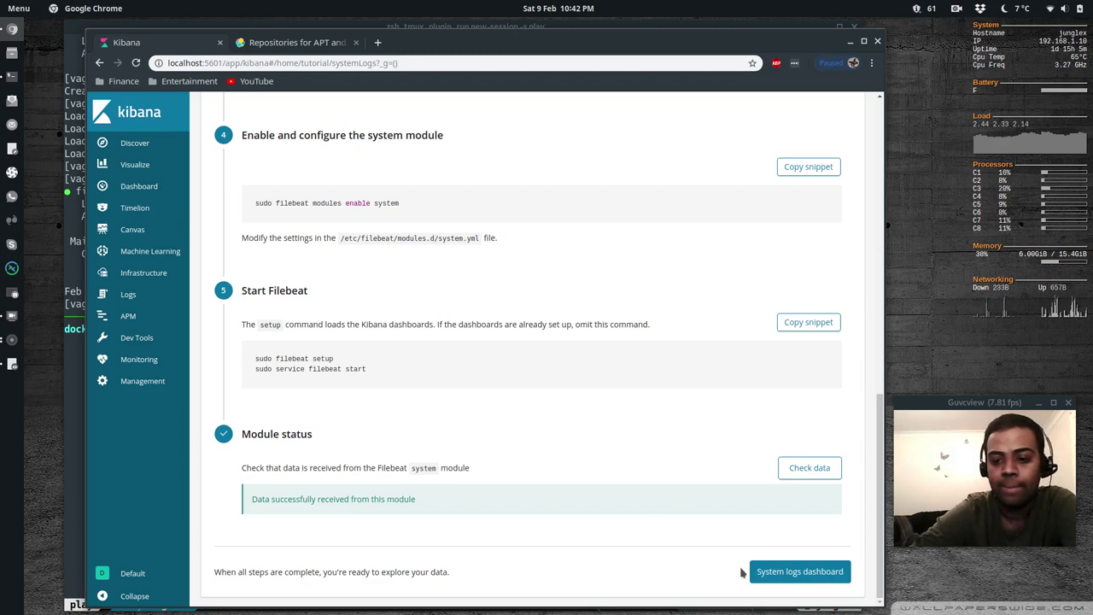
left_click(822, 574)
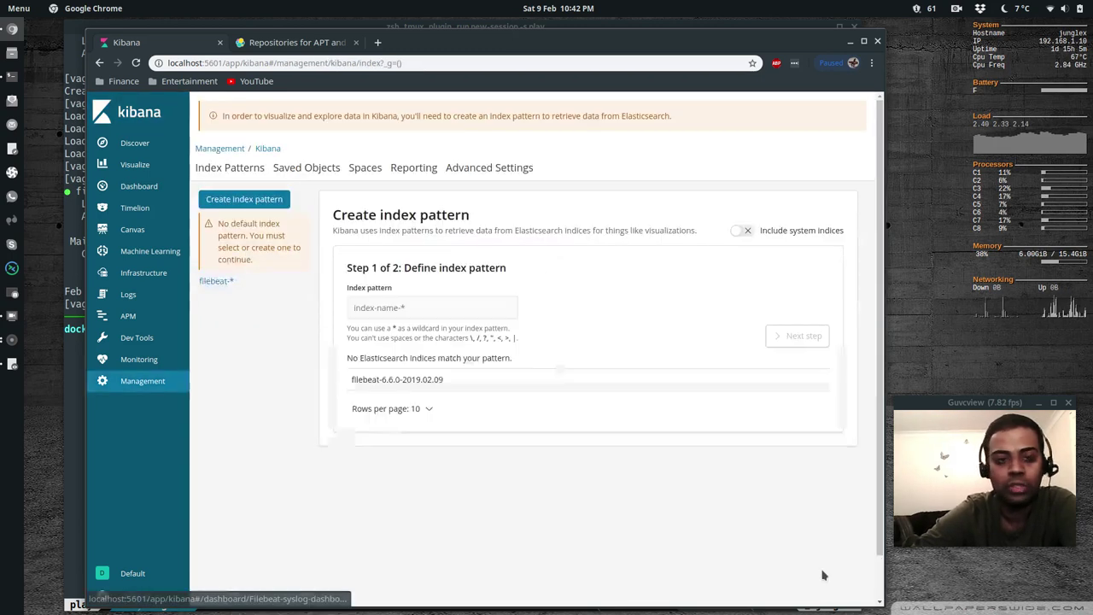
left_click(214, 282)
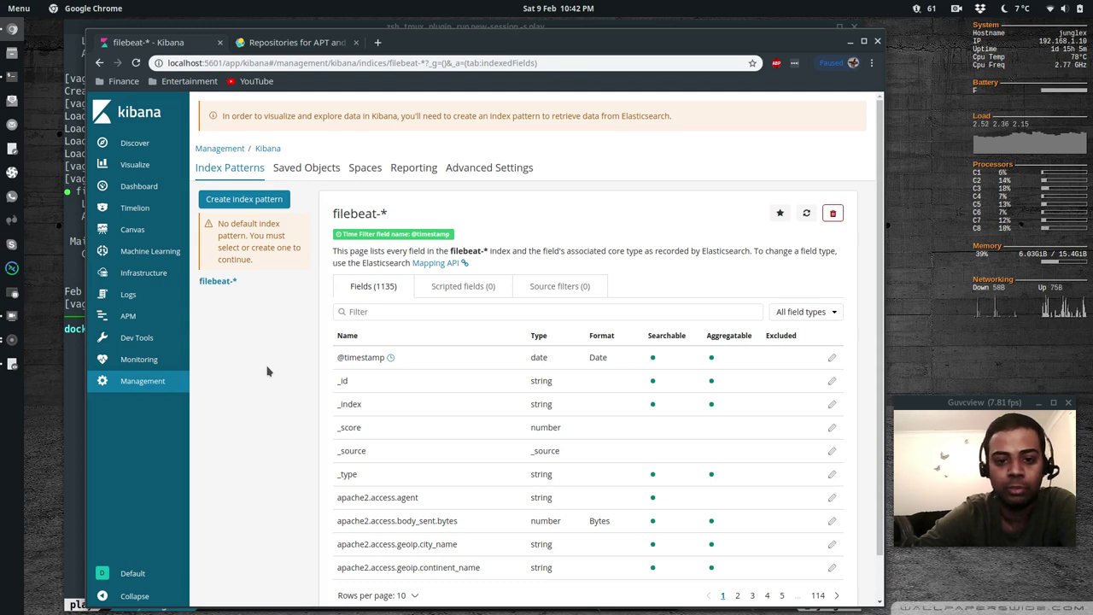
scroll(250, 383, "down", 1)
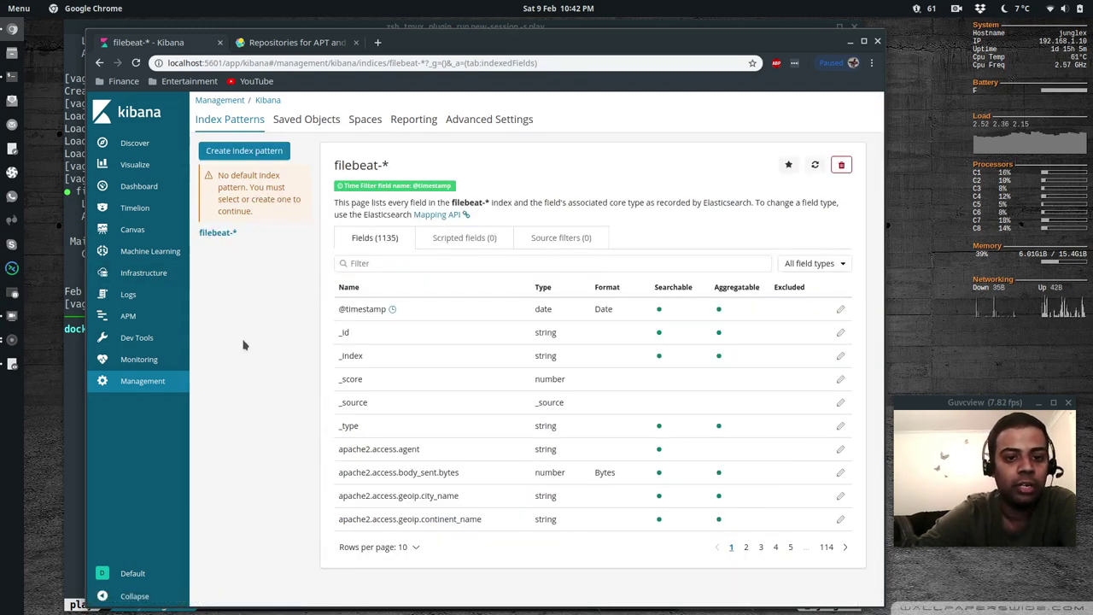
Open the System logs tutorial from Infrastructure setup instructions under Logging
left_click(150, 275)
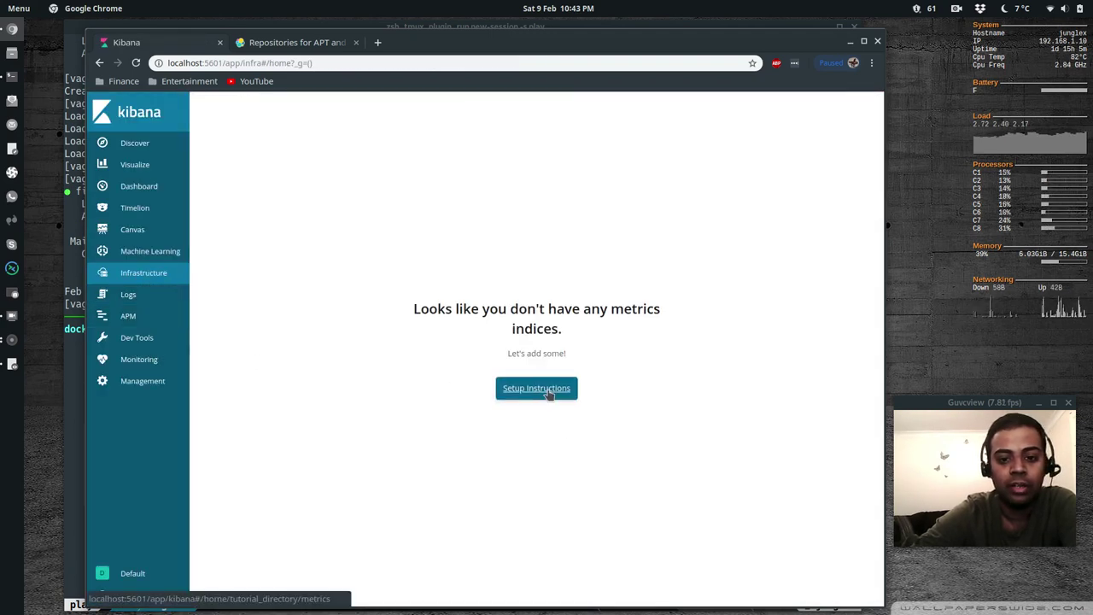
left_click(547, 392)
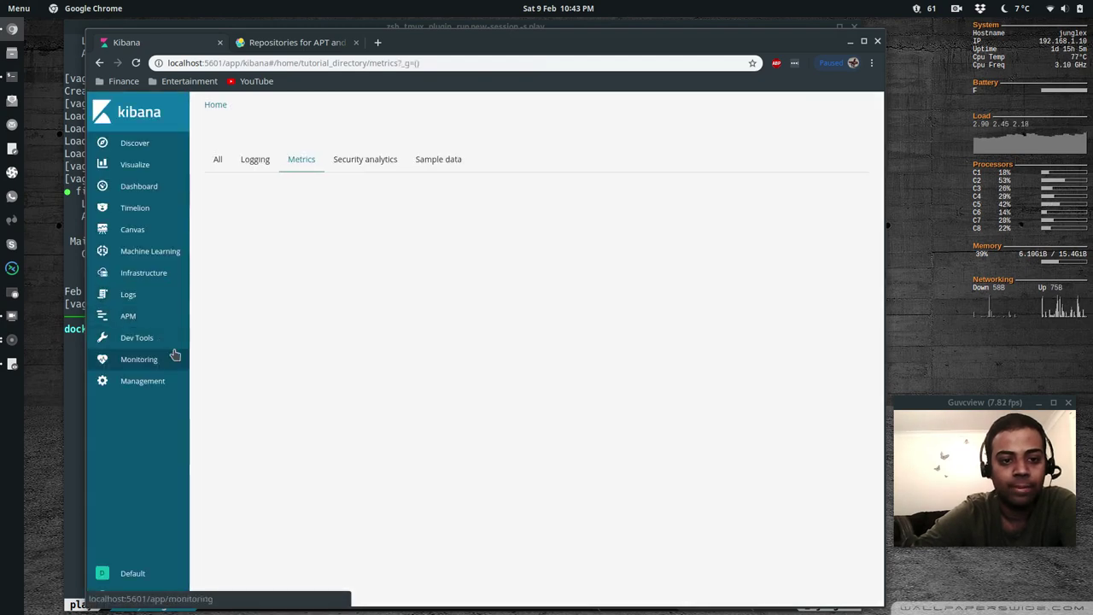
left_click(254, 159)
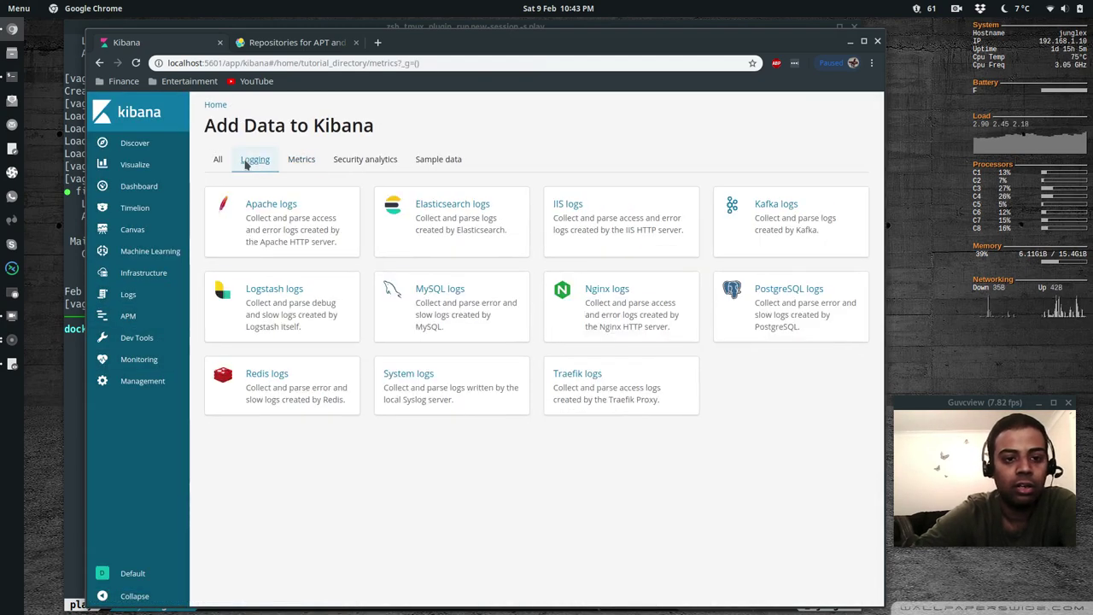
left_click(408, 374)
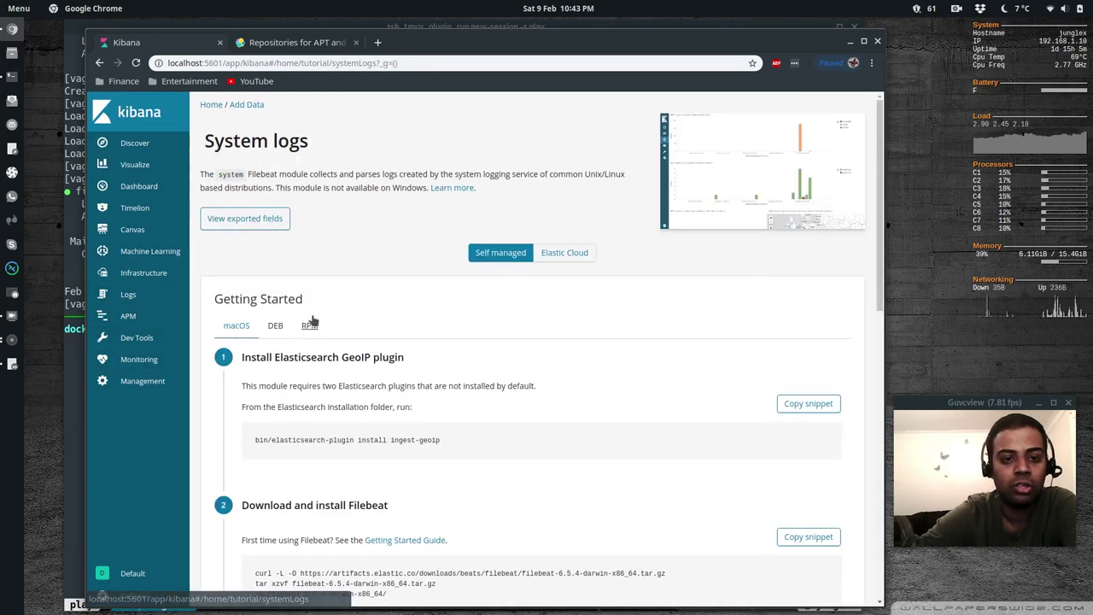
Show the RPM instructions, confirm system module data is received, and open the Syslog dashboard
scroll(488, 405, "down", 10)
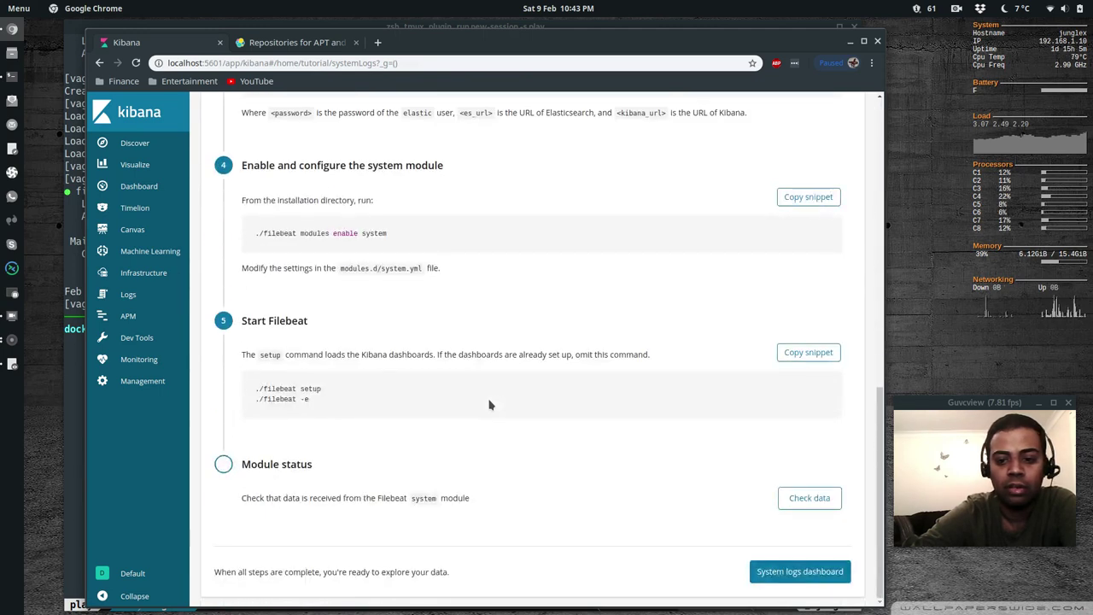
scroll(408, 325, "up", 10)
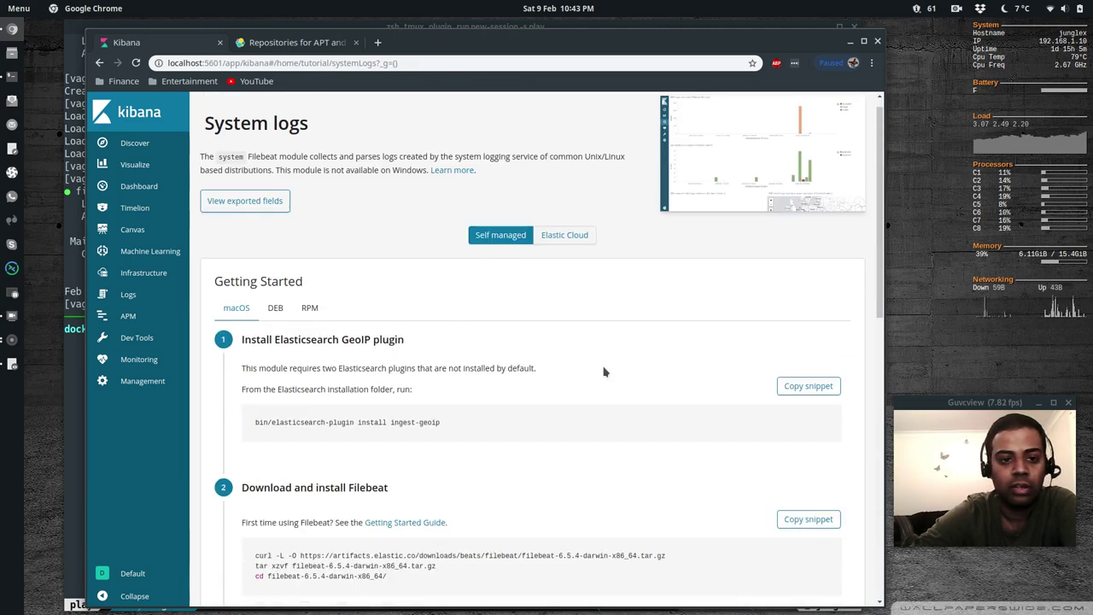
left_click(310, 308)
scroll(625, 455, "down", 4)
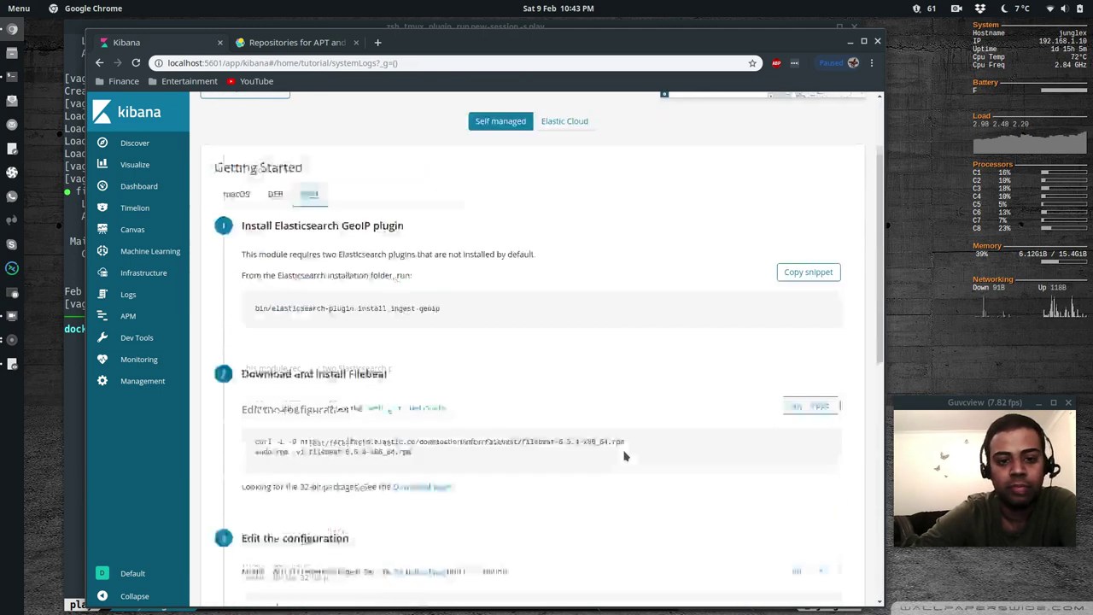
scroll(615, 484, "down", 4)
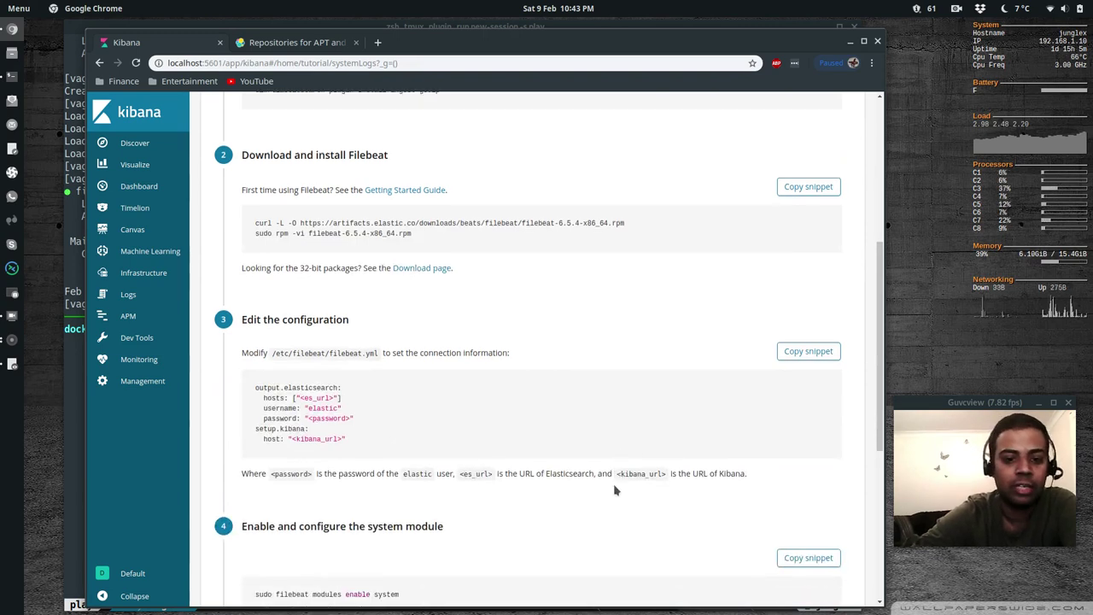
scroll(595, 478, "down", 1)
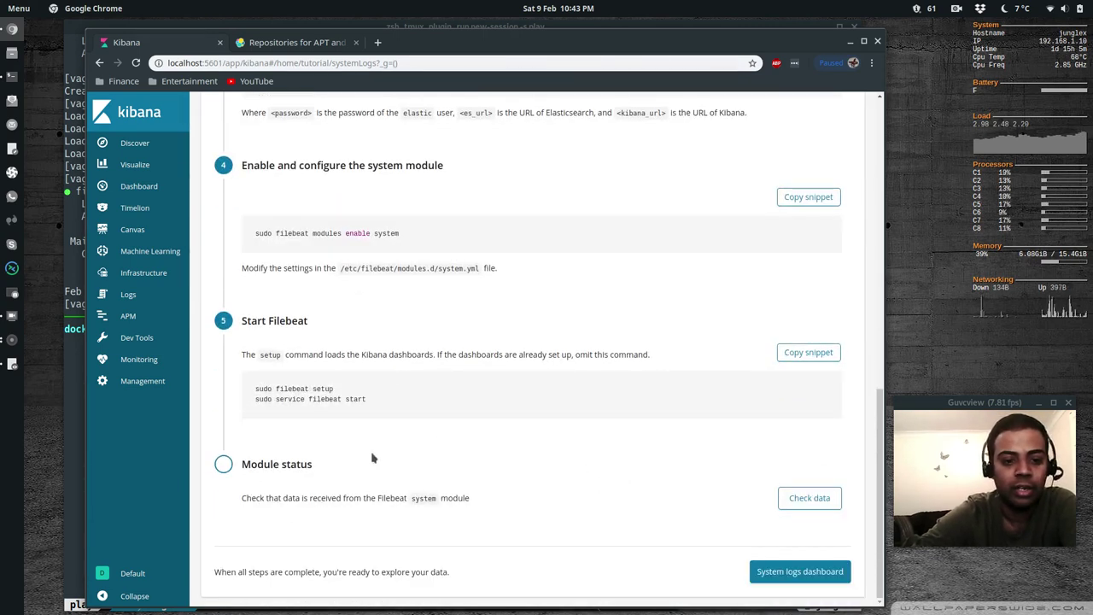
left_click(810, 498)
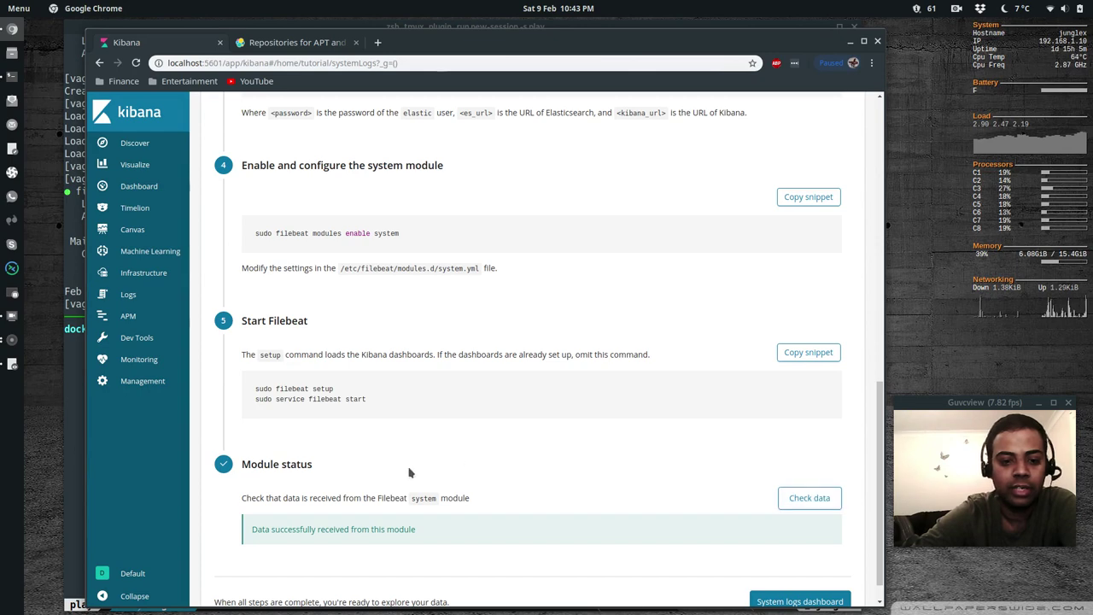
left_click(803, 573)
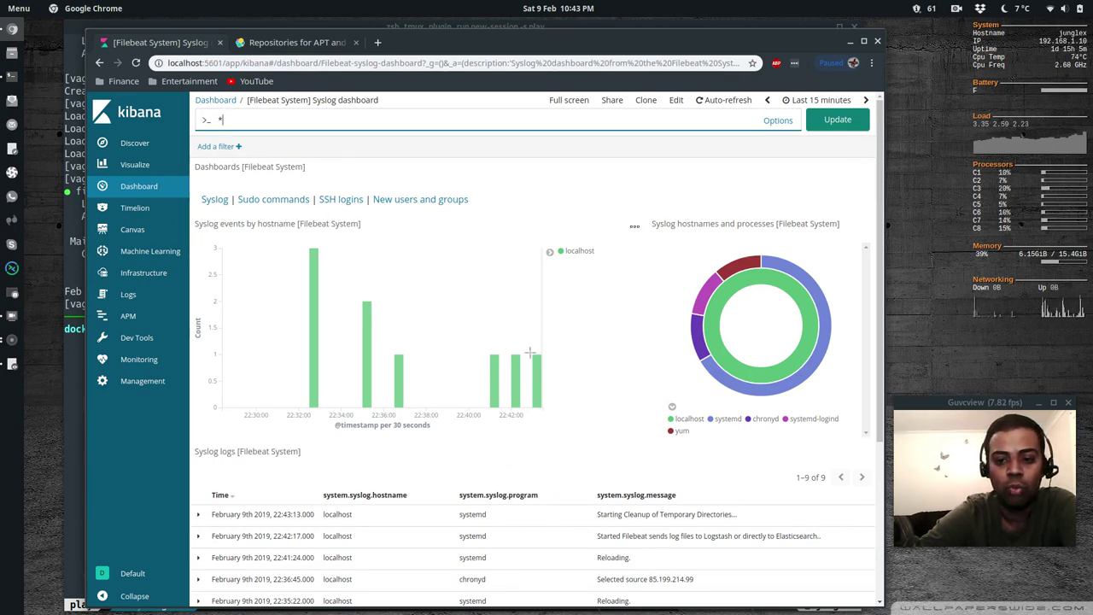
Scroll the [Filebeat System] Syslog dashboard down to the nine localhost syslog entries
scroll(549, 473, "down", 3)
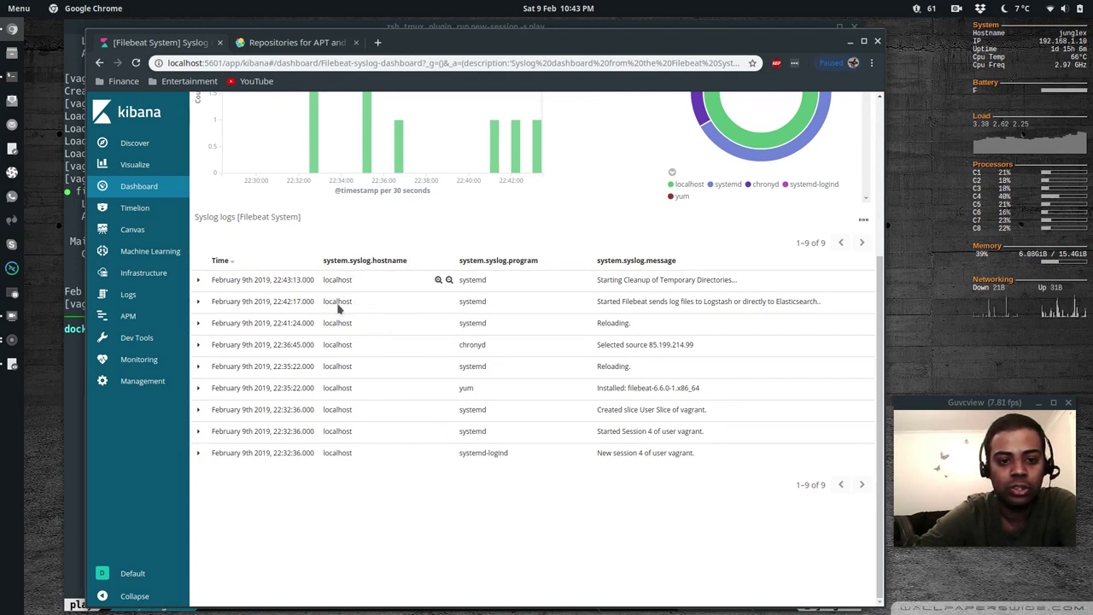
View /var/log/messages with sudo less, check the localhost entries, and quit
key("alt+Tab")
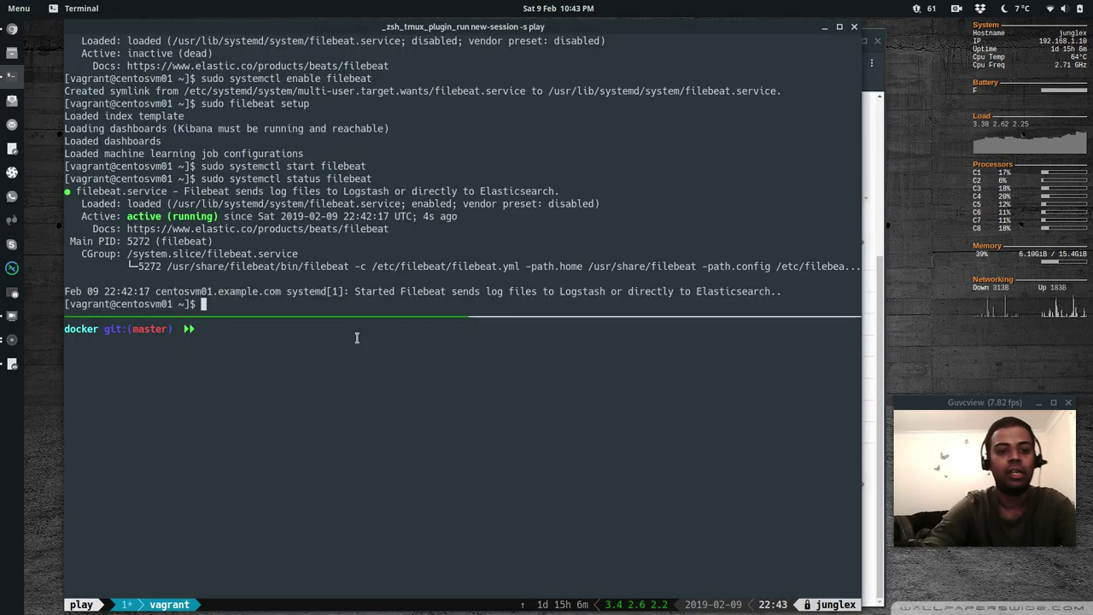
type("sudo less ")
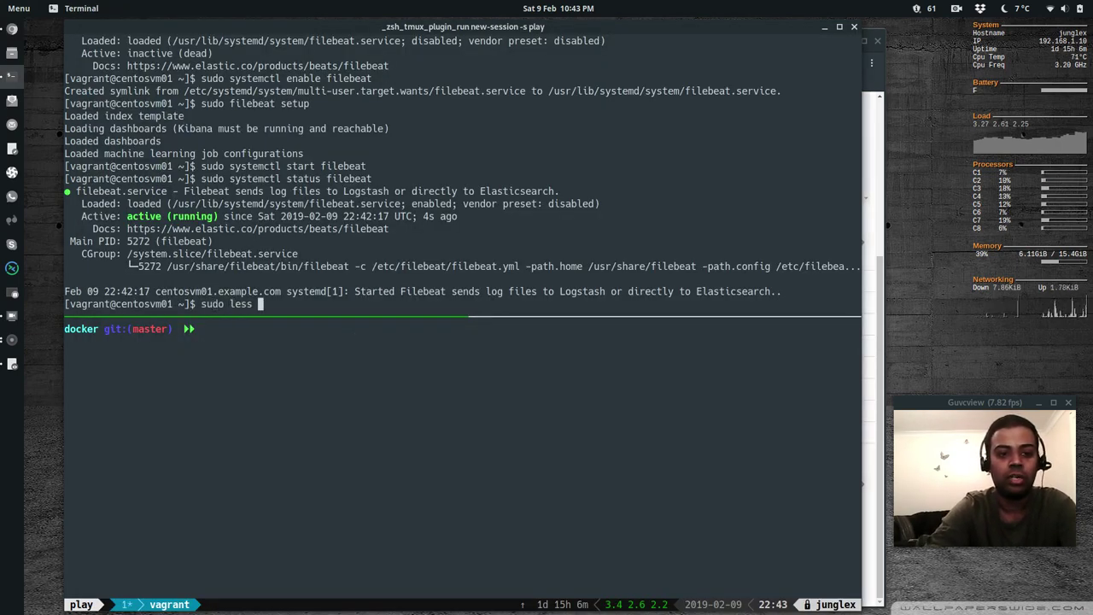
type("/var/o")
key("BackSpace")
type("log")
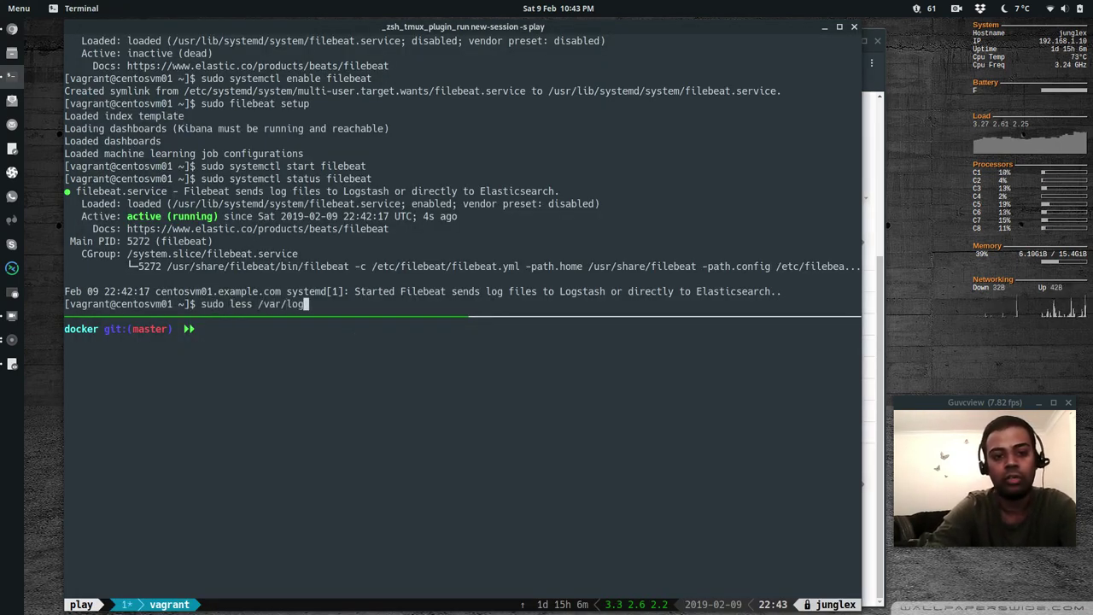
type("/messages")
key("Return")
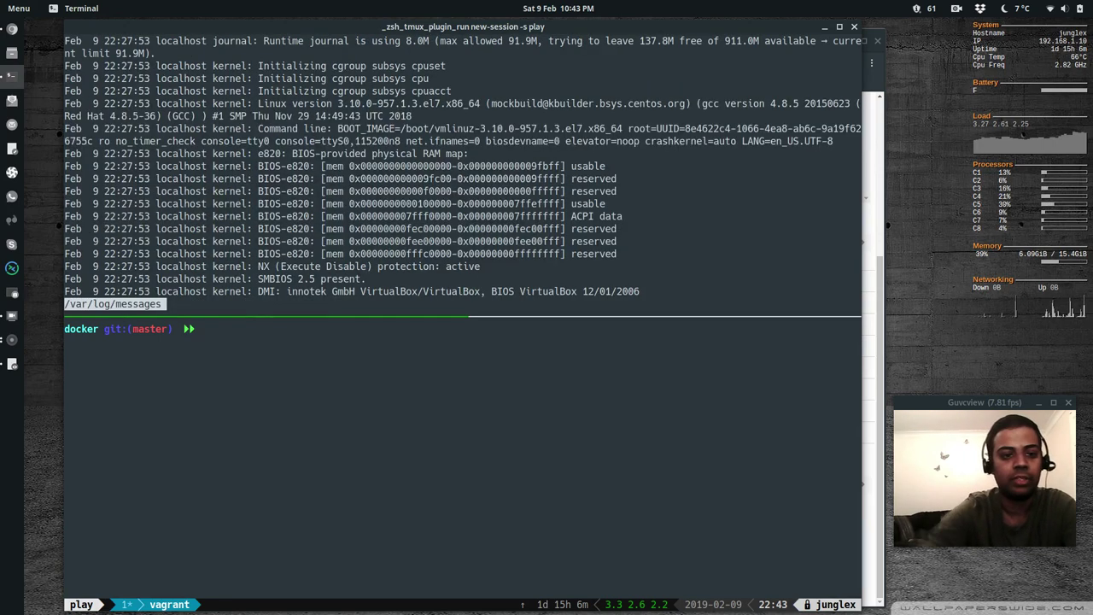
left_click_drag(156, 66, 202, 66)
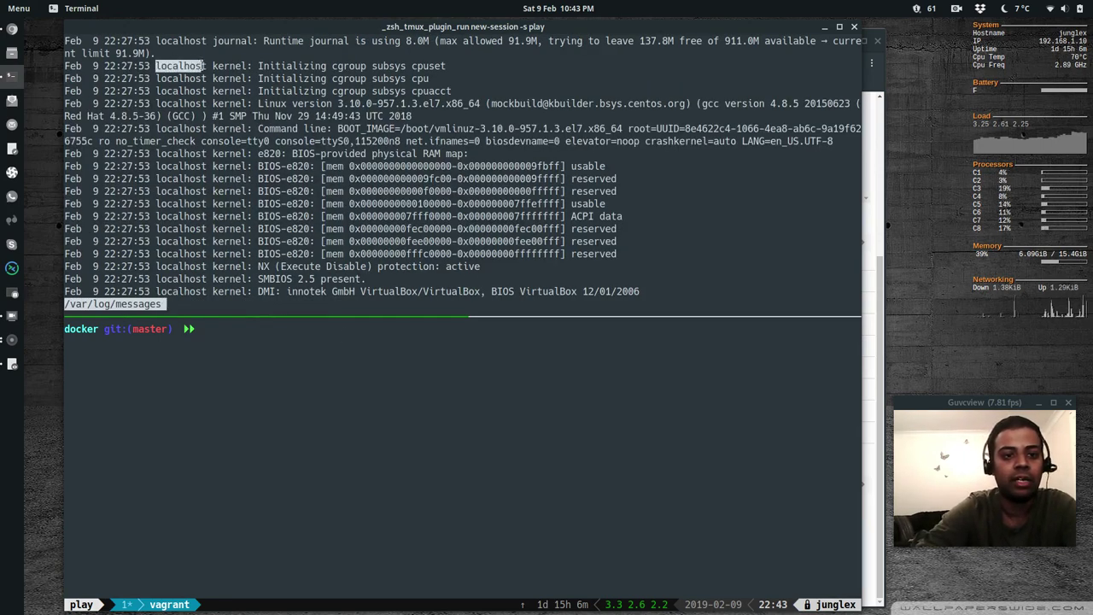
left_click_drag(159, 154, 210, 156)
key("q")
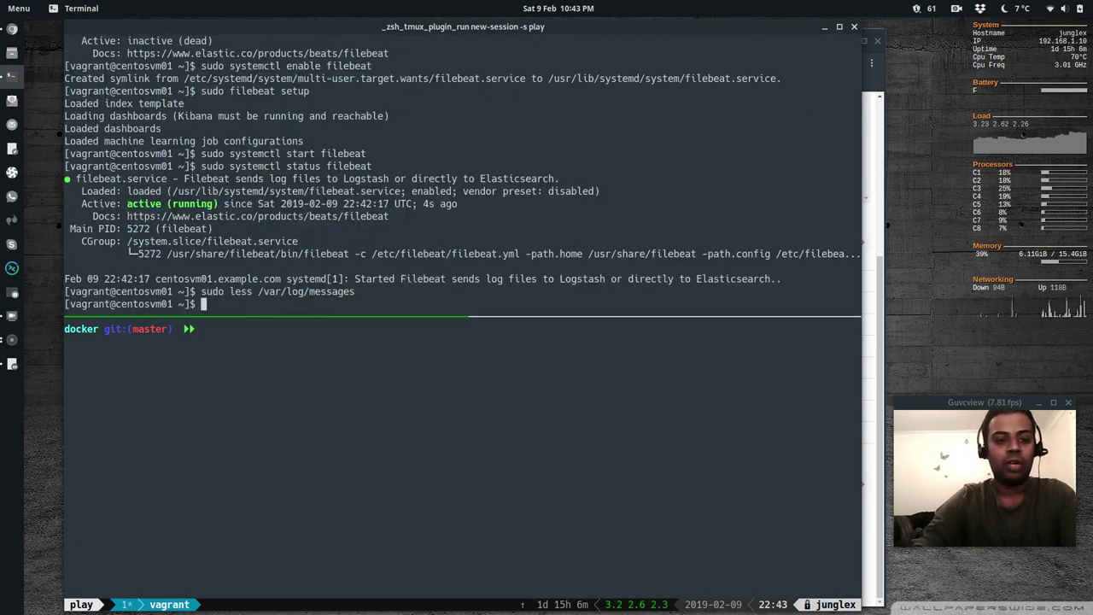
Log out of the CentOS VM and list the centos7 folder, showing only the Vagrantfile
left_click(203, 304)
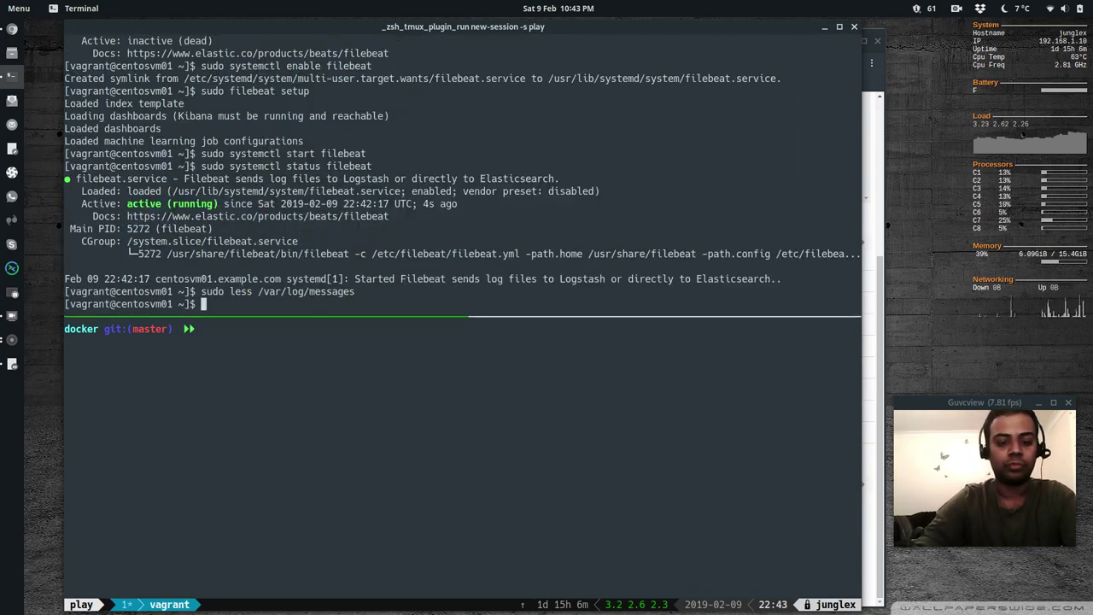
key("ctrl+d")
type("ls")
key("Return")
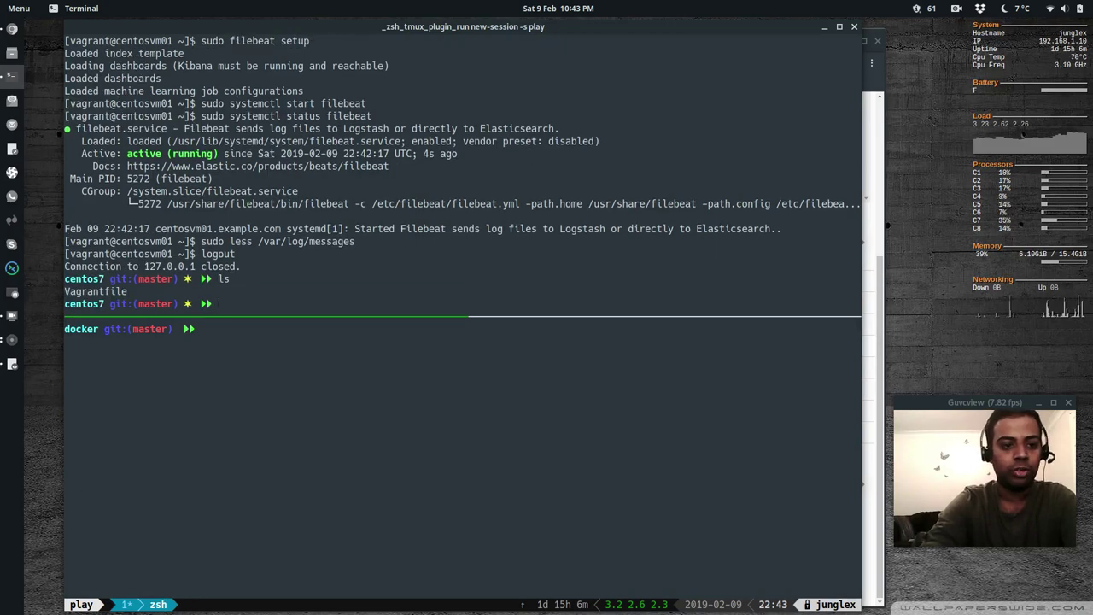
Move into the ubuntu18 folder and open its Vagrantfile in vi
type("cd ..")
key("Return")
type("ls")
key("Return")
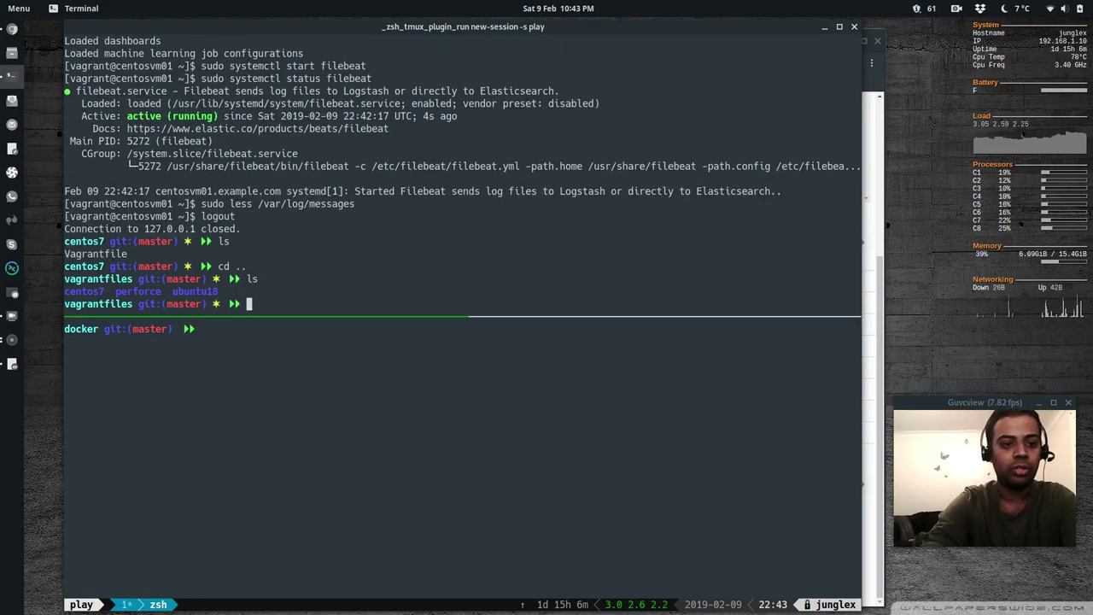
type("cd ubuntu18")
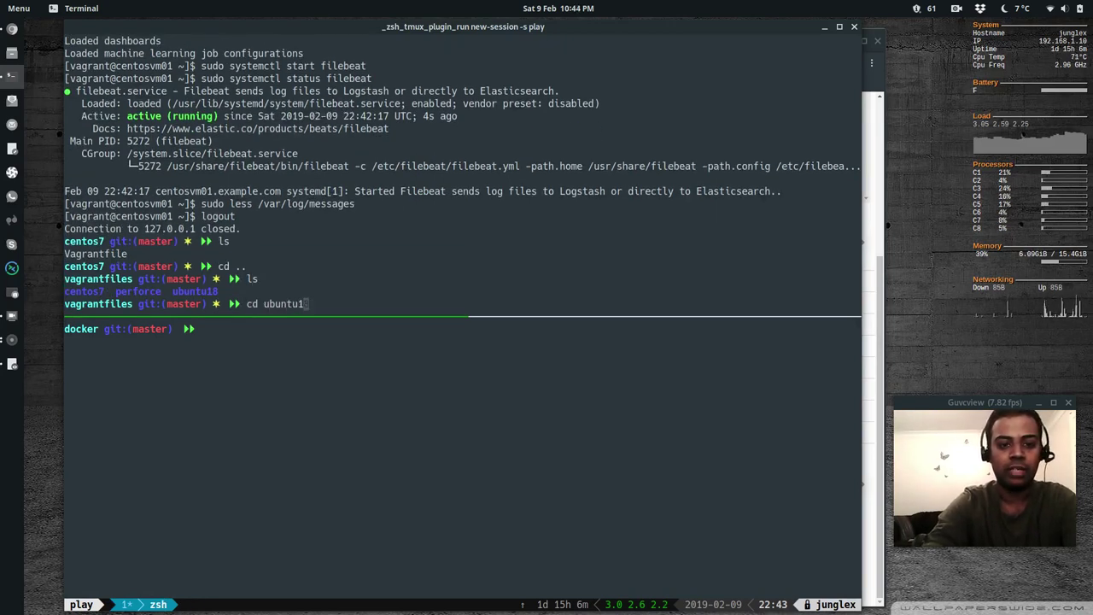
key("Return")
type("ls")
key("Return")
type("vi")
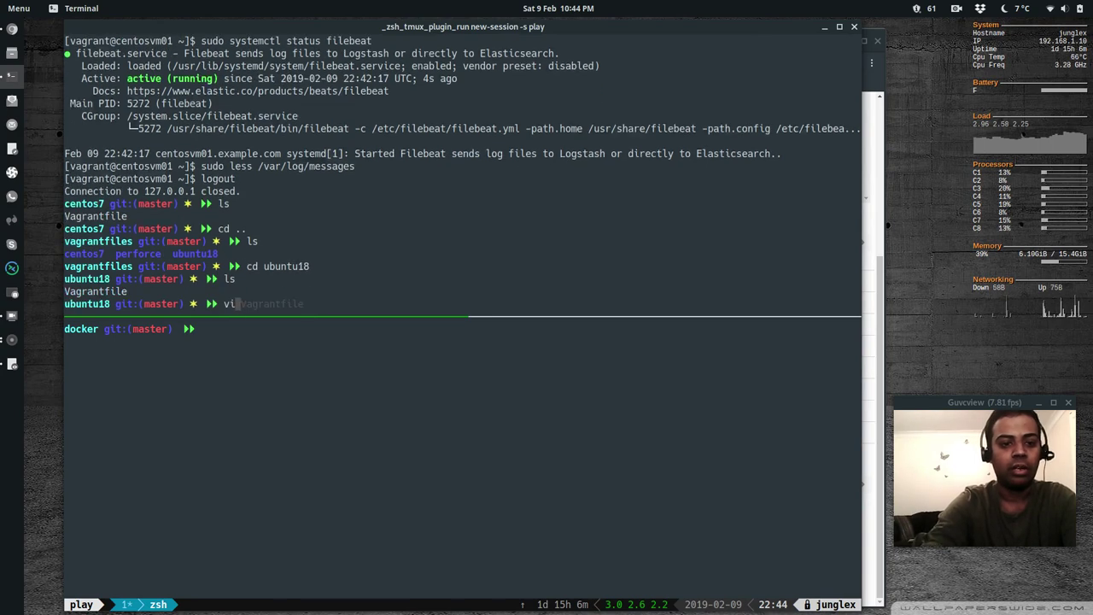
type(" Vagrantfile")
key("Return")
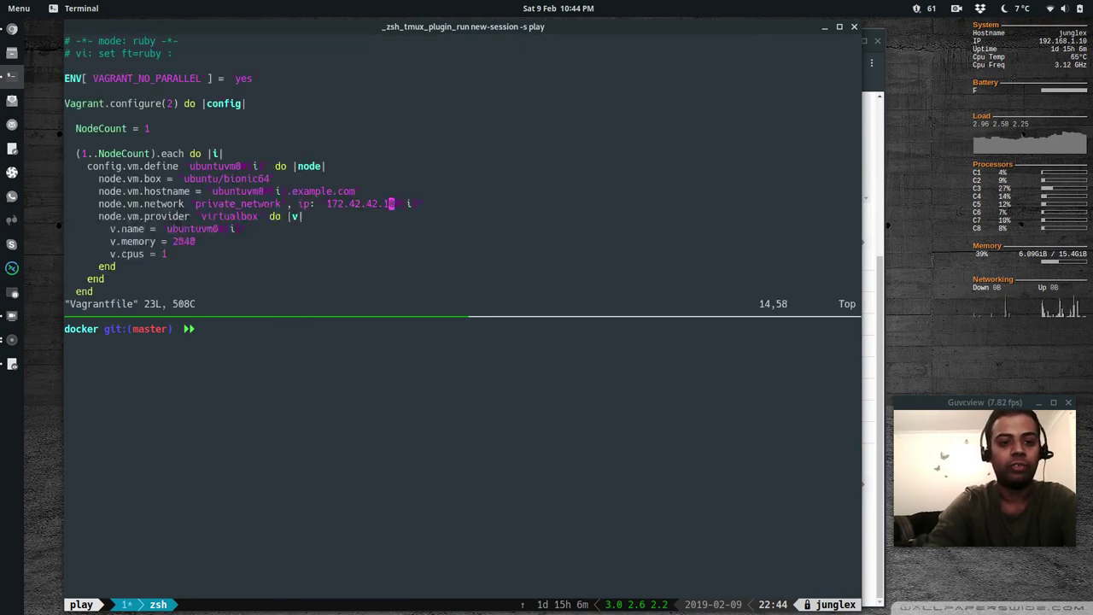
Change the private IP to 172.42.42.12, save with :wq, and run vagrant up
key("j")
key("k")
key("h")
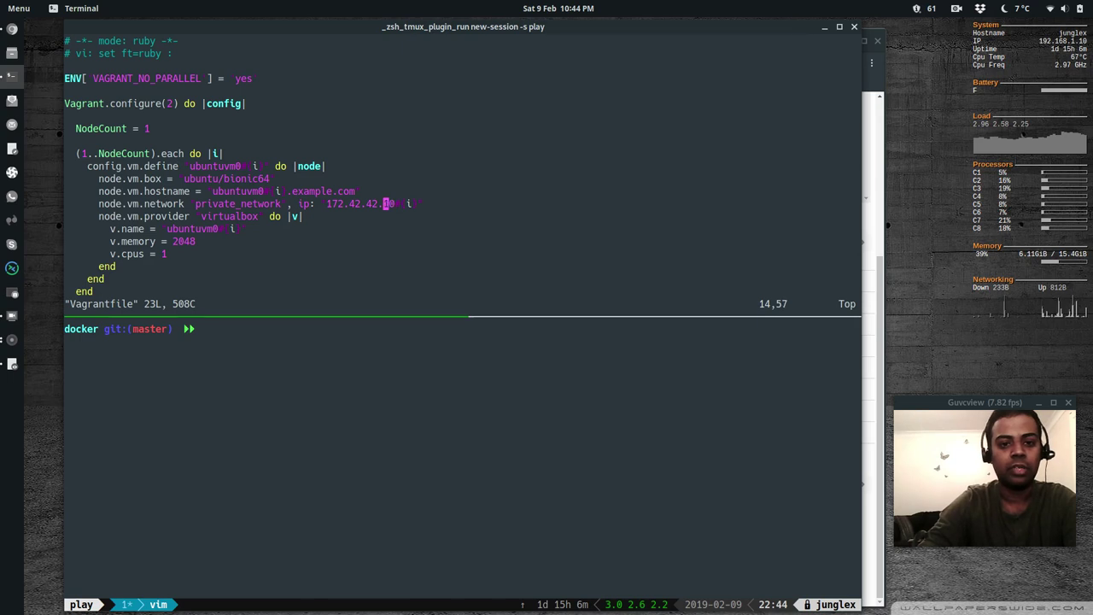
key("r")
key("2")
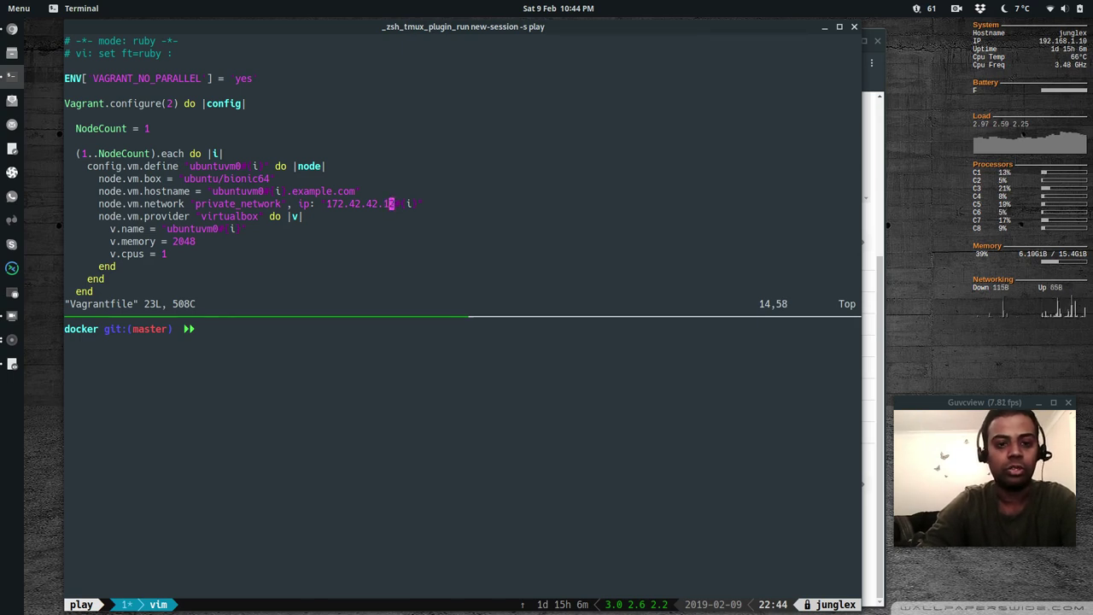
key("k")
key("j")
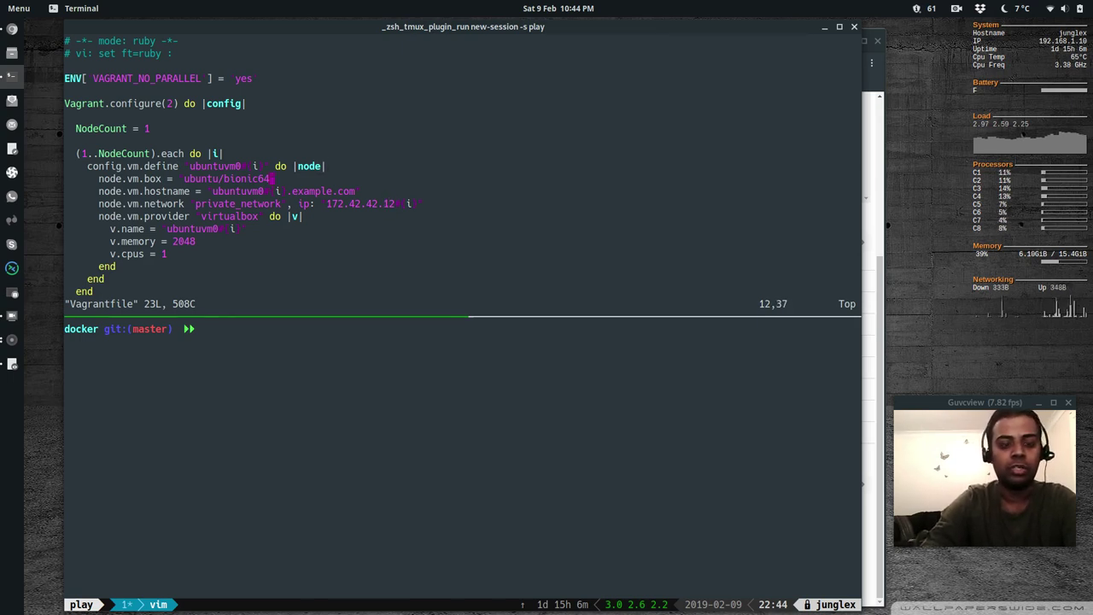
key("h")
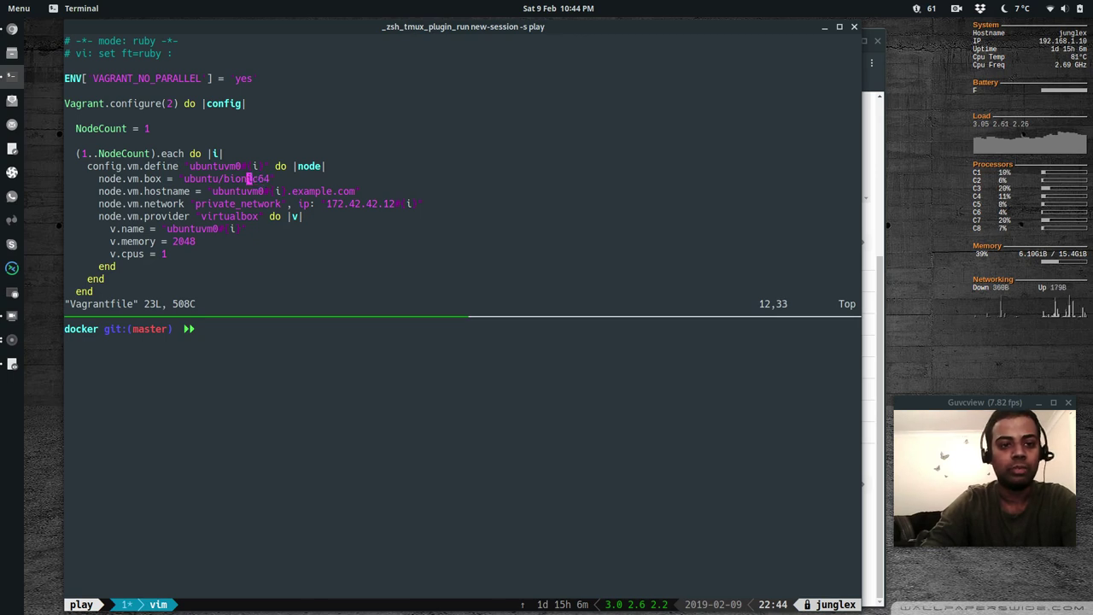
key("j")
key("j")
key("j")
key("j")
key("j")
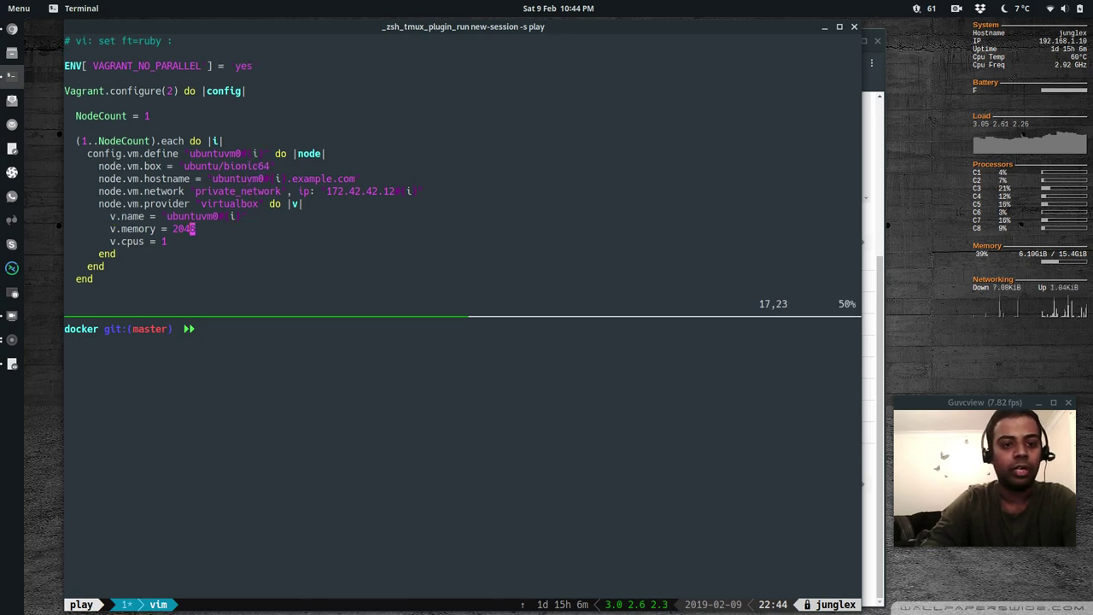
type("k")
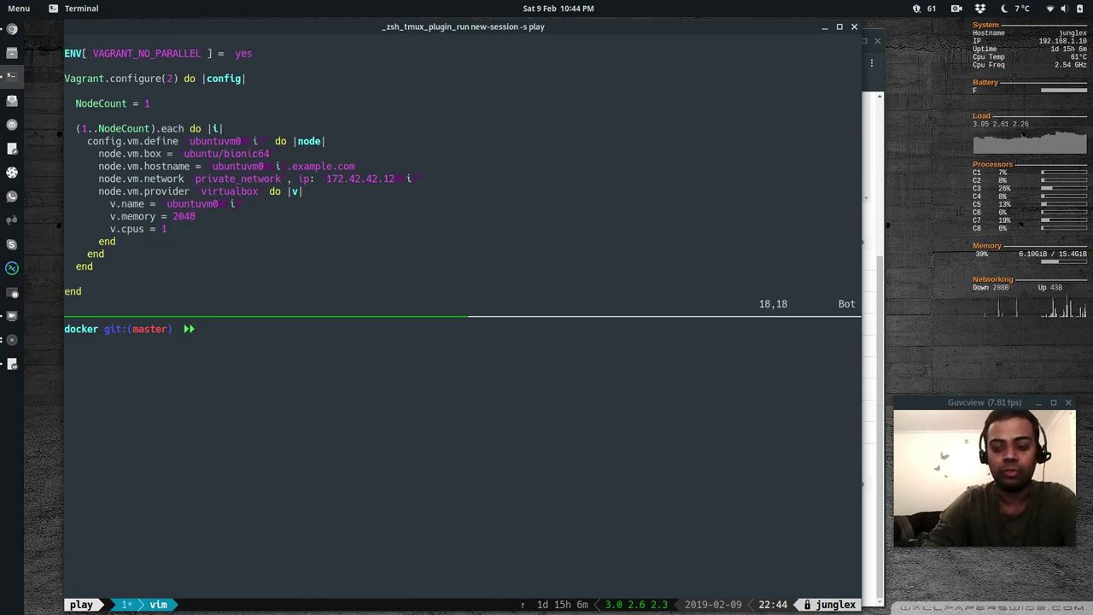
type(":wq")
key("Return")
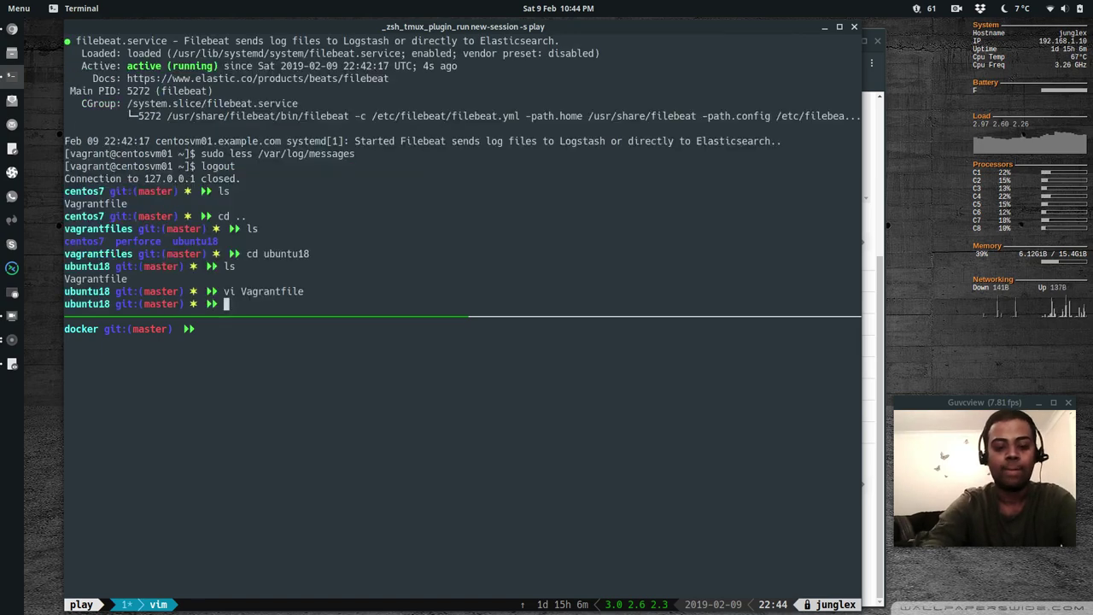
type("vagrant up")
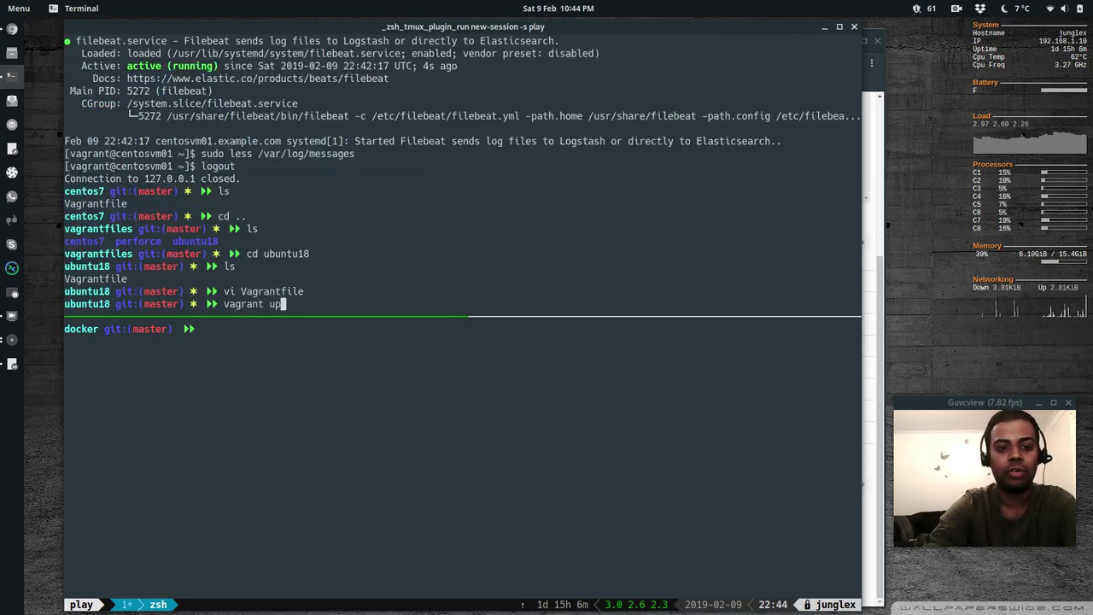
key("Return")
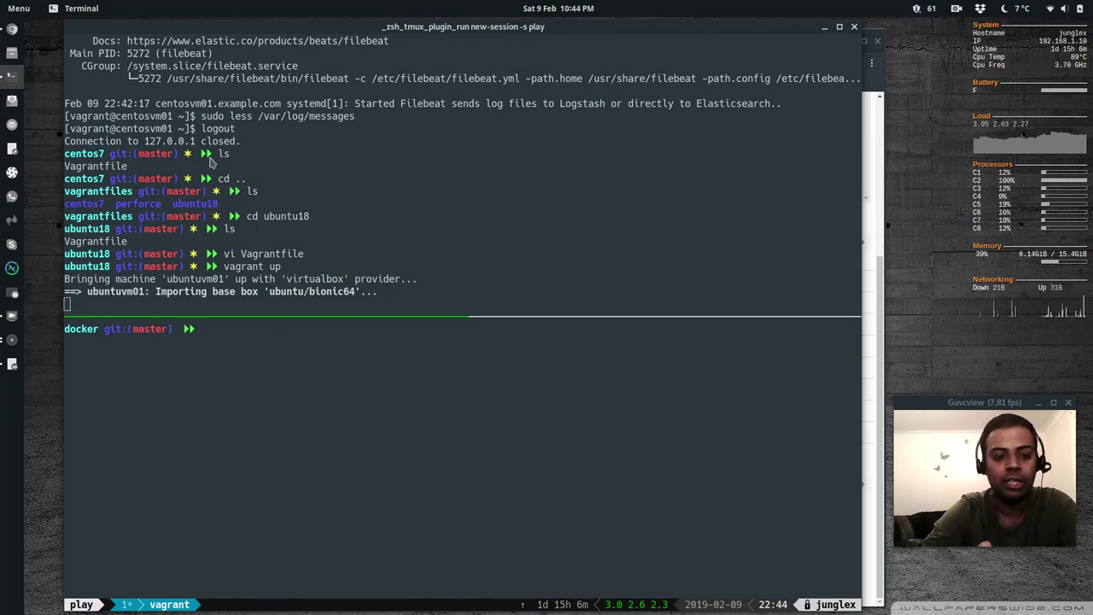
Return to the Syslog dashboard in Chrome and open Discover showing 69 filebeat-* hits
key("alt+Tab")
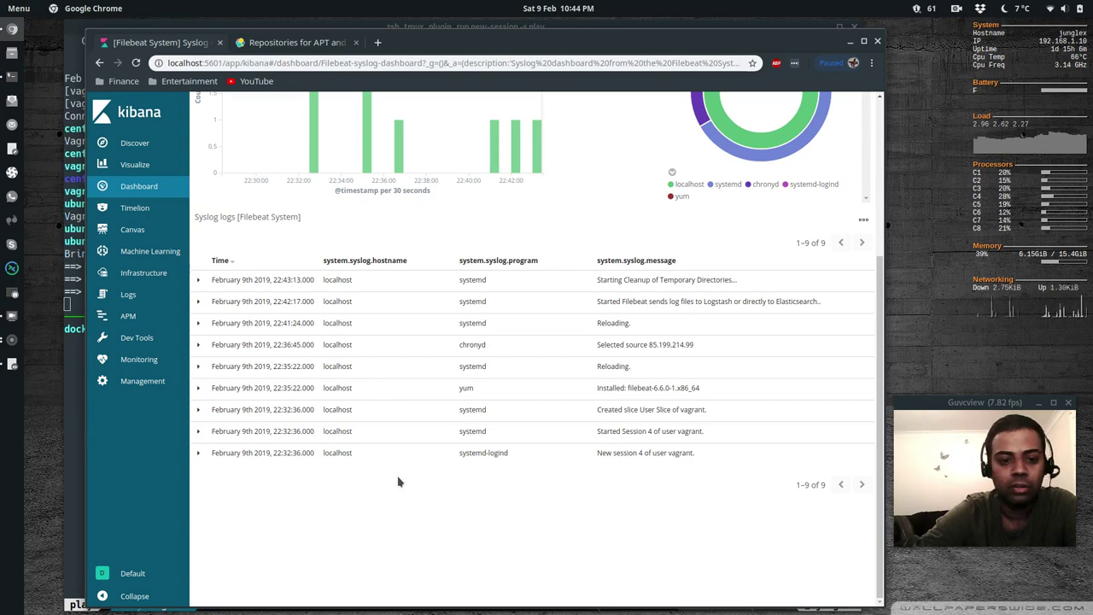
scroll(398, 547, "up", 5)
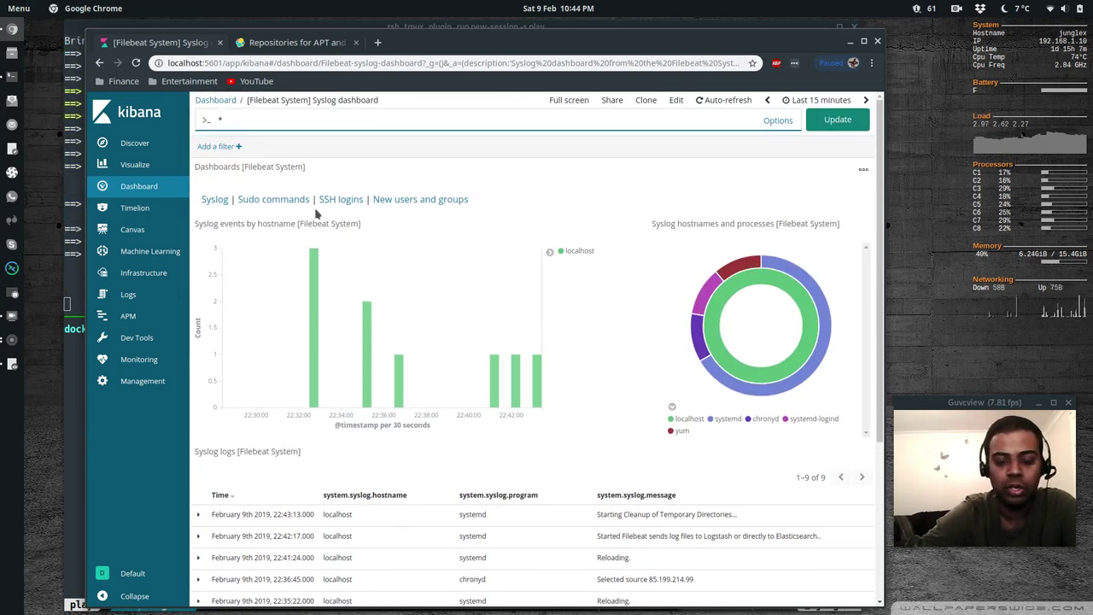
scroll(344, 384, "down", 2)
scroll(345, 384, "up", 2)
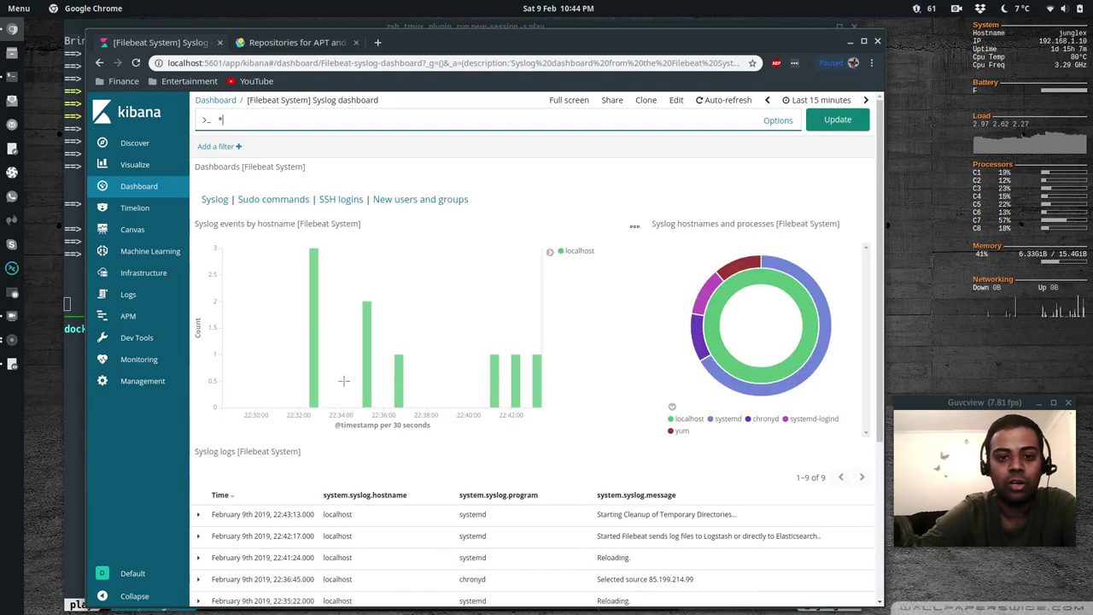
left_click(134, 143)
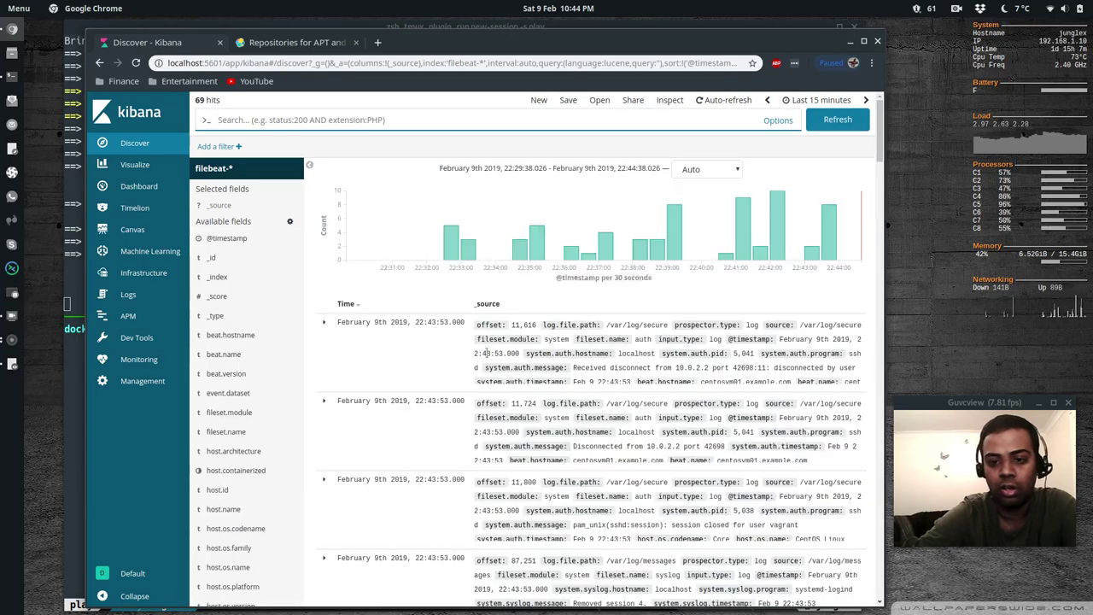
scroll(536, 409, "down", 15)
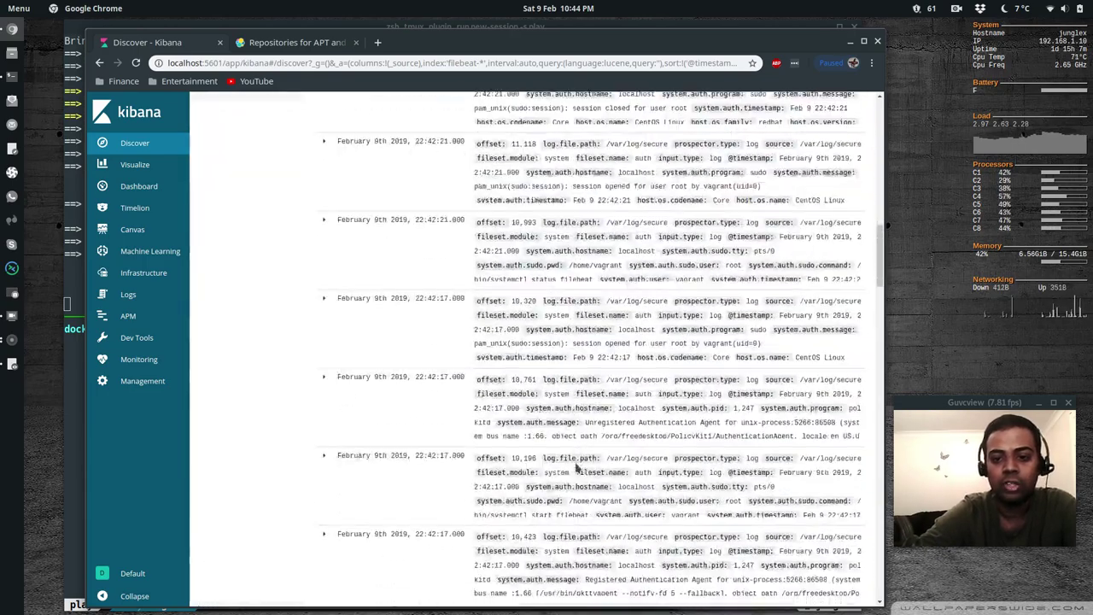
scroll(577, 467, "up", 15)
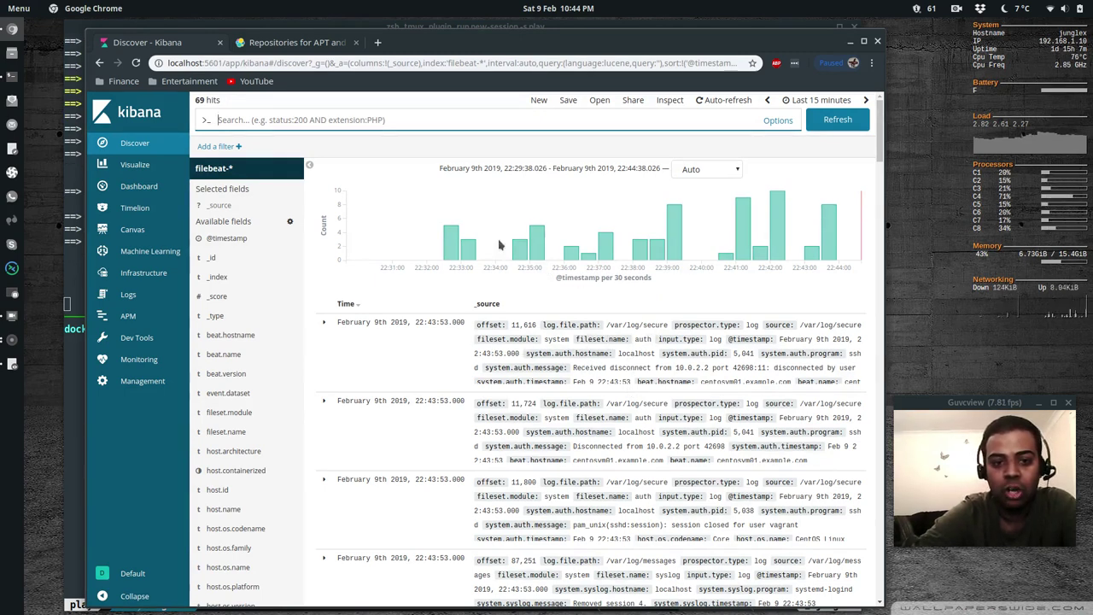
Search Discover for fileset.name:auth, extend it with input.type:log, then clear the query
left_click(336, 119)
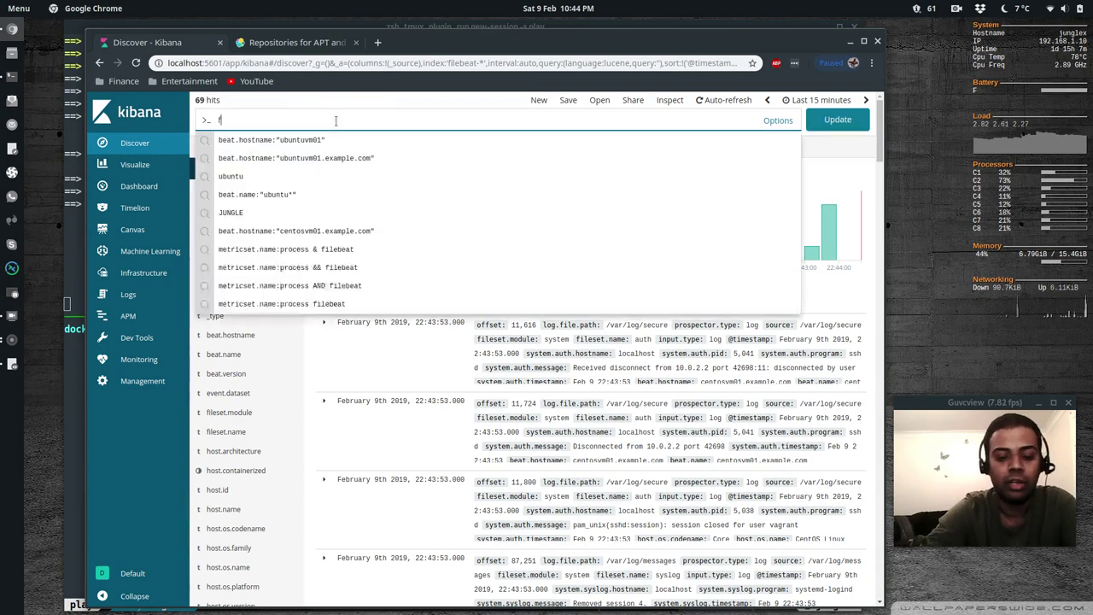
type("fileset.")
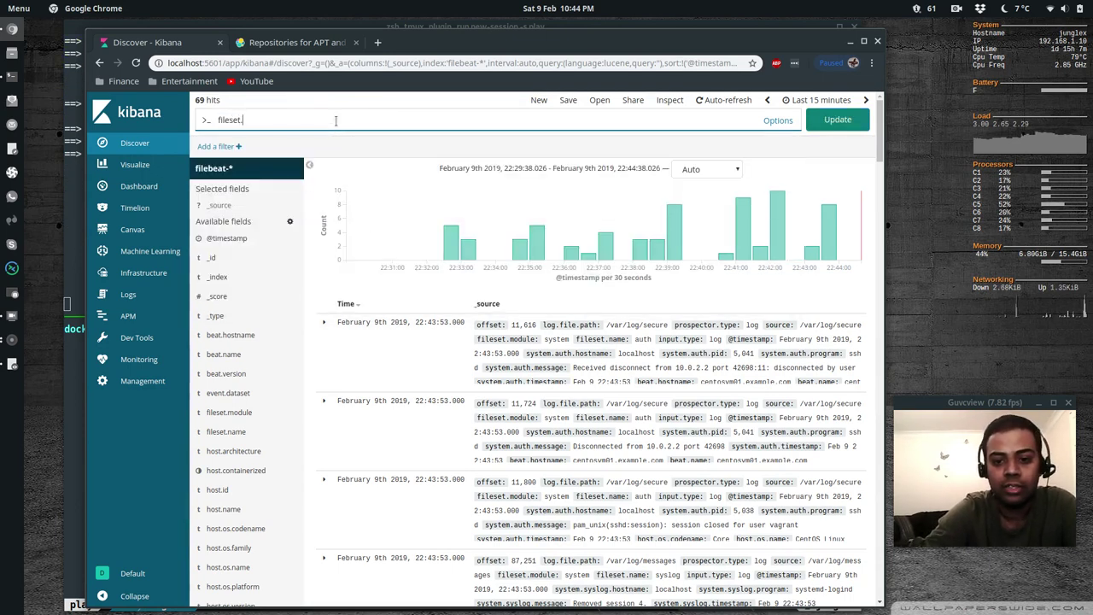
type("name:a")
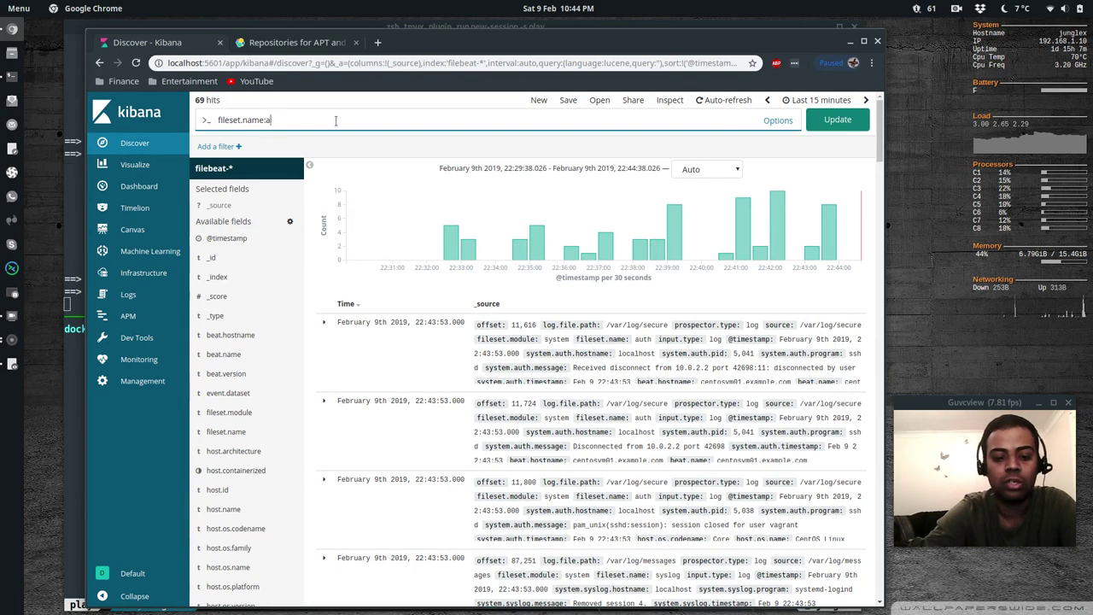
type("uth")
key("Return")
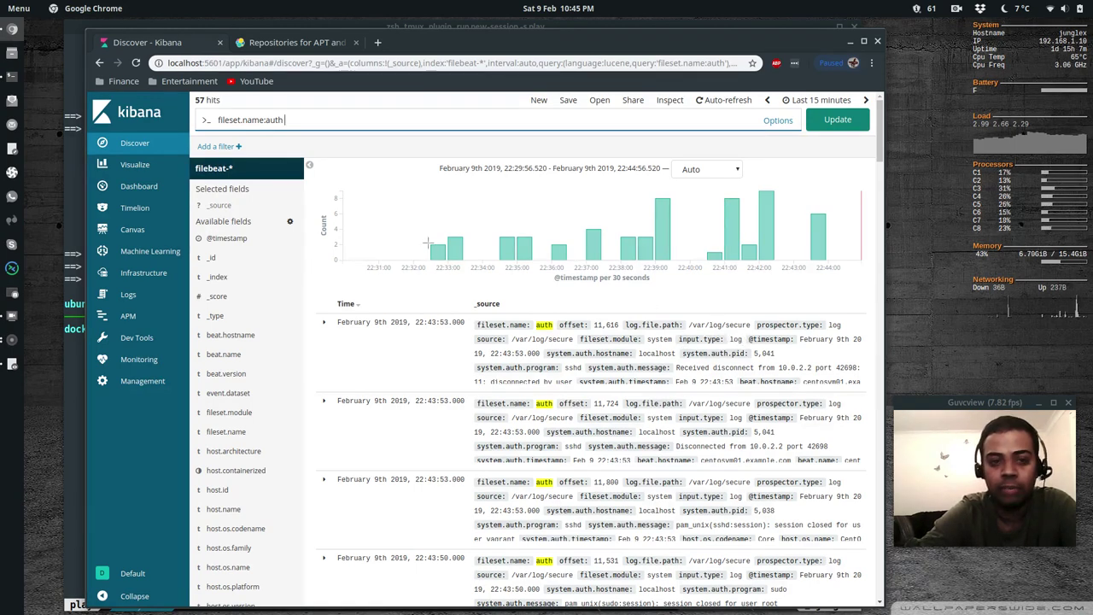
type(".")
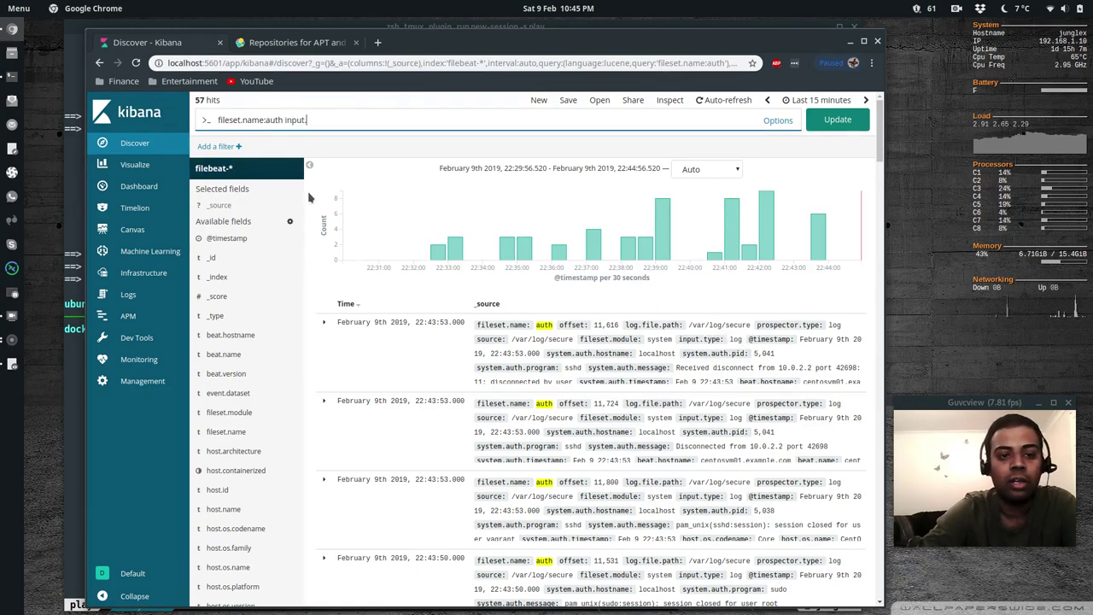
type("type:log")
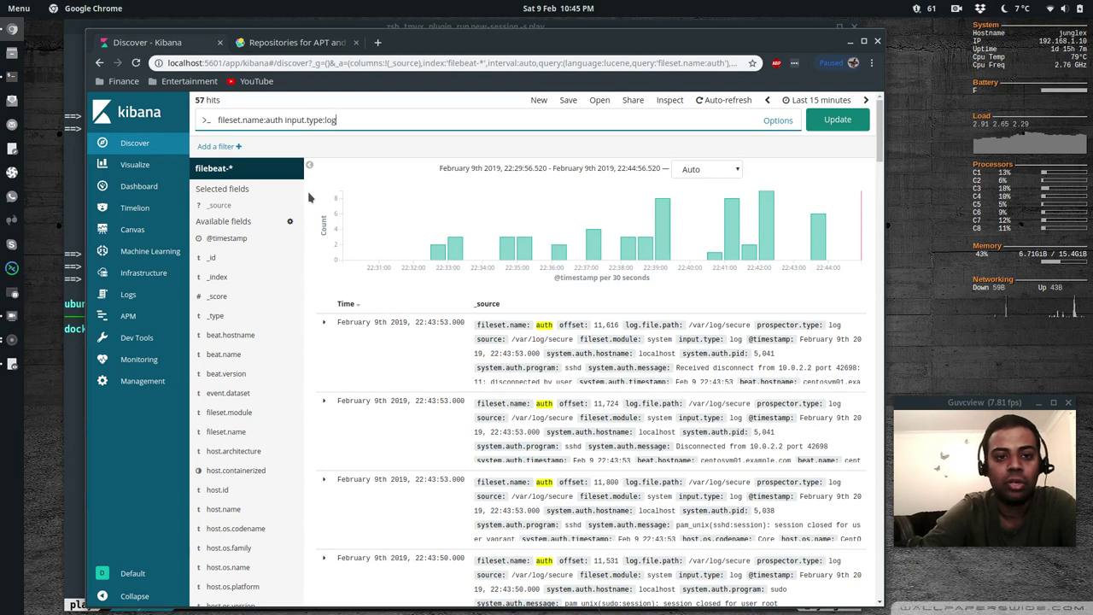
key("Return")
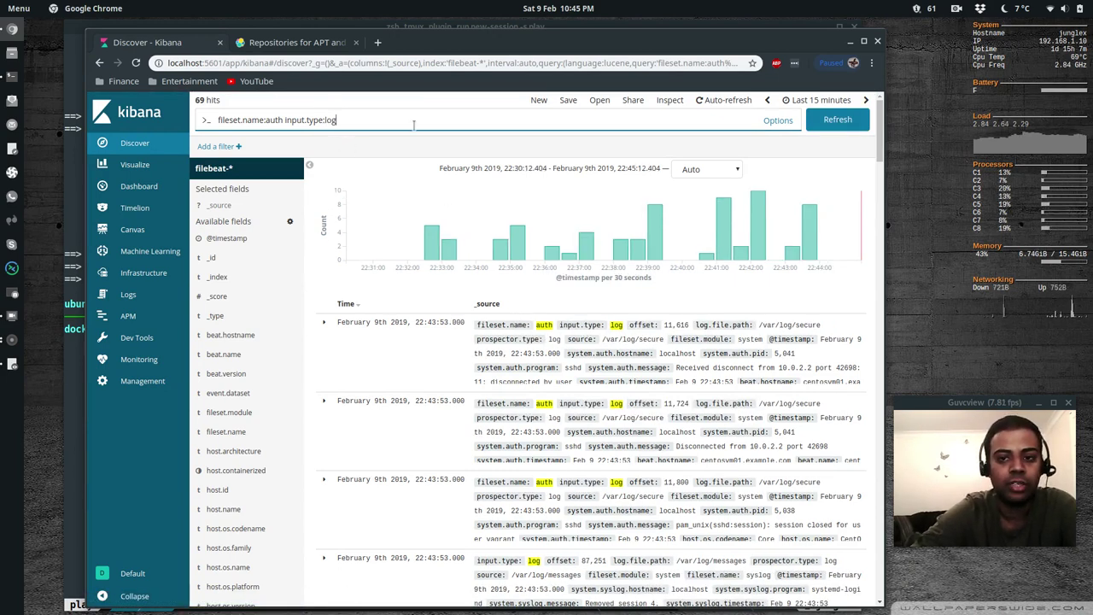
key("BackSpace")
key("BackSpace")
key("BackSpace")
key("BackSpace")
key("BackSpace")
key("BackSpace")
key("BackSpace")
key("BackSpace")
key("BackSpace")
key("BackSpace")
key("BackSpace")
key("BackSpace")
key("BackSpace")
key("BackSpace")
key("BackSpace")
key("BackSpace")
key("BackSpace")
key("BackSpace")
key("BackSpace")
key("BackSpace")
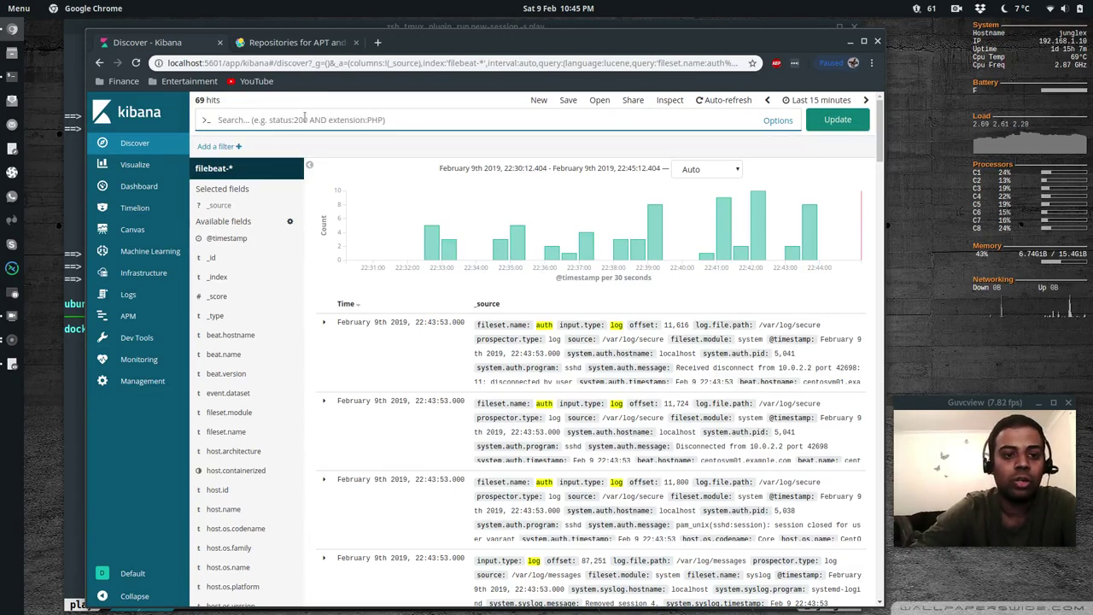
Start a Discover filter on the beat.hostname field with the 'is' operator
left_click(209, 147)
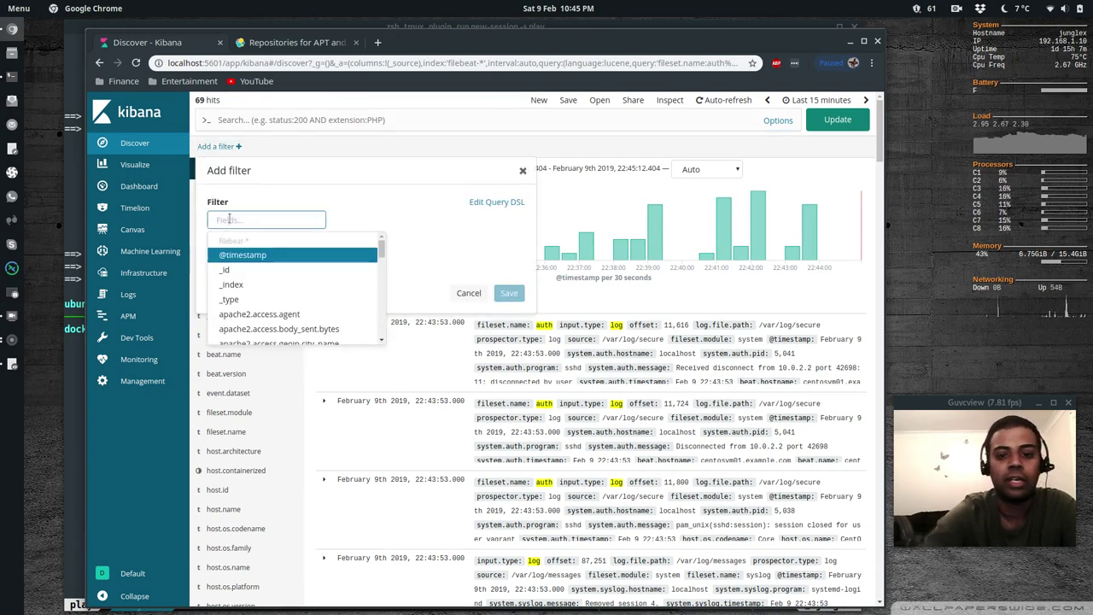
type("beat")
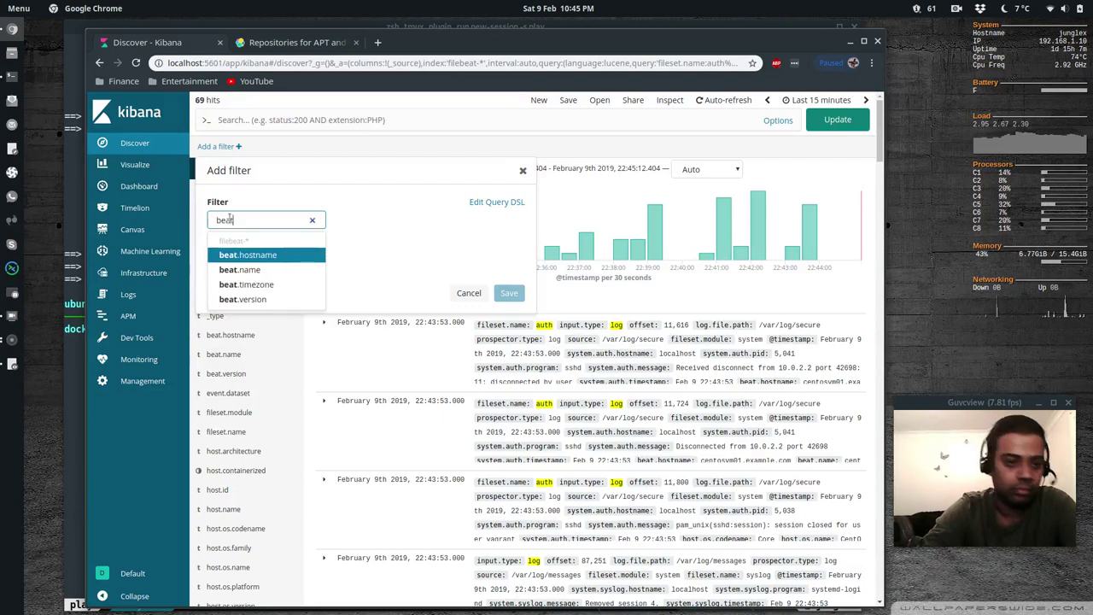
type(".hostname")
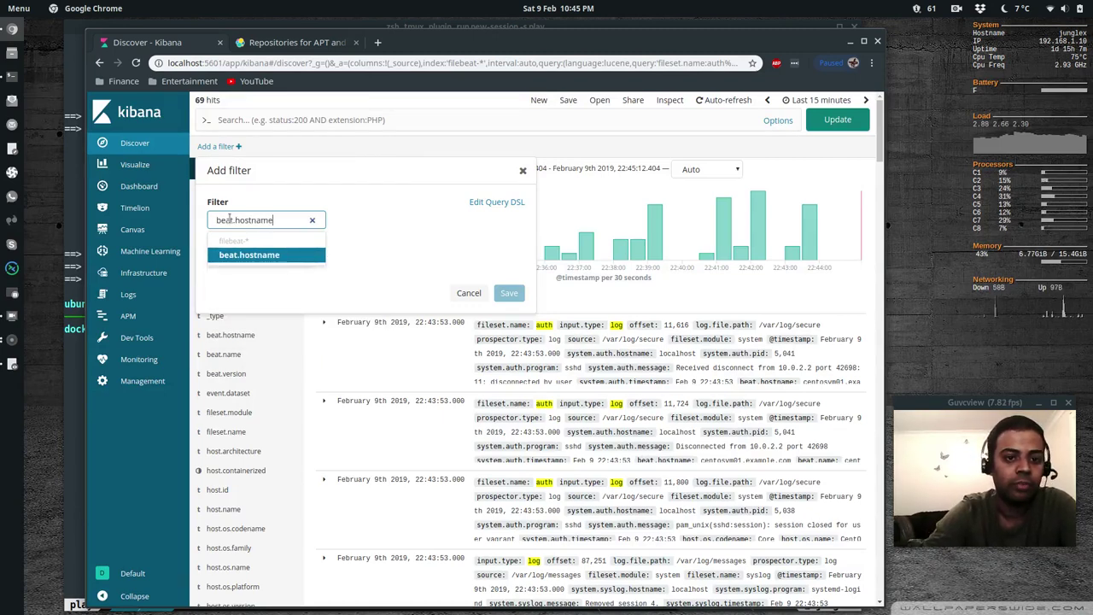
key("Return")
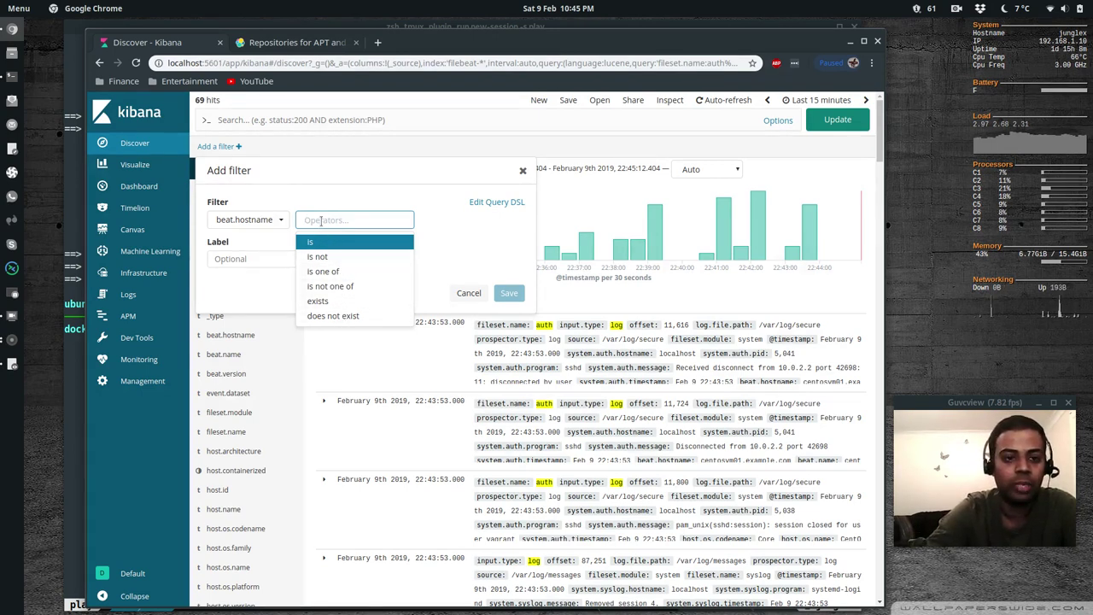
left_click(313, 242)
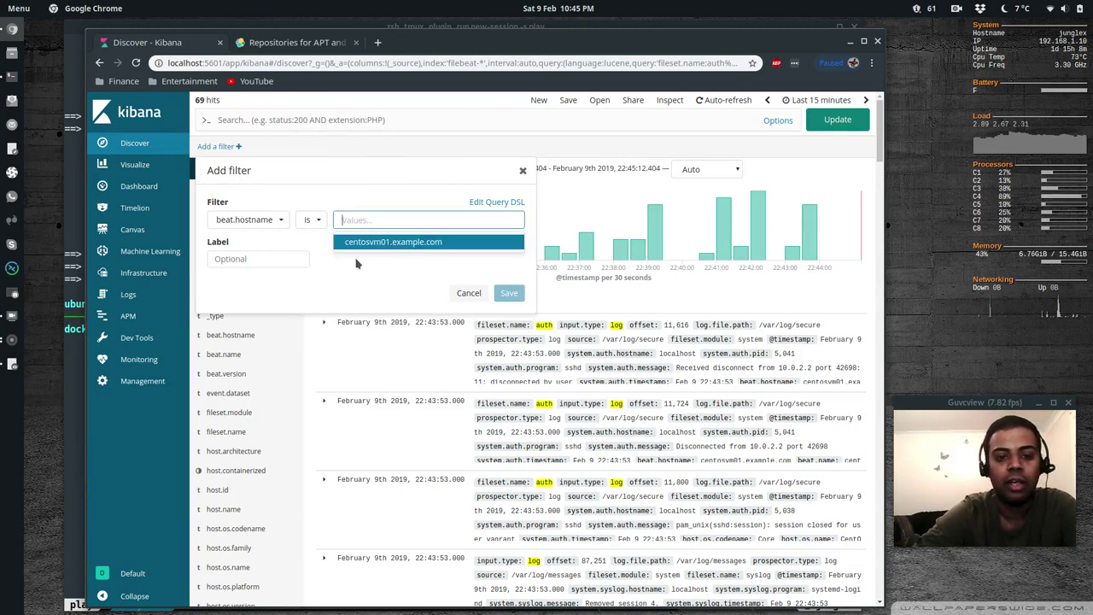
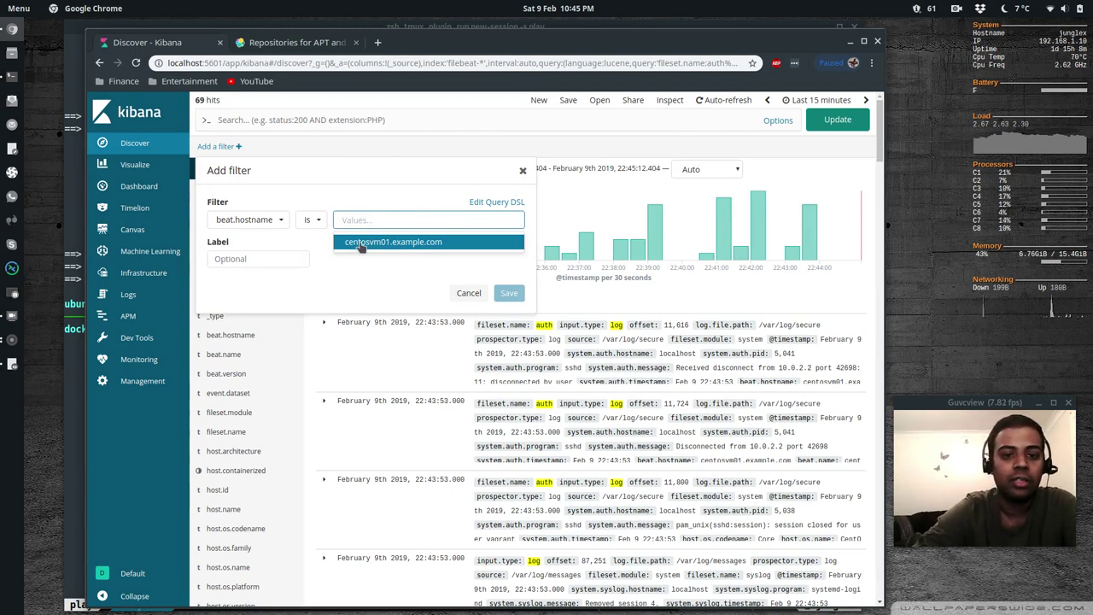
Filter Discover to beat.hostname centosvm01.example.com, then remove the filter and clear the query to list all 69 filebeat-* hits
left_click(360, 244)
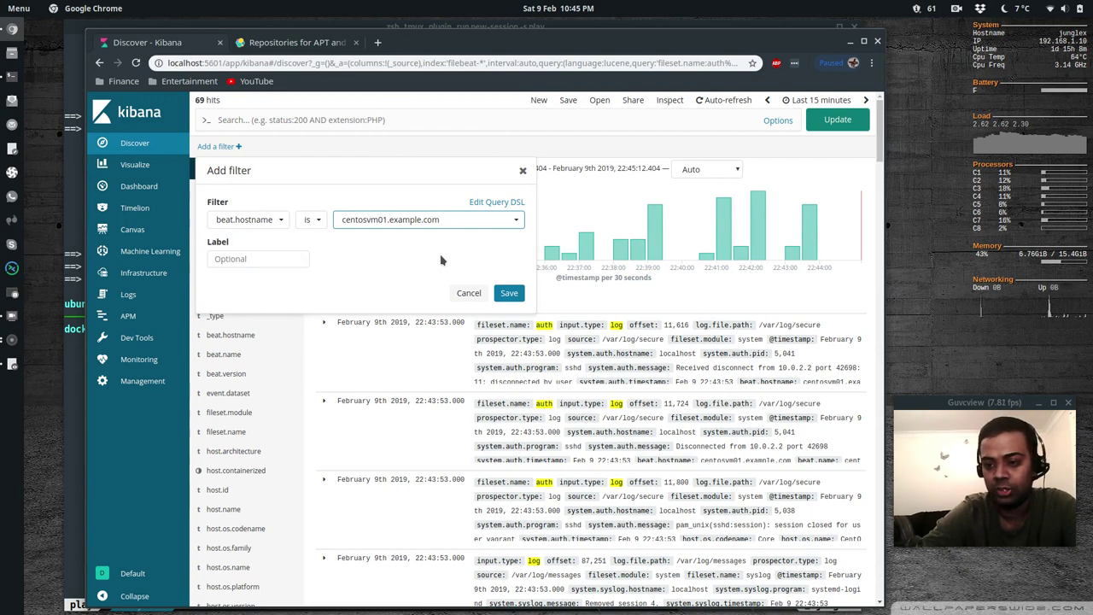
left_click(509, 294)
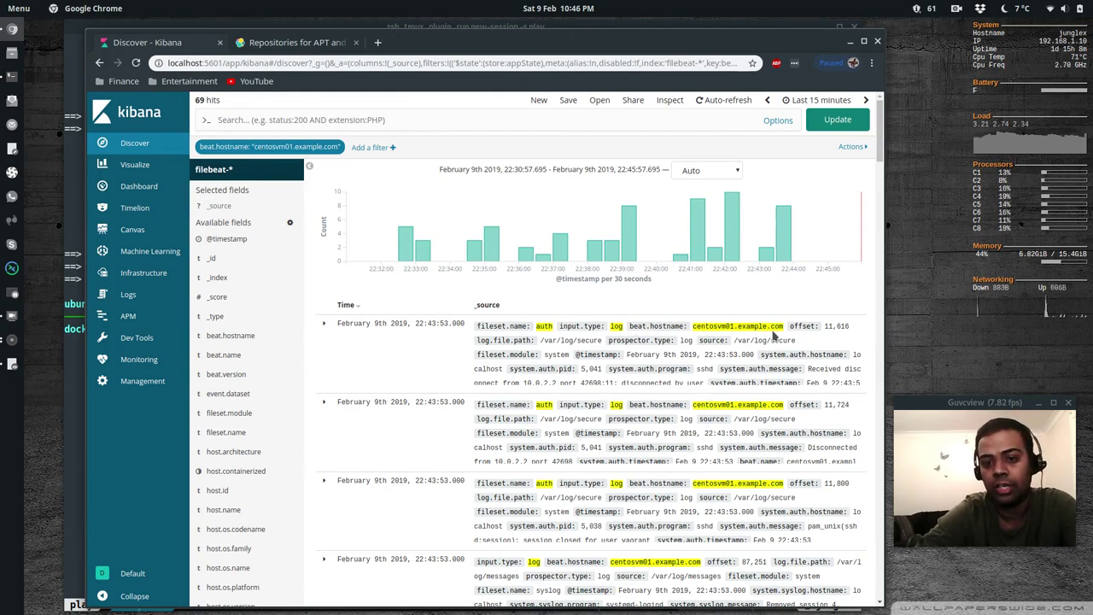
scroll(428, 294, "down", 5)
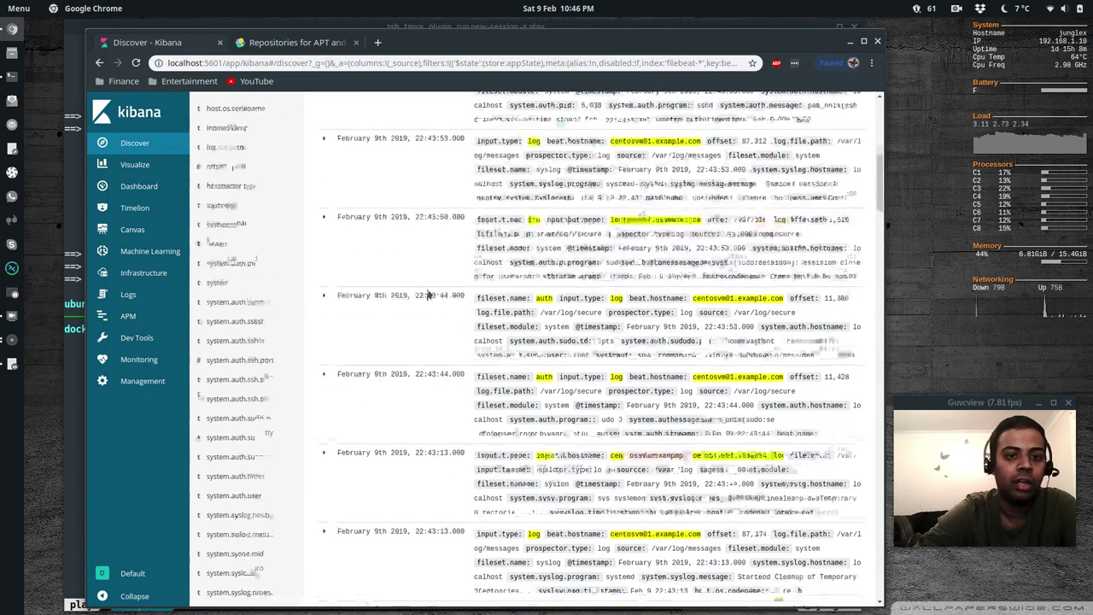
scroll(428, 293, "up", 5)
mouse_move(271, 149)
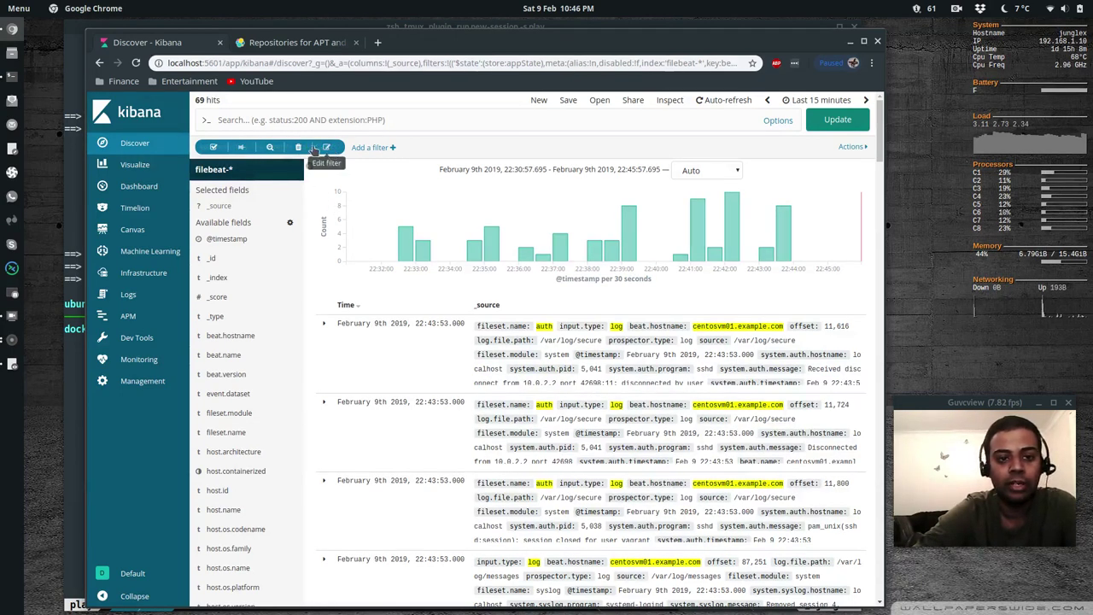
left_click(298, 148)
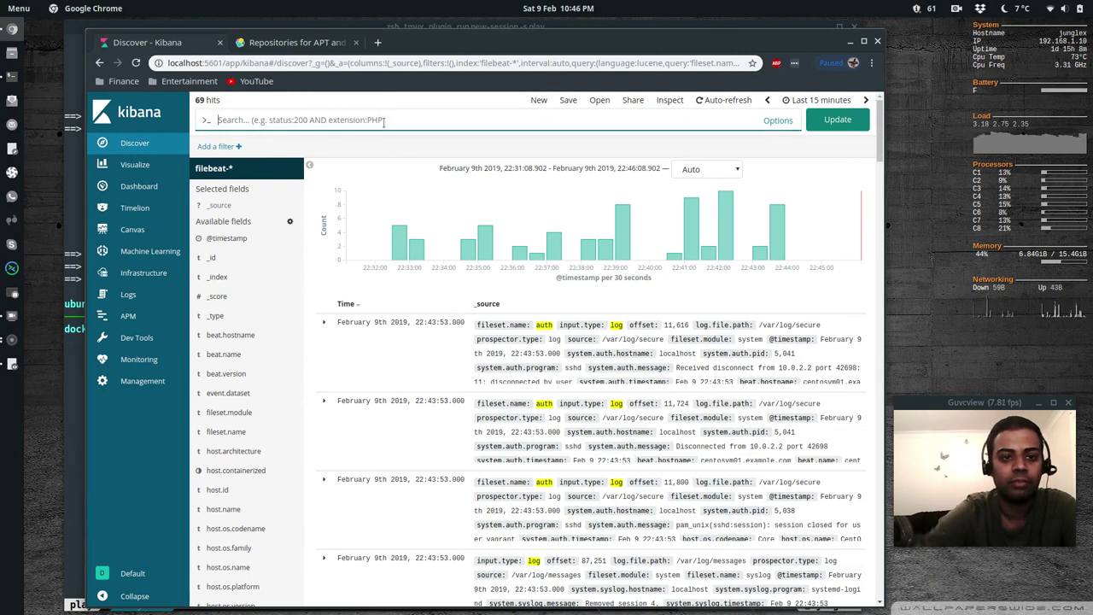
key("Return")
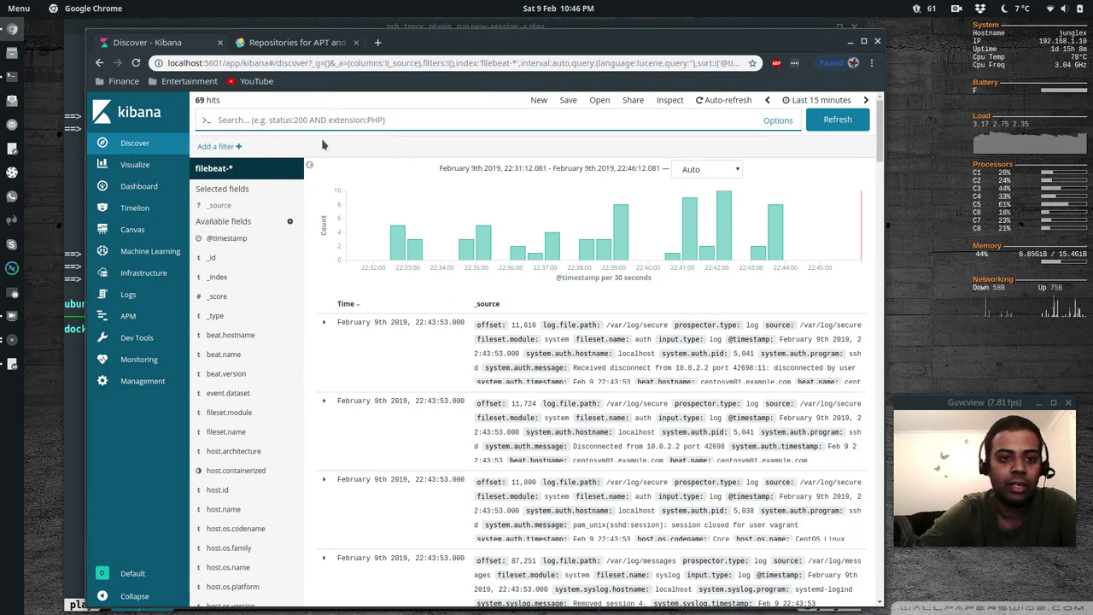
left_click(830, 96)
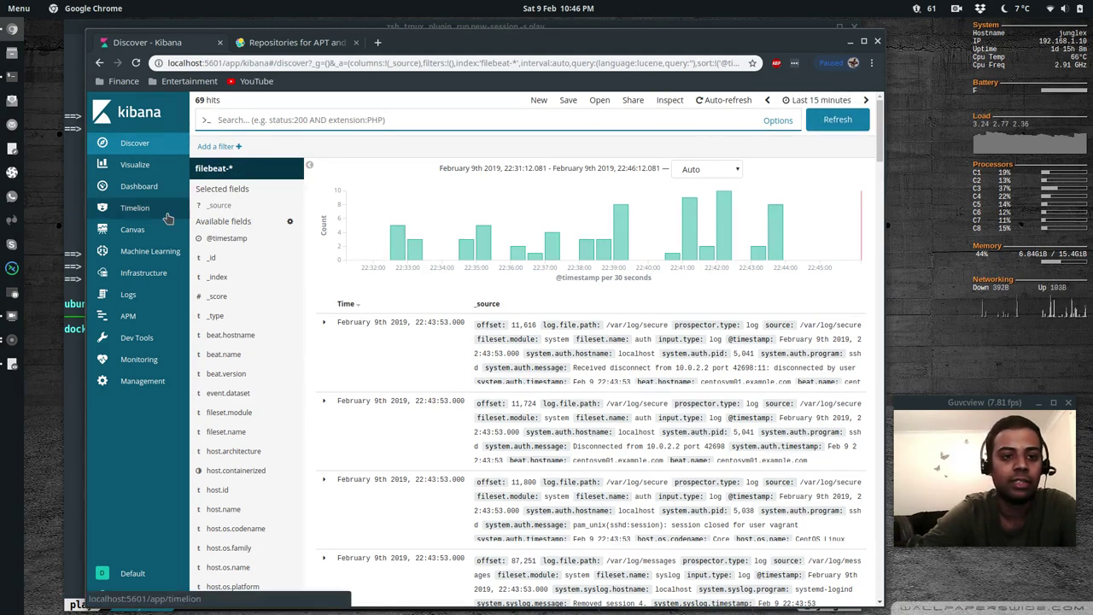
Load the [Filebeat System] Syslog dashboard showing 12 syslog logs, then return to the terminal
mouse_move(228, 242)
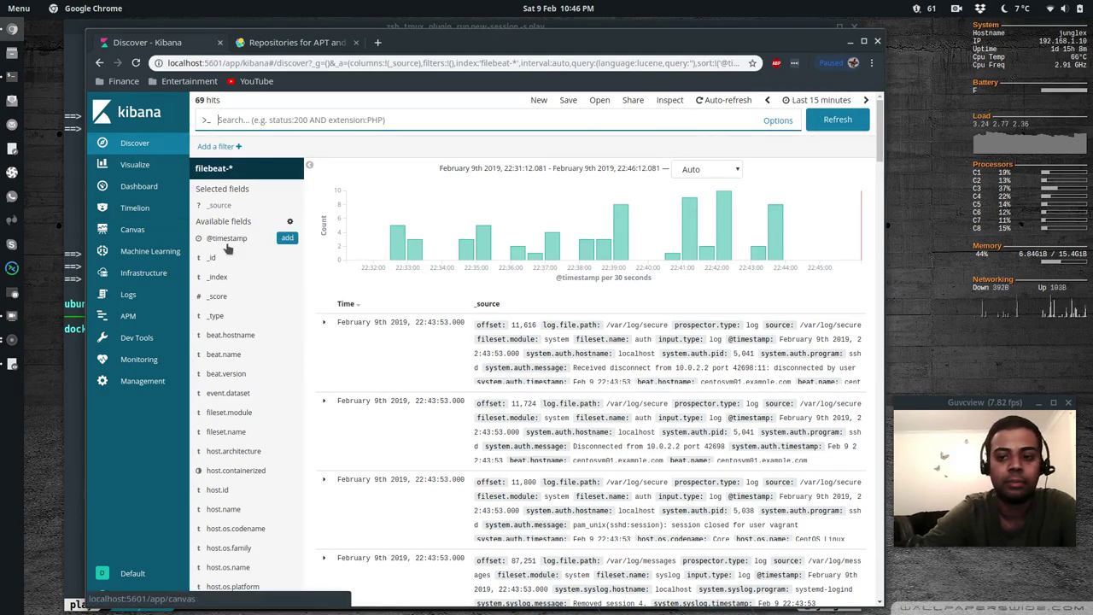
left_click(138, 185)
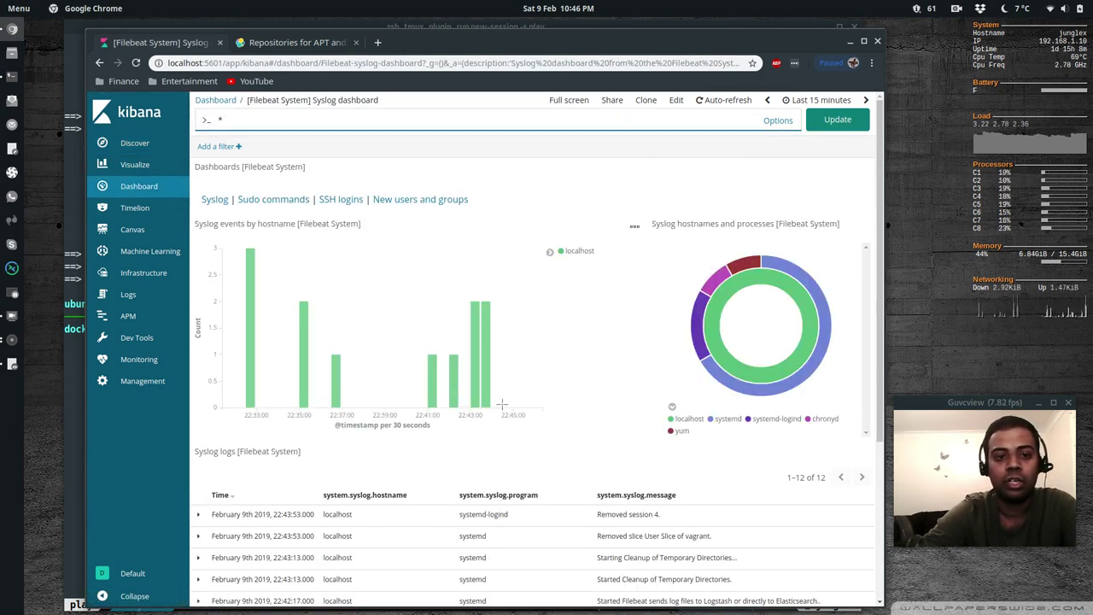
scroll(529, 442, "down", 5)
scroll(529, 442, "up", 5)
mouse_move(743, 282)
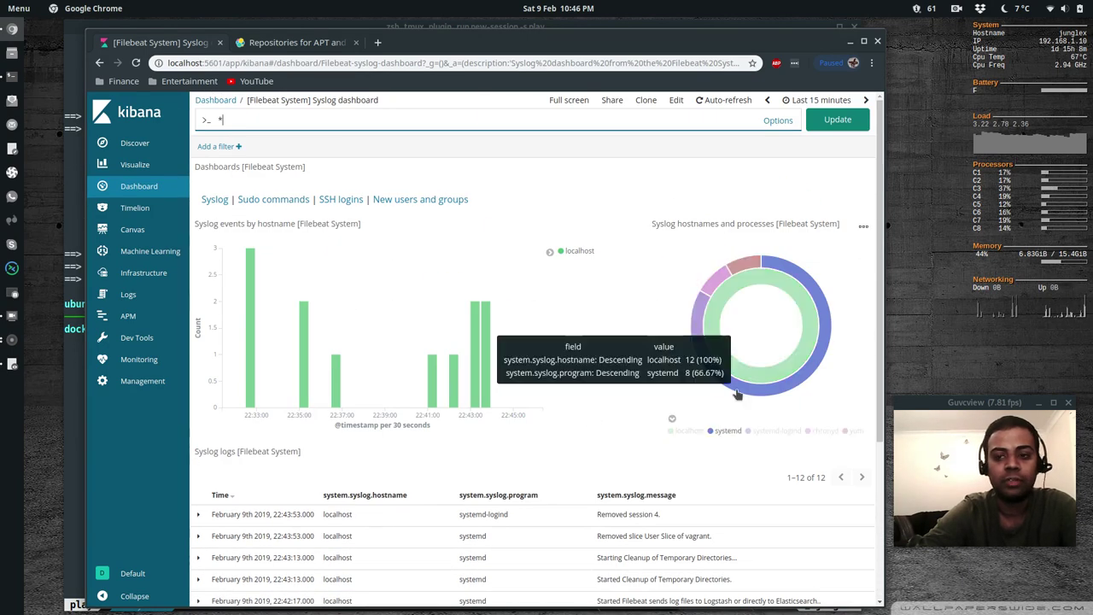
key("alt+Tab")
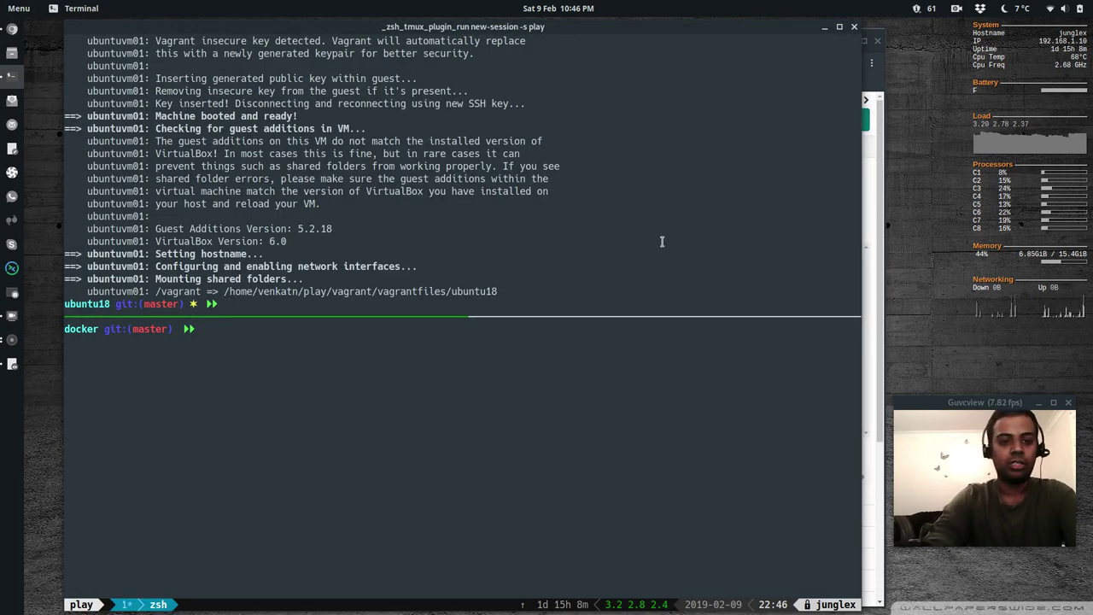
Connect to ubuntuvm01 with vagrant ssh, then bring Kibana back to the front
type("vagrant ssh")
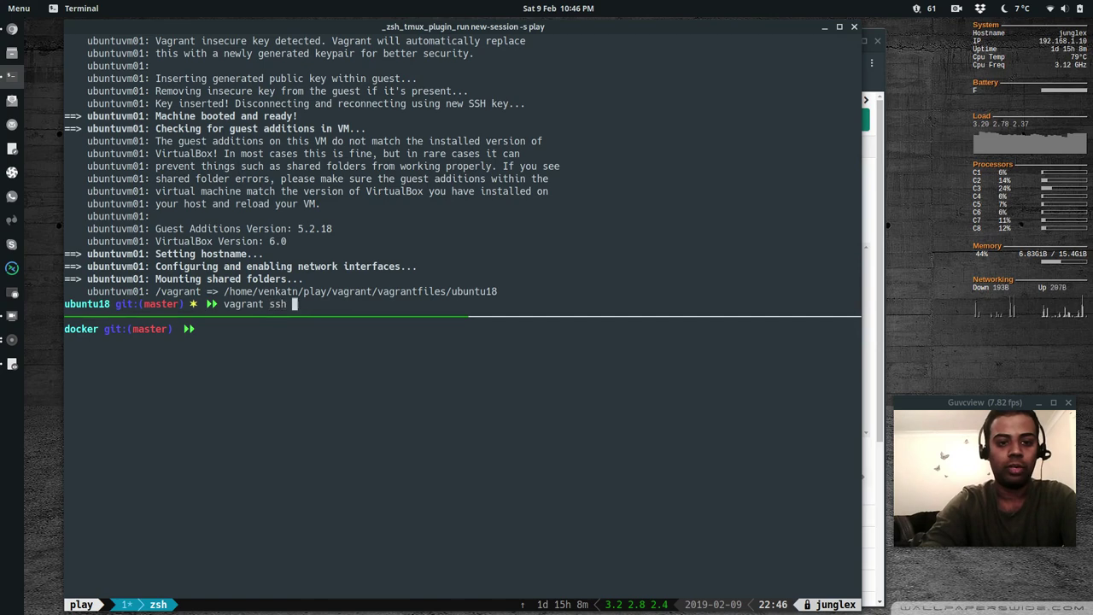
key("Return")
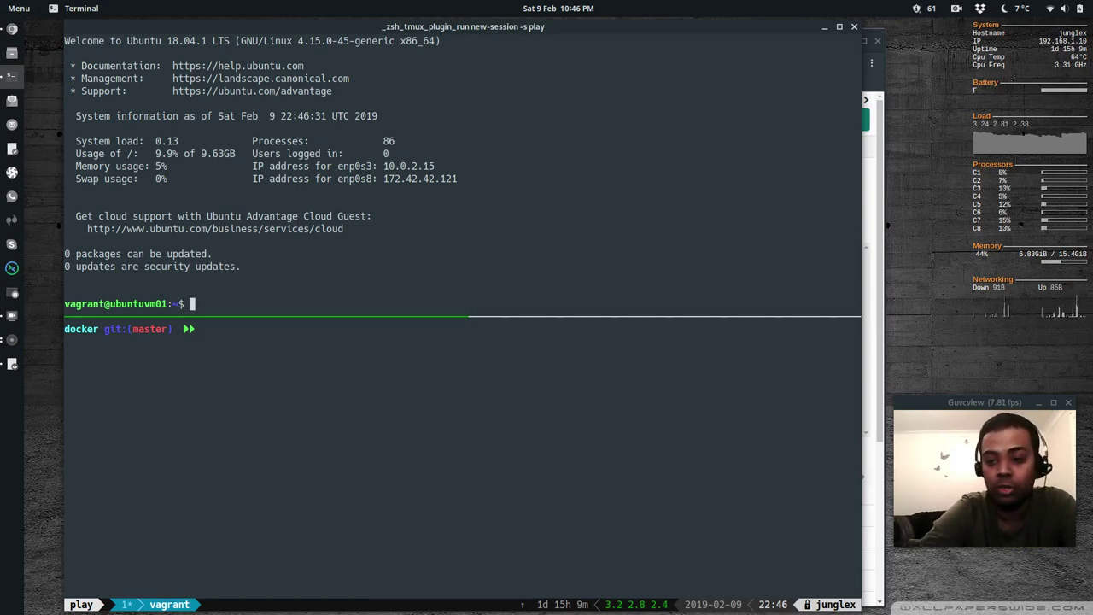
key("alt+Tab")
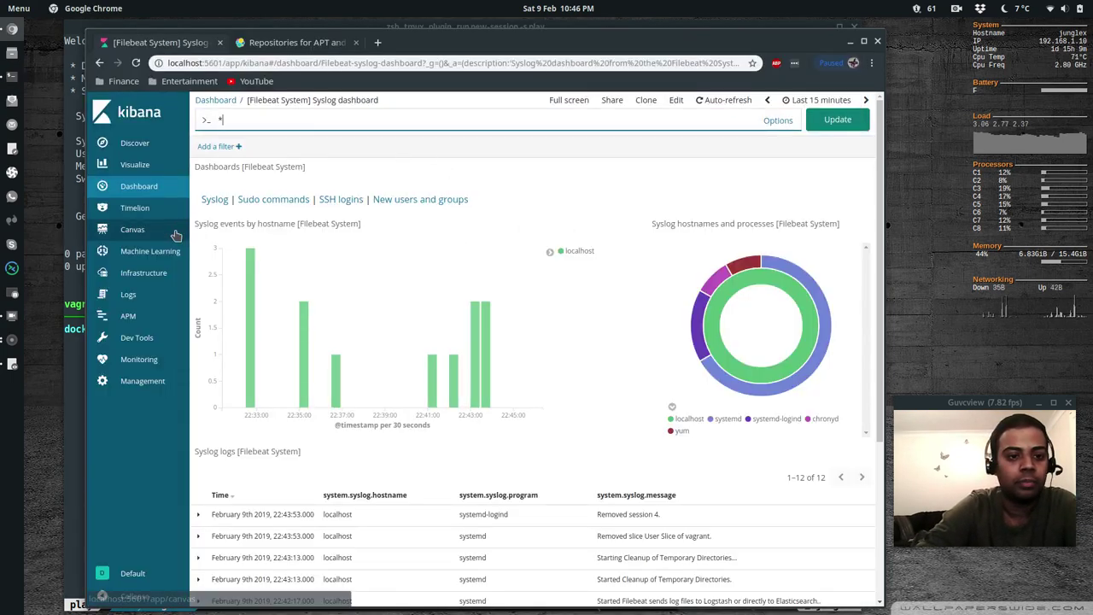
Open the System logs tutorial from Kibana's Add Data logging sources
left_click(143, 273)
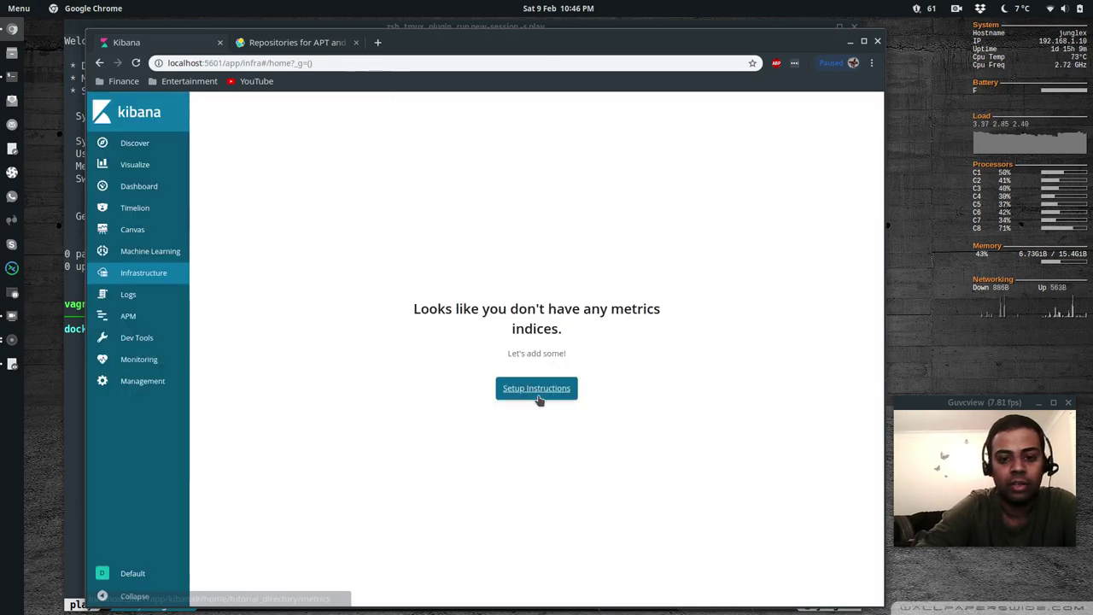
left_click(536, 394)
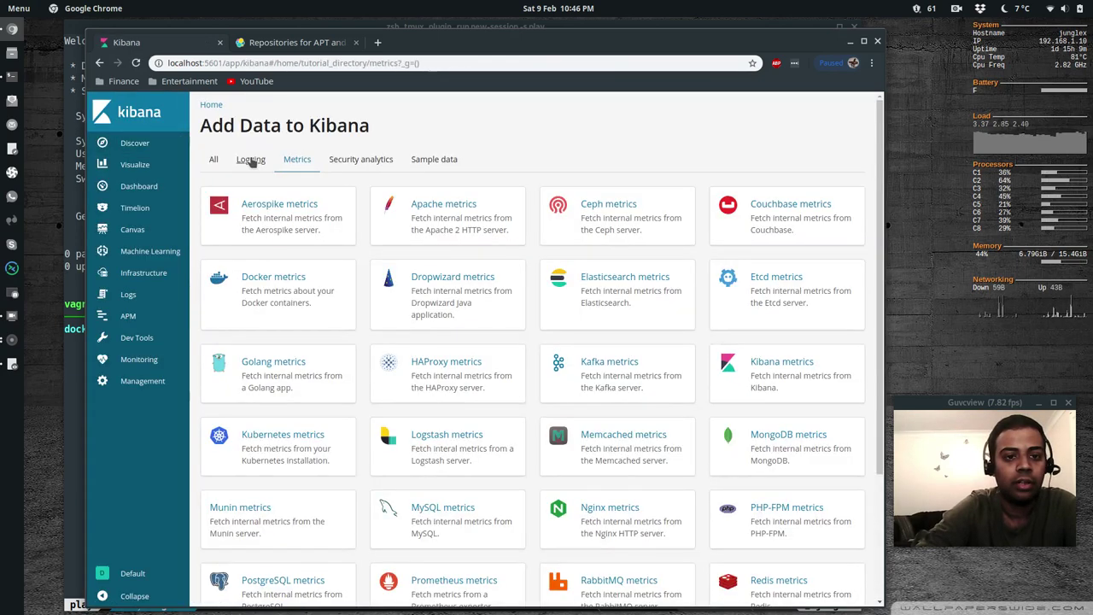
left_click(255, 158)
left_click(409, 374)
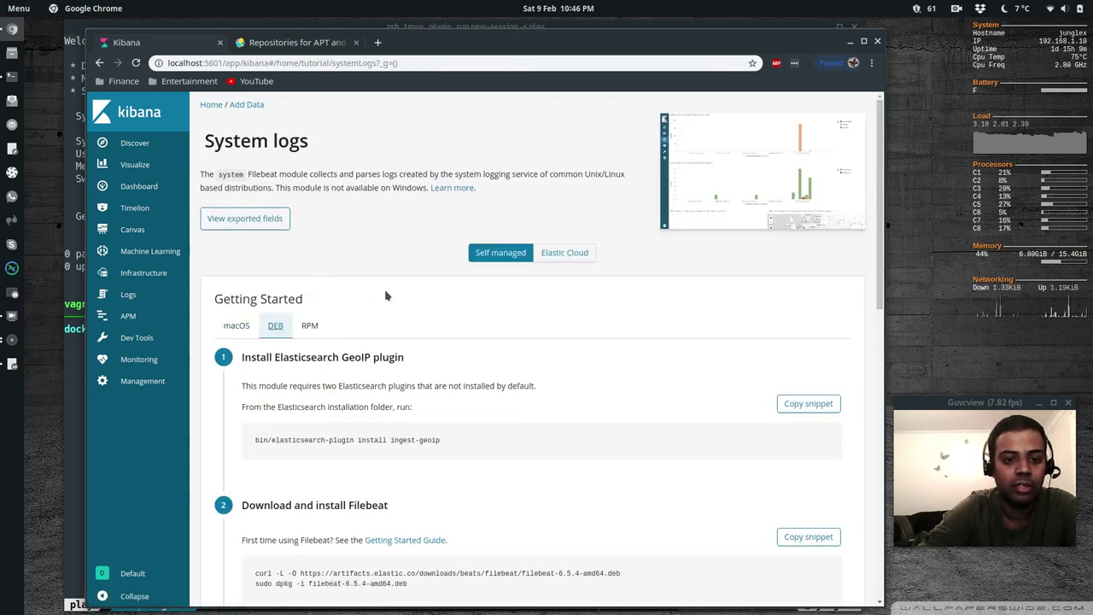
Open the Filebeat Getting Started Guide from the DEB instructions in a new tab
scroll(370, 290, "down", 5)
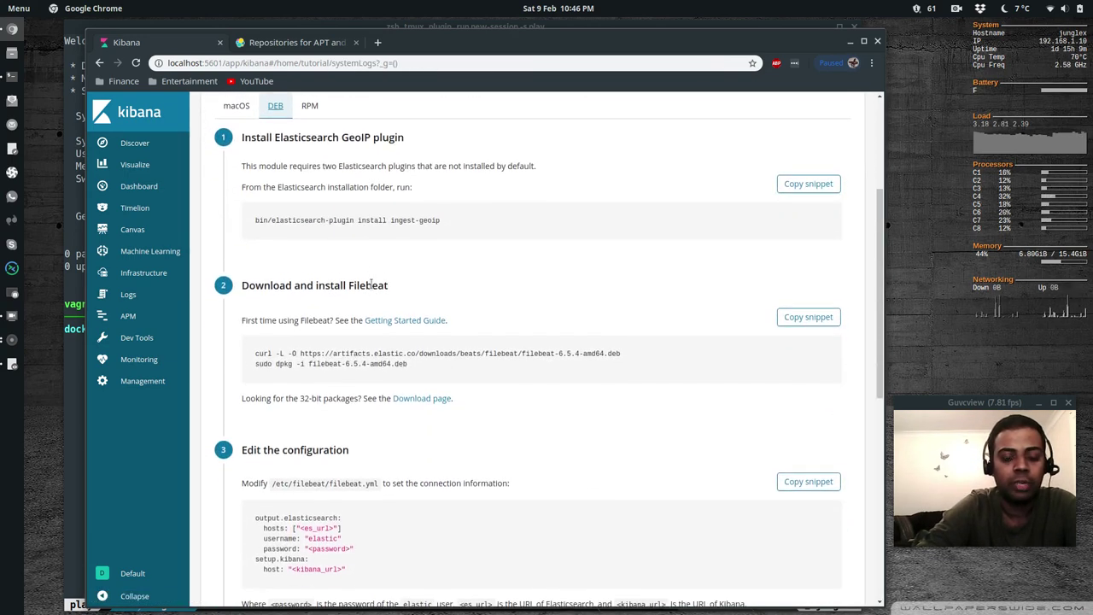
scroll(370, 289, "up", 1)
scroll(370, 289, "up", 1)
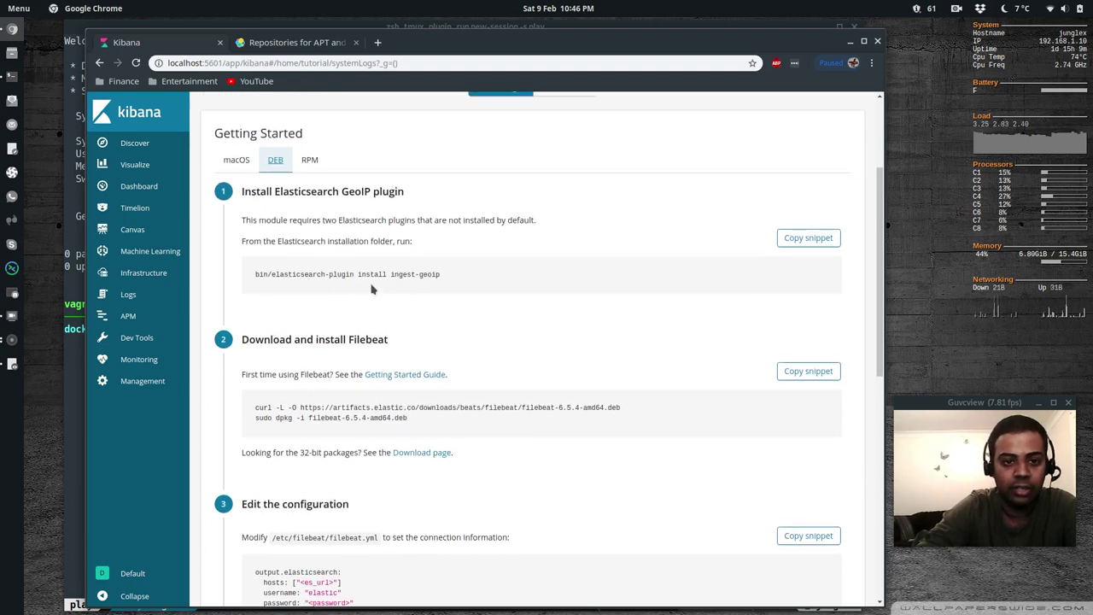
scroll(457, 339, "down", 1)
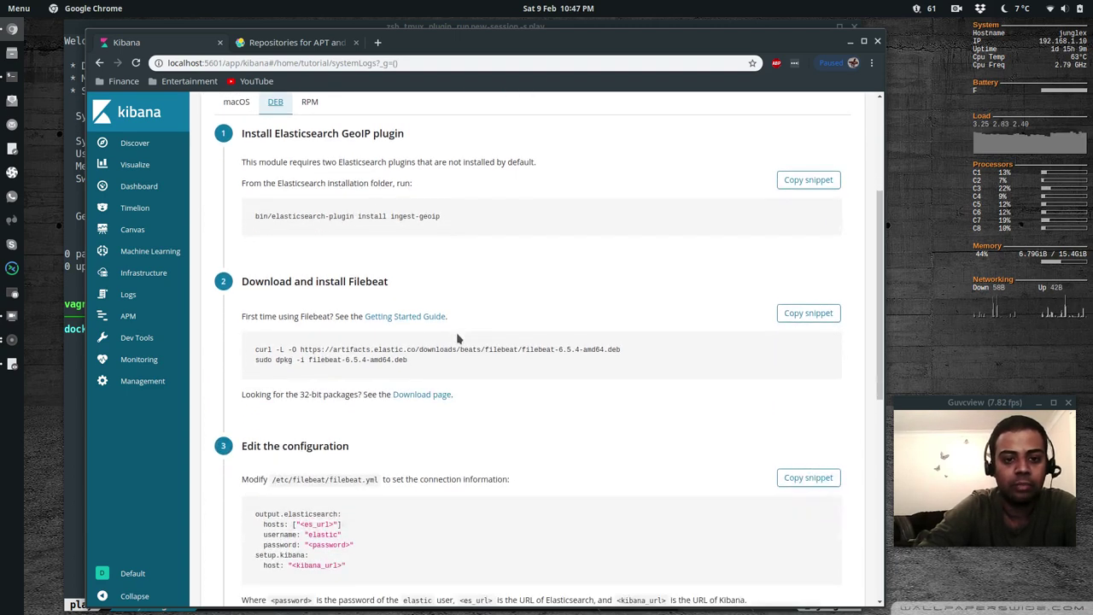
right_click(394, 318)
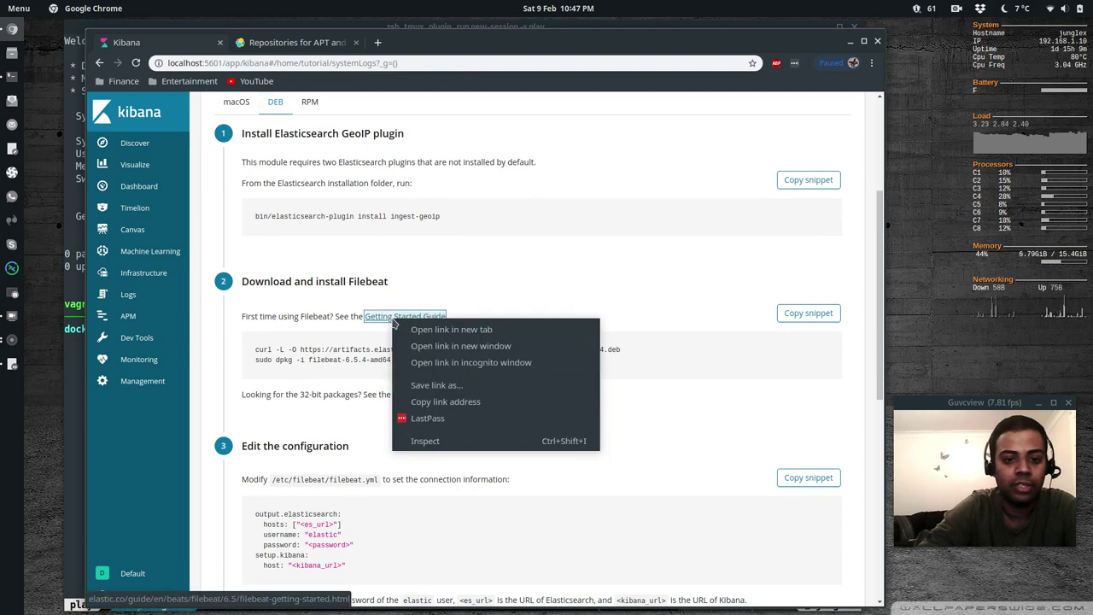
left_click(423, 331)
left_click(429, 45)
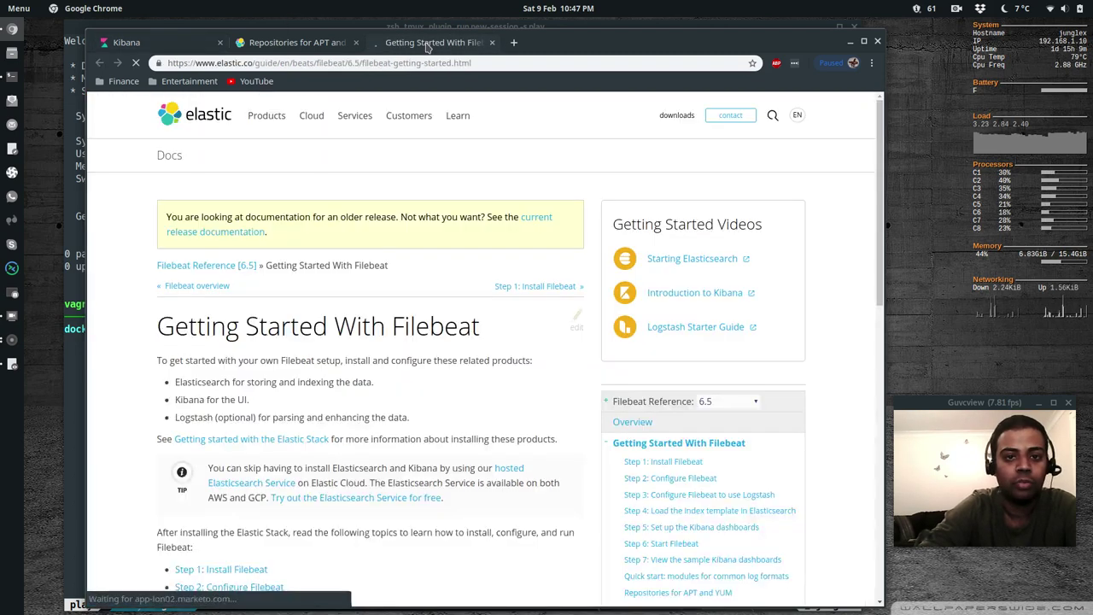
Go from Step 1: Install Filebeat to Repositories for APT and YUM and select the wget signing-key command
scroll(386, 266, "down", 4)
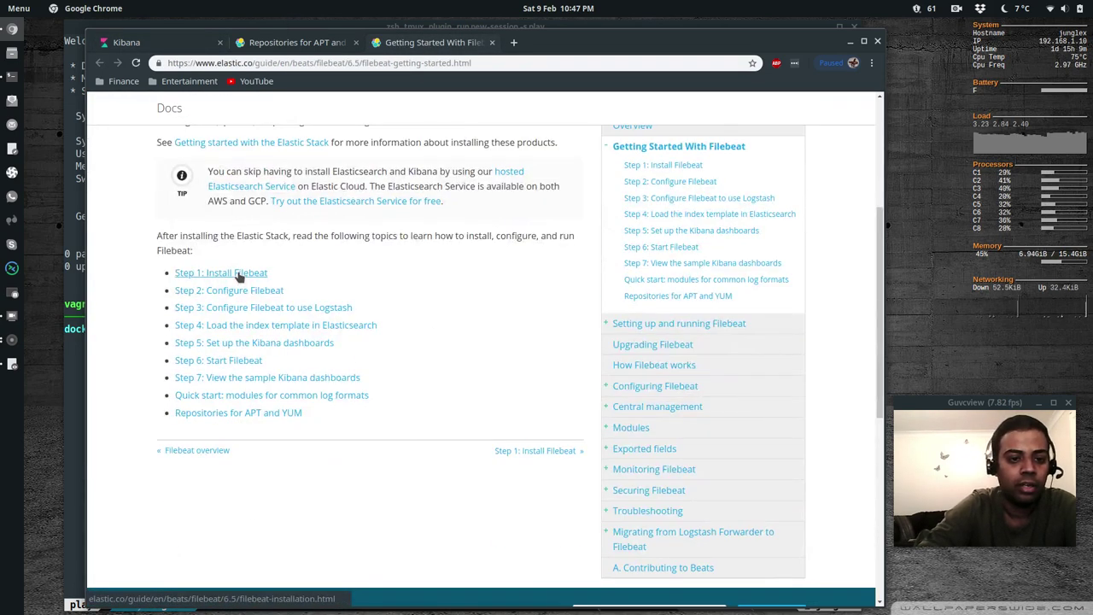
left_click(239, 274)
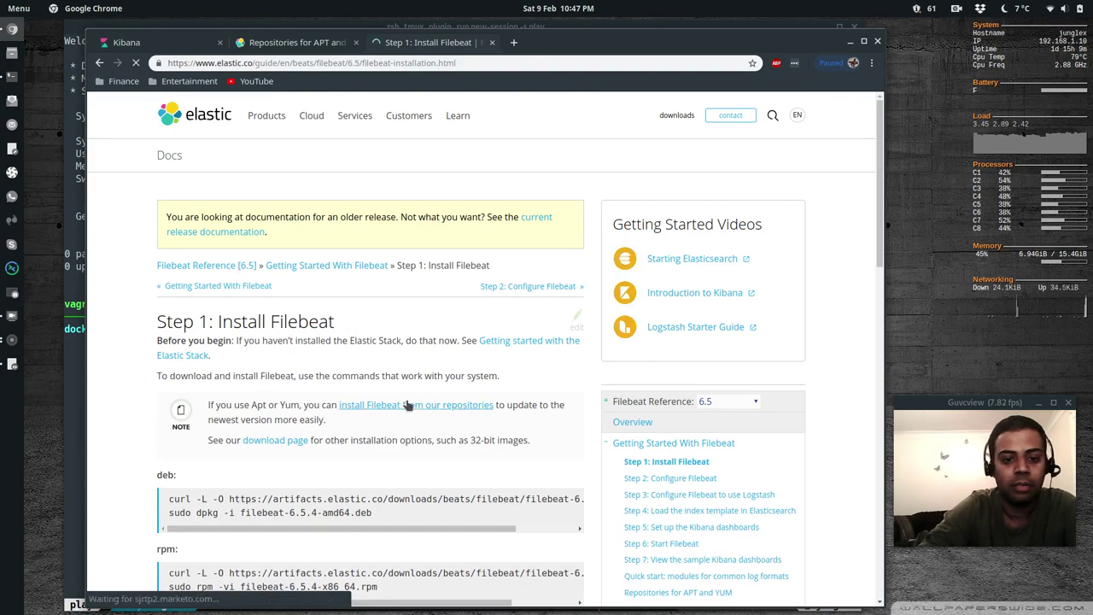
left_click(427, 409)
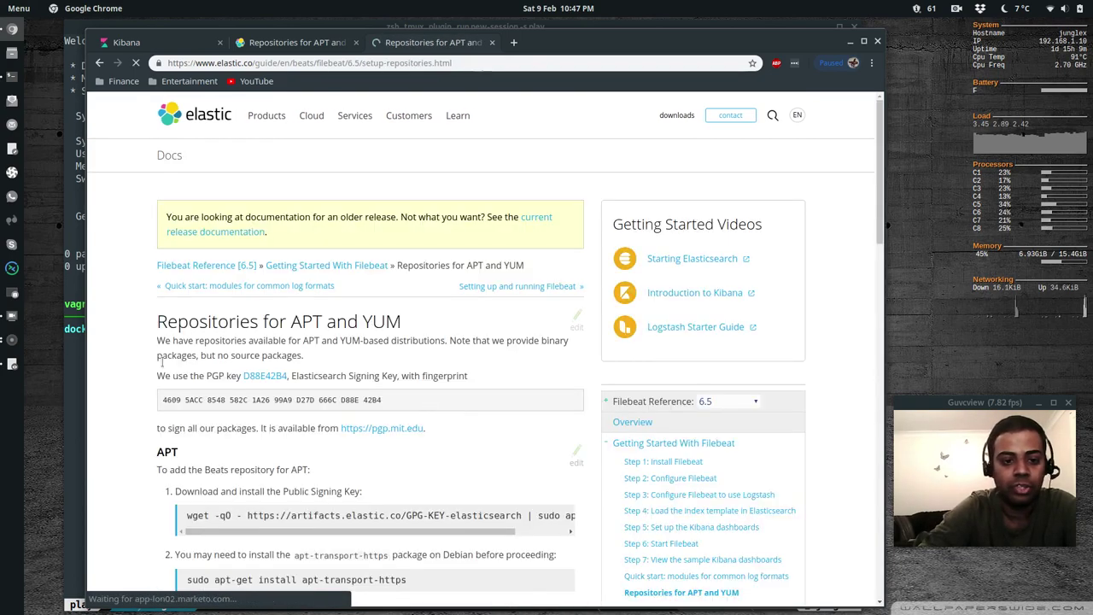
scroll(132, 393, "down", 1)
scroll(132, 392, "down", 3)
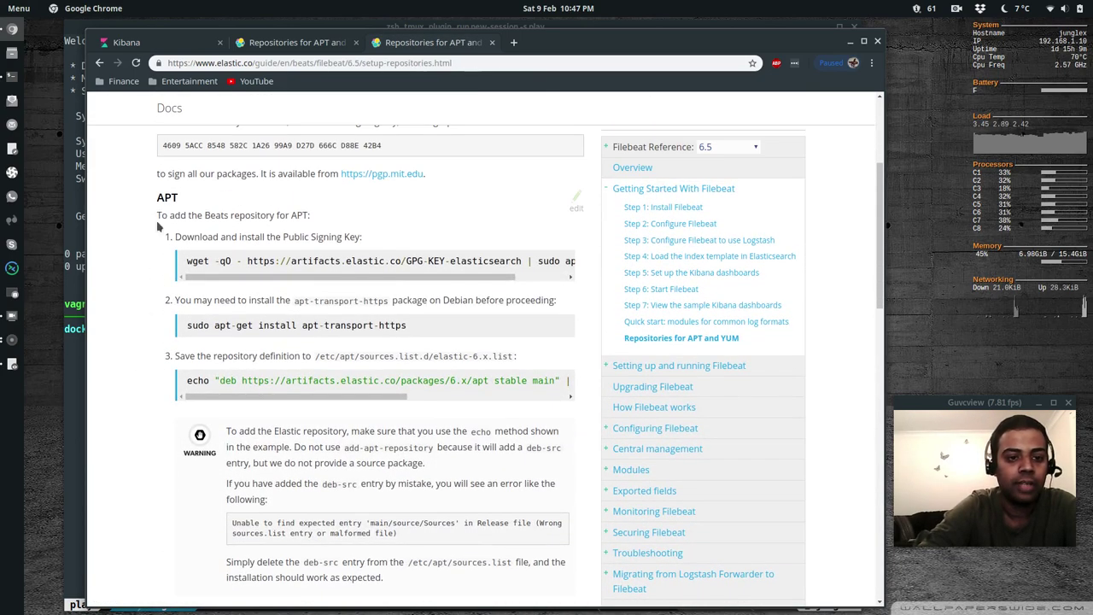
left_click_drag(187, 260, 589, 271)
key("ctrl+c")
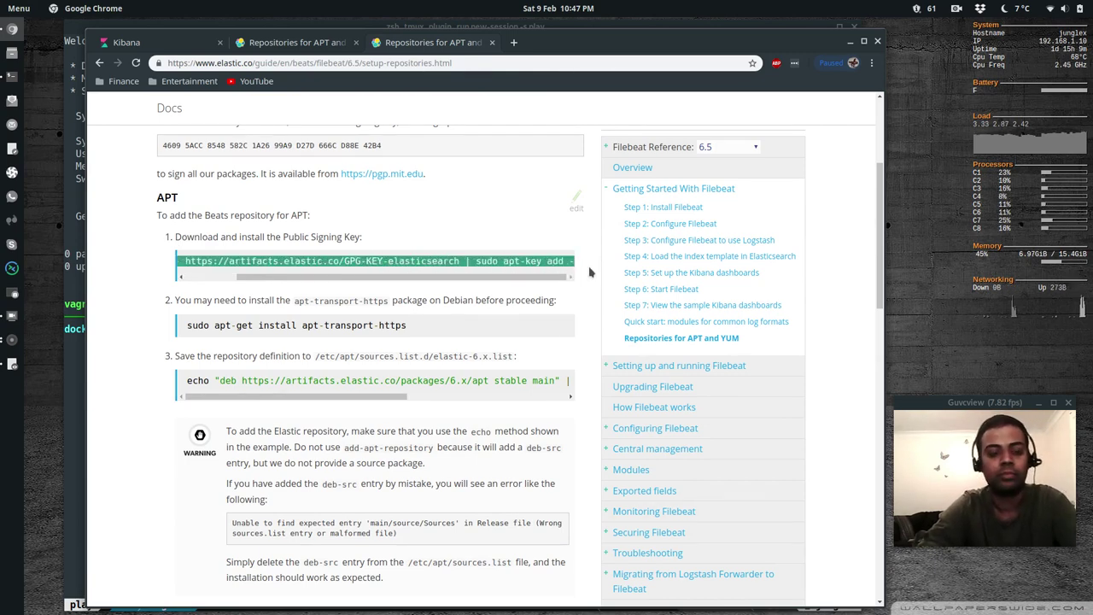
key("alt+Tab")
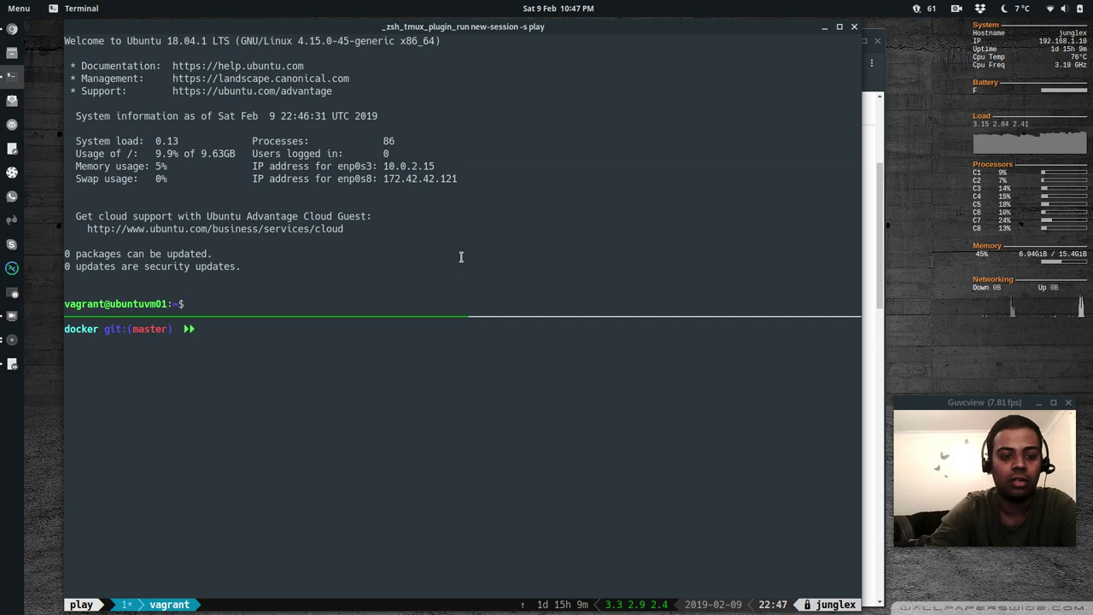
Import the Elastic APT signing key and stage the apt-transport-https install command as a comment
key("ctrl+shift+v")
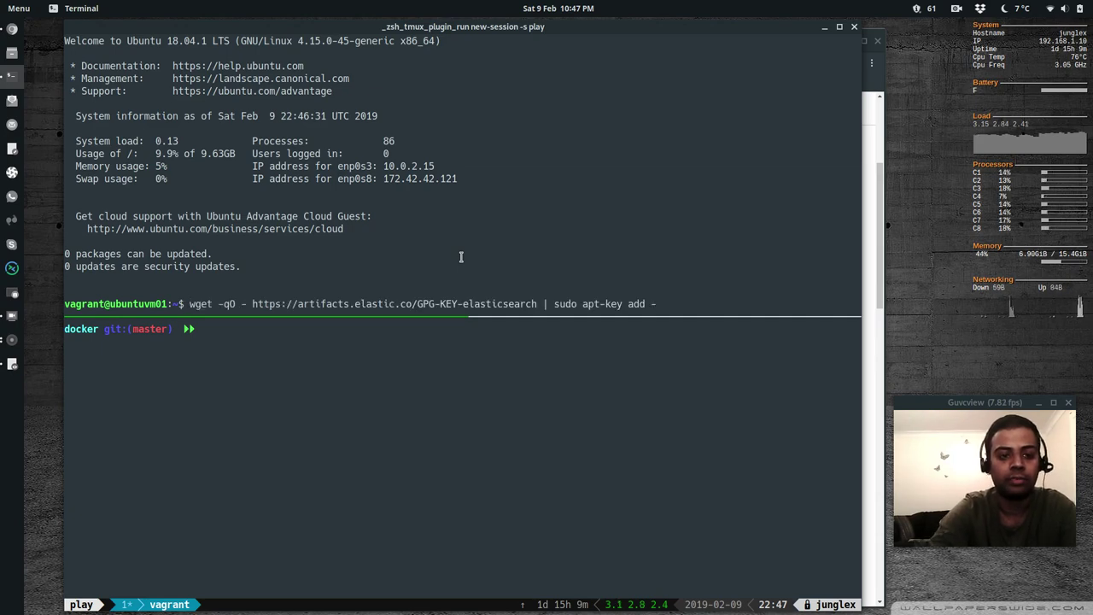
key("Return")
key("alt+Tab")
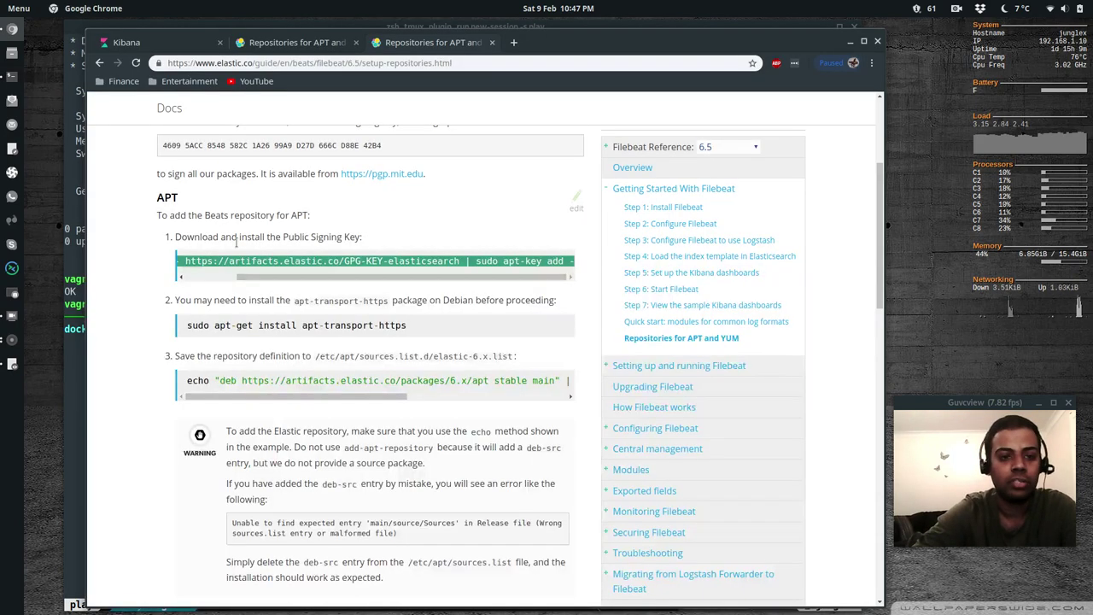
left_click_drag(187, 325, 408, 328)
key("ctrl+c")
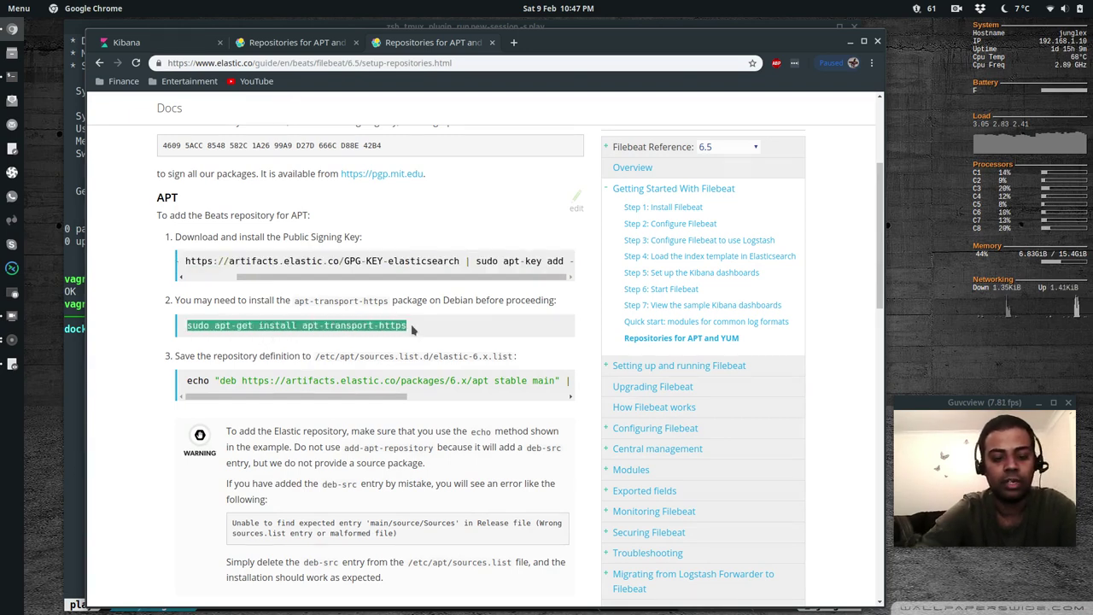
key("alt+Tab")
key("ctrl+shift+v")
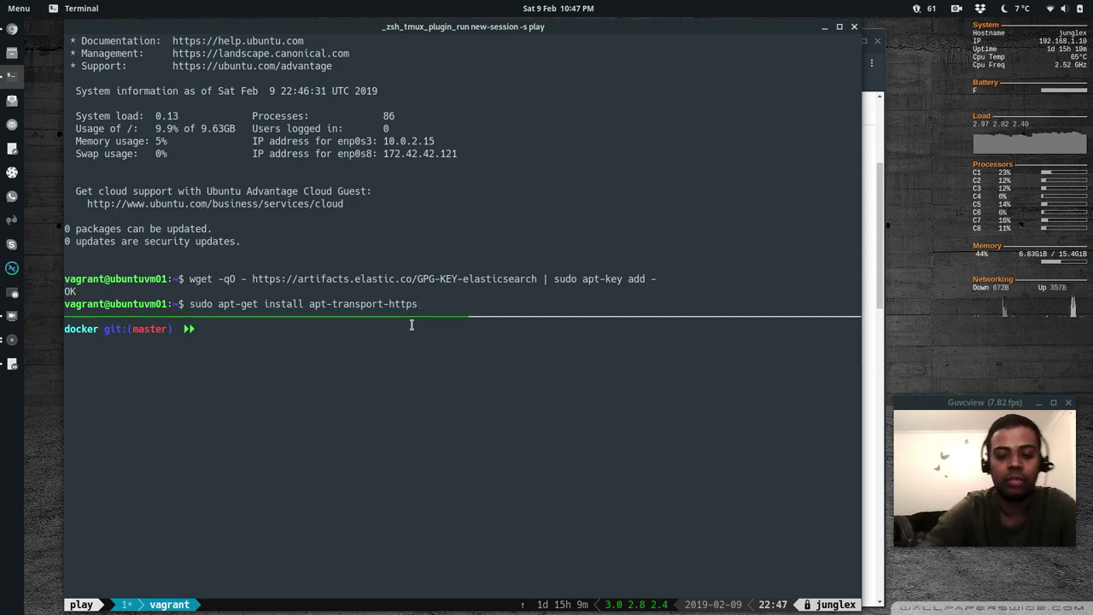
key("Home")
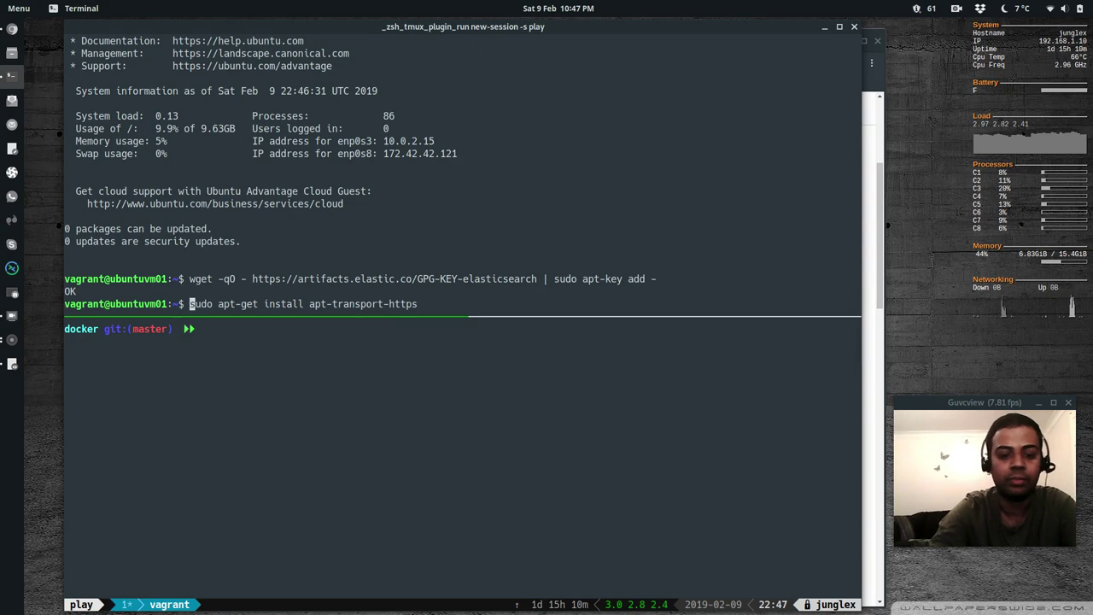
type("#")
key("Return")
Run sudo apt-get update, then install apt-transport-https from the recalled command
type("su")
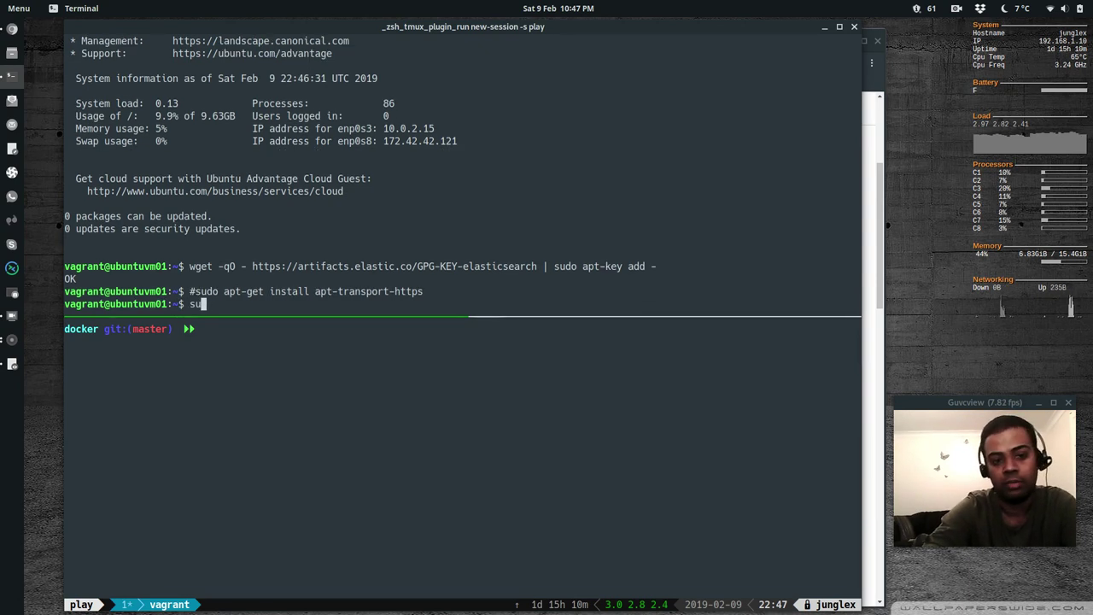
type("do apt")
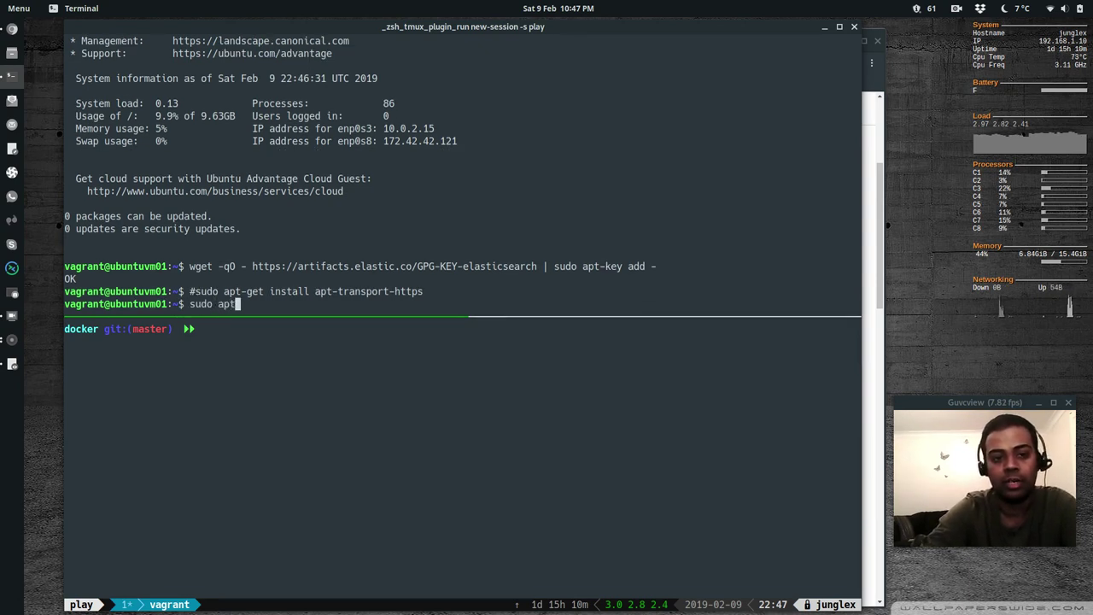
type("-get update")
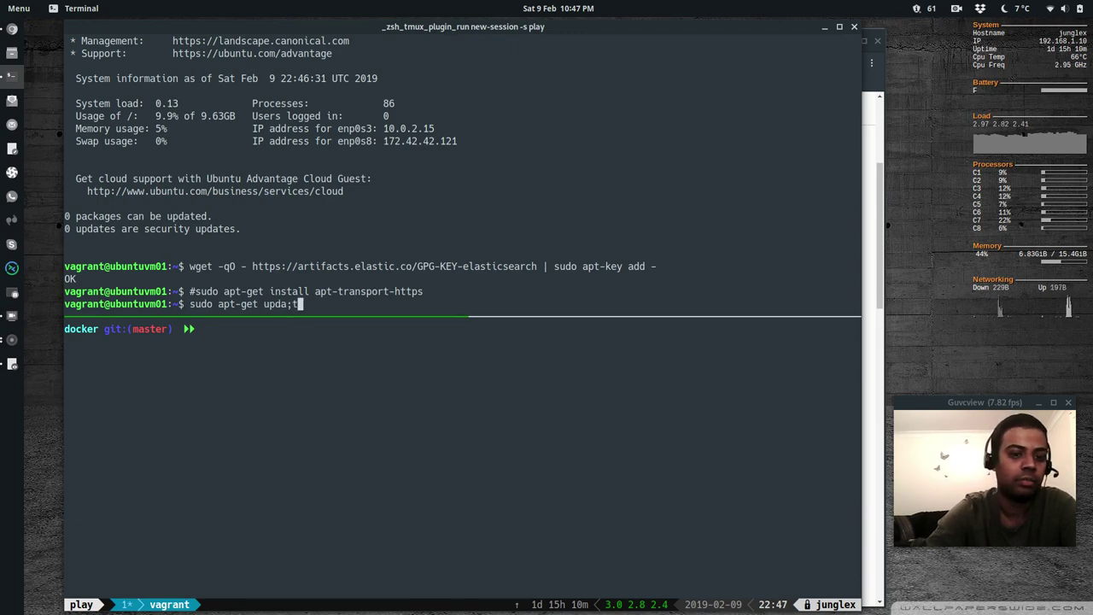
key("Return")
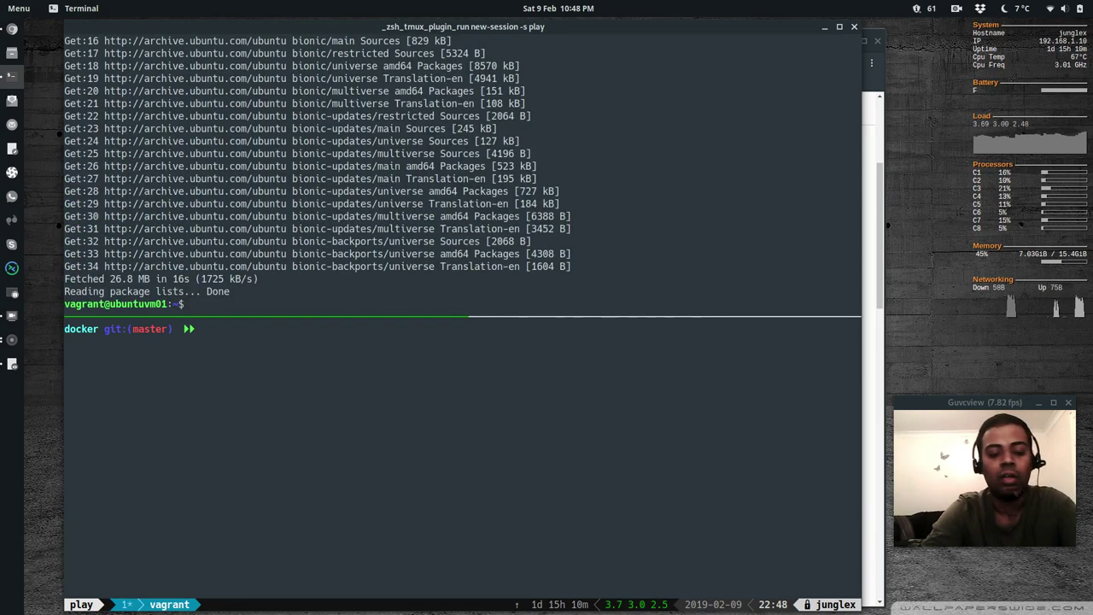
key("Up")
key("Up")
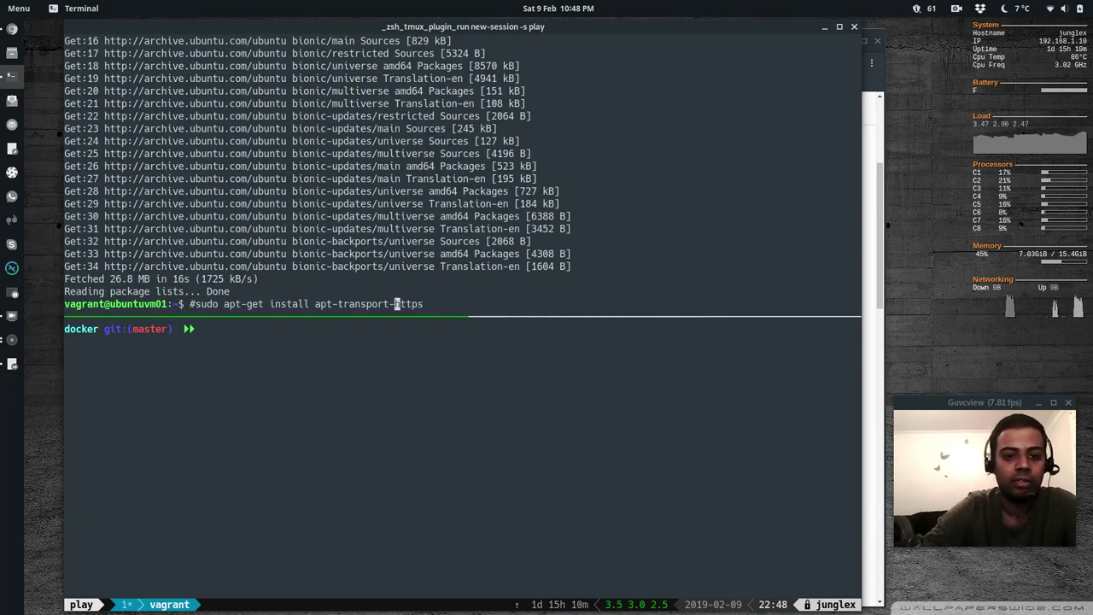
key("Left")
key("Left")
key("Left")
key("Left")
key("Left")
key("Left")
key("Left")
key("Left")
key("Left")
key("Left")
key("Left")
key("Left")
key("Left")
key("Left")
key("Left")
key("Left")
key("Left")
key("Left")
key("Left")
key("Left")
key("BackSpace")
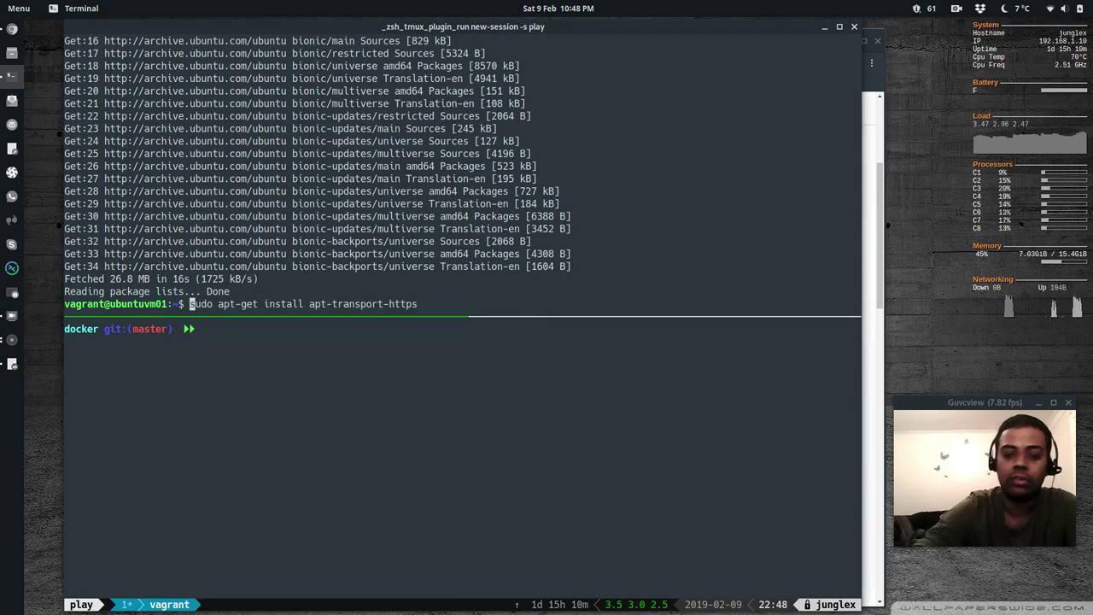
key("Return")
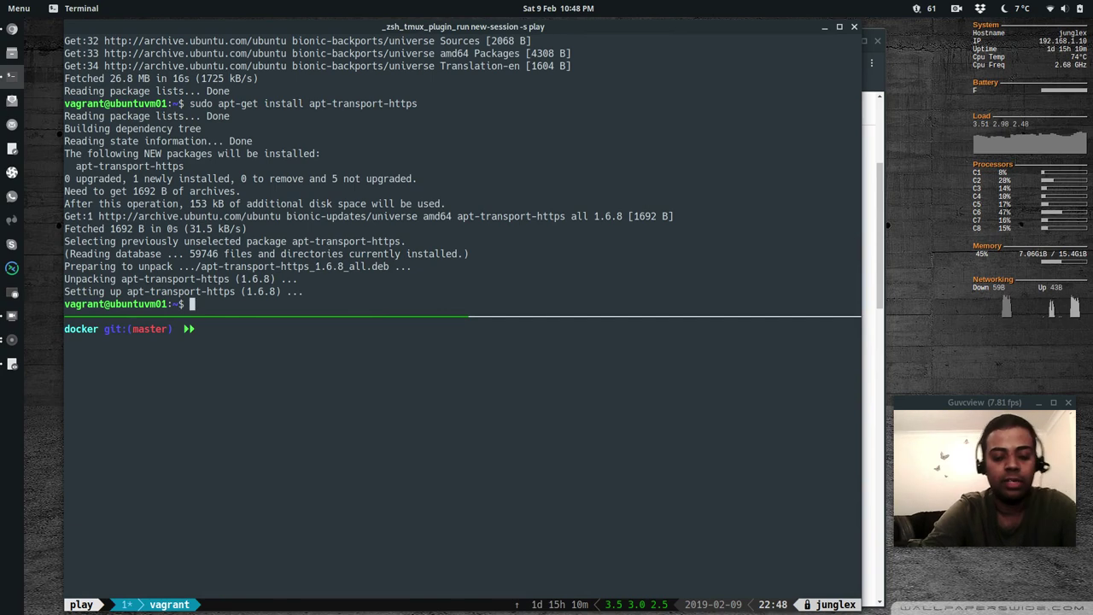
Add the Elastic 6.x repository definition to the apt sources
key("alt+Tab")
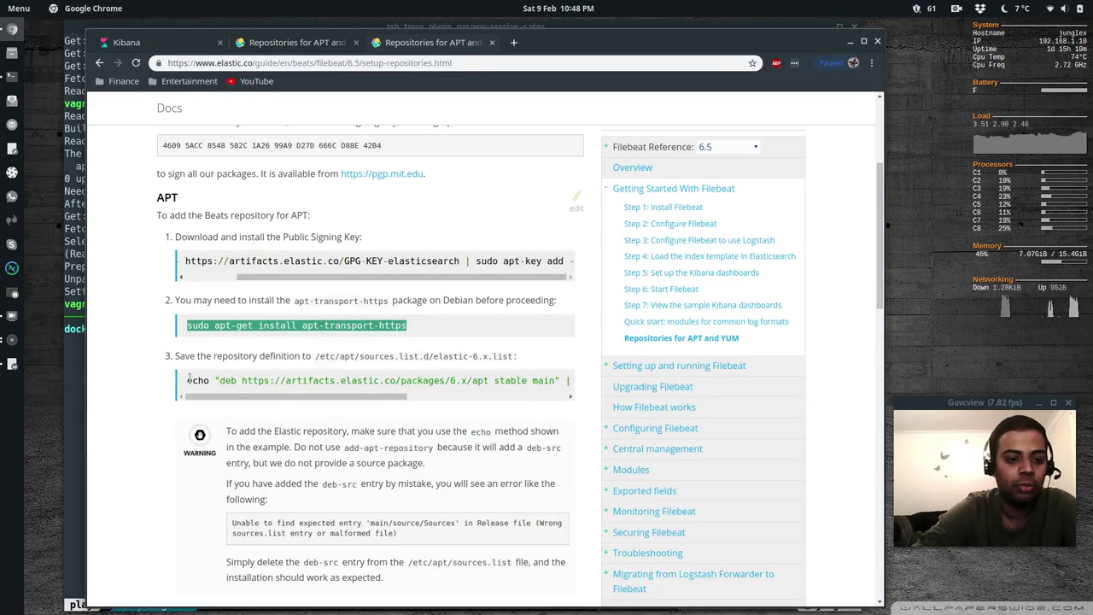
left_click_drag(188, 380, 586, 388)
key("ctrl+c")
key("alt+Tab")
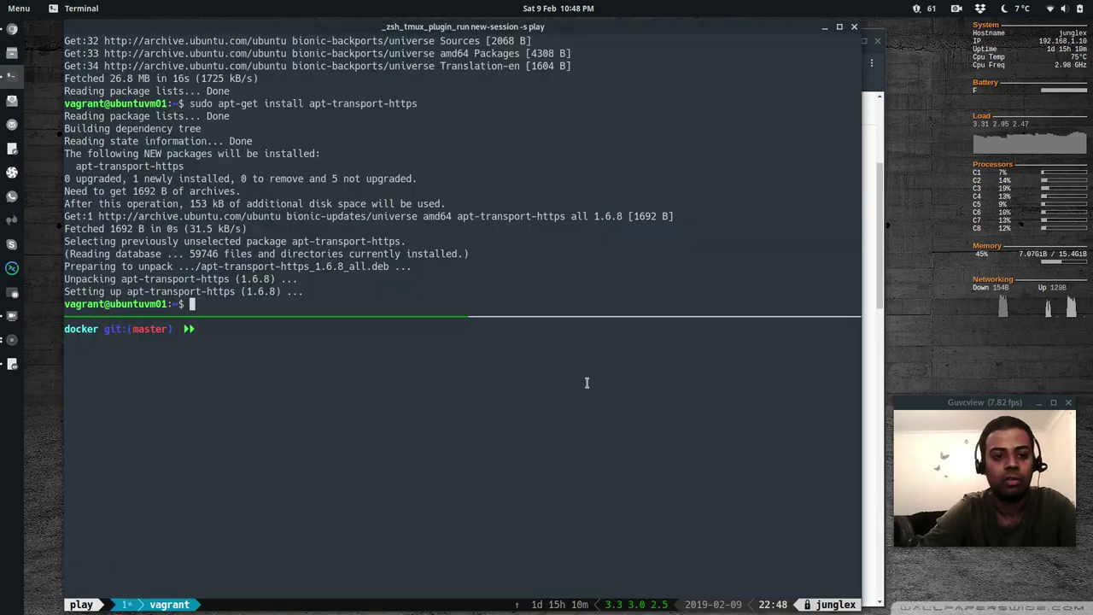
key("ctrl+shift+v")
key("Return")
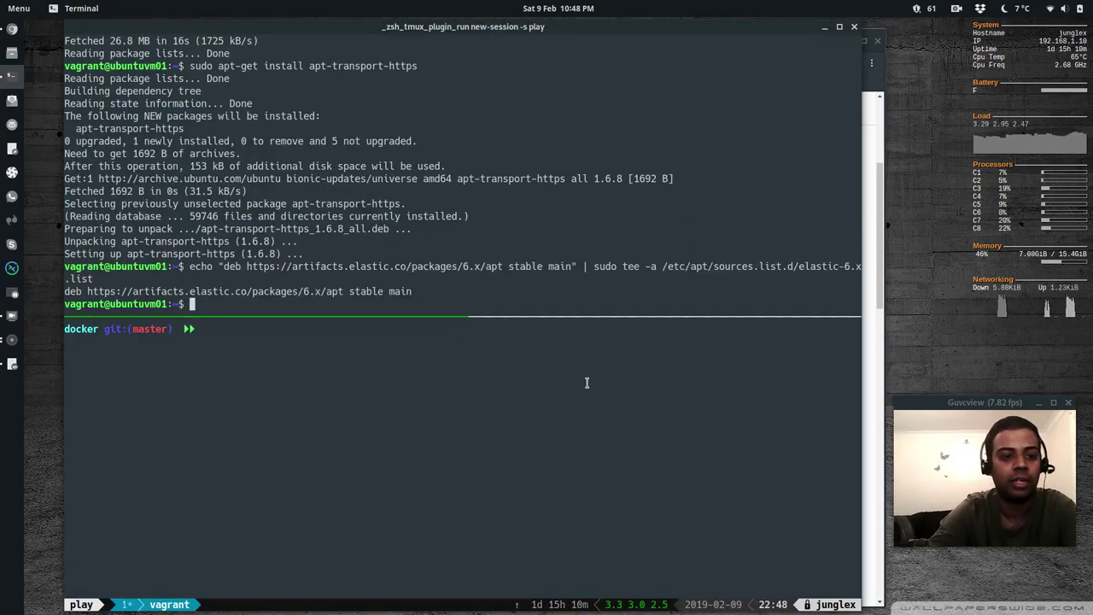
Refresh package lists and install Filebeat 6.6.0 with sudo apt-get install -y filebeat
type("suod")
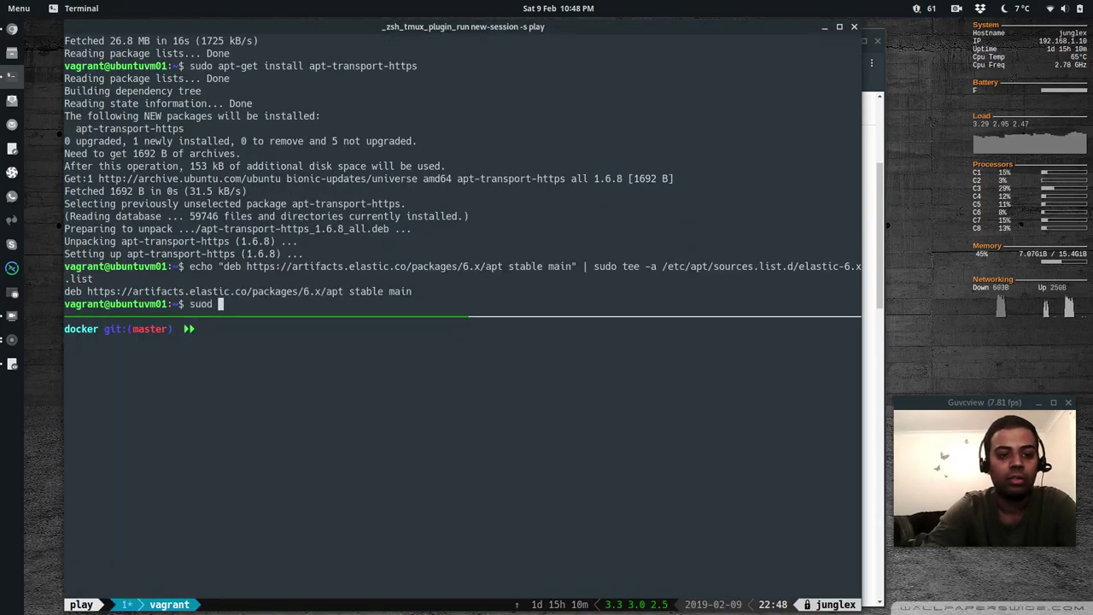
key("BackSpace")
key("BackSpace")
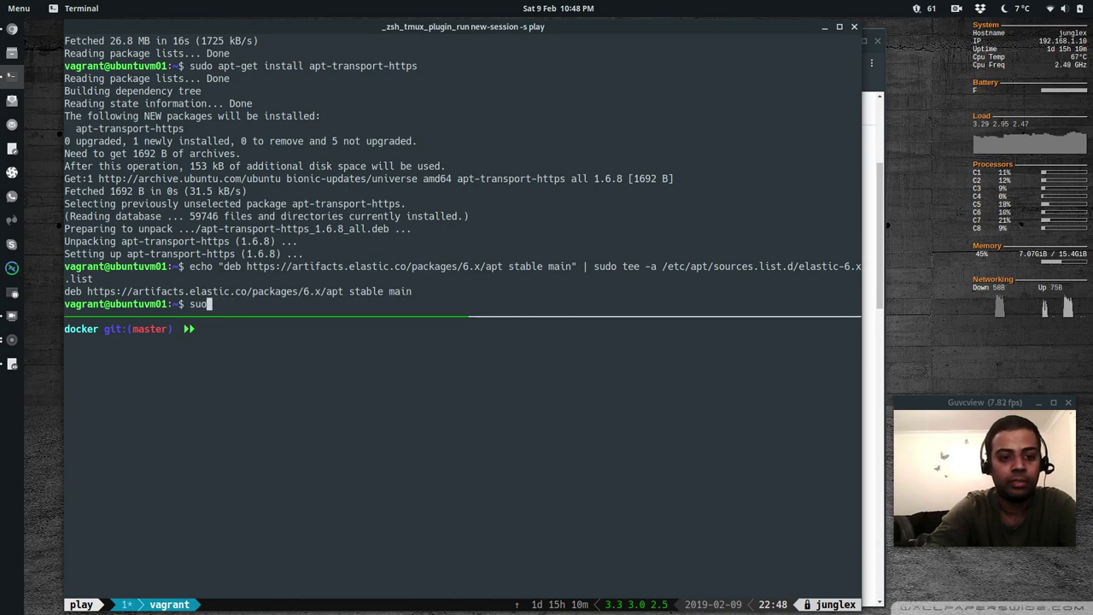
type("do apt-get update")
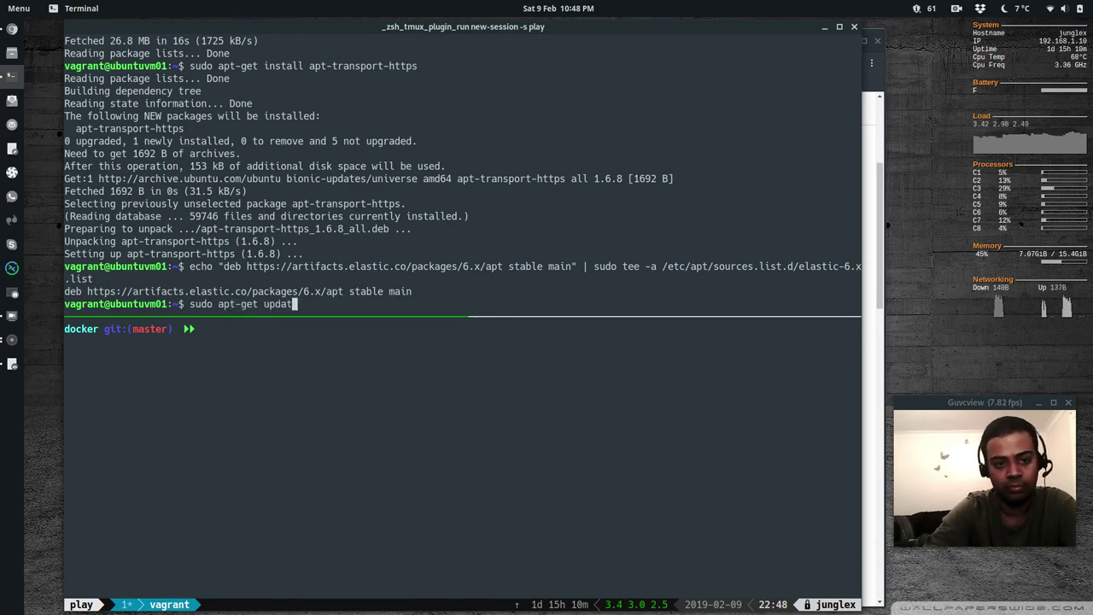
key("Return")
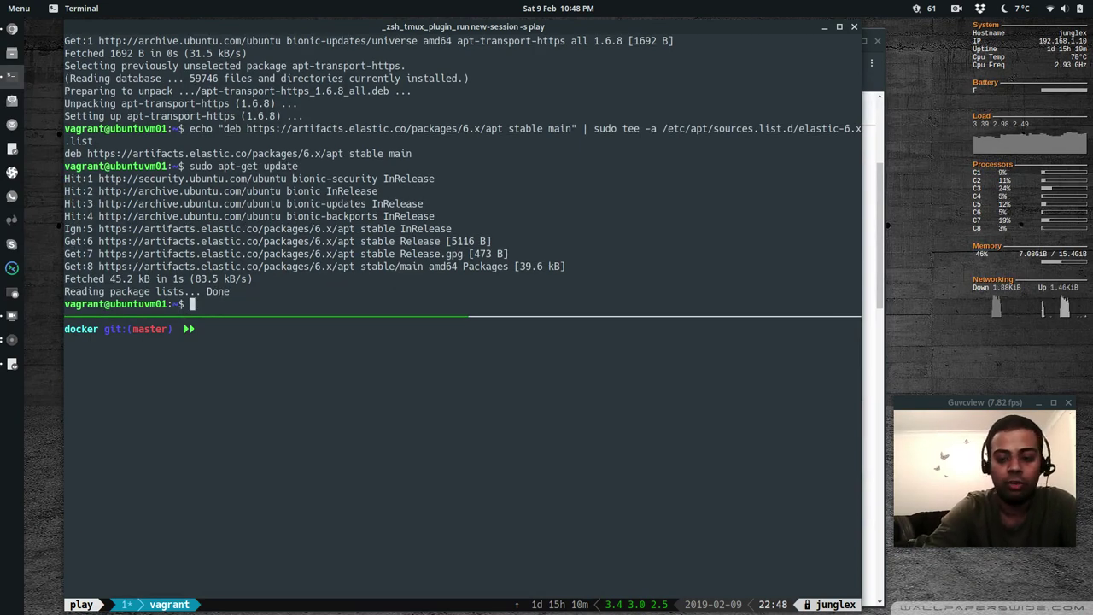
type("sudo apt-get instal")
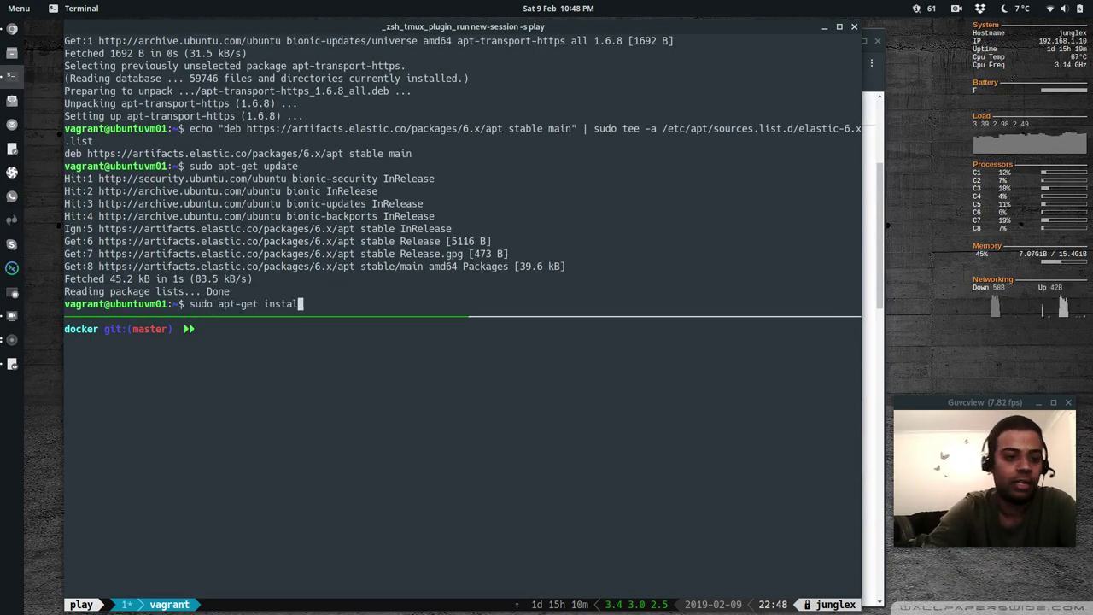
type("l -y filebeat")
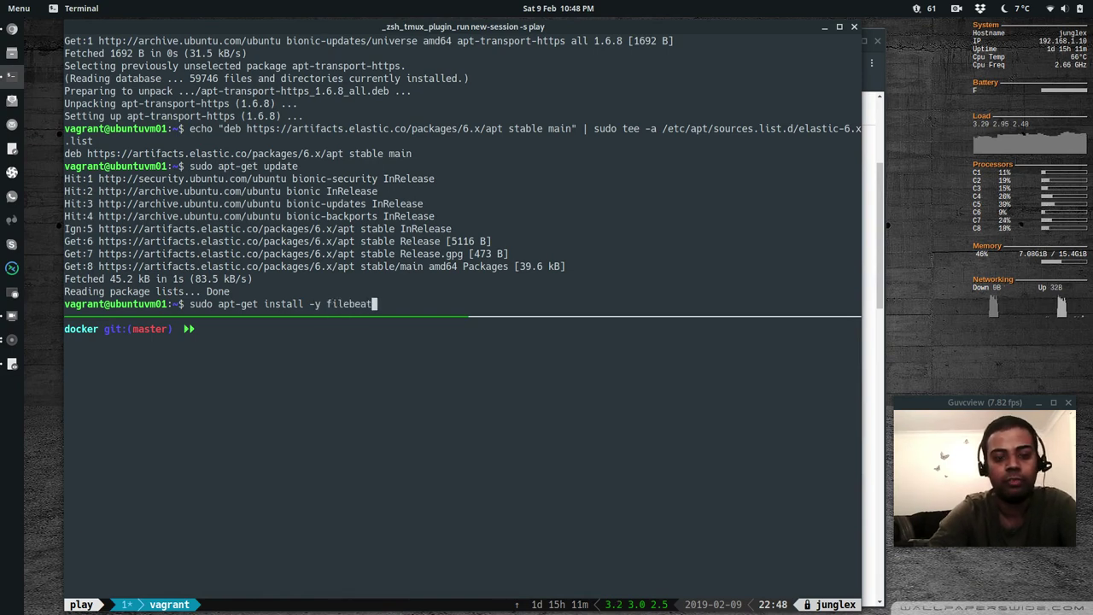
key("Return")
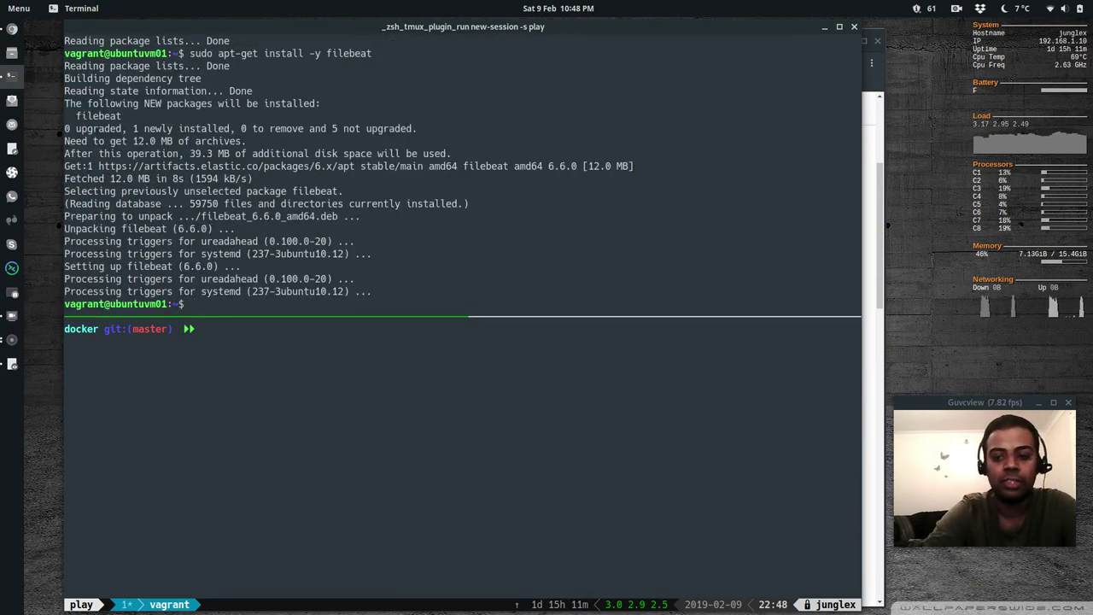
type("sudo")
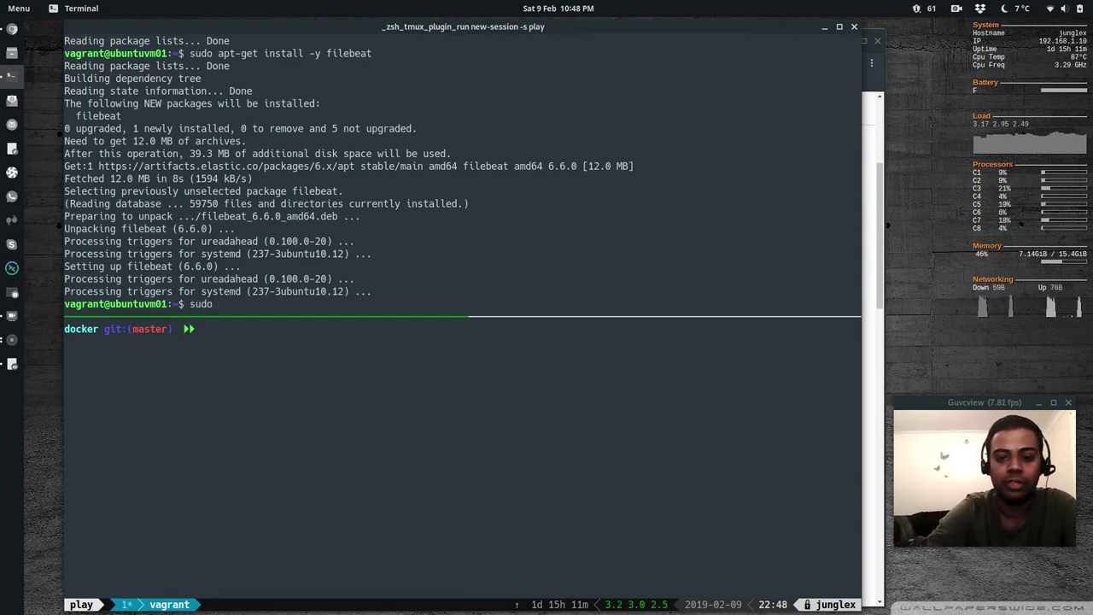
type(" vi ")
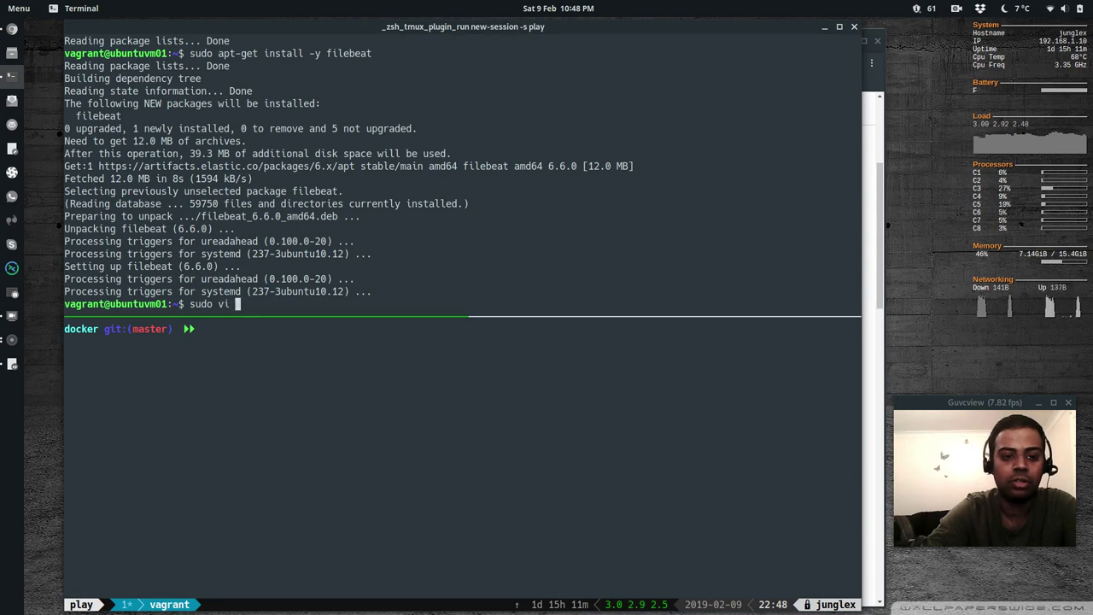
type("/etc/filebeat/")
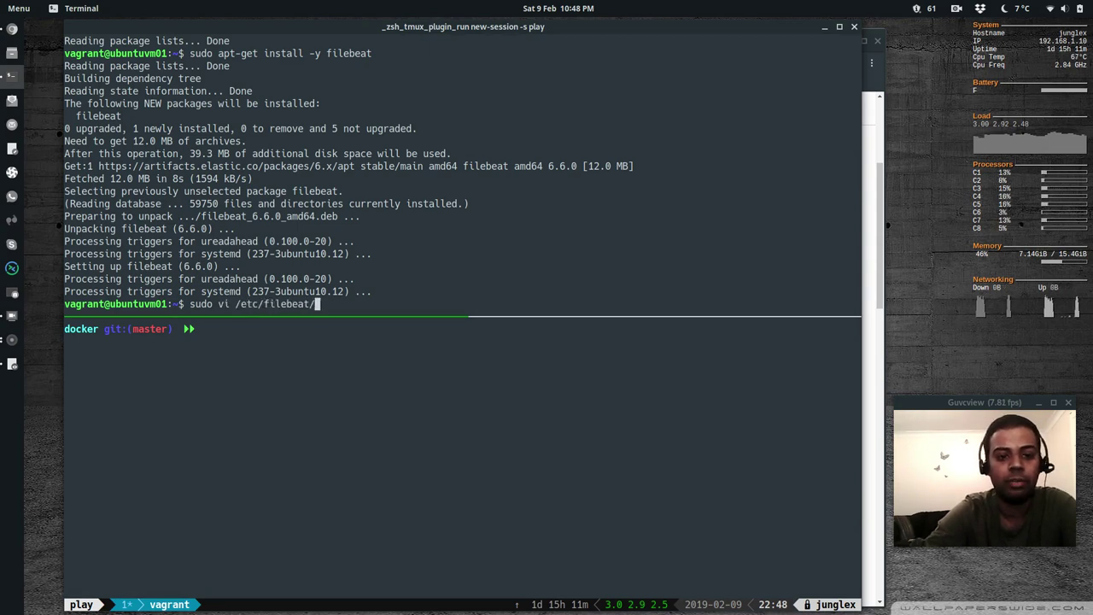
type("filebeat.yml")
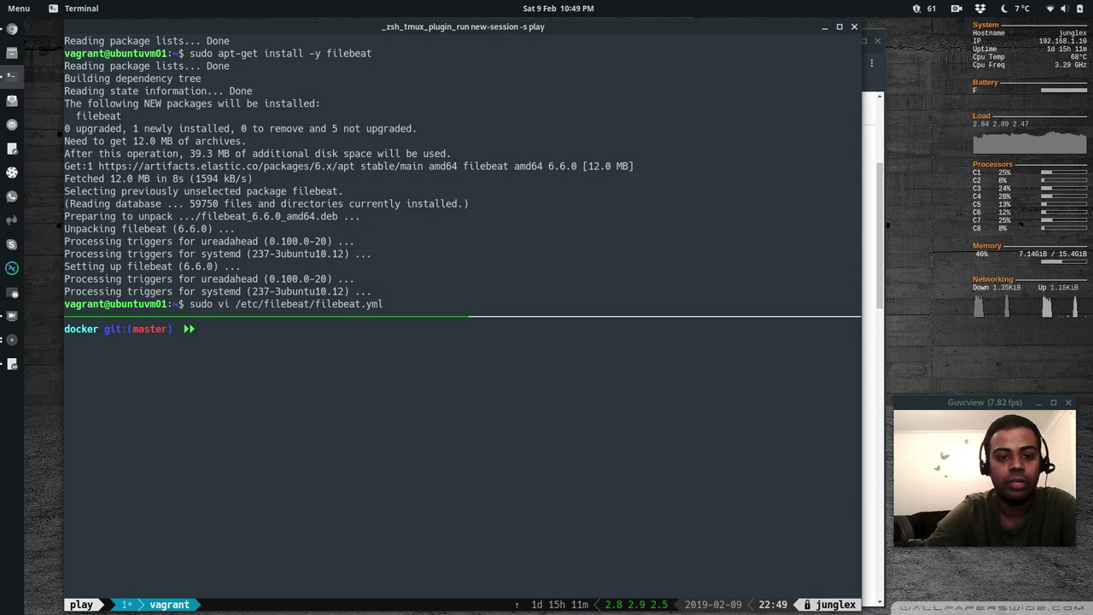
Open /etc/filebeat/filebeat.yml in vi with the elflord colour scheme
key("Return")
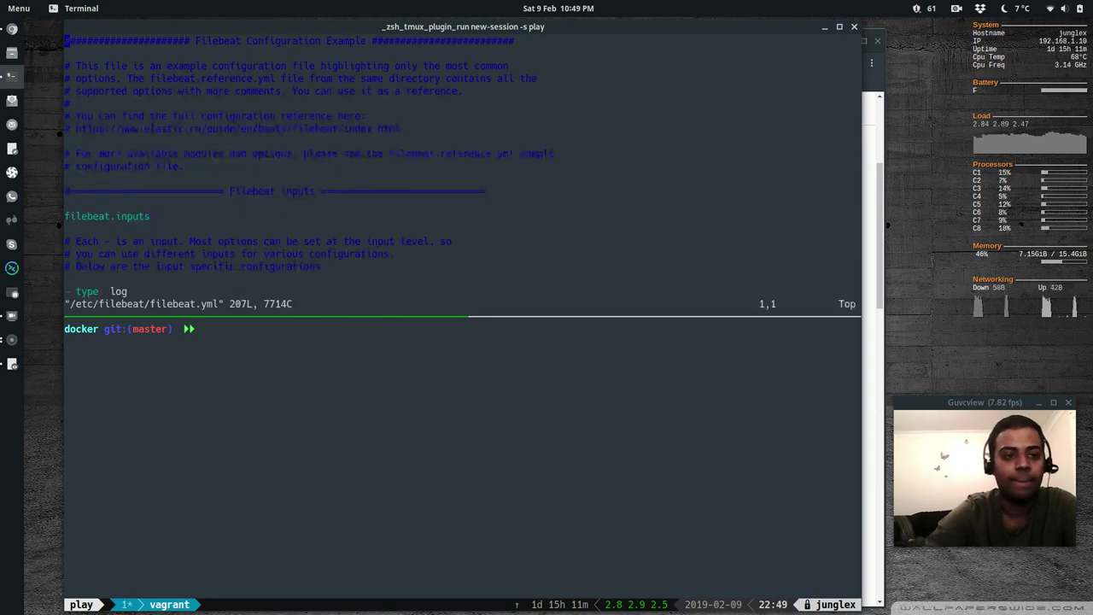
type(":colorscheme")
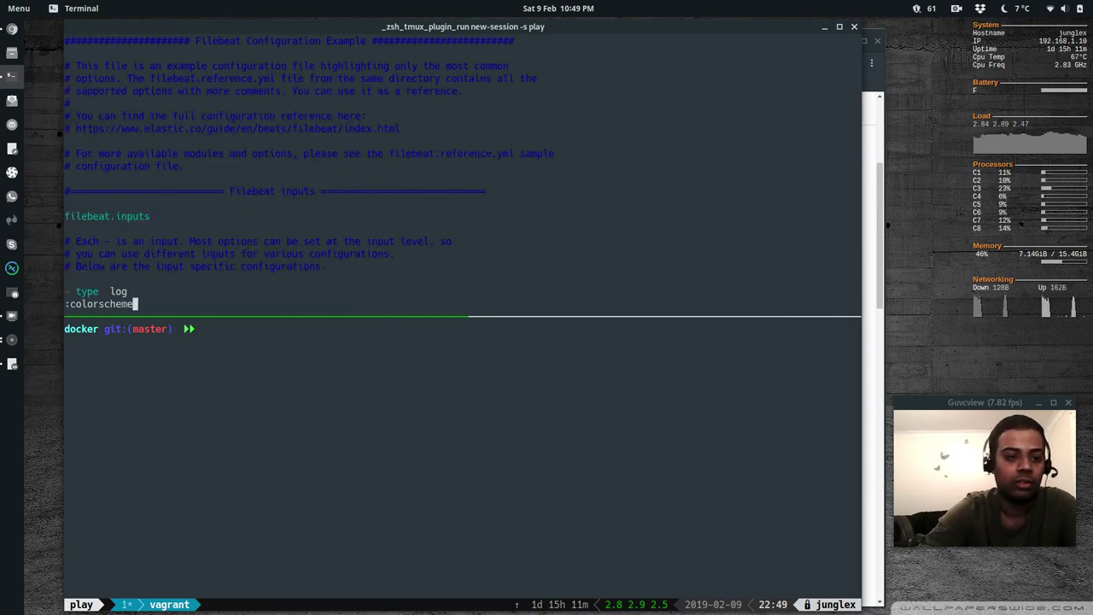
type(" elflord")
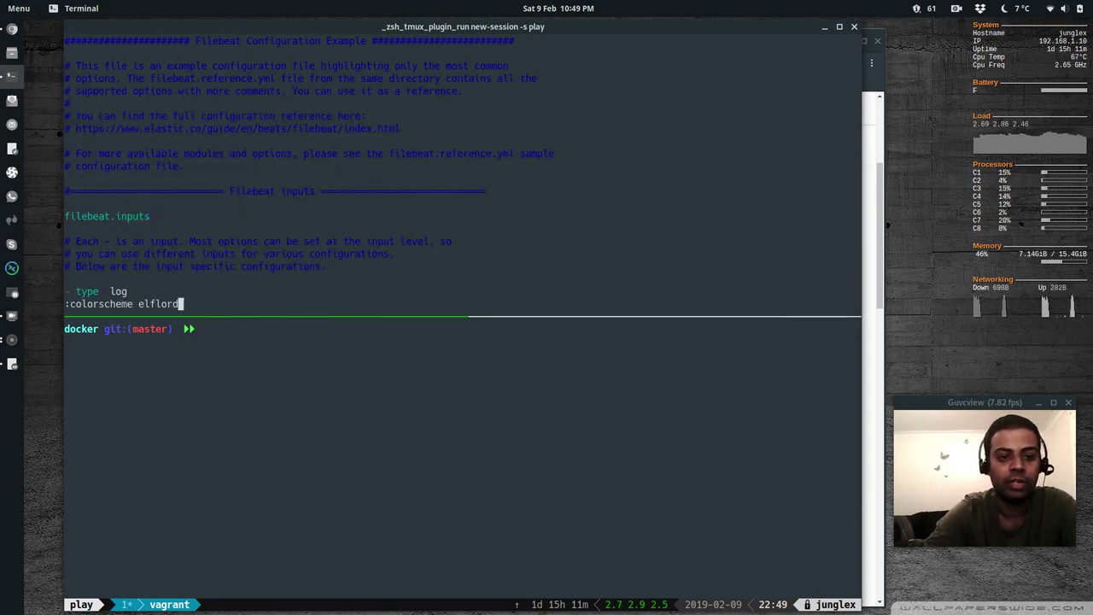
key("Return")
Uncomment the setup.kibana host and set it to 192.168.1.10:5601
type("/kibana")
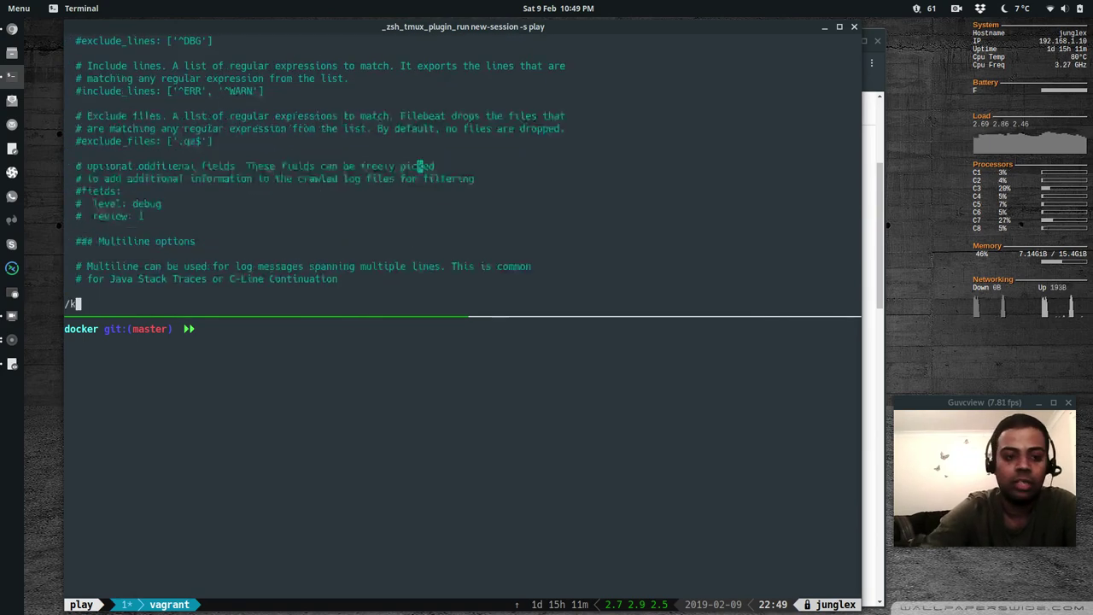
key("Return")
key("j")
key("j")
key("j")
key("j")
key("j")
key("j")
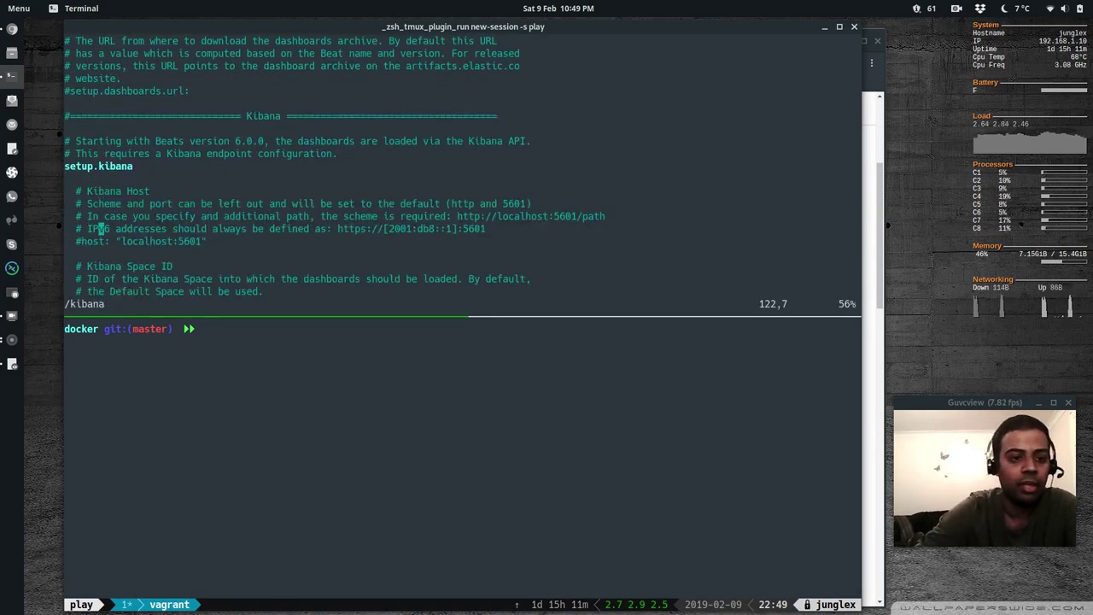
key("h")
key("h")
key("h")
key("i")
key("BackSpace")
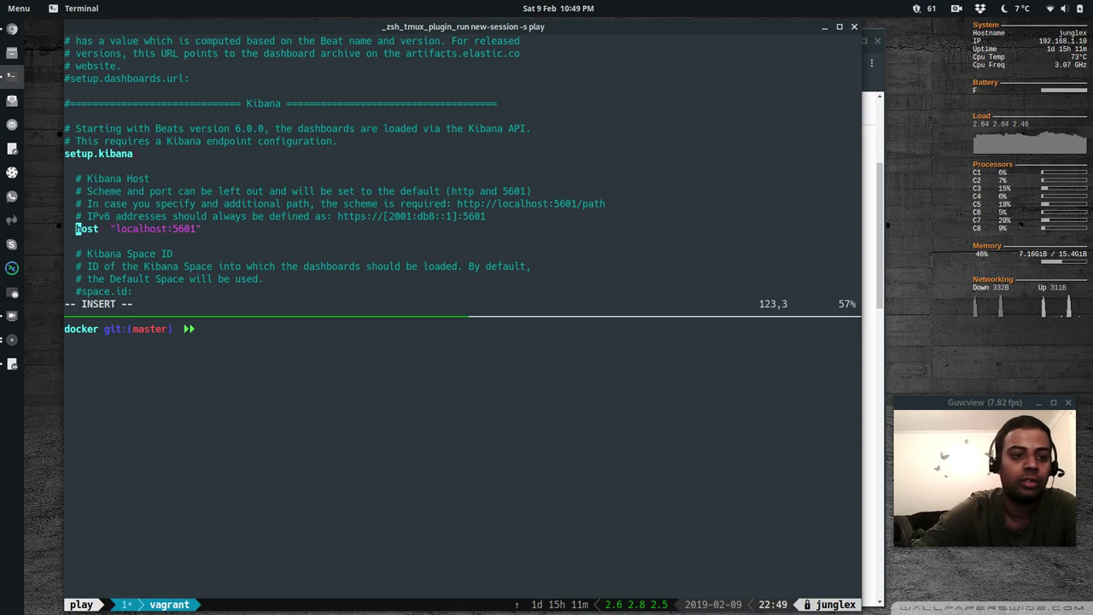
left_click(157, 229)
key("BackSpace")
key("BackSpace")
key("BackSpace")
key("BackSpace")
key("BackSpace")
key("BackSpace")
key("BackSpace")
key("BackSpace")
key("BackSpace")
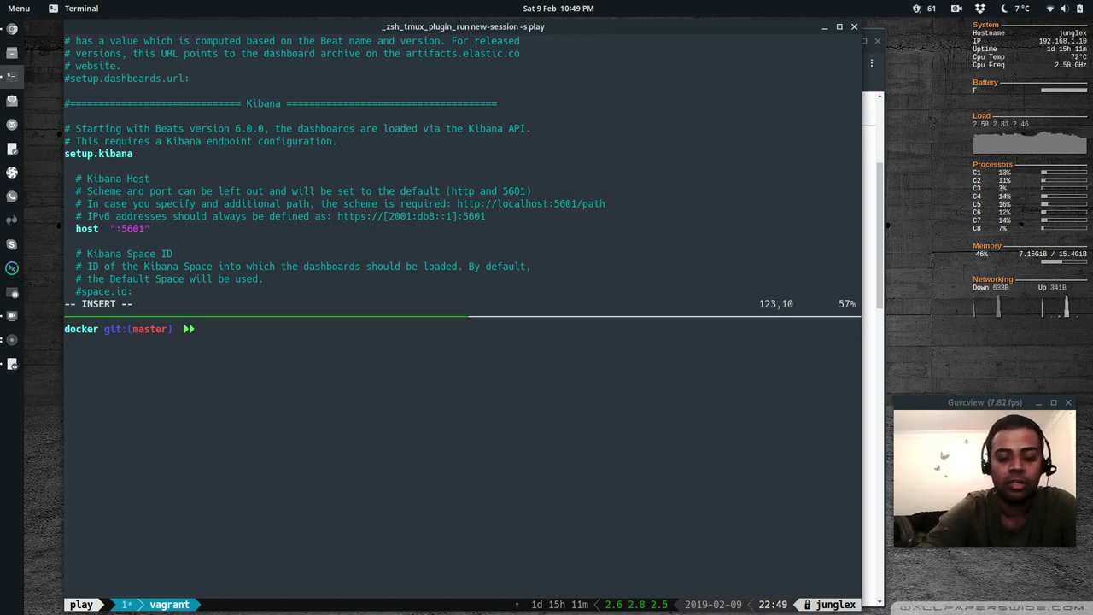
type("192.")
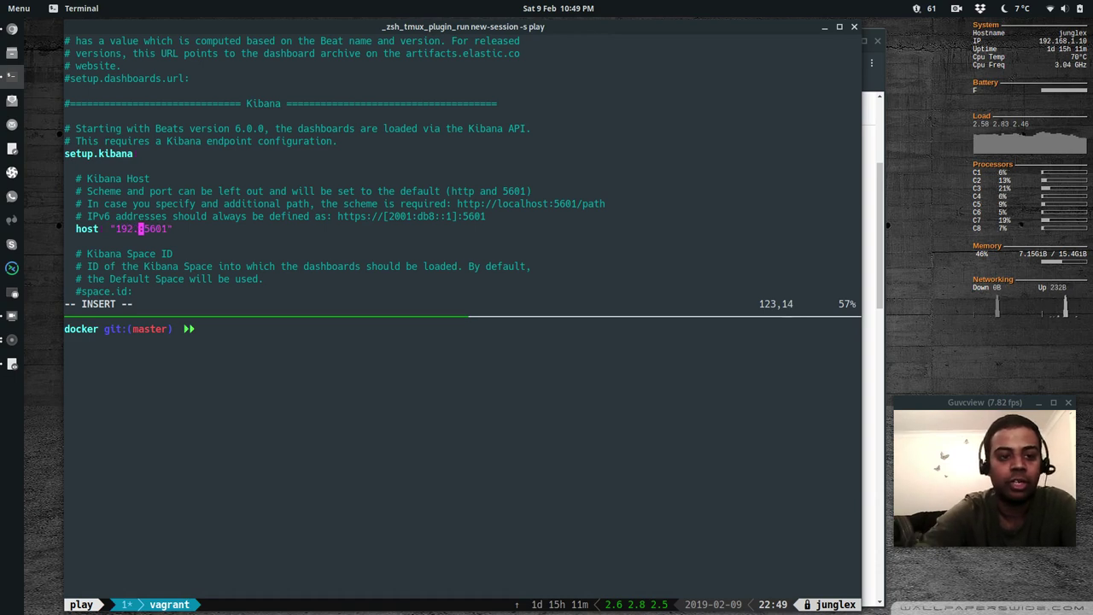
type("168.")
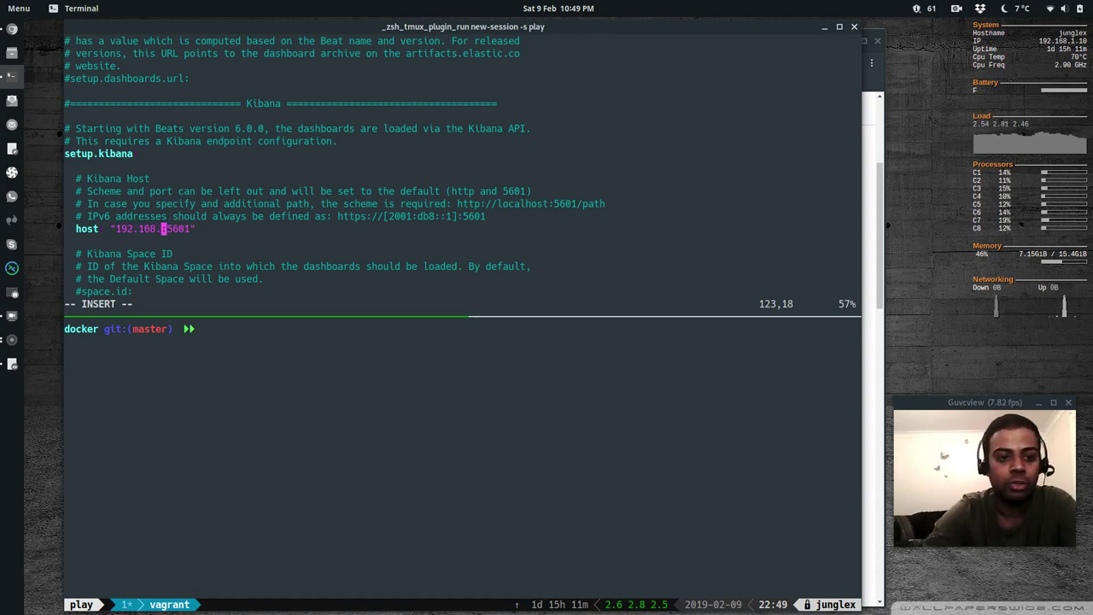
type("1.10")
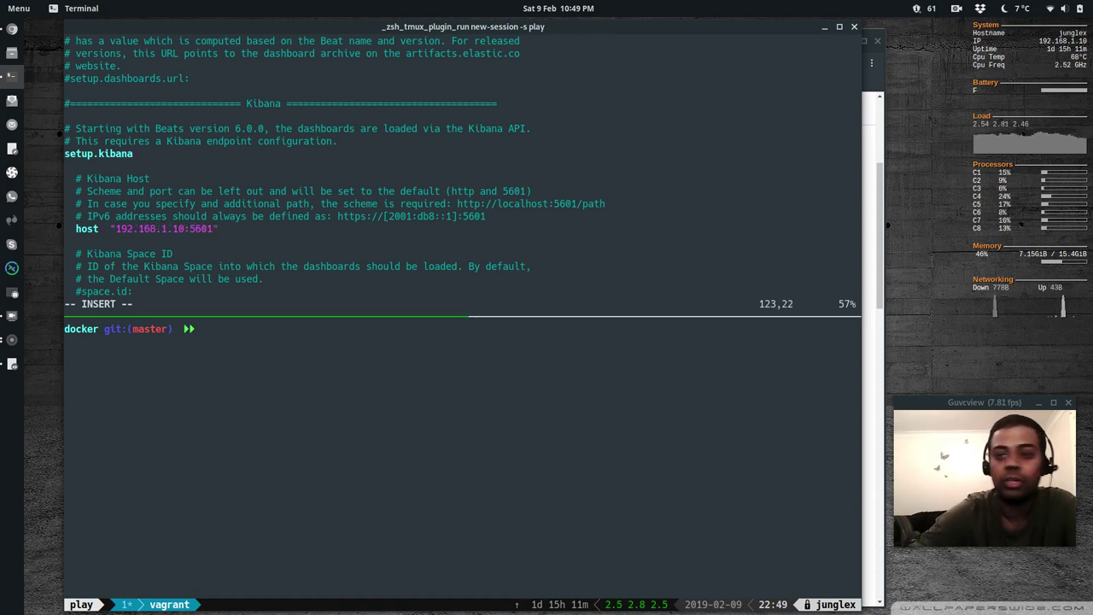
key("Escape")
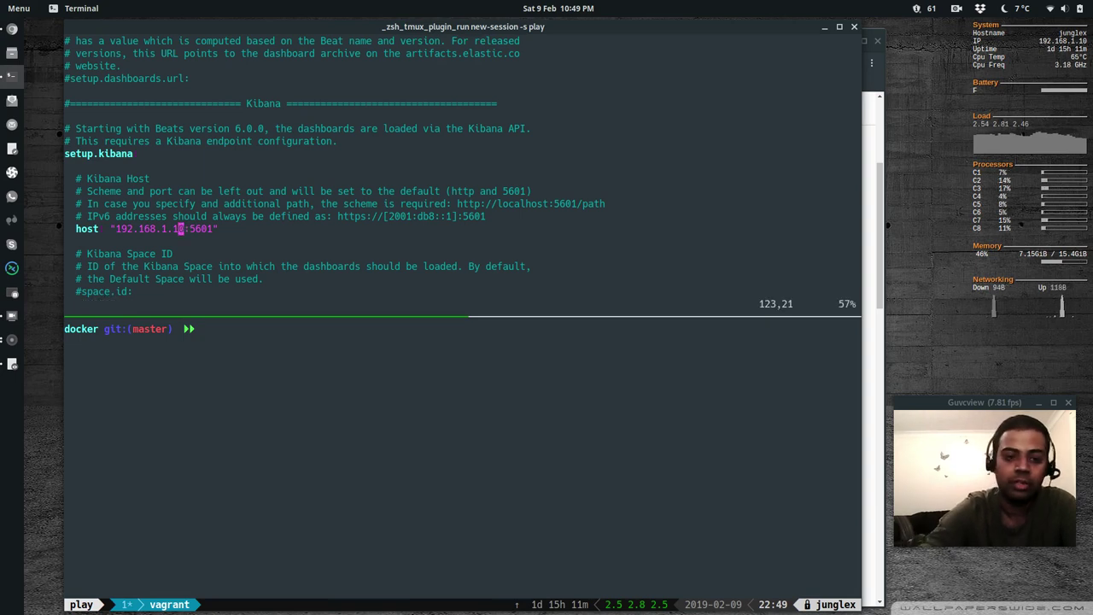
Change the Elasticsearch output hosts from localhost:9200 to 192.168.1.10:9200
key("slash")
type("Outputs")
key("Return")
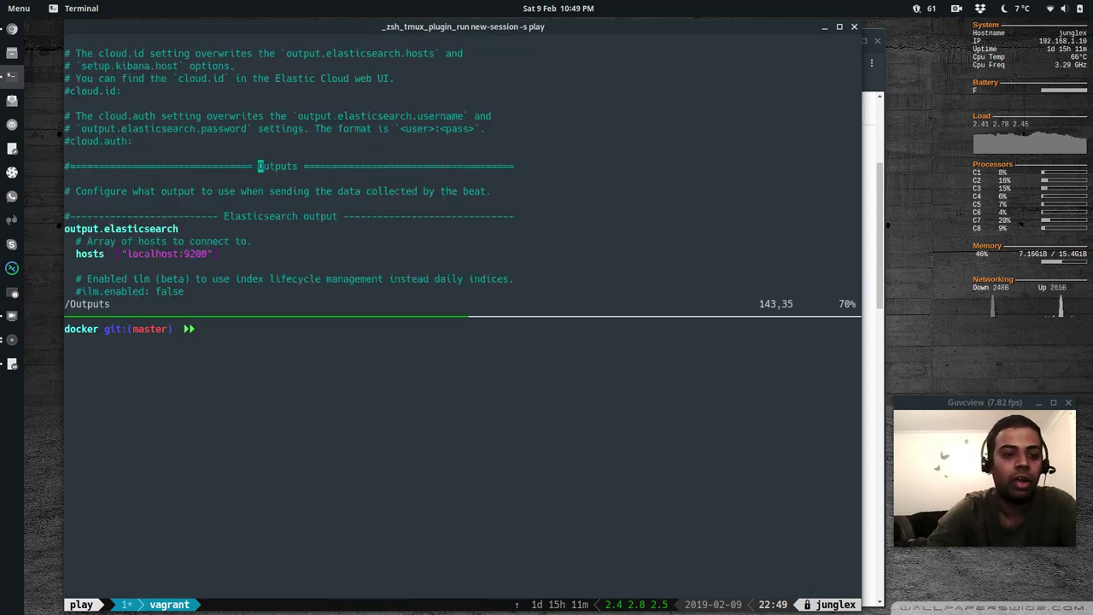
key("j")
key("j")
key("j")
key("j")
key("j")
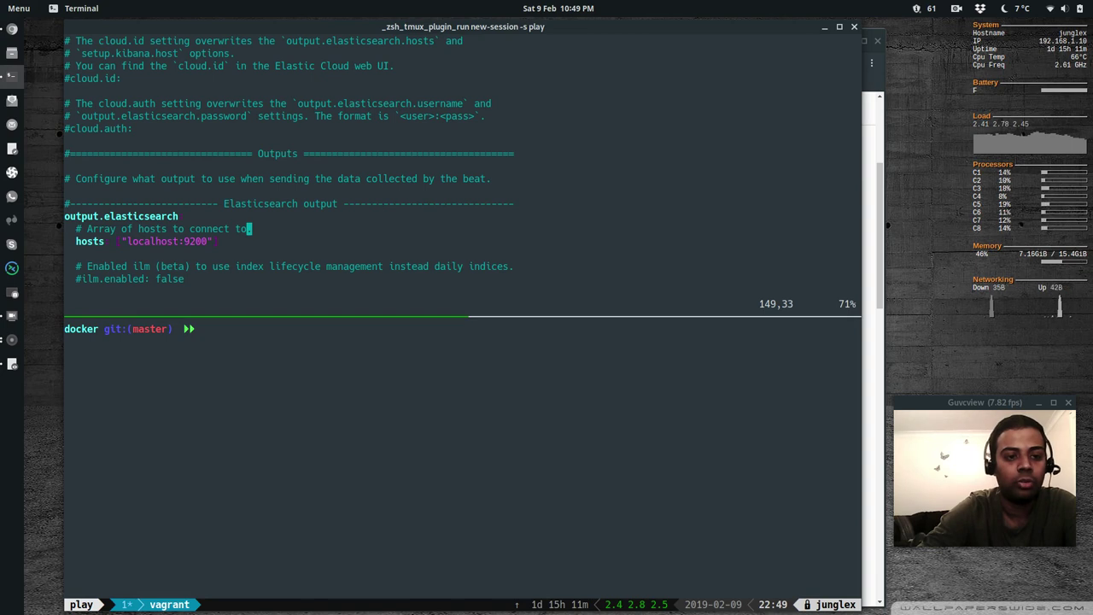
key("dollar")
key("j")
key("x")
key("h")
key("h")
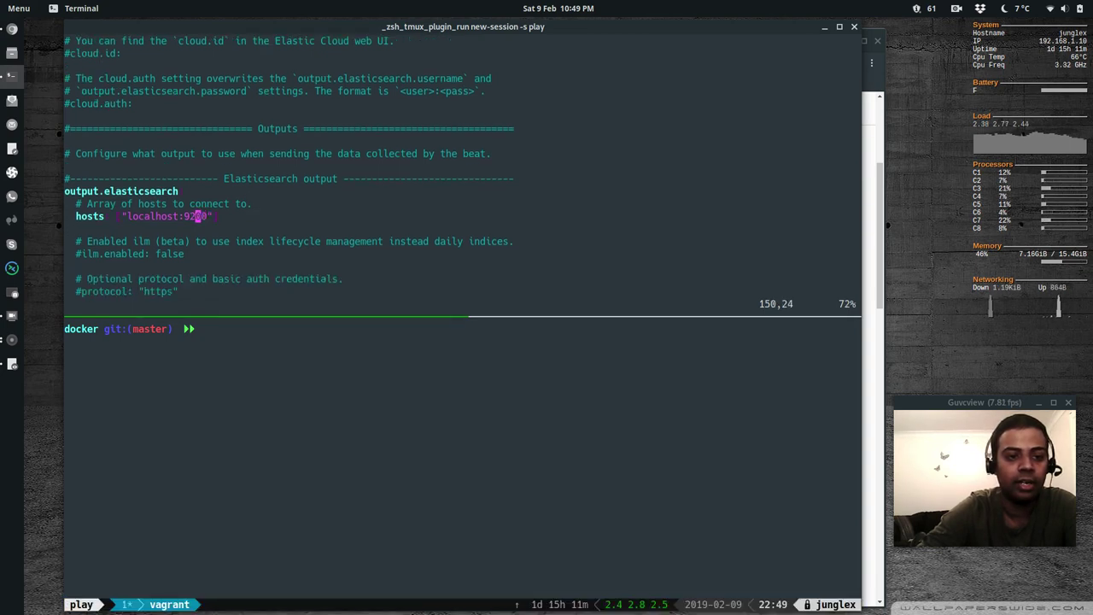
key("i")
key("BackSpace")
key("BackSpace")
key("BackSpace")
key("BackSpace")
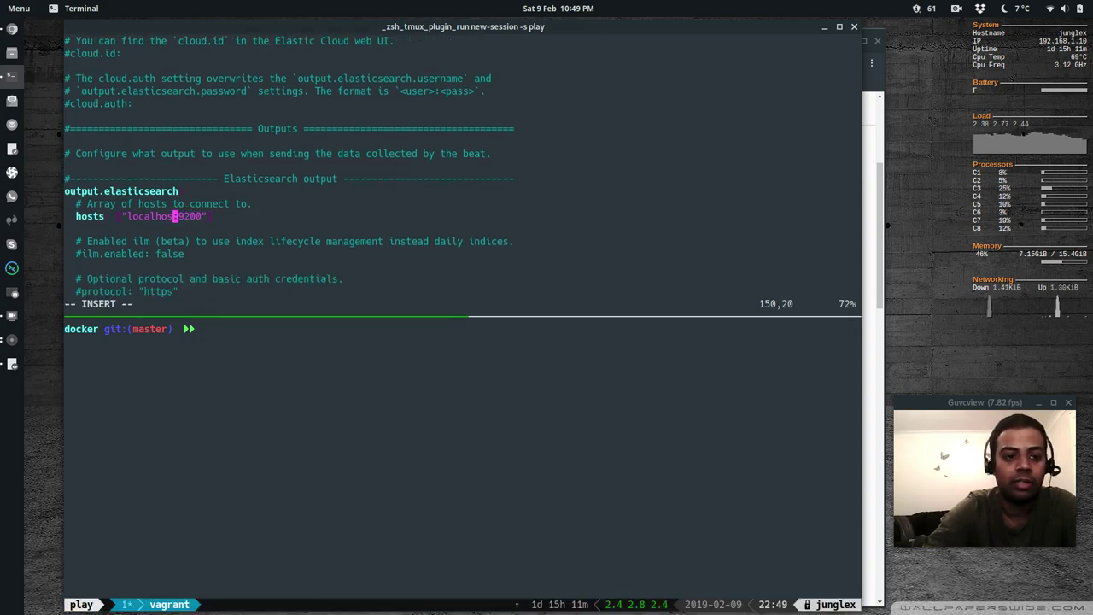
key("BackSpace")
key("BackSpace")
key("BackSpace")
key("BackSpace")
key("BackSpace")
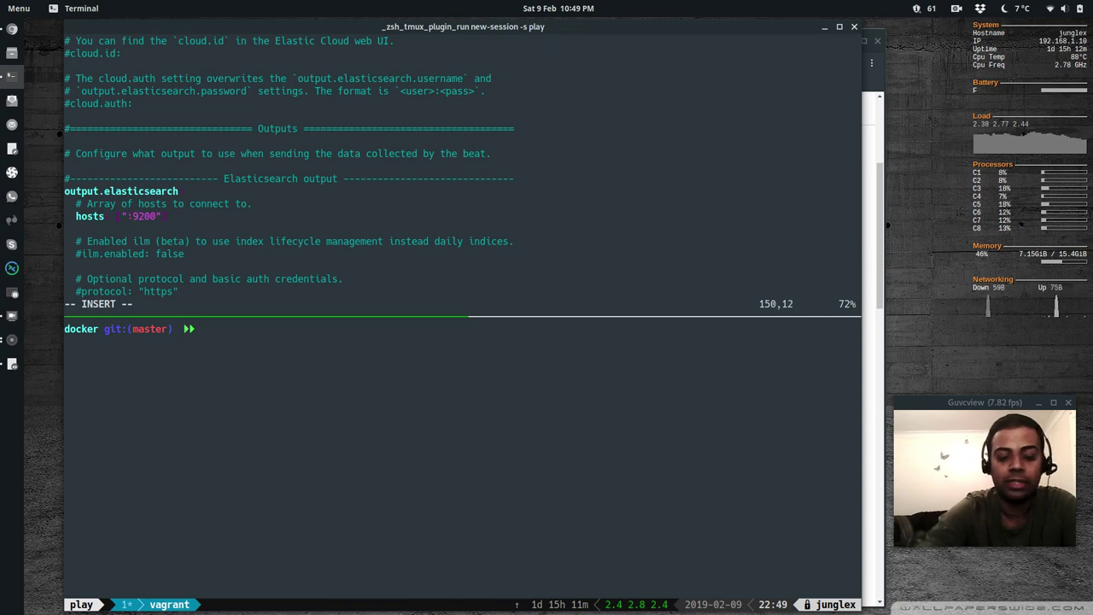
type("192.168")
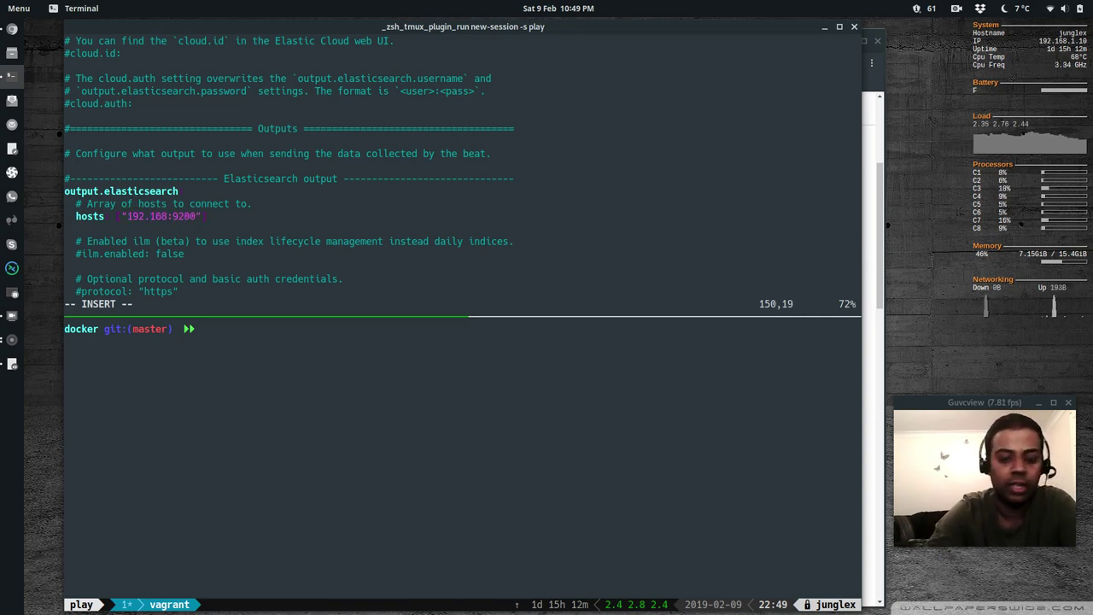
type(".1.10")
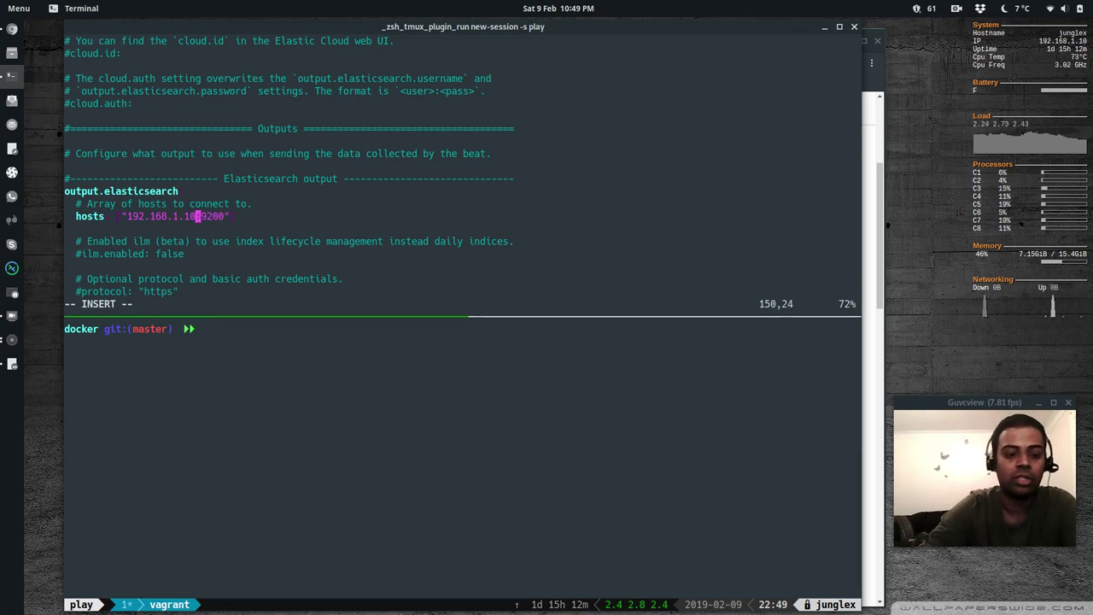
key("Escape")
Save filebeat.yml and exit vim with :wq
type(":wq")
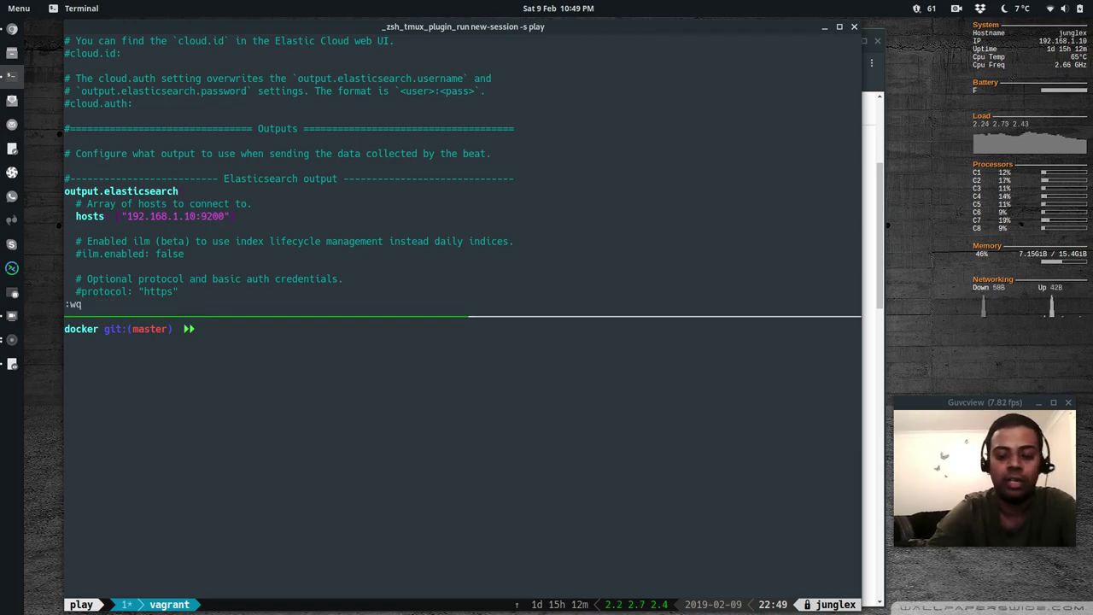
key("Return")
type("sudo ")
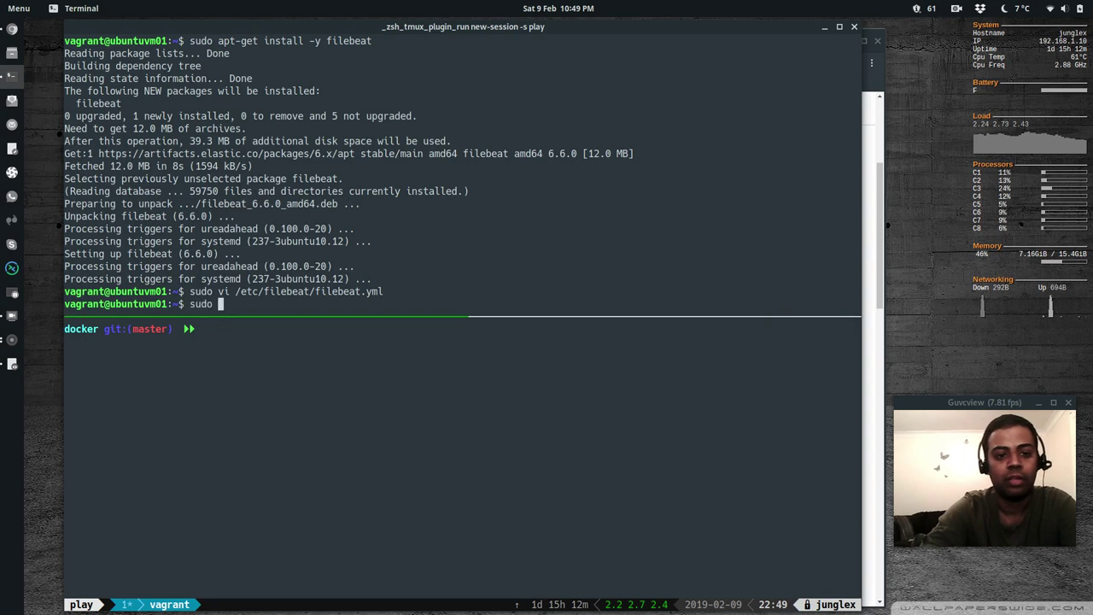
type("systemctl ")
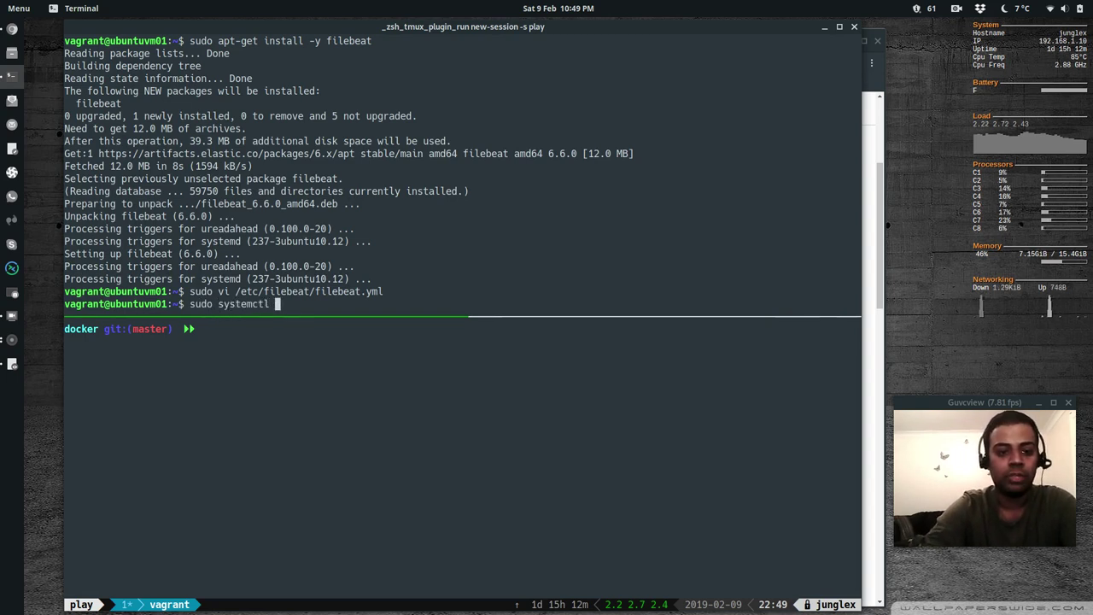
type("enable filebeat")
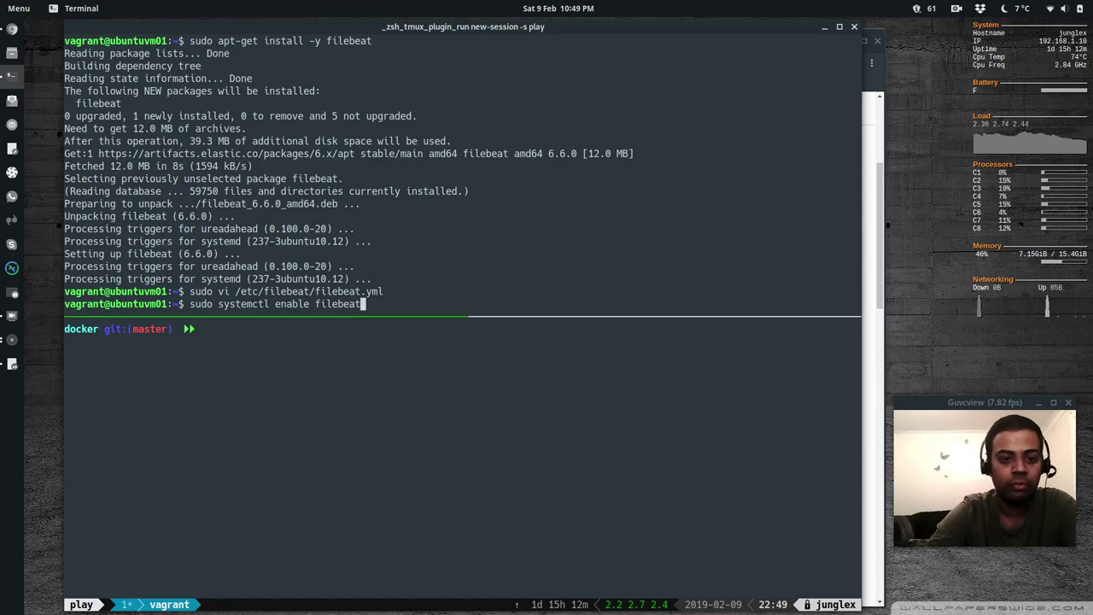
Enable the filebeat service, confirm version 6.6.0, and test the output to 192.168.1.10:9200
key("Return")
type("su")
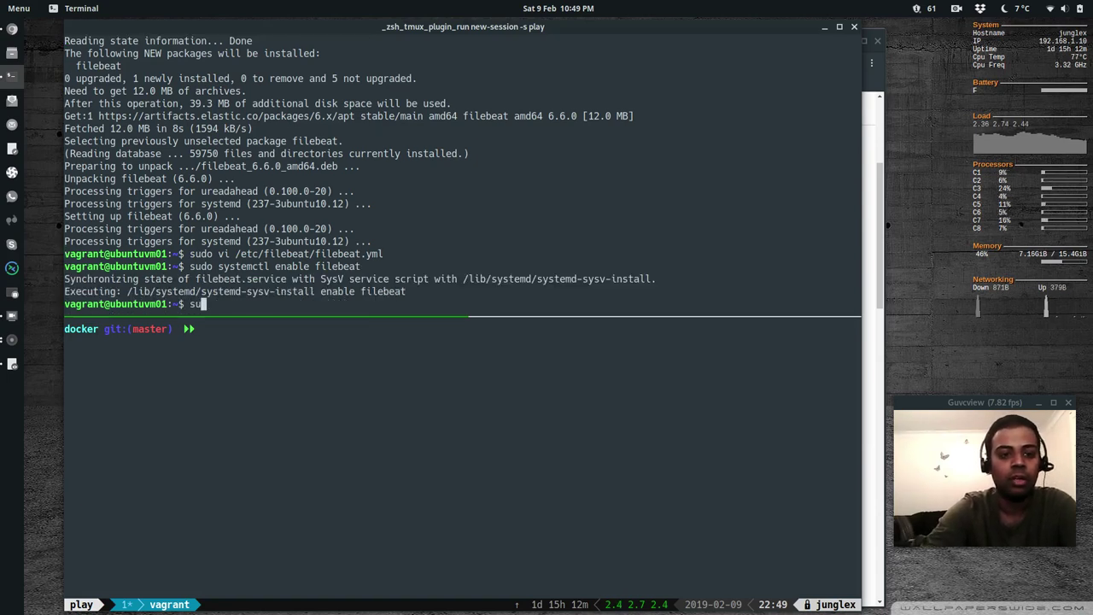
type("do filebeat version")
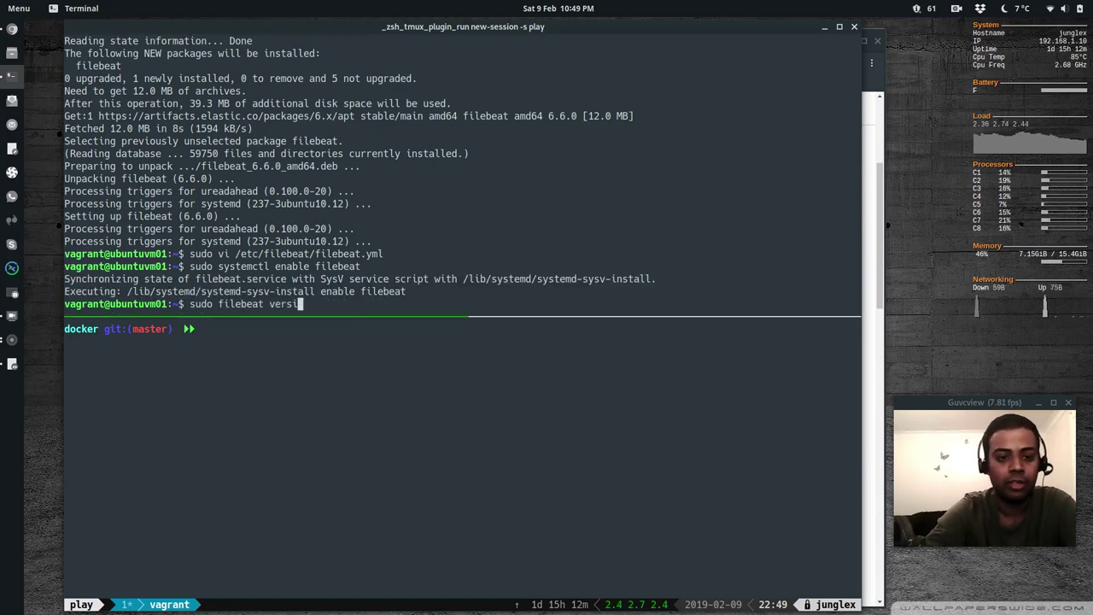
key("Return")
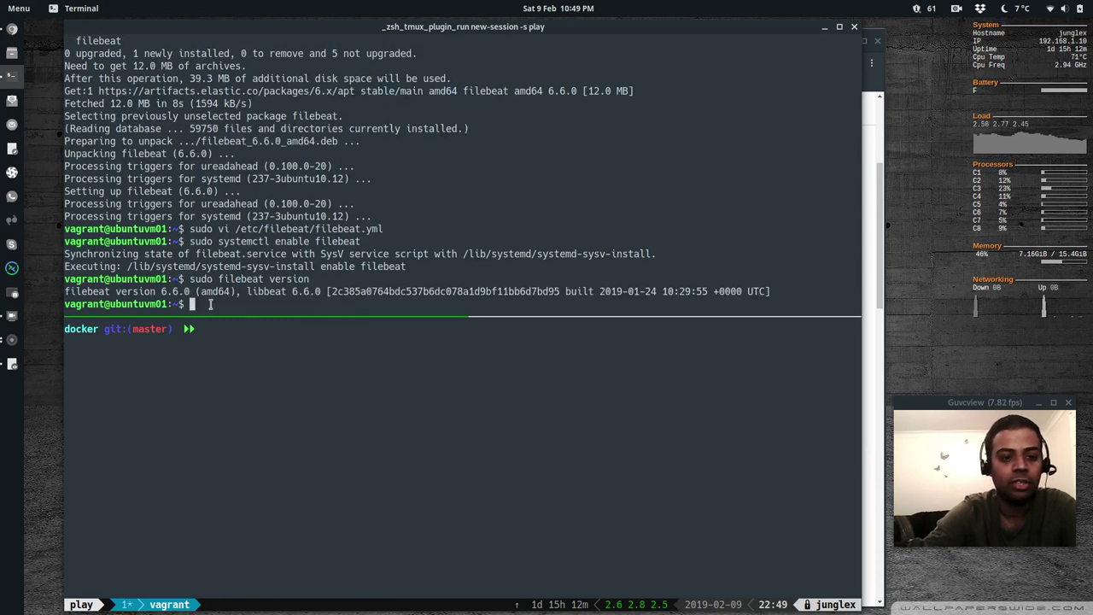
type("sudo fil")
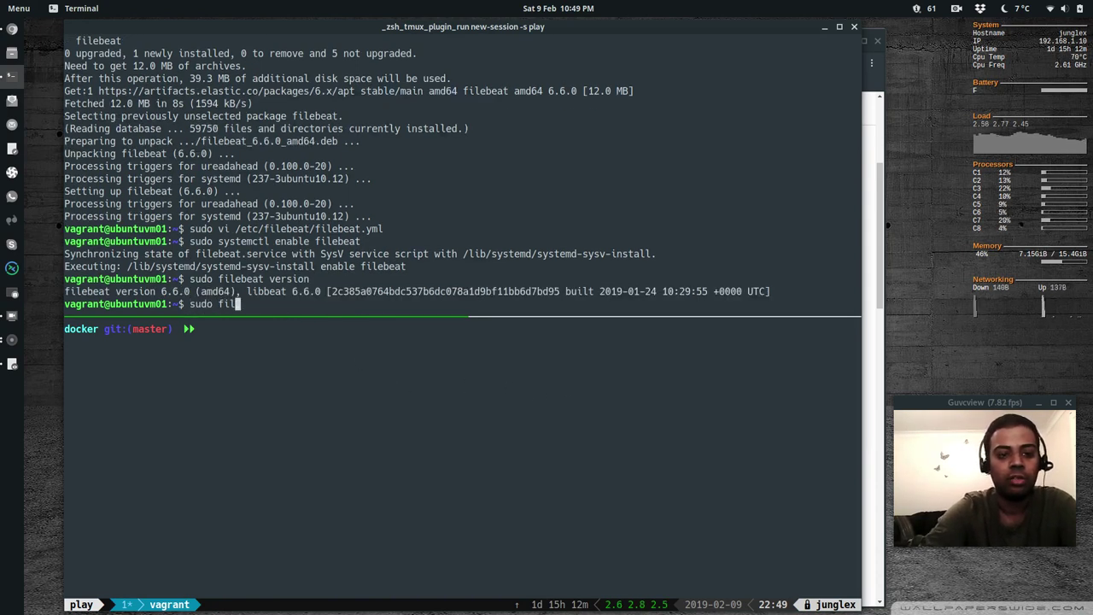
type("ebeat test")
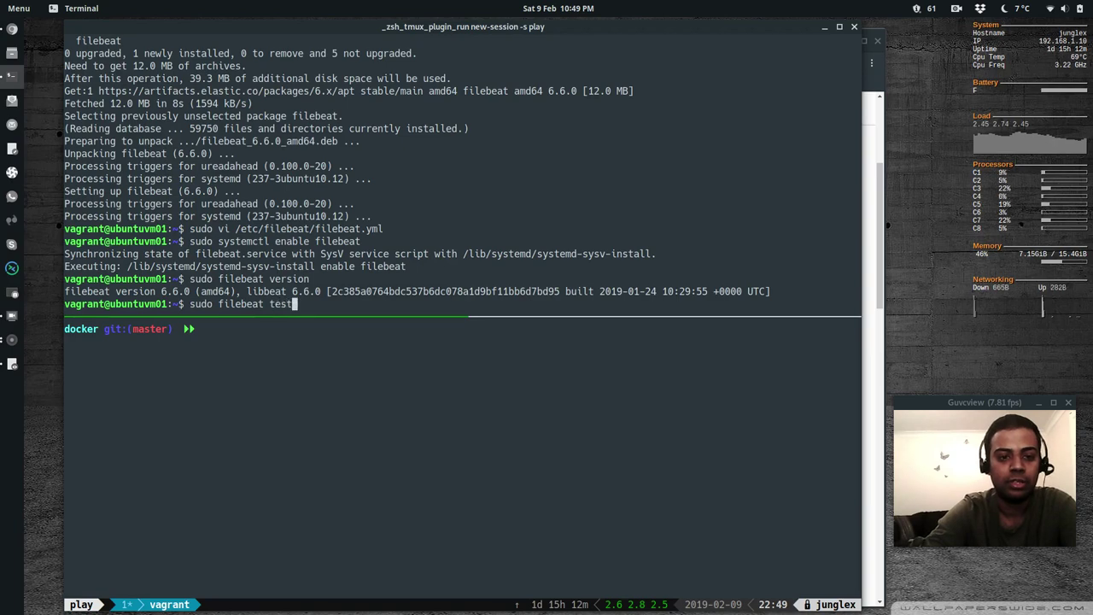
type(" output")
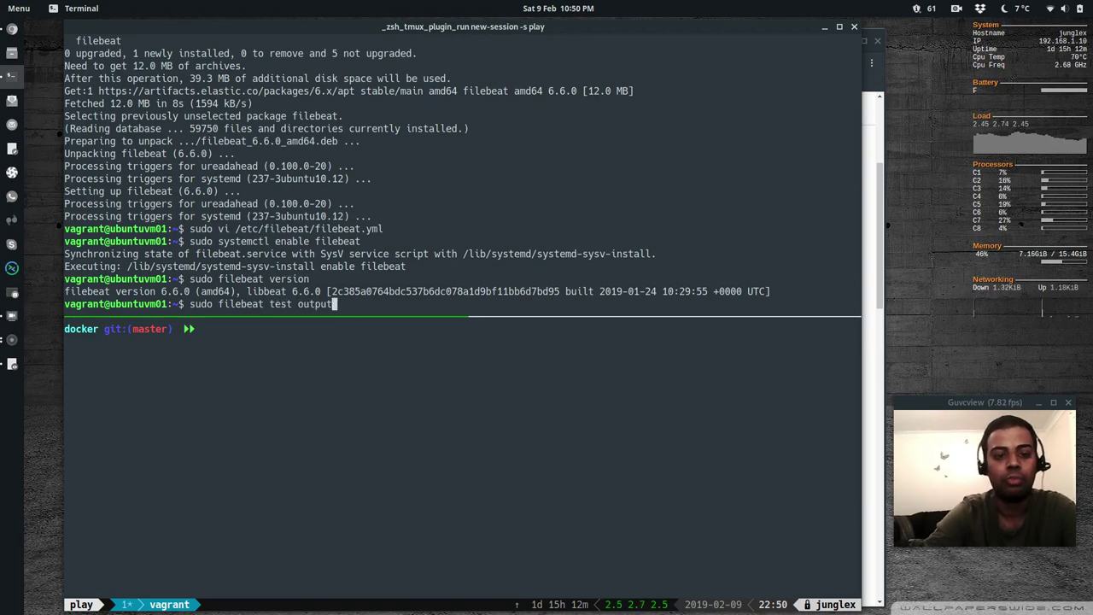
key("Return")
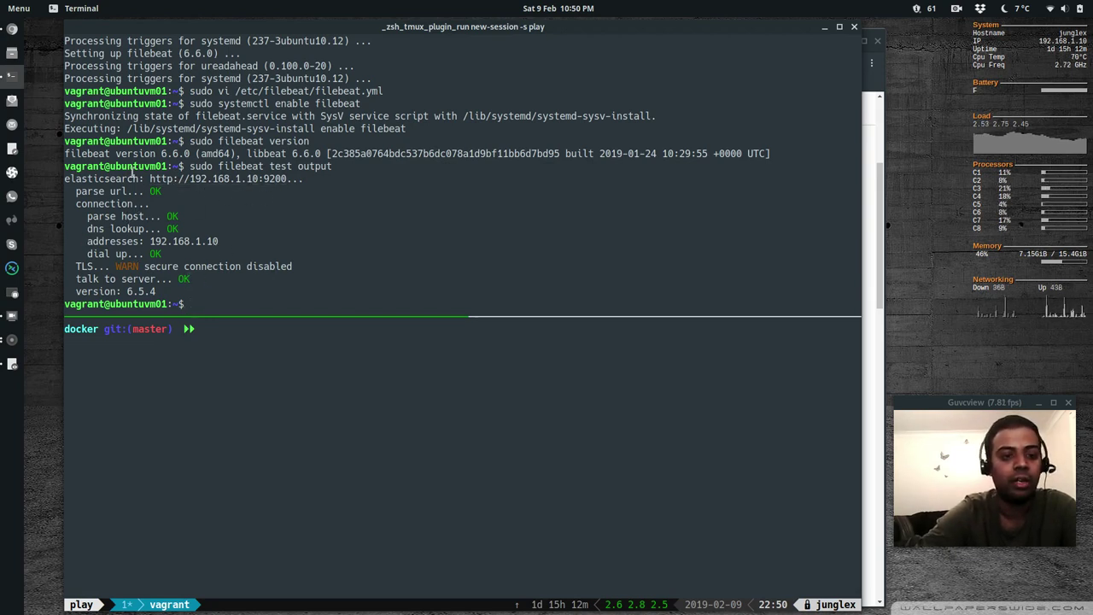
List Filebeat modules with sudo filebeat modules list, showing all disabled
type("sudo")
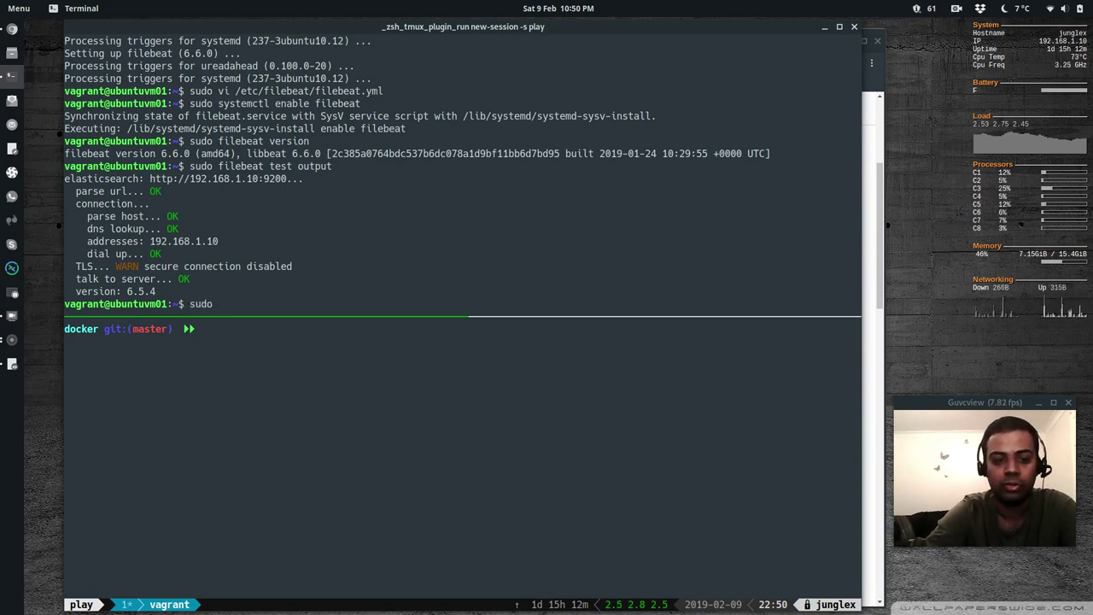
type(" filebea")
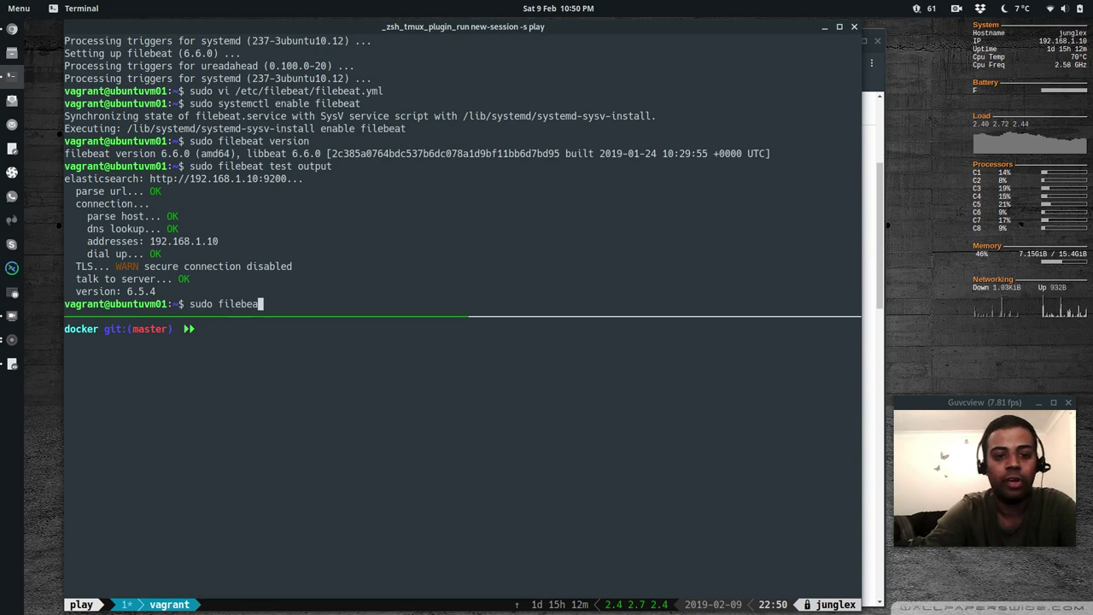
type("t enable")
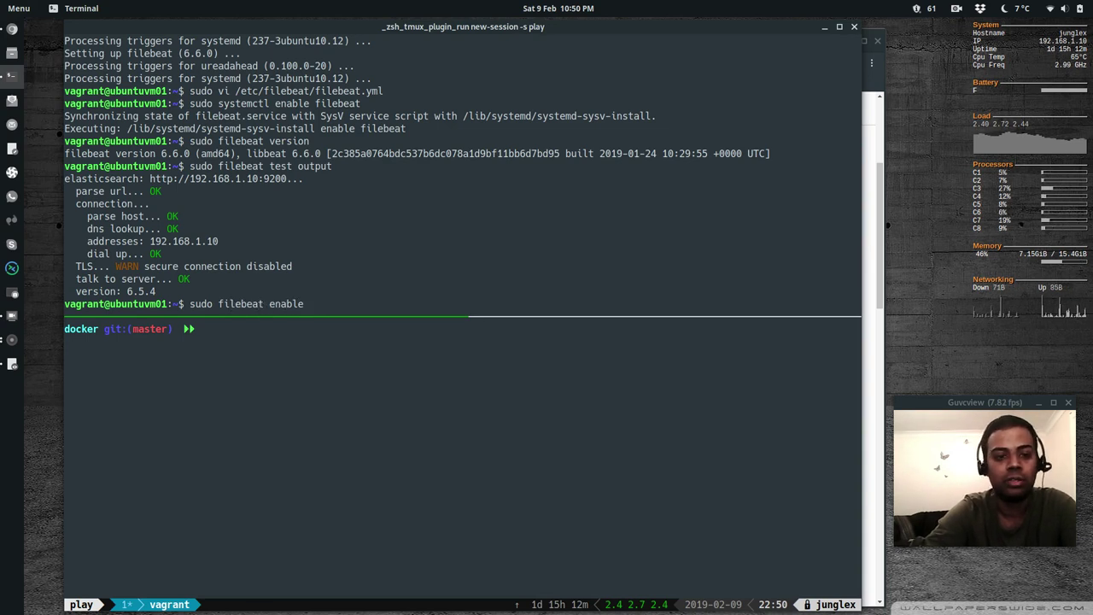
key("BackSpace")
key("BackSpace")
key("BackSpace")
key("BackSpace")
key("BackSpace")
key("BackSpace")
key("BackSpace")
type("modules")
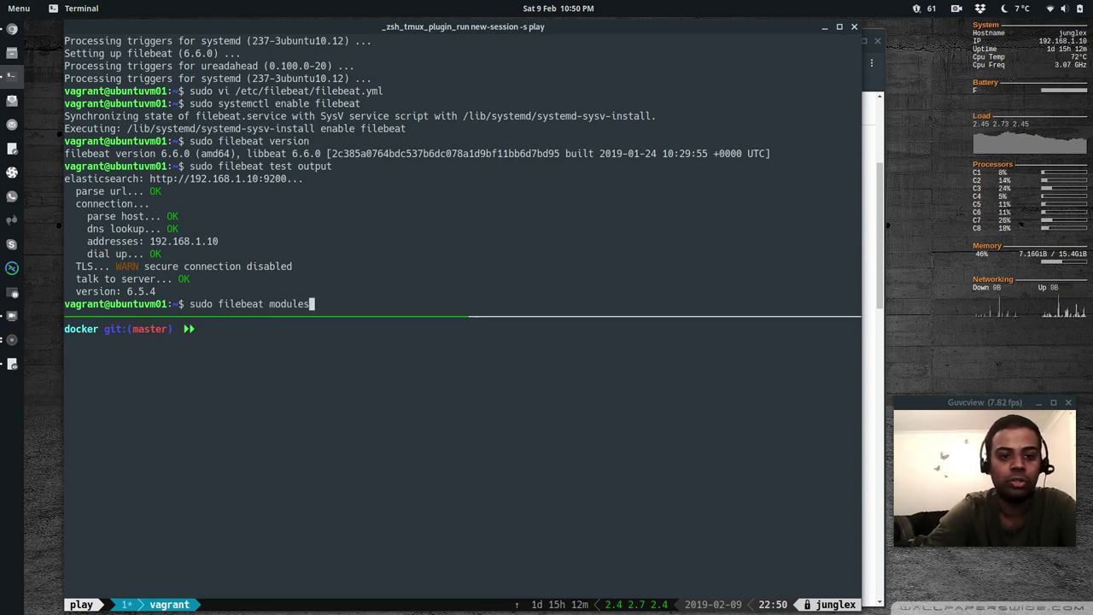
type(" list")
key("Return")
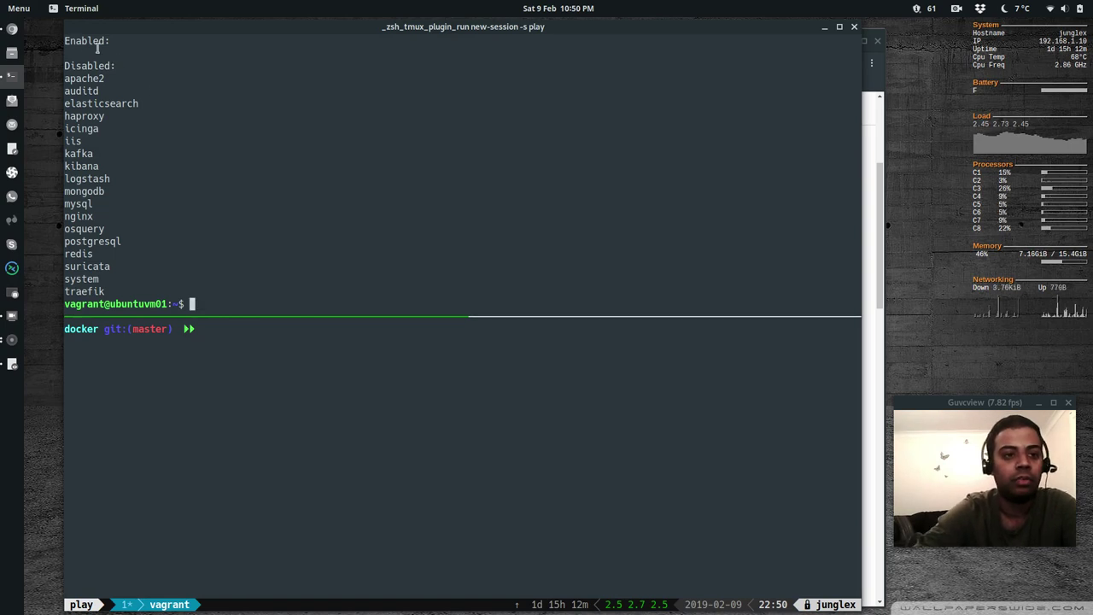
Enable the system module and confirm it appears under Enabled in the modules list
key("Up")
key("BackSpace")
key("BackSpace")
key("BackSpace")
key("BackSpace")
key("BackSpace")
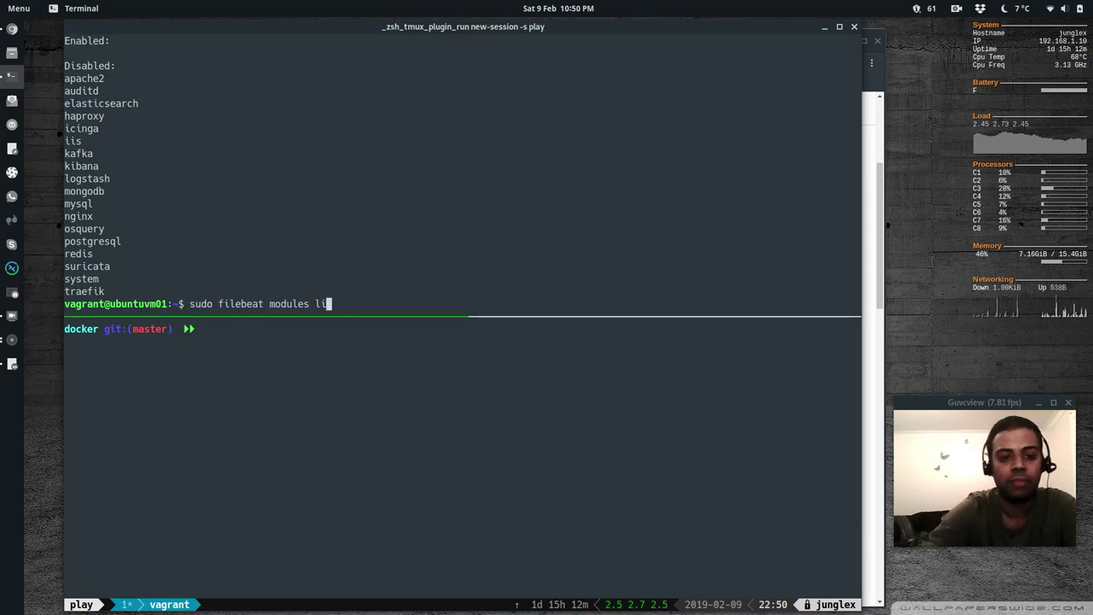
type("enable system")
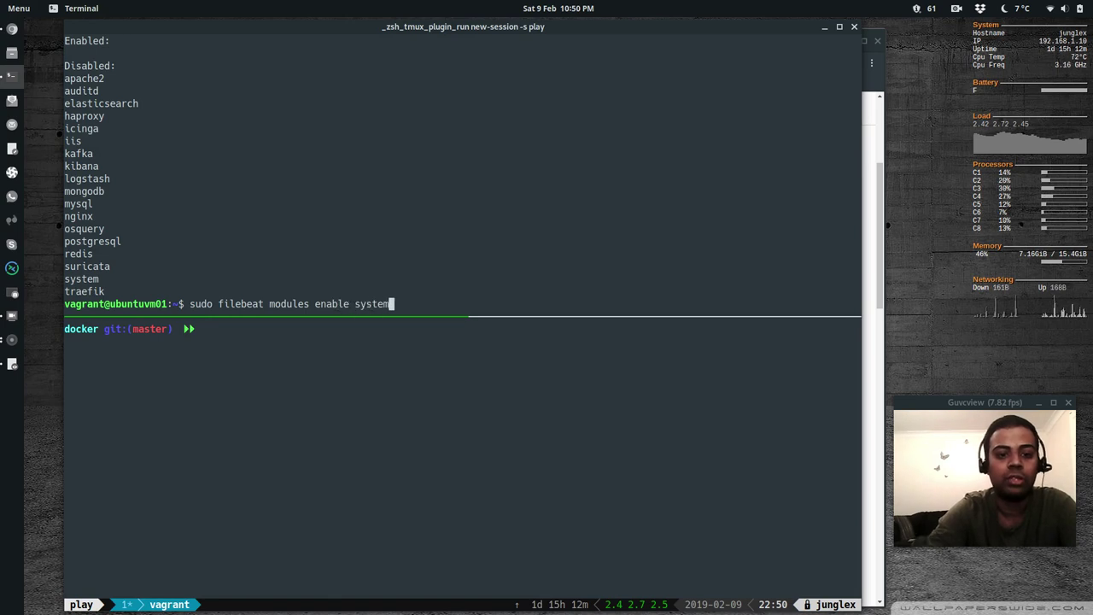
key("Return")
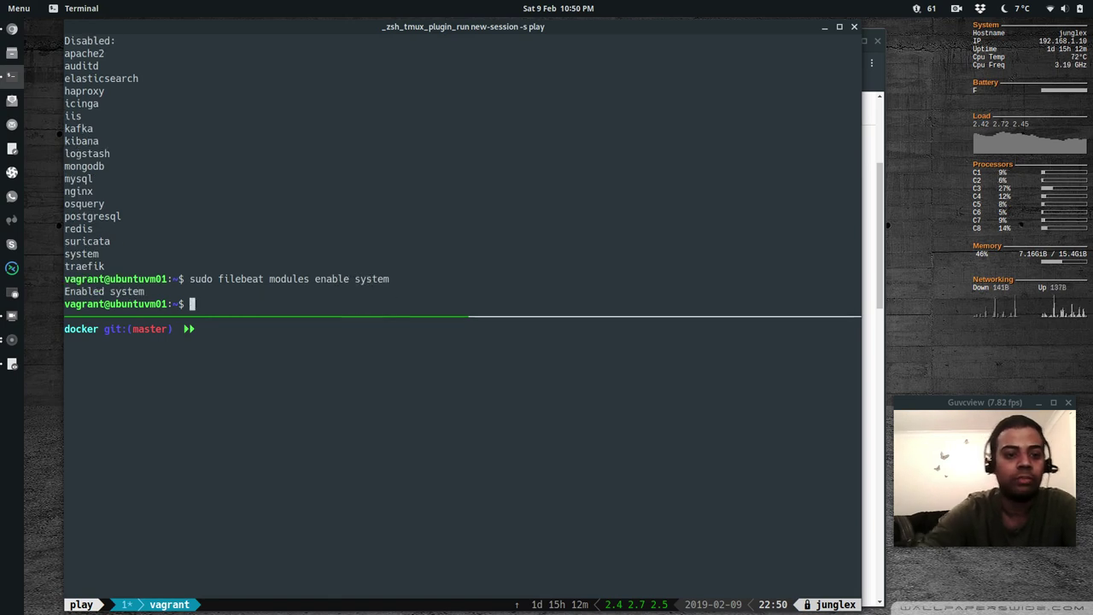
key("Up")
key("Up")
key("Return")
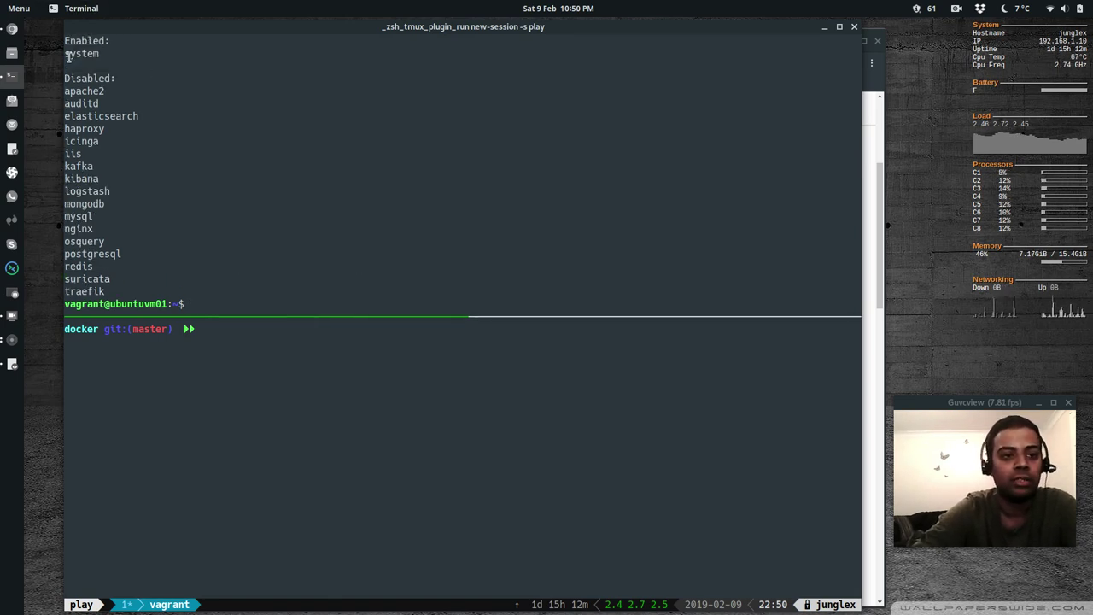
left_click_drag(64, 56, 96, 54)
left_click(306, 240)
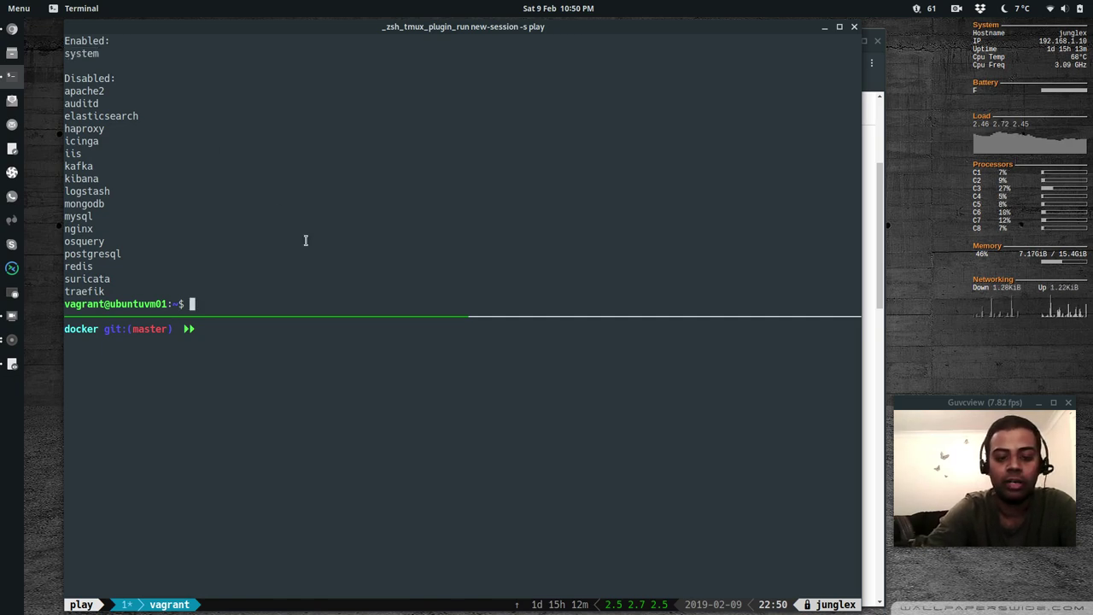
Review /etc/filebeat/modules.d/system.yml in vi and quit without saving
type("su")
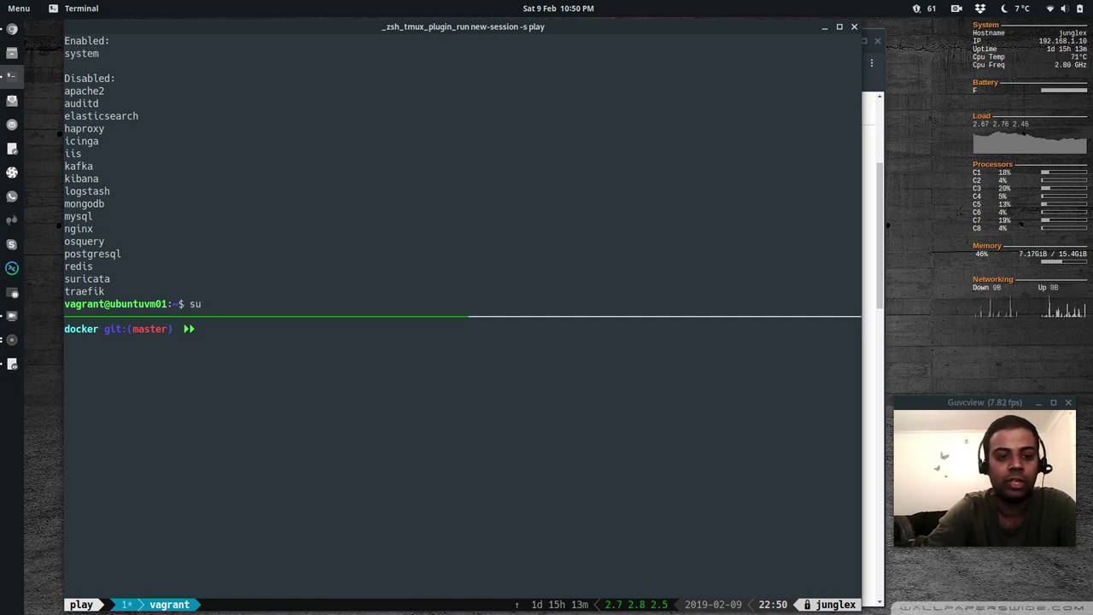
type("do vi /et/")
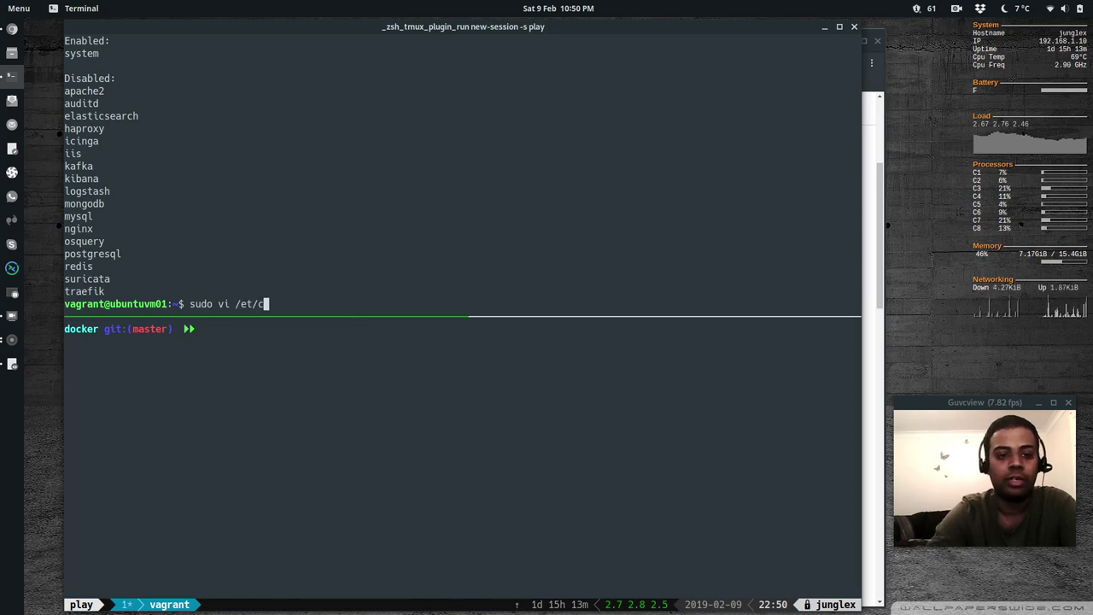
type("c.f")
key("BackSpace")
key("BackSpace")
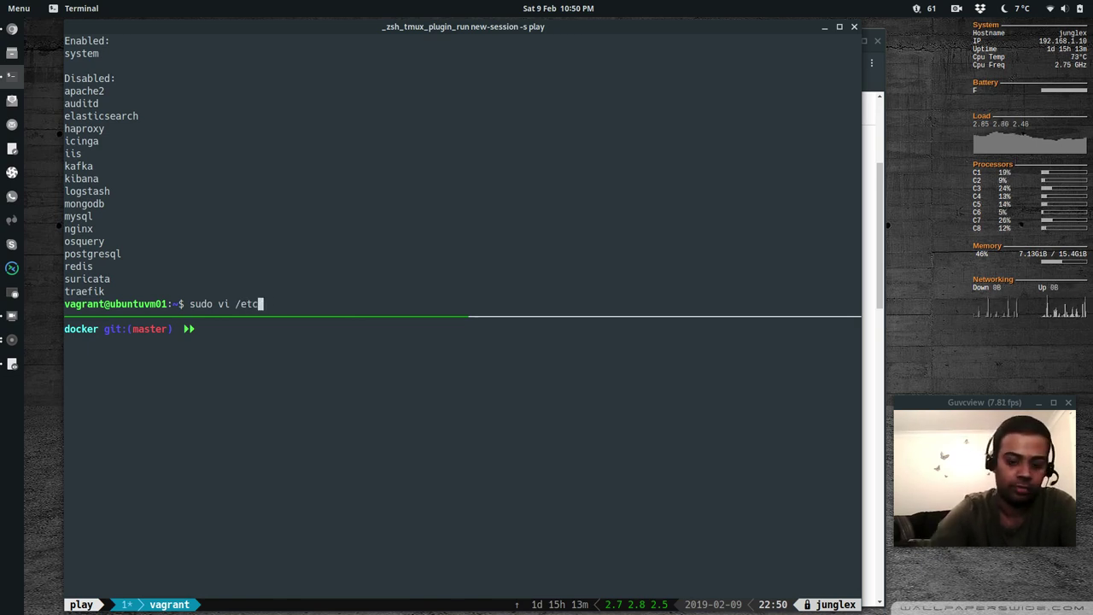
type("/filebeat/modules.d/system")
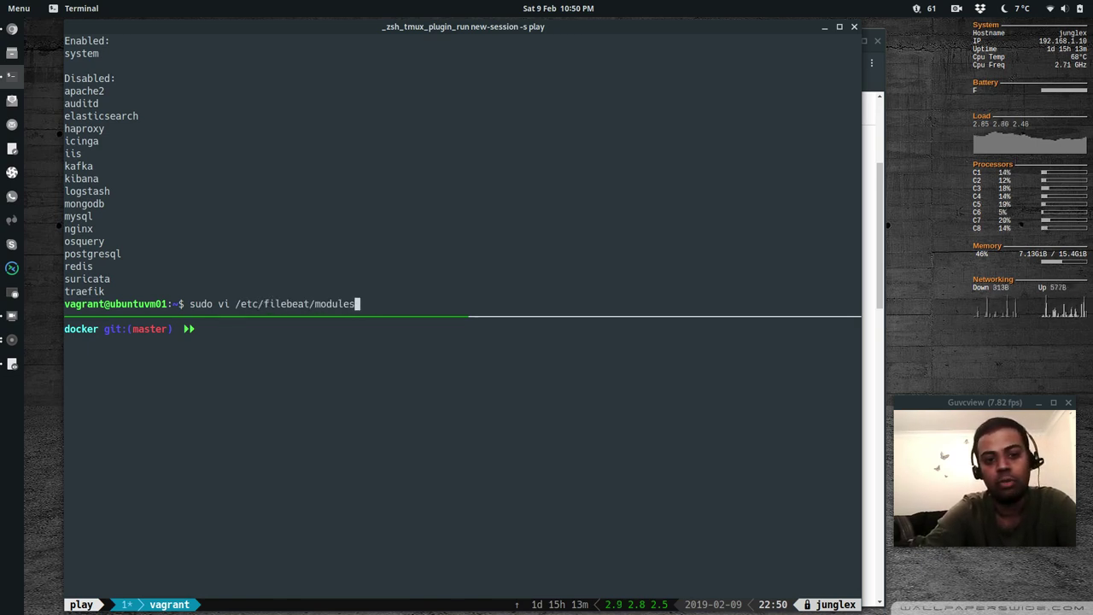
key("Tab")
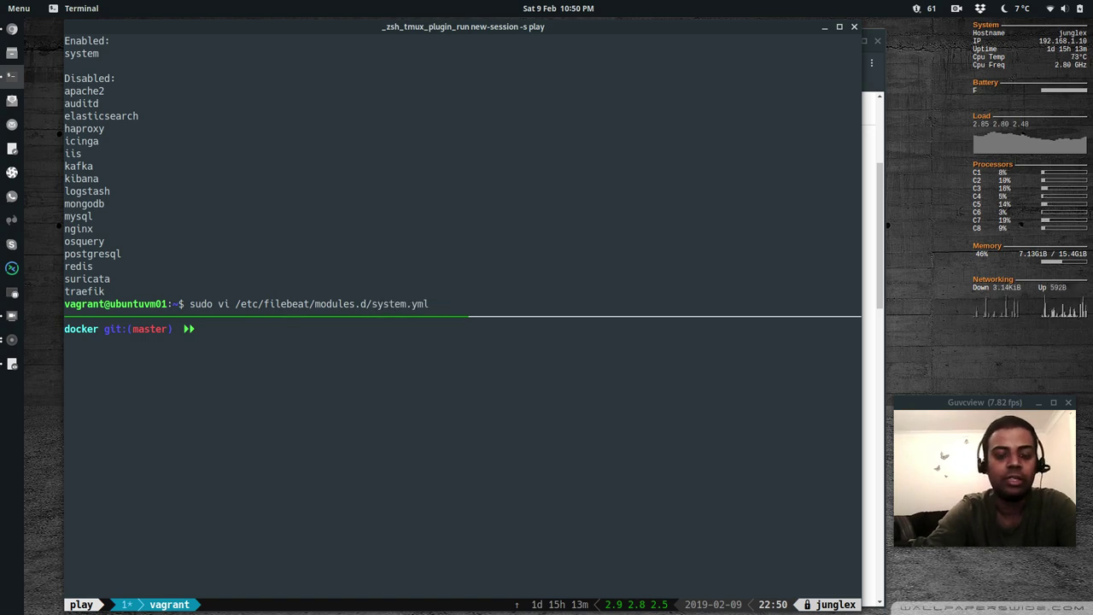
key("Return")
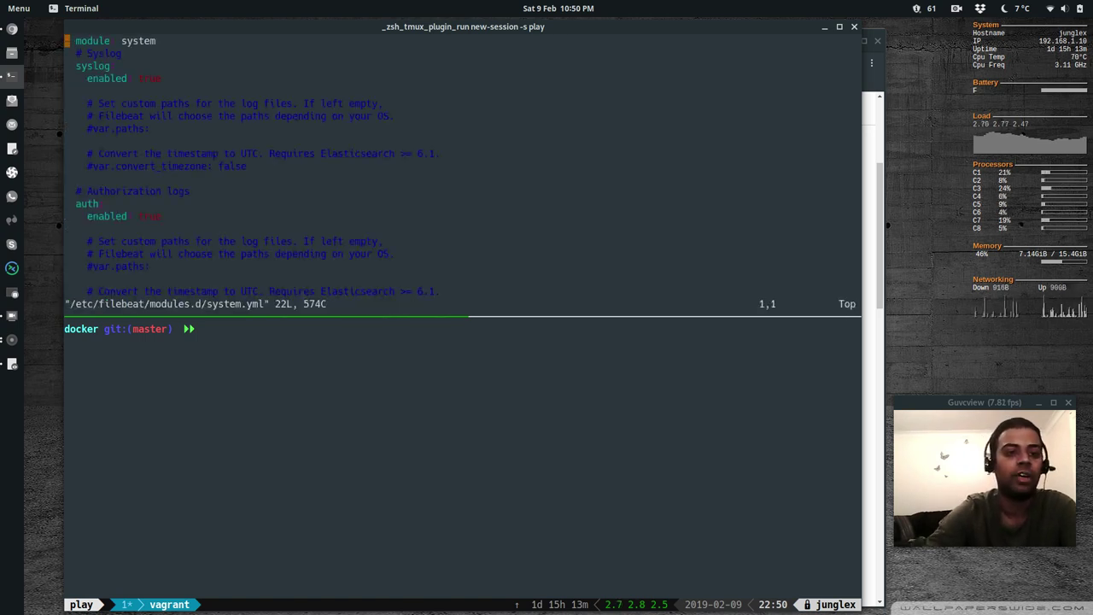
key("j")
key("j")
key("j")
key("j")
key("j")
key("j")
key("j")
key("j")
key("j")
key("j")
key("j")
type(":q!")
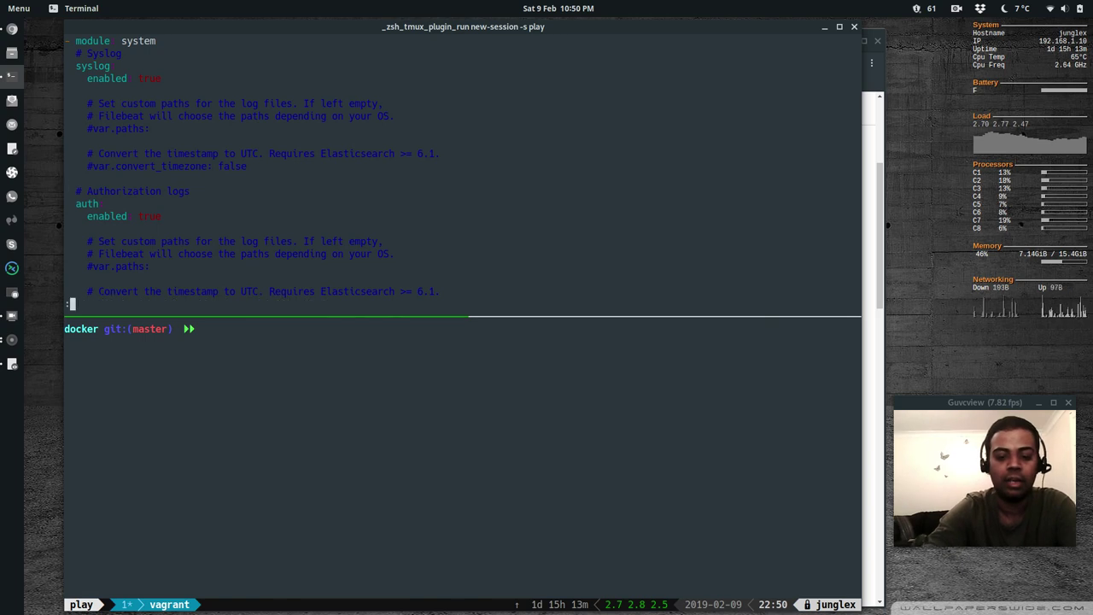
key("Return")
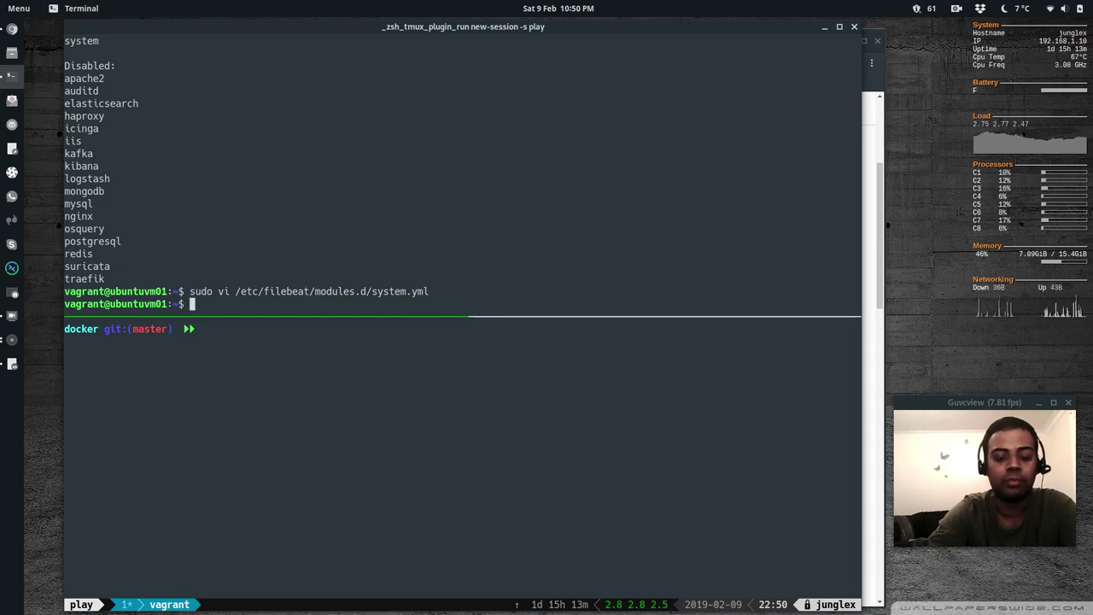
Test Filebeat's config and output, then run sudo filebeat setup to load template and dashboards
type("su")
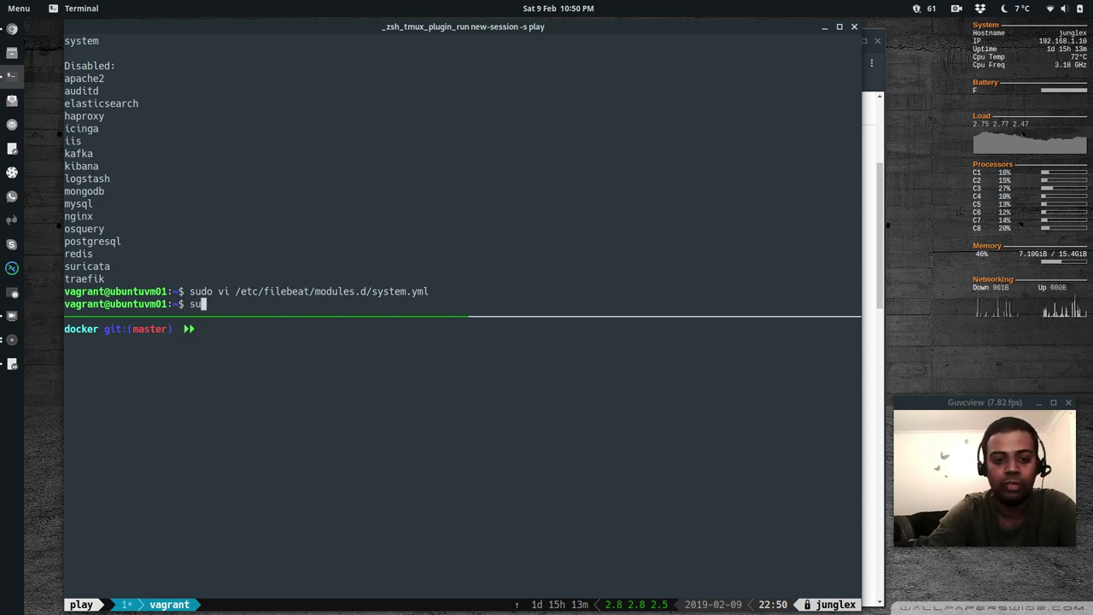
type("do file")
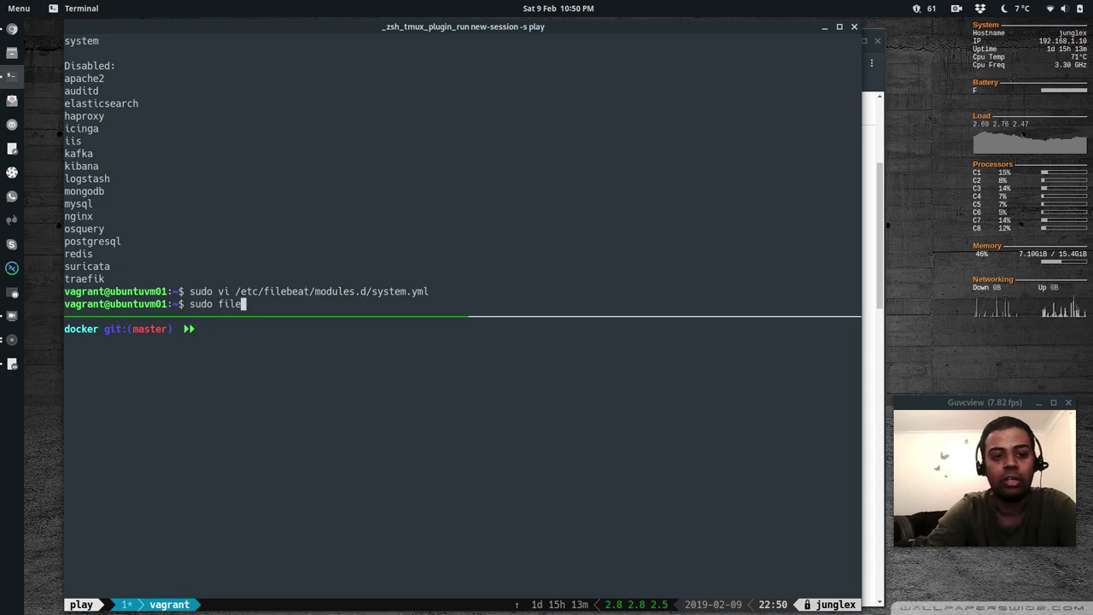
type("beat test config")
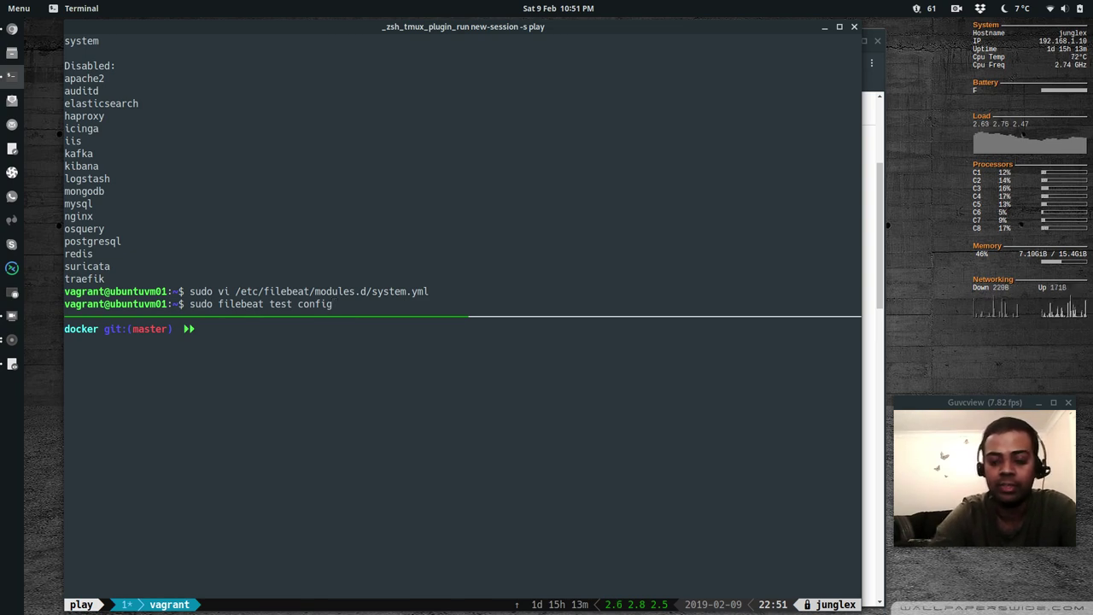
key("Return")
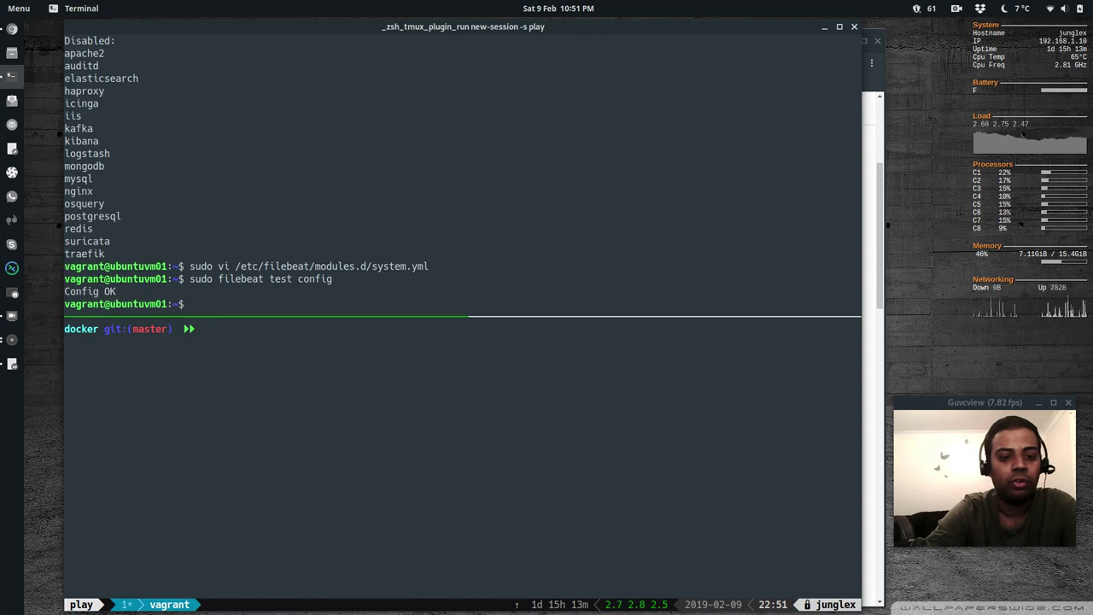
type("sudo filebeat t")
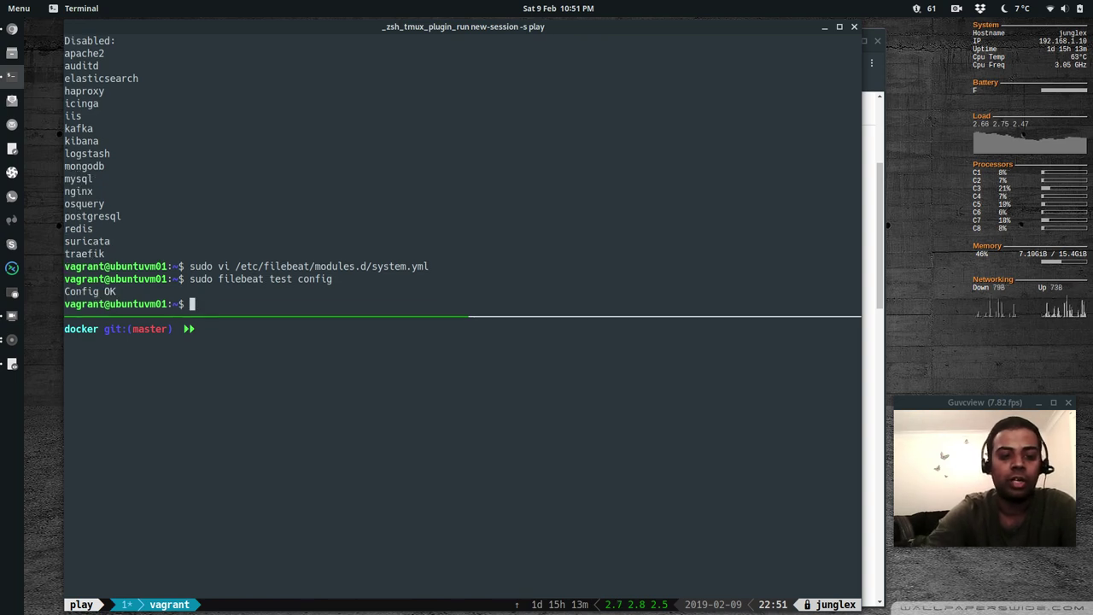
type("est output")
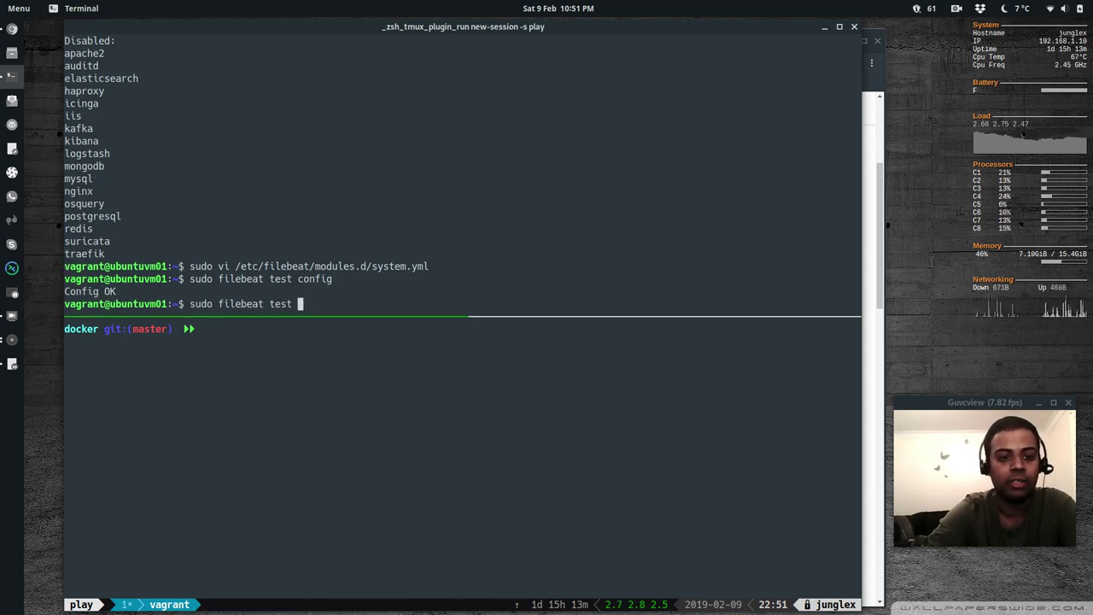
key("Return")
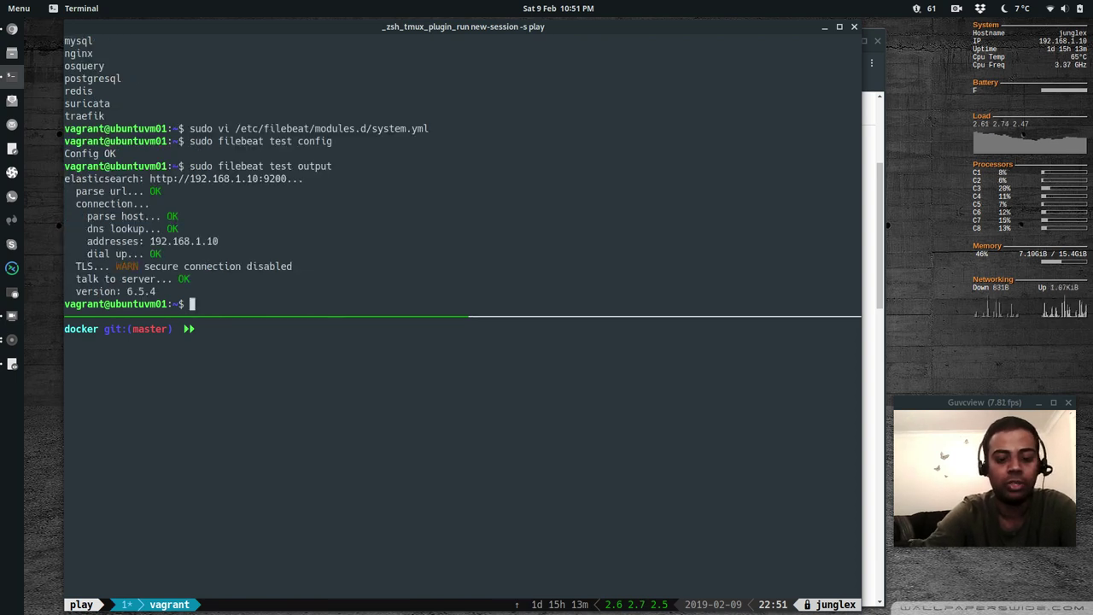
type("sudo fil")
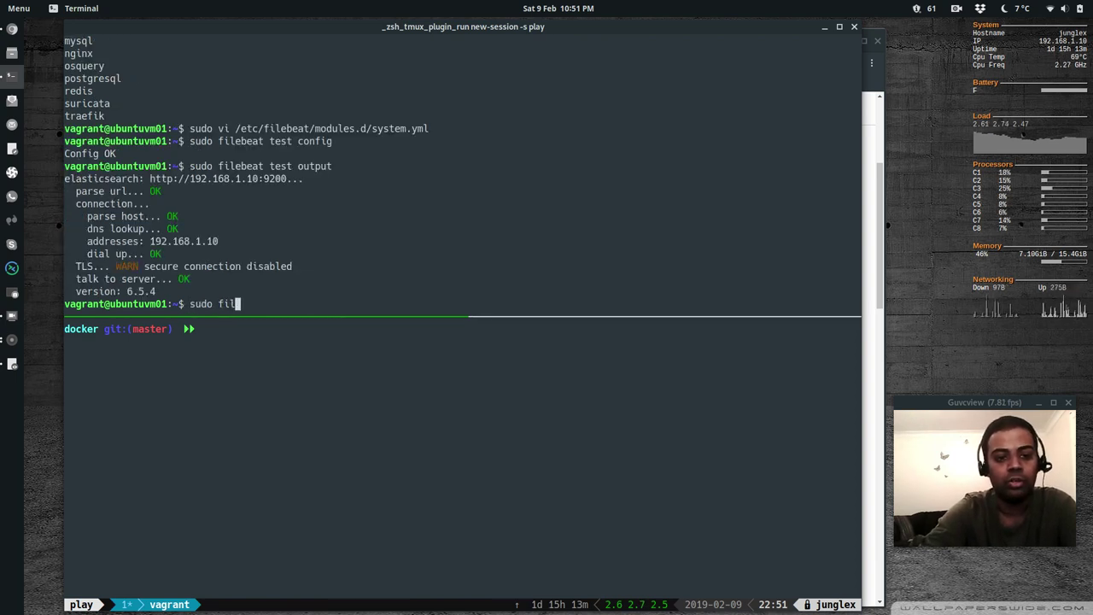
type("ebeat setup")
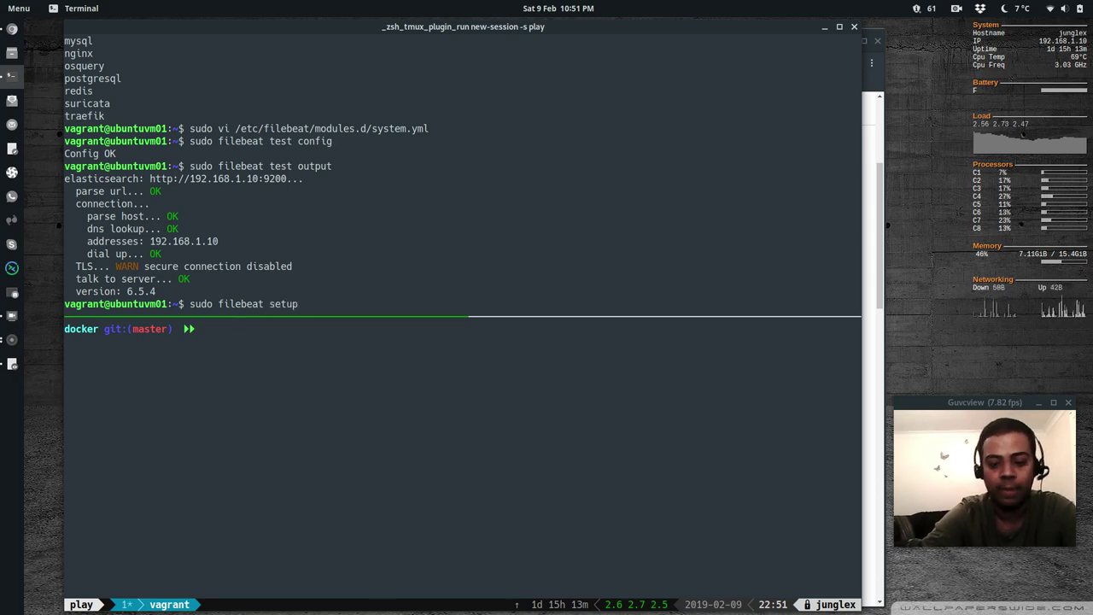
key("Return")
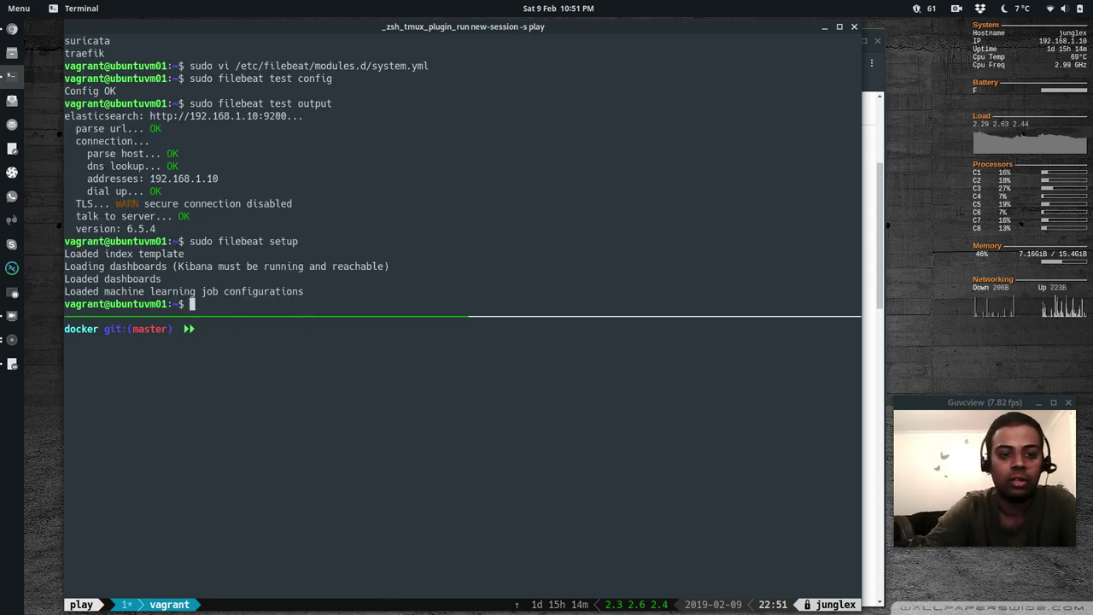
Start the filebeat service and confirm its status is active (running)
type("sudo systemc")
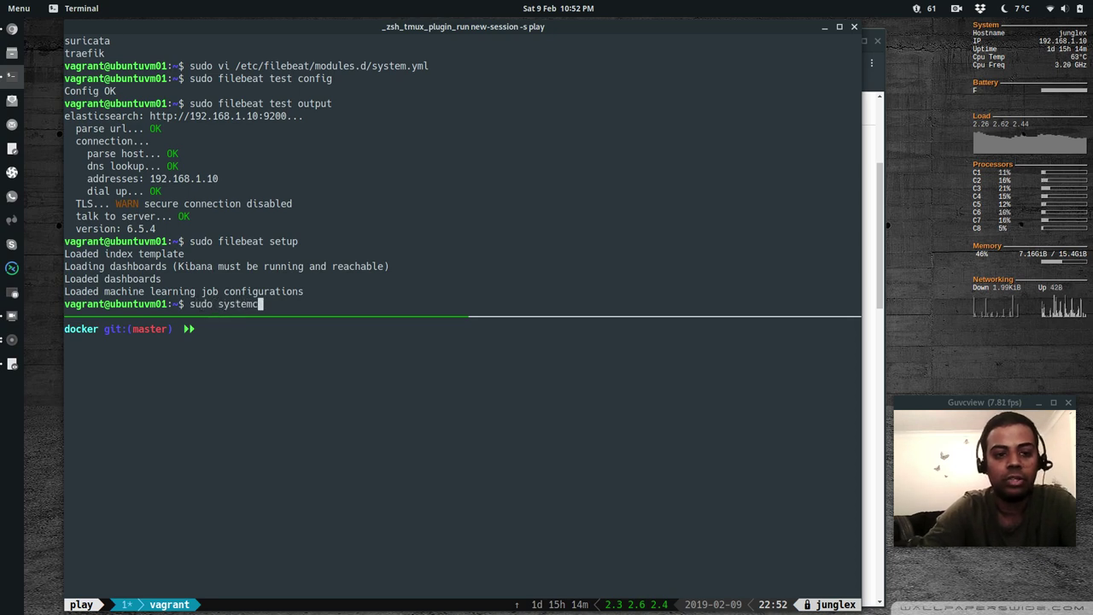
type("tl ")
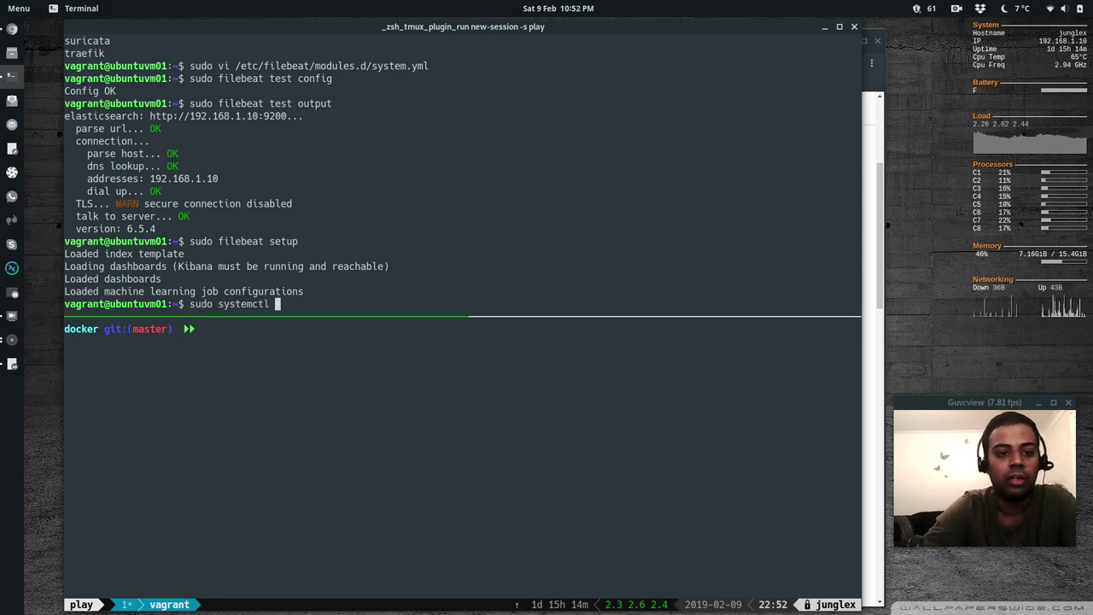
type("start filebeat")
key("Return")
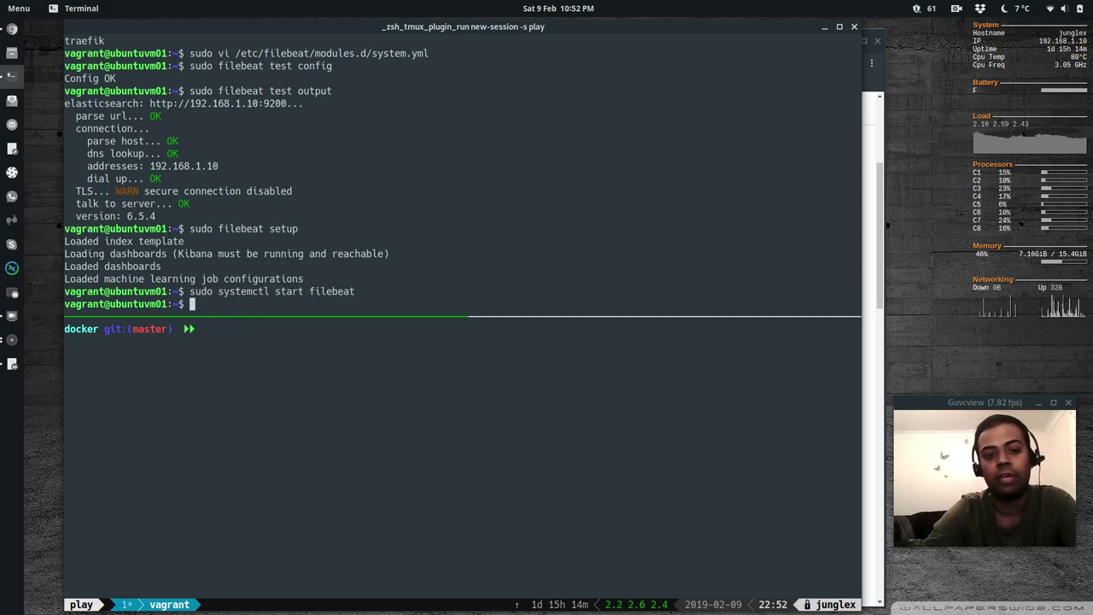
type("sudo systemctl ")
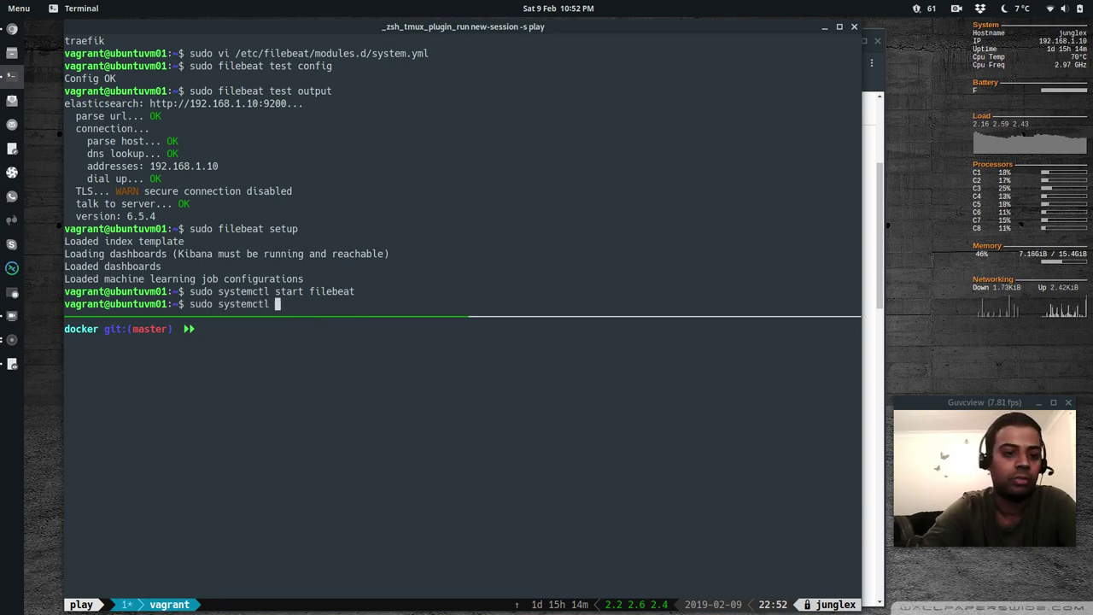
type("status filebeat")
key("Return")
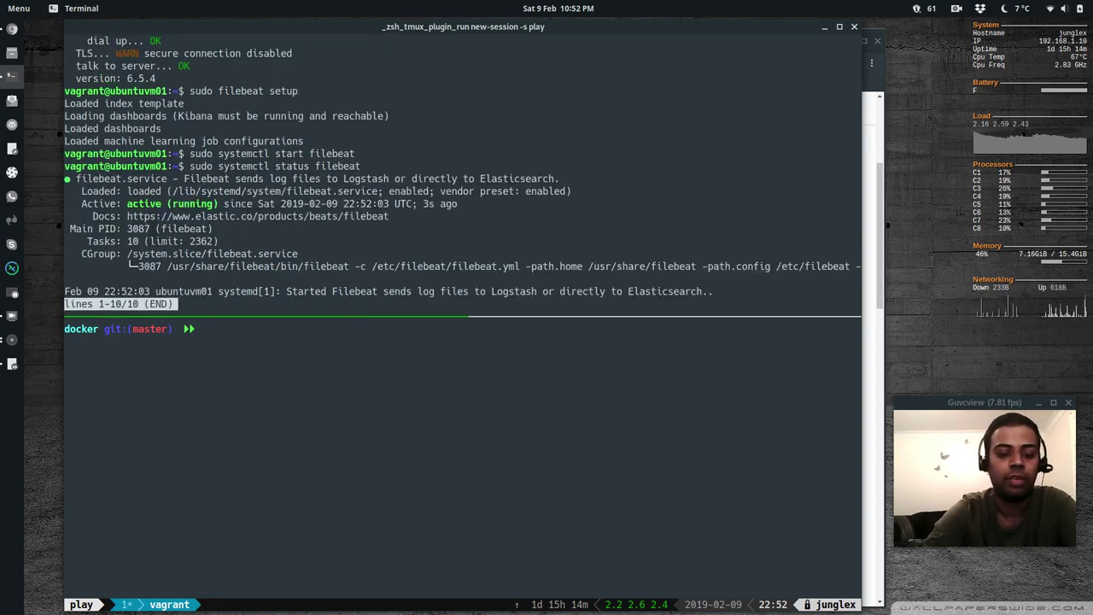
key("q")
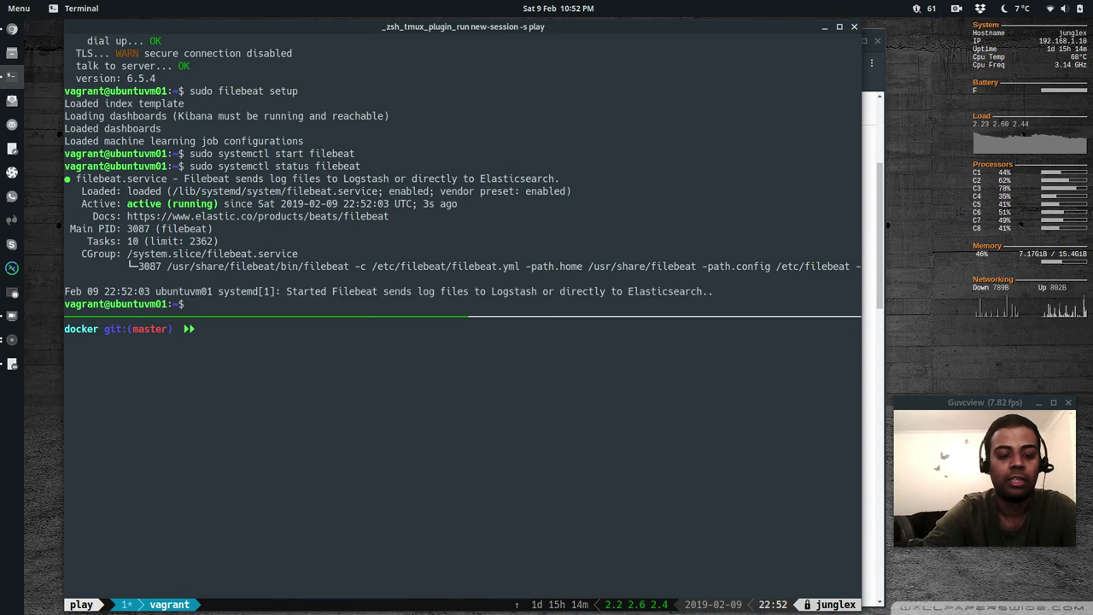
key("alt+Tab")
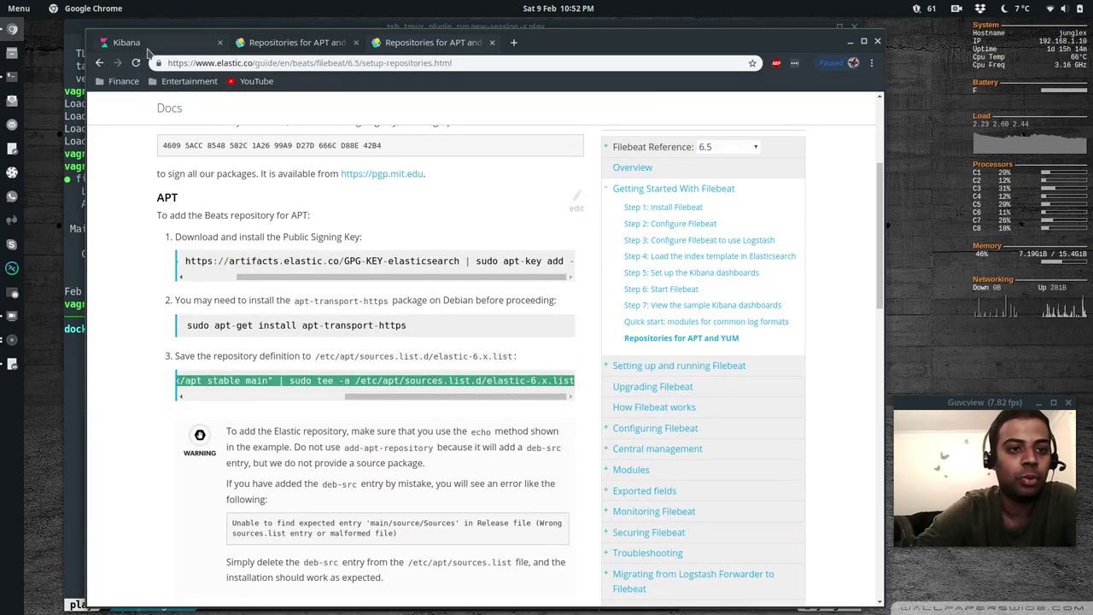
In the System logs tutorial's Module status, check data to confirm the Filebeat system module is sending data
left_click(147, 48)
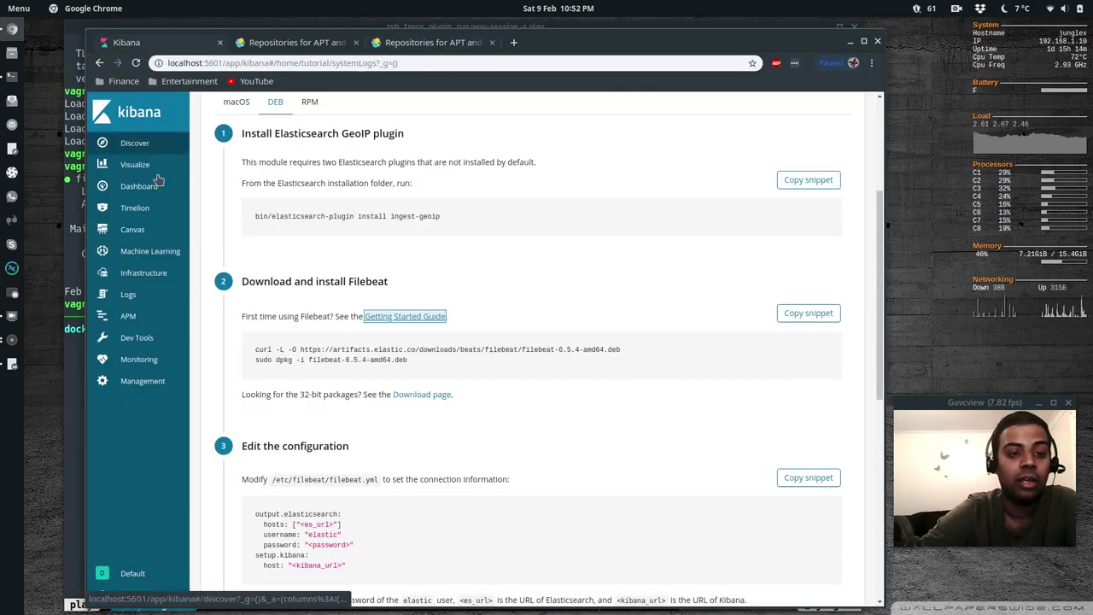
scroll(386, 396, "down", 6)
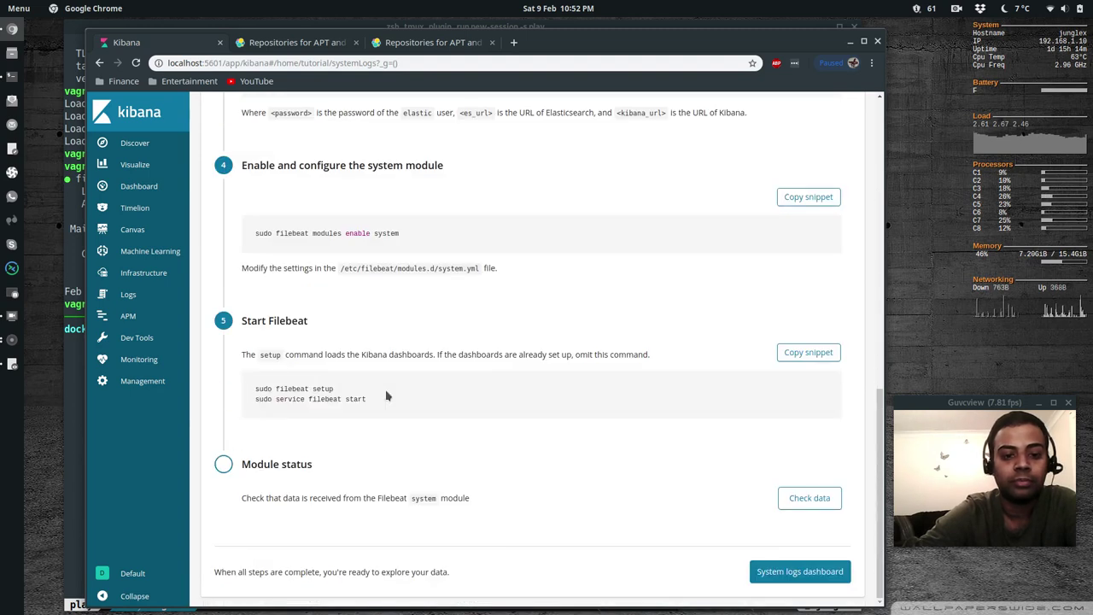
left_click(803, 500)
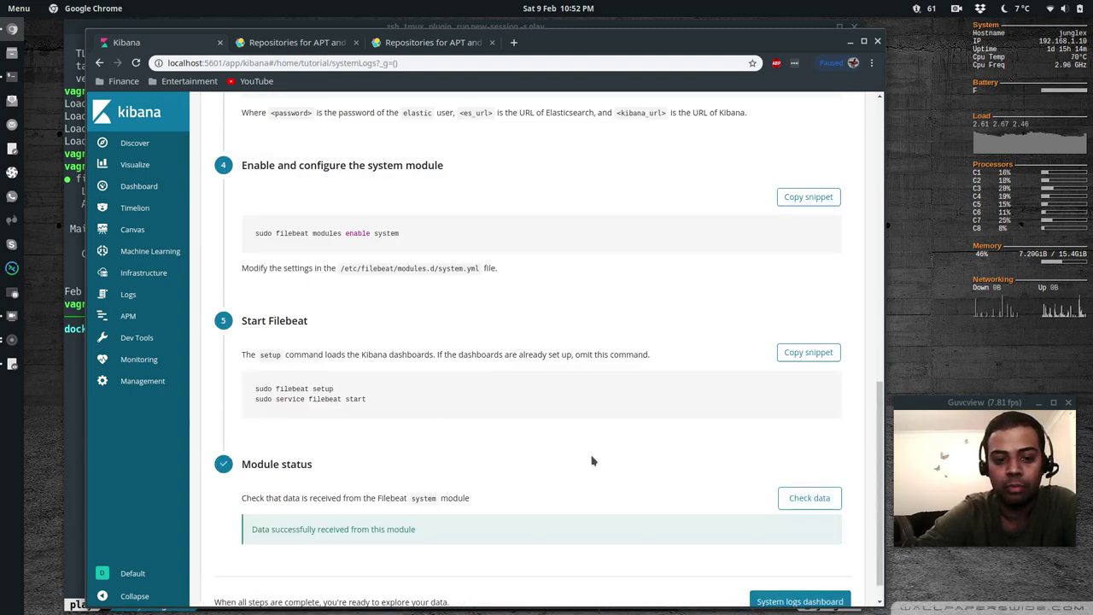
scroll(592, 461, "down", 1)
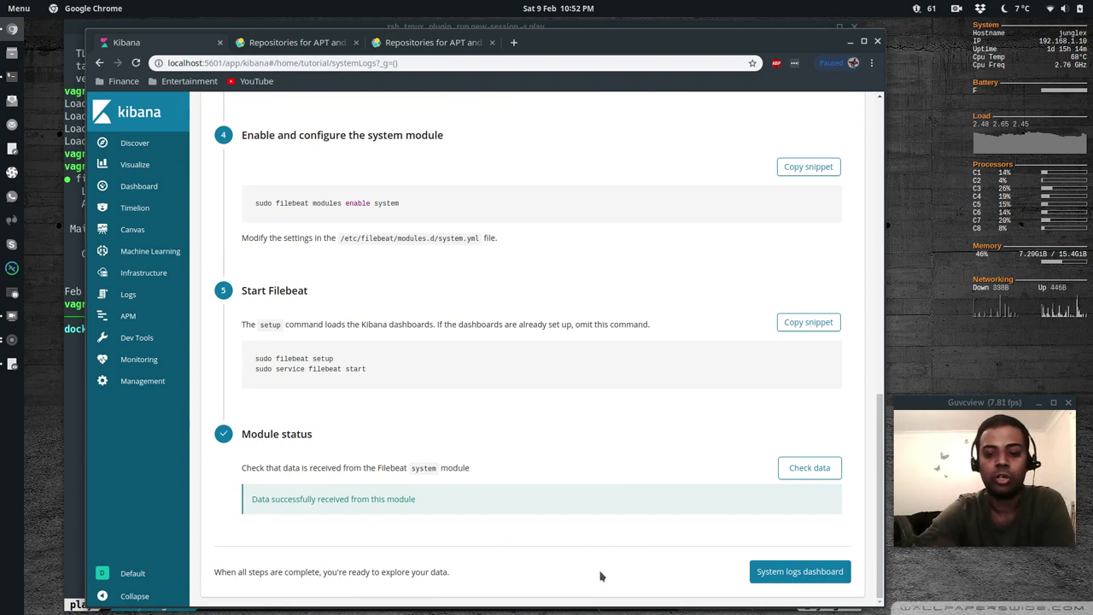
Open and review the Filebeat System logs dashboard
left_click(771, 577)
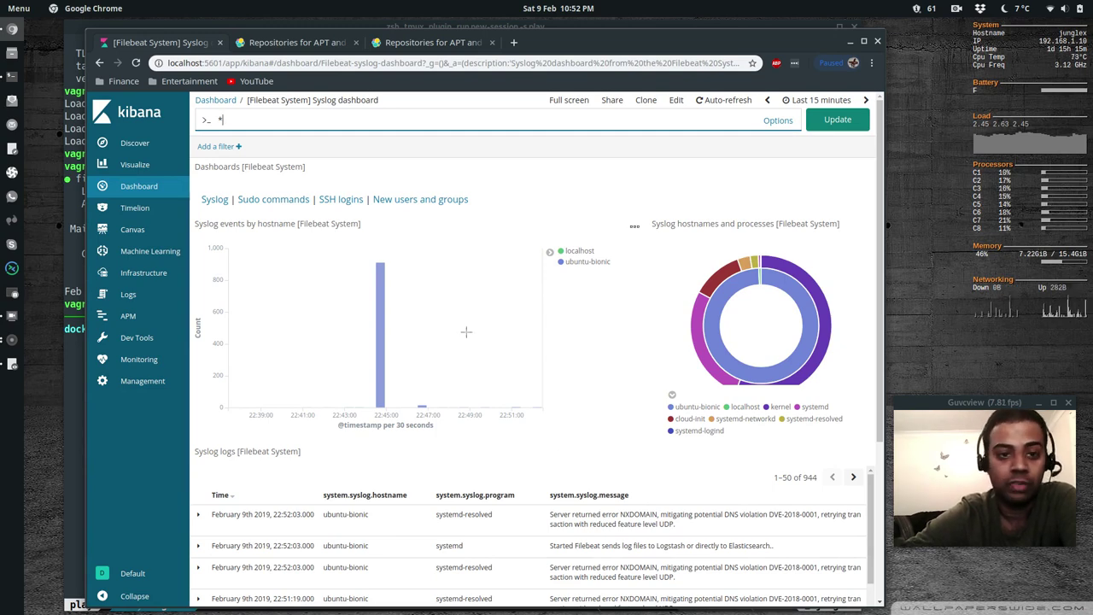
scroll(426, 374, "down", 3)
scroll(425, 373, "up", 3)
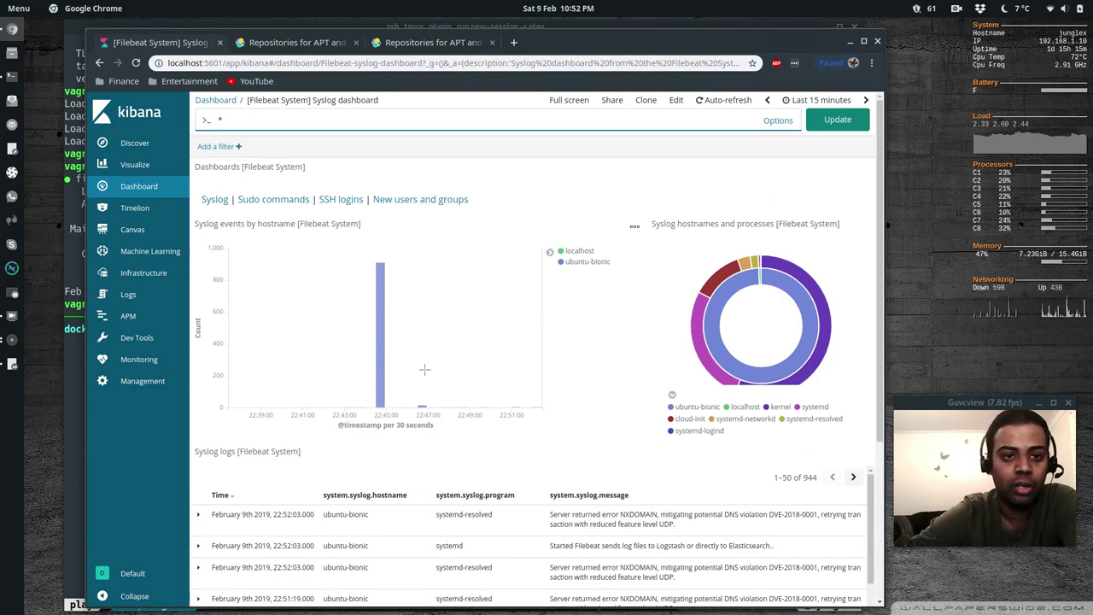
Browse the 1,125 raw filebeat-* documents from the last 15 minutes in Discover
left_click(124, 143)
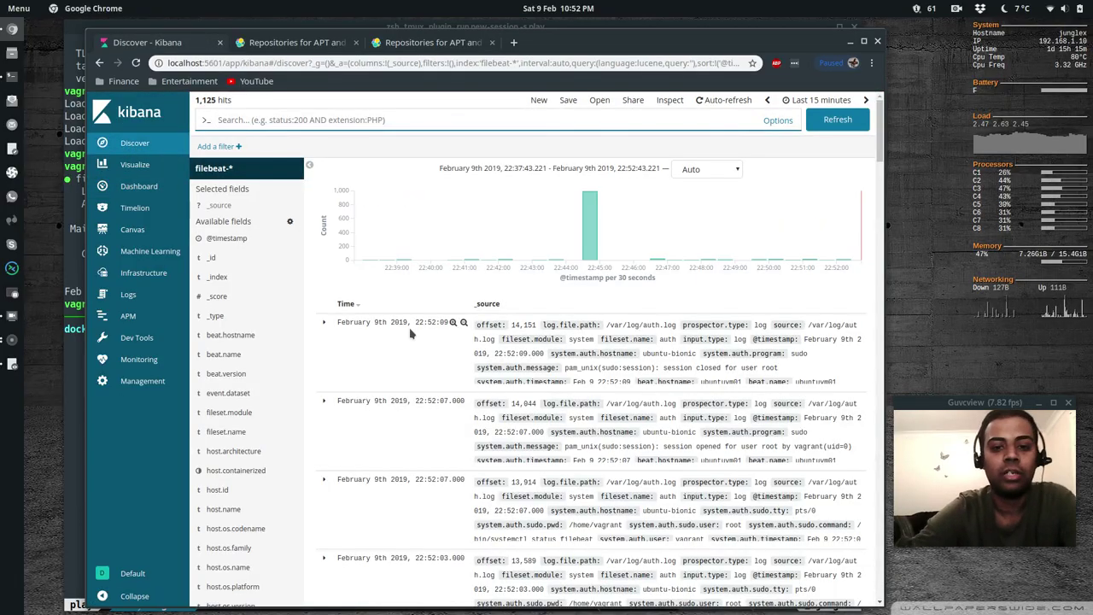
scroll(613, 493, "down", 3)
scroll(613, 494, "down", 5)
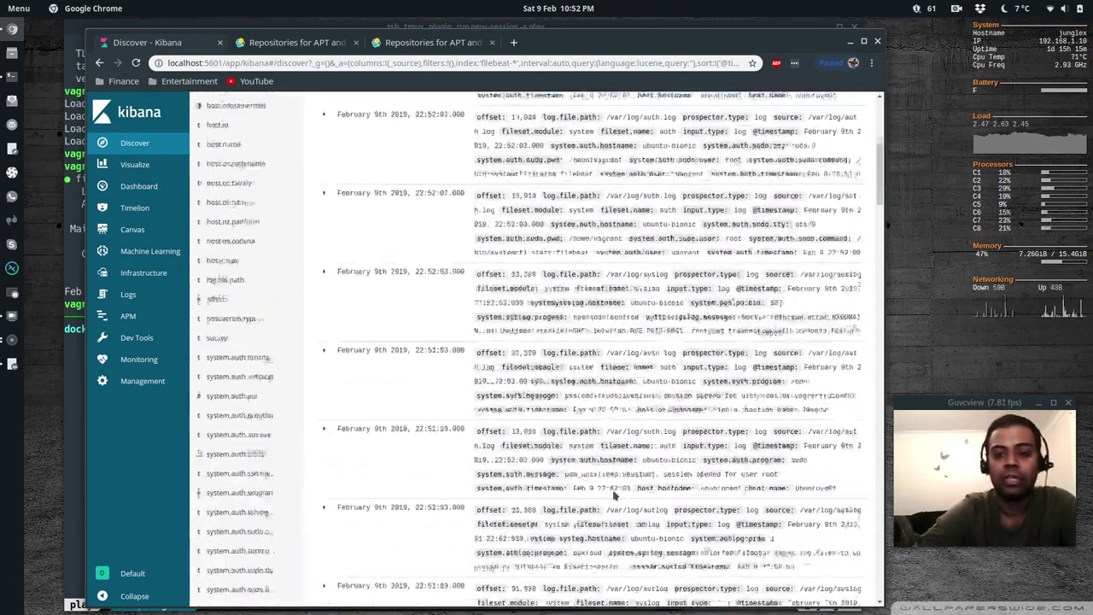
scroll(613, 494, "up", 8)
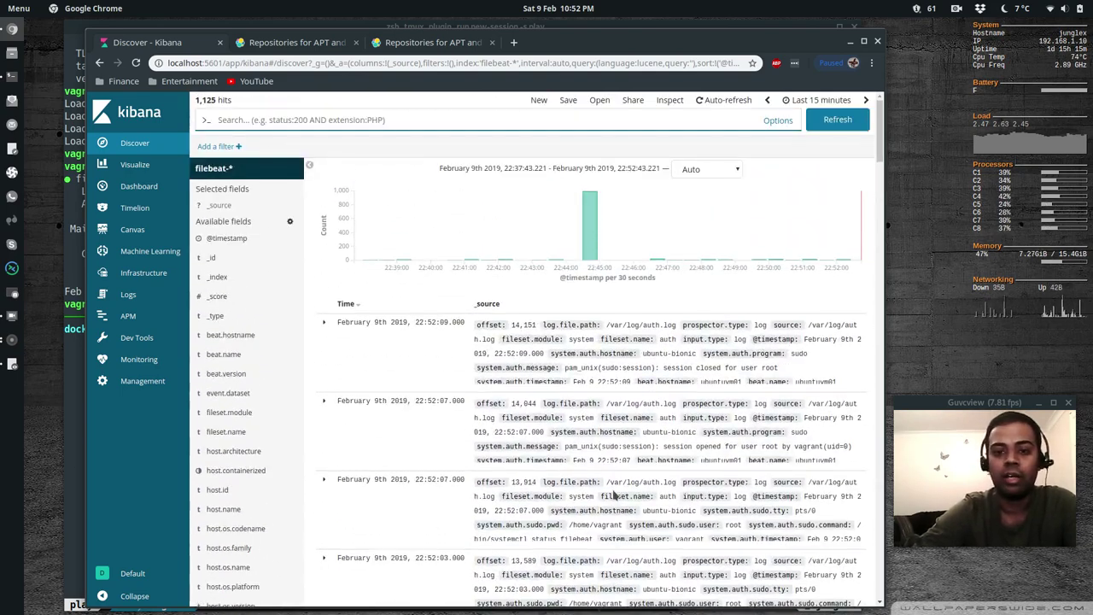
left_click(384, 115)
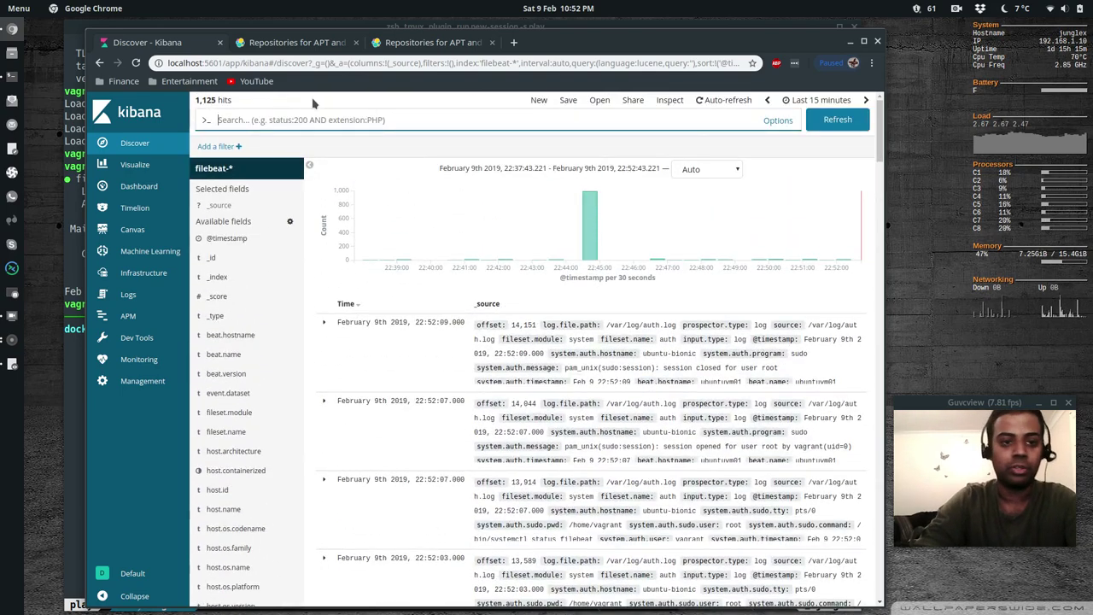
Add a filter beat.hostname is ubuntuvm01 in Discover, narrowing results to 1,079 hits
left_click(212, 148)
left_click(224, 220)
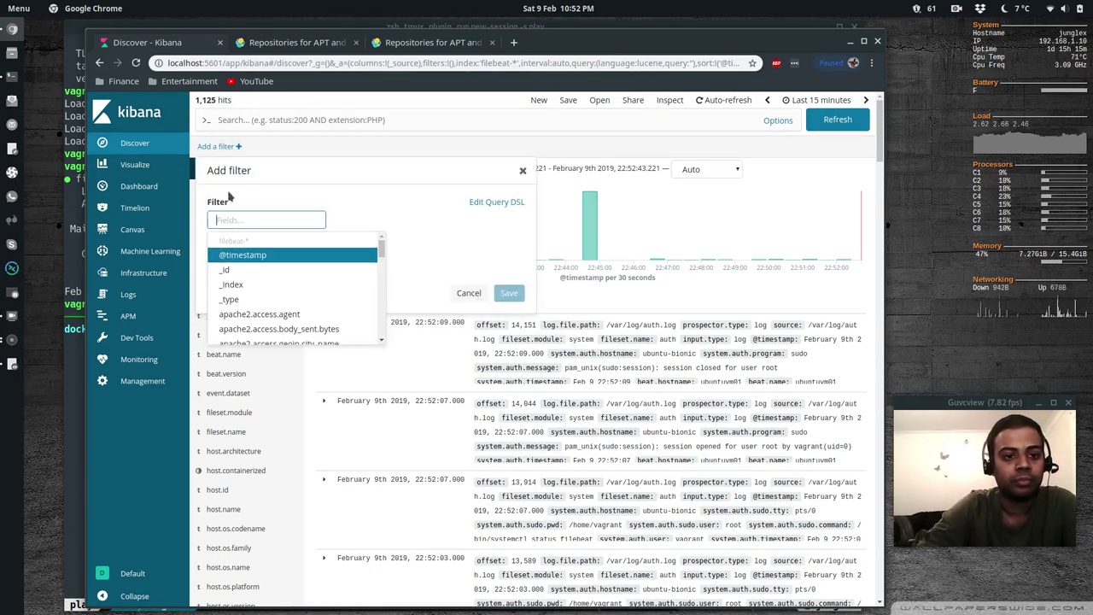
type("beat.name")
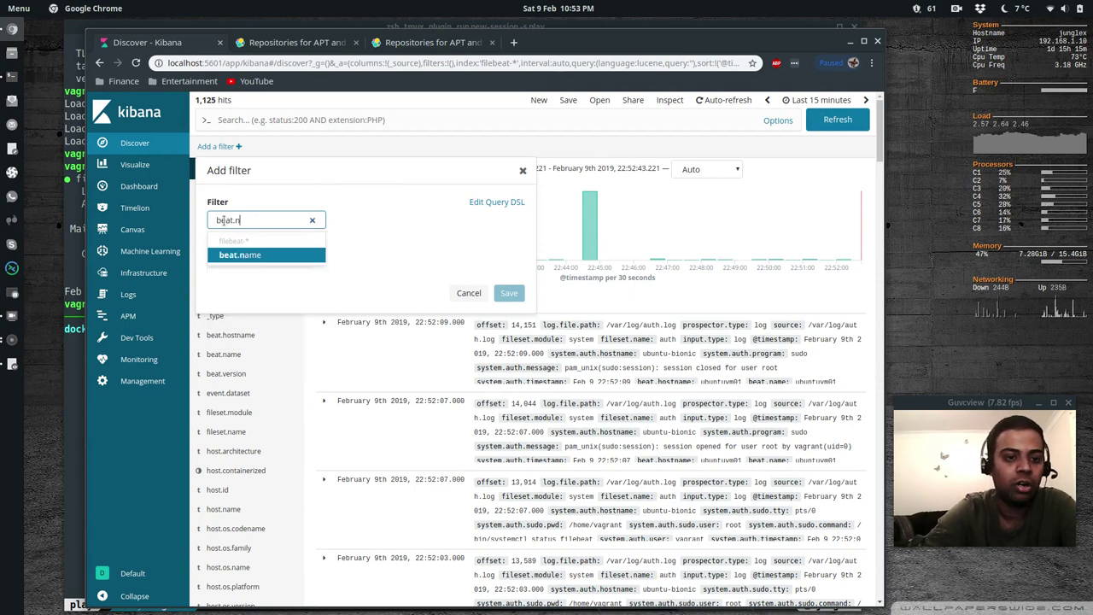
key("BackSpace")
type("hostname")
key("Return")
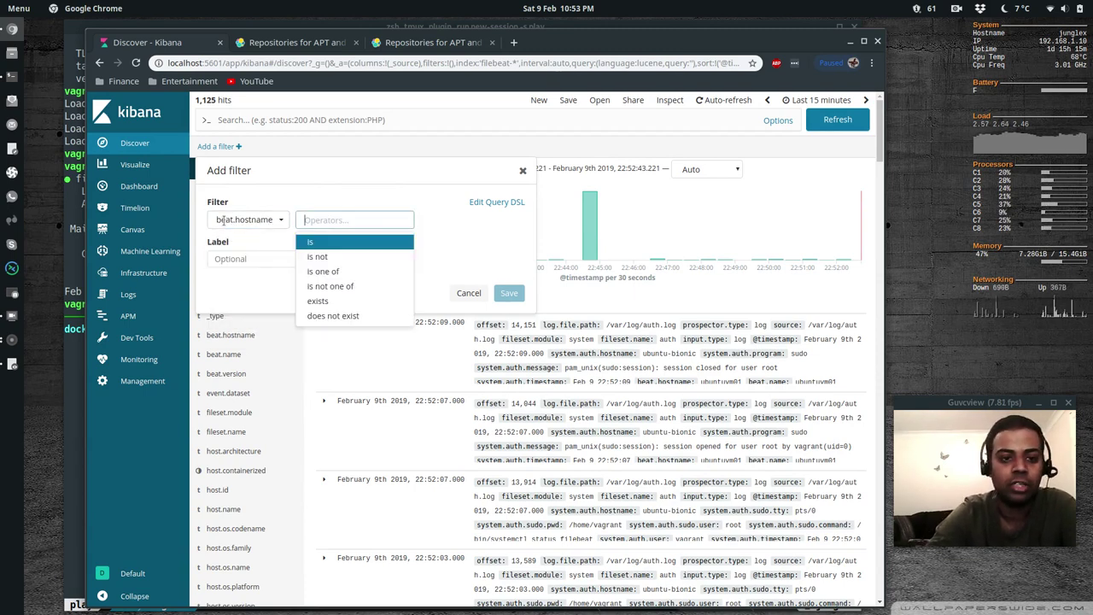
key("Return")
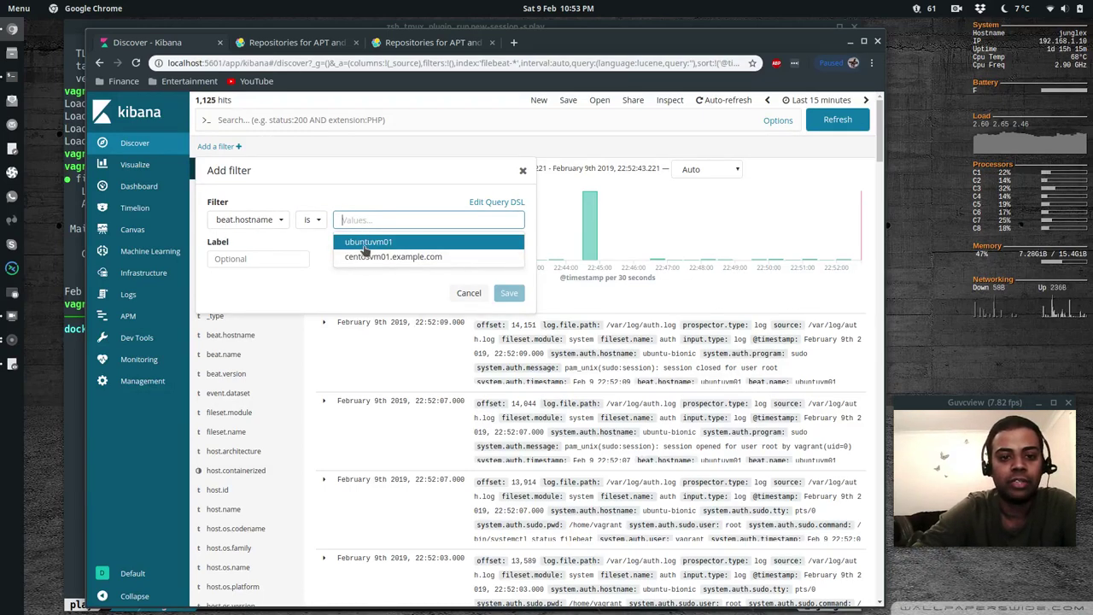
left_click(360, 244)
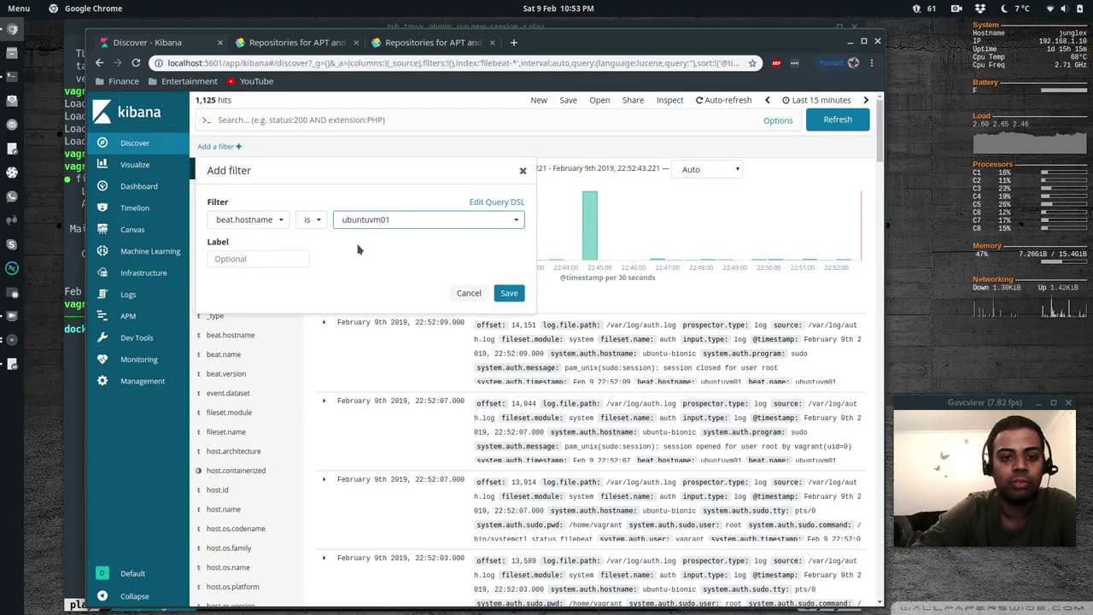
left_click(509, 293)
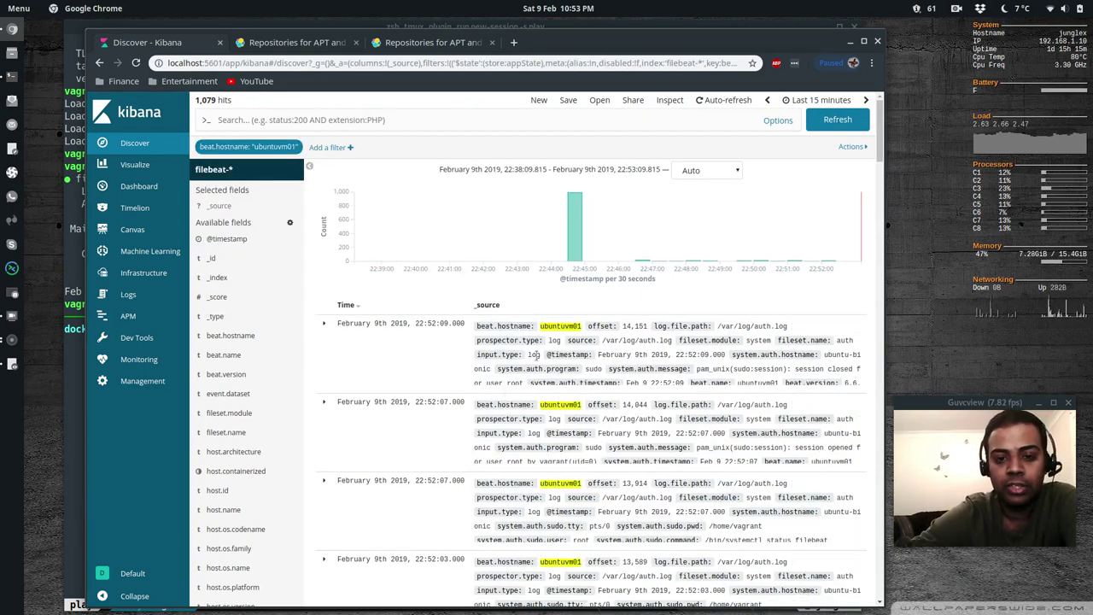
scroll(571, 547, "down", 10)
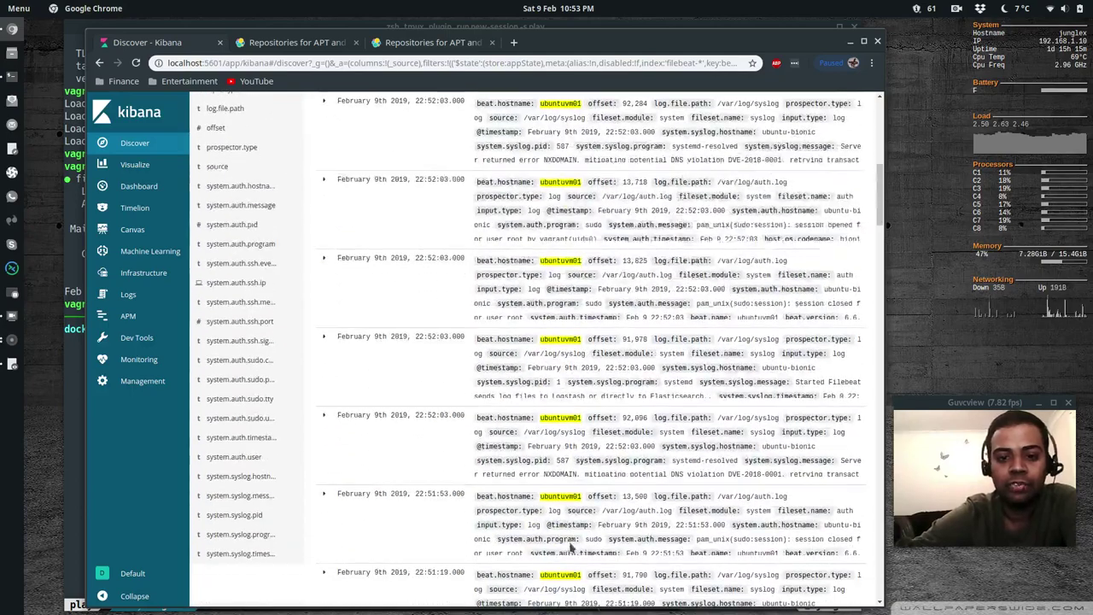
scroll(571, 546, "down", 6)
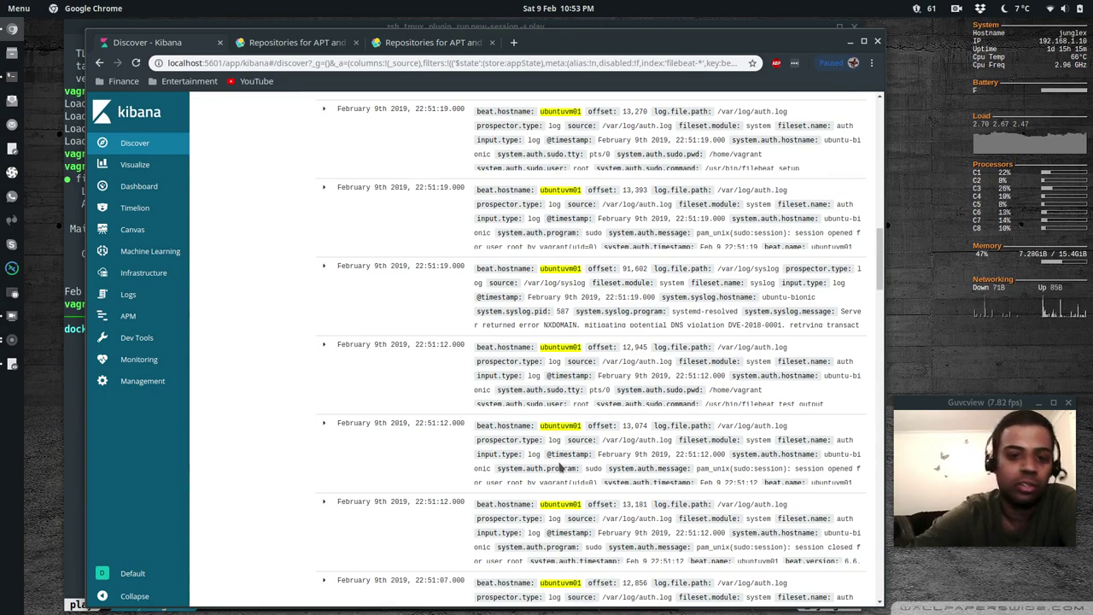
scroll(562, 467, "up", 15)
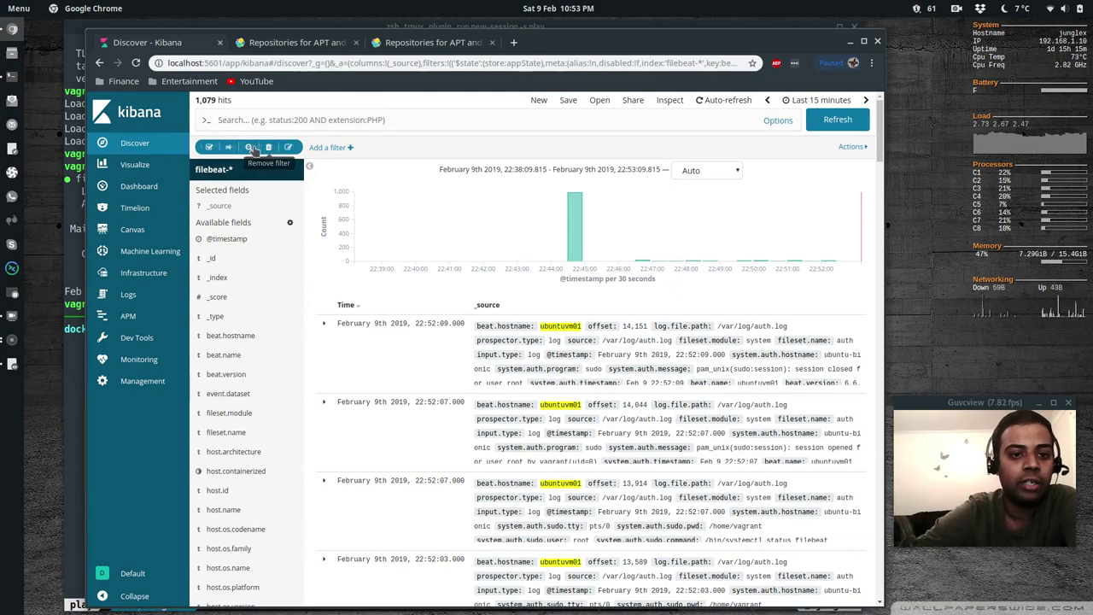
Change the hostname filter to centosvm01.example.com (43 entries), then return to the terminal
left_click(288, 147)
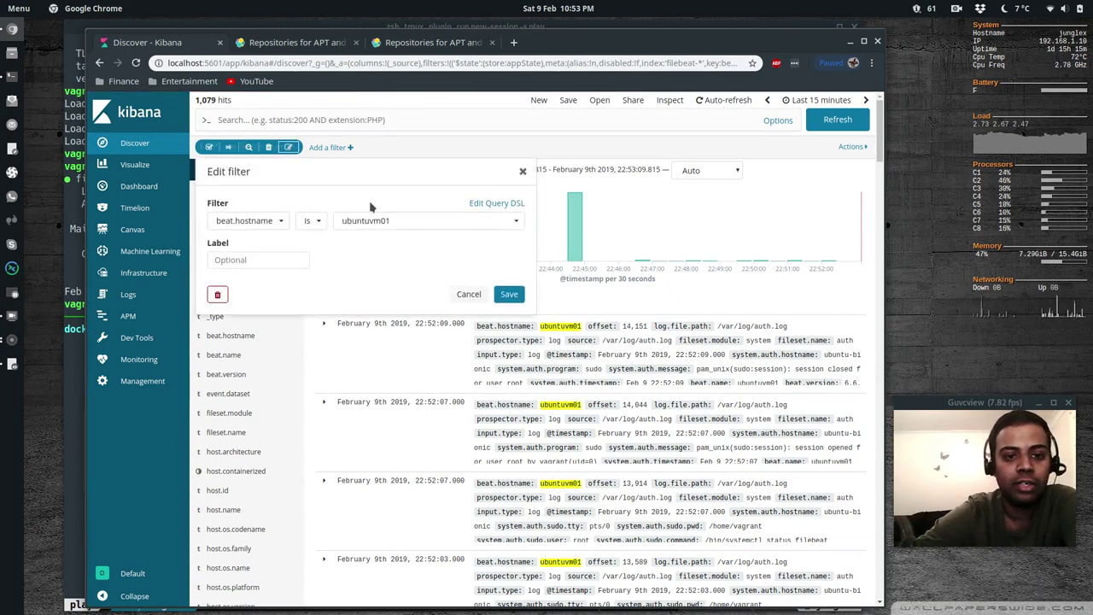
left_click(469, 220)
left_click(398, 257)
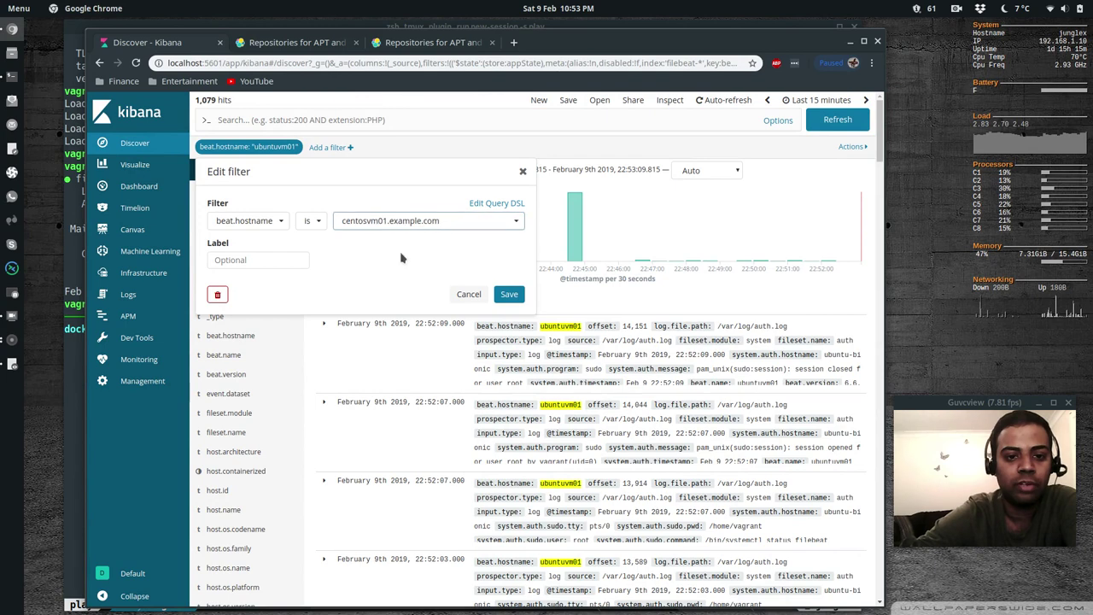
left_click(509, 295)
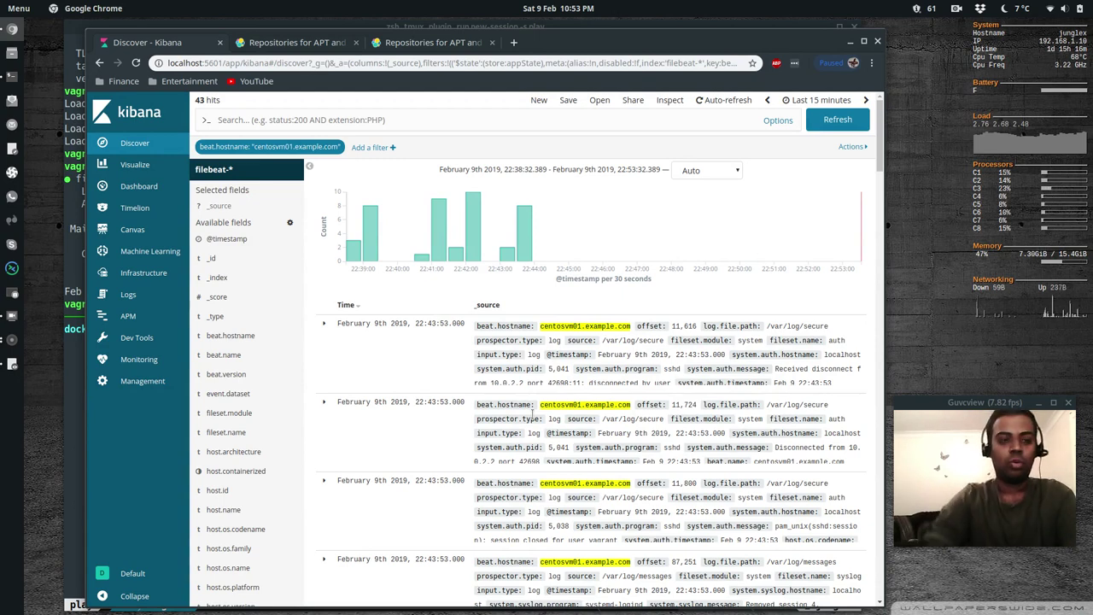
left_click(73, 199)
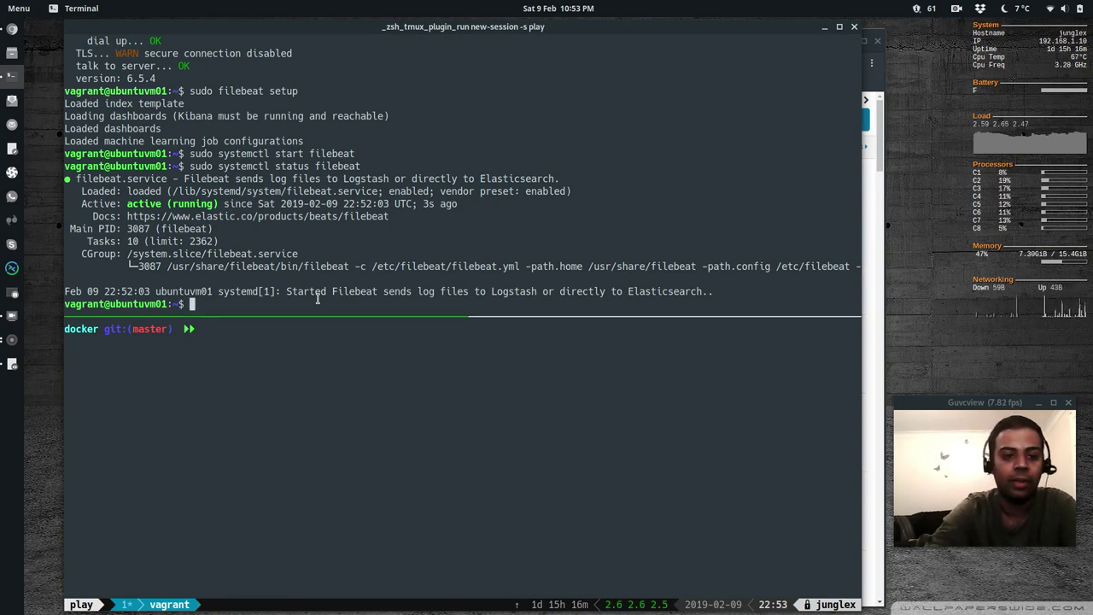
Locate logger and send a syslog test message 'hello-hello-hello' tagged JUNGLE
type("which logger")
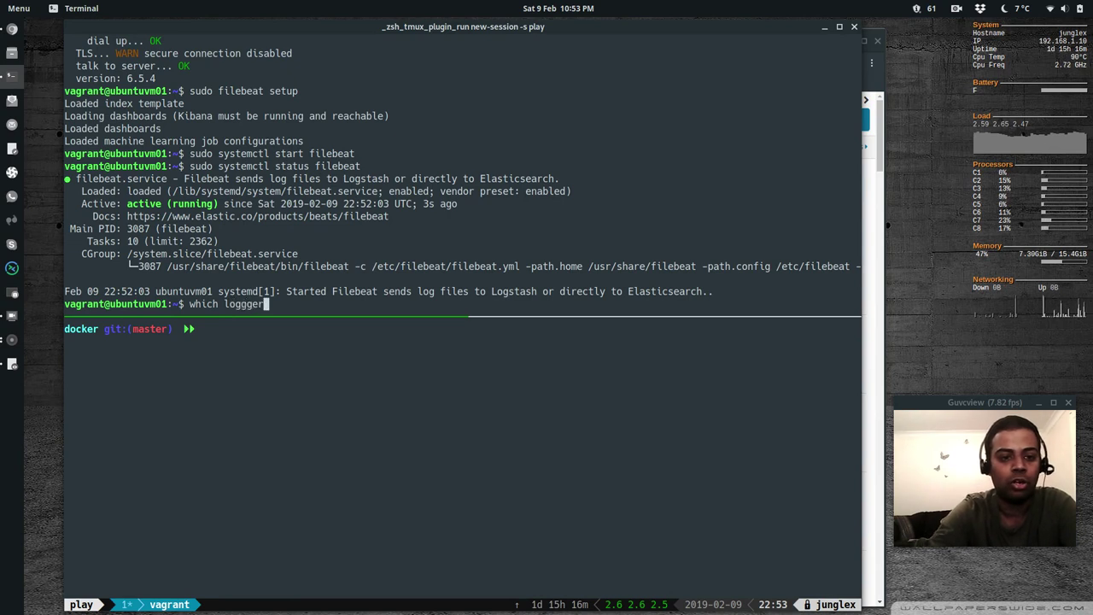
key("Return")
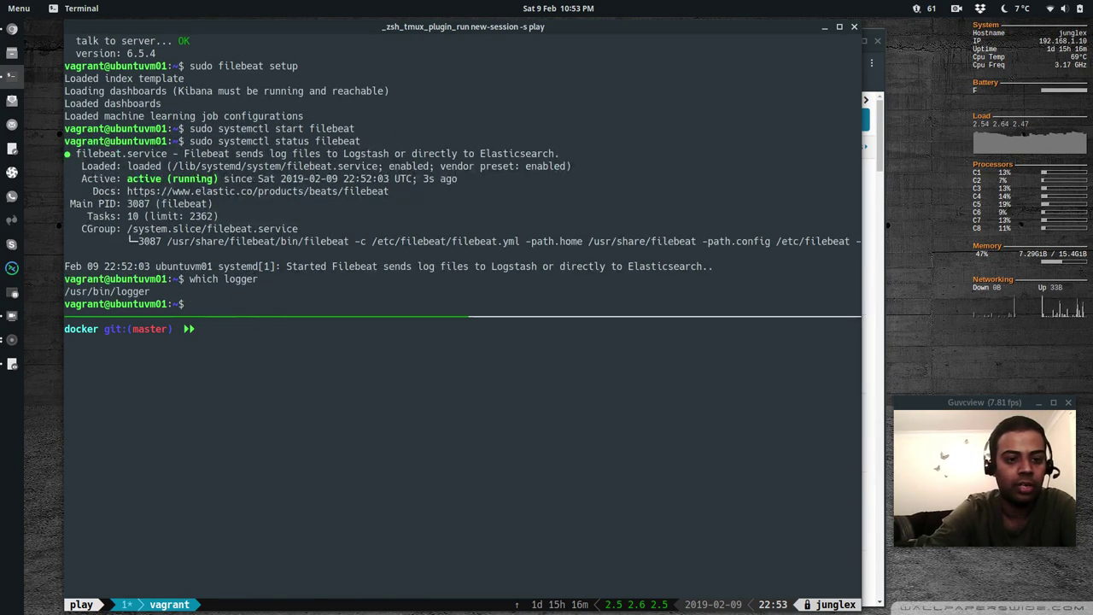
type("sudo logger")
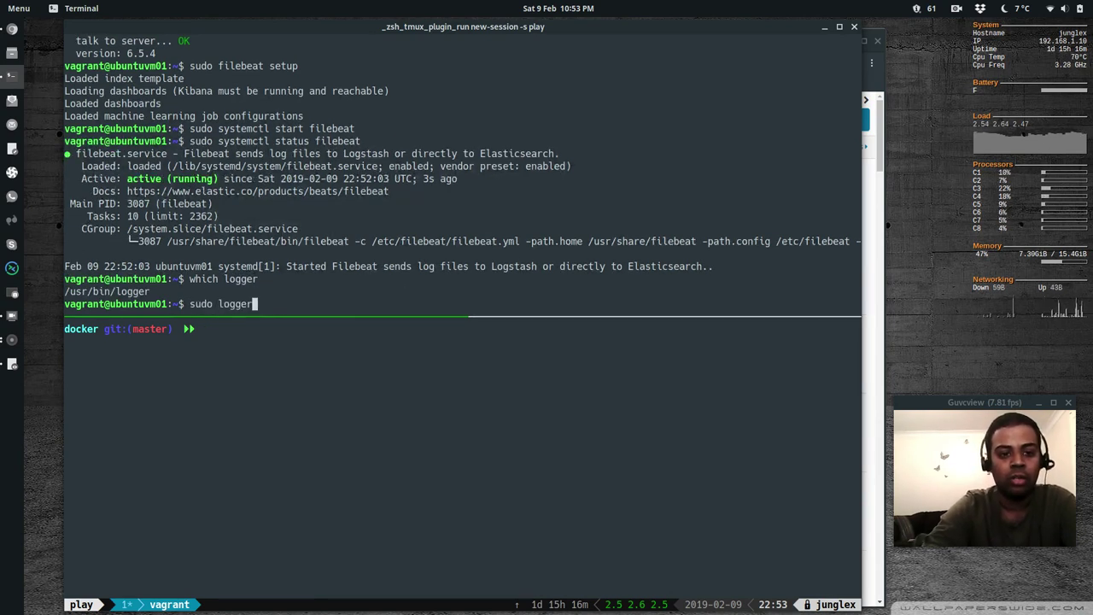
type(" -t ")
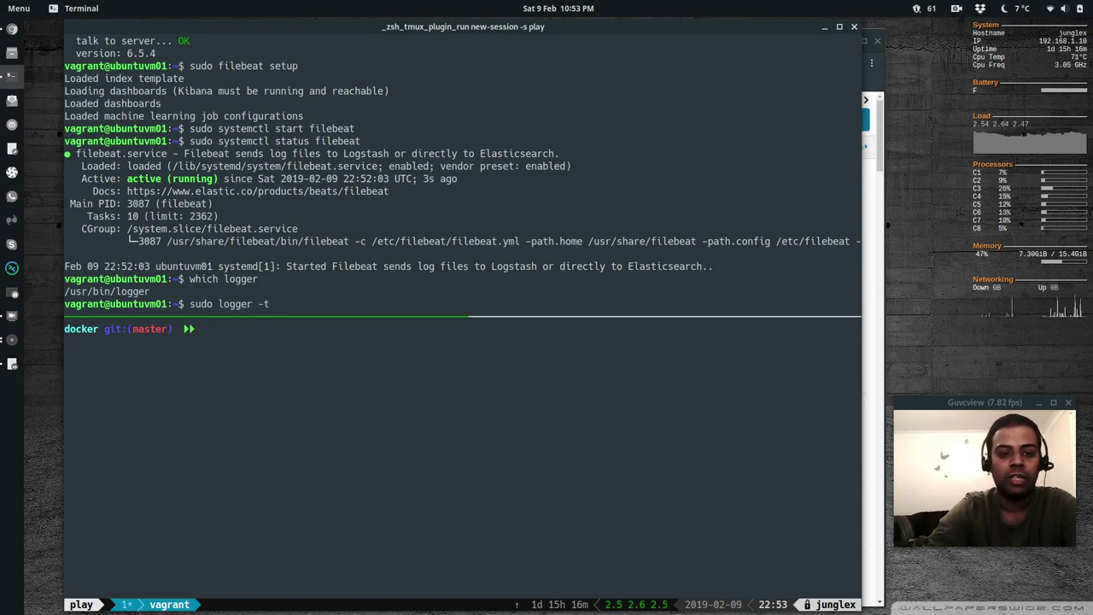
type("JU")
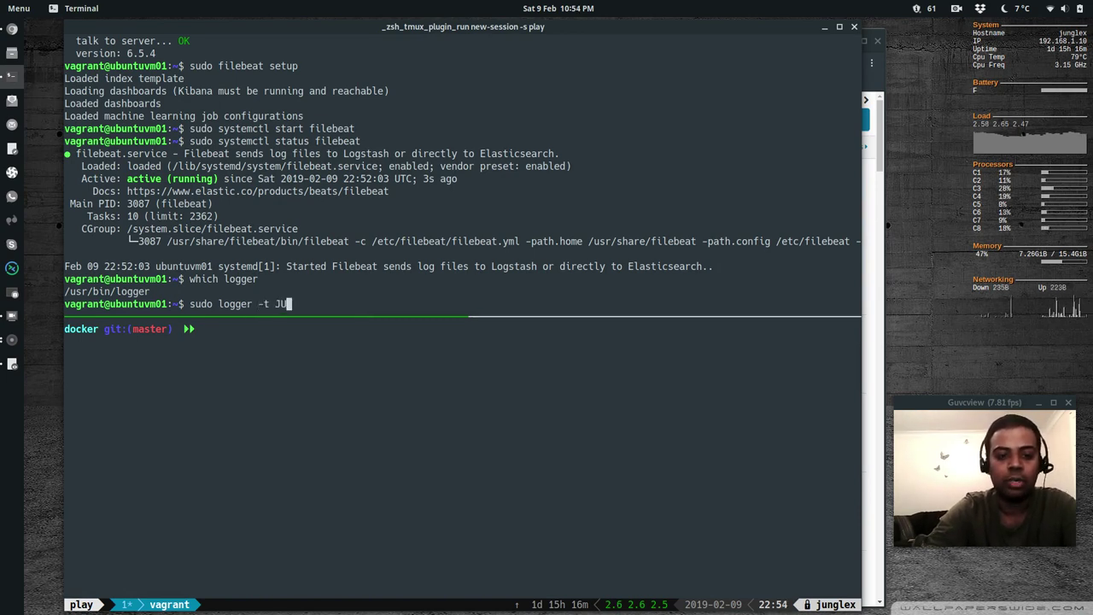
type("NGLE hell")
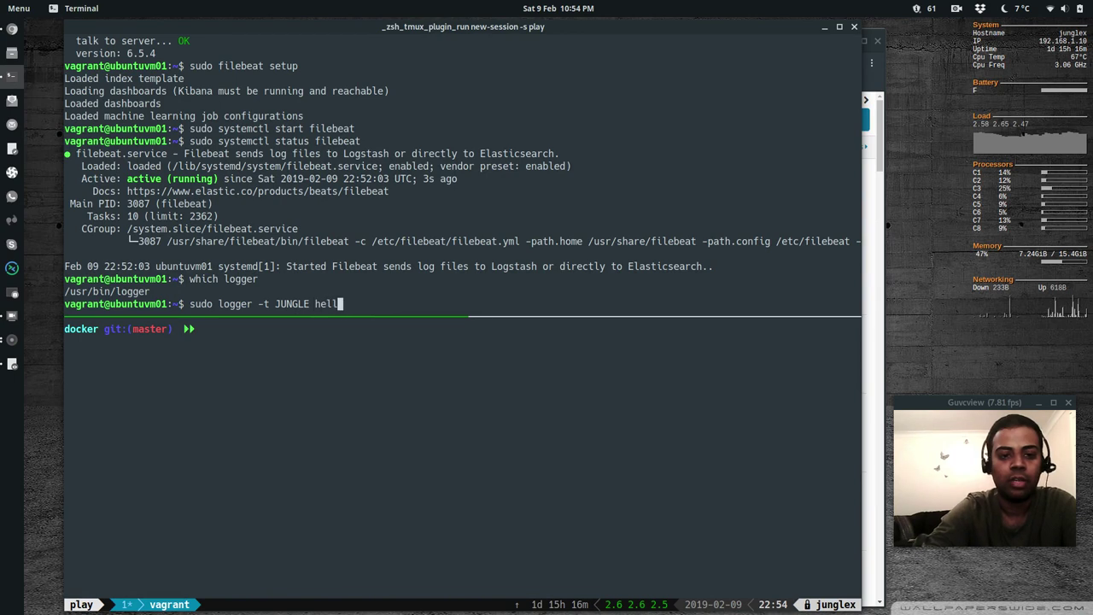
type("o-hello")
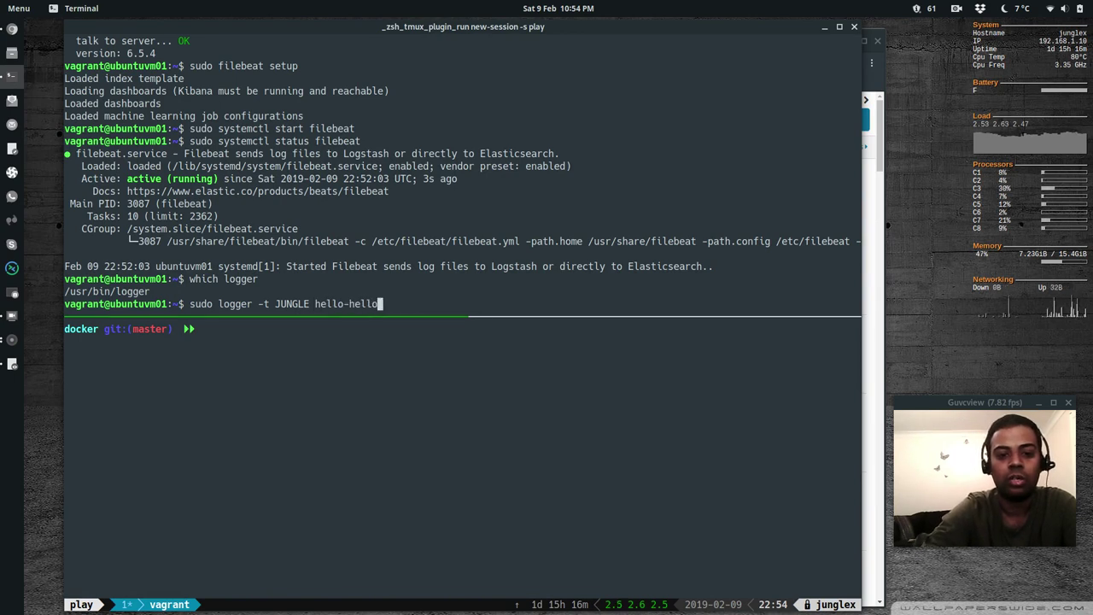
type("-hello")
key("Return")
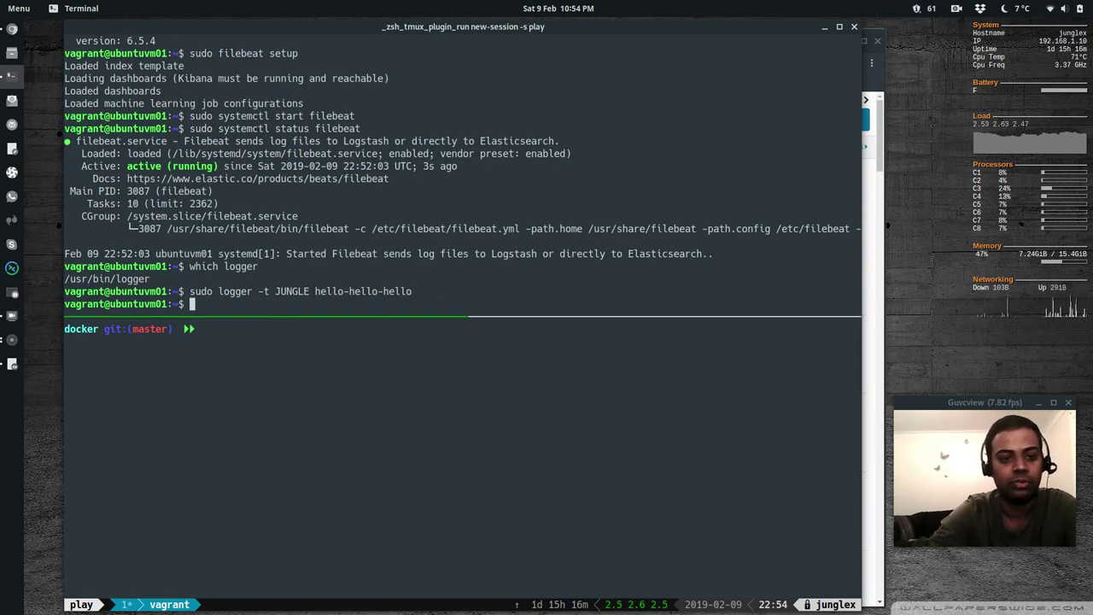
Confirm the JUNGLE line from ubuntu-bionic ends /var/log/syslog, clear the screen, and return to Kibana
type("sudo t")
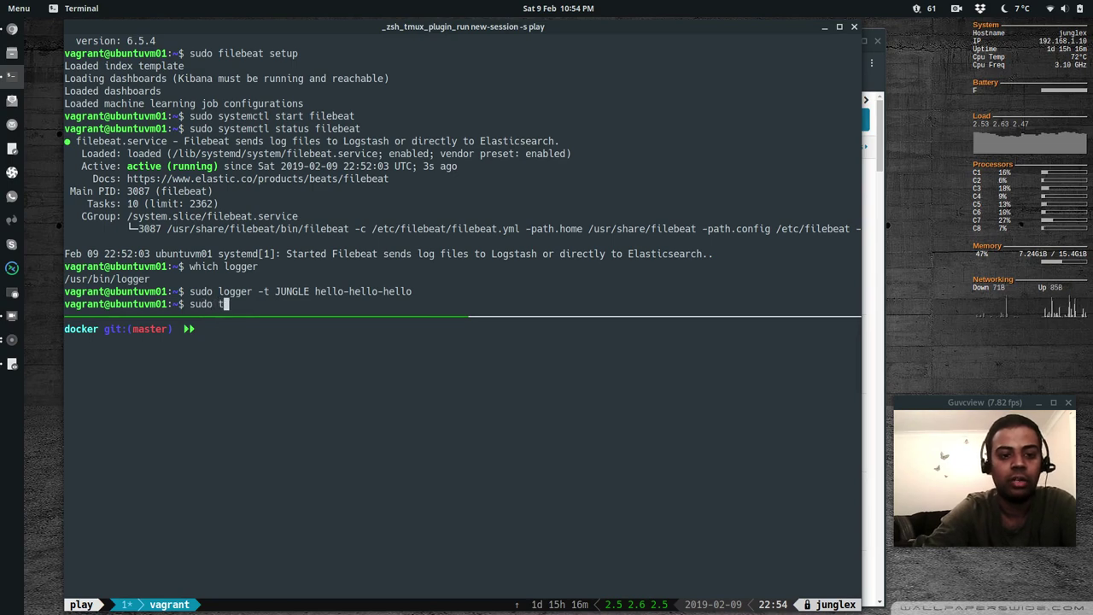
type("ail /var/log/")
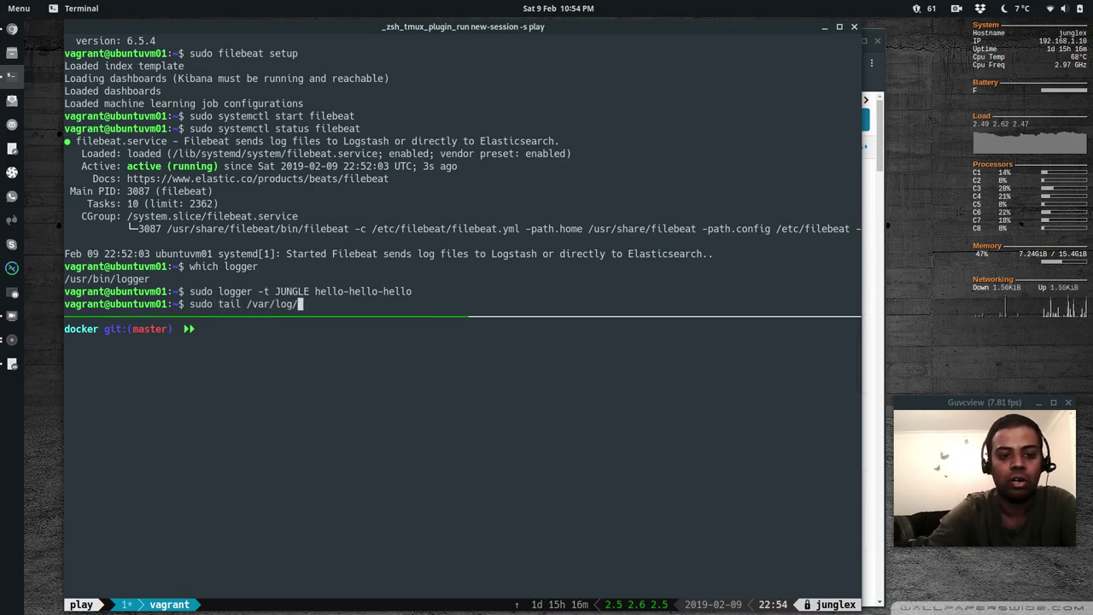
type("syslog")
key("Return")
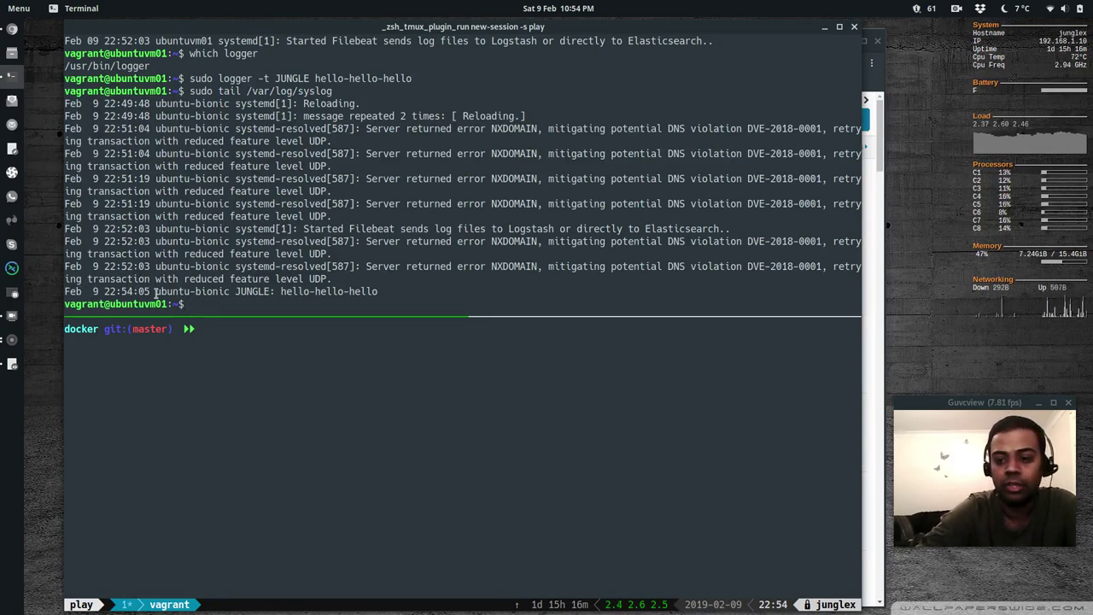
left_click_drag(156, 291, 376, 291)
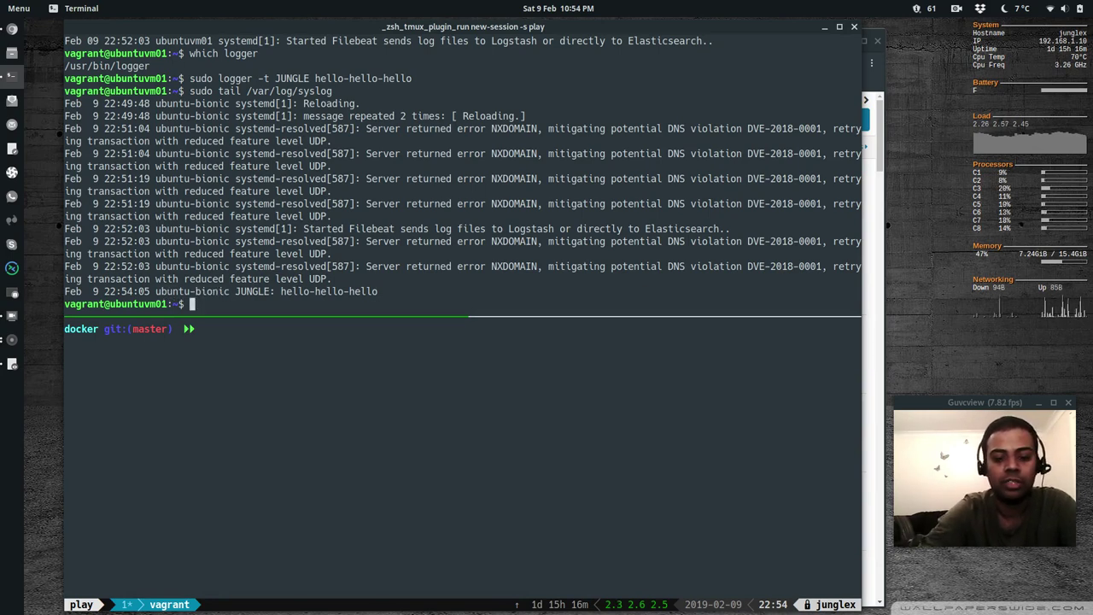
type("clear")
key("Return")
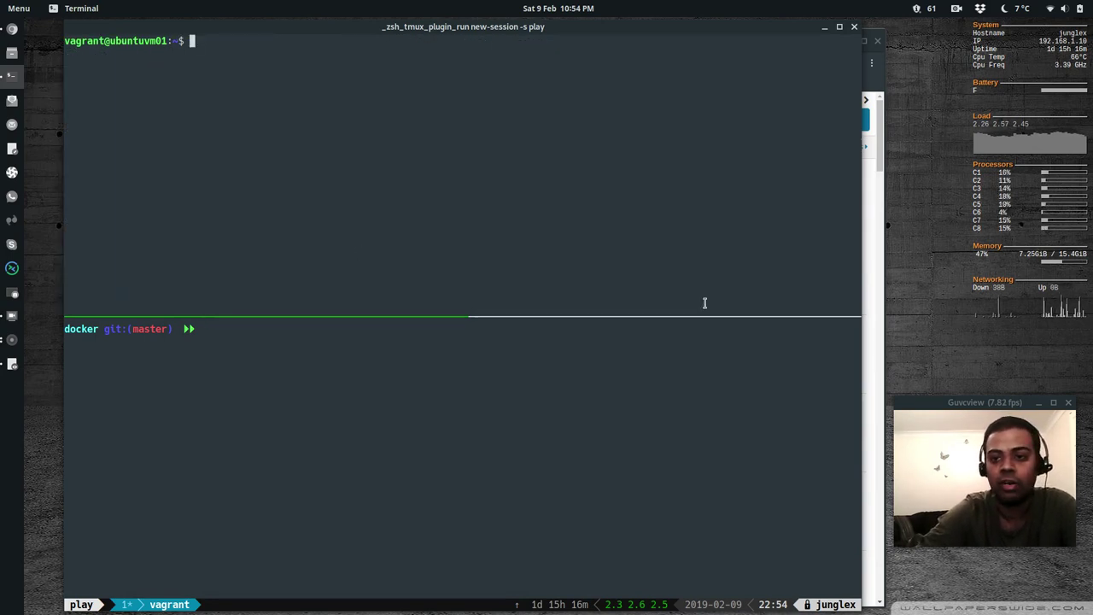
key("alt+Tab")
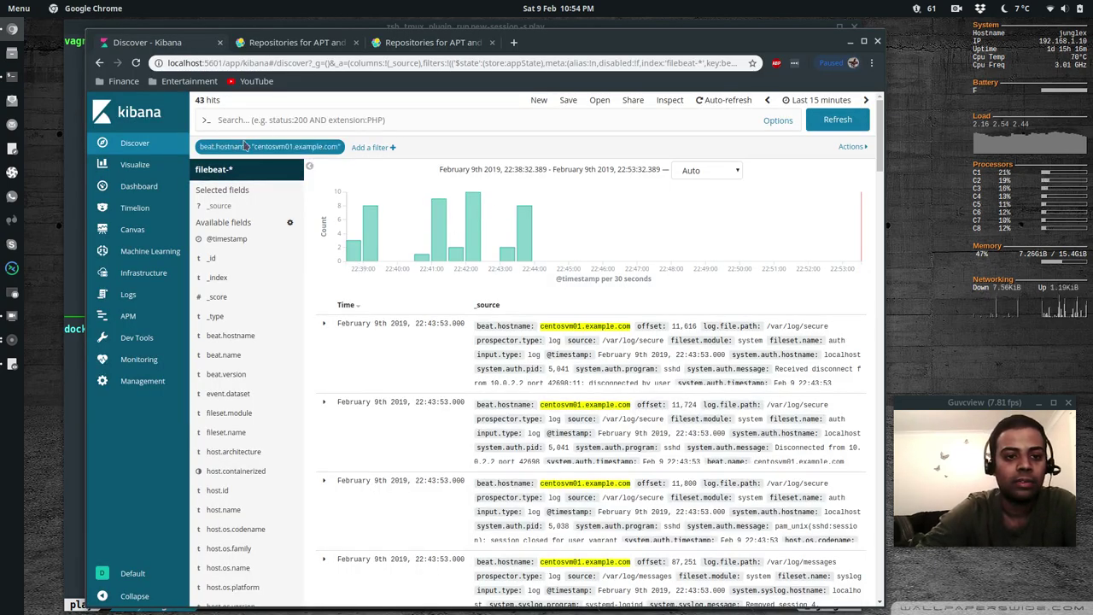
Remove the centosvm01.example.com hostname filter from Discover
left_click(272, 122)
mouse_move(291, 147)
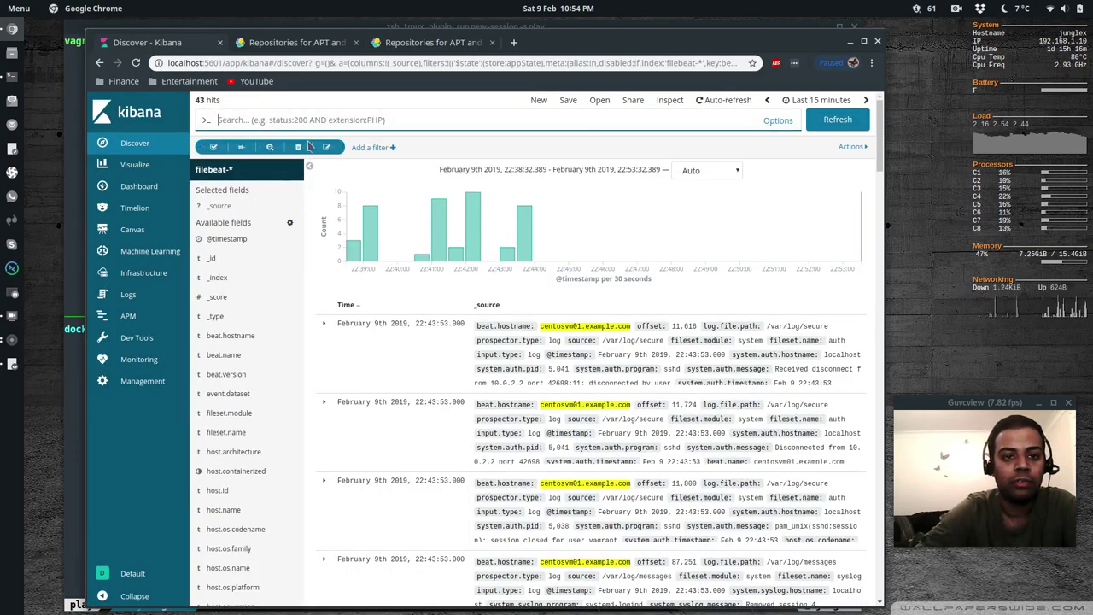
left_click(298, 148)
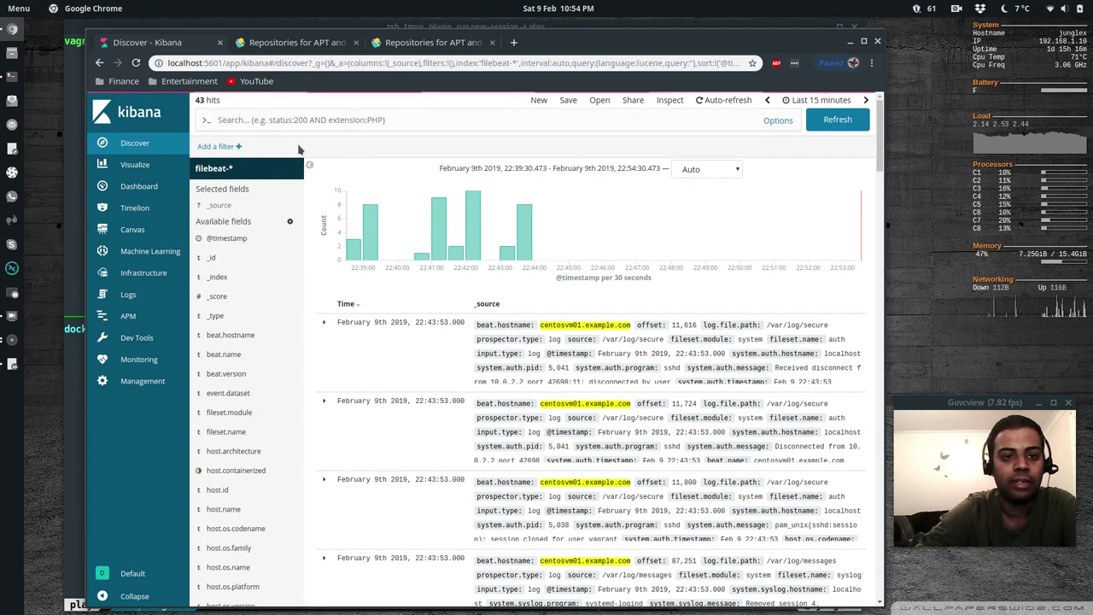
Search Discover for JUNGLE to find the hello-hello-hello entry, then go to the Syslog dashboard
left_click(250, 119)
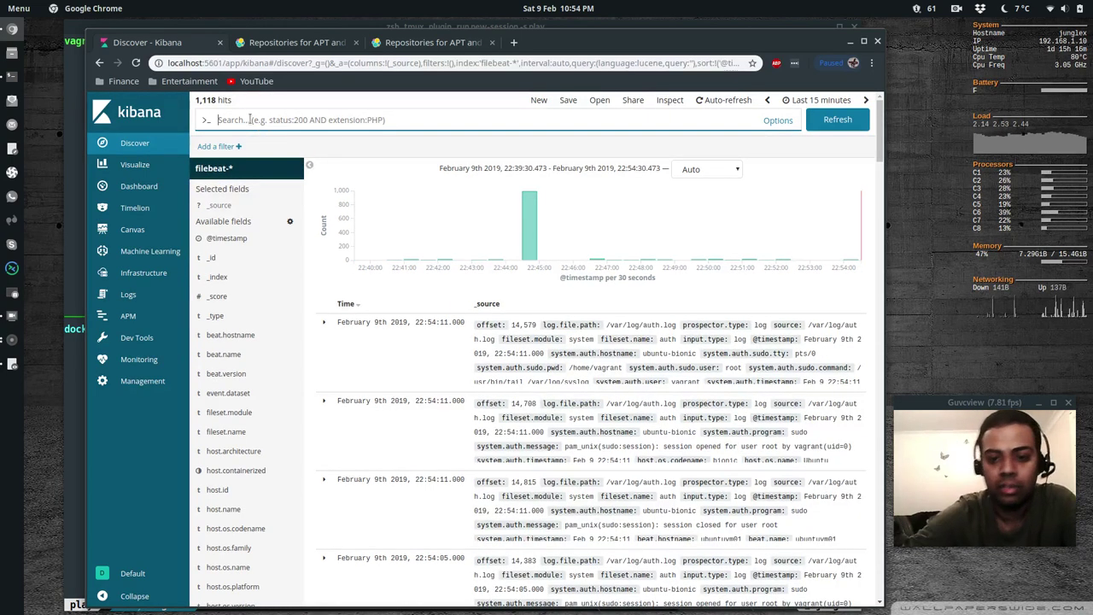
type("JUNGL")
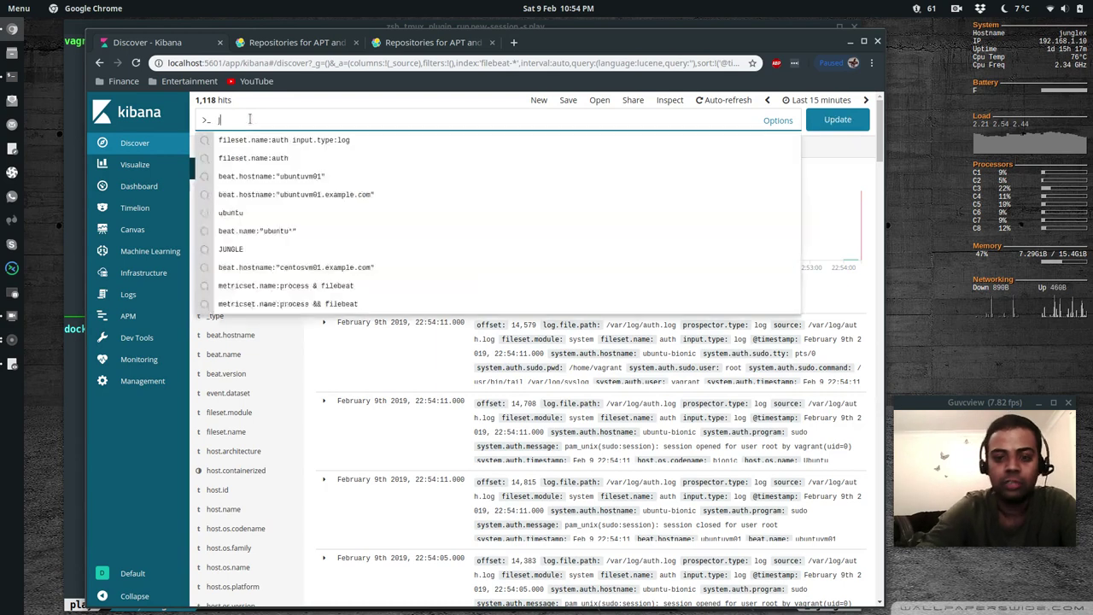
type("E")
key("Return")
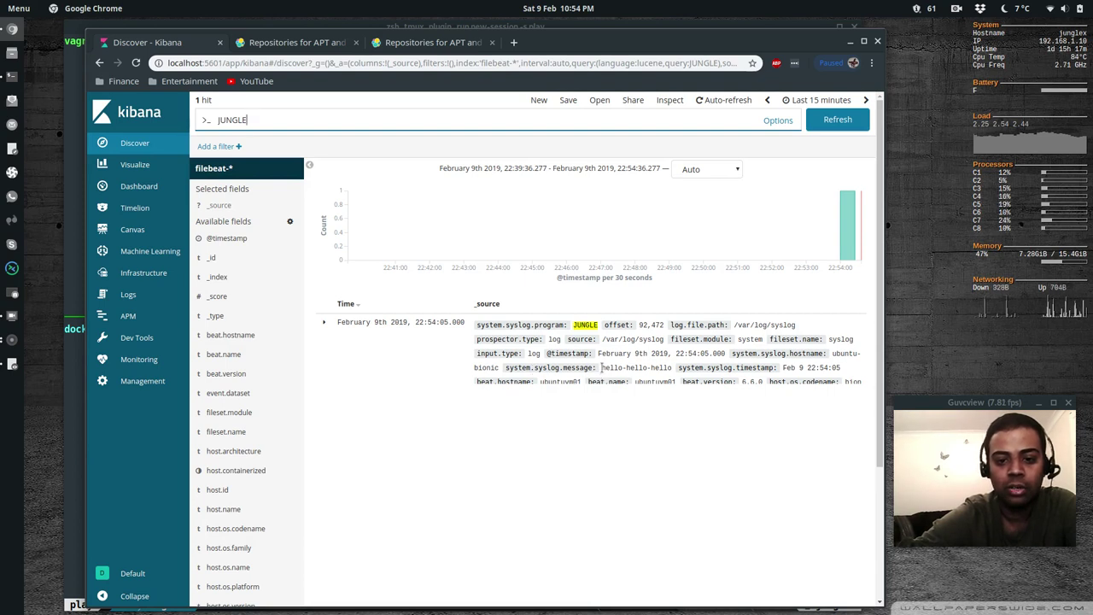
left_click_drag(601, 368, 670, 367)
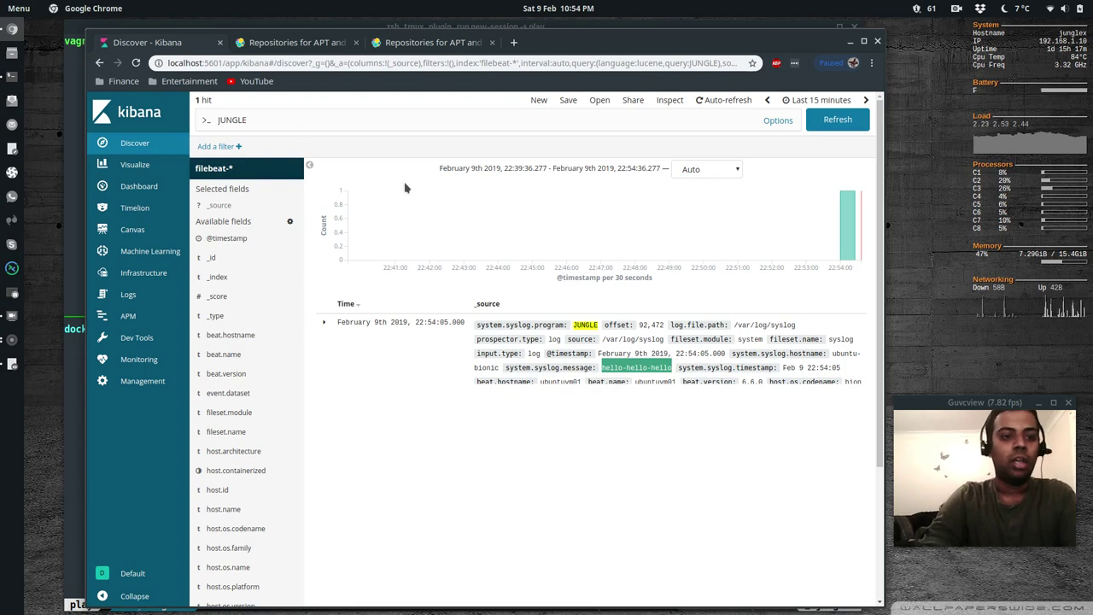
left_click(143, 187)
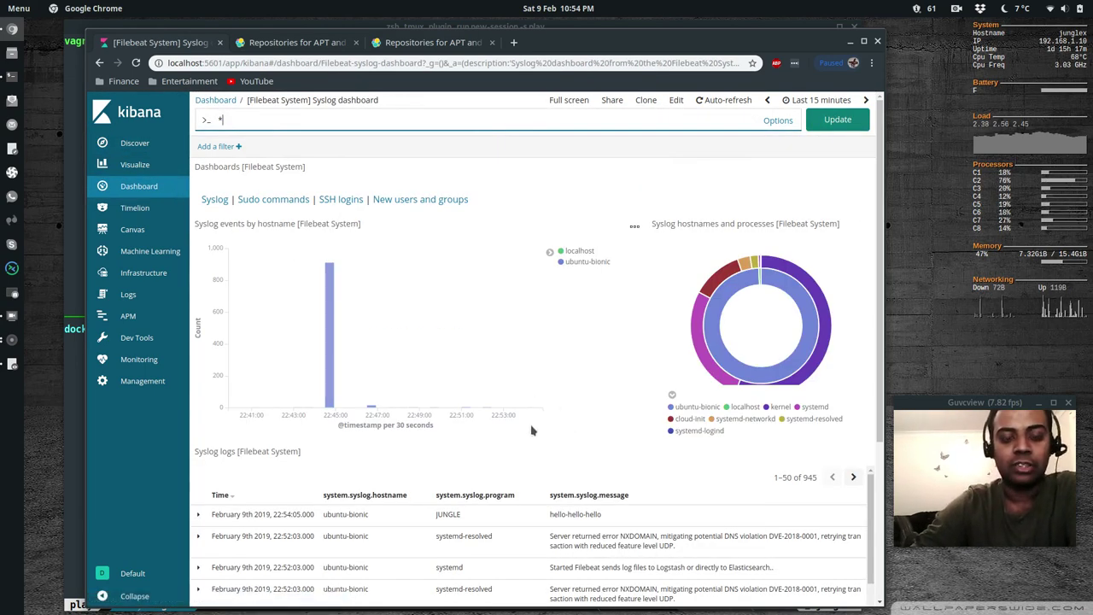
Scroll the Syslog dashboard to see JUNGLE's hello-hello-hello atop the 945 logs
scroll(532, 431, "down", 5)
scroll(531, 430, "up", 5)
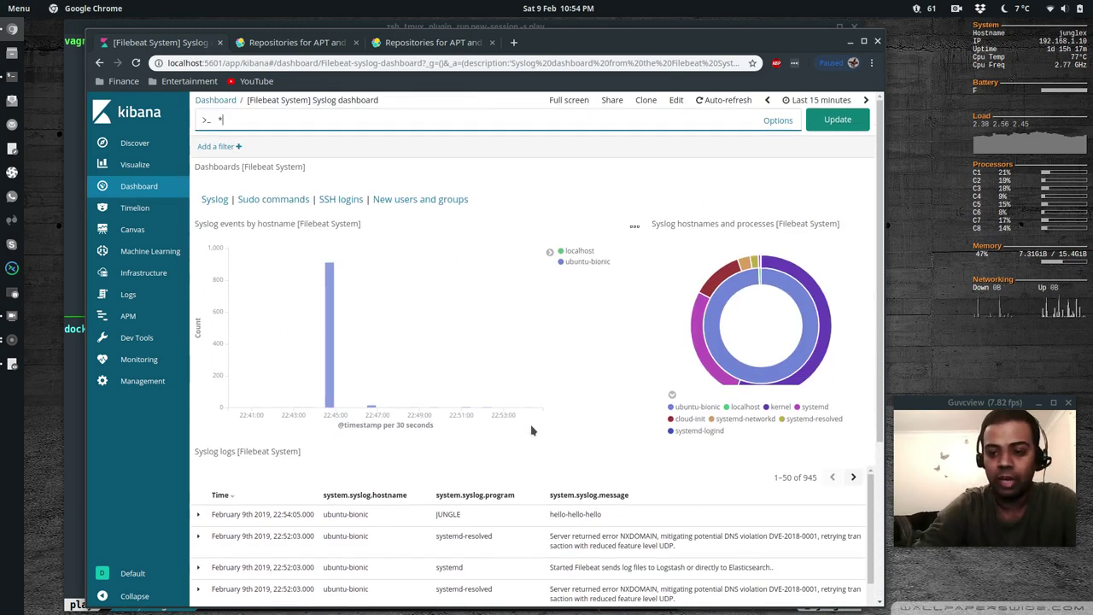
Review the ELK-Filebeat-Metricbeat.pdf architecture diagram, then bring the terminal back to the front
left_click(12, 365)
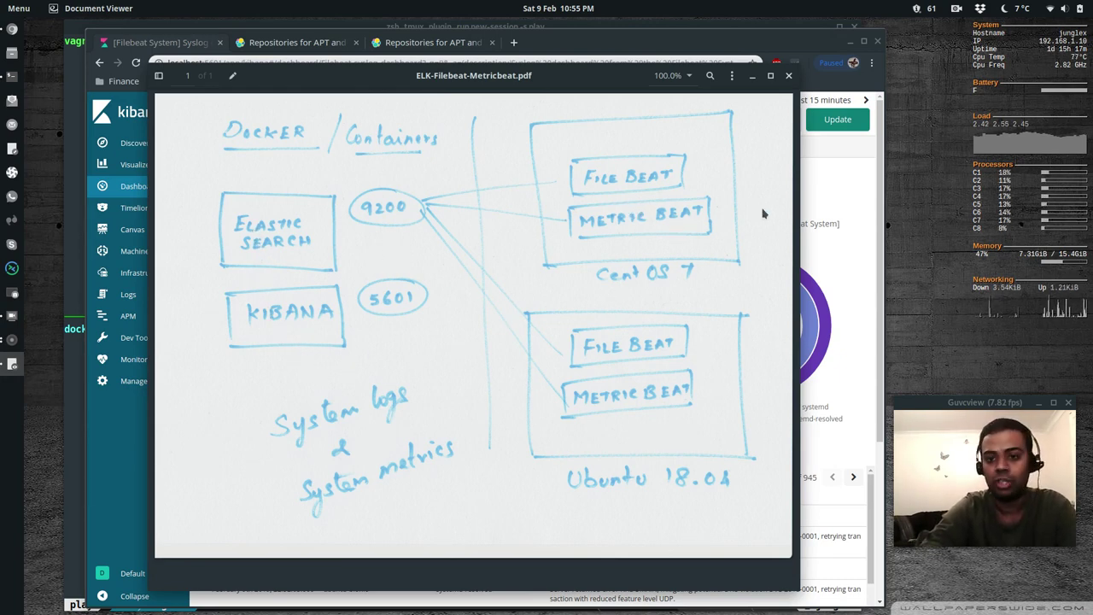
left_click(745, 39)
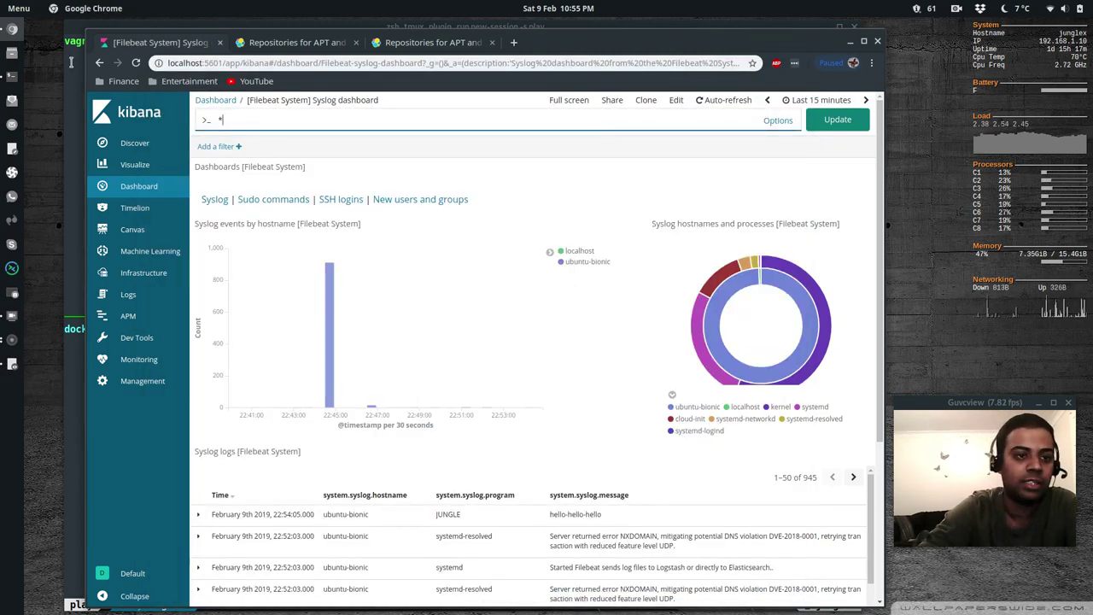
left_click(75, 89)
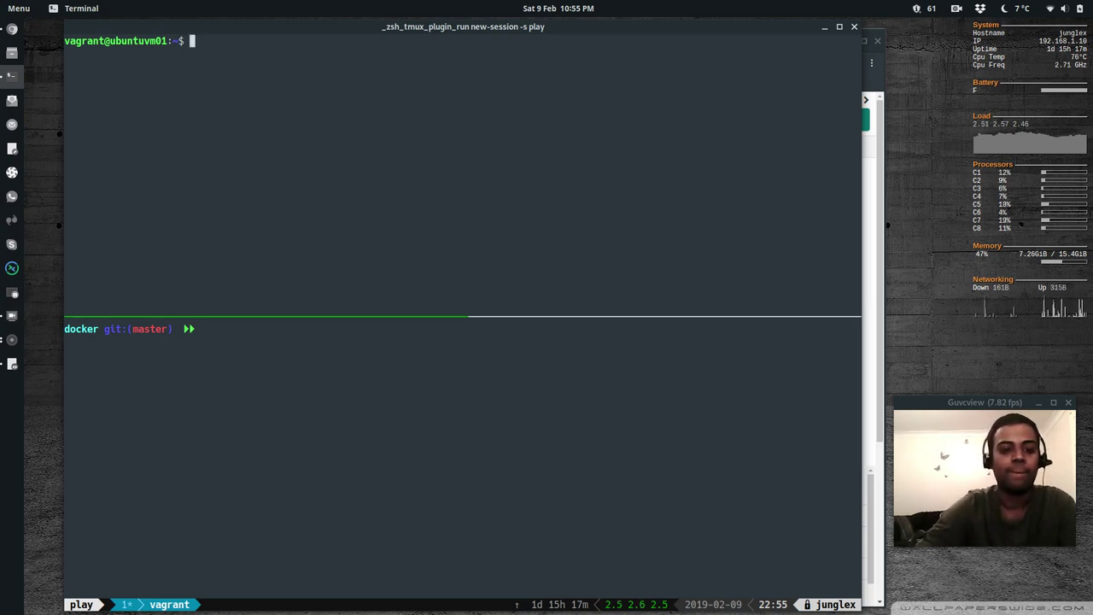
In the lower pane, move to vagrant/vagrantfiles/centos7 and vagrant ssh into the CentOS 7 VM
left_click(204, 328)
type("cd ..")
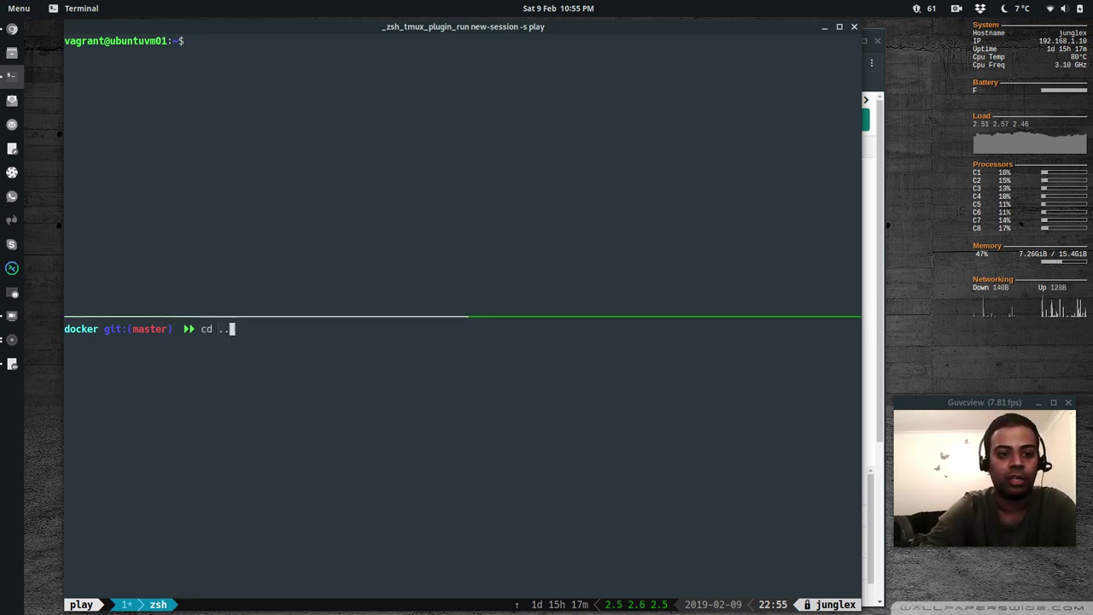
key("Return")
type("cd ..")
key("Return")
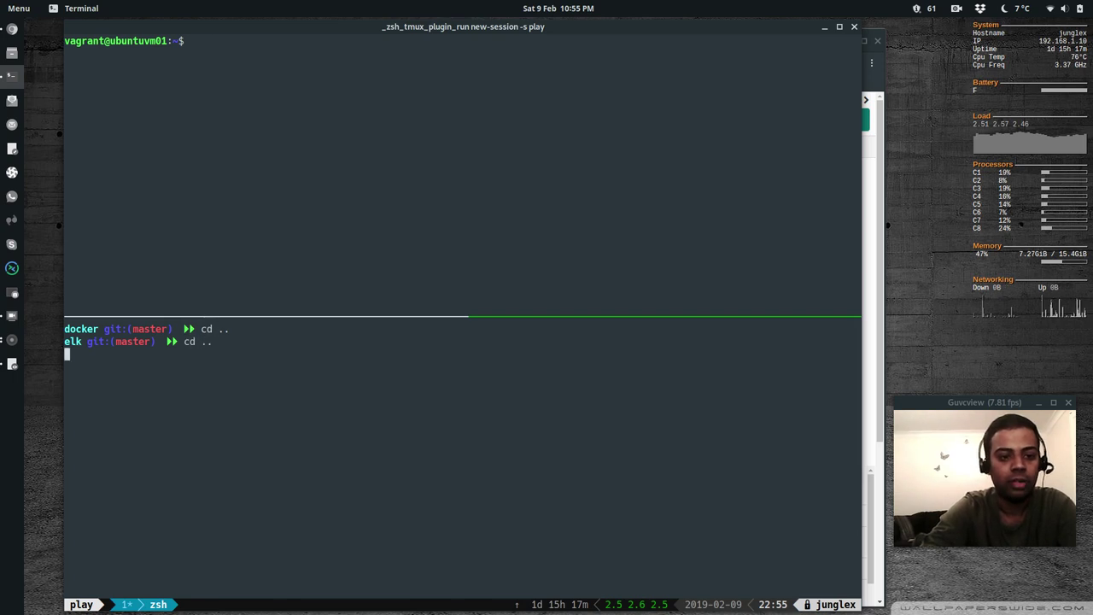
type("cd vagran")
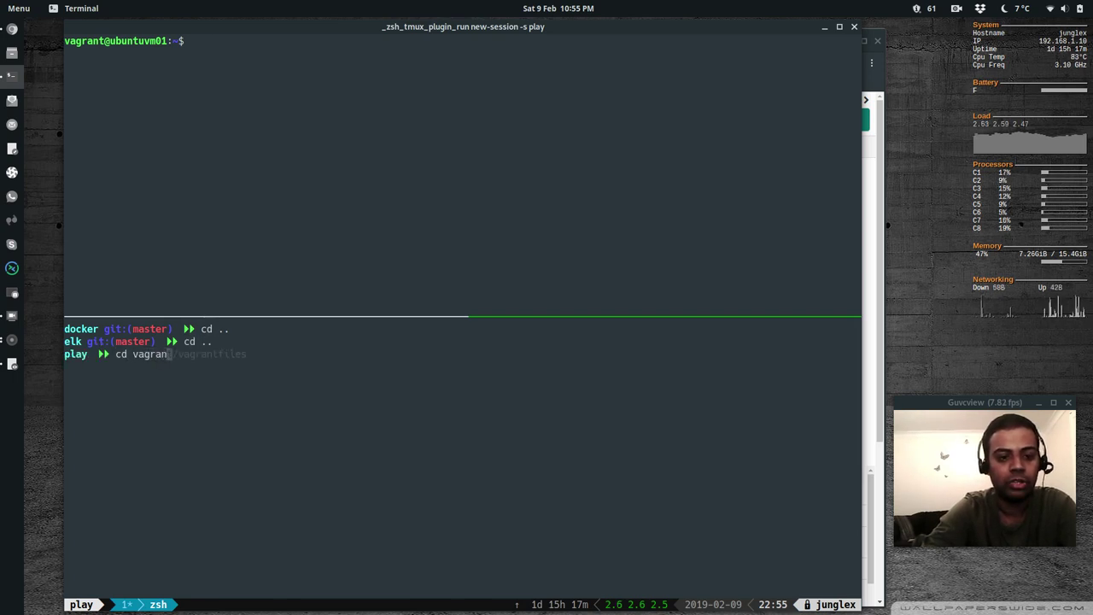
type("t/vagrantfiles/")
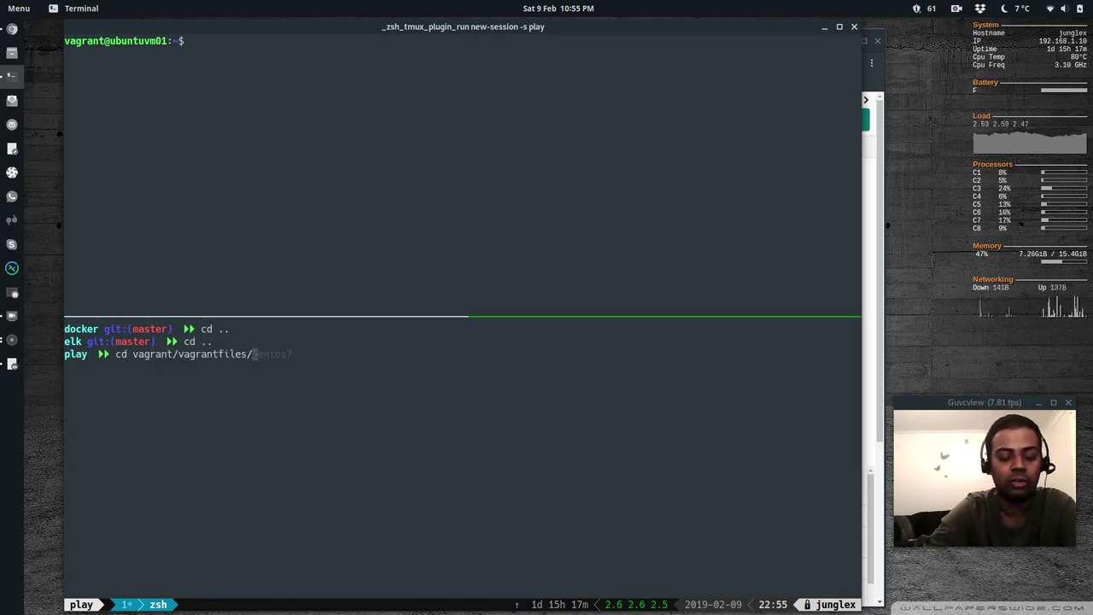
type("centos7/")
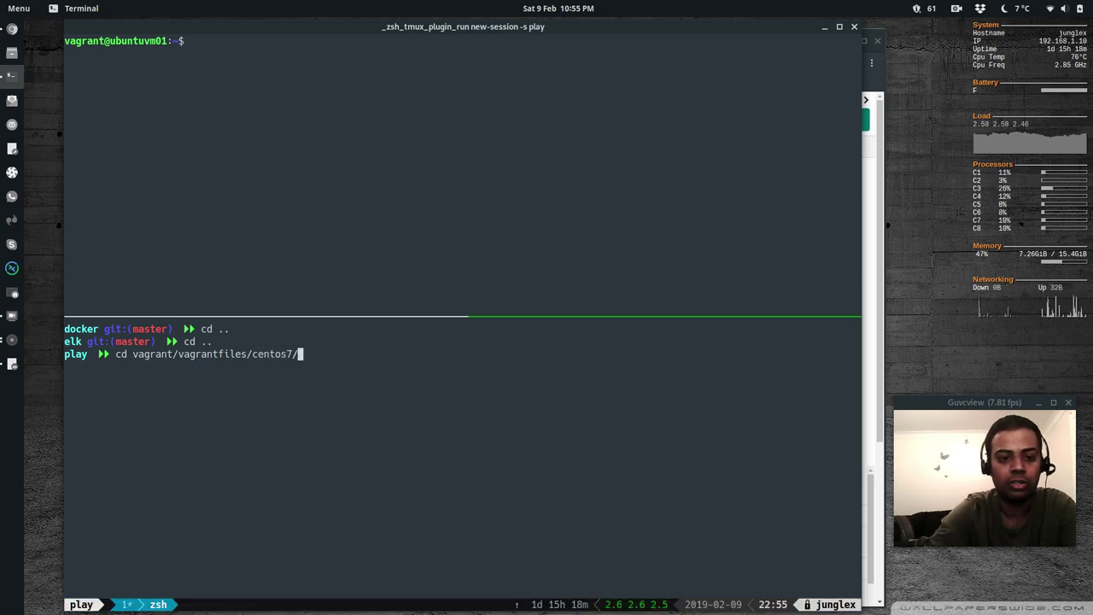
key("Return")
type("vagrant ssh")
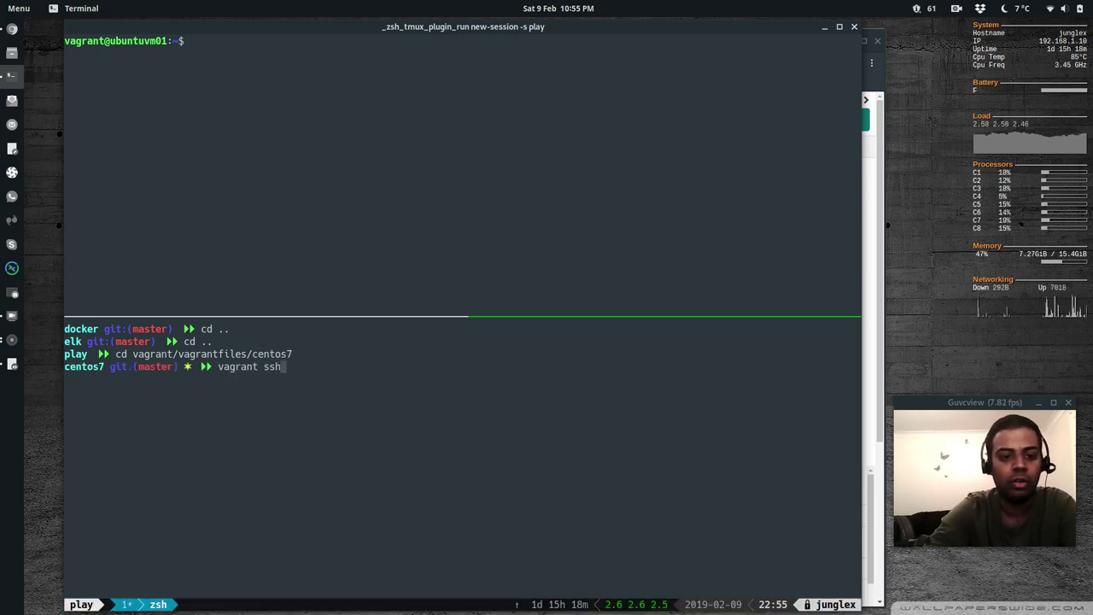
key("Return")
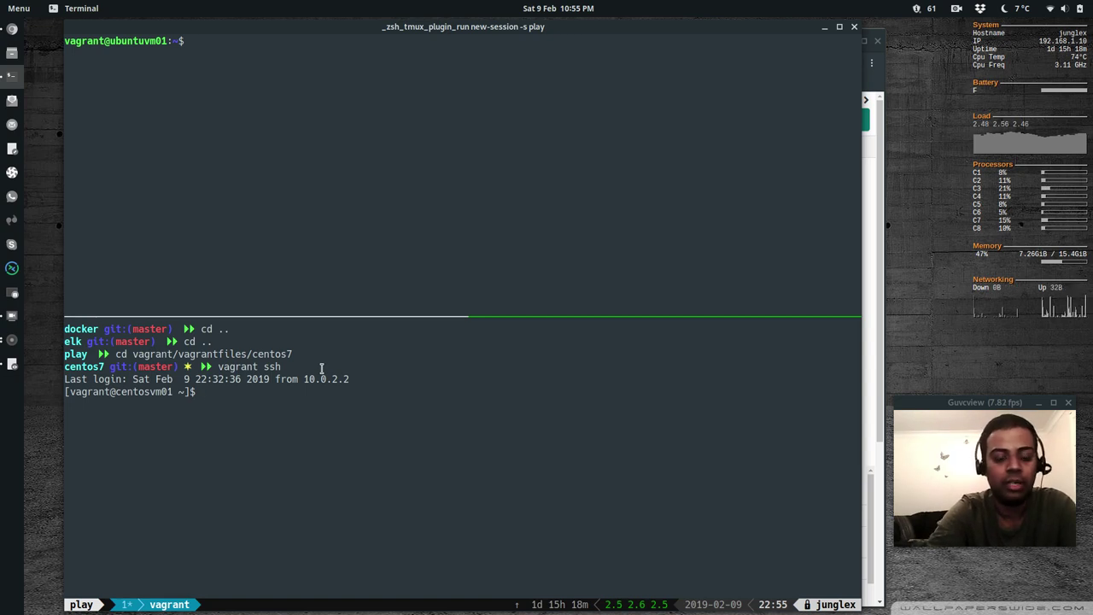
Toggle tmux focus between the upper Ubuntu pane and the lower CentOS pane
key("ctrl+b")
key("Up")
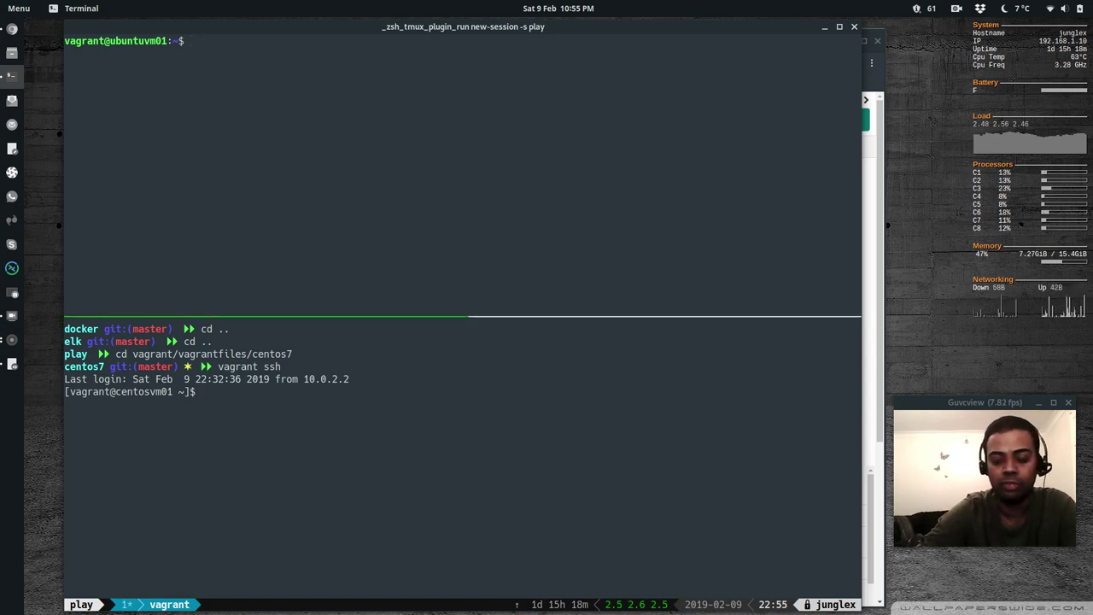
key("ctrl+b")
key("Down")
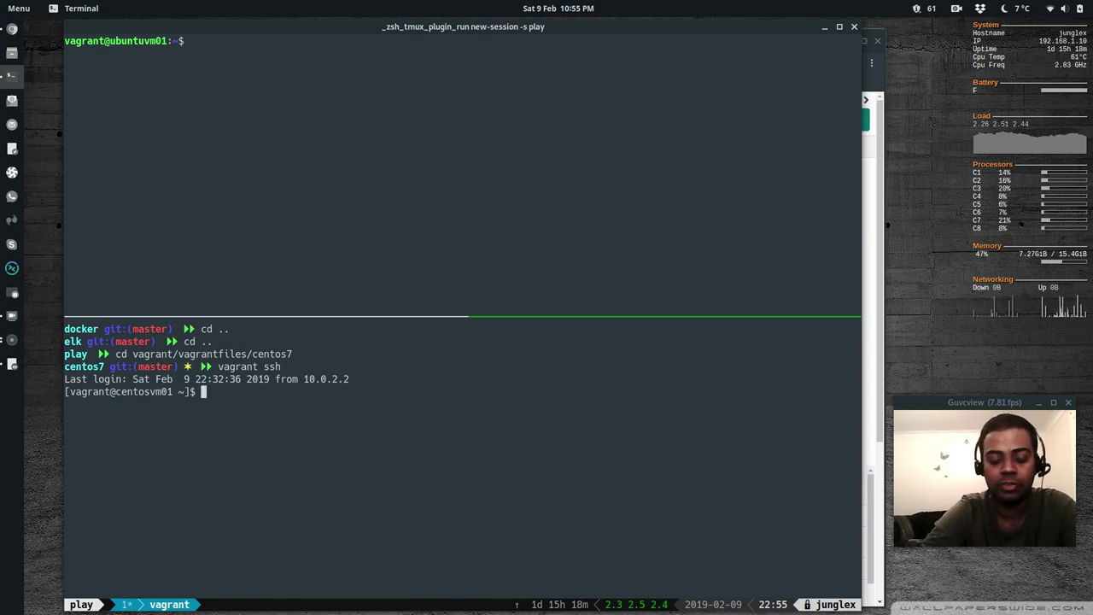
Install metricbeat via yum on CentOS and apt-get on Ubuntu, then start editing its /etc/metricbeat config
type("sudo y")
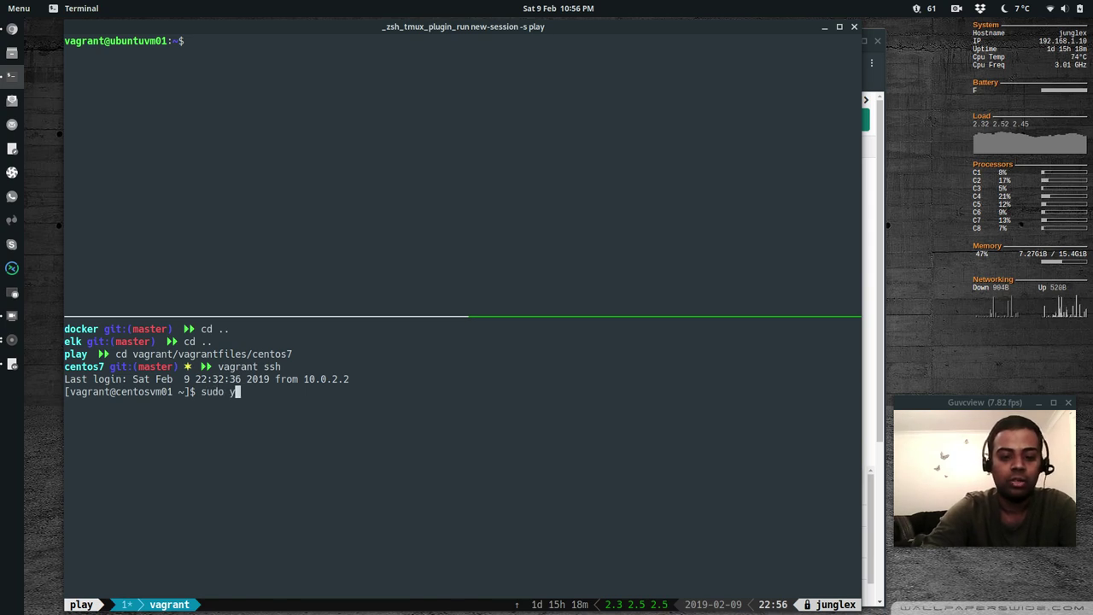
type("um install ")
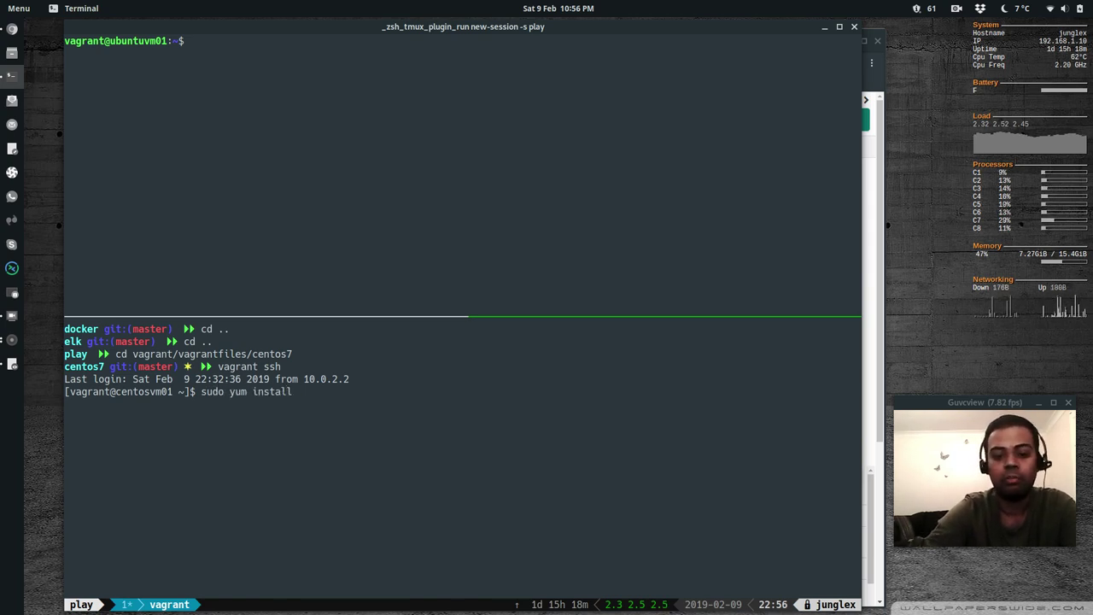
type("-y metricbe")
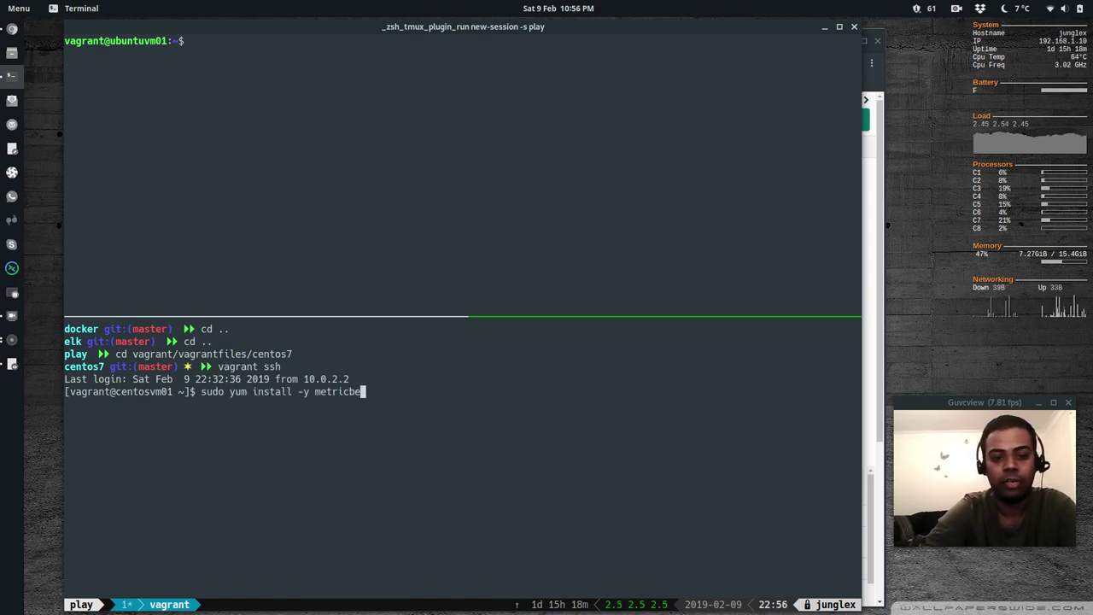
type("at")
key("Return")
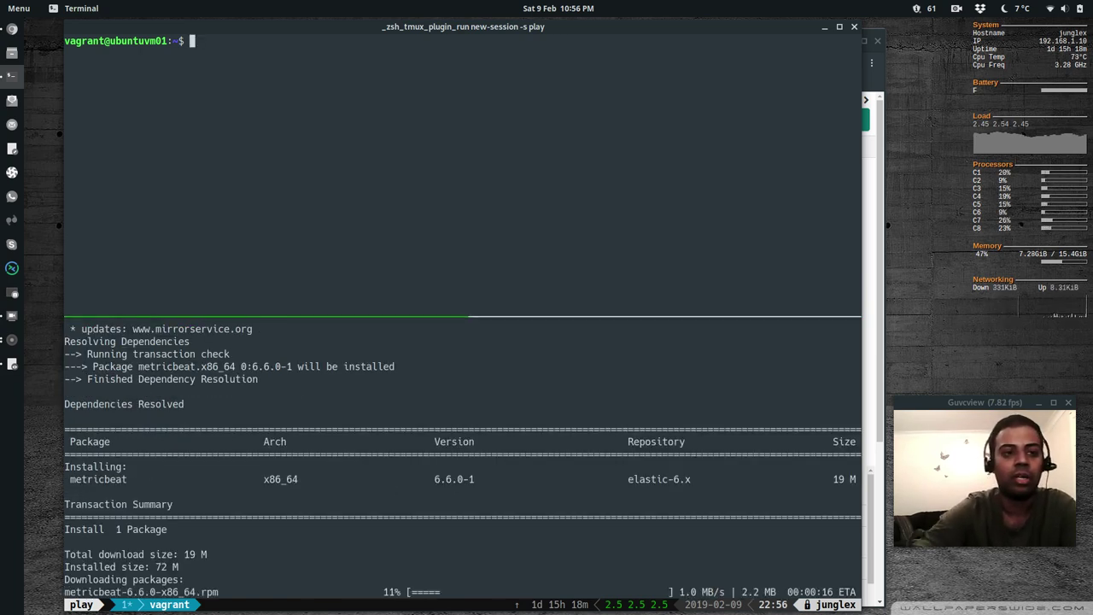
type("sudo ")
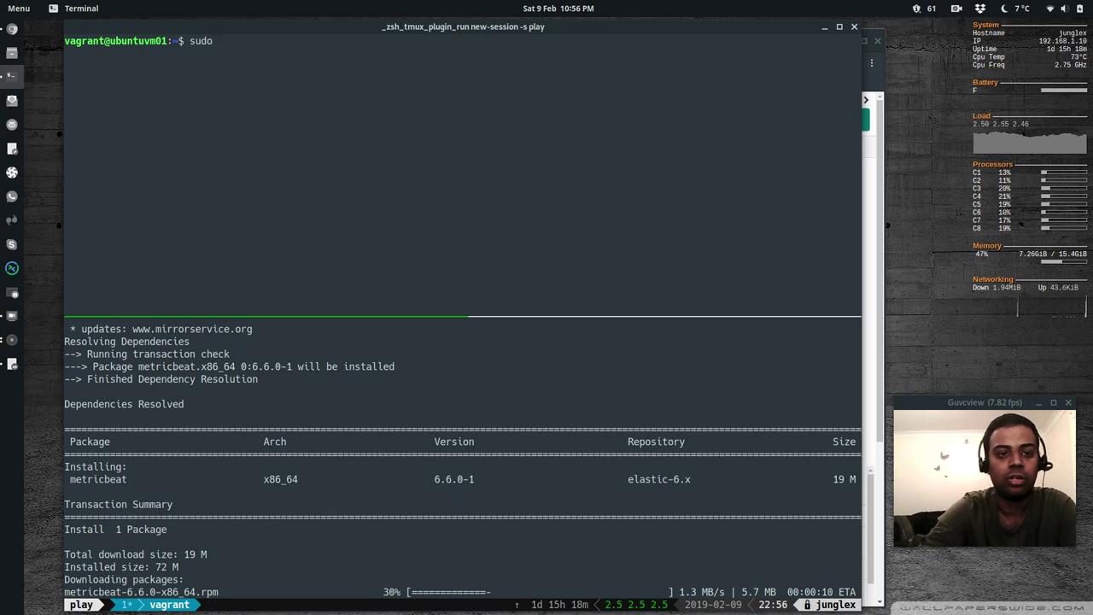
type("apt-get install ")
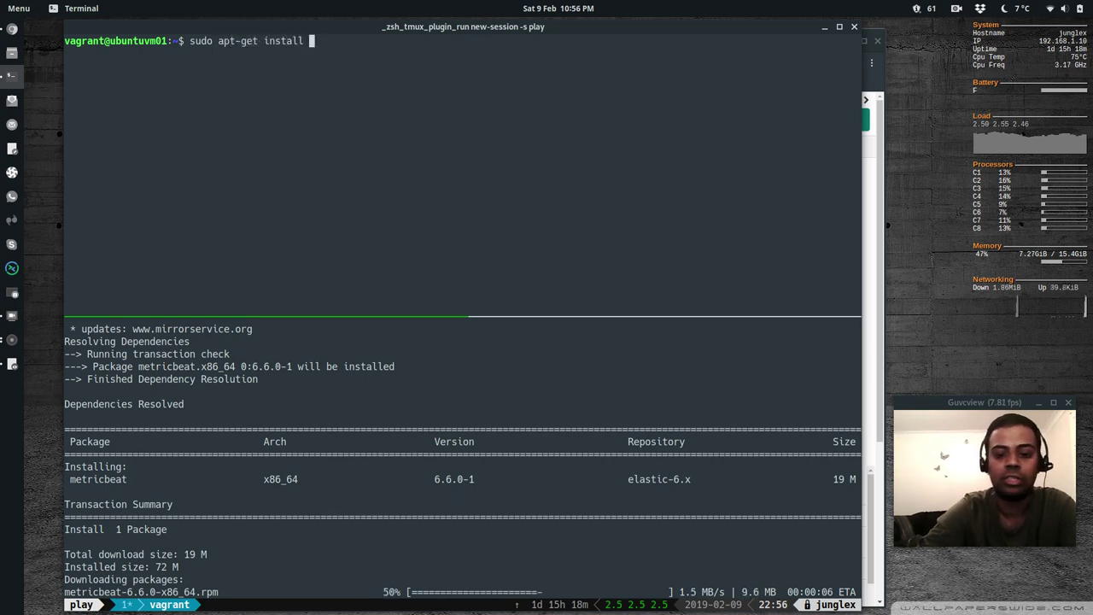
type("-y metricbeat")
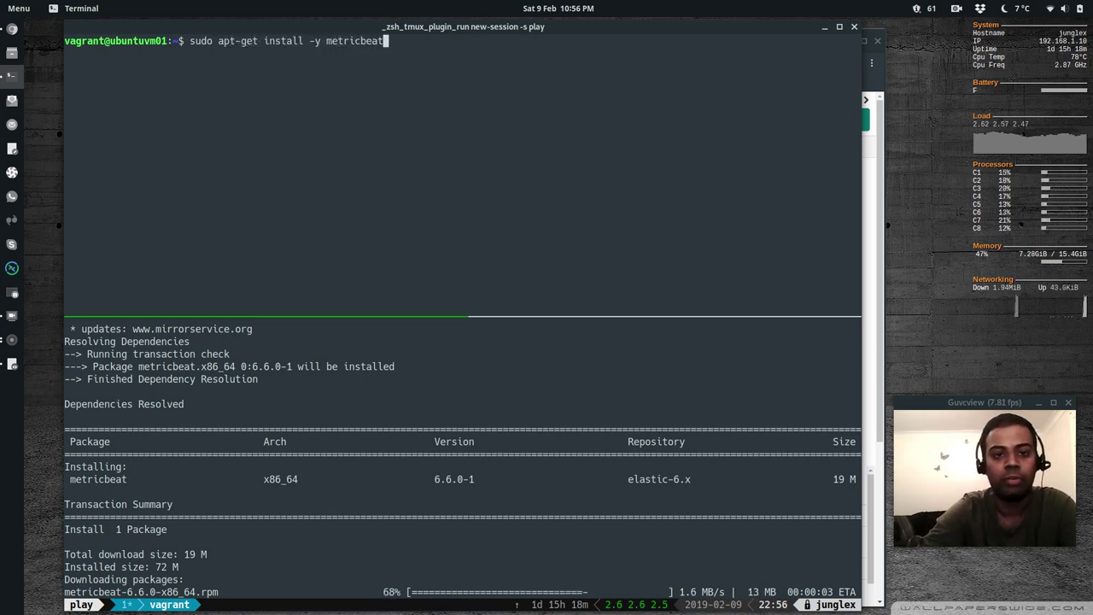
key("Return")
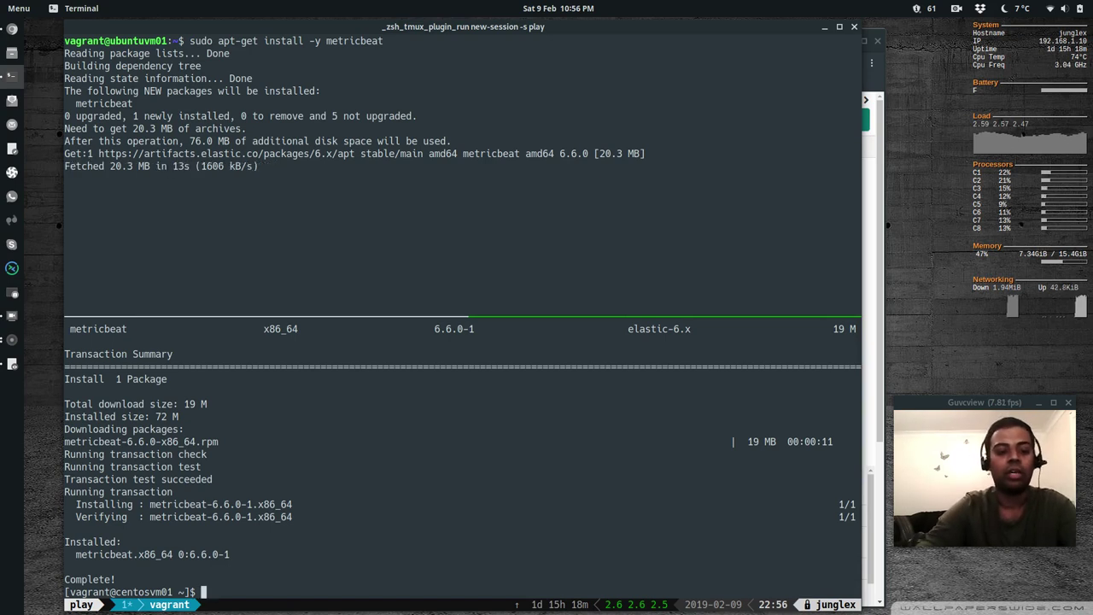
type("sudo ")
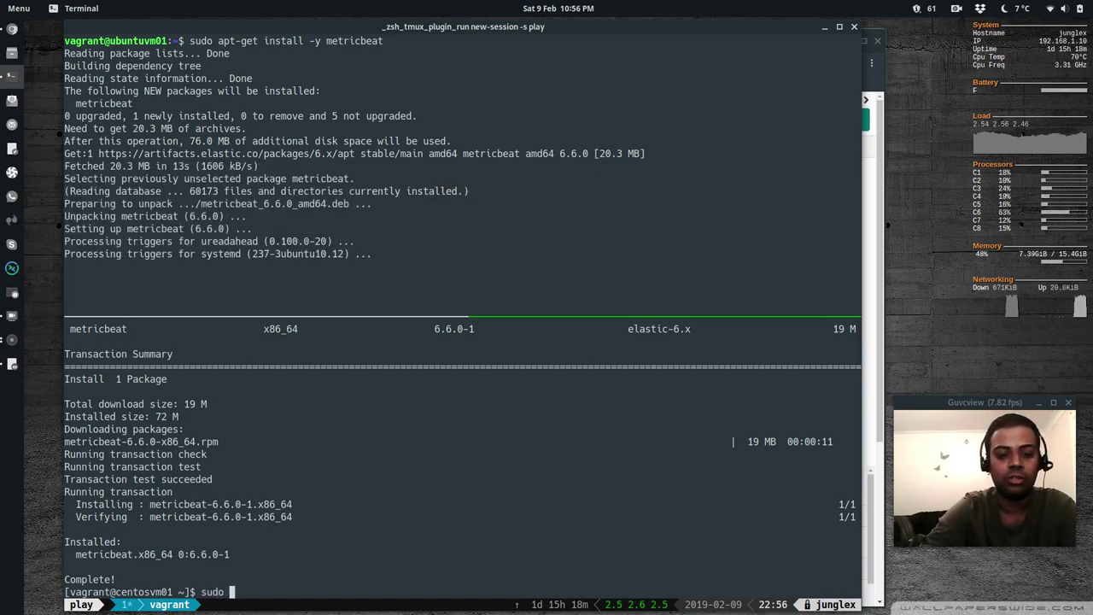
type("vi /etc/metri")
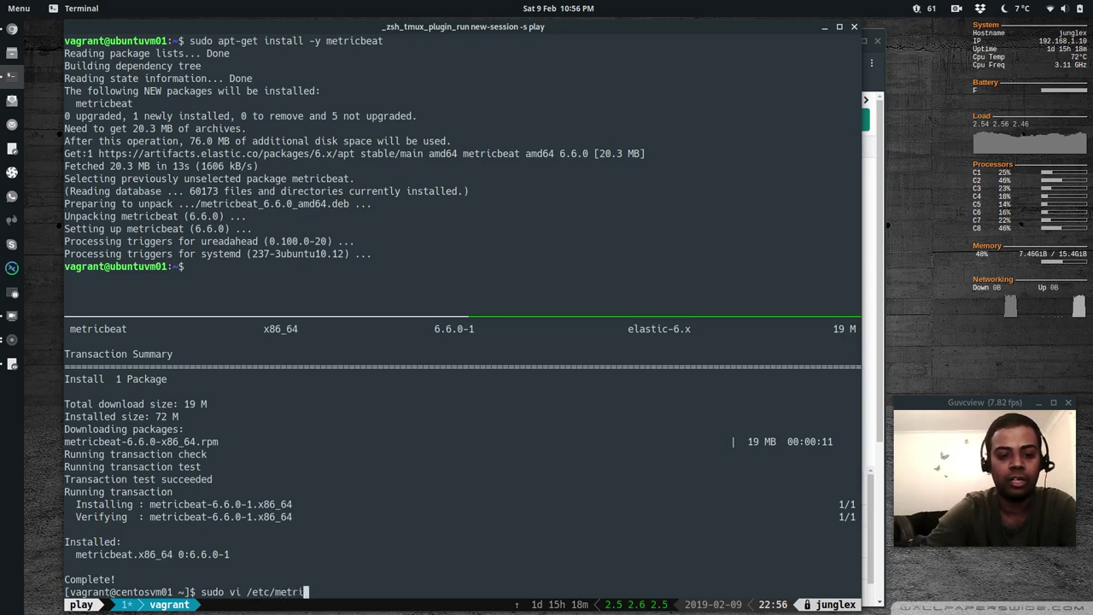
type("cbeat/")
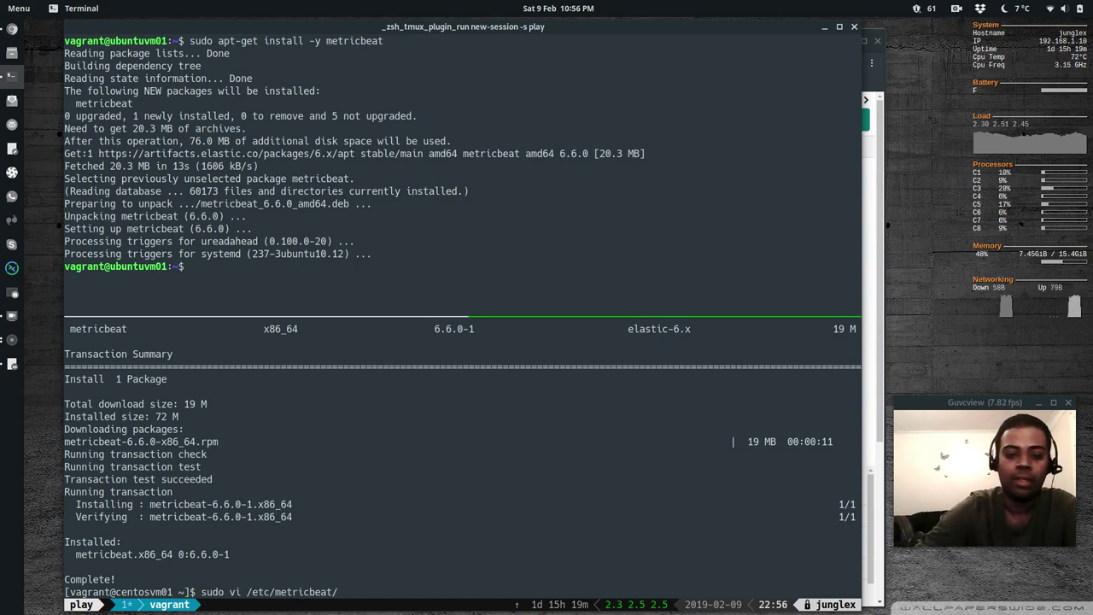
Open /etc/metricbeat/metricbeat.yml in vi on the CentOS VM
type("metricbeat")
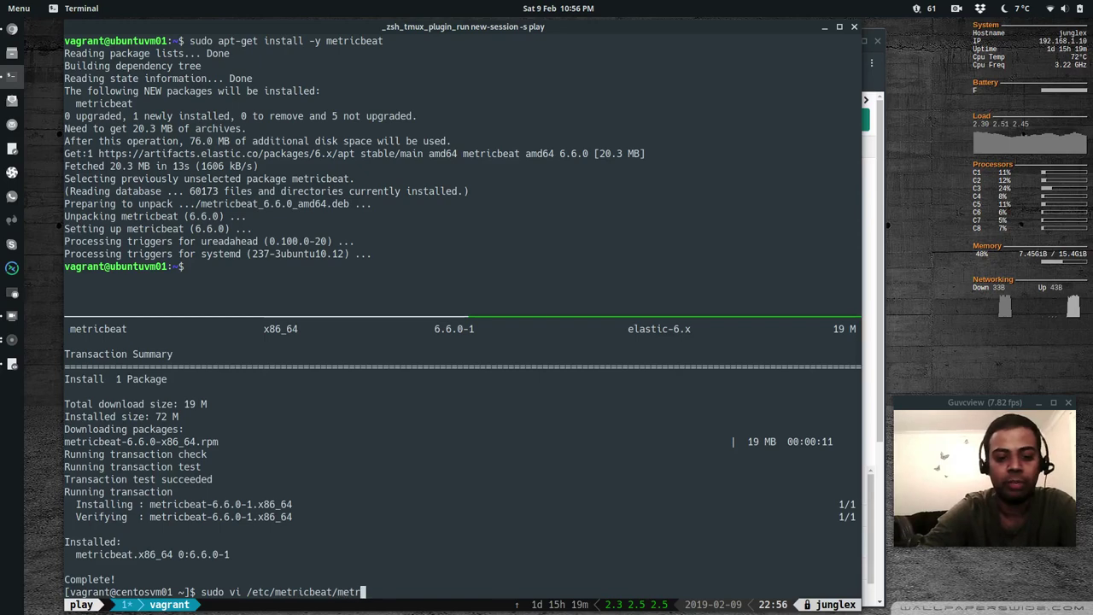
key("Tab")
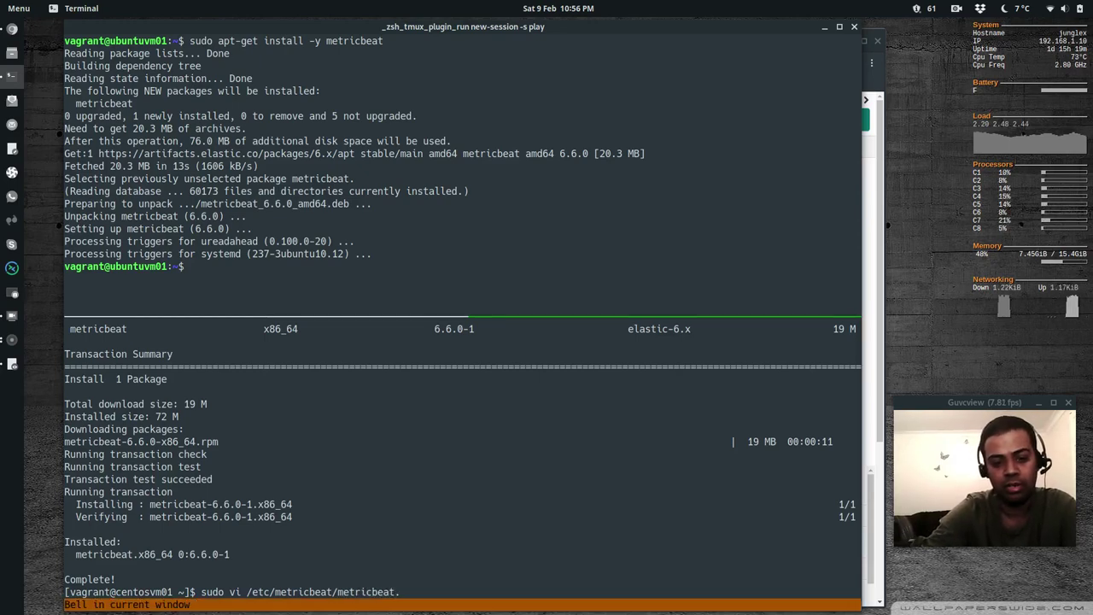
type("yml")
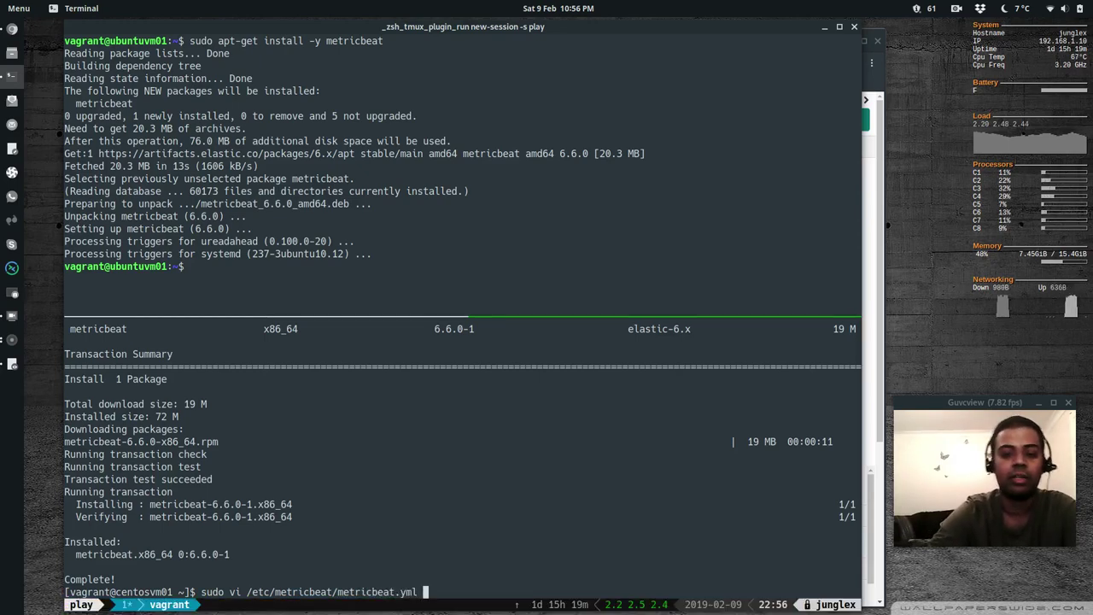
key("Return")
Uncomment the setup.kibana host and set it to 192.168.1.10:5601
type("/kiban")
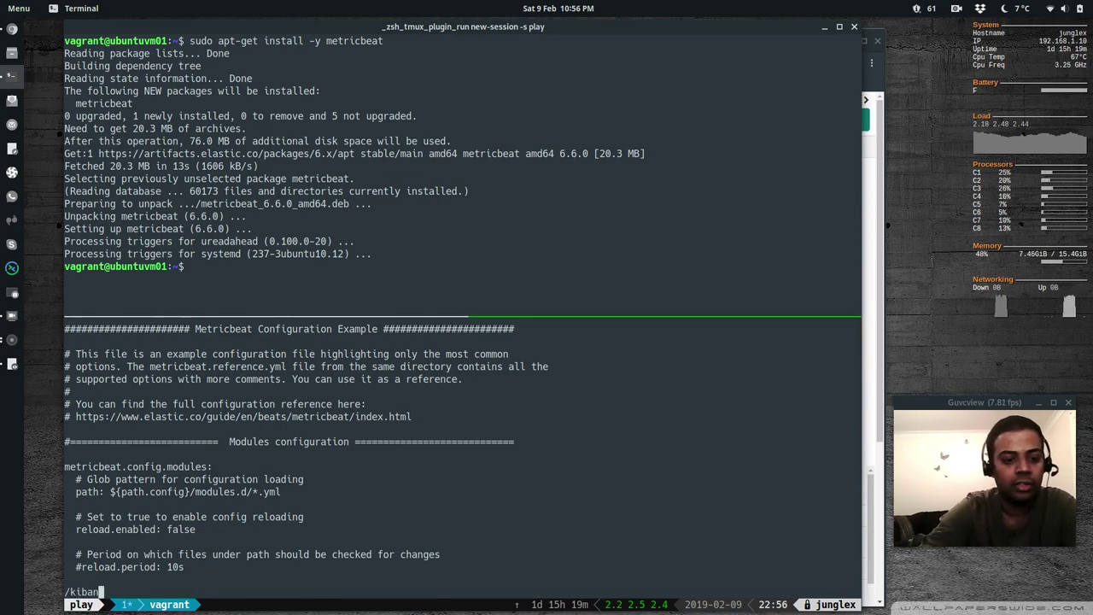
key("Return")
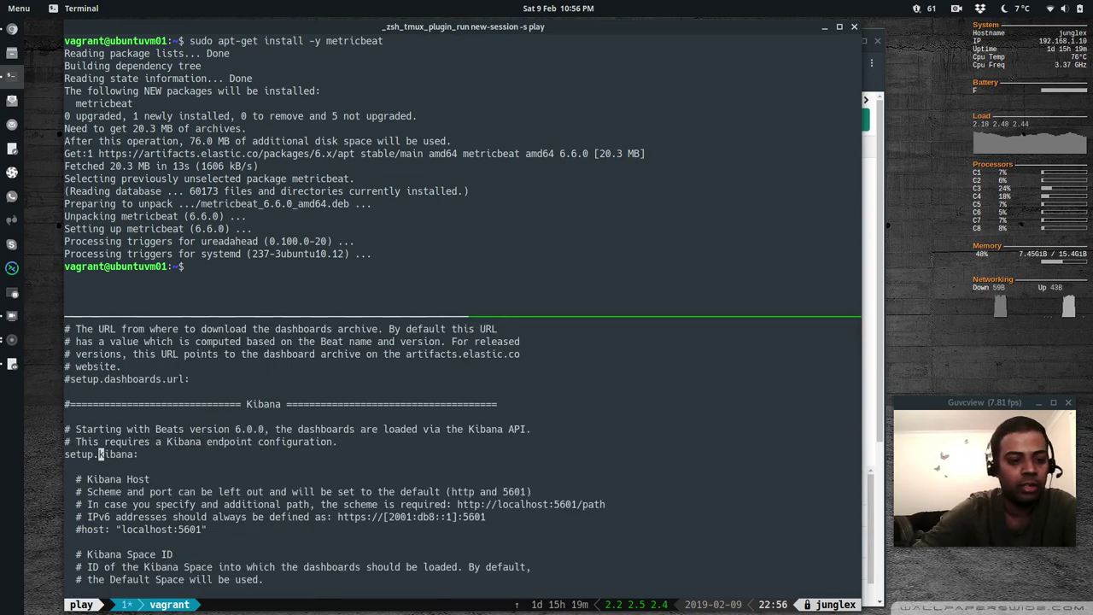
key("j")
key("j")
key("j")
key("h")
key("h")
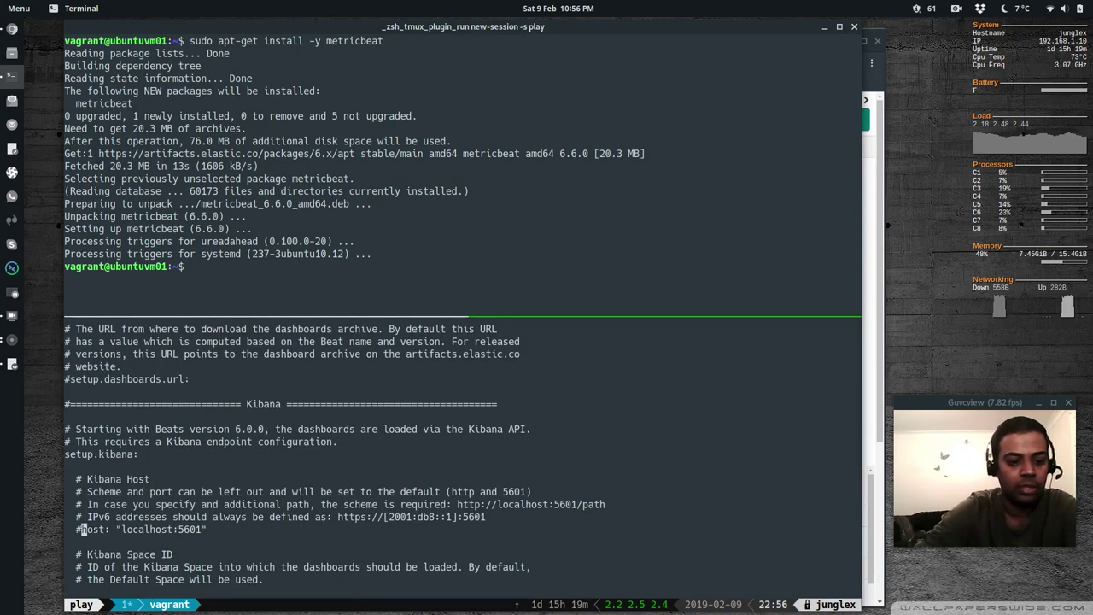
key("i")
key("BackSpace")
key("Right")
key("Right")
key("Right")
key("Right")
key("Right")
key("Right")
key("Right")
key("Right")
key("Right")
key("Right")
key("Right")
key("Right")
key("Right")
key("Right")
key("Right")
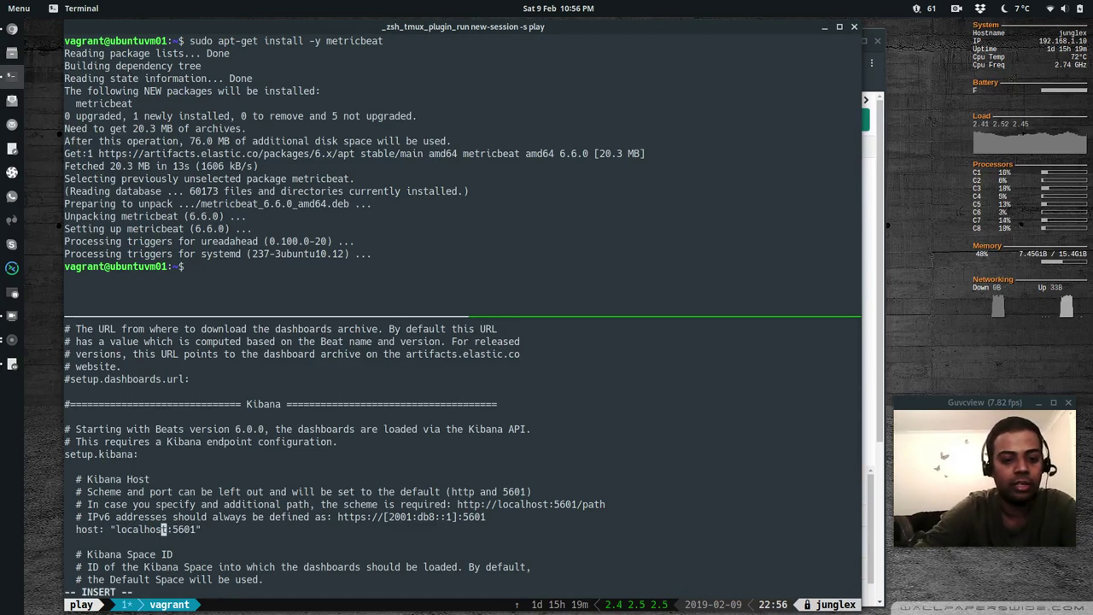
key("Right")
key("BackSpace")
key("BackSpace")
key("BackSpace")
key("BackSpace")
key("BackSpace")
key("BackSpace")
key("BackSpace")
key("BackSpace")
key("BackSpace")
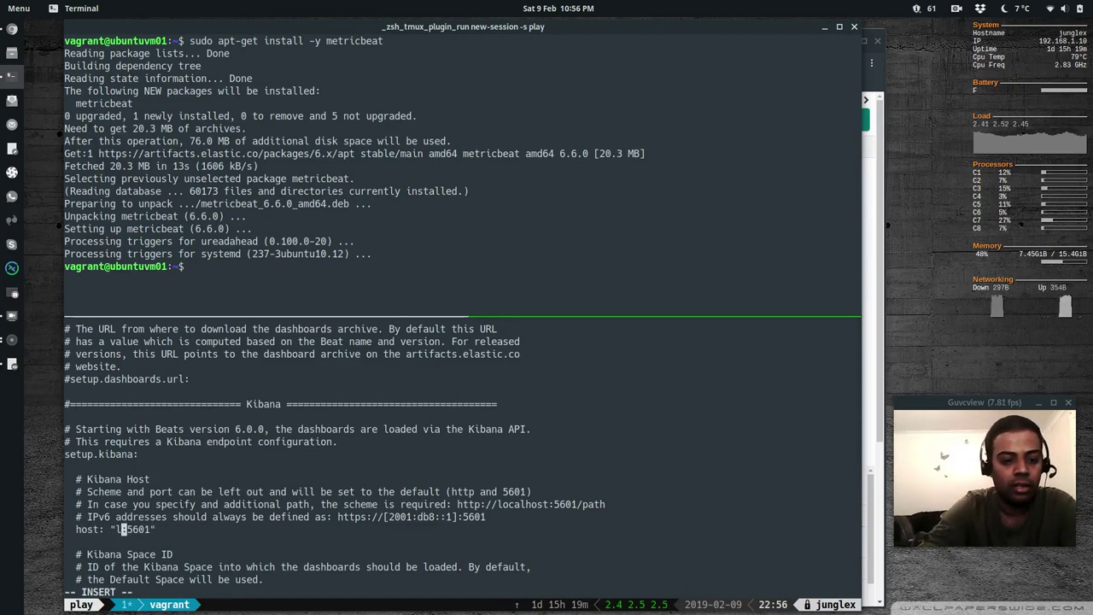
type("192.1")
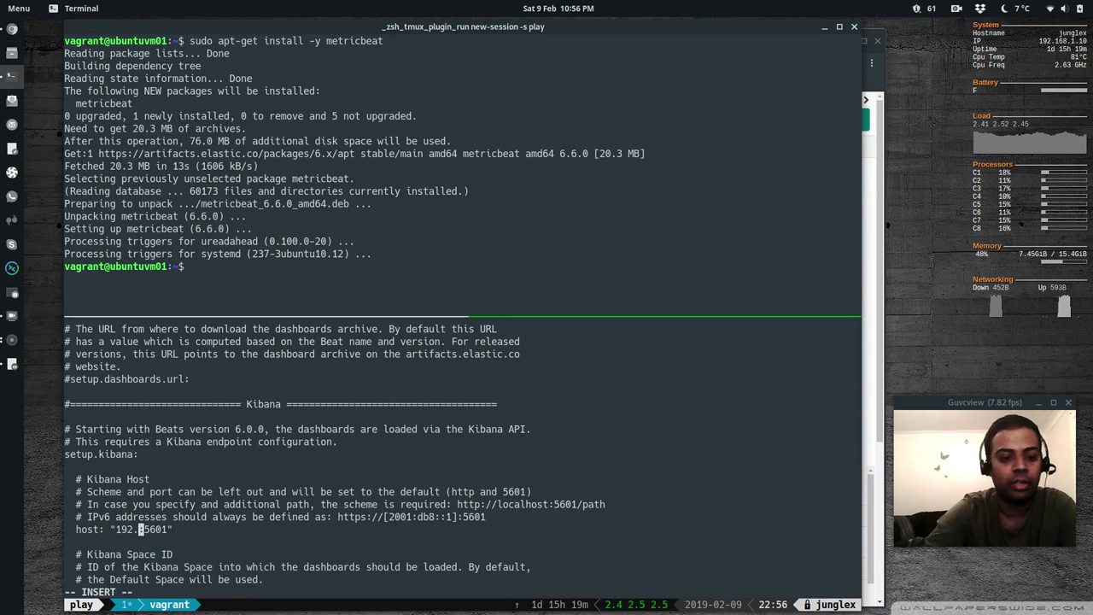
type("68.1.1")
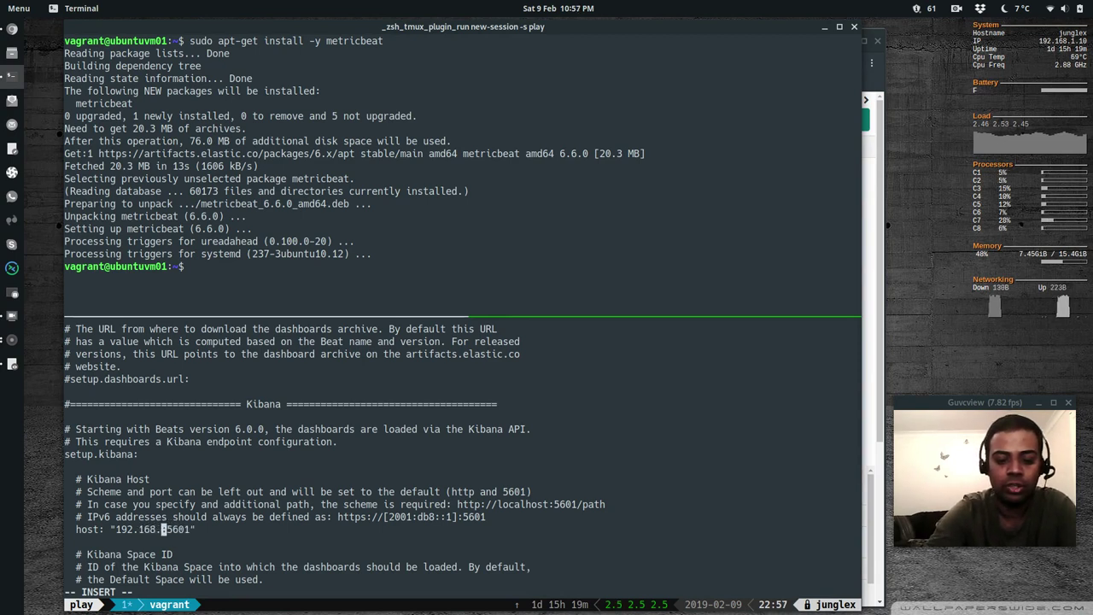
type("0")
key("Escape")
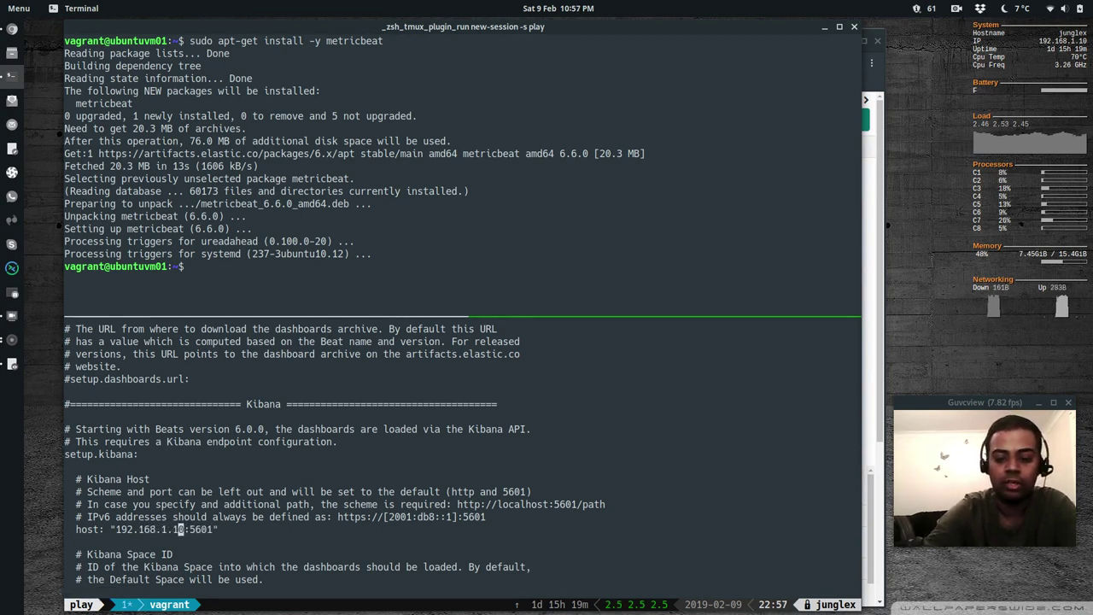
Point output.elasticsearch hosts to 192.168.1.10:9200 and save the file with :wq
type("/Outputs")
key("Return")
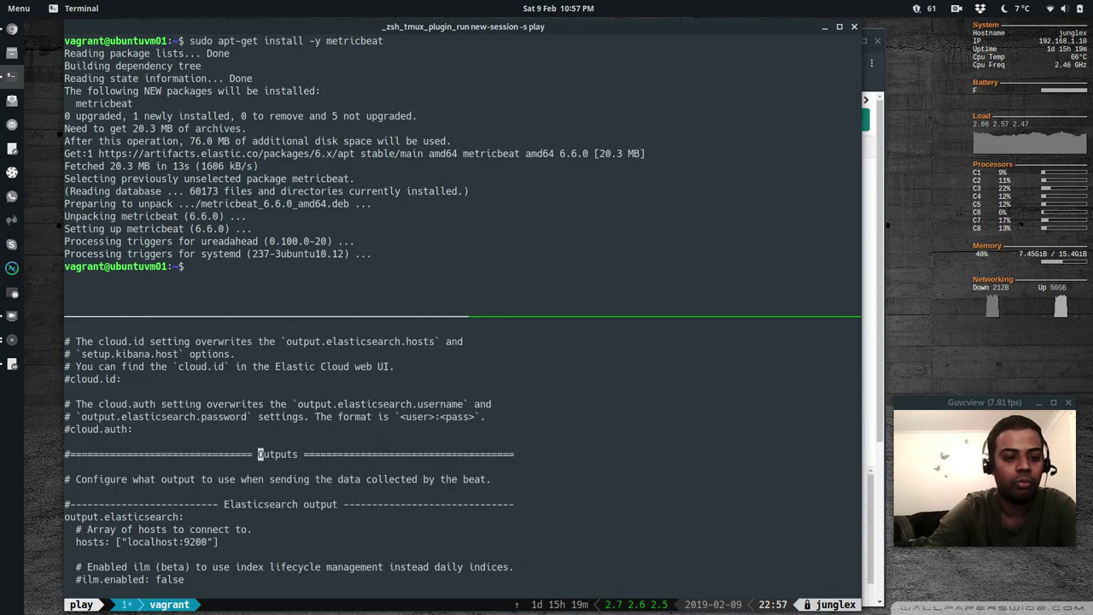
left_click(249, 530)
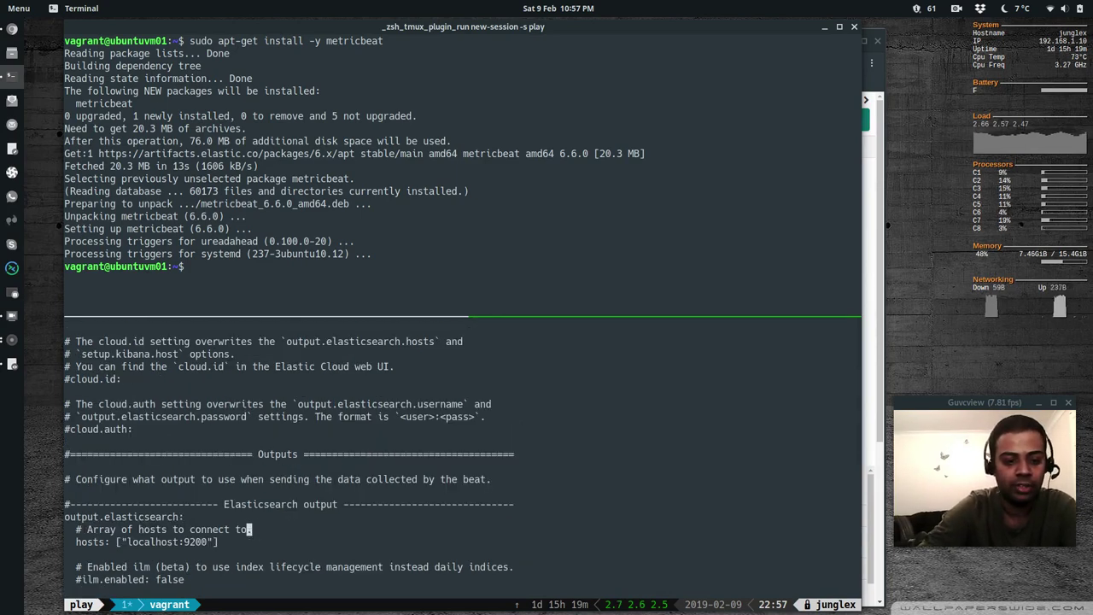
left_click(209, 541)
left_click(184, 542)
key("i")
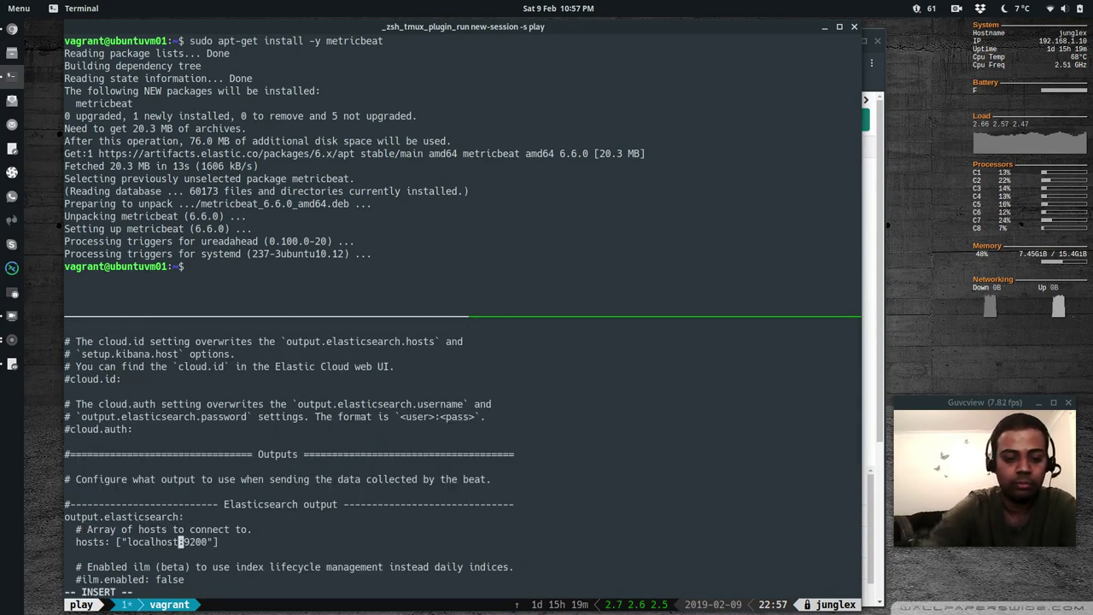
key("BackSpace")
key("BackSpace")
key("BackSpace")
key("BackSpace")
key("BackSpace")
key("BackSpace")
key("BackSpace")
key("BackSpace")
key("BackSpace")
key("BackSpace")
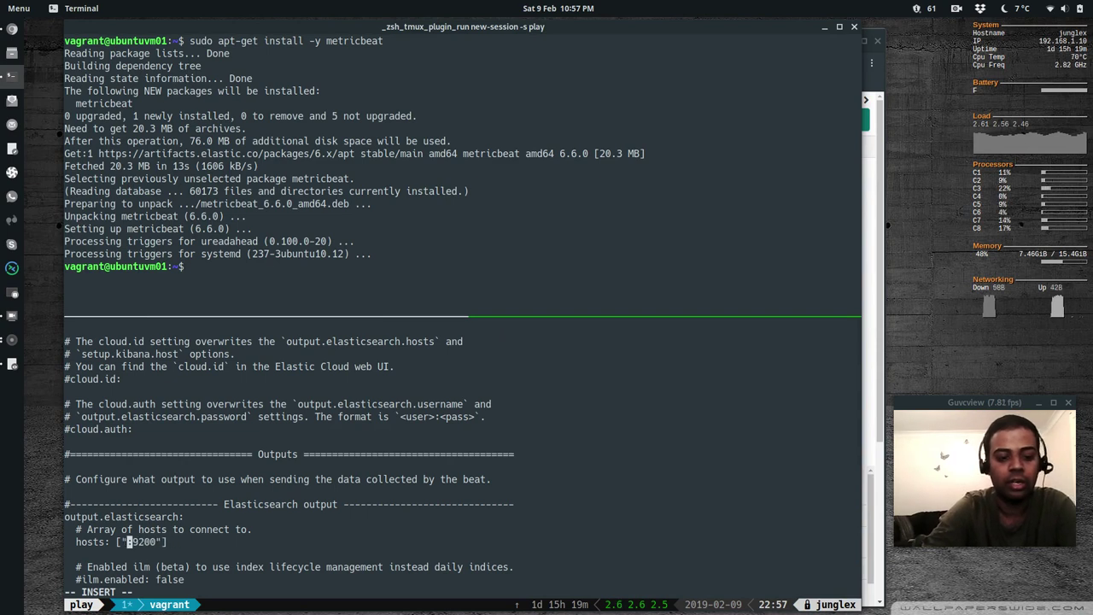
type("192.168")
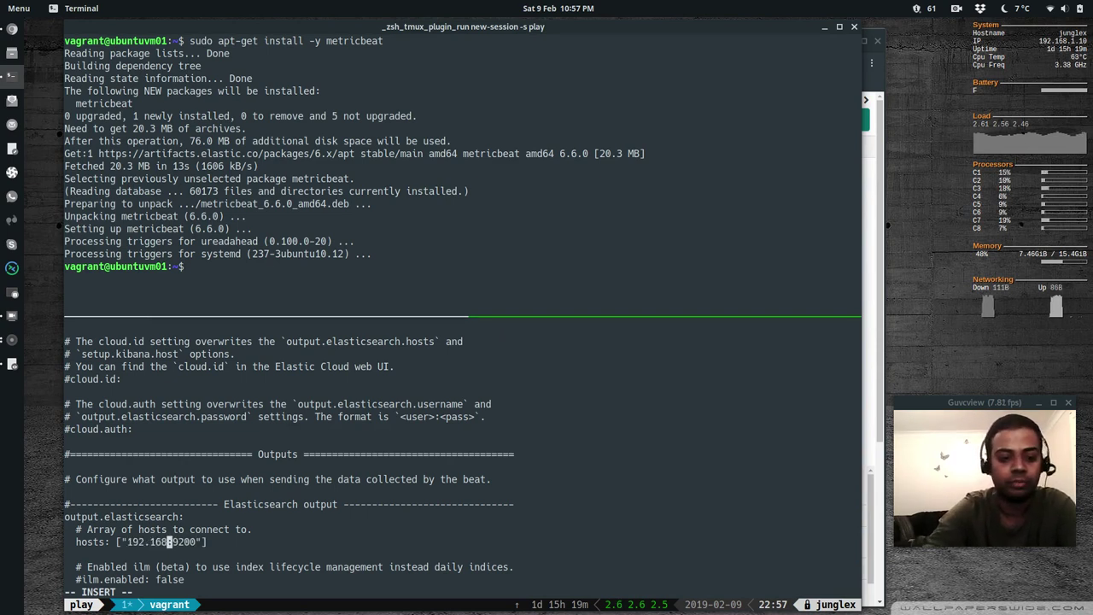
type(".1.10")
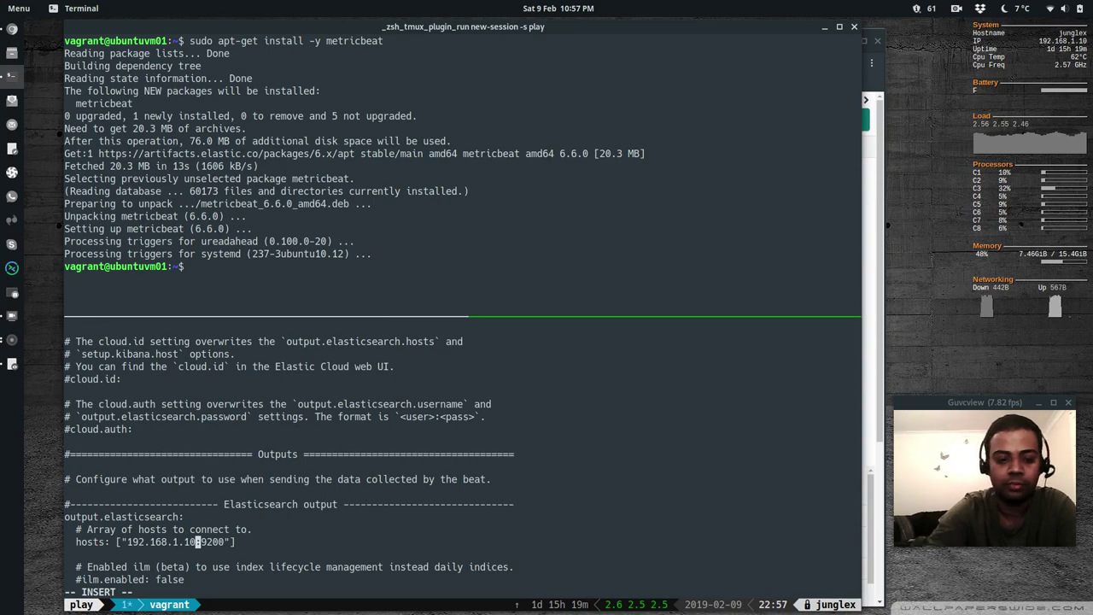
key("Escape")
type(":wq")
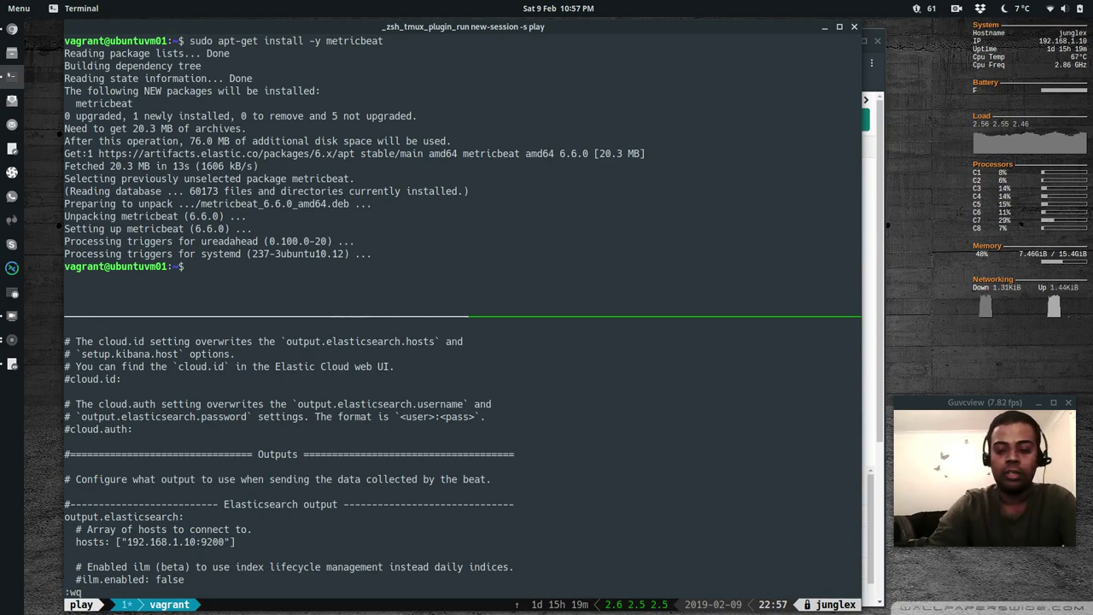
key("Return")
Move to the Ubuntu VM's pane and begin the sudo vi command for its config
key("ctrl+b")
key("Up")
type("sud")
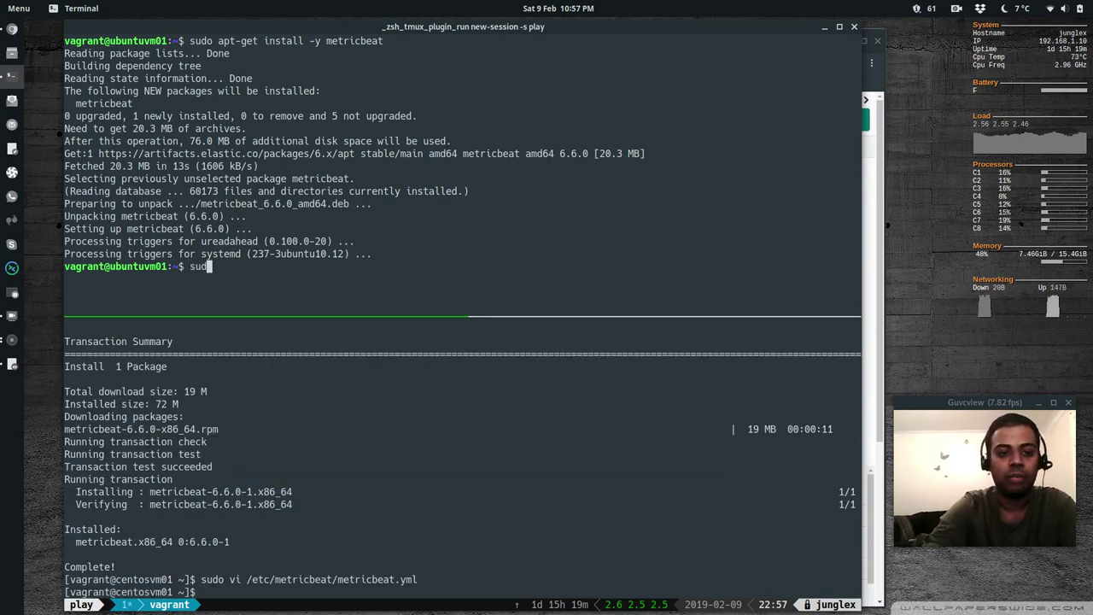
type("o vi /et/c")
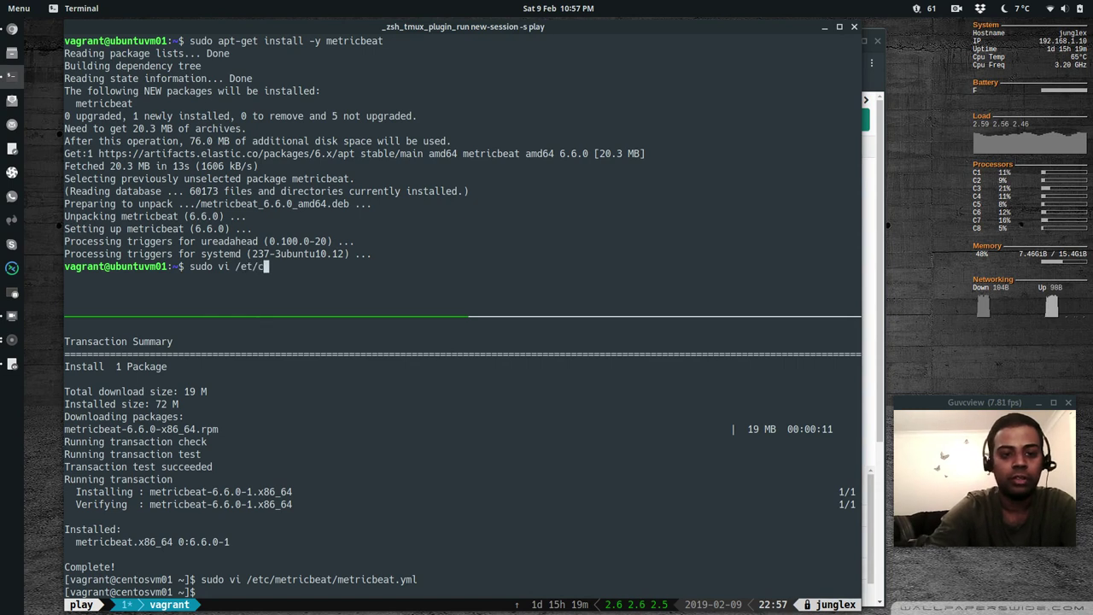
Open Ubuntu's /etc/metricbeat/metricbeat.yml in vi and apply the elflord colour scheme
key("BackSpace")
key("BackSpace")
type("c/m")
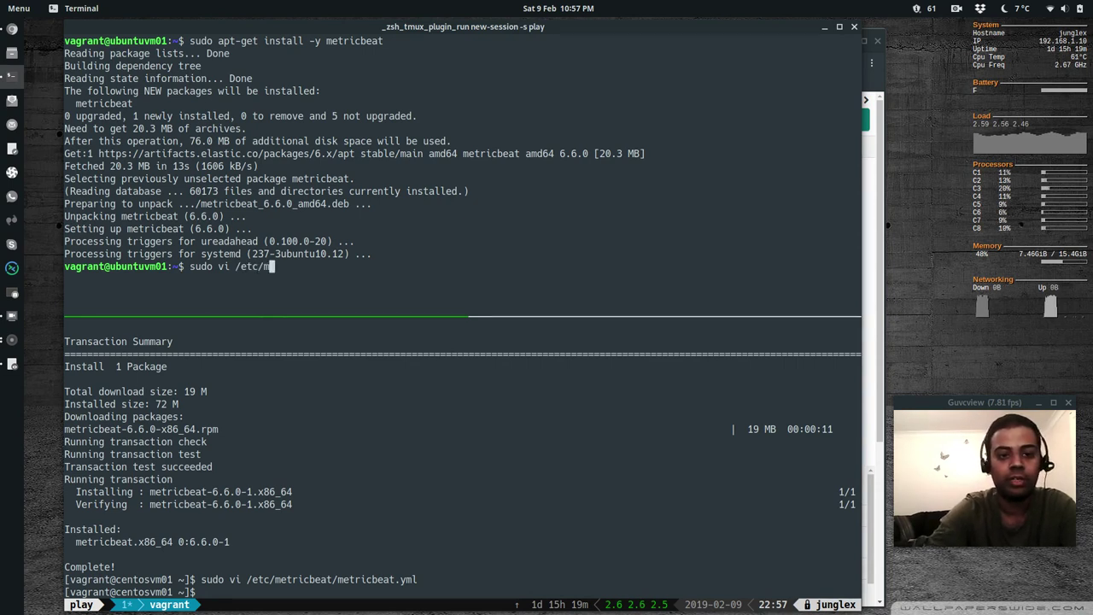
type("etricbeat/")
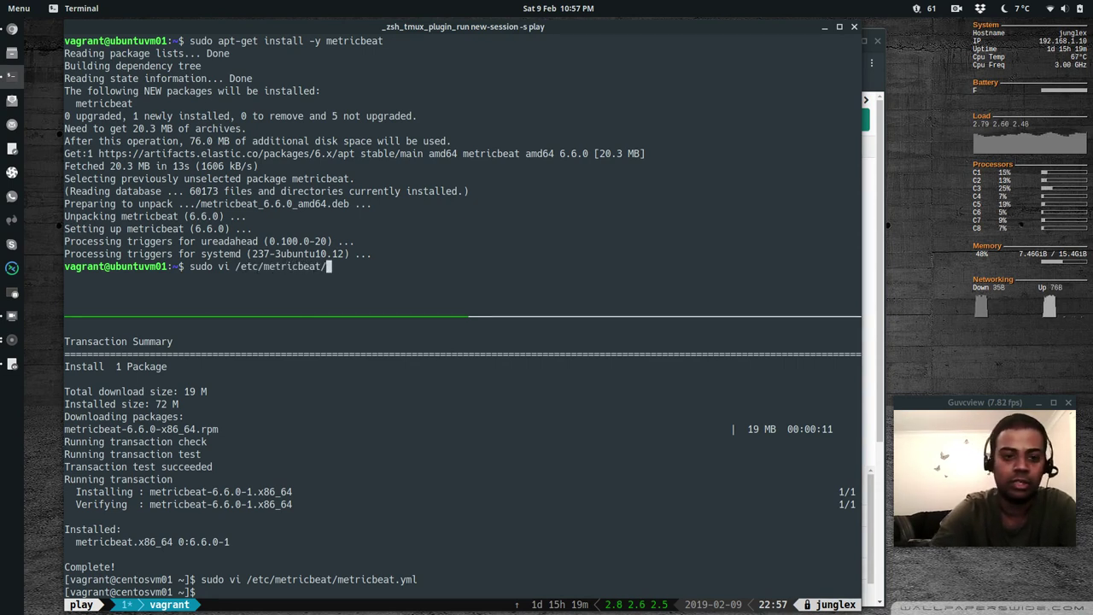
type("metricbeat.")
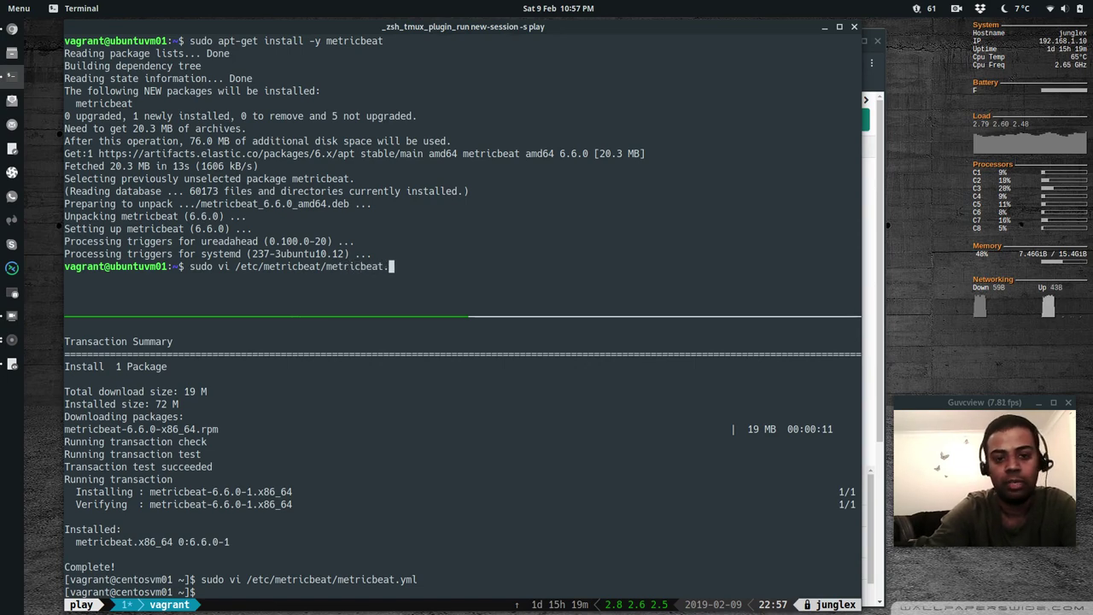
key("Tab")
key("Return")
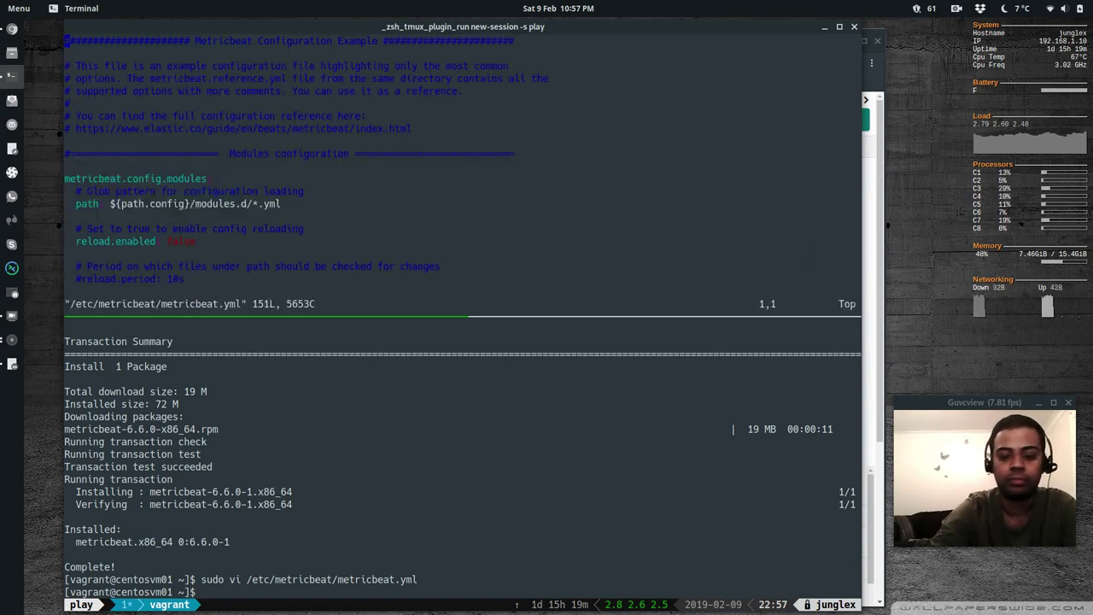
type(":se")
key("BackSpace")
key("BackSpace")
key("BackSpace")
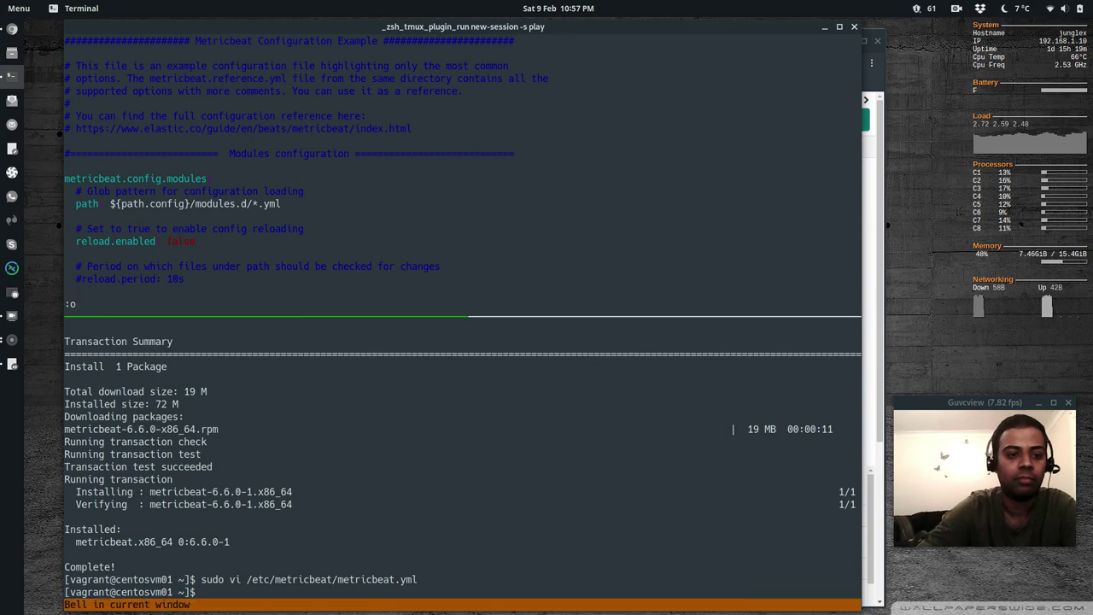
type("wq")
key("BackSpace")
key("BackSpace")
key("Up")
key("Return")
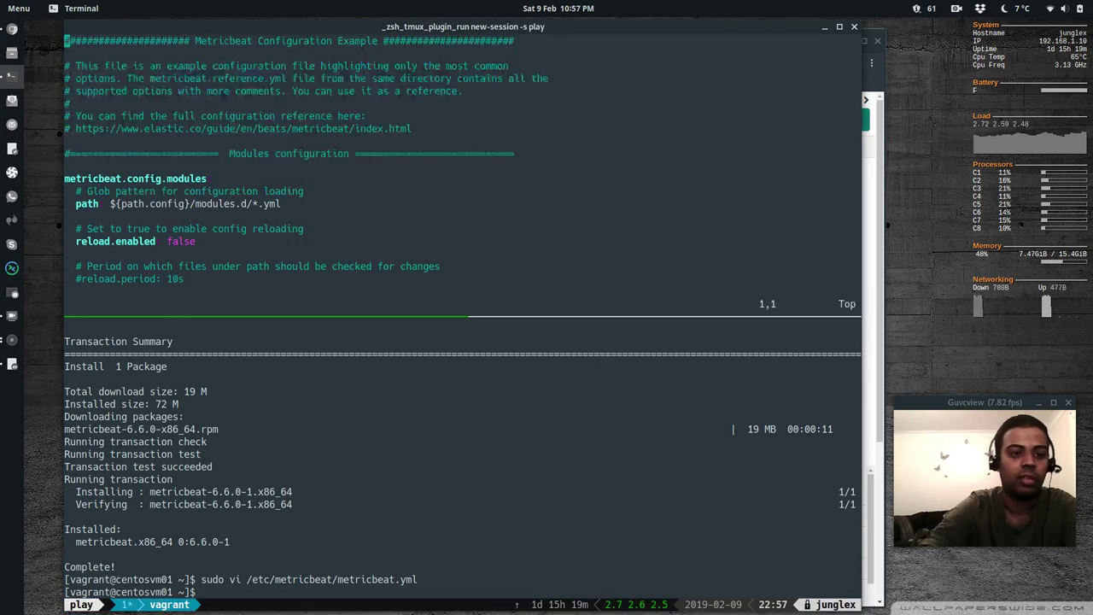
Uncomment the Kibana host line and change localhost to 192.168.1.10:5601
type("/kibana")
key("Return")
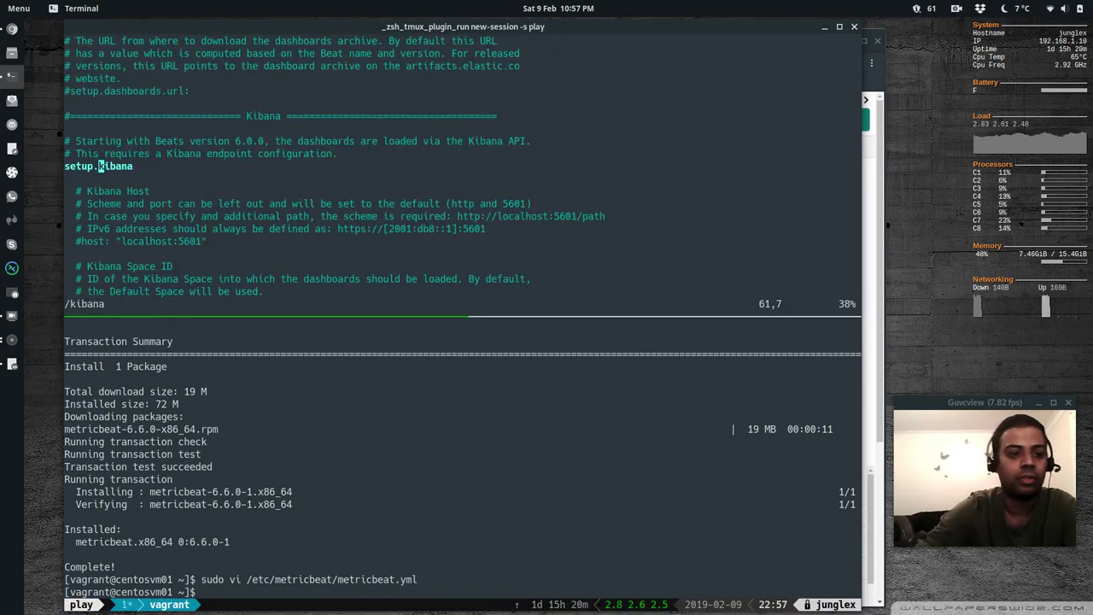
key("j")
key("h")
key("h")
key("h")
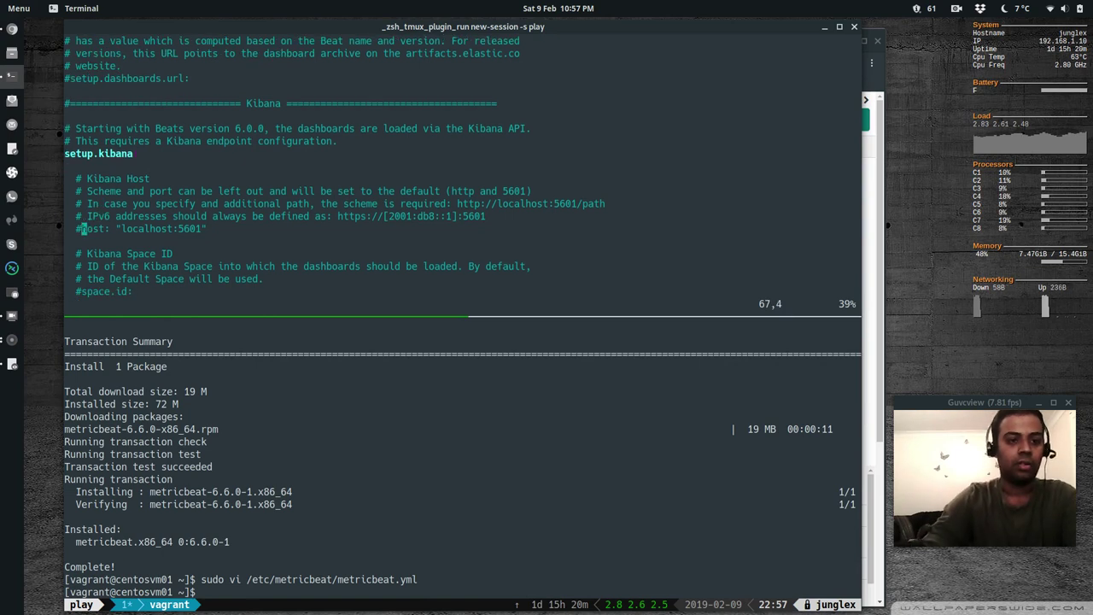
key("i")
key("BackSpace")
key("Right")
key("Right")
key("Right")
key("Right")
key("Right")
key("Right")
key("Right")
key("Right")
key("Right")
key("Right")
key("Right")
key("Right")
key("Right")
key("Right")
key("Right")
key("Right")
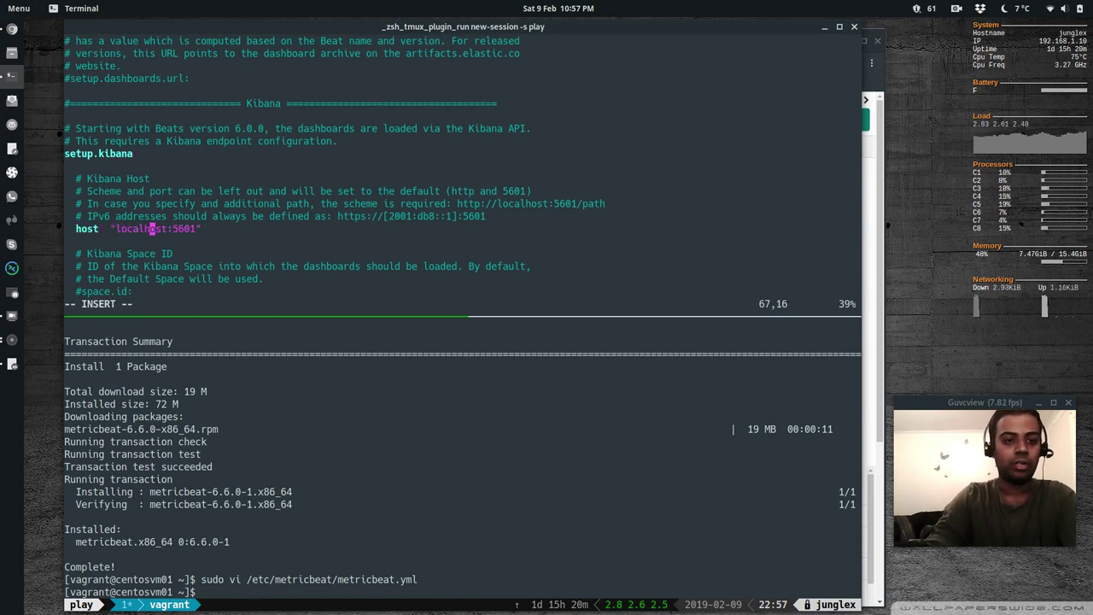
key("BackSpace")
key("BackSpace")
key("BackSpace")
key("BackSpace")
key("BackSpace")
key("BackSpace")
key("BackSpace")
key("BackSpace")
key("BackSpace")
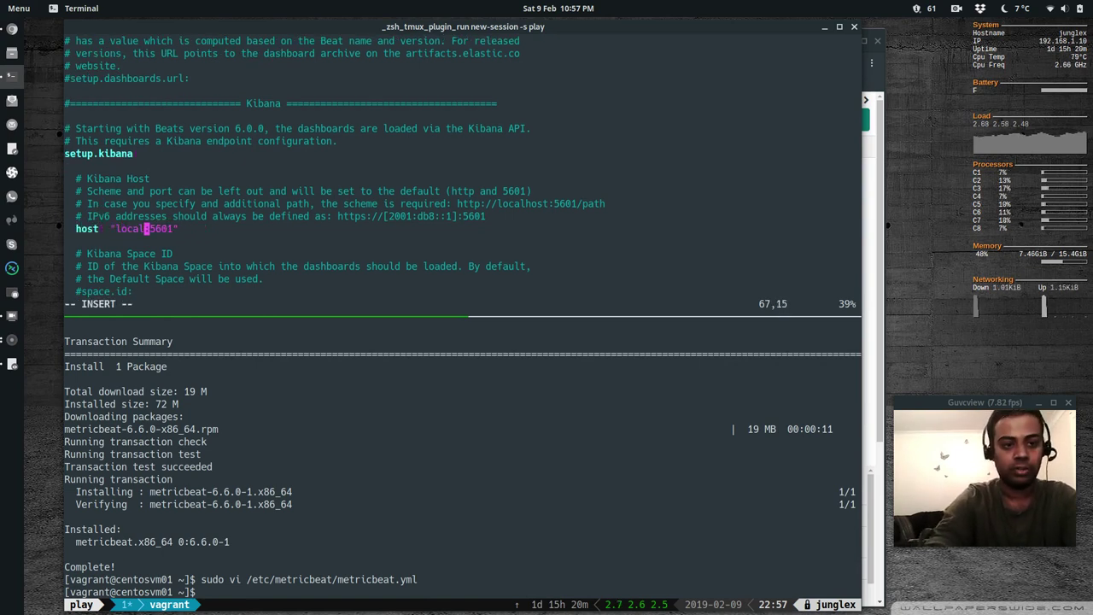
type("192.1")
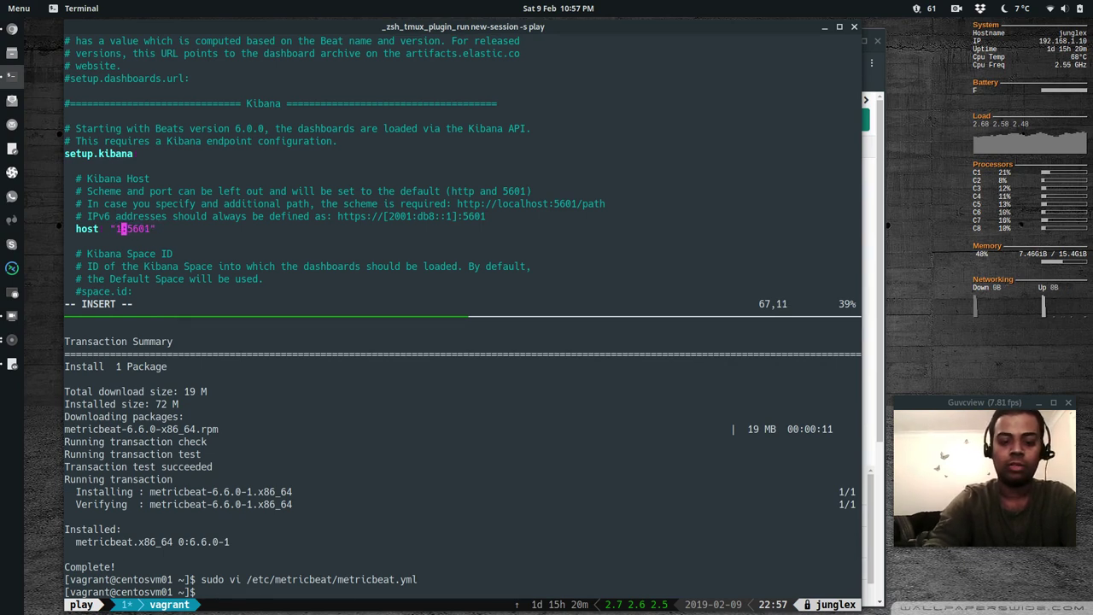
type("68")
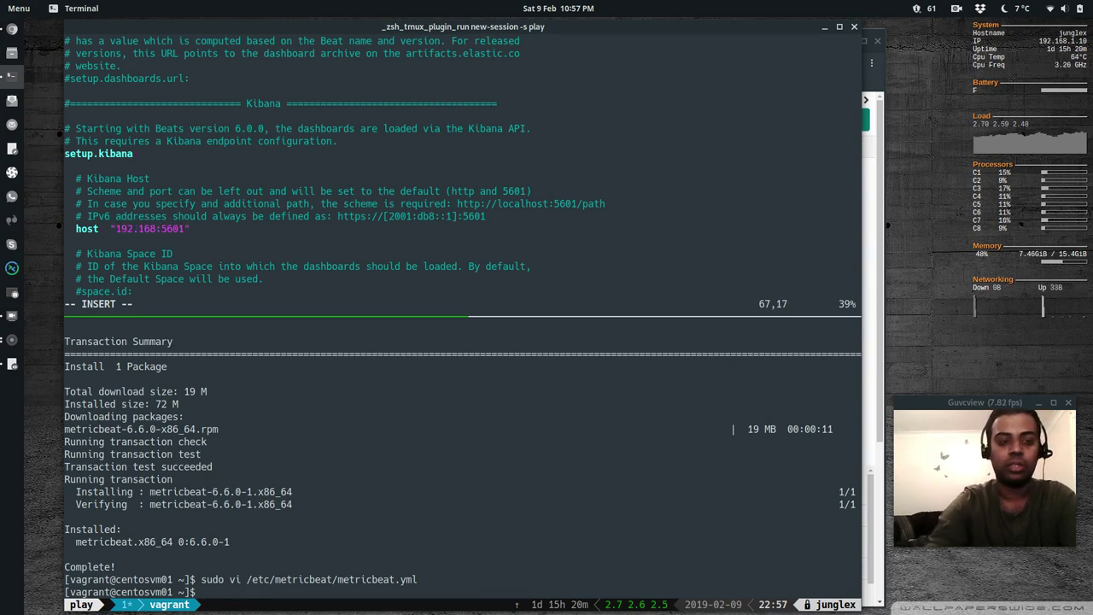
type(".1.10")
key("Escape")
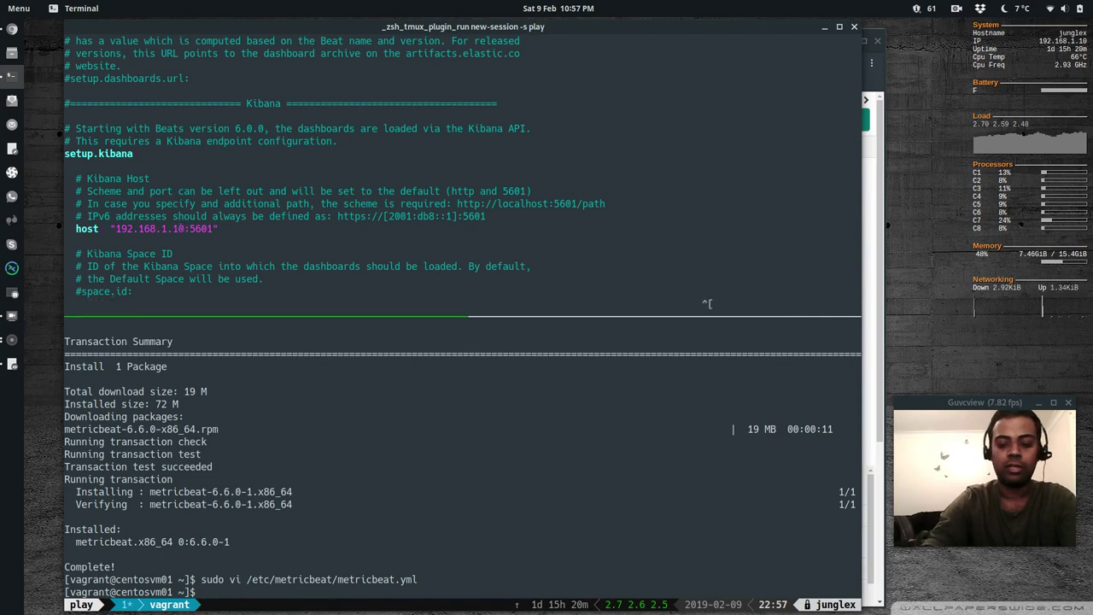
Set the Elasticsearch output hosts to 192.168.1.10:9200 and save with :wq
type("/Outputs")
key("Return")
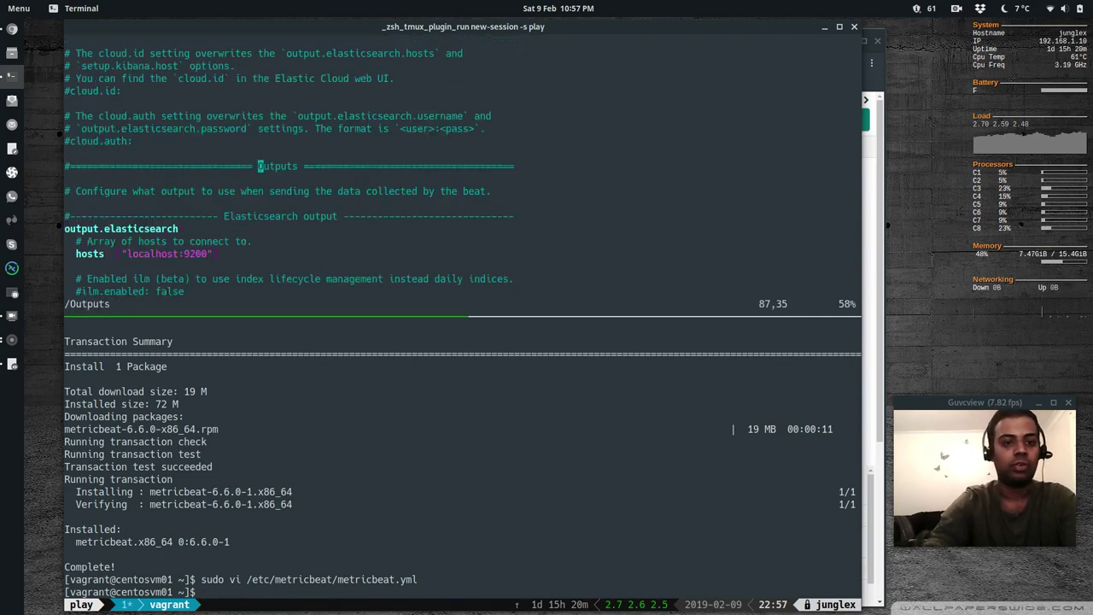
key("j")
key("j")
key("j")
key("j")
key("j")
key("j")
key("j")
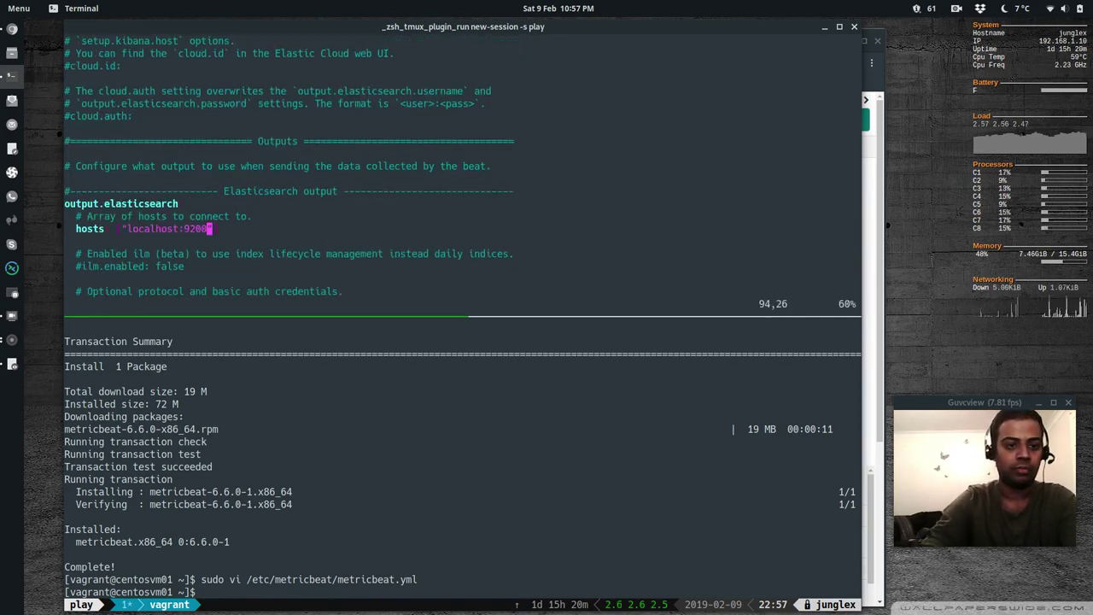
key("h")
key("h")
key("h")
key("i")
key("BackSpace")
key("BackSpace")
key("BackSpace")
key("BackSpace")
key("BackSpace")
key("BackSpace")
key("BackSpace")
key("BackSpace")
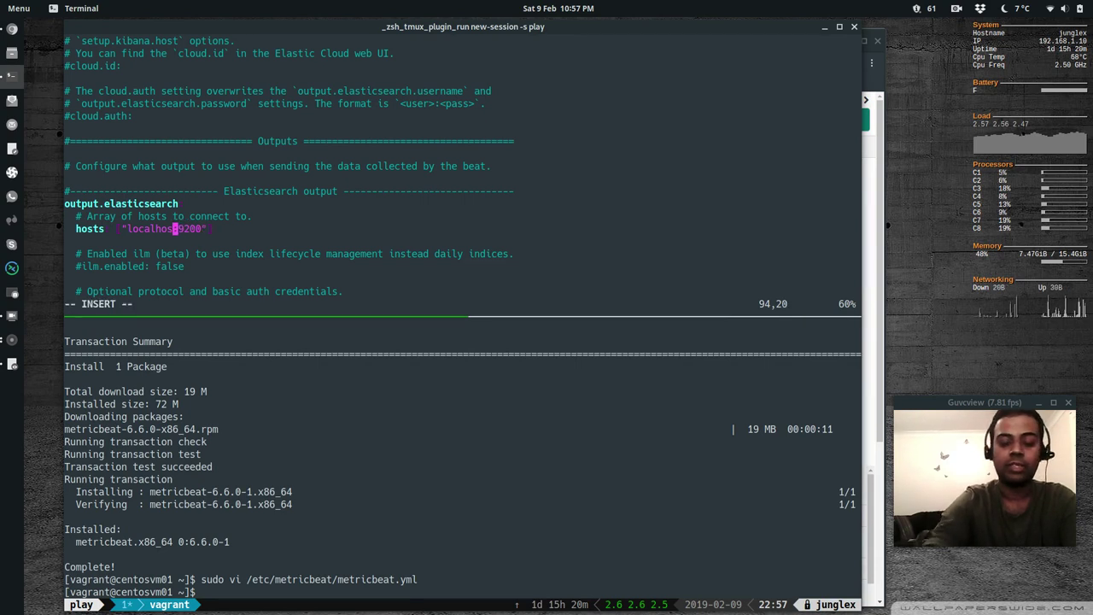
key("BackSpace")
key("BackSpace")
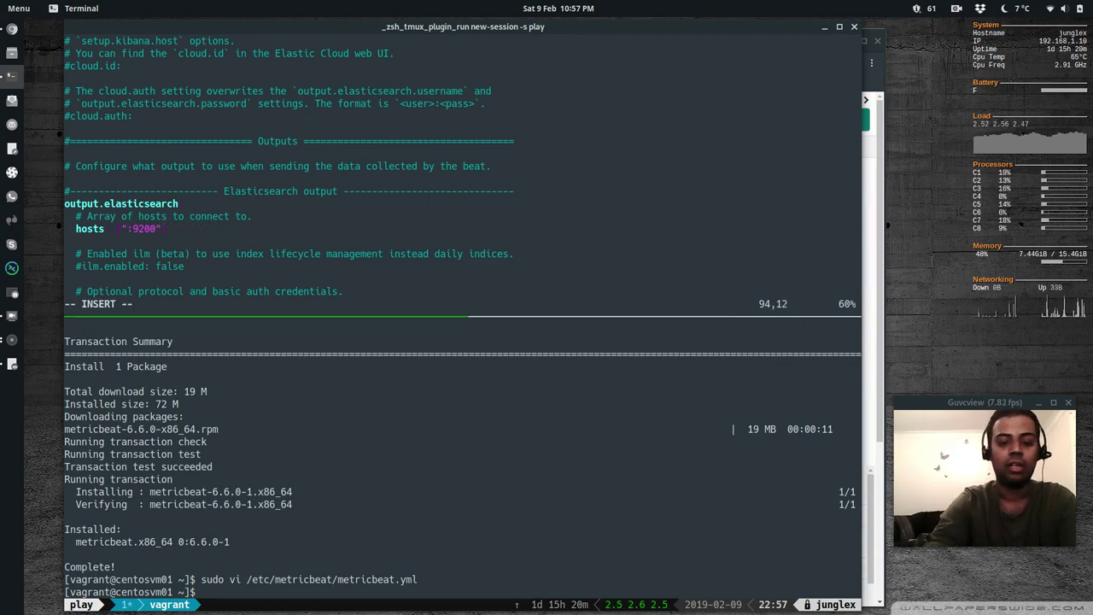
type("192.168.1")
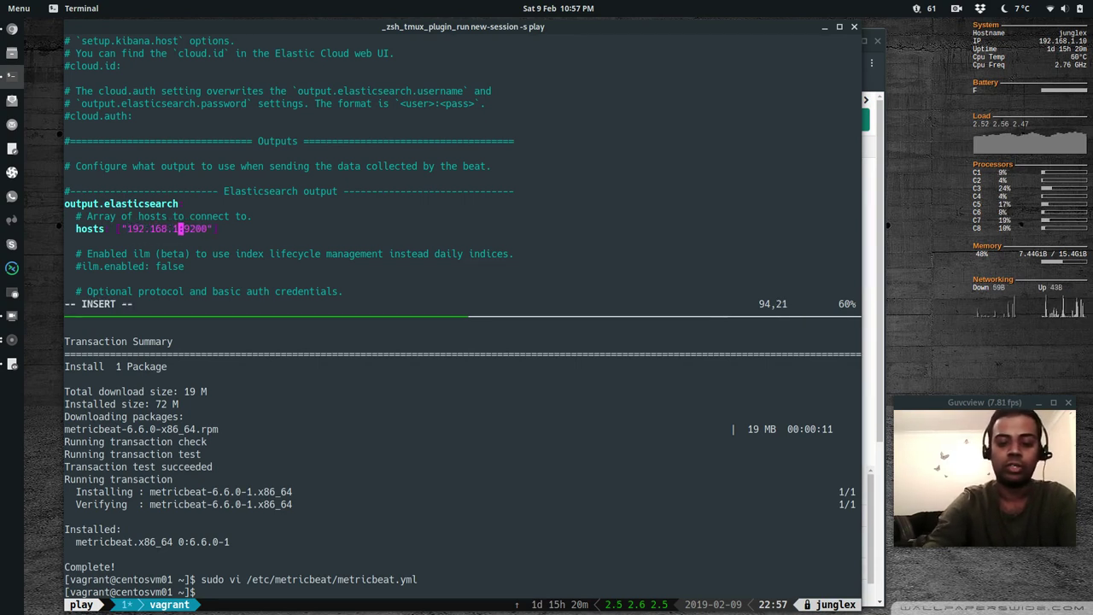
type(".10")
key("Escape")
type(":wq")
key("Return")
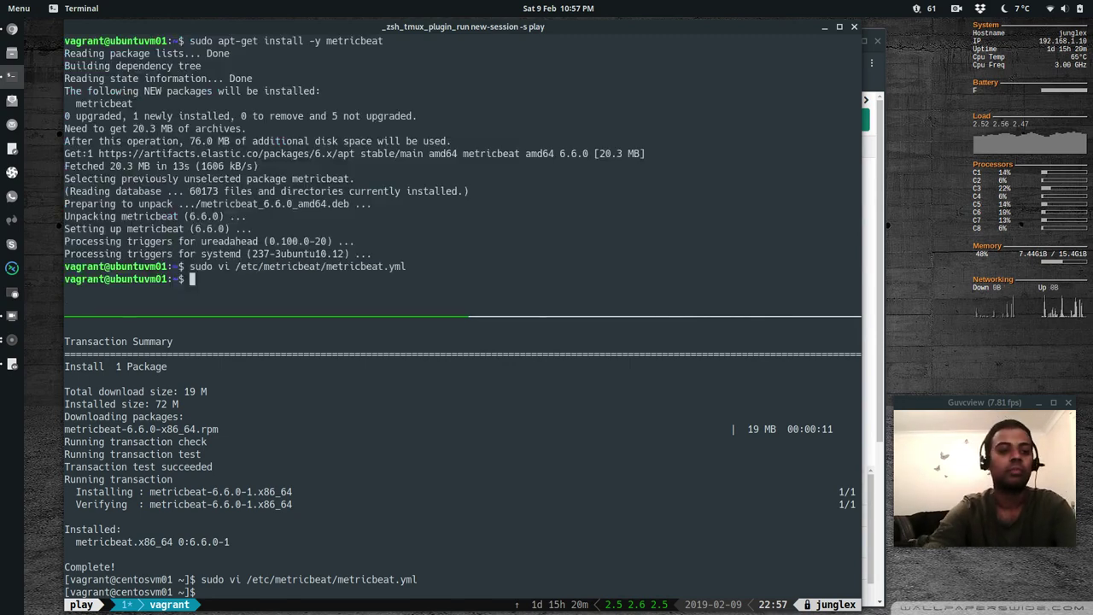
Clear the Ubuntu shell and run 'sudo systemctl enable metricbeat' there
type("clear")
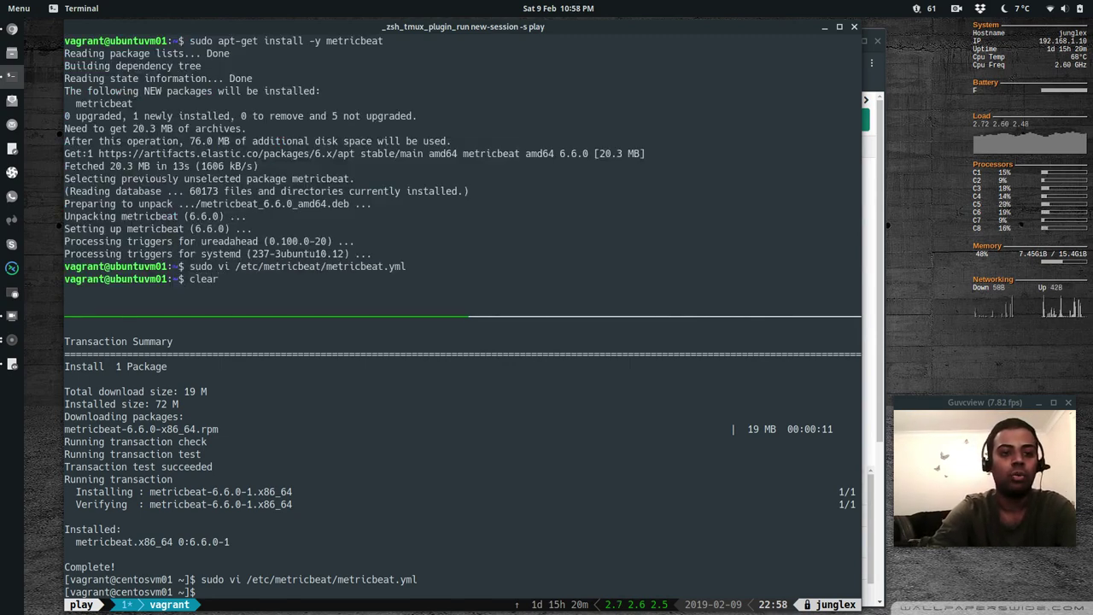
key("Return")
type("sudo systemc")
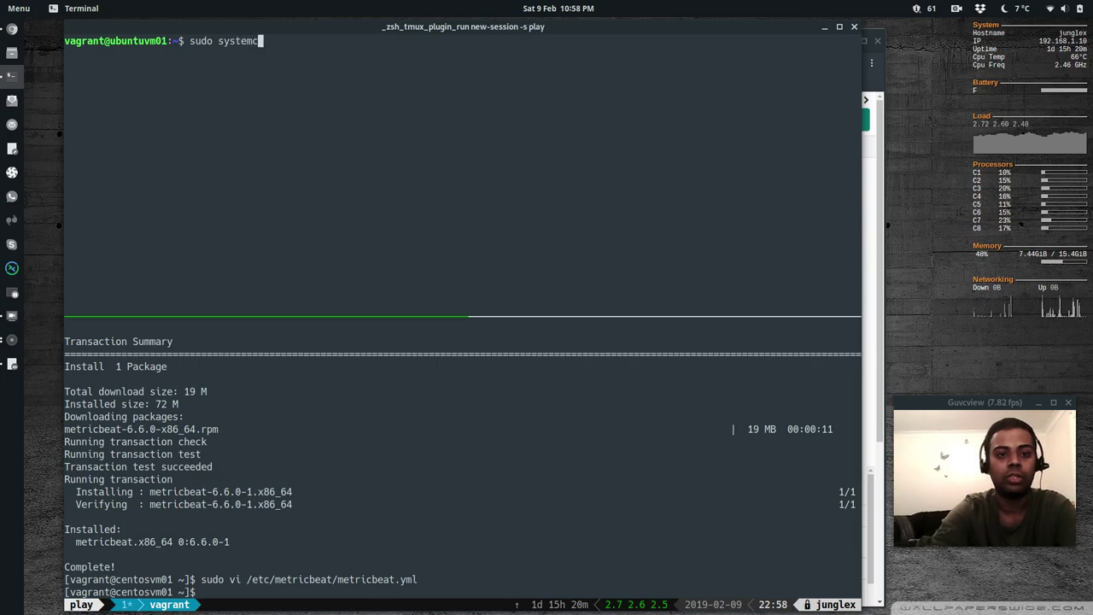
type("tl enable metric")
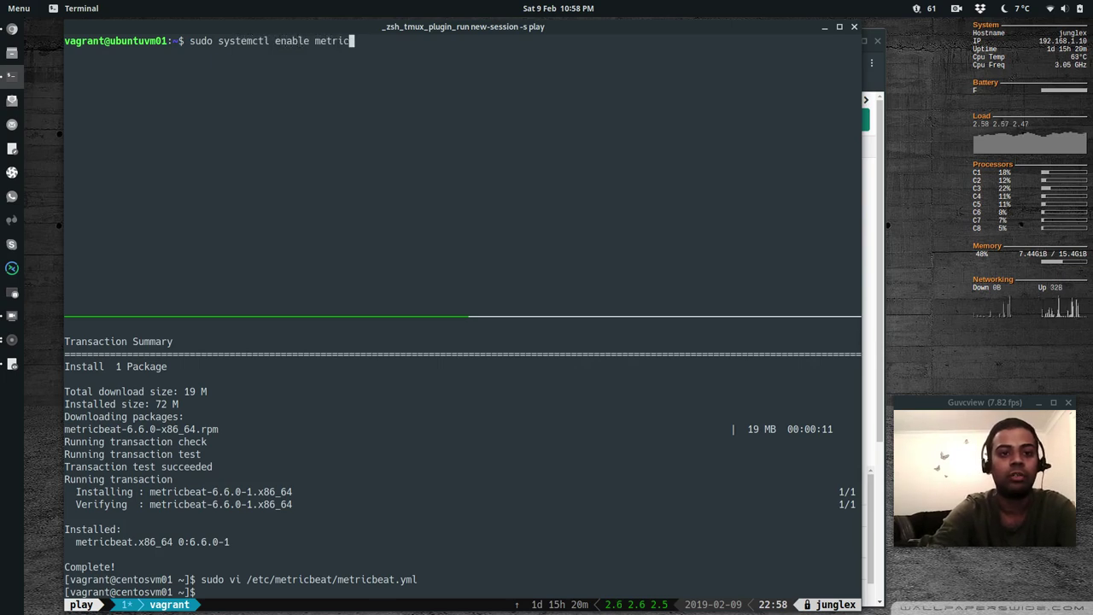
type("beat")
key("Return")
Enable the metricbeat service on the CentOS VM with systemctl
key("ctrl+b")
key("Down")
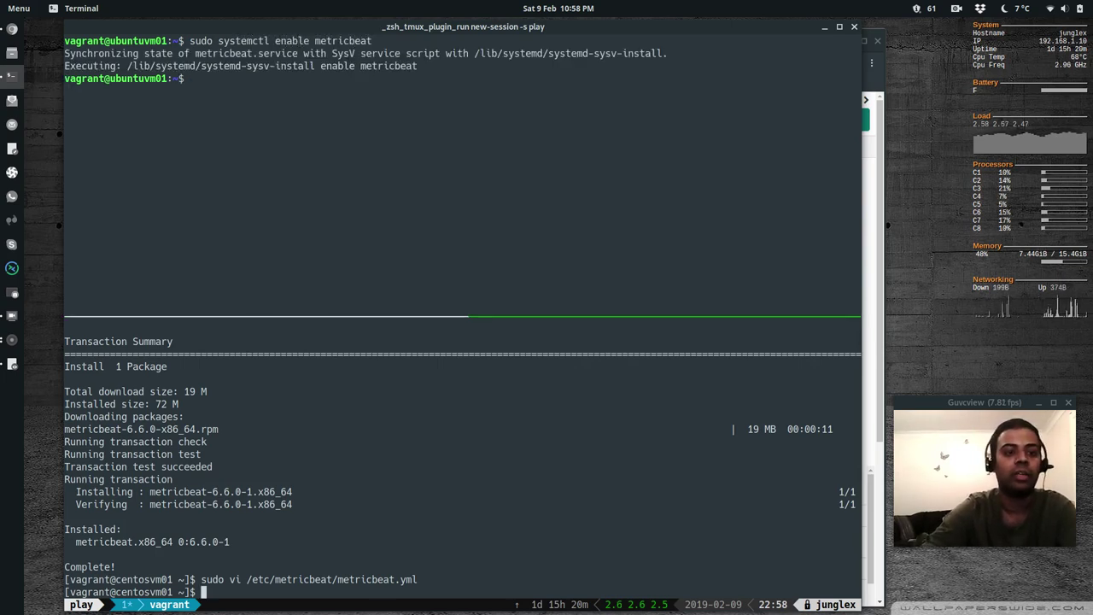
type("sudo sdsto")
key("BackSpace")
key("BackSpace")
key("BackSpace")
key("BackSpace")
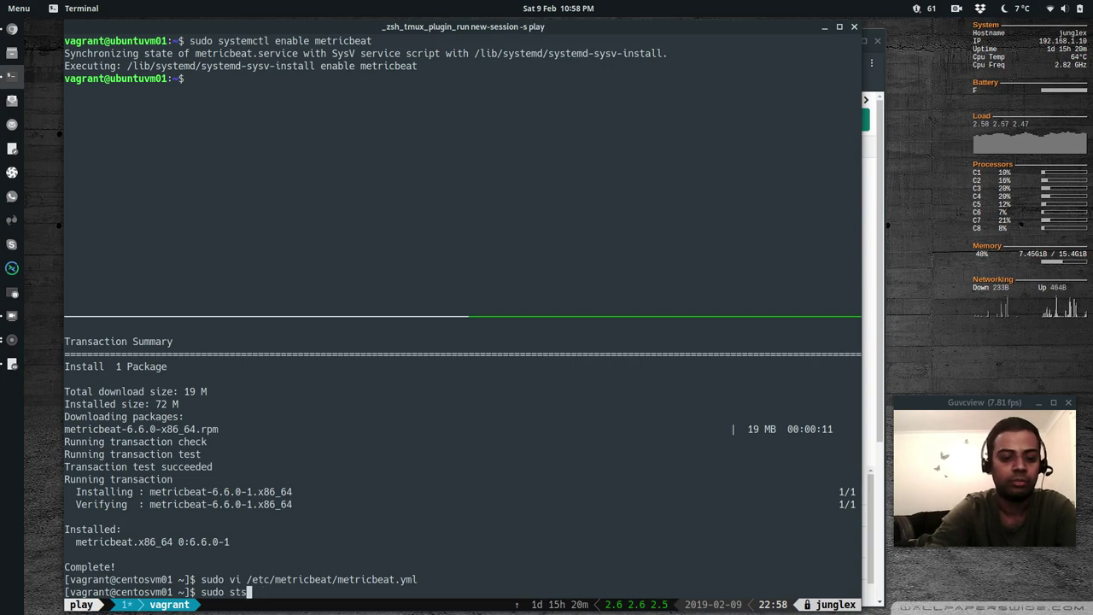
type("ystemctl ena")
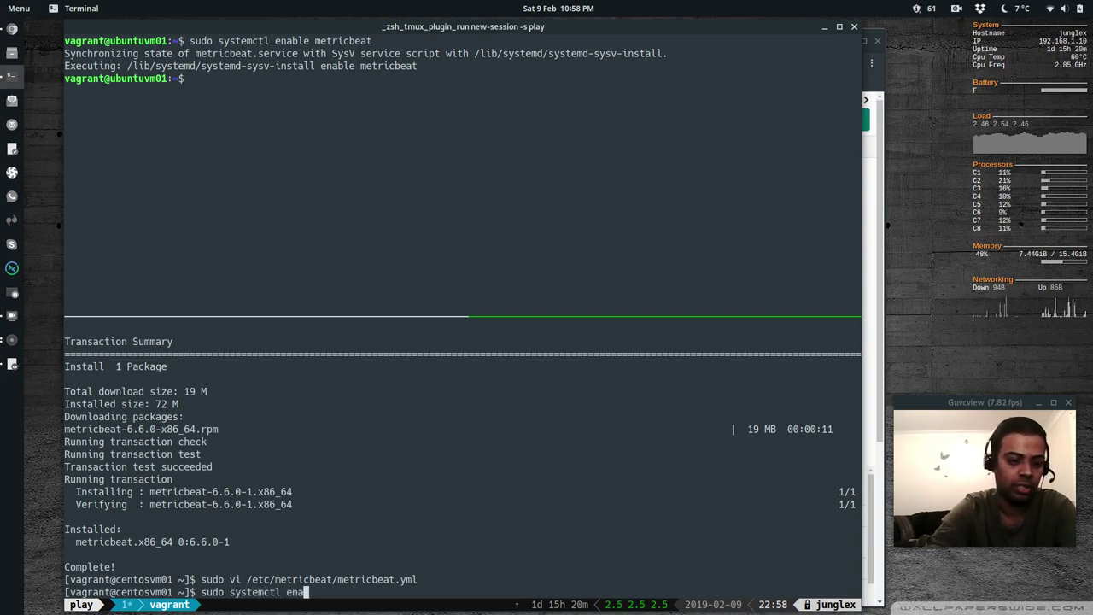
type("ble metricbeat")
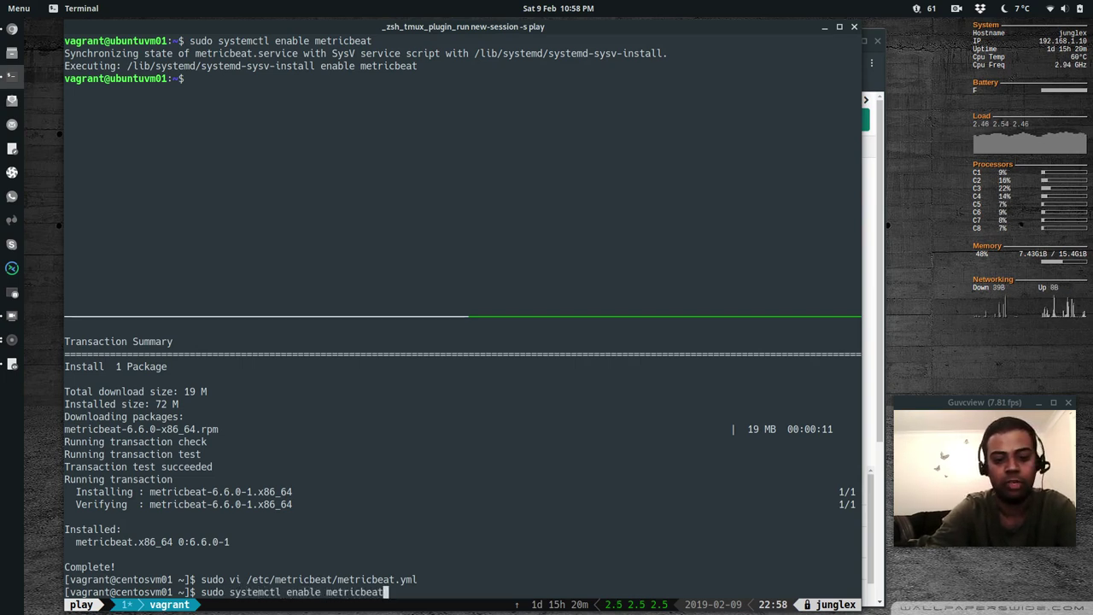
key("Return")
Clear both the CentOS and Ubuntu shells
key("ctrl+l")
key("ctrl+b")
key("Up")
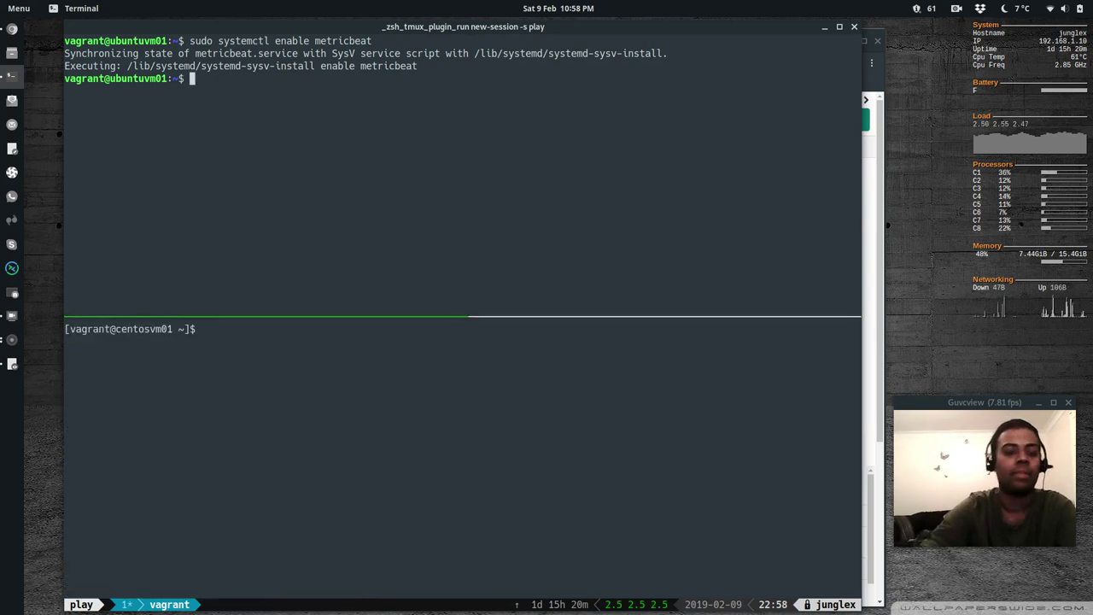
type("clear")
key("Return")
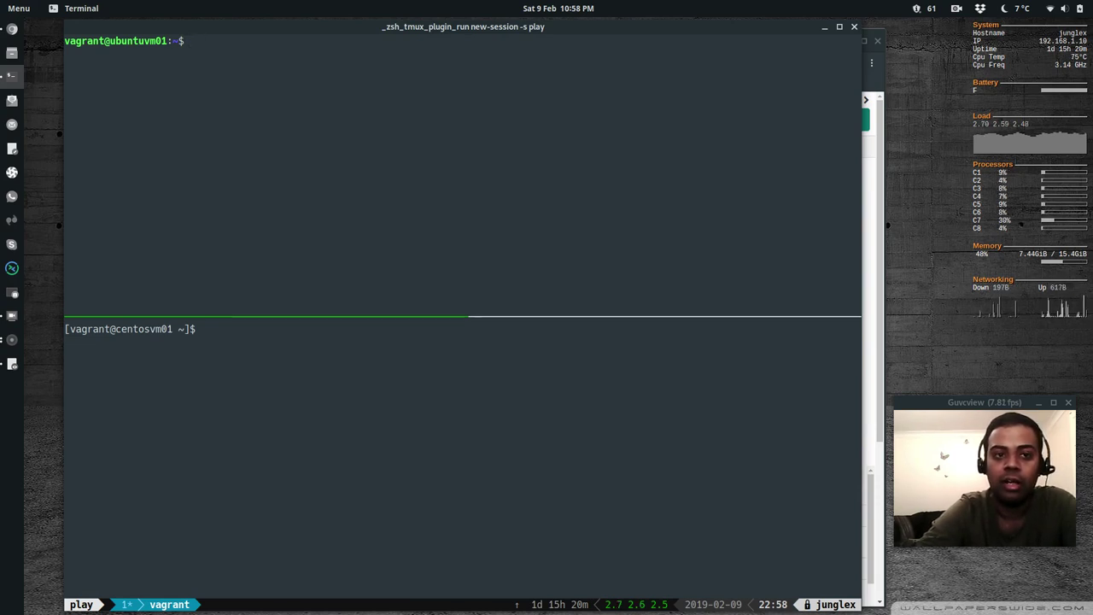
Check the installed Metricbeat version on the Ubuntu and CentOS VMs
type("sudo me")
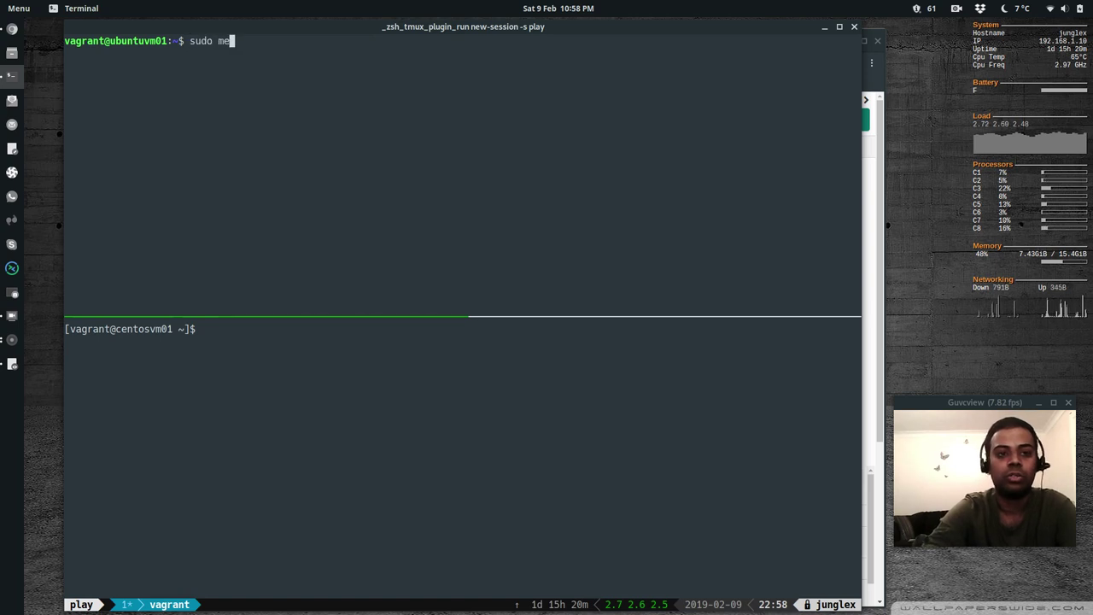
type("tricbeat version")
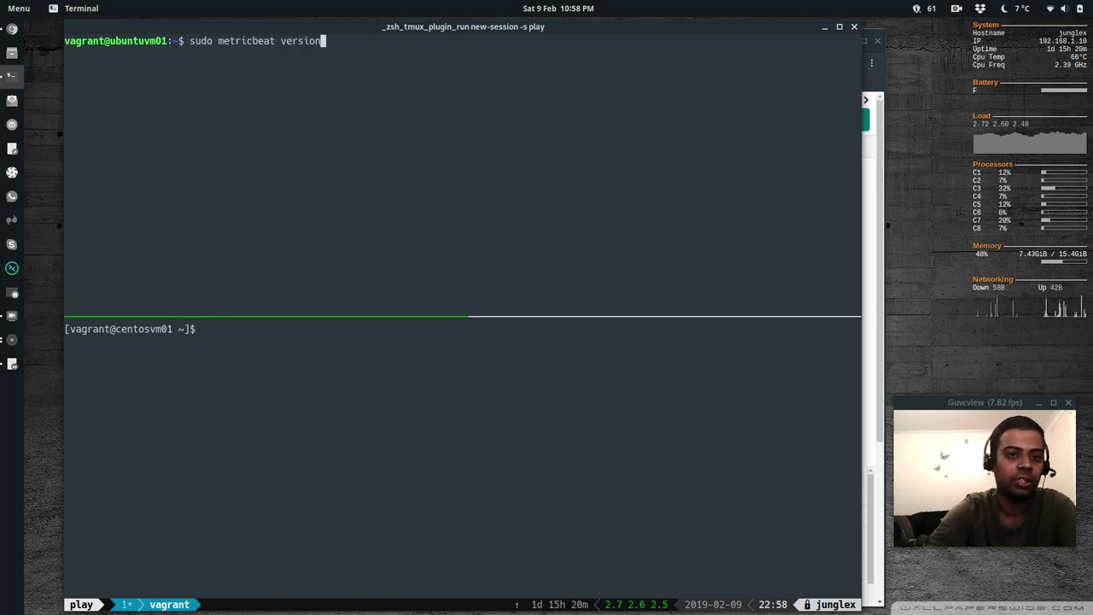
key("Return")
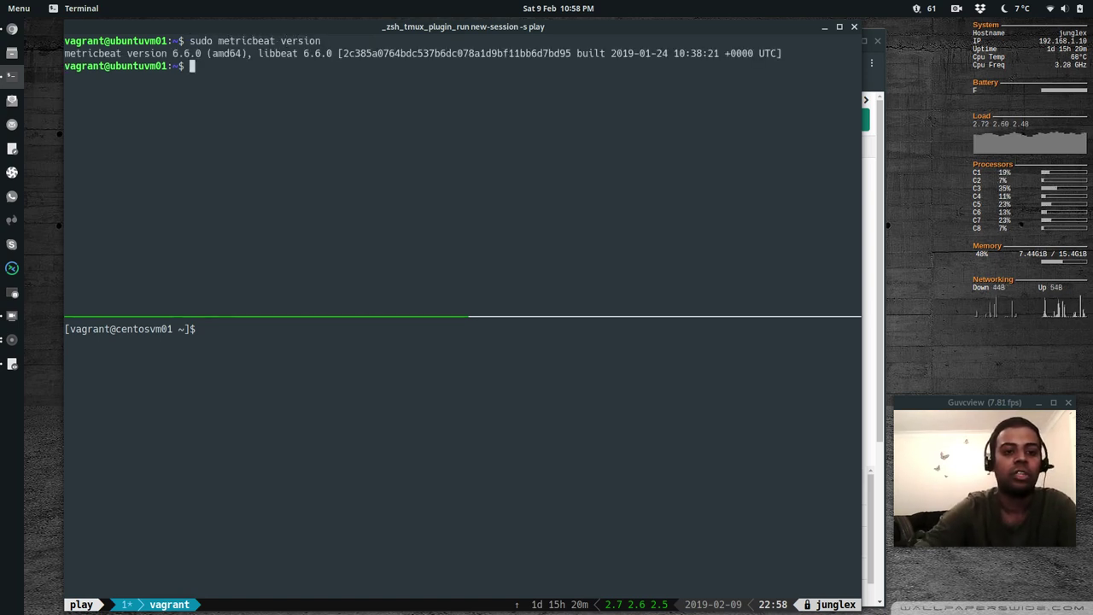
key("ctrl+b")
key("Down")
type("sudo metric")
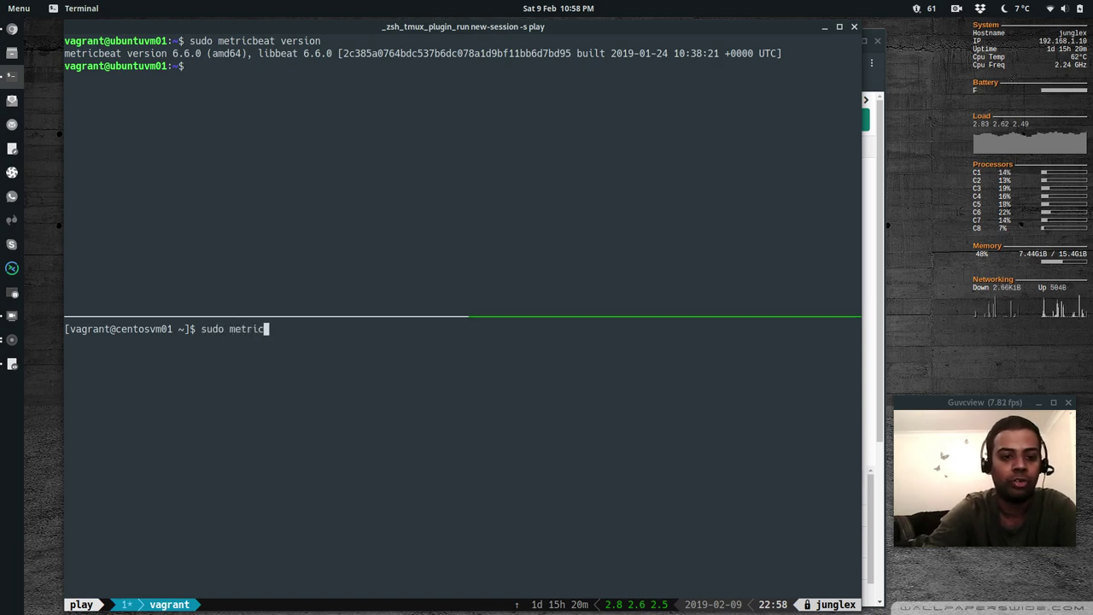
type("beat version")
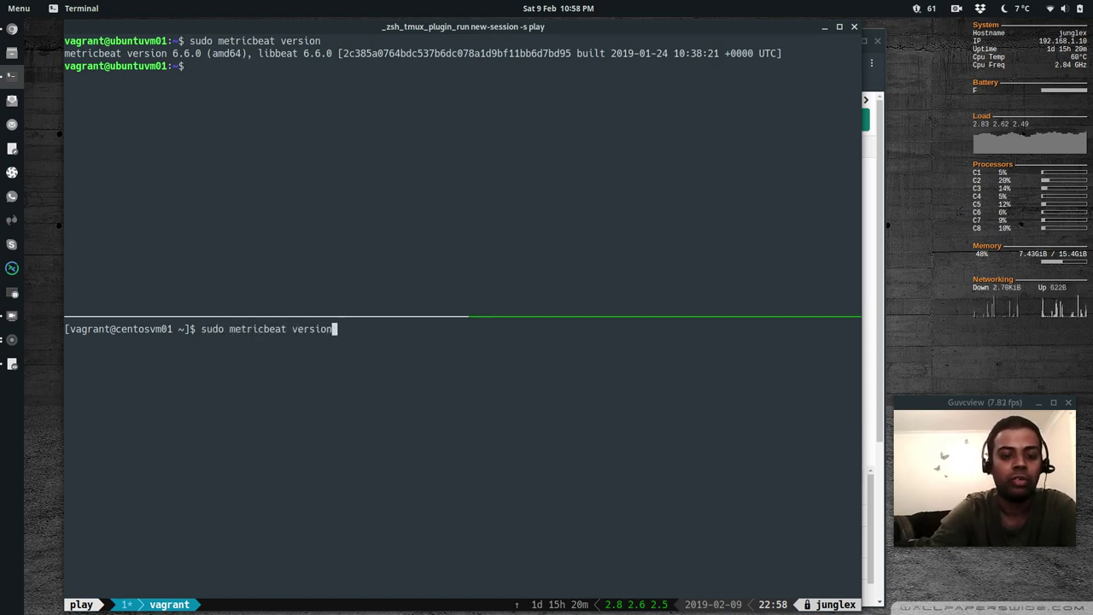
key("Return")
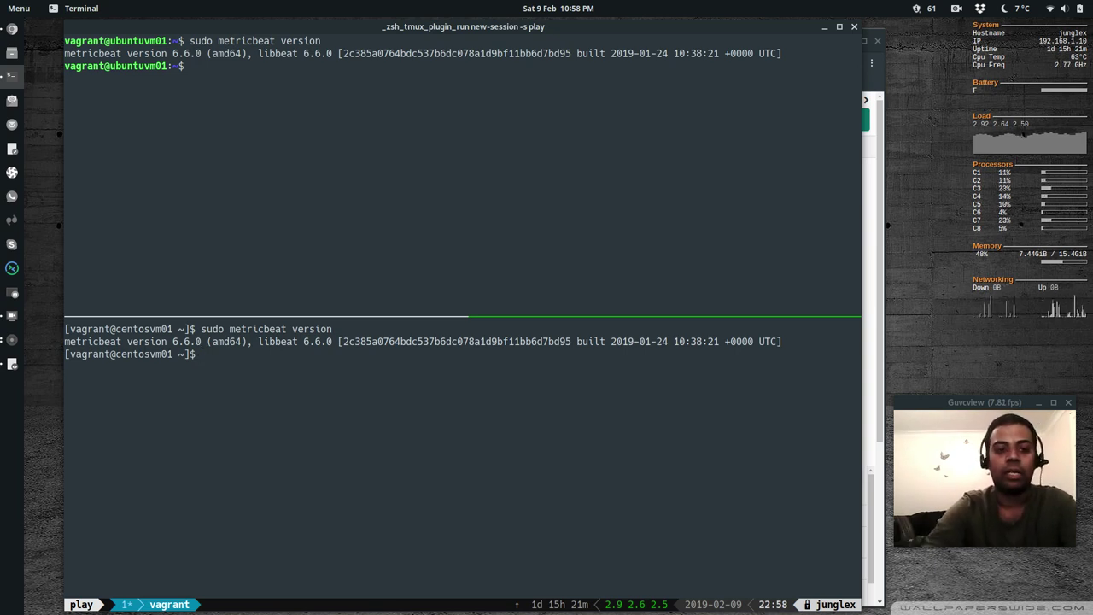
Clear the CentOS and Ubuntu shells, then clear both at once
type("clear")
key("Return")
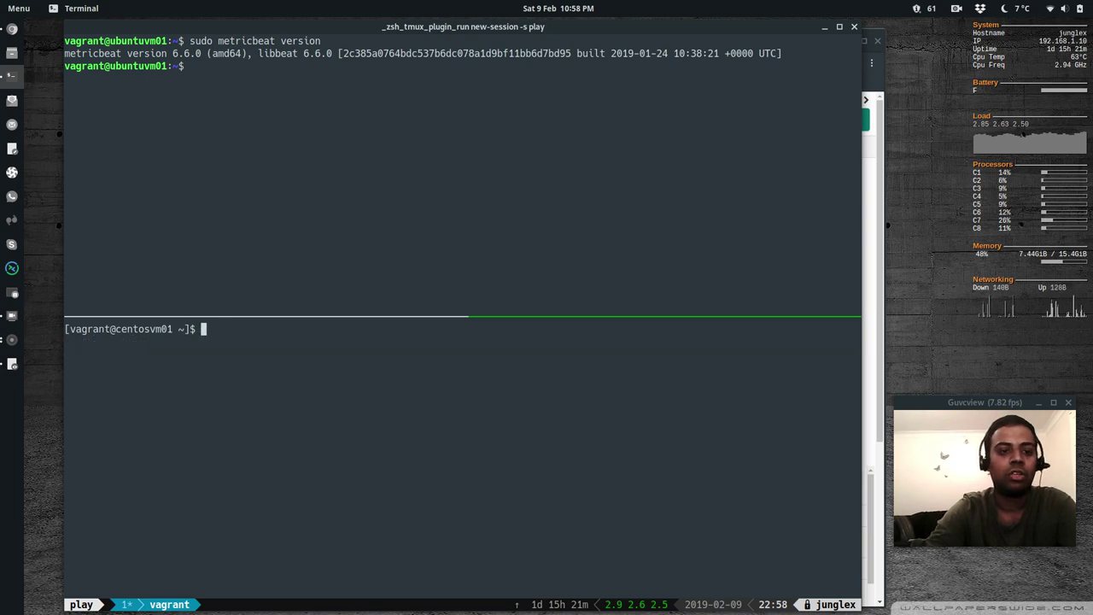
key("ctrl+b")
key("Up")
type("clear")
key("Return")
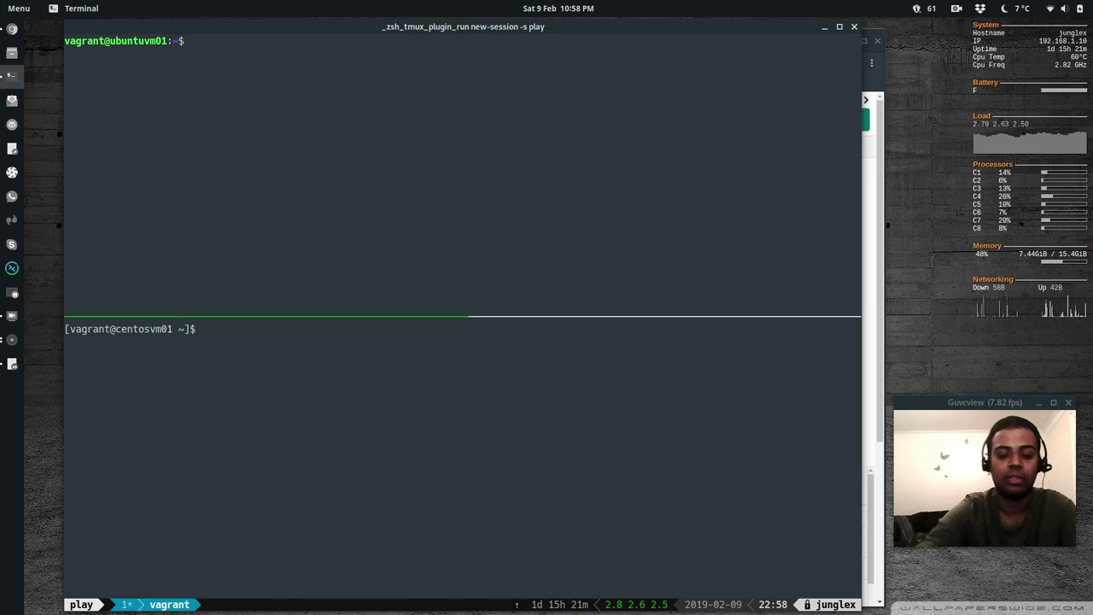
type("clear")
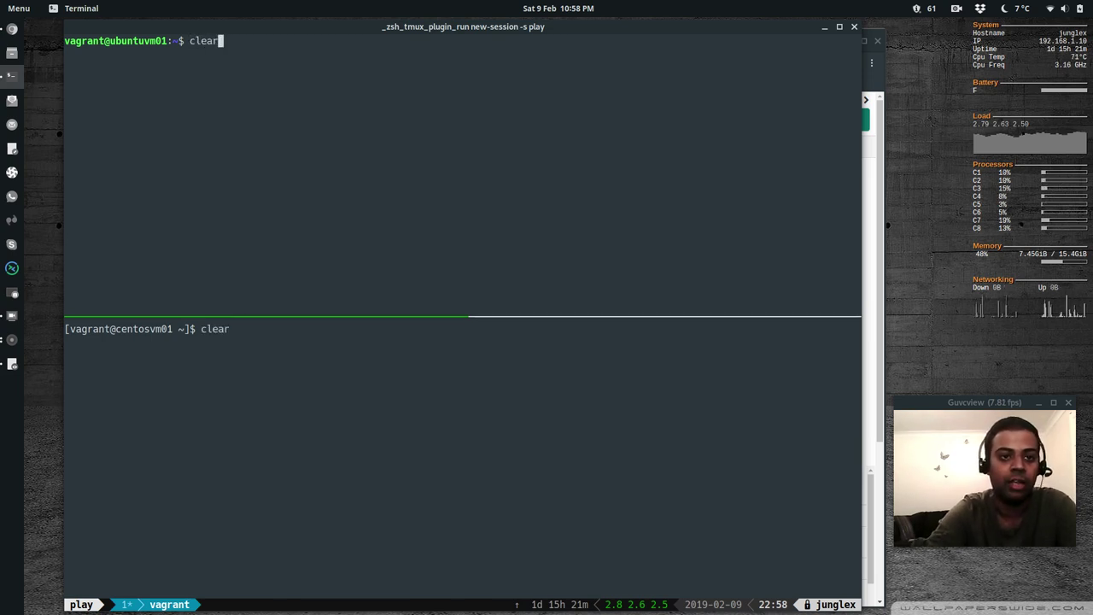
key("Return")
type("clear")
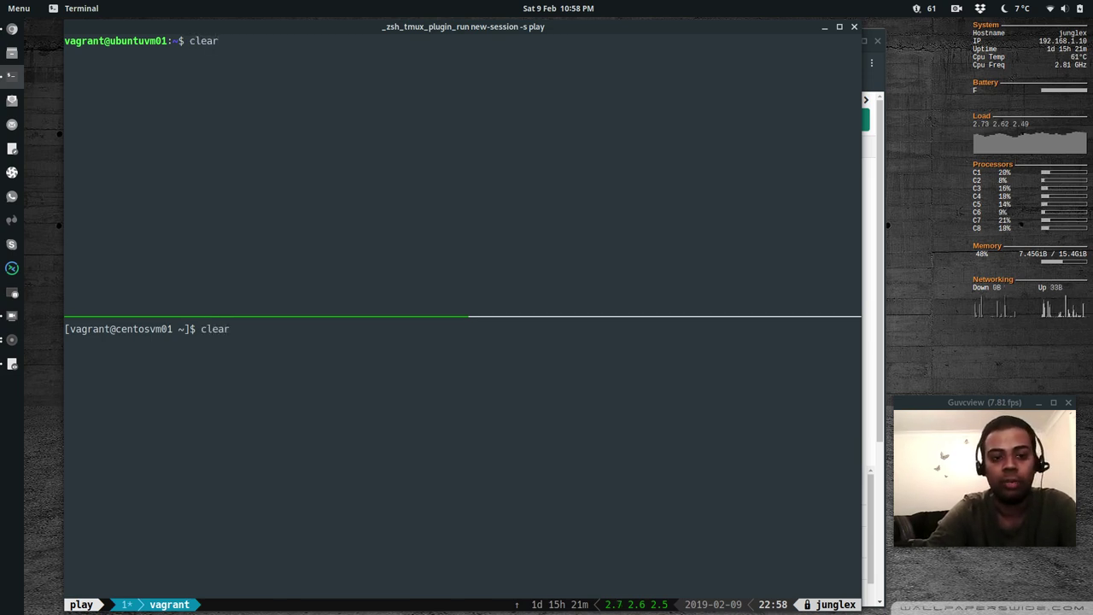
key("BackSpace")
key("BackSpace")
key("BackSpace")
key("BackSpace")
key("BackSpace")
key("BackSpace")
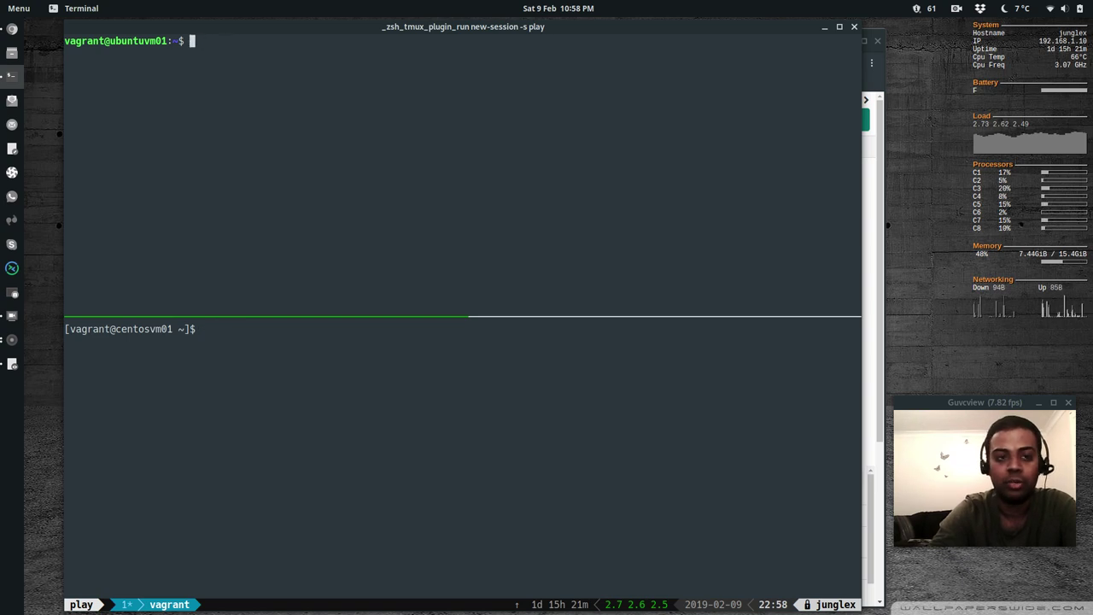
Run 'sudo filebeat version' and 'sudo metricbeat version' on both VMs together
type("sudo fil")
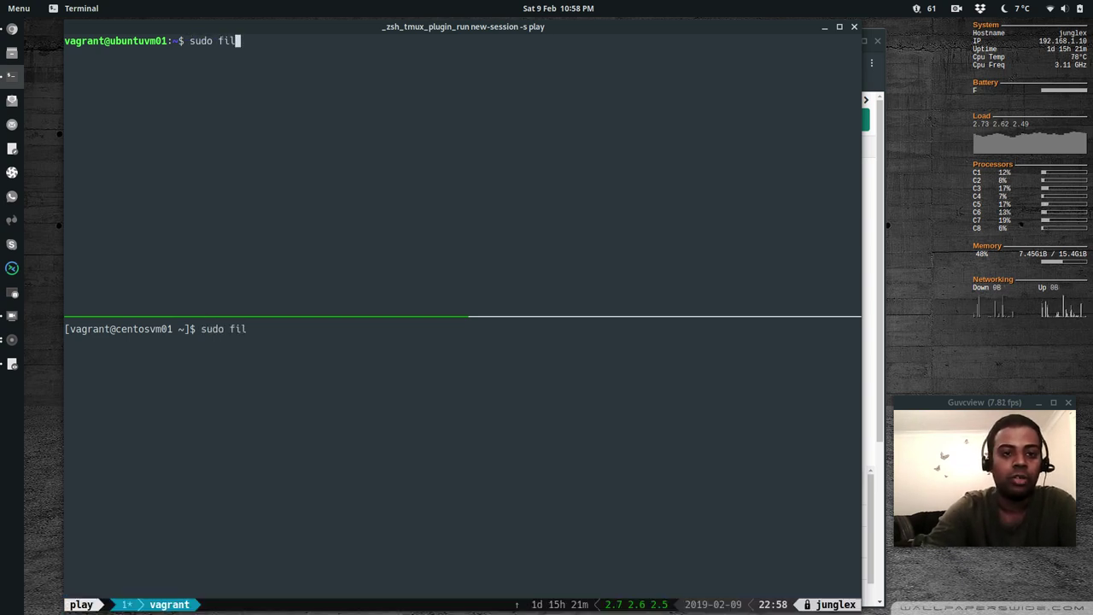
type("ebeat version")
key("Return")
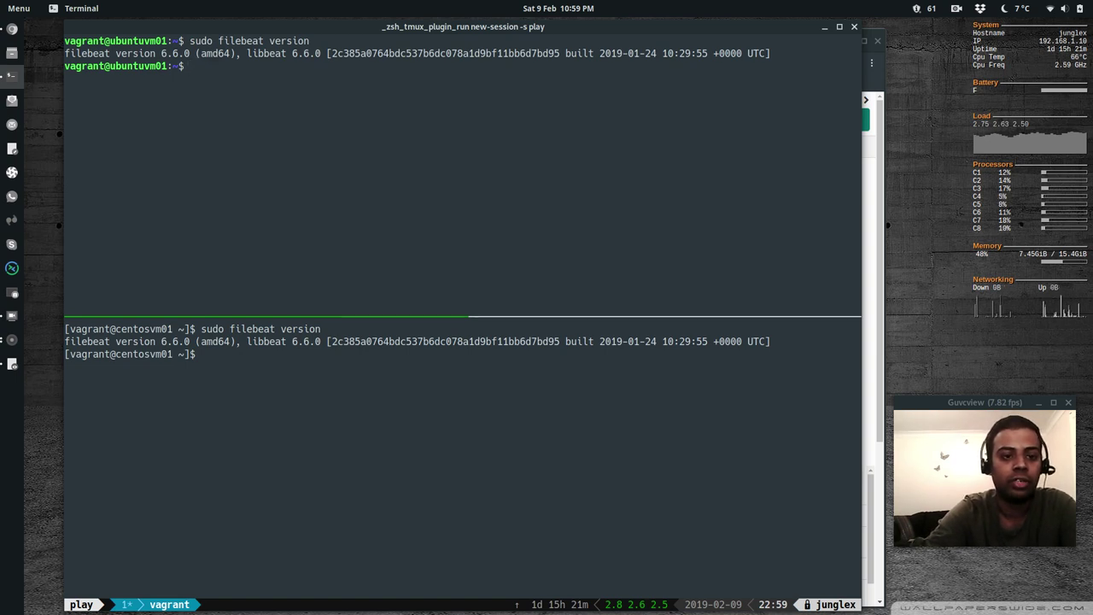
type("clear")
key("Return")
type("sudo ")
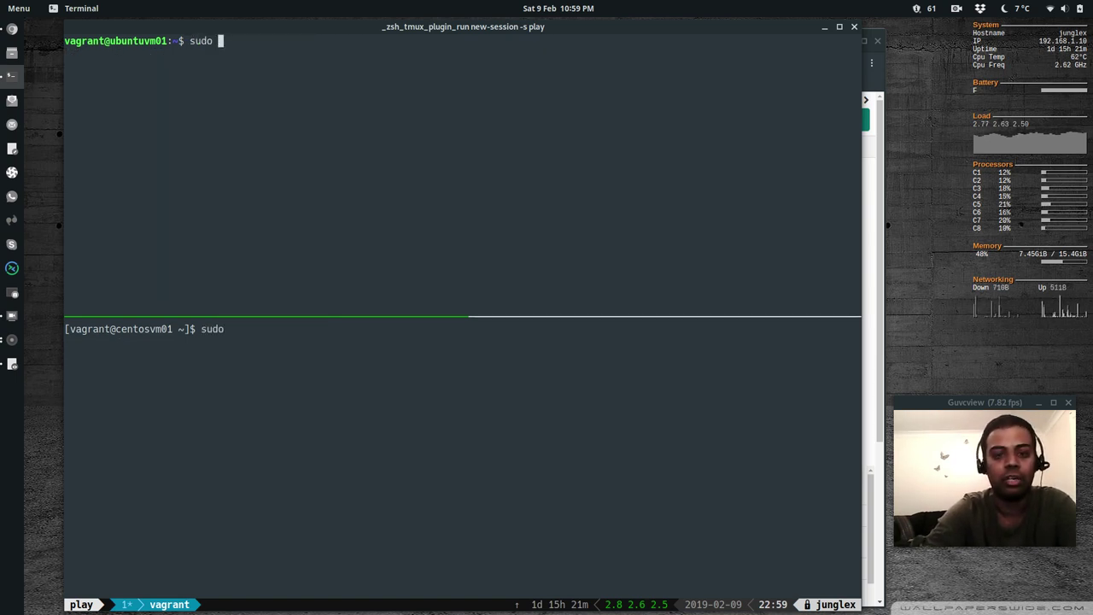
type("metric")
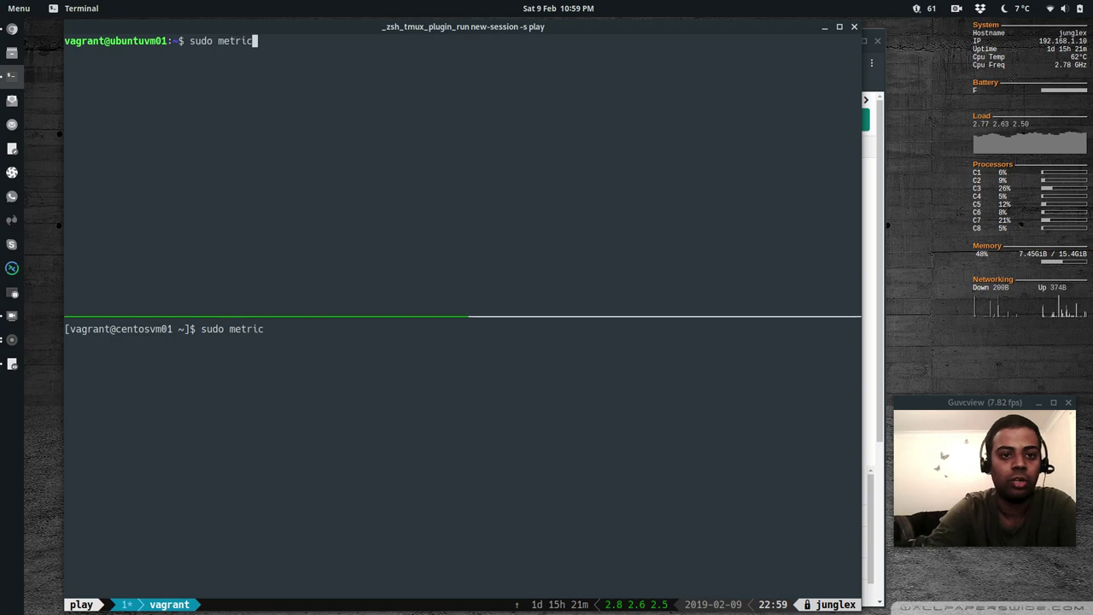
type("beat version")
key("Return")
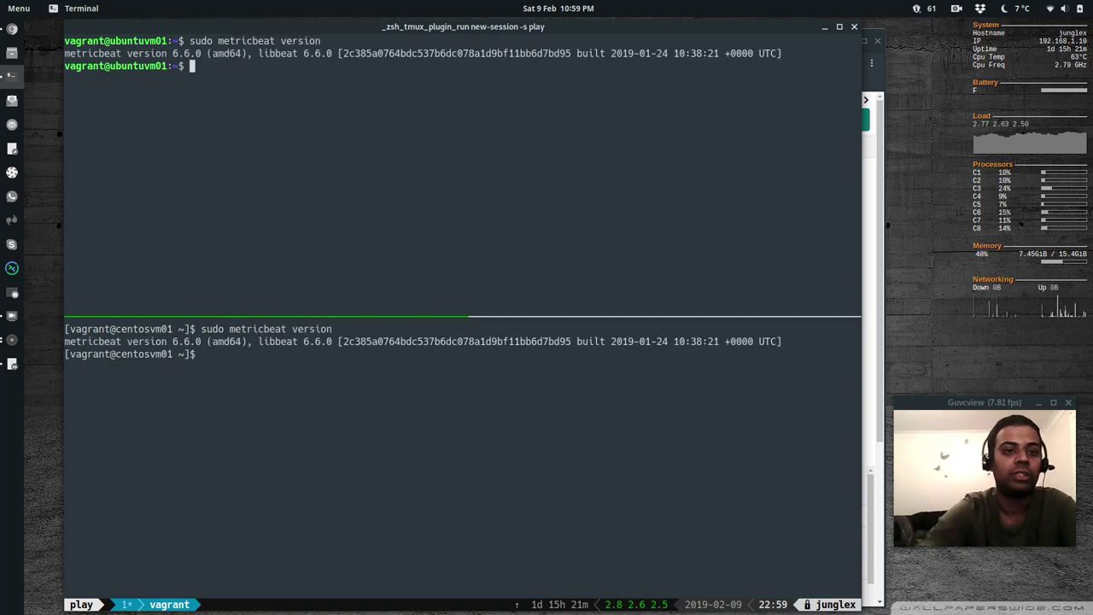
Start entering 'sudo metricbeat test output' in both VM shells
type("sudo")
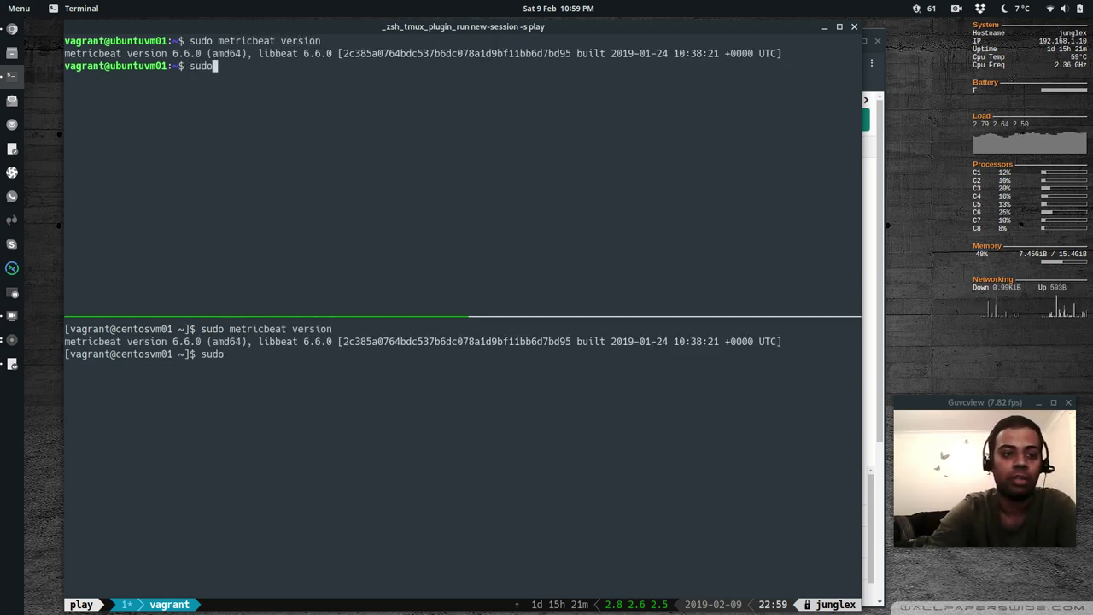
type(" metric")
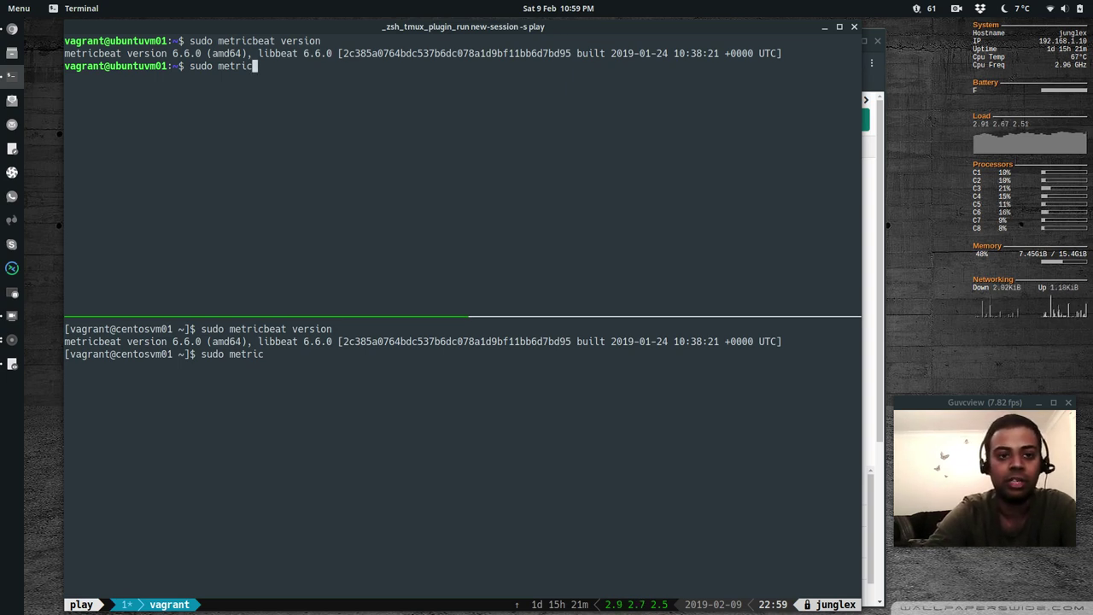
type("bea")
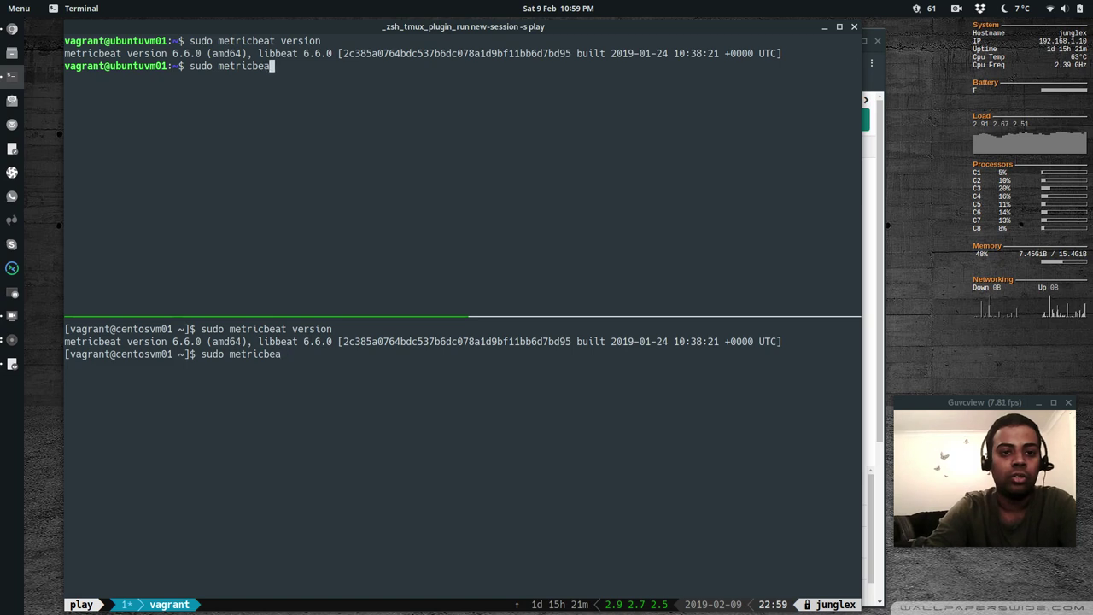
type("t test put")
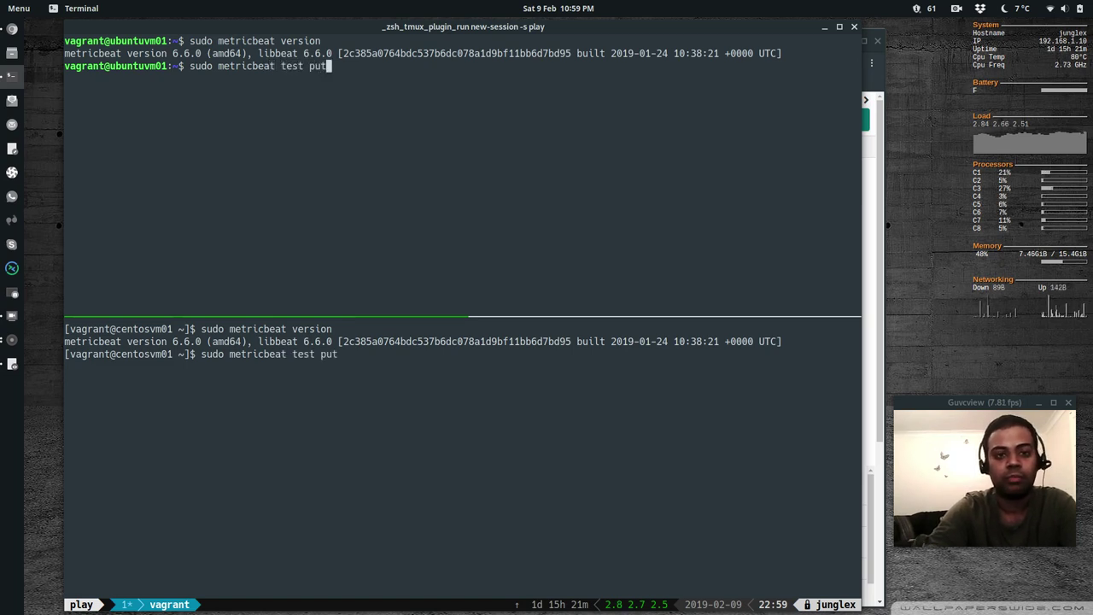
key("BackSpace")
key("BackSpace")
key("BackSpace")
type("output")
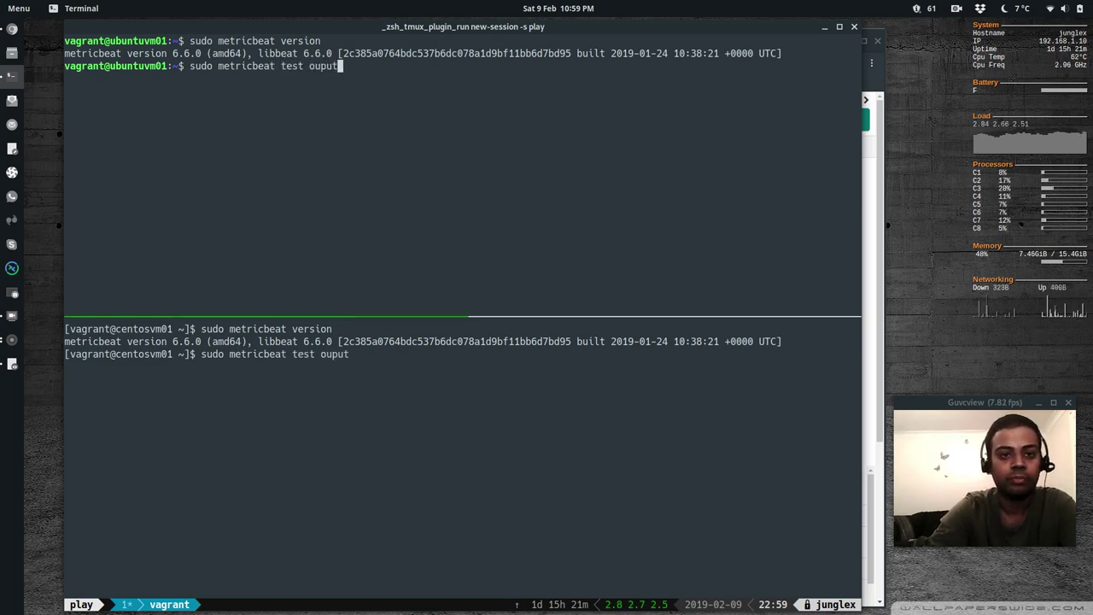
key("BackSpace")
key("BackSpace")
key("BackSpace")
Run 'sudo metricbeat test output', then page 'sudo metricbeat modules list' through less
type("tput")
key("Return")
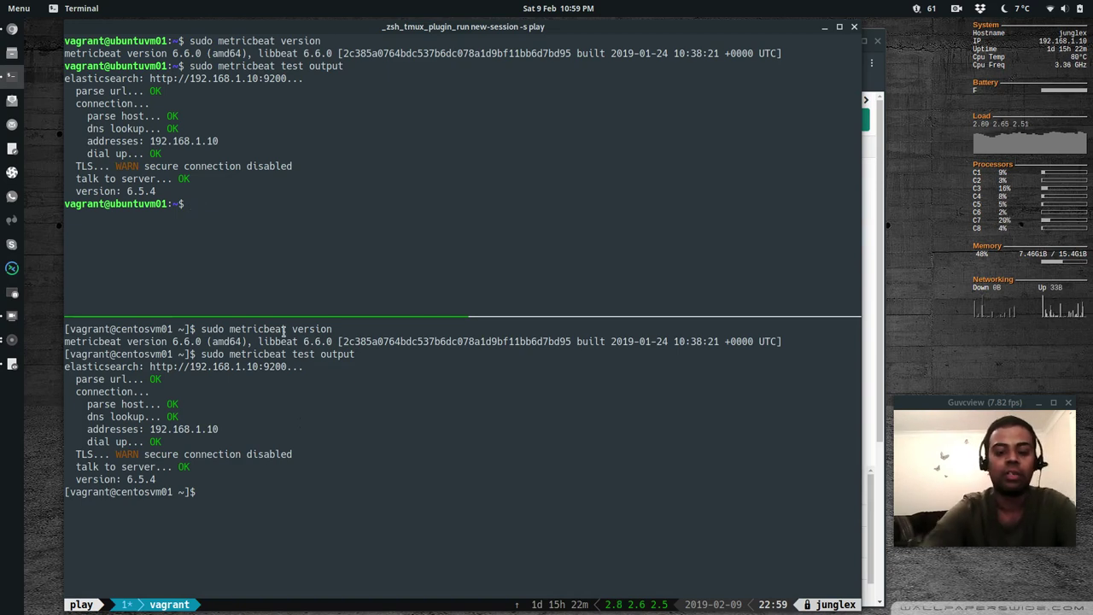
type("sudo ")
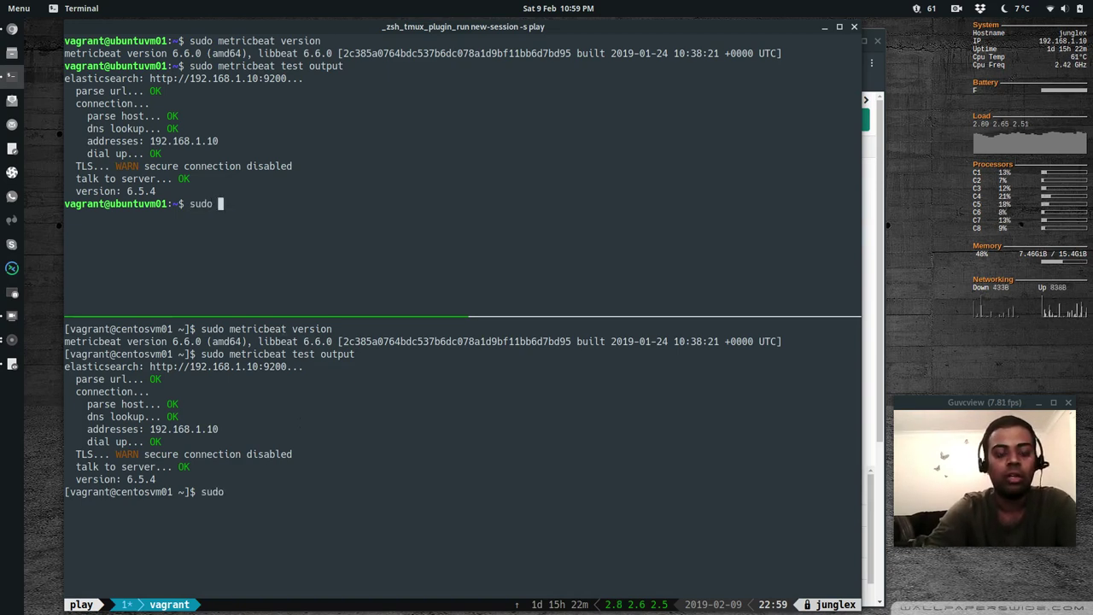
type("metric")
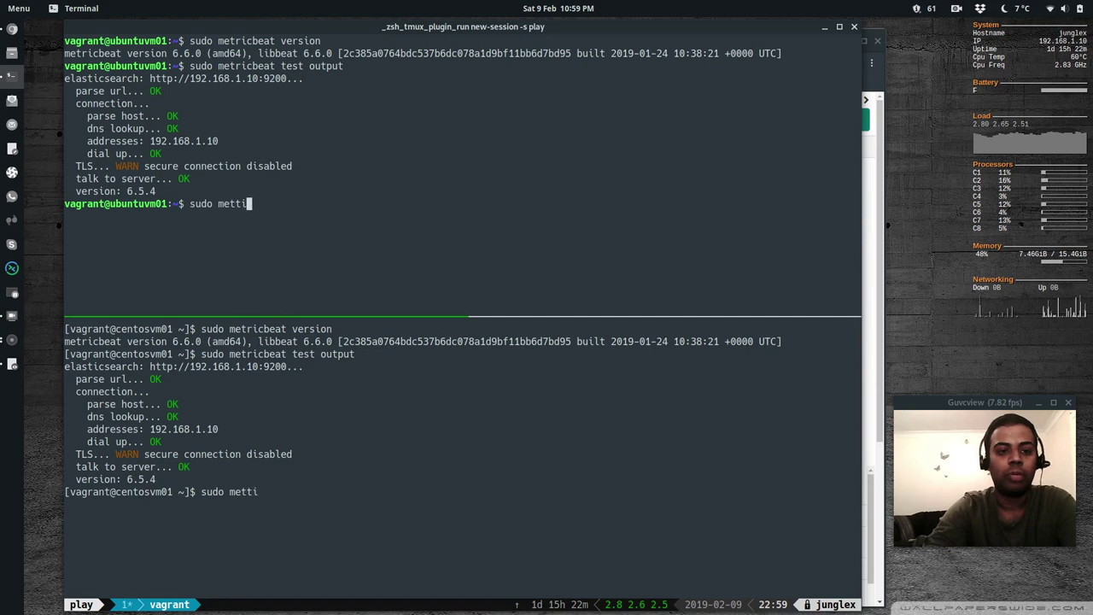
type("beat")
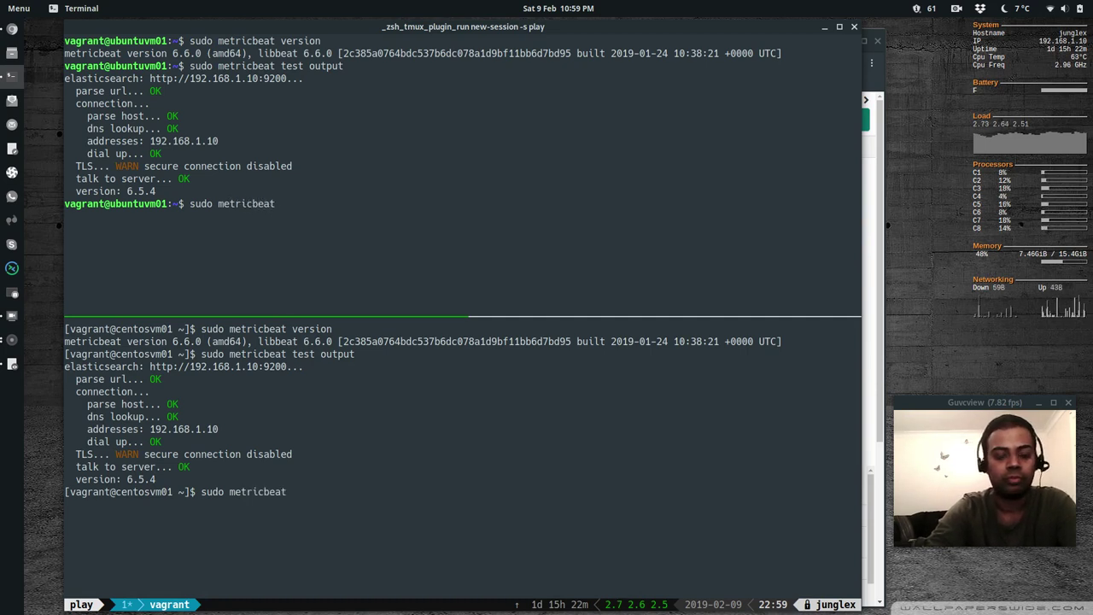
type(" modules list")
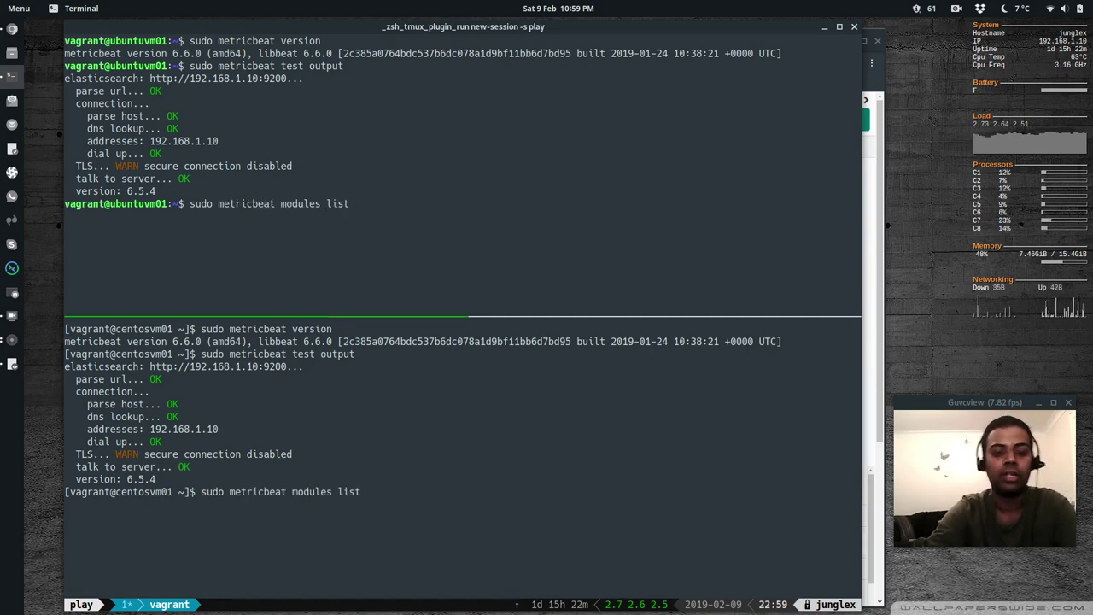
type(" | less")
key("Return")
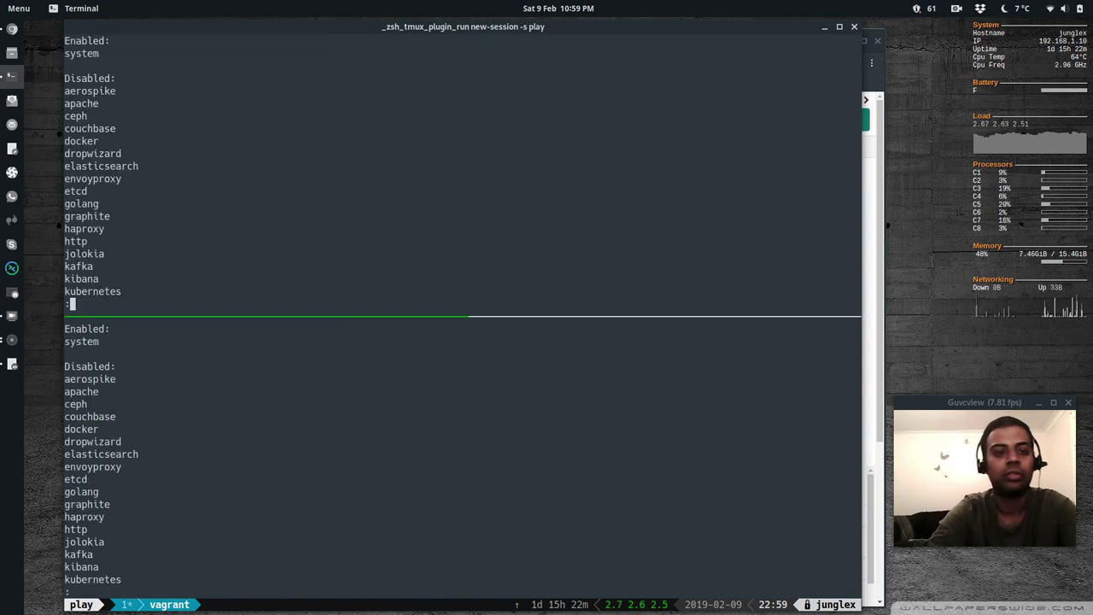
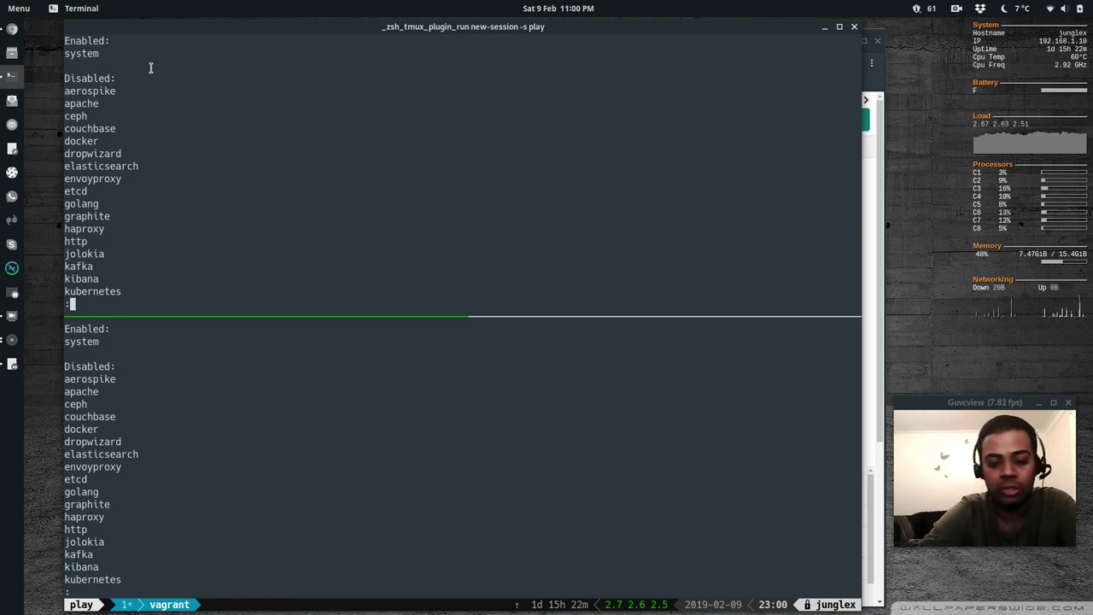
Quit less, clear both VM panes, and open /etc/metricbeat/modules.d/system.yml in vi with sudo
type("q")
type("cl")
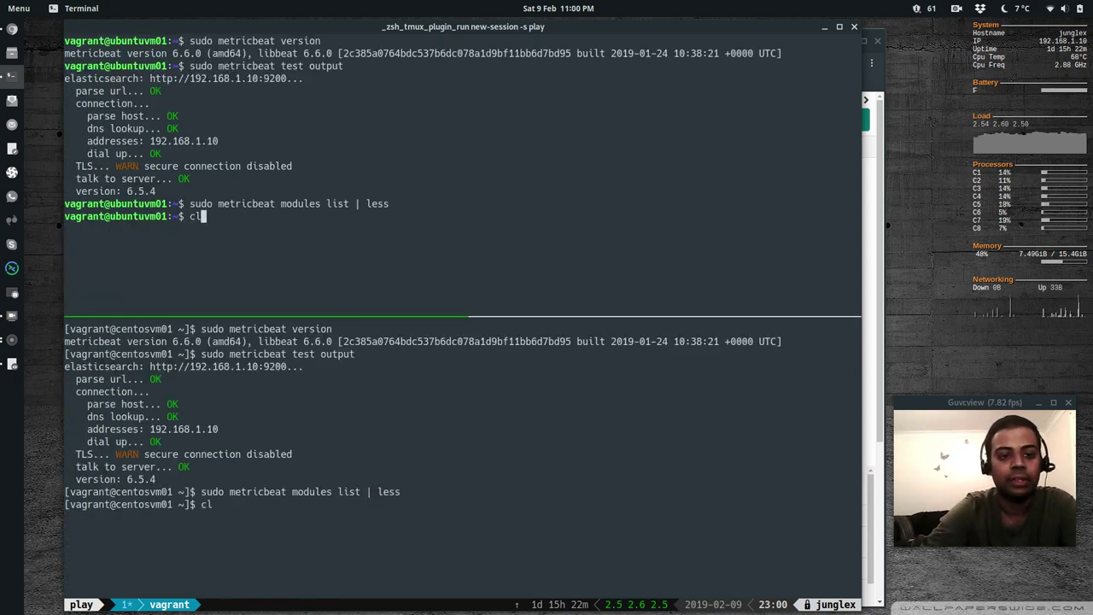
type("ear")
key("Return")
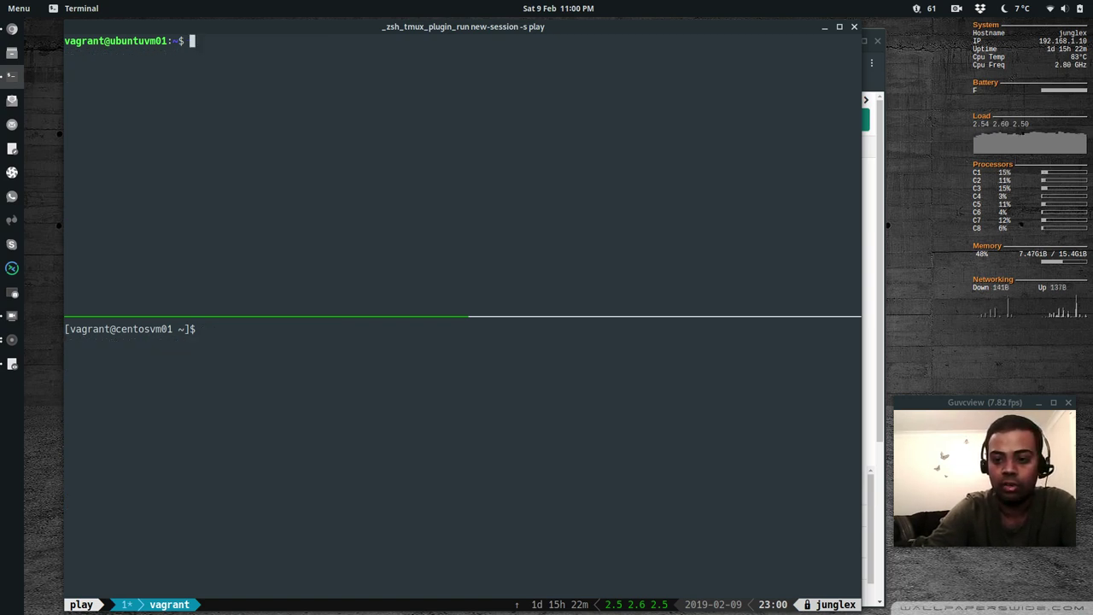
type("sudo vi /et")
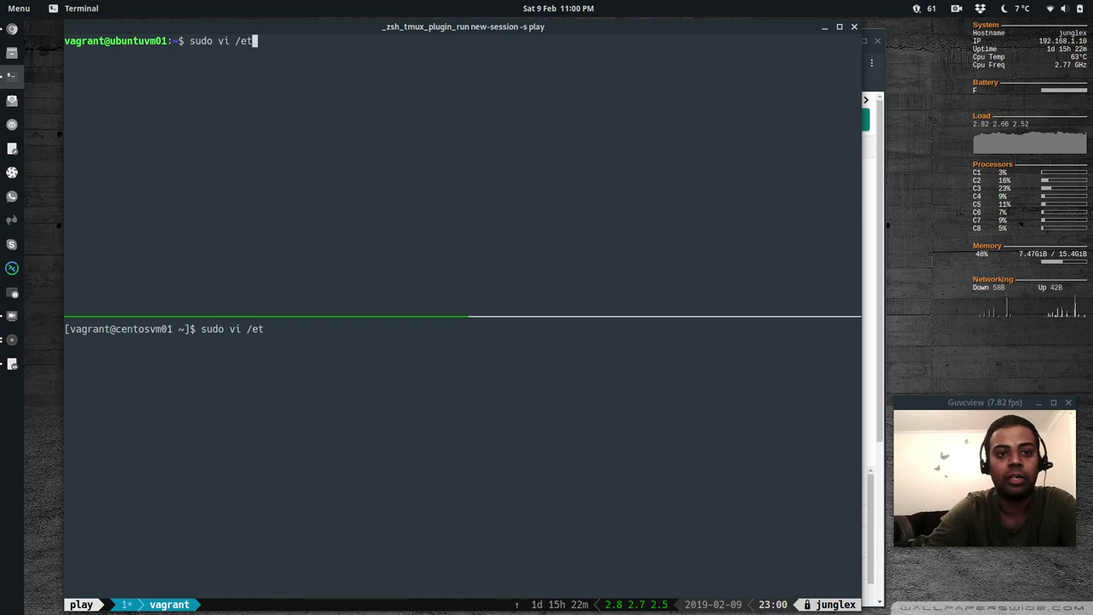
type("c/metricbeat")
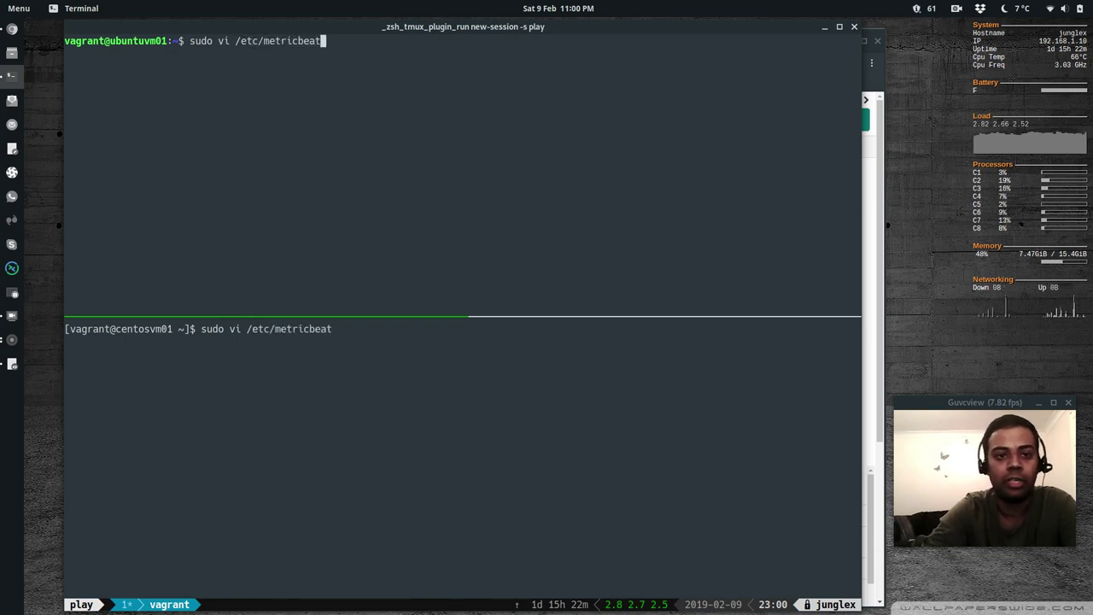
type("/modules.d/")
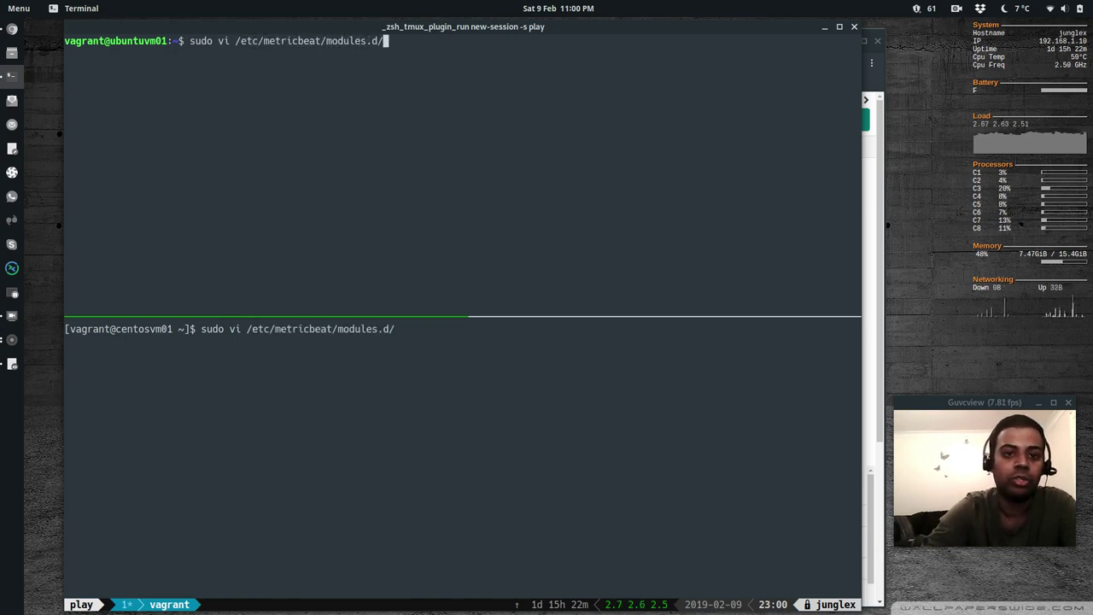
type("syste")
key("Tab")
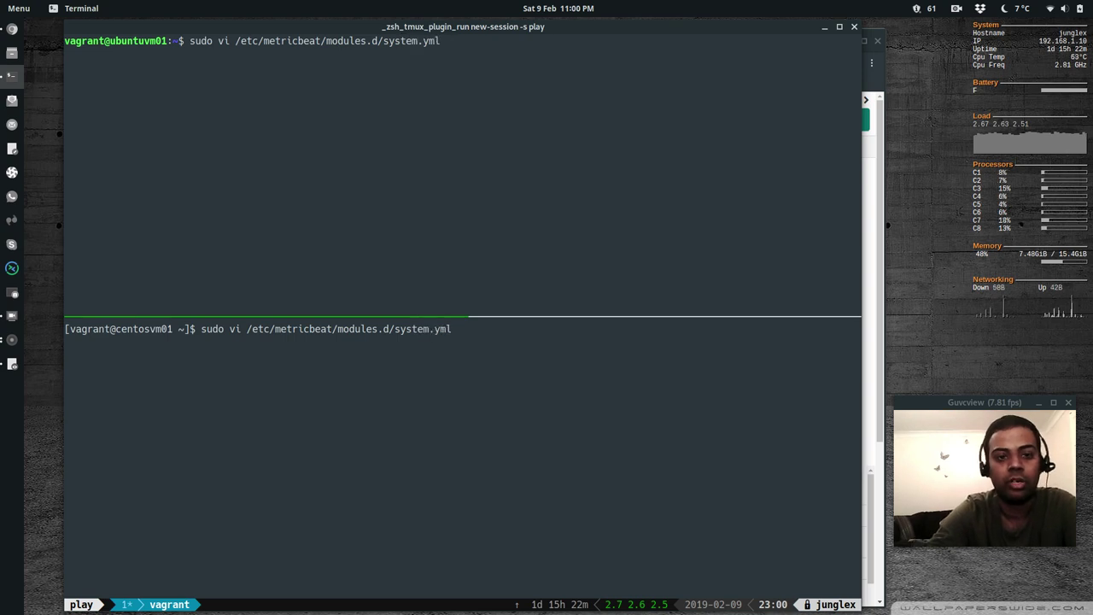
key("Return")
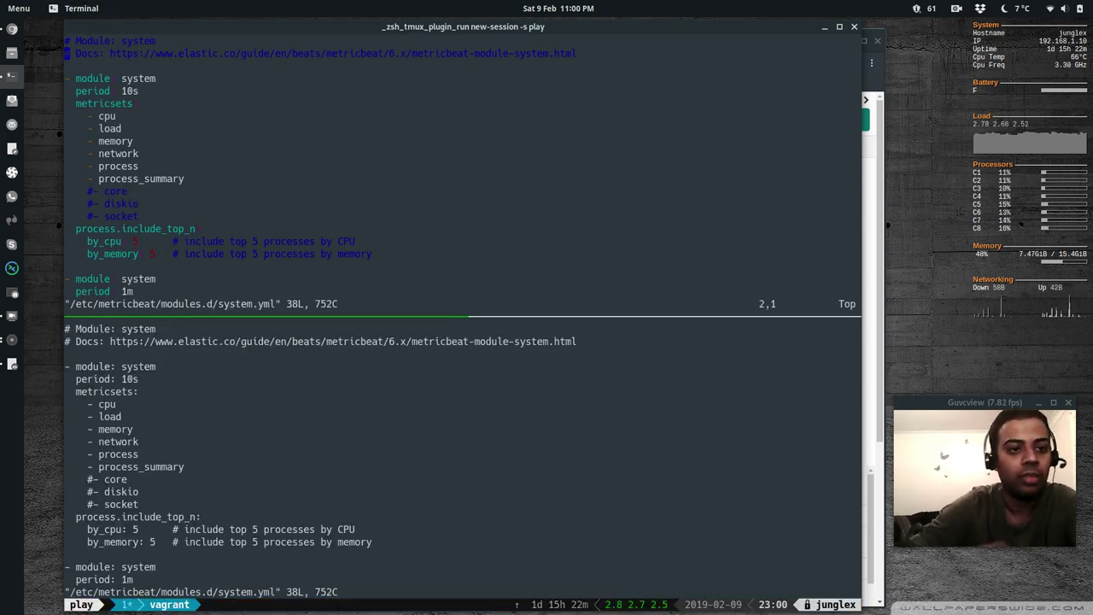
Review the system module's 10s period, memory, process_summary, diskio and by_cpu settings in system.yml
key("j")
key("j")
key("j")
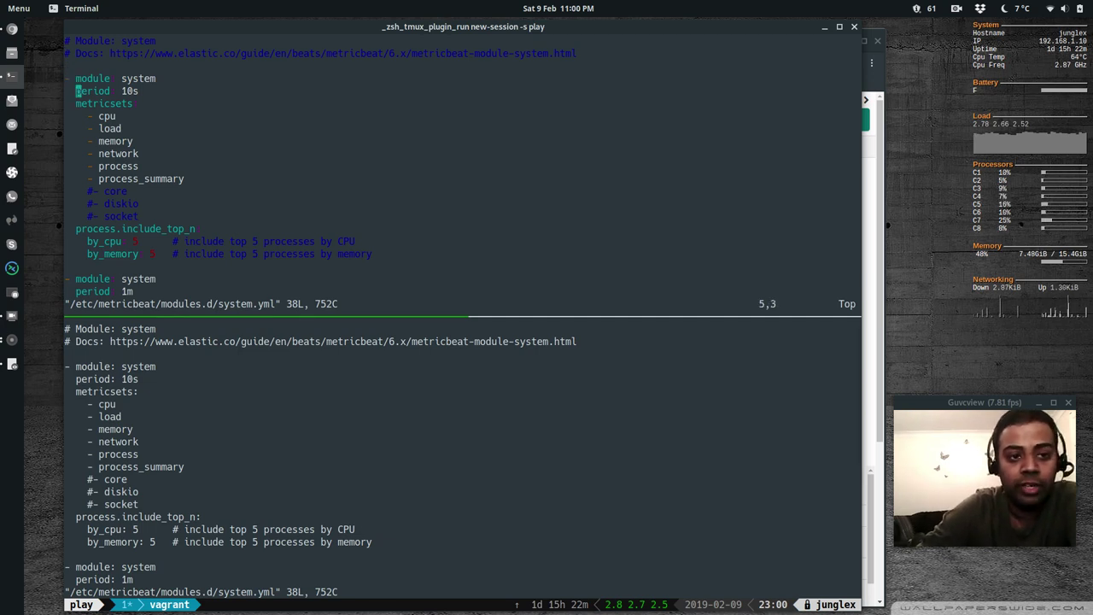
key("l")
key("l")
key("l")
key("l")
key("l")
key("l")
key("l")
key("l")
key("l")
key("l")
key("l")
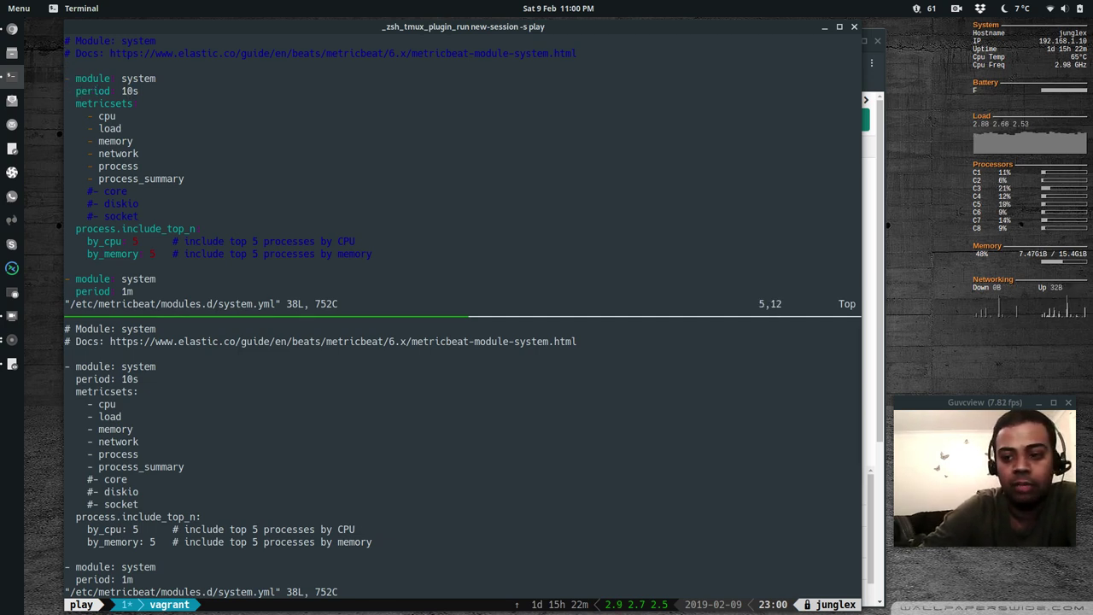
key("j")
key("j")
key("j")
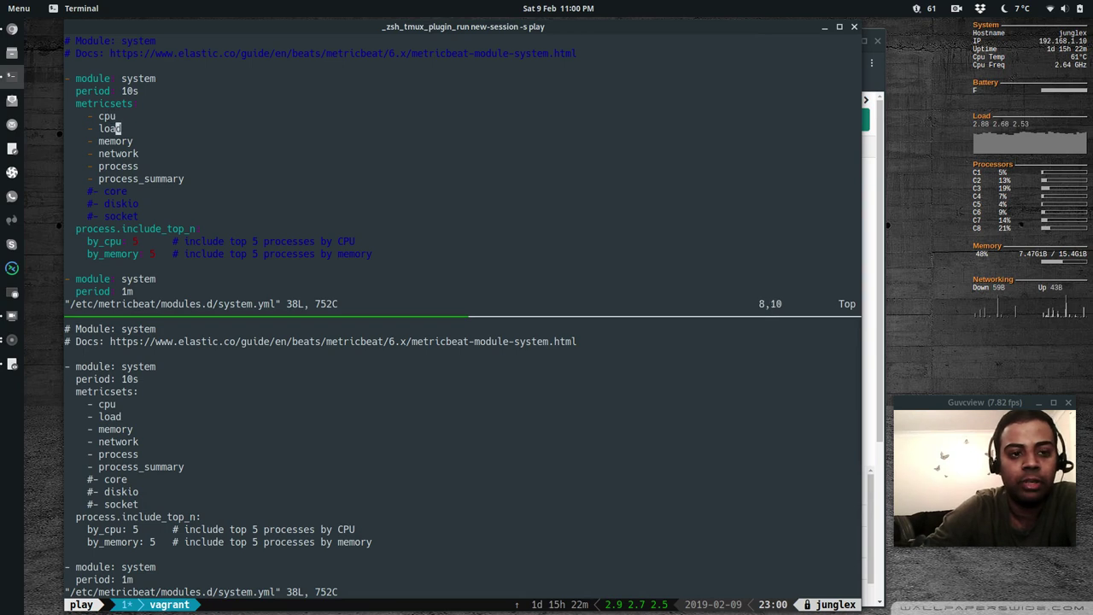
key("j")
key("j")
key("j")
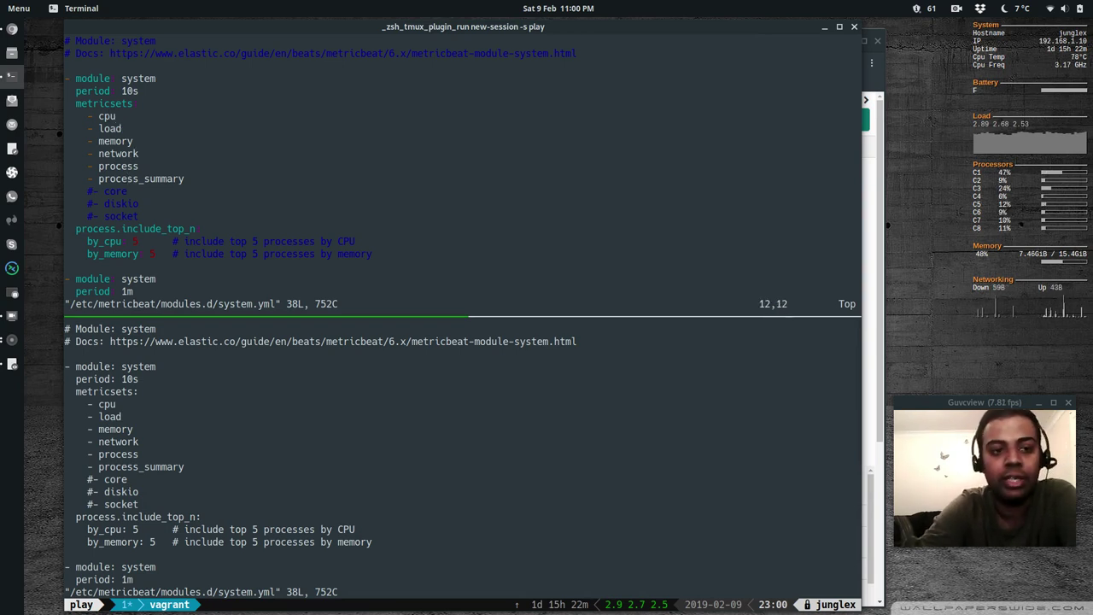
key("j")
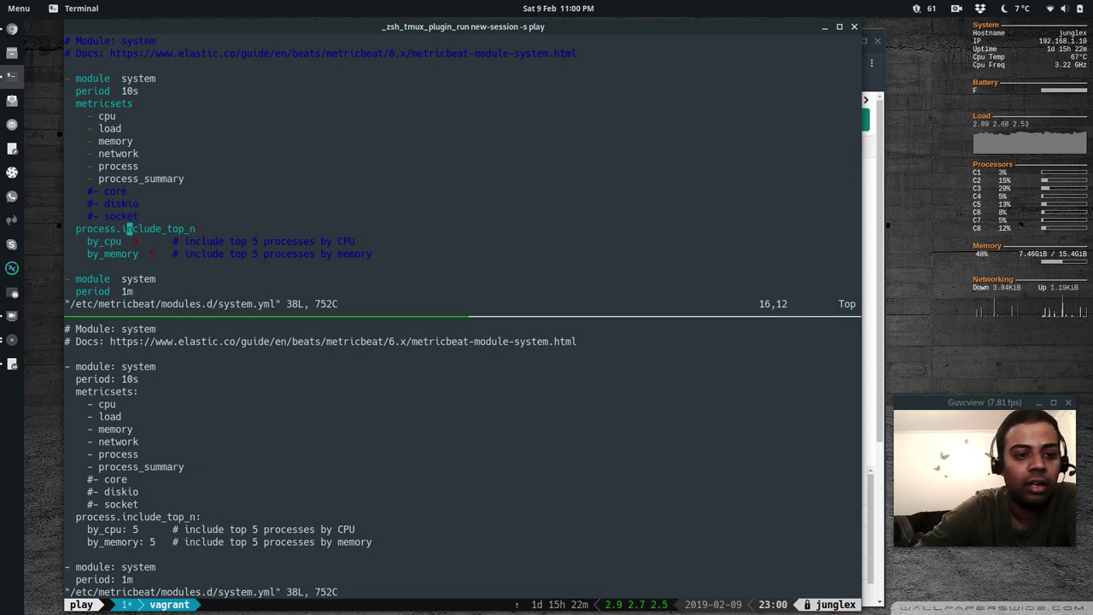
key("j")
key("j")
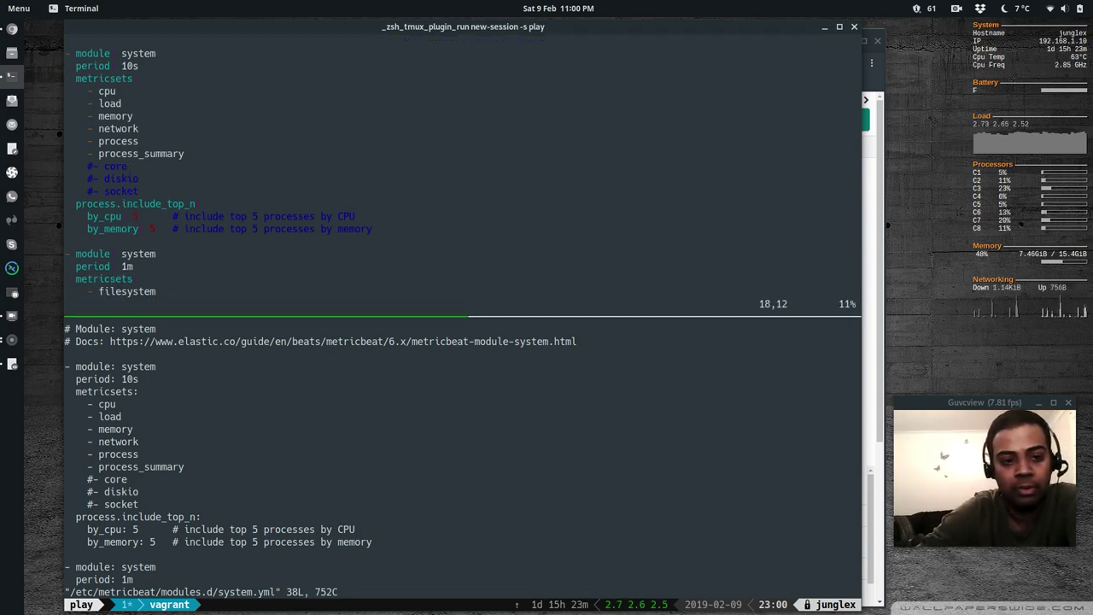
Review the filesystem, fsstat and socket entries, then quit system.yml unchanged on the Ubuntu VM
key("j")
key("j")
key("j")
key("j")
key("j")
key("j")
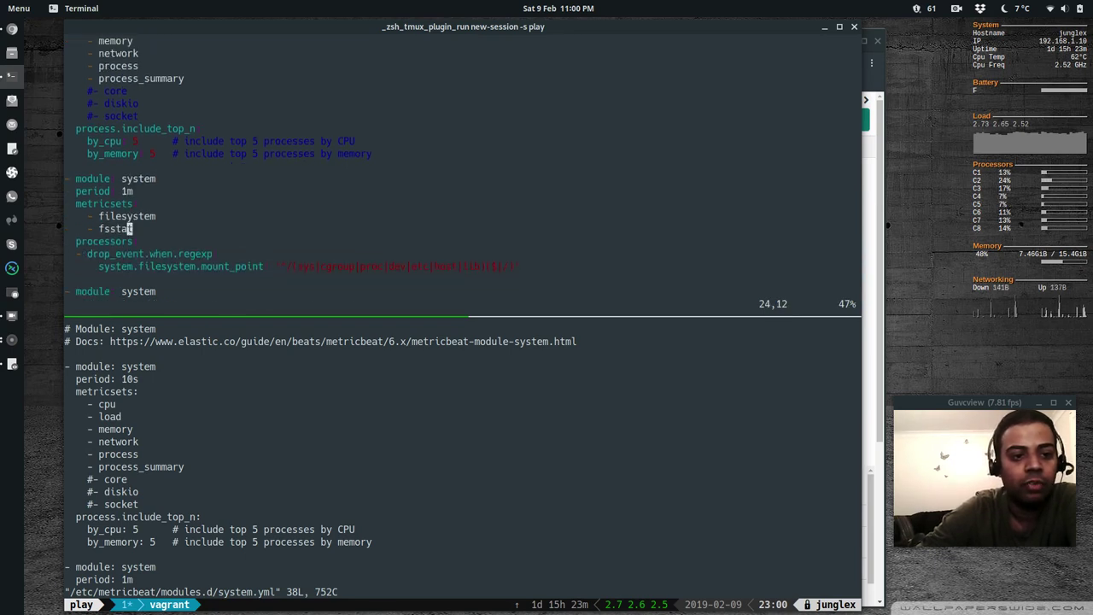
key("k")
key("j")
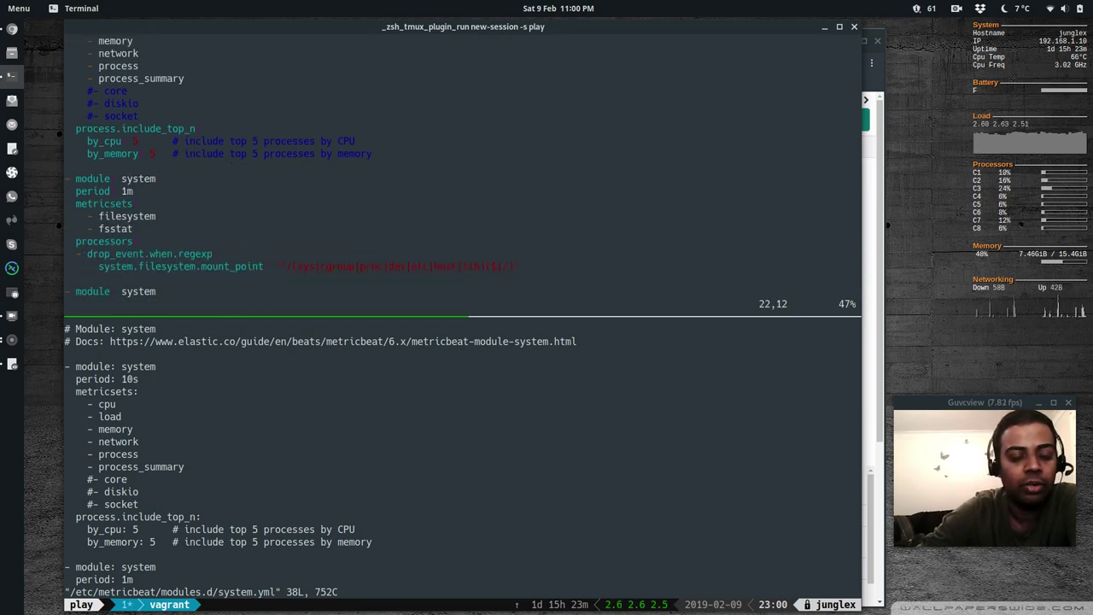
key("j")
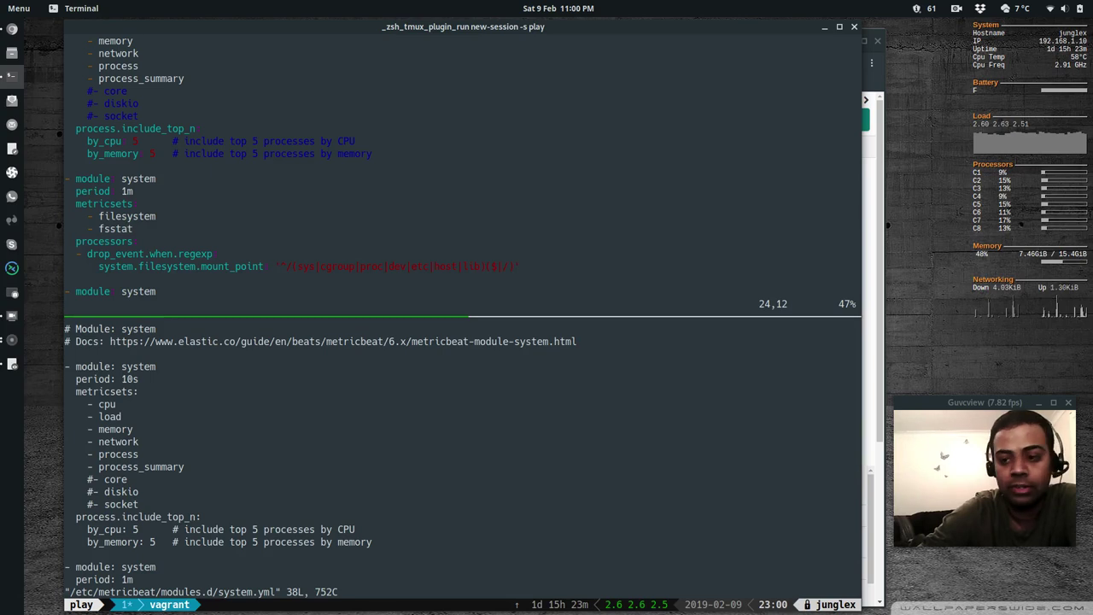
key("j")
key("j")
key("j")
key("j")
key("j")
key("j")
key("j")
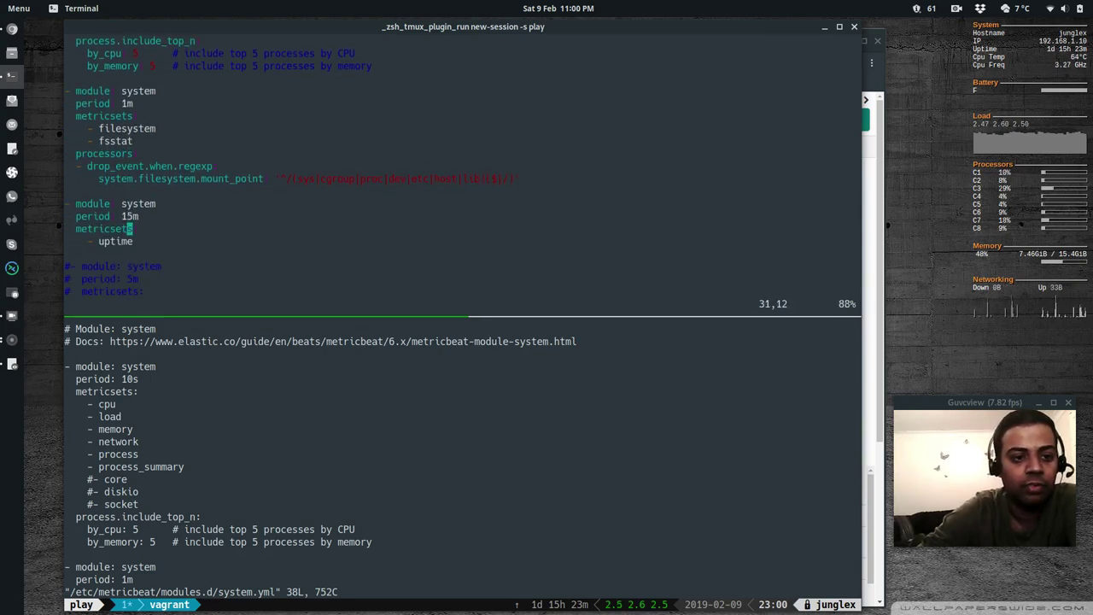
key("j")
key("j")
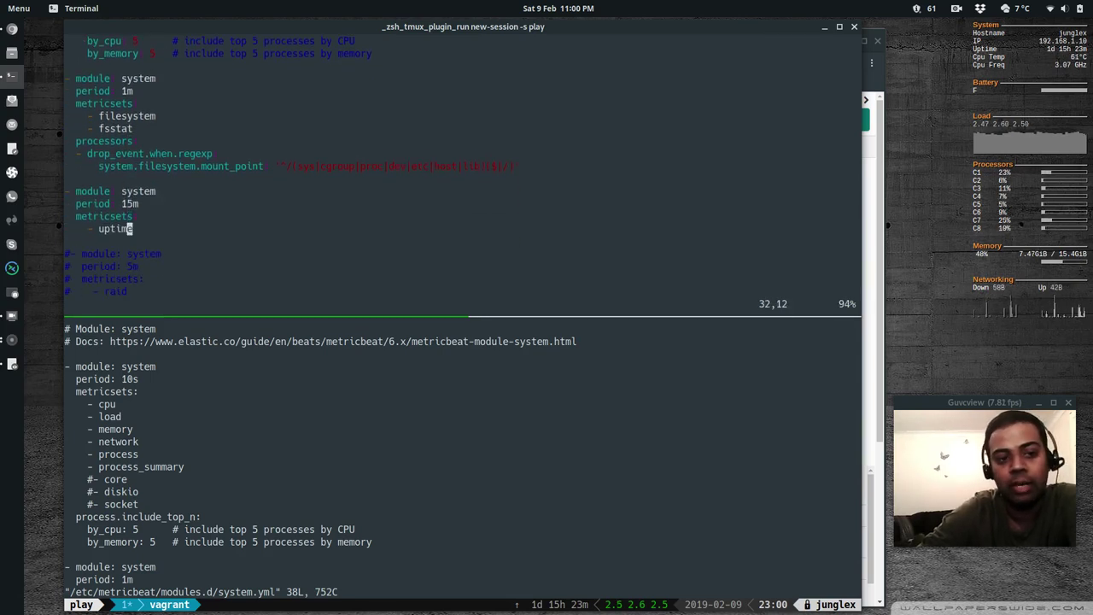
key("k")
key("k")
key("k")
key("k")
key("k")
key("k")
key("k")
key("k")
key("k")
key("k")
key("k")
key("k")
key("k")
key("k")
key("k")
key("k")
key("k")
key("k")
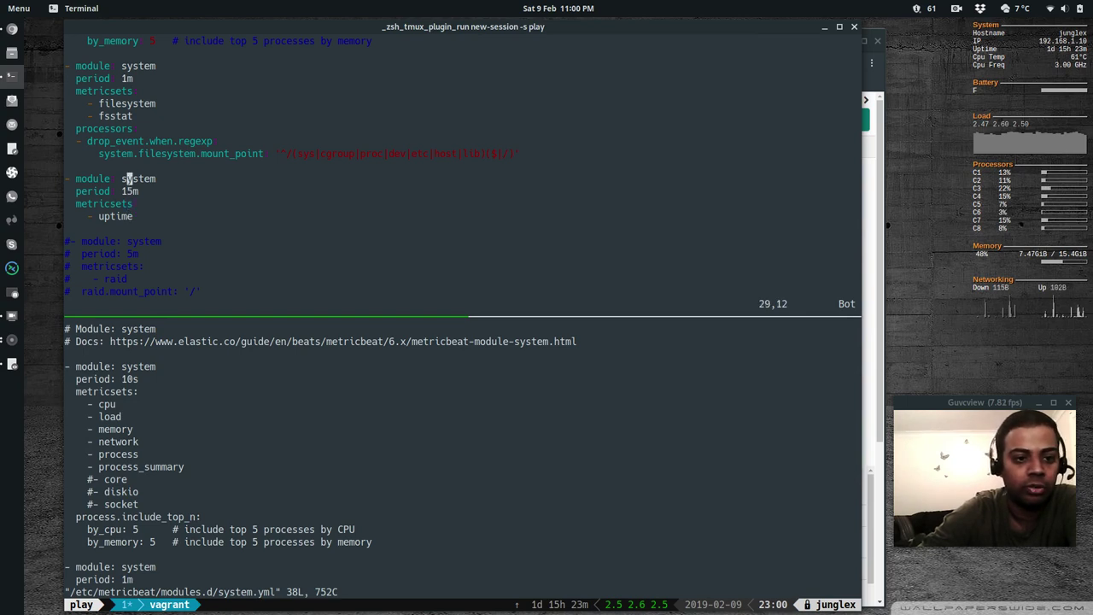
key("k")
key("k")
key("k")
key("k")
key("k")
key("k")
key("k")
key("k")
key("k")
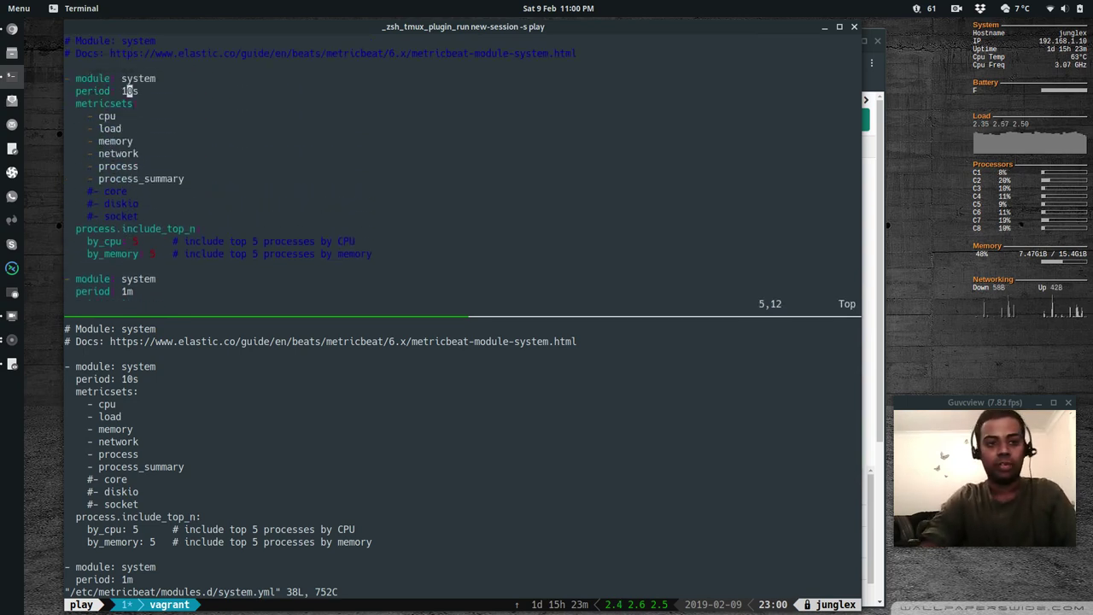
key("k")
key("k")
key("k")
type(":q")
key("Return")
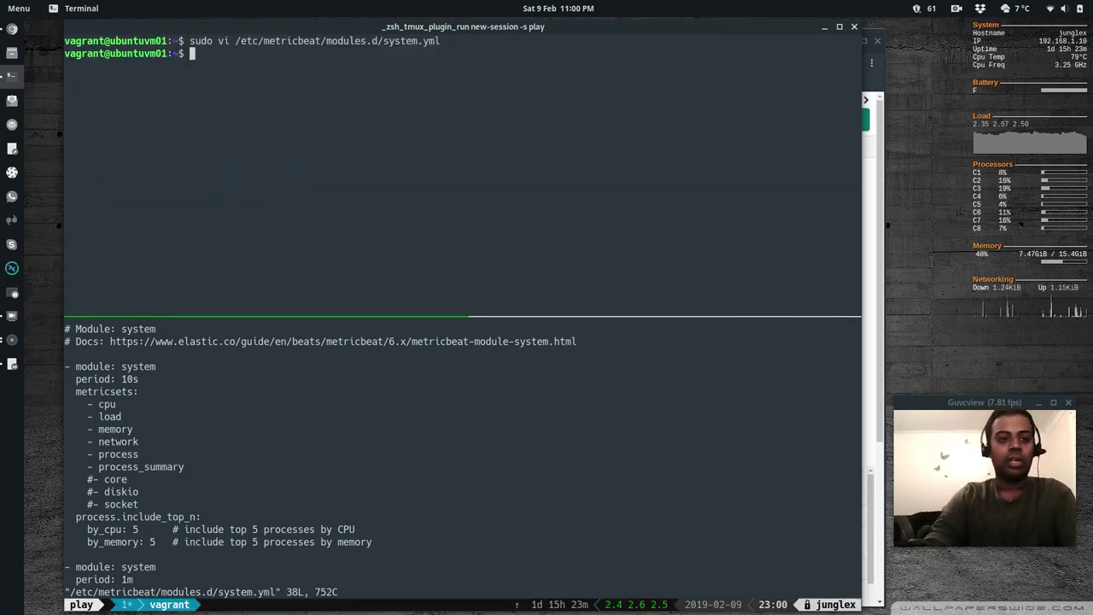
Quit vi on the CentOS VM, clear it, and run sudo systemctl status metricbeat on both VMs
type(":q")
key("Return")
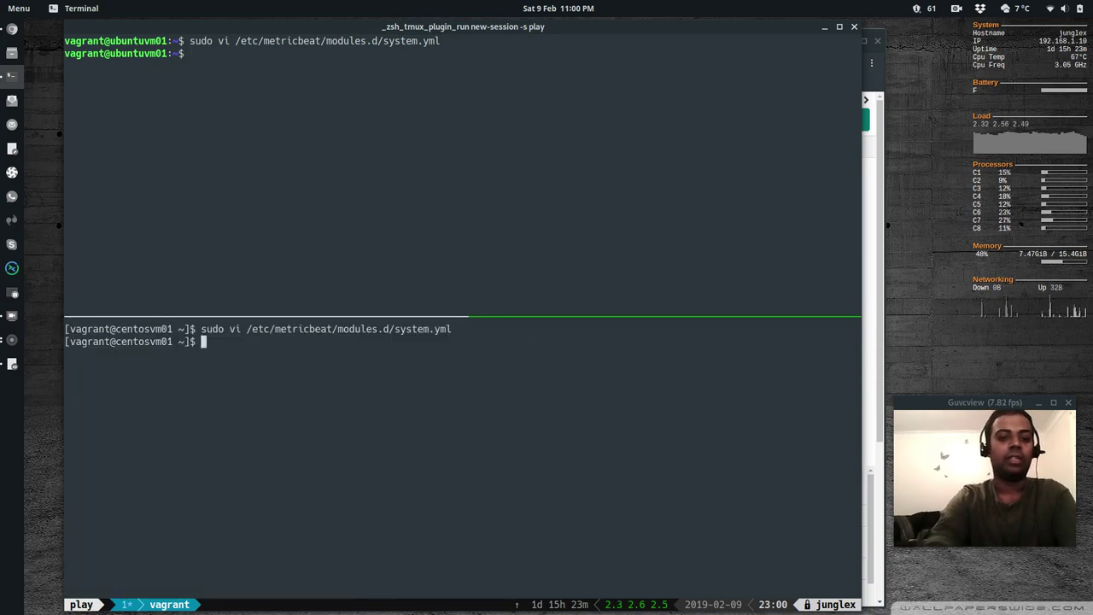
key("ctrl+l")
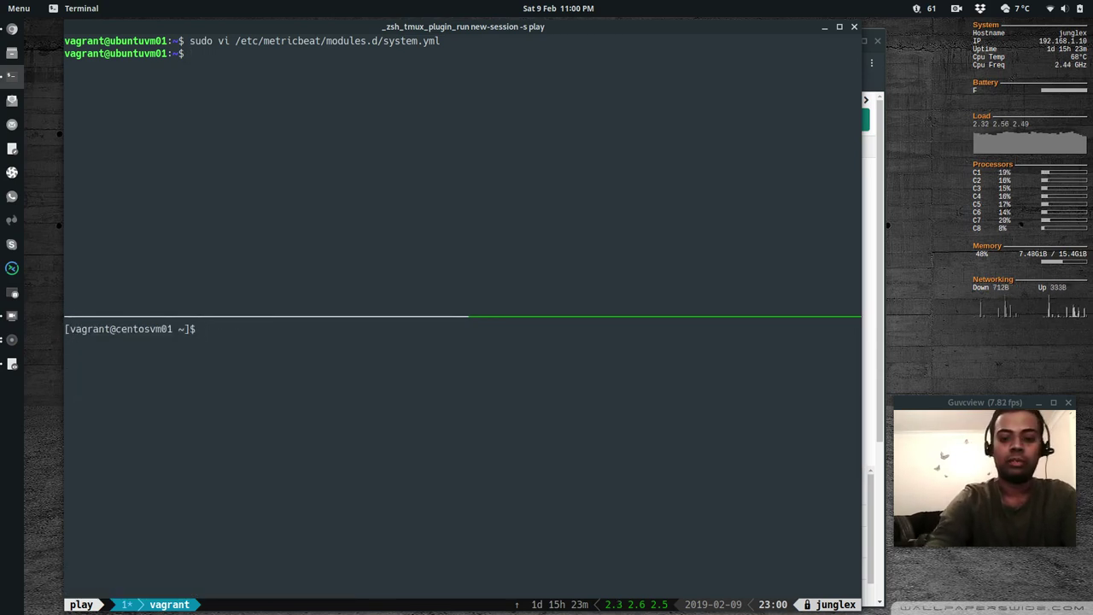
type("sudo ")
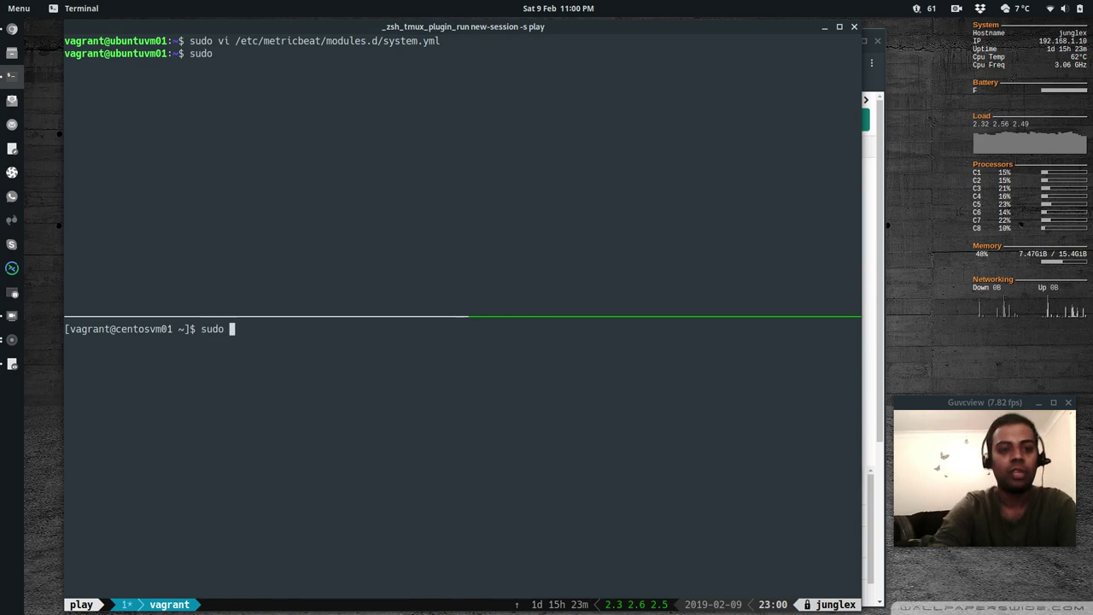
type("systemctl st")
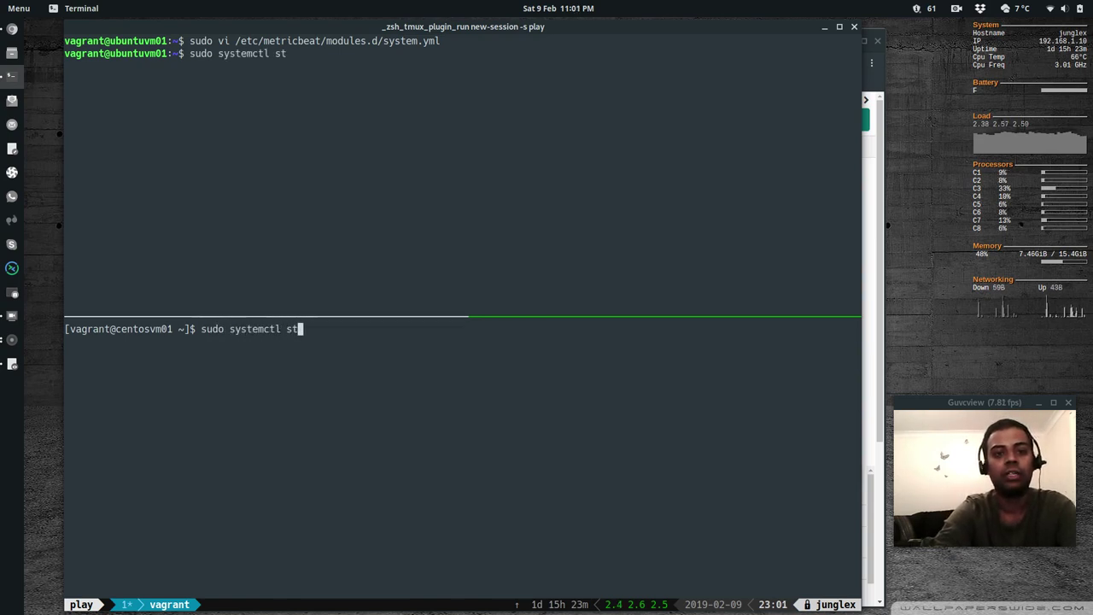
type("atus metricbeat")
key("Return")
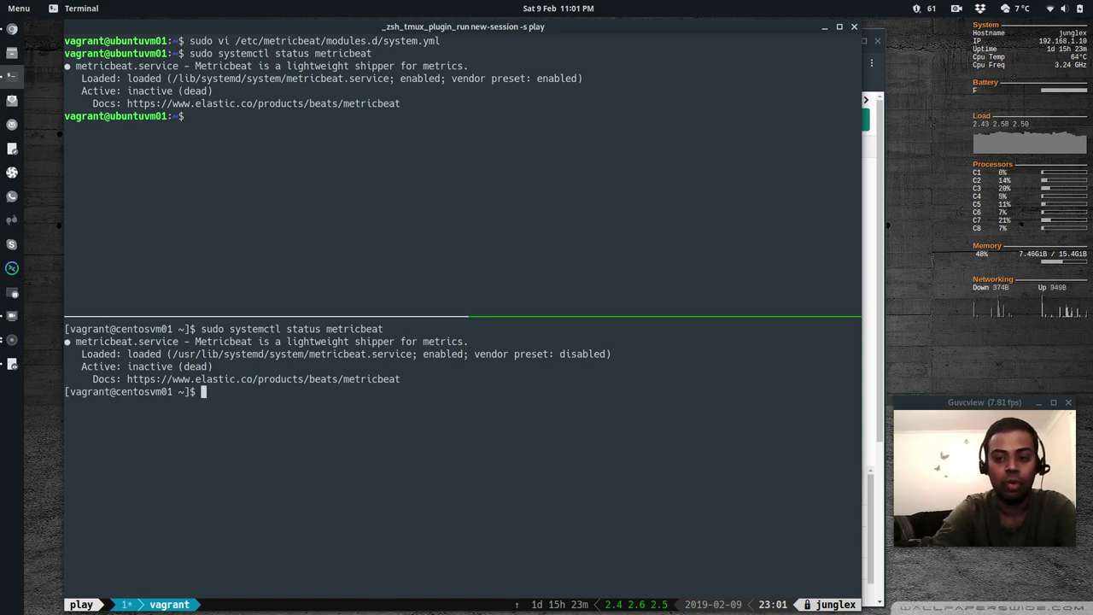
Run sudo metricbeat setup on both VMs and type the sudo systemctl start metricbeat command
type("udo metribea")
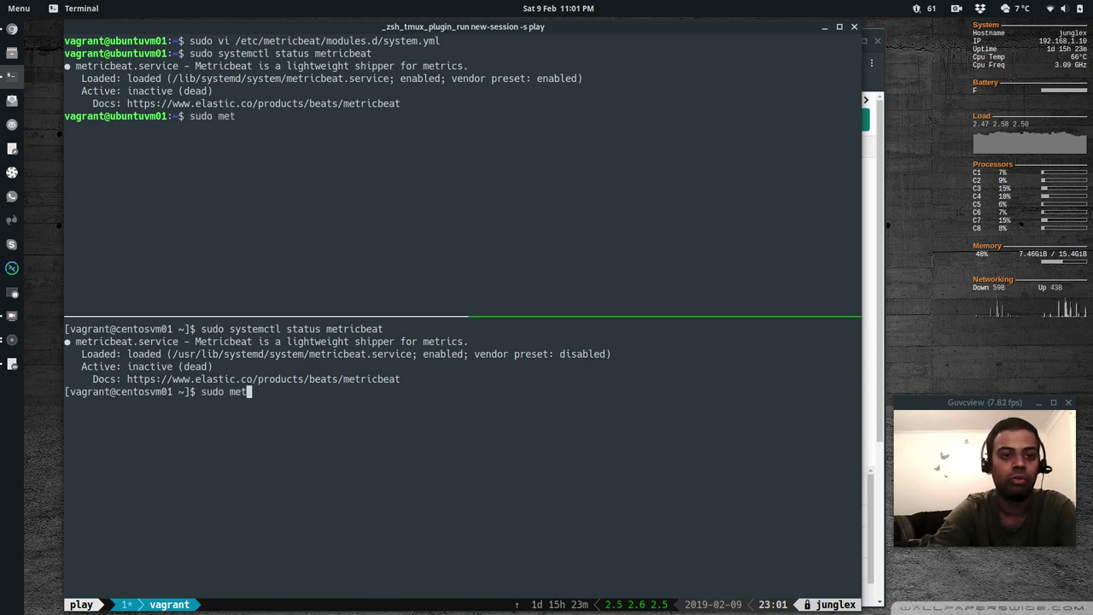
key("BackSpace")
key("BackSpace")
key("BackSpace")
type("c")
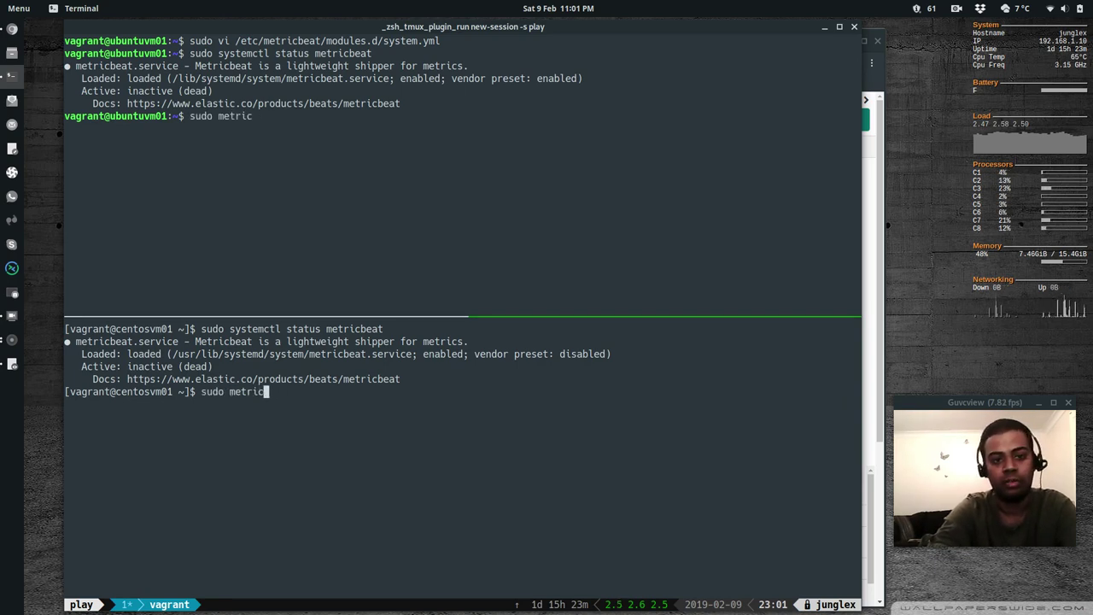
type("beat setup")
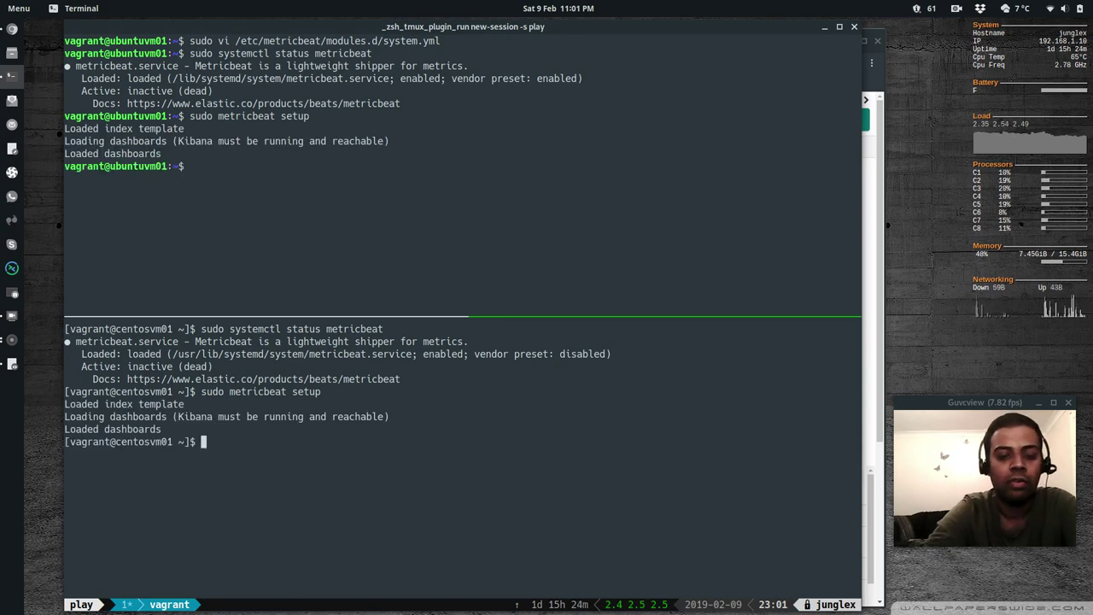
type("sudo ")
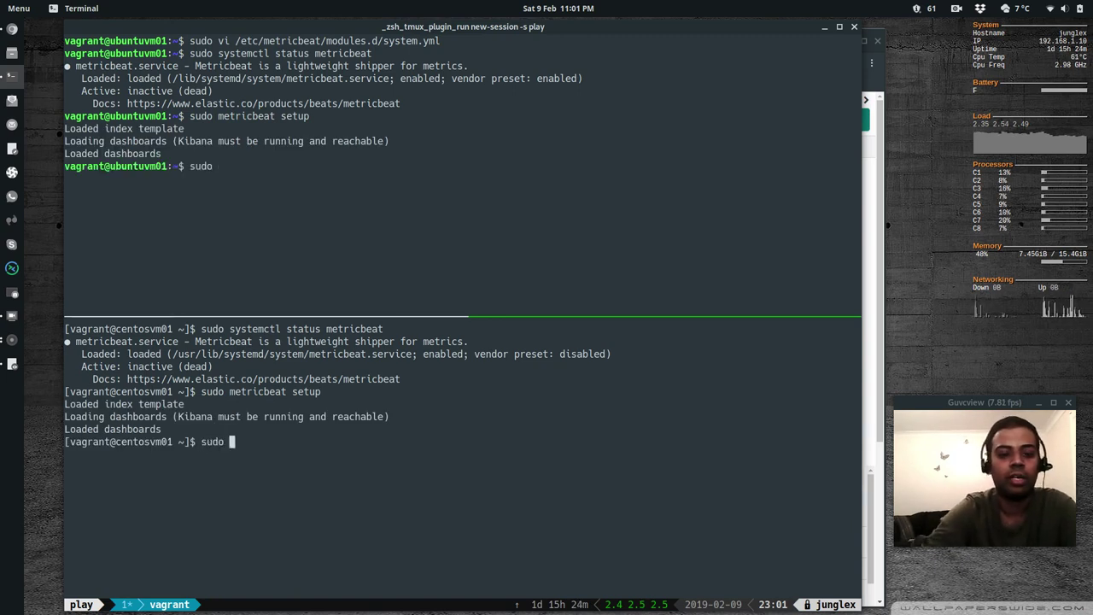
type("systemctl ")
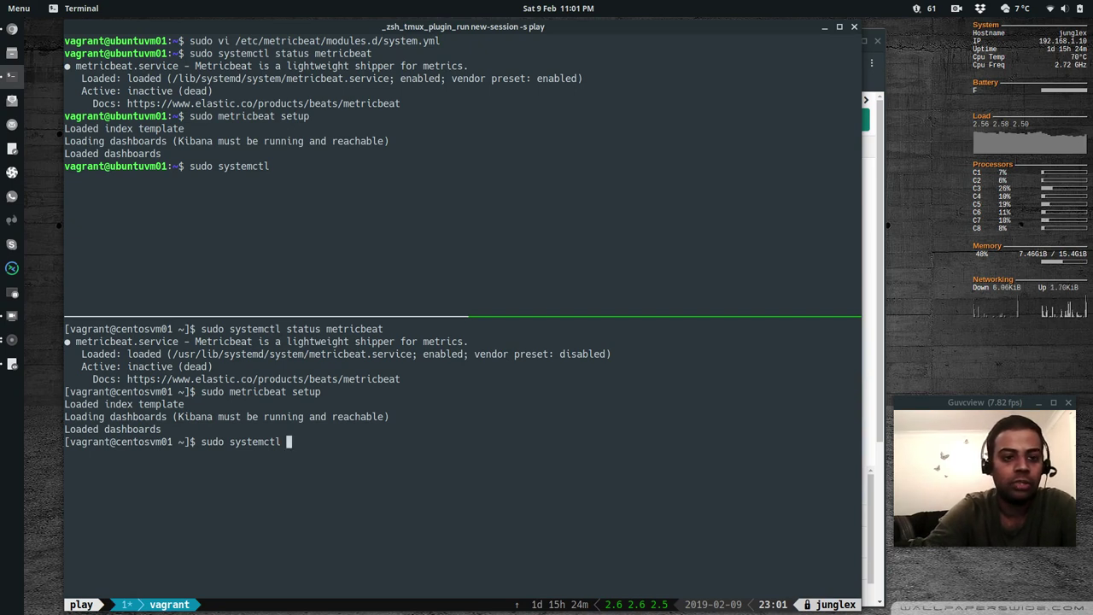
type("start metricbea")
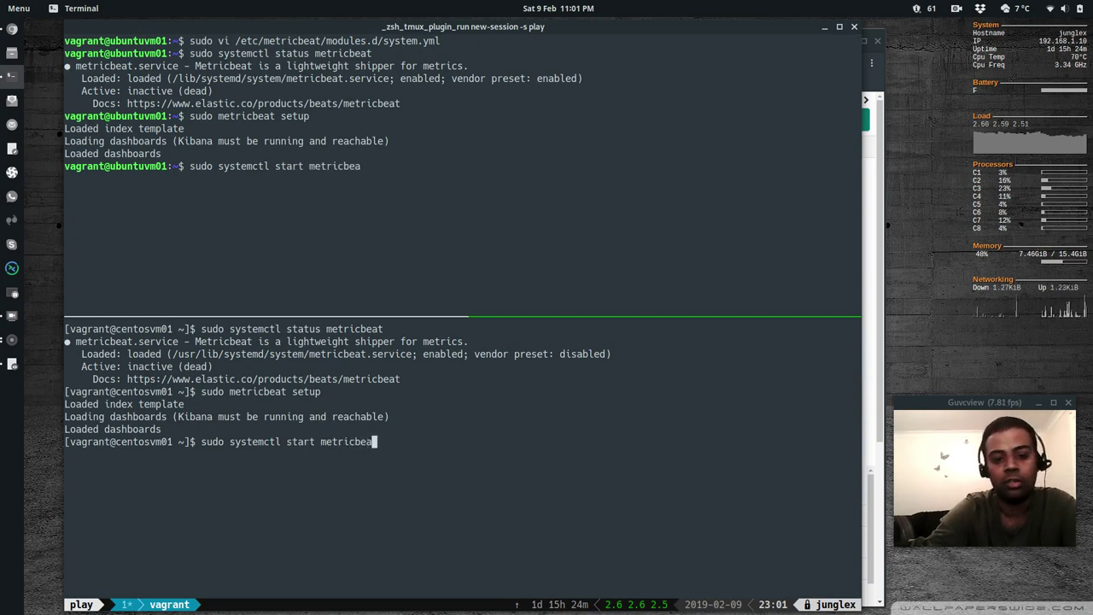
type("t")
Start Metricbeat on both VMs, confirm it is active (running), and clear both panes
key("Return")
type("sudo s")
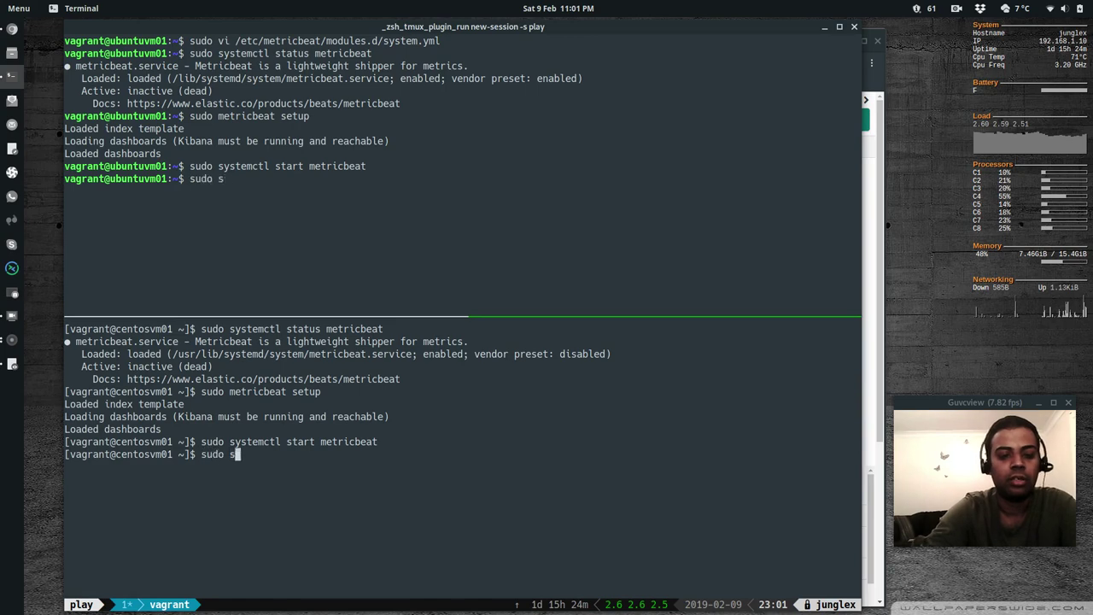
type("ystemctl status met")
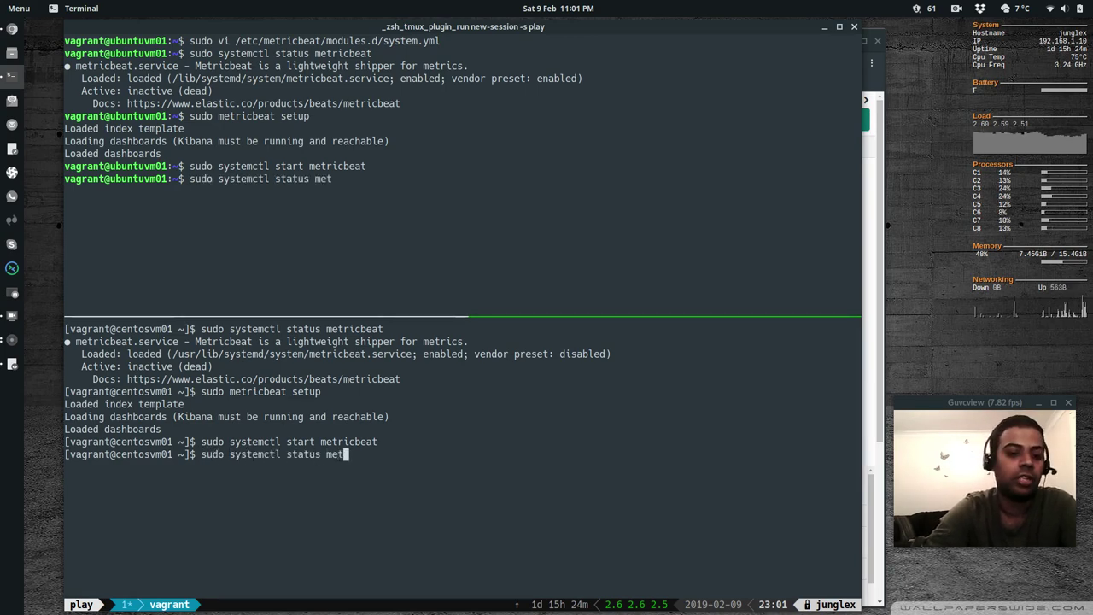
type("ricbeat")
key("Return")
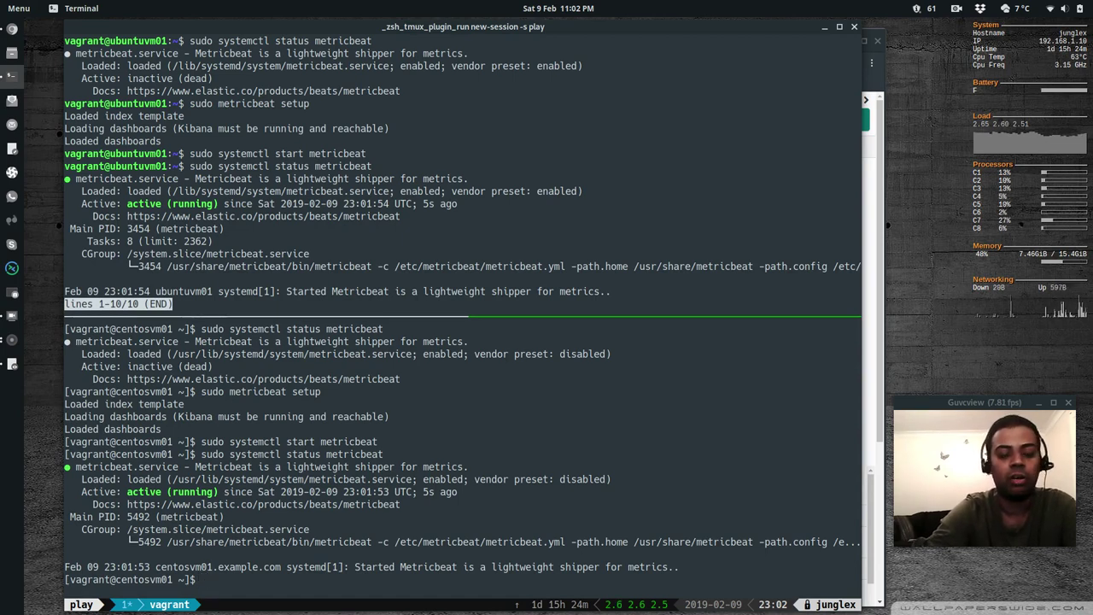
key("q")
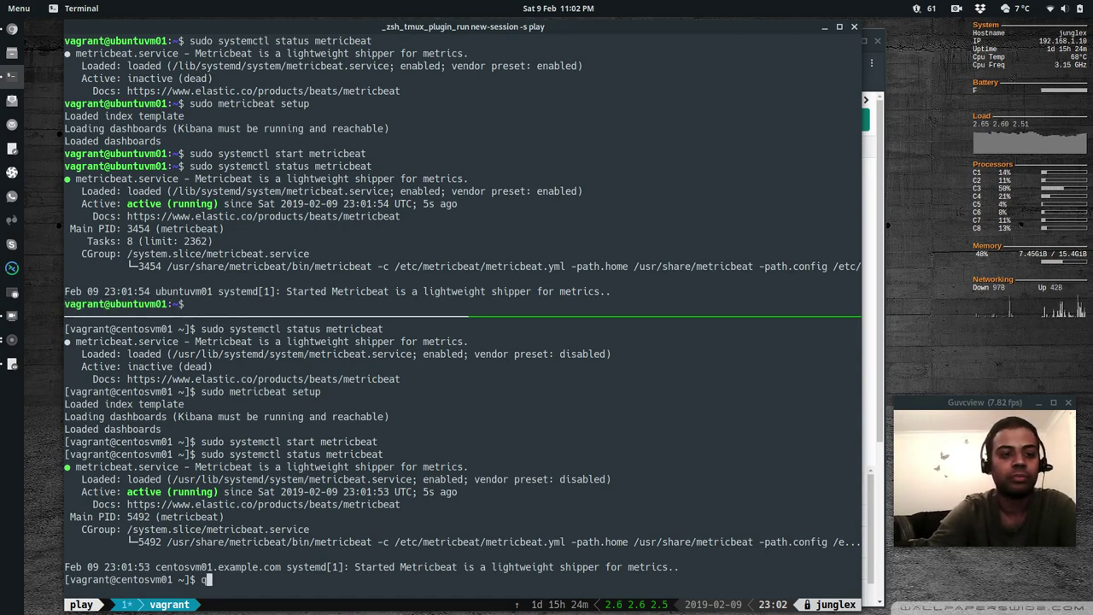
key("ctrl+l")
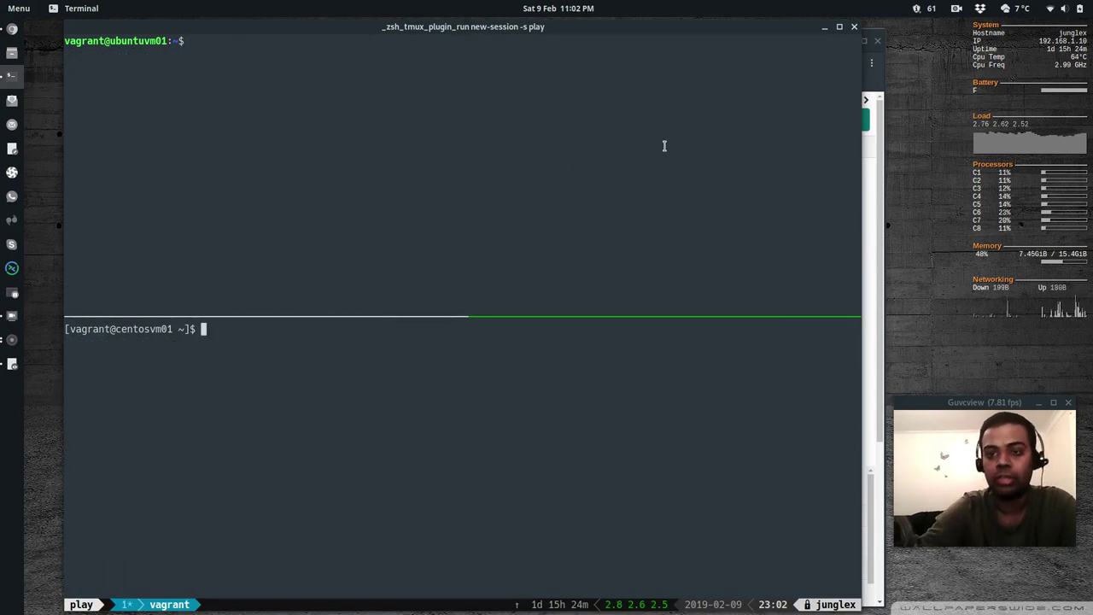
key("alt+Tab")
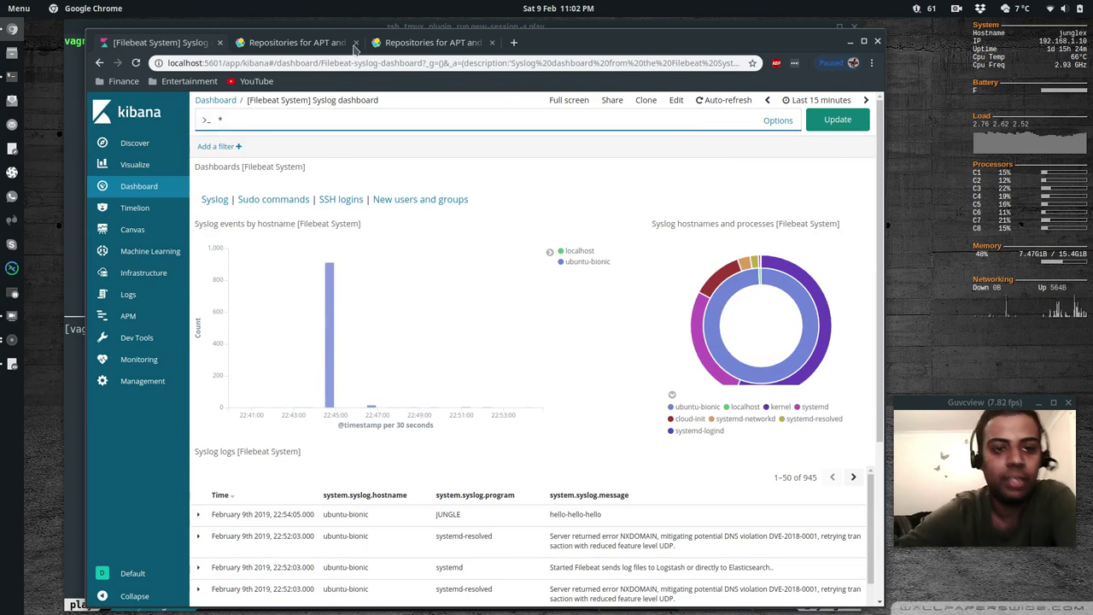
scroll(433, 495, "down", 10)
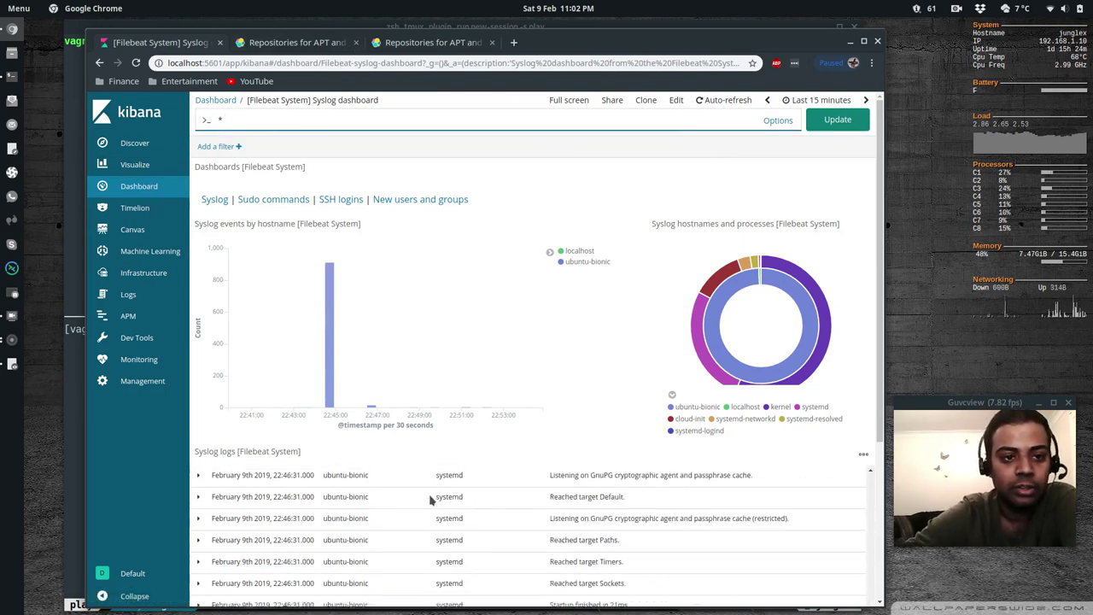
scroll(432, 501, "up", 10)
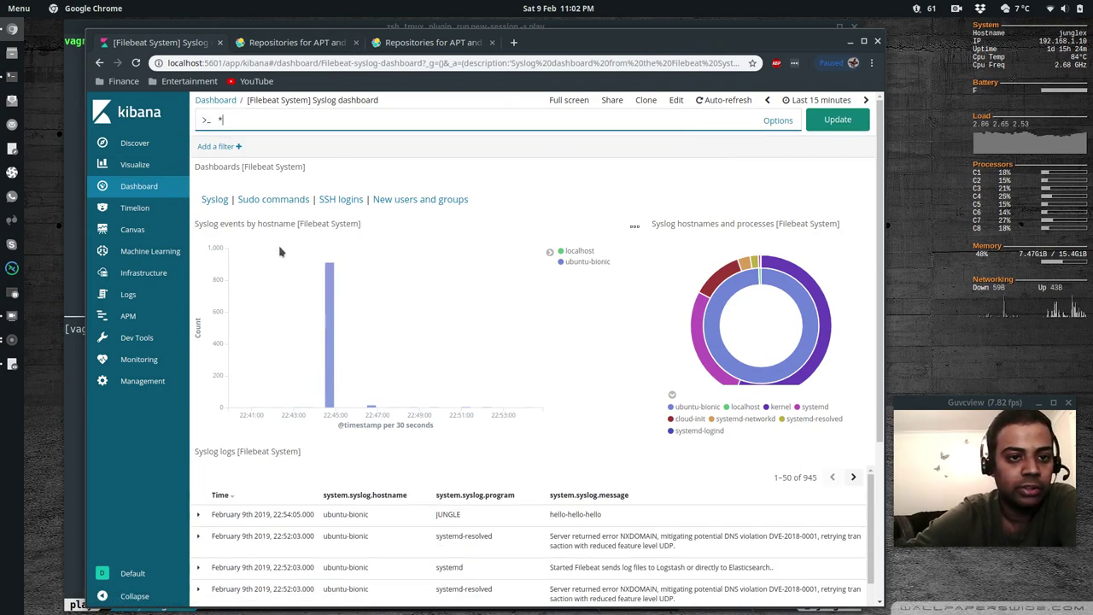
left_click(137, 272)
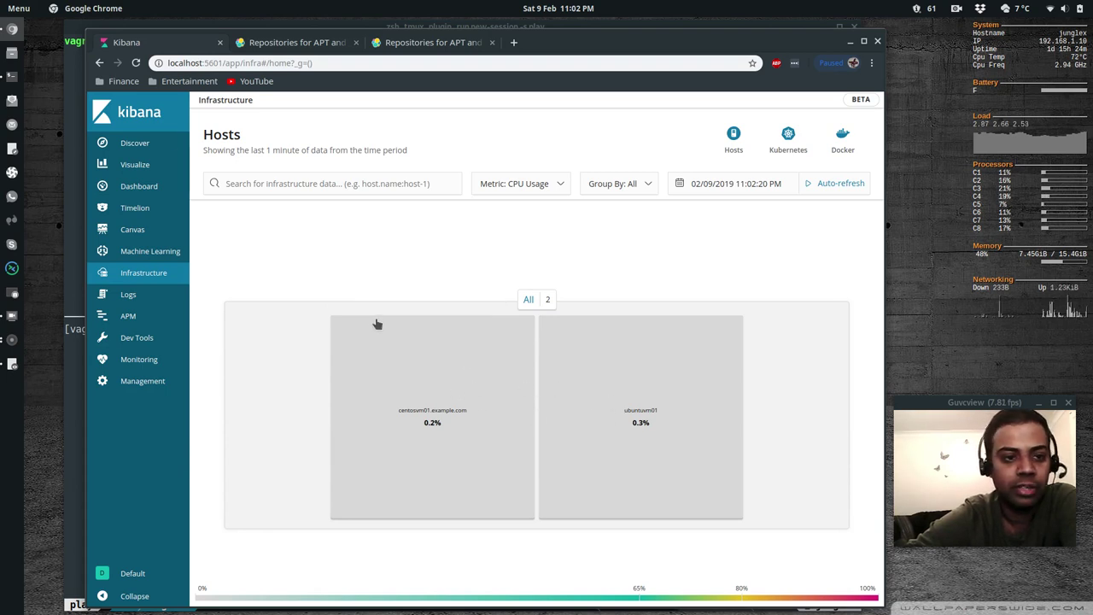
left_click(134, 193)
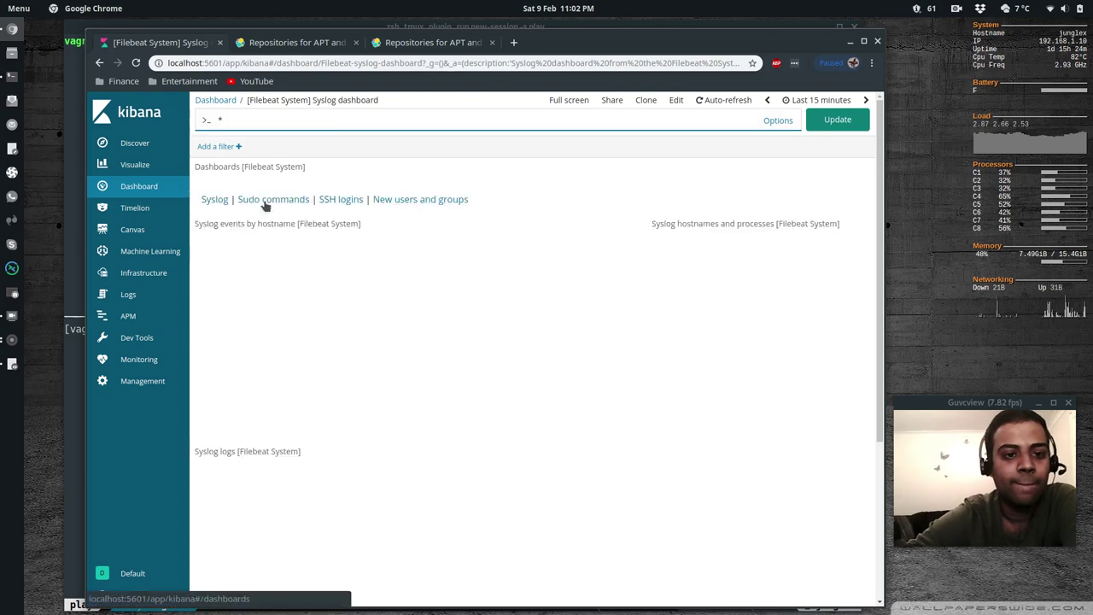
Filter the Kibana dashboards list by 'metricbeat' and open [Metricbeat System] Host overview
left_click(134, 187)
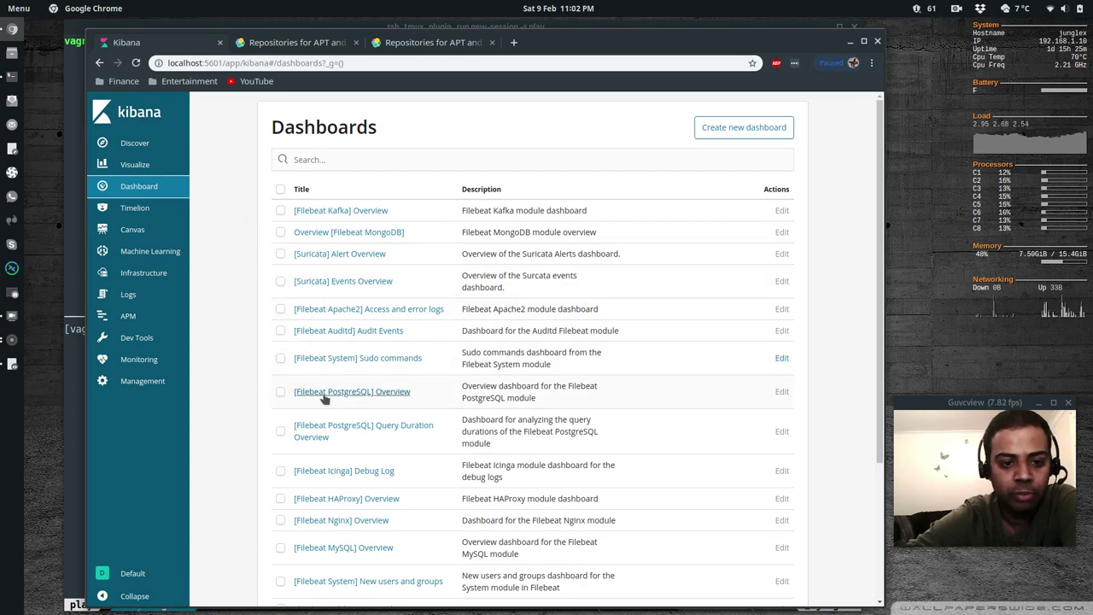
scroll(311, 495, "down", 3)
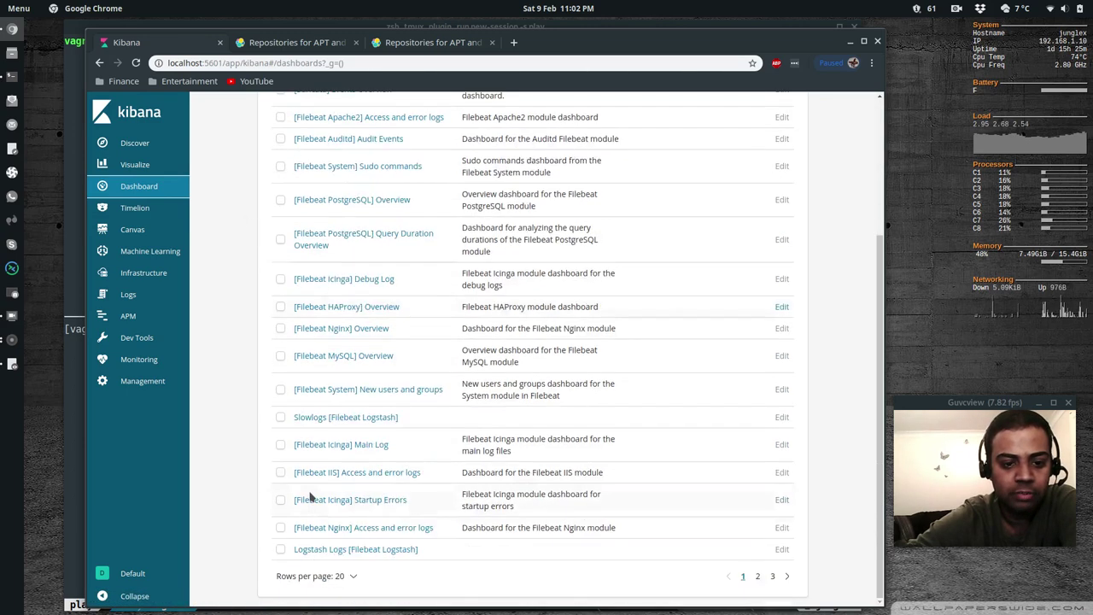
scroll(310, 497, "up", 3)
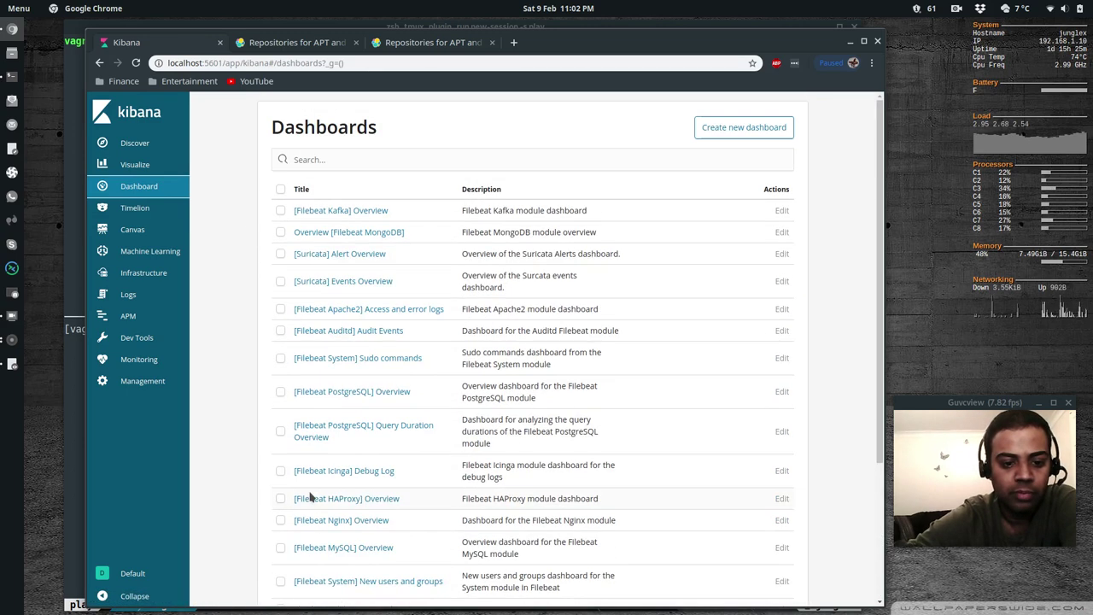
left_click(327, 159)
type("metricbeat")
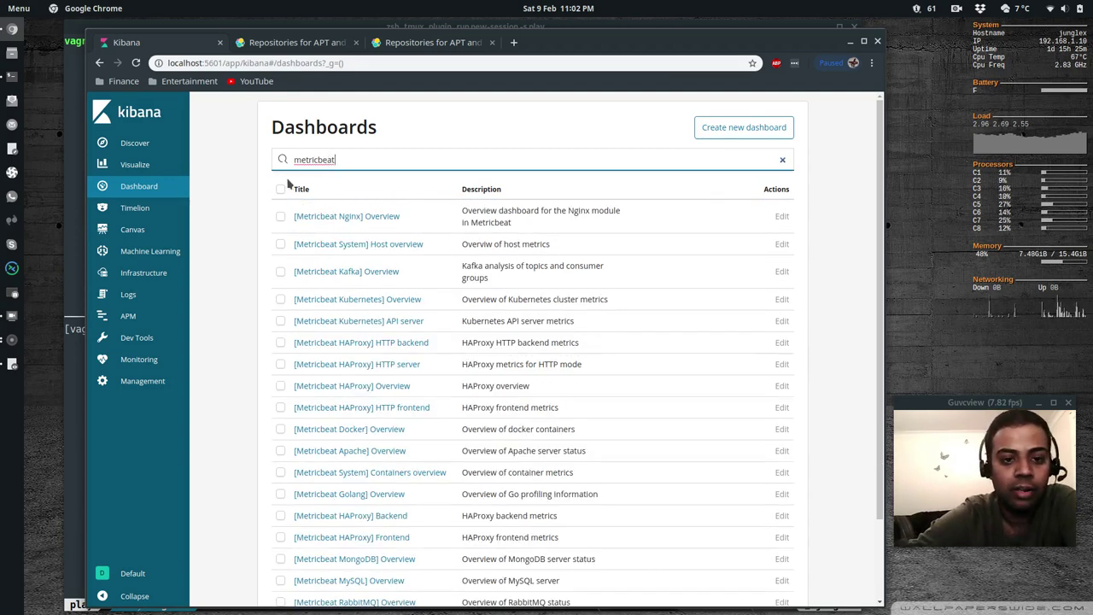
left_click(346, 246)
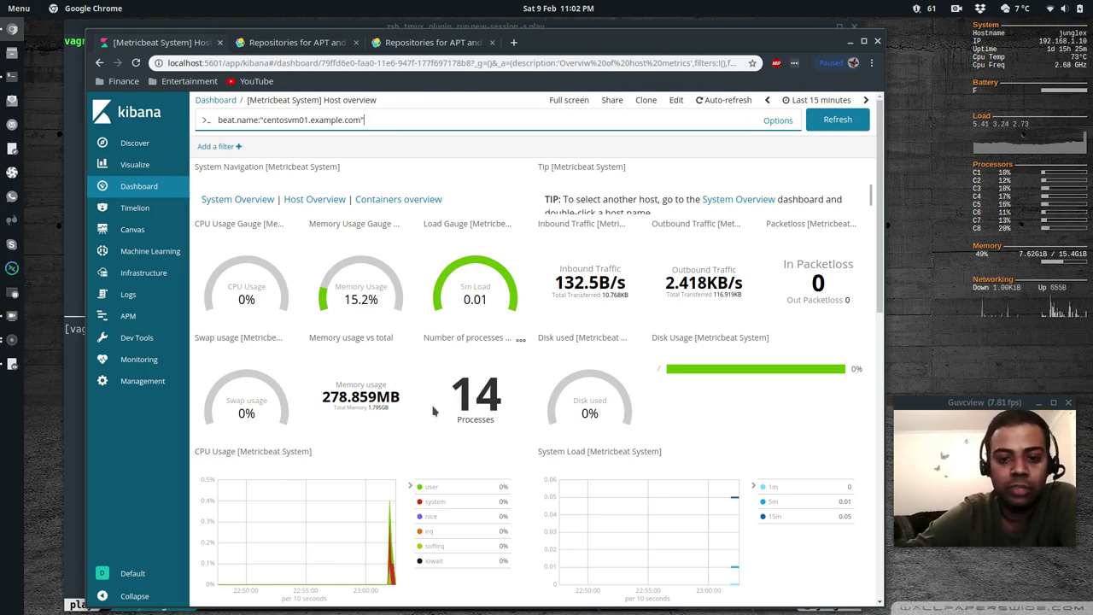
Scroll through the CentOS host's metric panels, then open the Metricbeat System Overview for all hosts
scroll(432, 412, "down", 8)
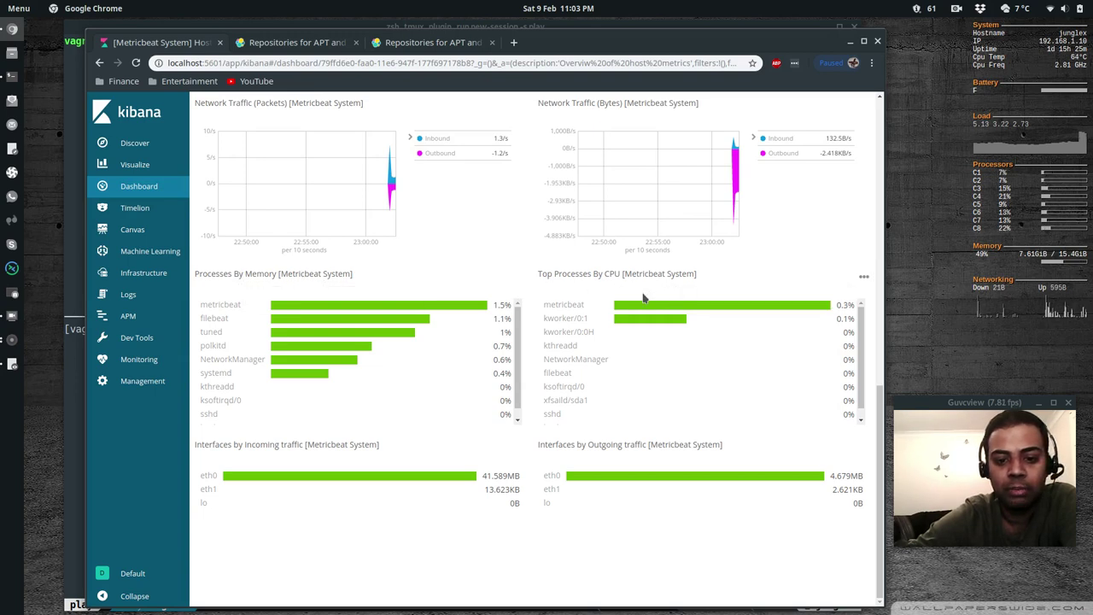
scroll(488, 289, "up", 4)
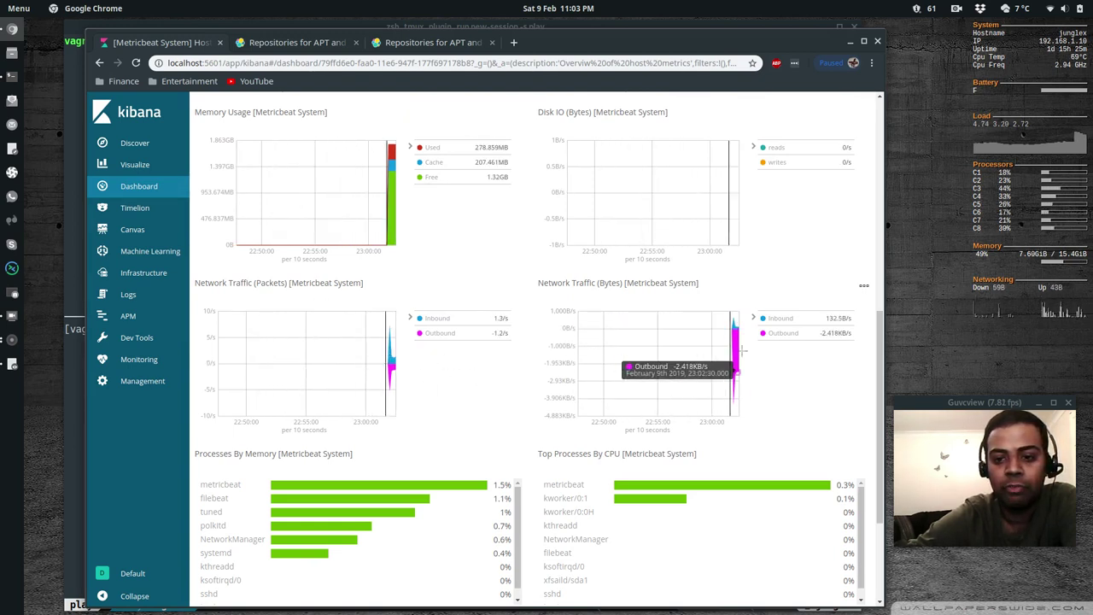
scroll(521, 281, "up", 2)
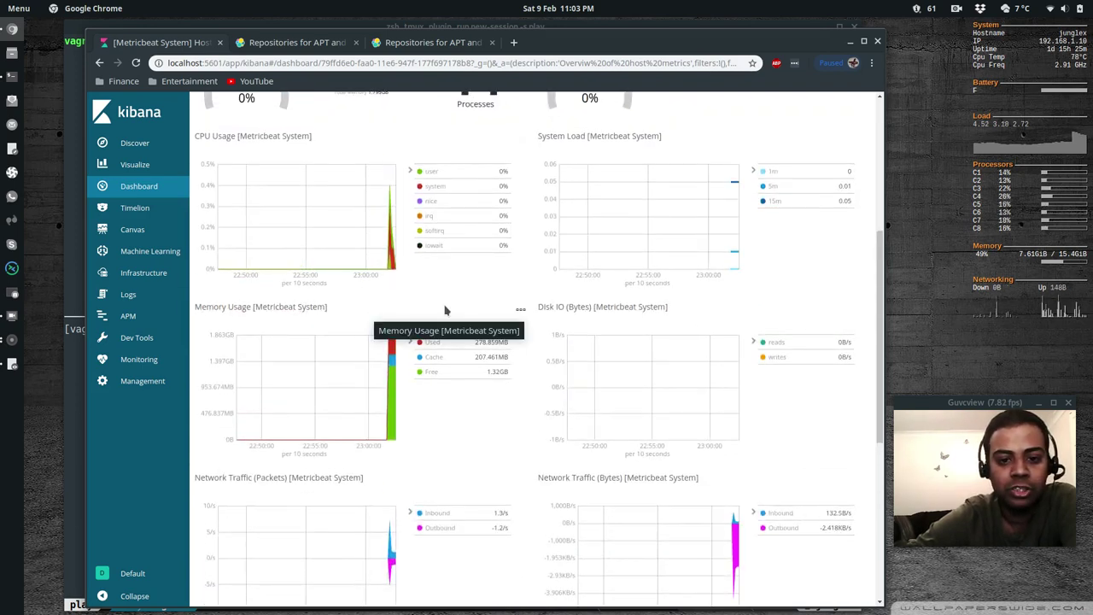
scroll(438, 291, "up", 3)
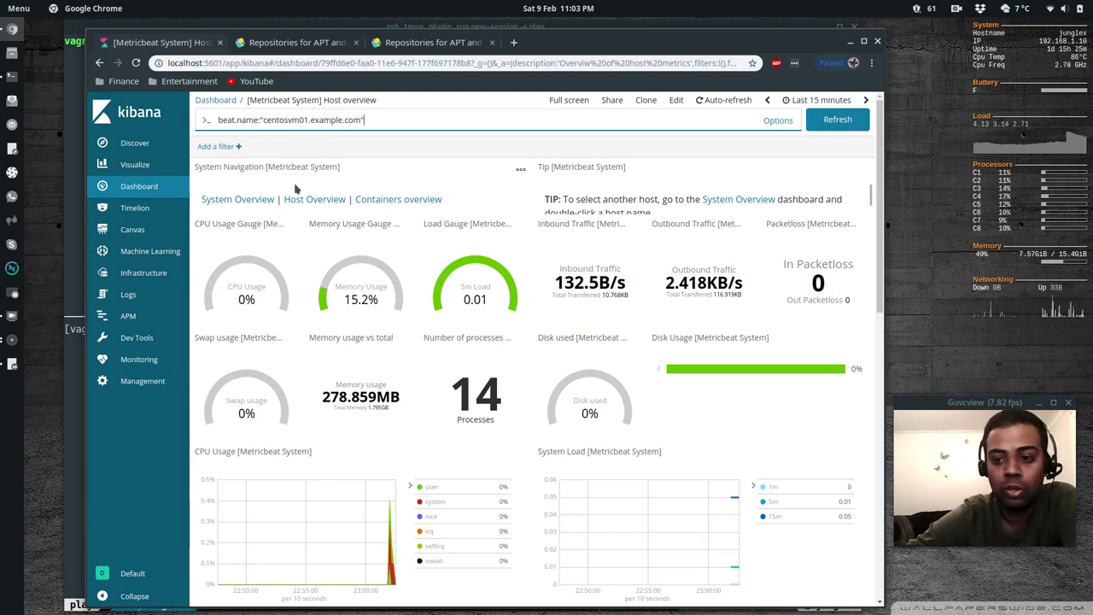
left_click(235, 199)
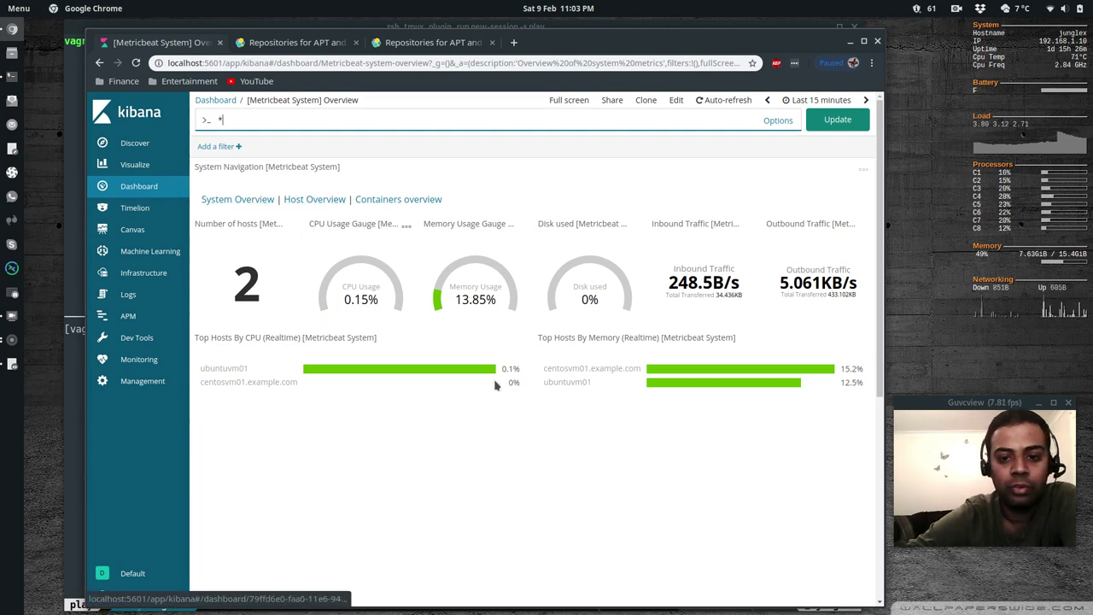
Drill into ubuntuvm01 from Top Hosts By CPU and scroll through its host overview panels
double_click(663, 383)
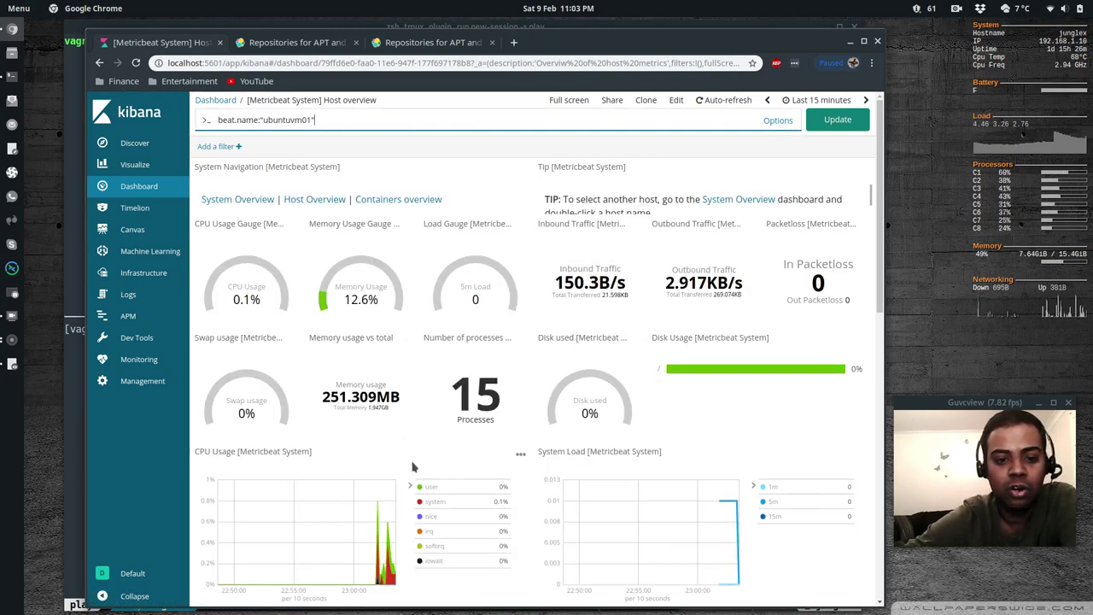
scroll(413, 467, "down", 10)
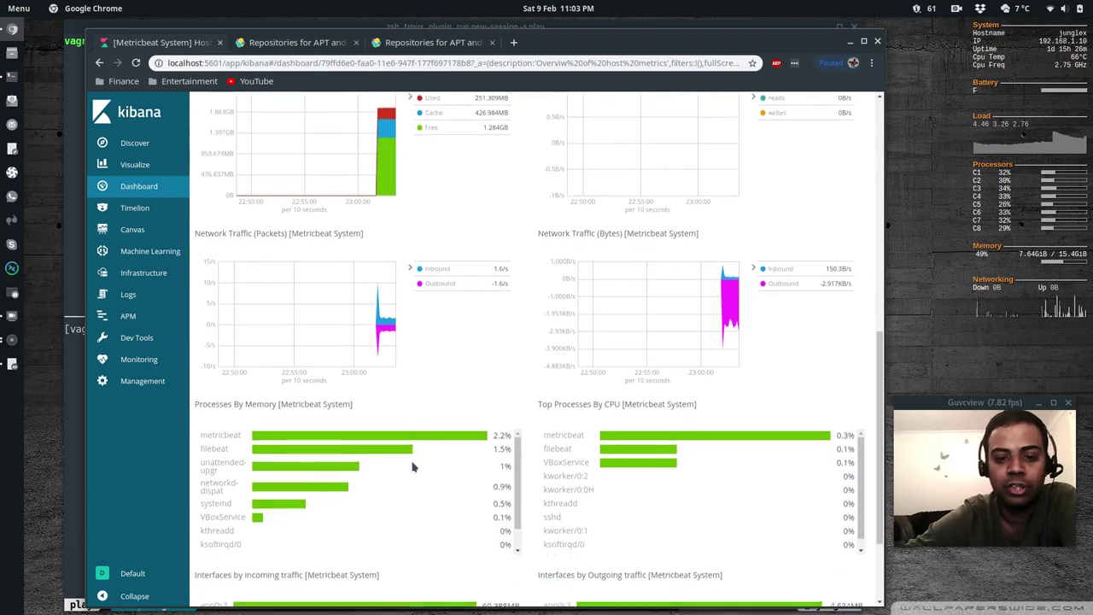
scroll(412, 466, "down", 3)
scroll(412, 466, "up", 1)
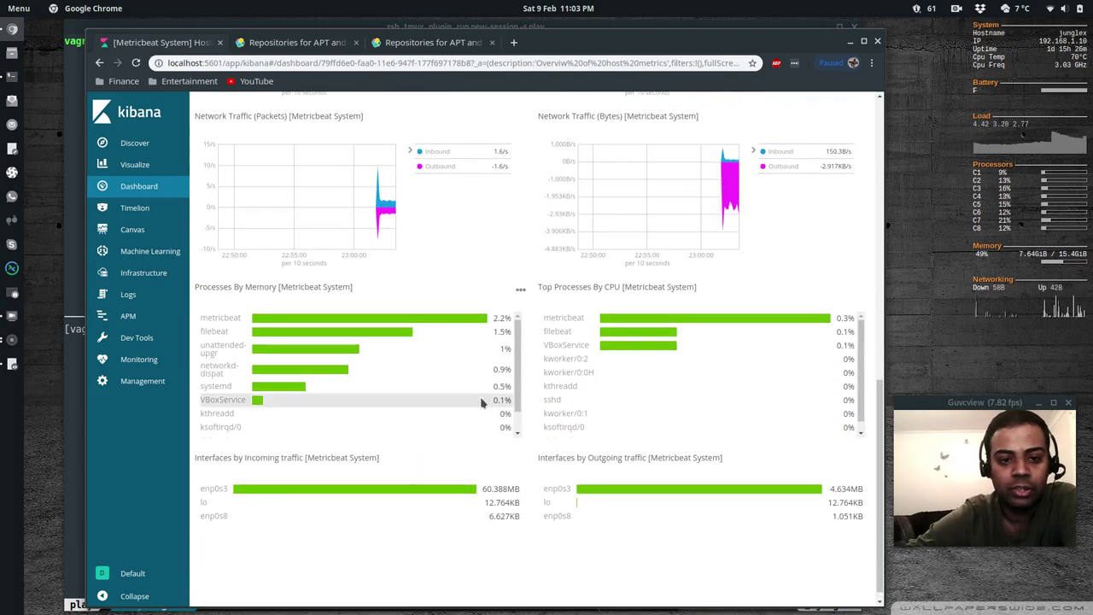
scroll(429, 317, "up", 2)
scroll(431, 312, "up", 8)
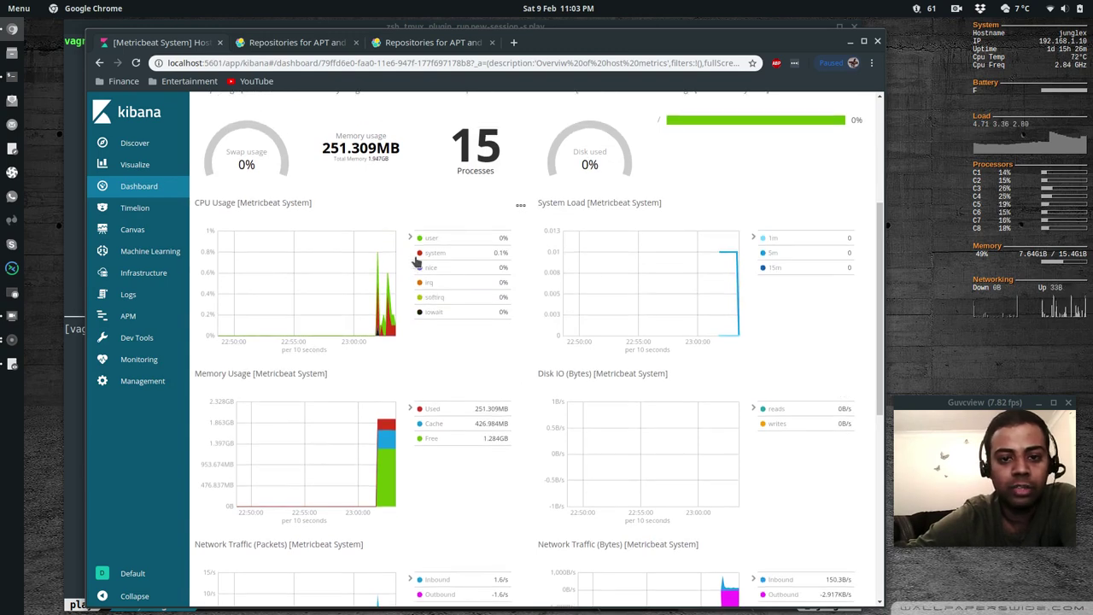
scroll(416, 261, "up", 2)
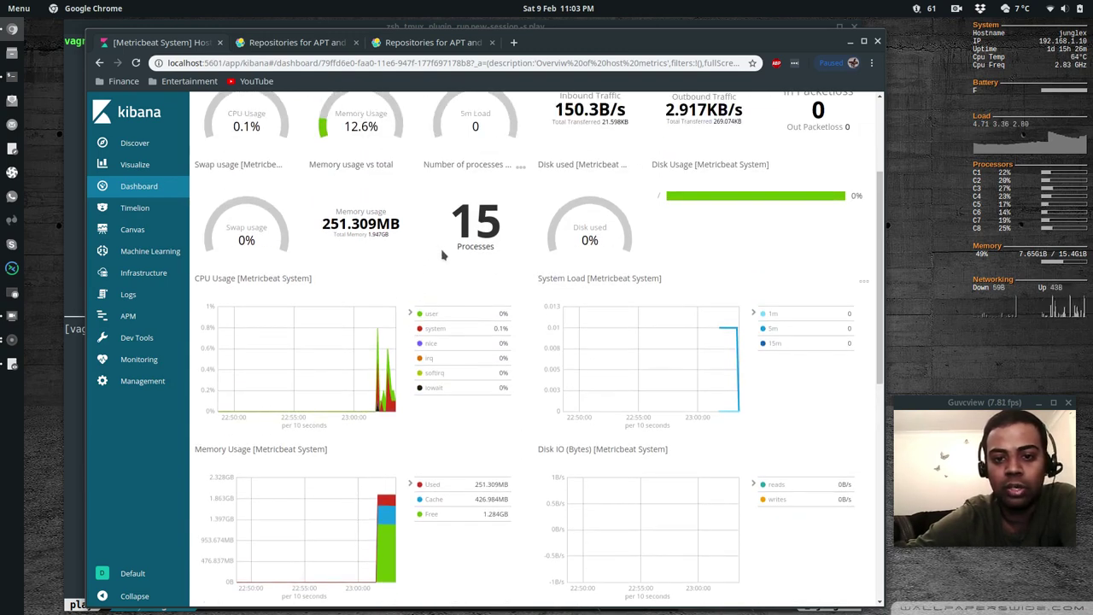
scroll(435, 260, "up", 1)
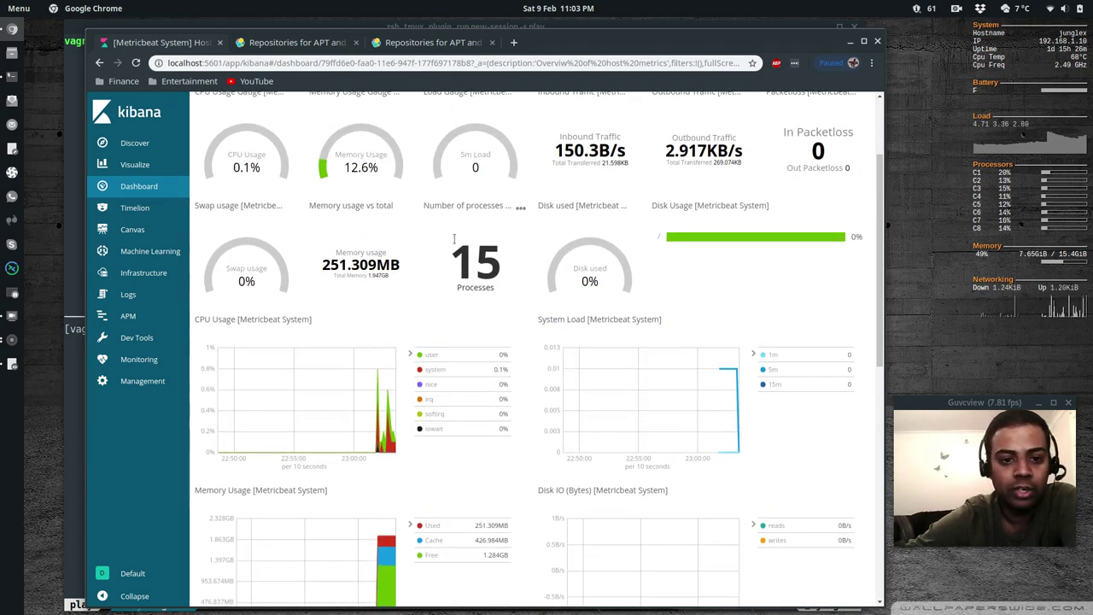
scroll(436, 213, "up", 3)
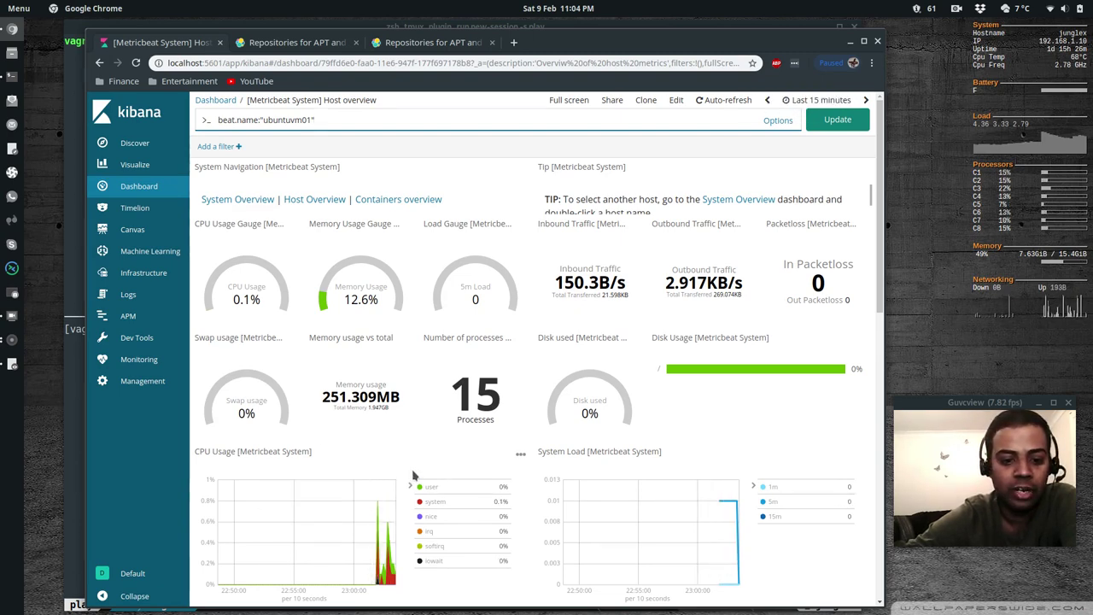
scroll(412, 475, "down", 3)
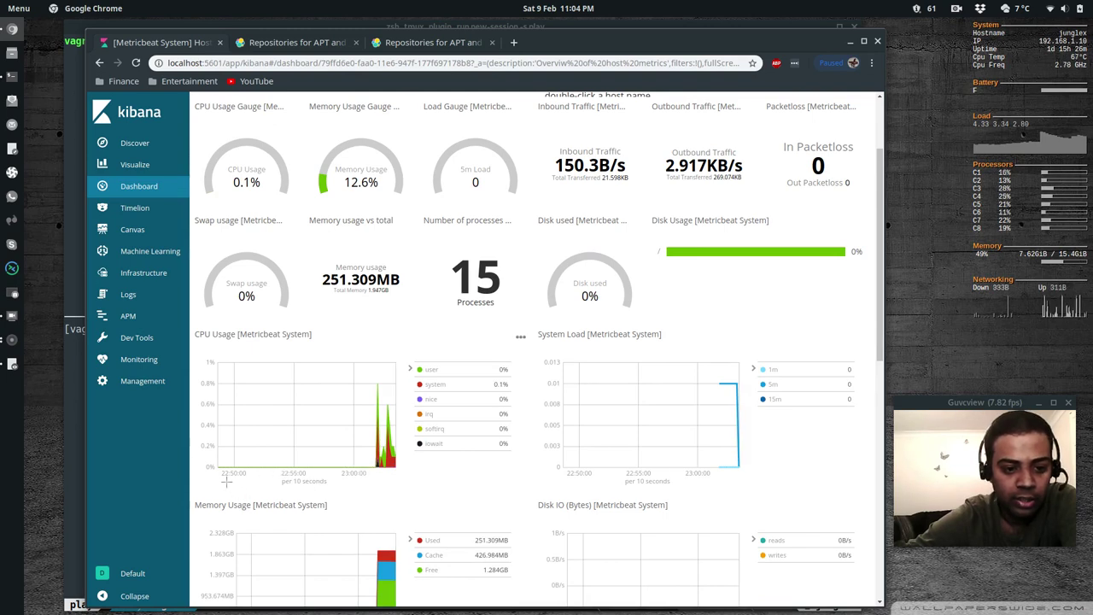